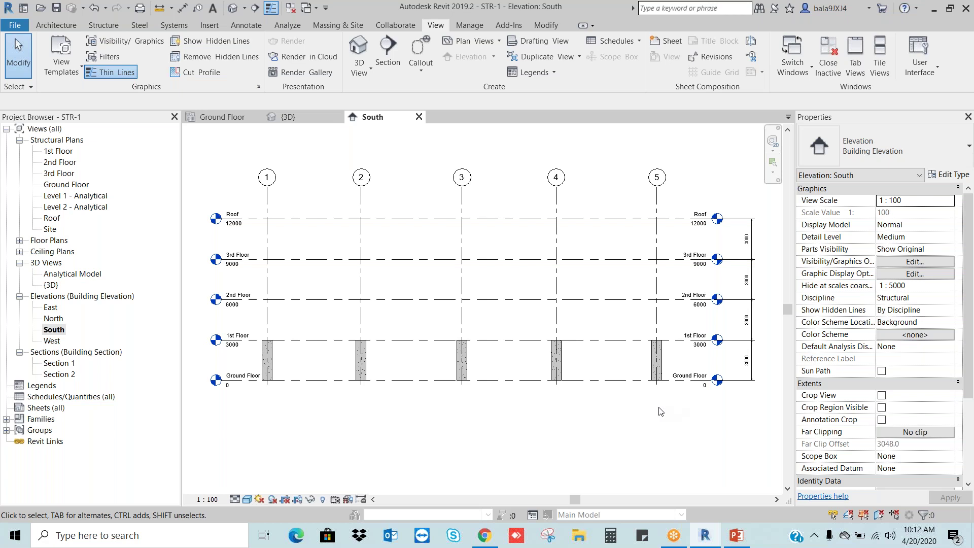
- Inspect the columns in the Ground Floor structural plan and return to the South elevation near grid 5
double_click(71, 186)
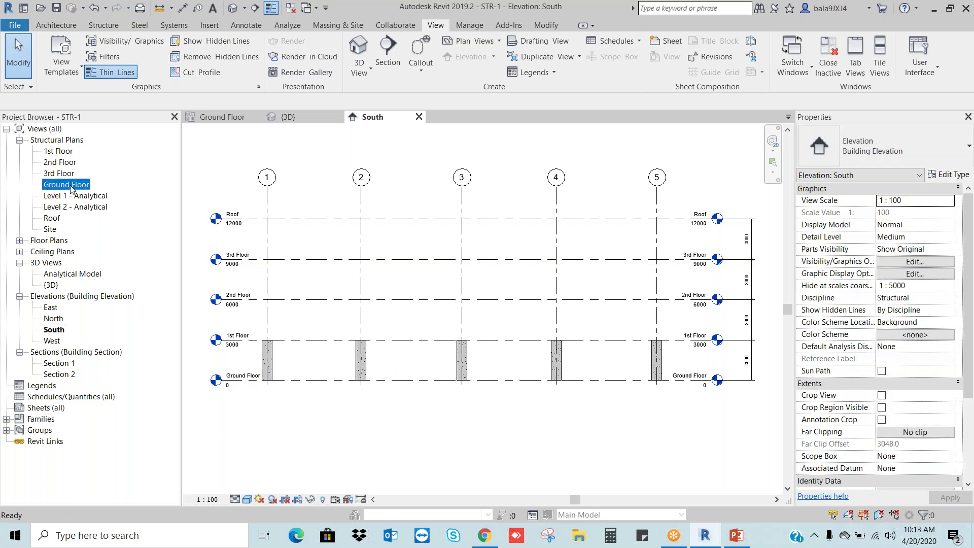
scroll(404, 371, "up", 4)
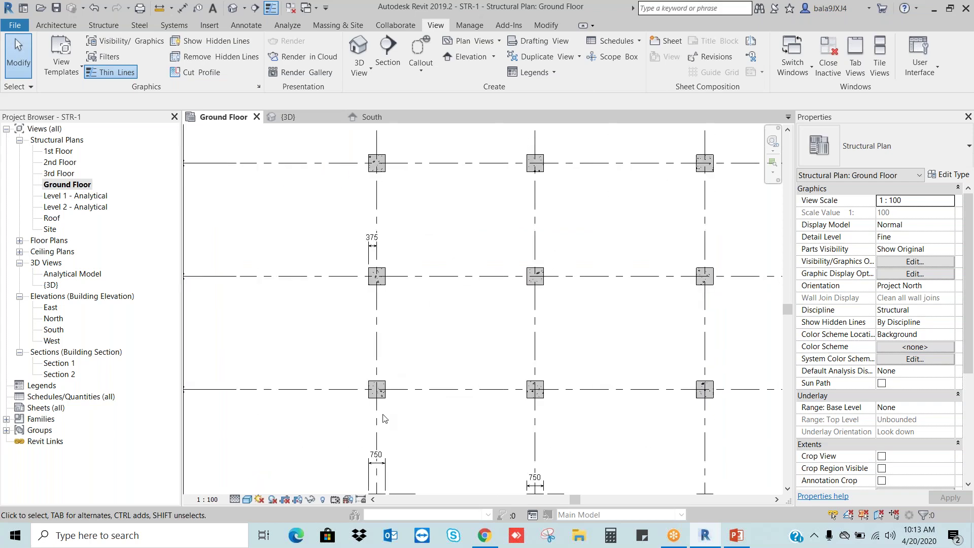
double_click(56, 330)
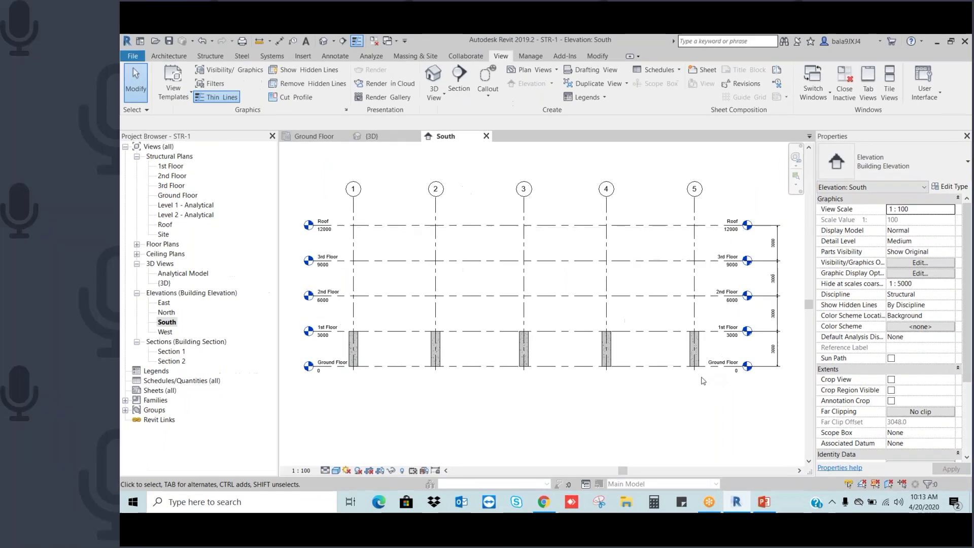
scroll(717, 374, "up", 4)
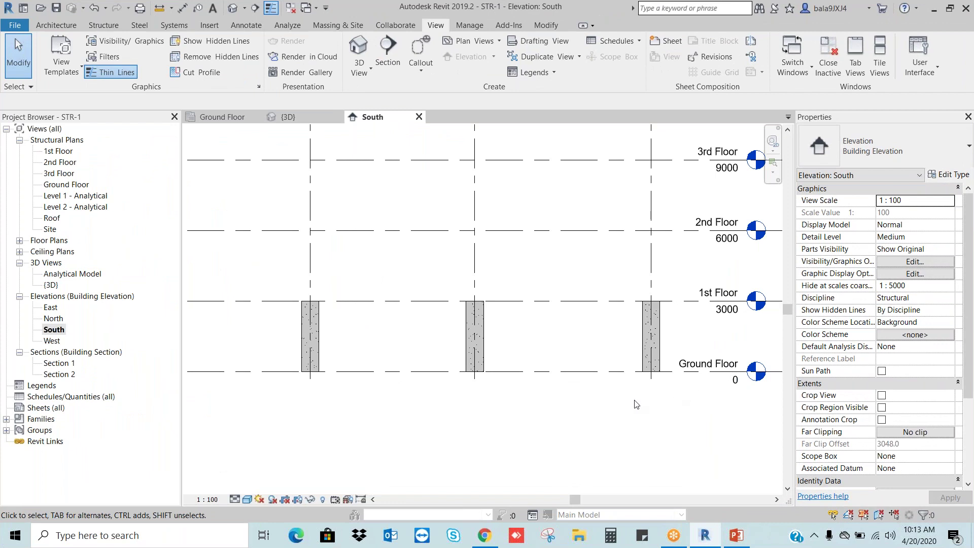
middle_click_drag(599, 375, 534, 363)
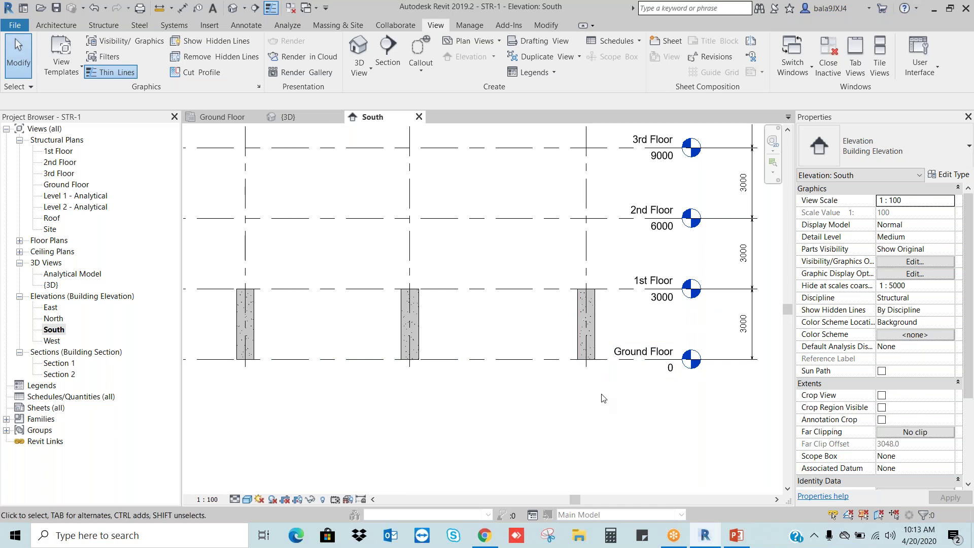
- Set the base offset of the grid 5 column in the South elevation to -1000
left_click(597, 313)
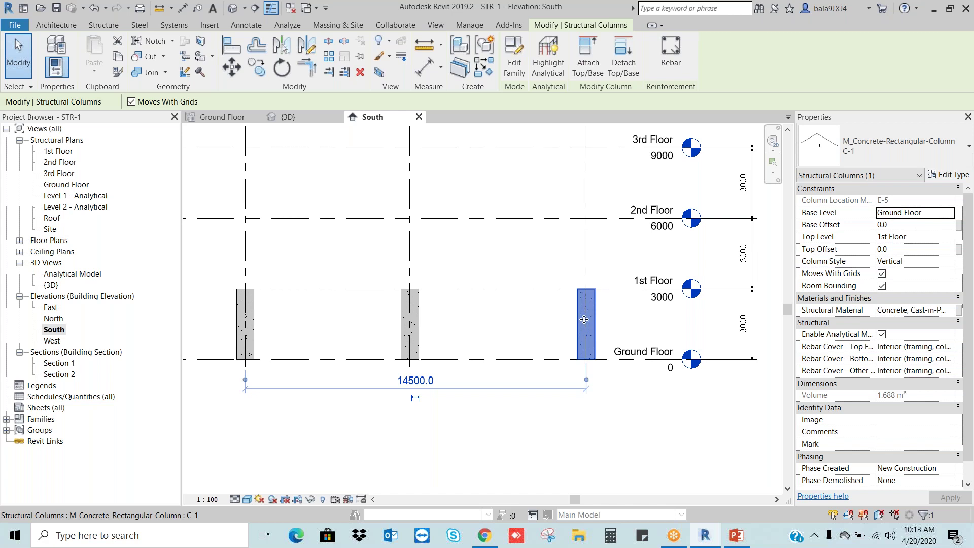
left_click(901, 226)
type("-1000")
key("Return")
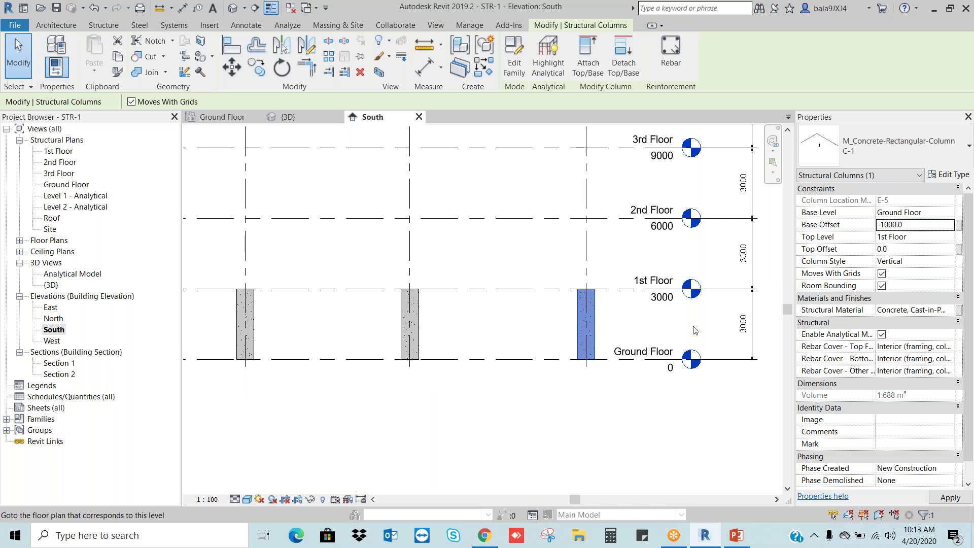
left_click(638, 421)
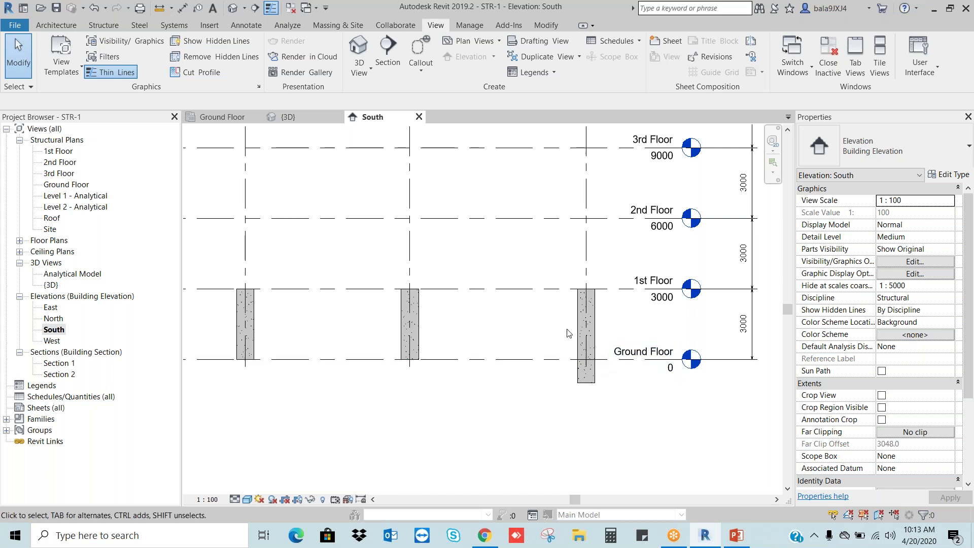
- Set the top offset of the grid 5 column to 1000
left_click(586, 323)
left_click(906, 253)
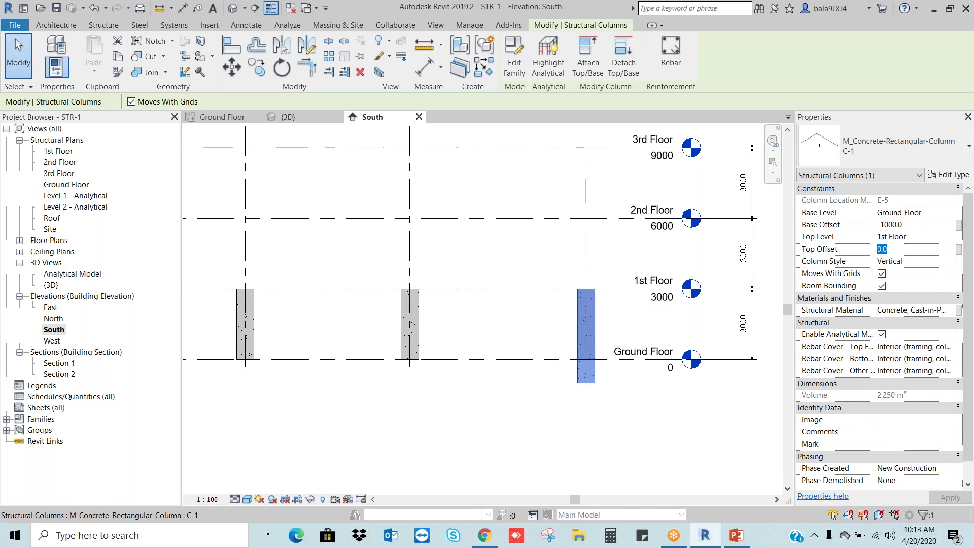
left_click(905, 252)
type("1")
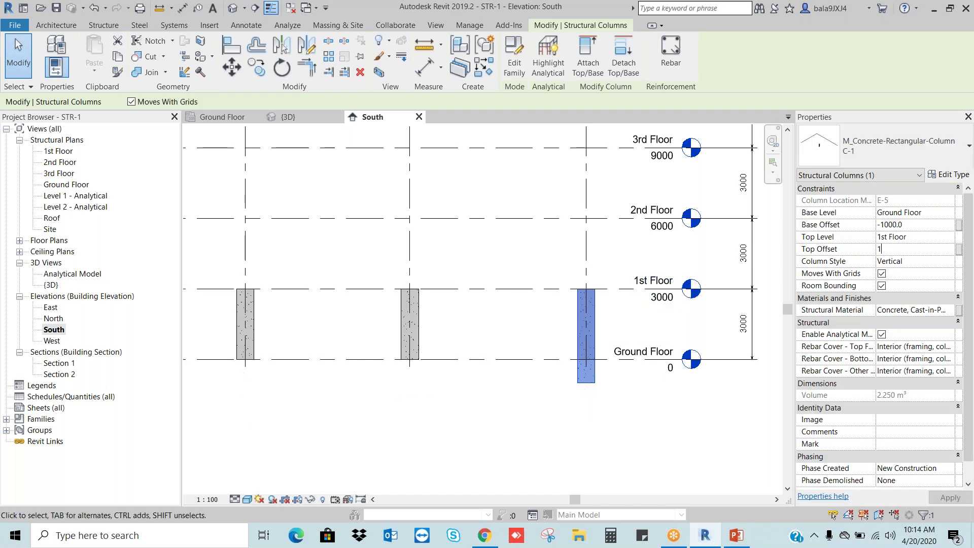
type("000")
key("Return")
key("Escape")
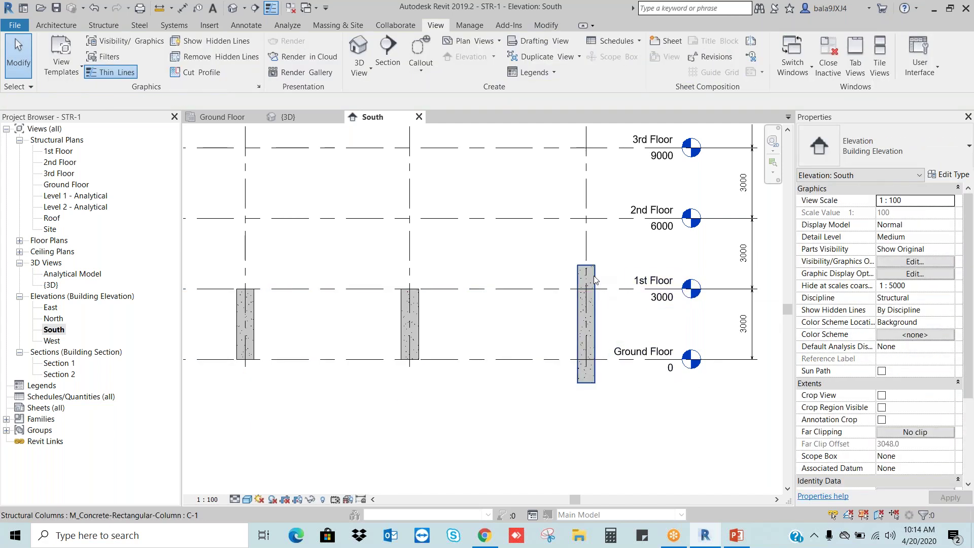
- Reset the grid 5 column's top offset to 0, check its constraints and deselect it
left_click(592, 280)
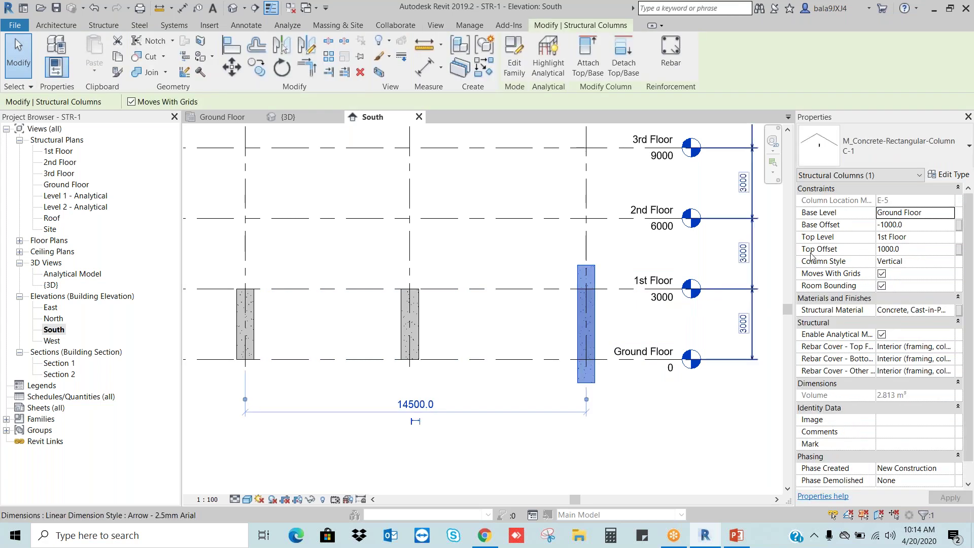
left_click(913, 254)
type("0")
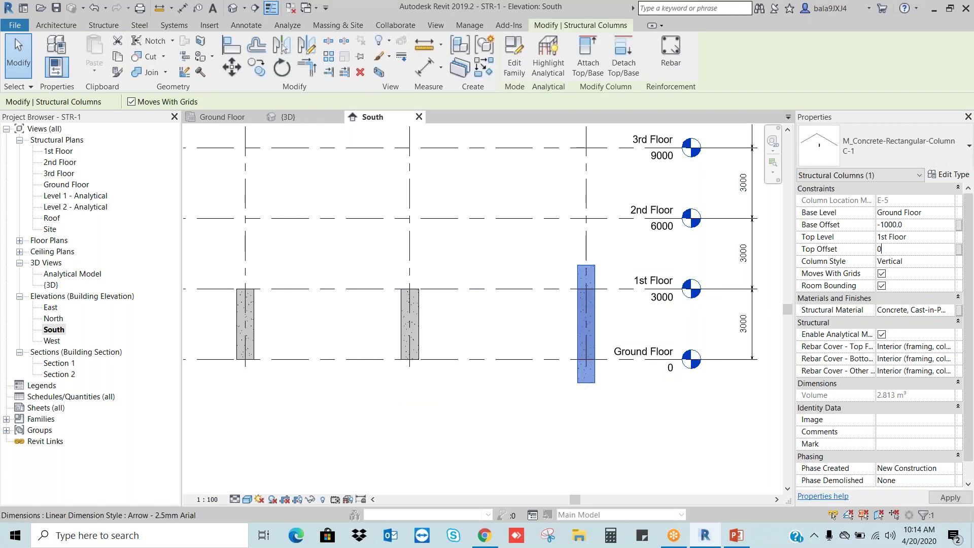
left_click(603, 386)
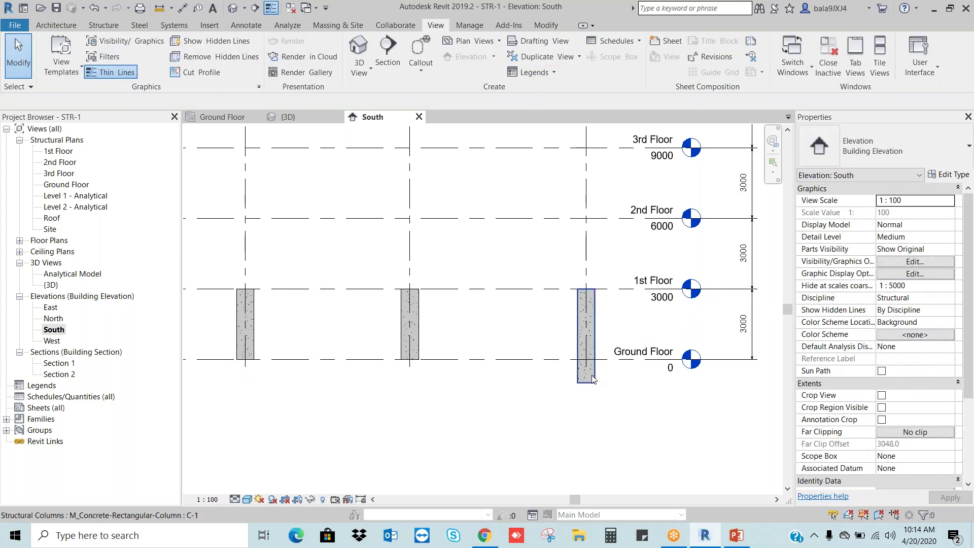
left_click(591, 378)
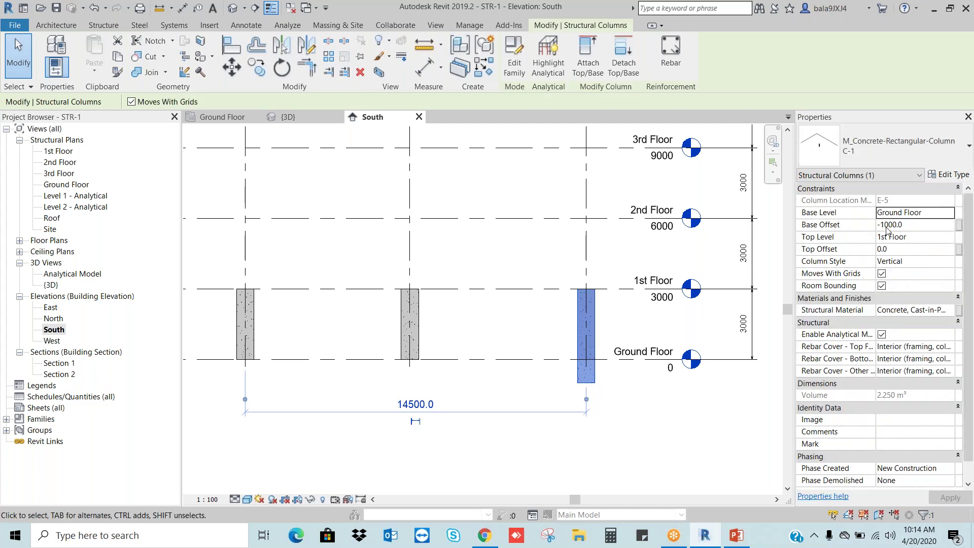
scroll(660, 410, "down", 2)
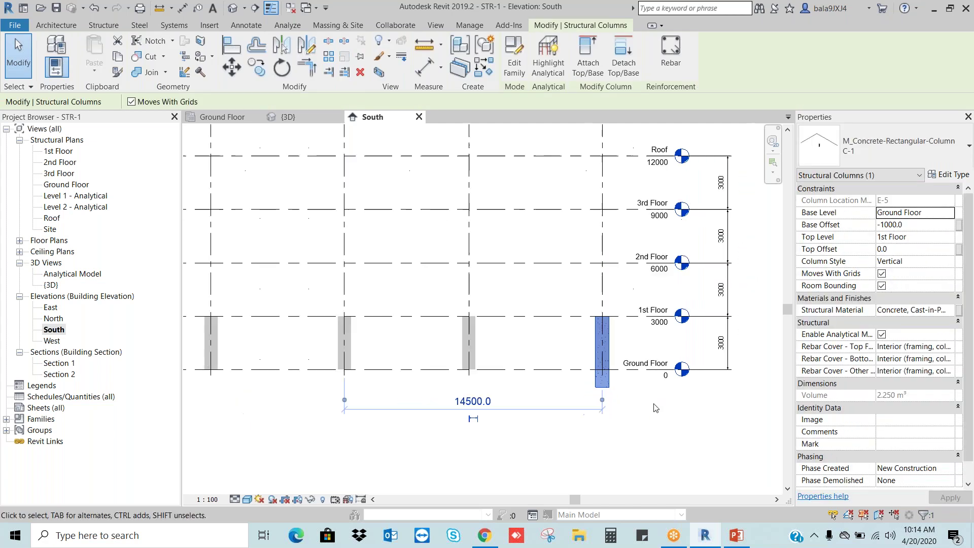
left_click(577, 430)
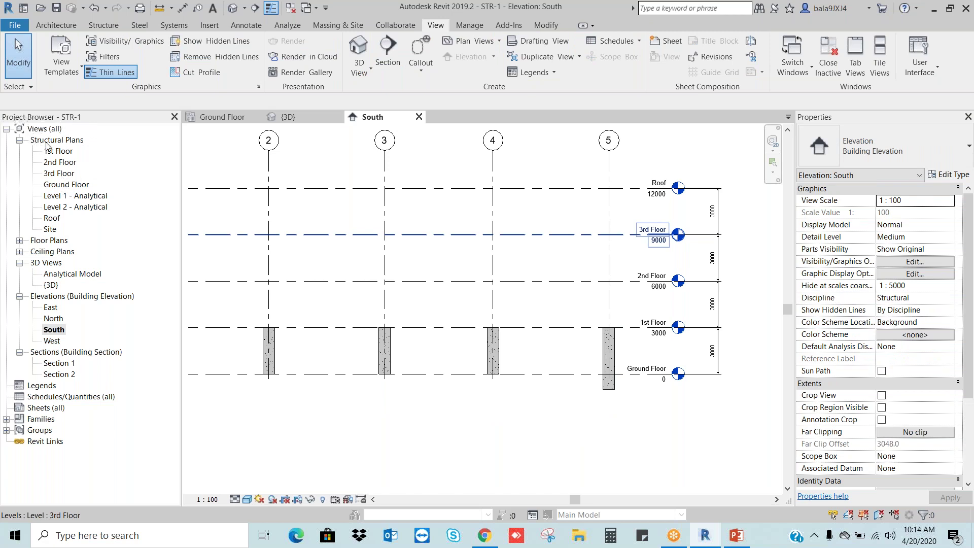
- Open the Ground Floor structural plan, try to select all the columns with one selection window, and clear the selection
double_click(67, 186)
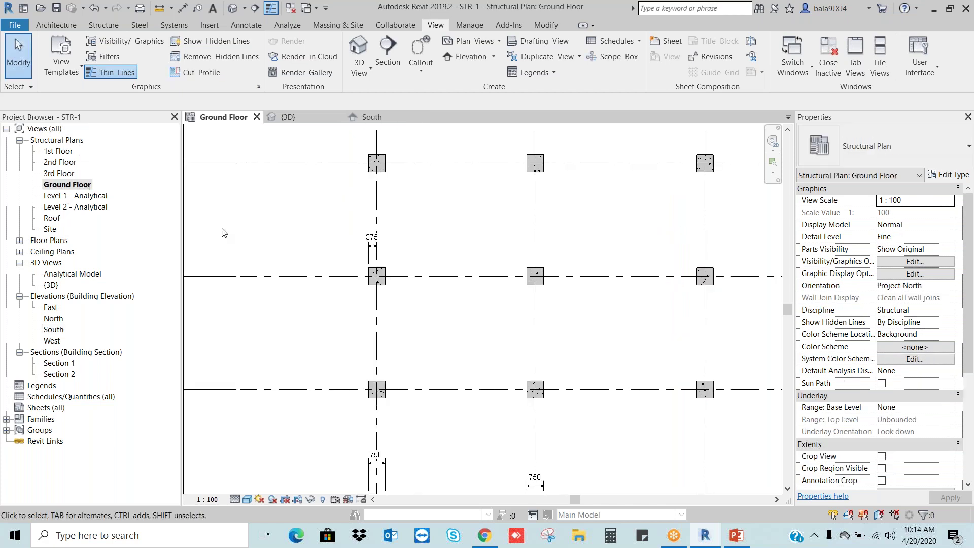
middle_click_drag(400, 215, 447, 268)
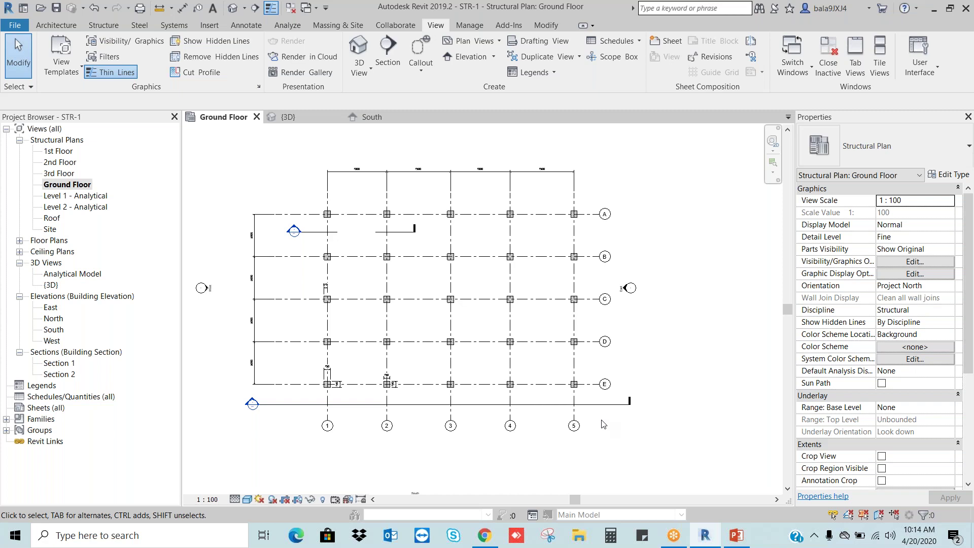
left_click_drag(597, 415, 292, 189)
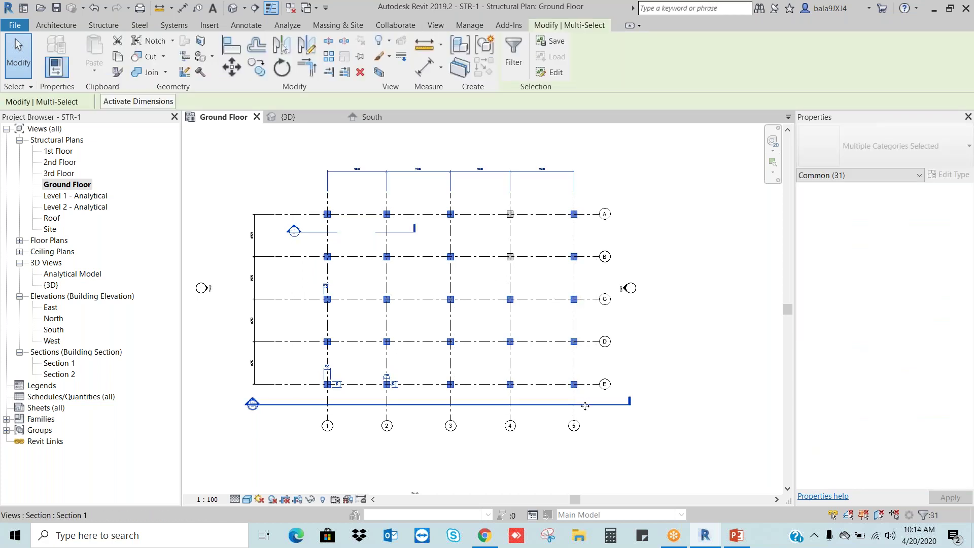
scroll(510, 215, "up", 4)
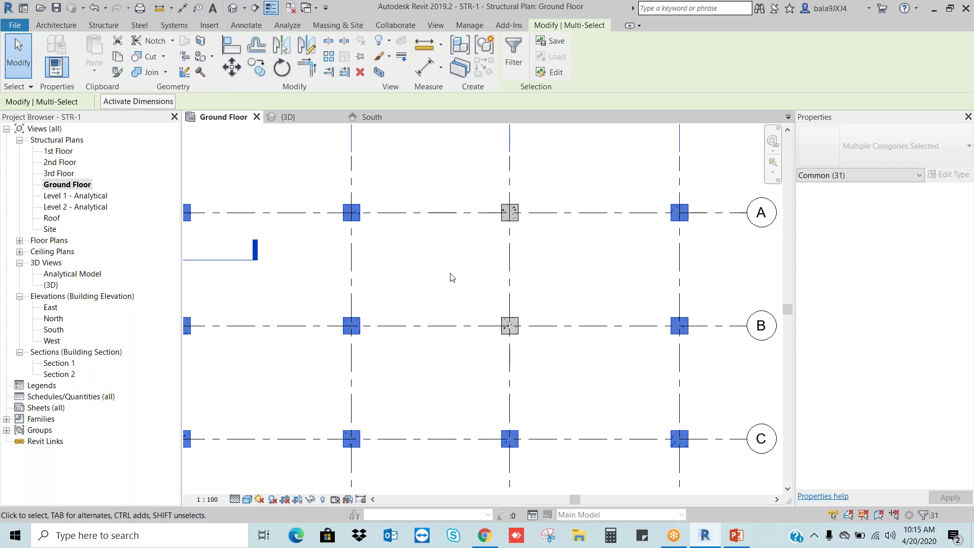
scroll(452, 277, "up", 2)
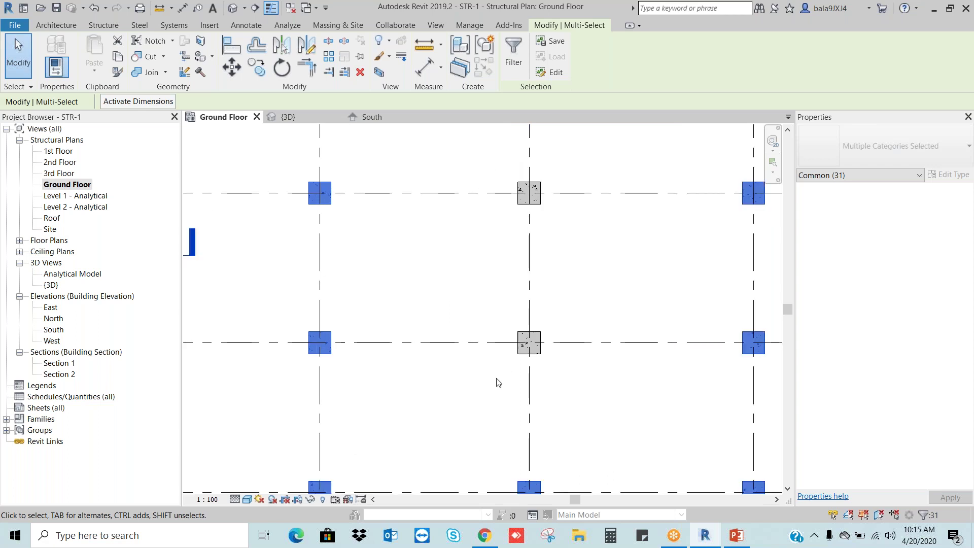
scroll(505, 303, "down", 5)
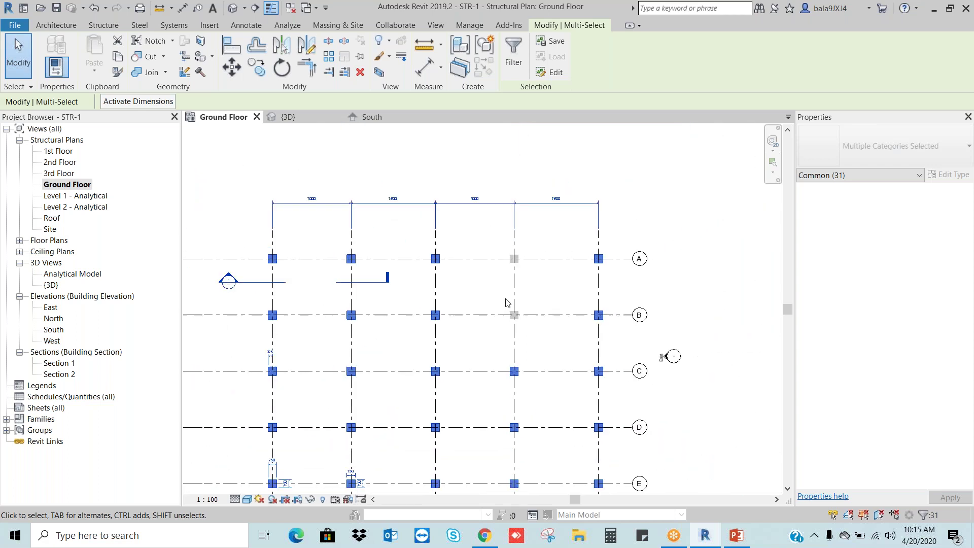
left_click(645, 286)
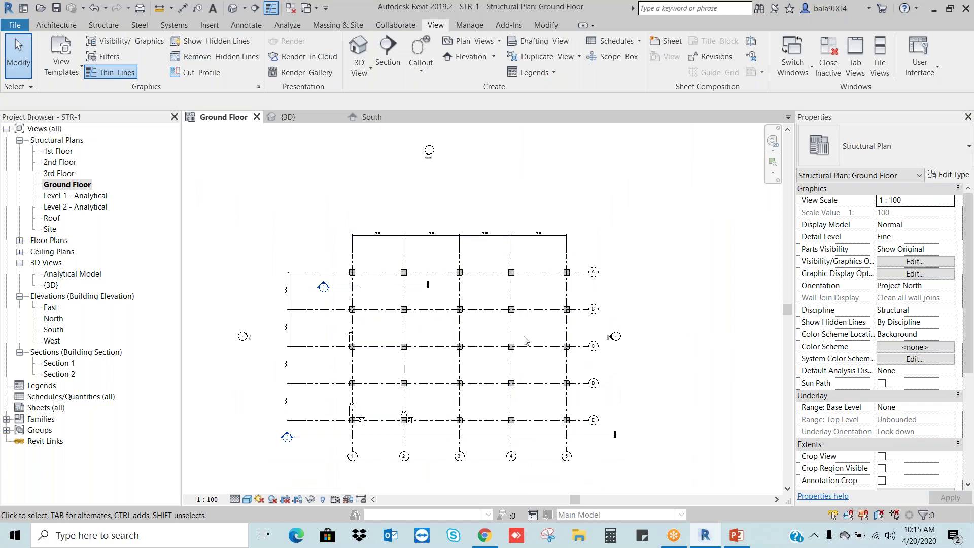
- Try to window-select the columns at grid intersections B-4 and A-4 individually
scroll(509, 304, "up", 4)
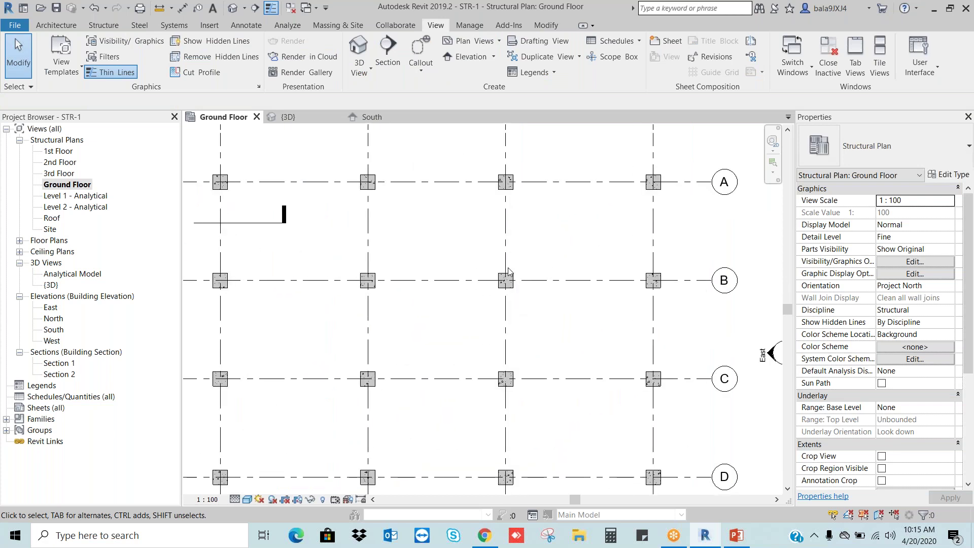
left_click_drag(467, 251, 574, 311)
left_click_drag(476, 148, 545, 208)
scroll(546, 209, "up", 1)
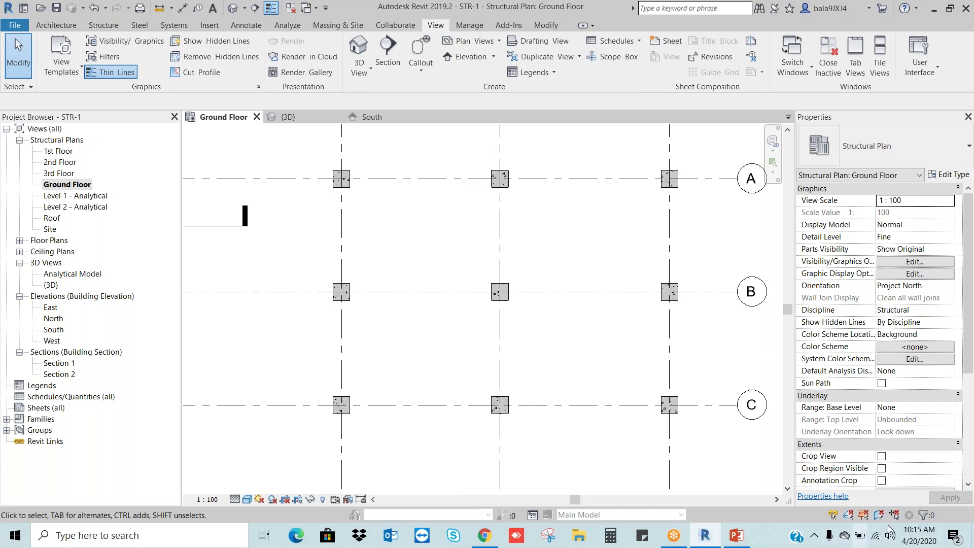
- Enable selection of pinned elements and unpin the columns at grid intersections A-4 and B-4
left_click(864, 516)
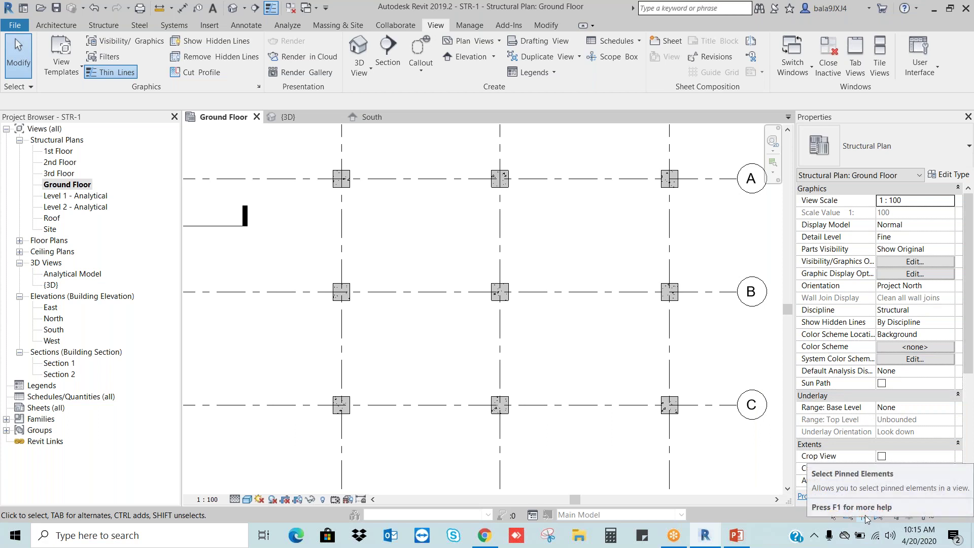
left_click(502, 178)
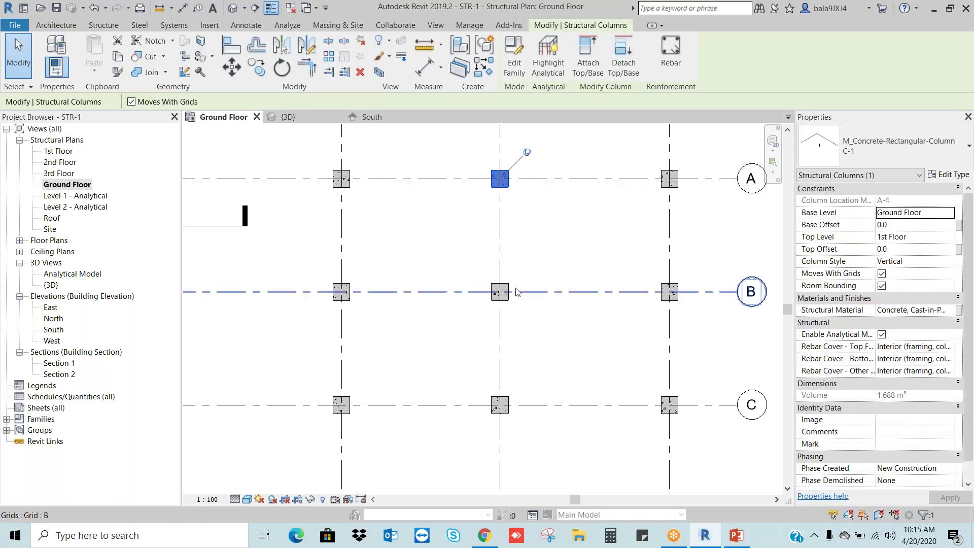
left_click(500, 292)
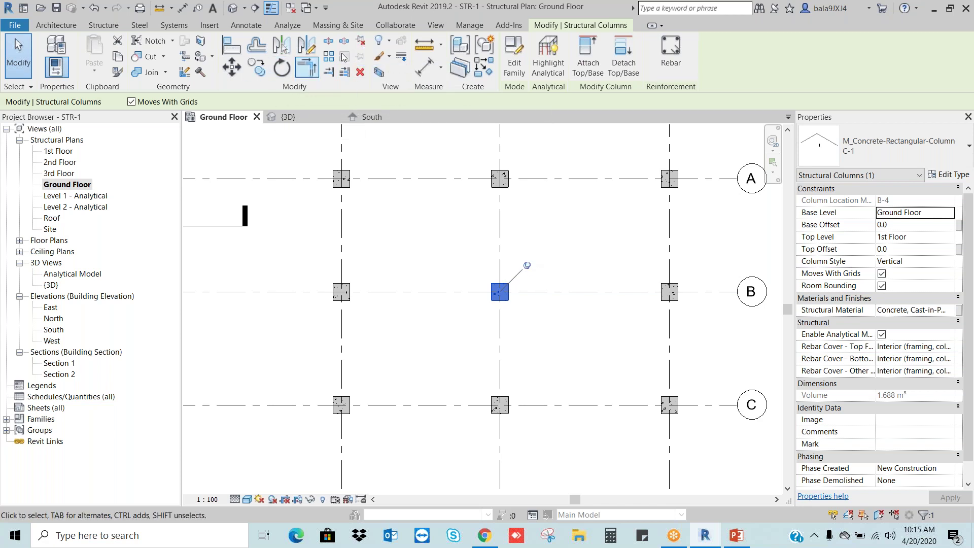
left_click(362, 43)
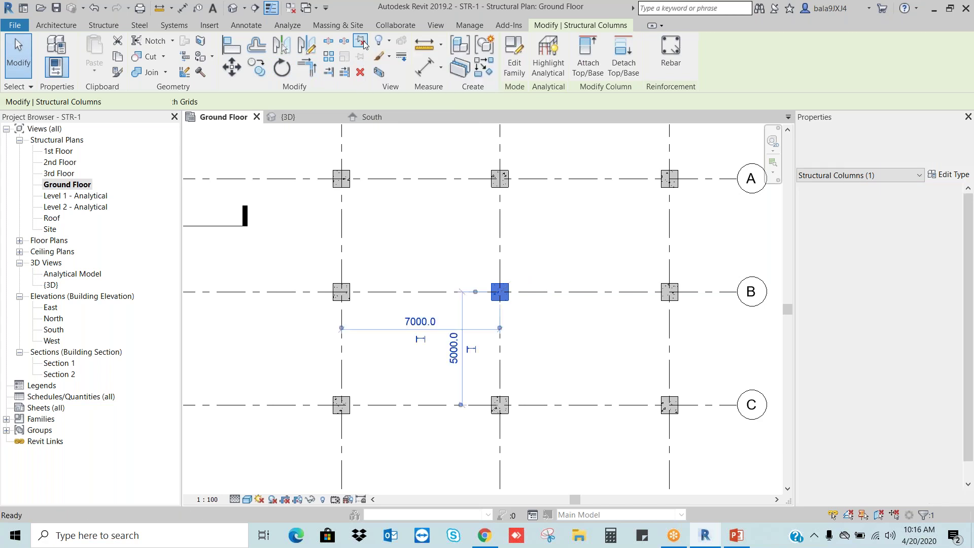
left_click(522, 191)
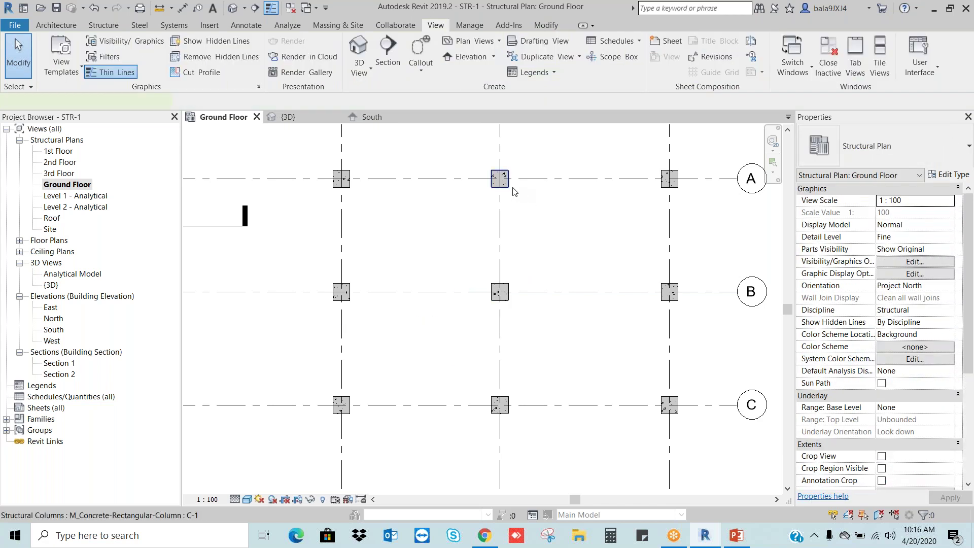
left_click(514, 190)
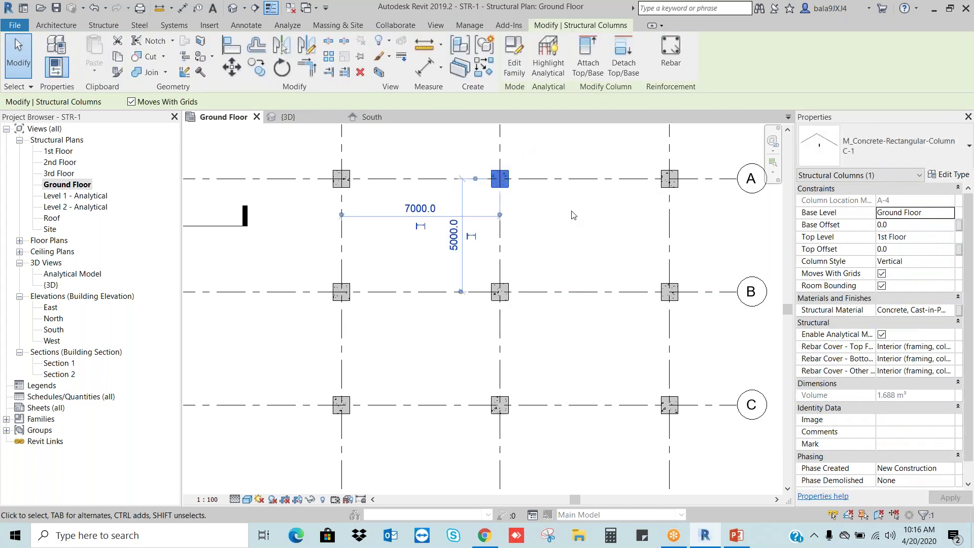
left_click(524, 213)
- Window-select the full column grid in the Ground Floor plan to check that every column is selectable
scroll(524, 213, "down", 4)
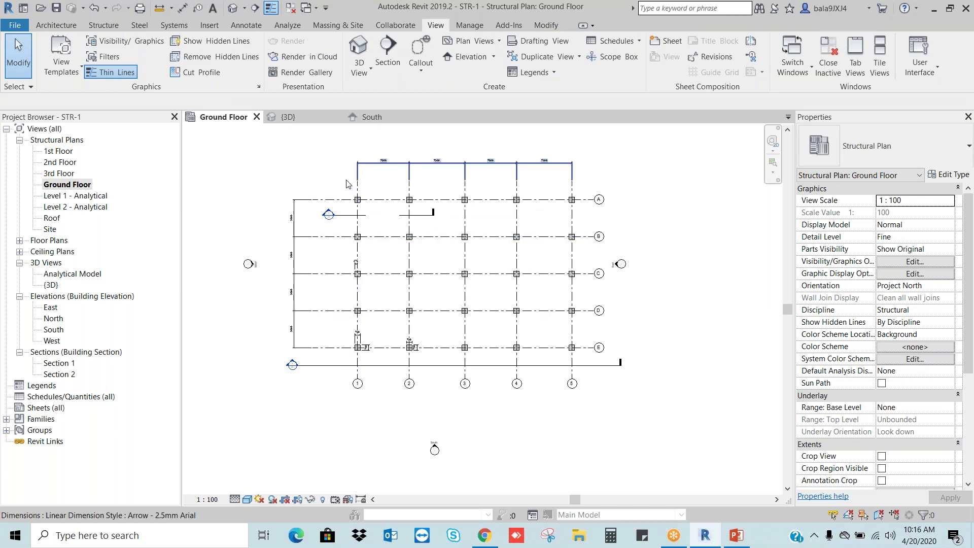
left_click_drag(341, 177, 582, 364)
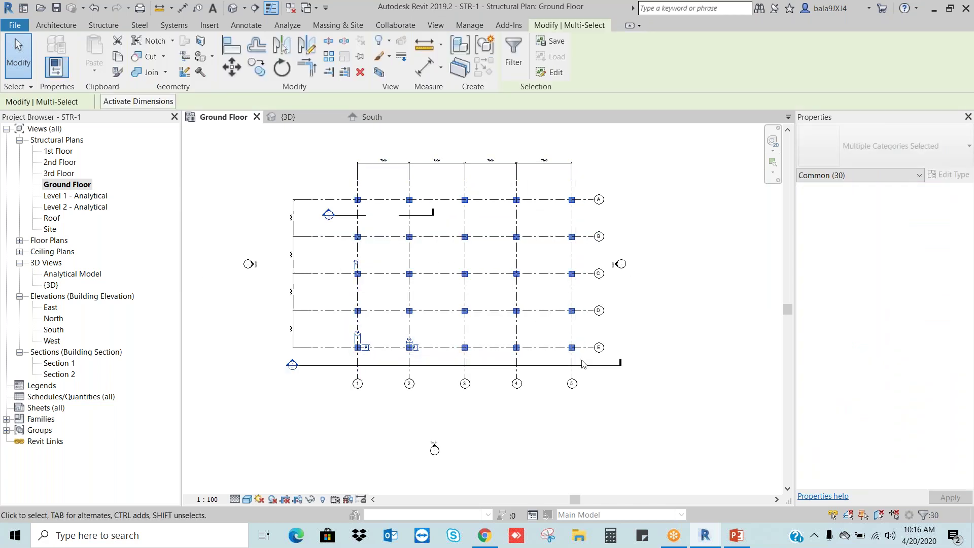
left_click(679, 278)
scroll(520, 190, "up", 5)
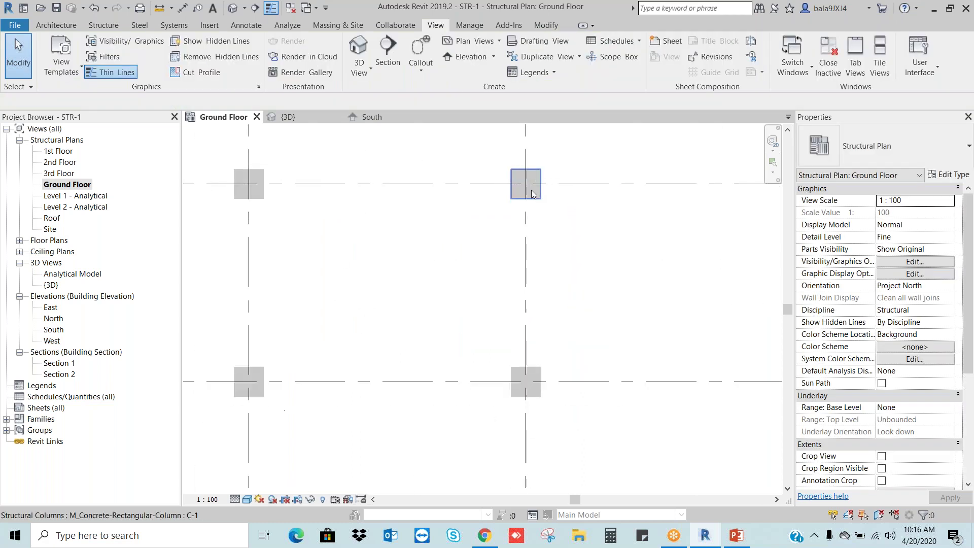
- Pin the column at grid intersection A-4, try to window-select it with pinned-element selection disabled, and unpin it again
left_click(525, 183)
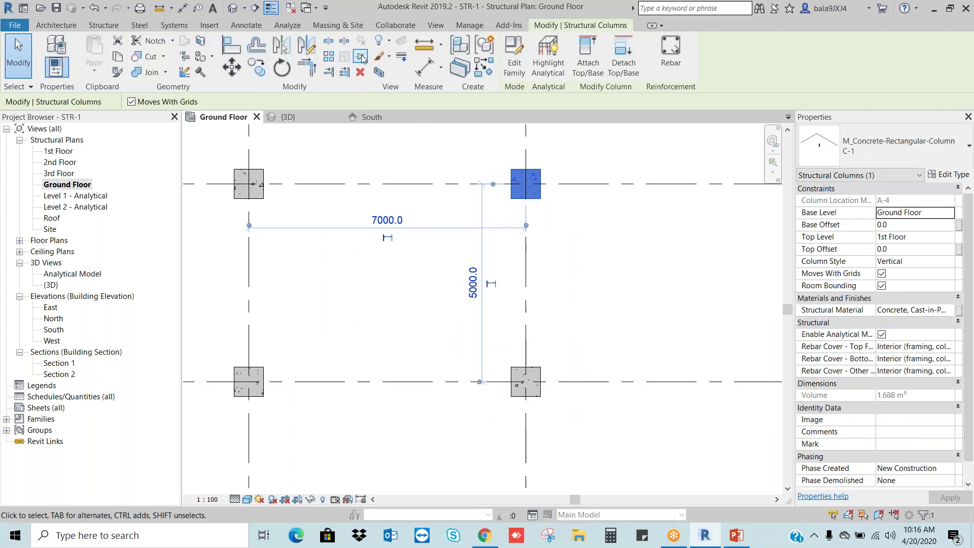
key("Escape")
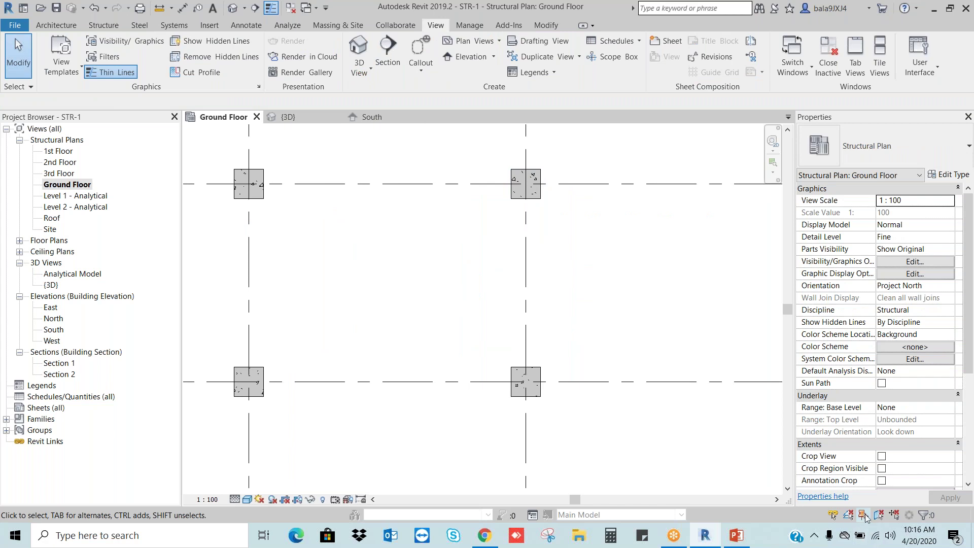
left_click_drag(490, 157, 596, 253)
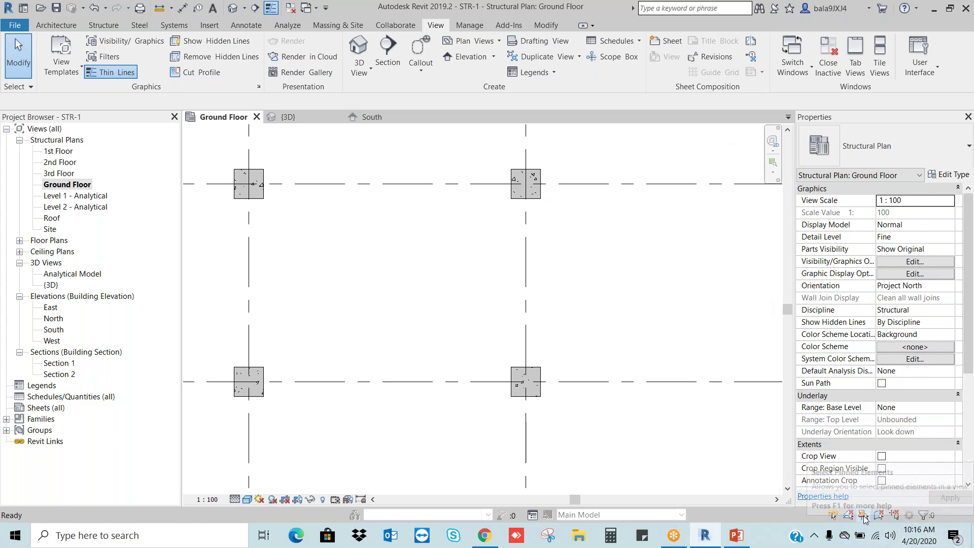
left_click(540, 197)
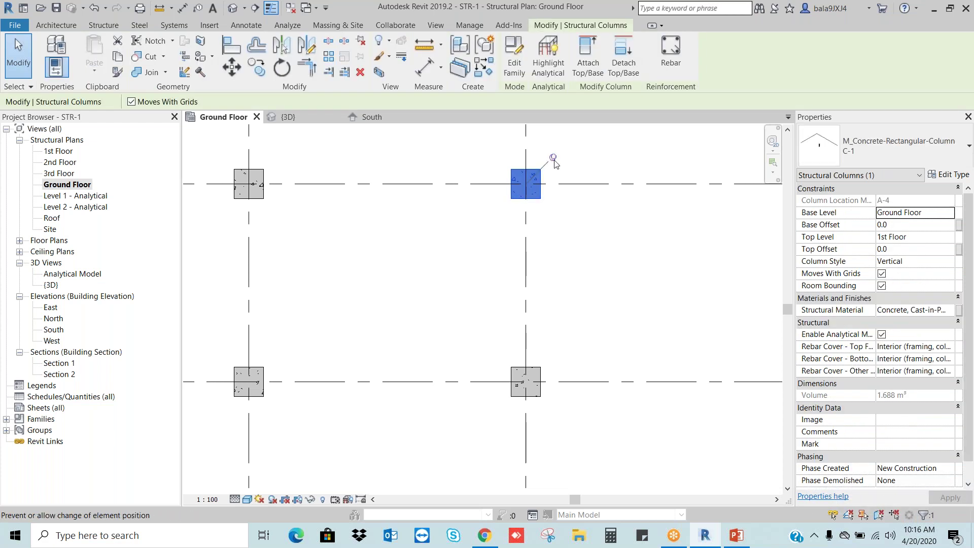
left_click(630, 283)
- Window-select the whole column grid in the Ground Floor plan and filter the selection to Structural Columns only
key("z")
key("f")
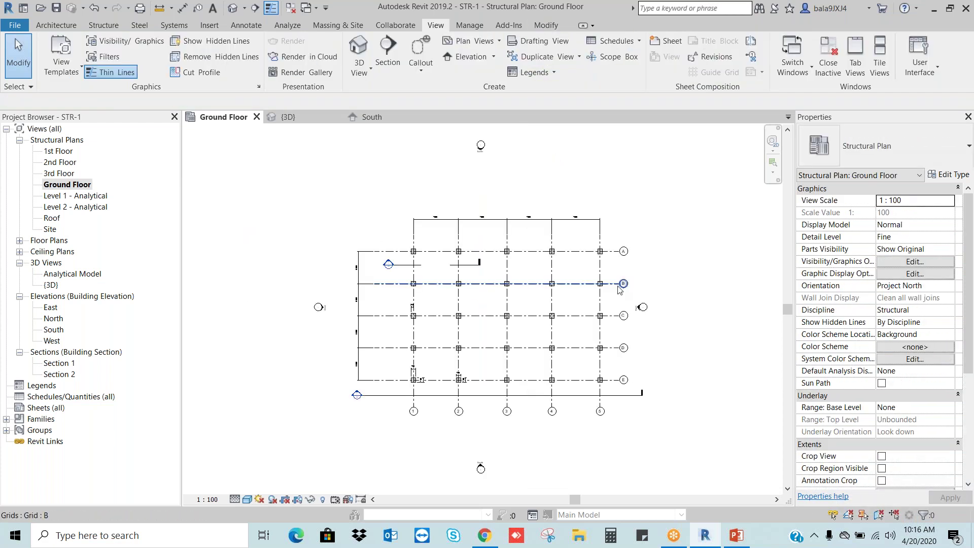
left_click_drag(654, 424, 336, 204)
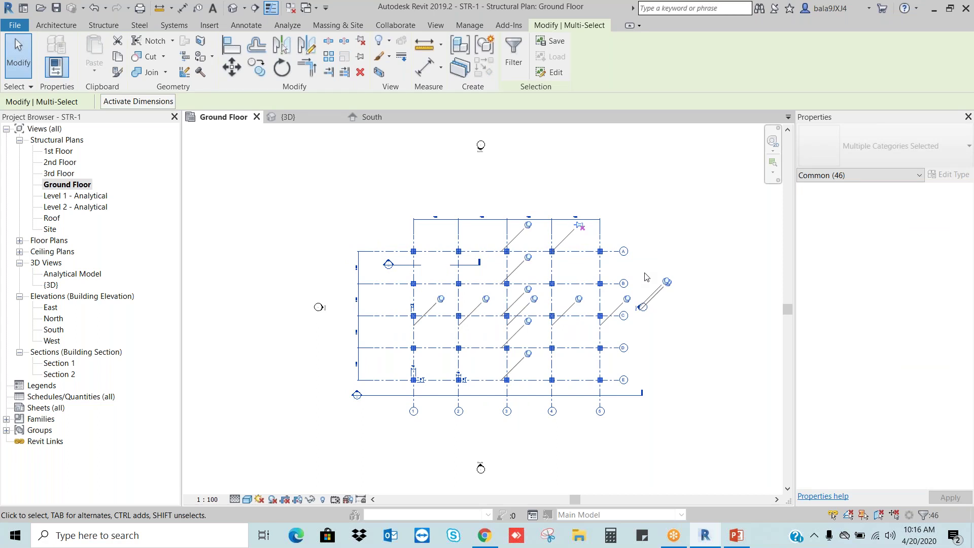
scroll(586, 361, "up", 1)
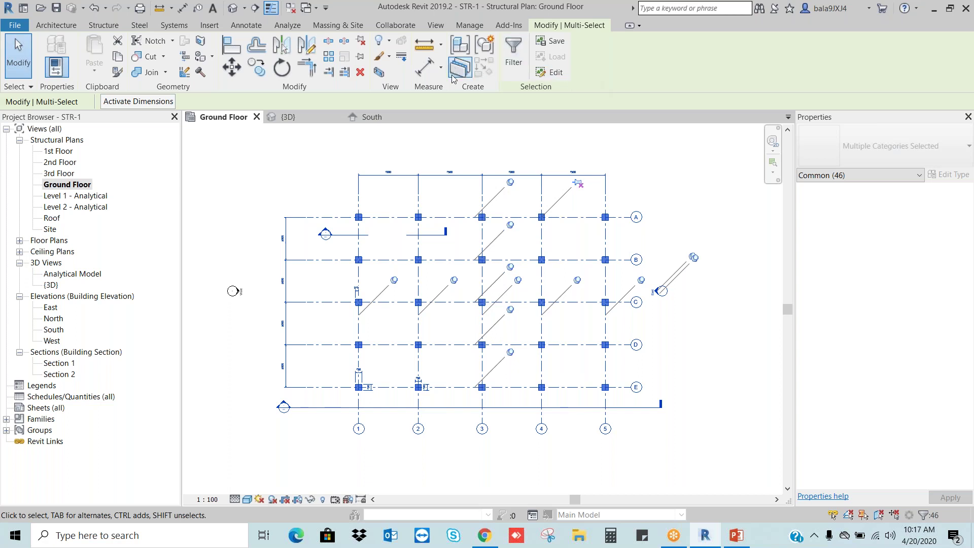
left_click(514, 49)
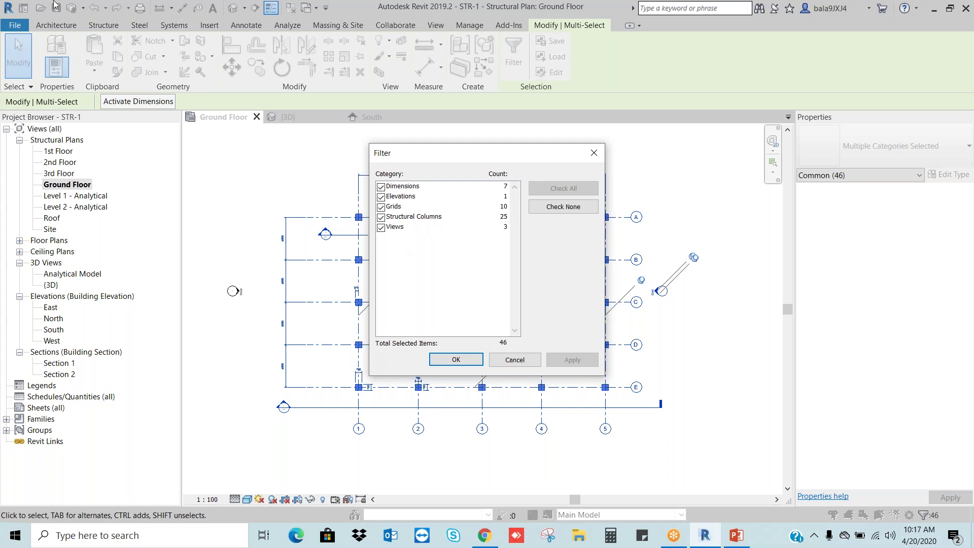
left_click_drag(442, 154, 668, 161)
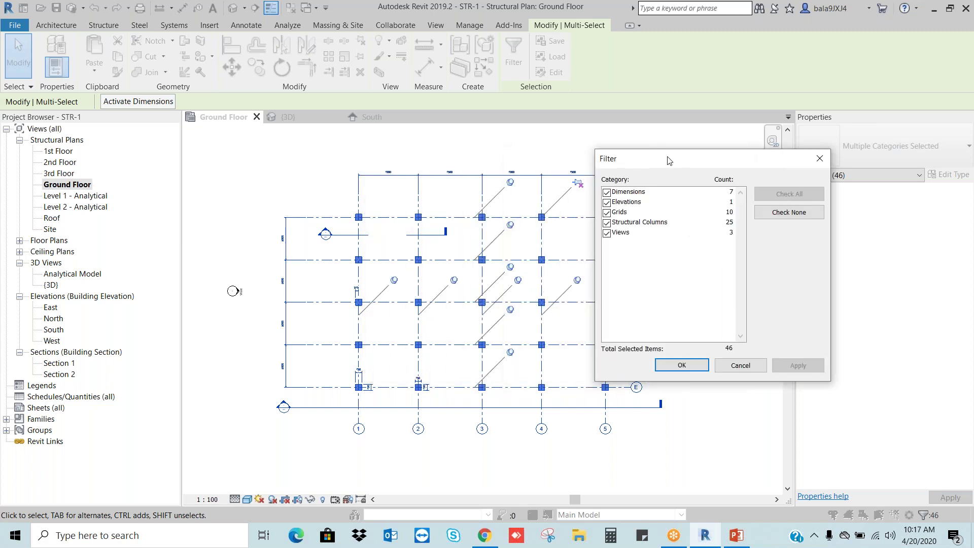
left_click(788, 213)
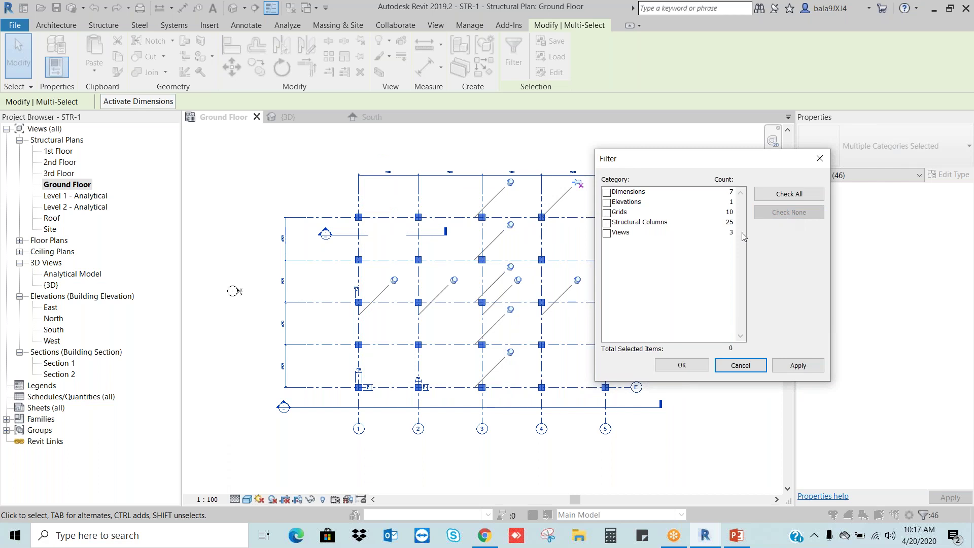
left_click(607, 223)
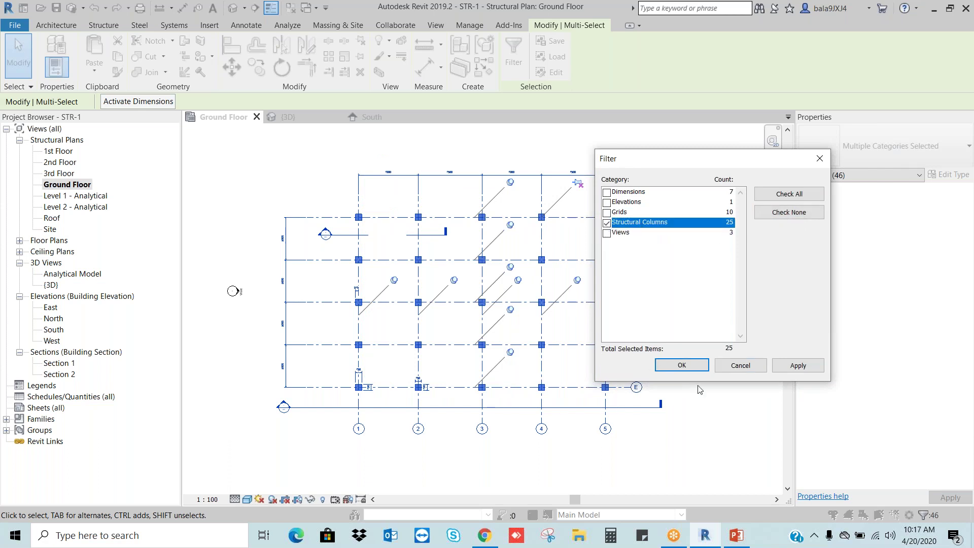
left_click(694, 365)
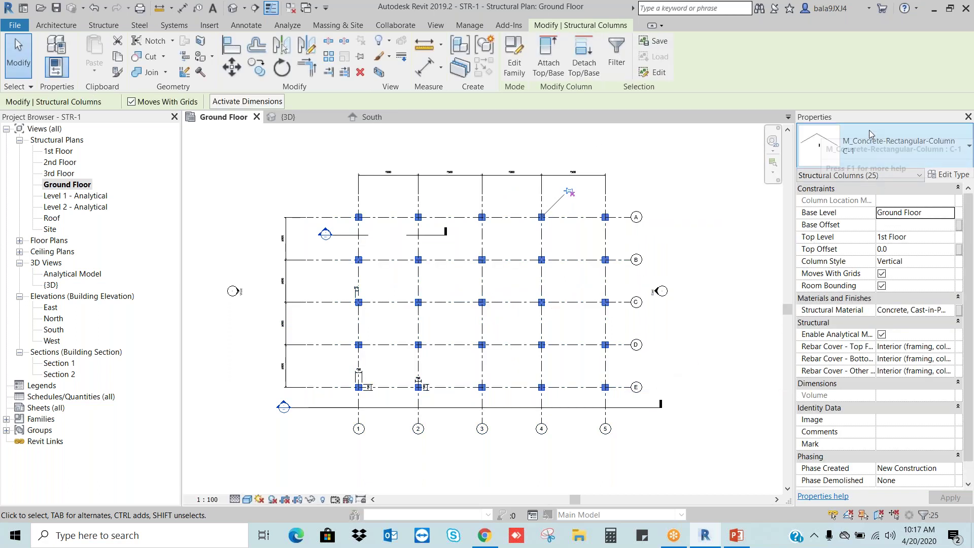
- Set the Base Offset of all the selected structural columns to -1000 and clear the selection
left_click(908, 224)
type("-1")
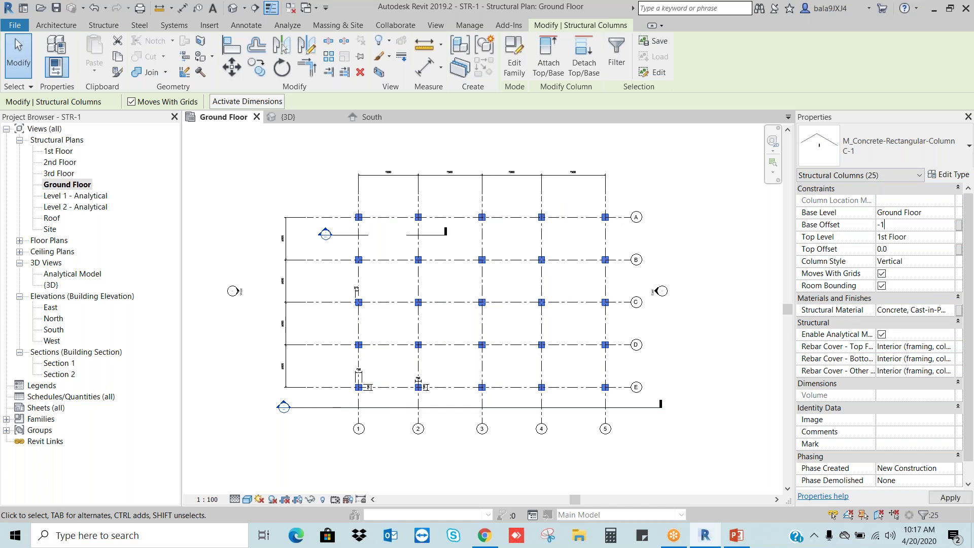
type("000")
left_click(706, 284)
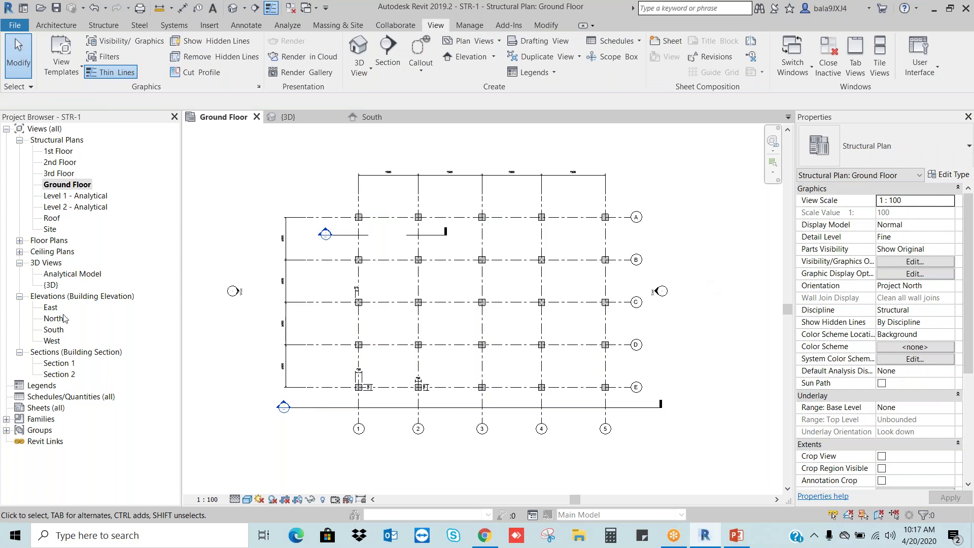
- Open the South elevation and check how far the columns extend below Ground Floor and the base offset of the grid 4 column
double_click(55, 329)
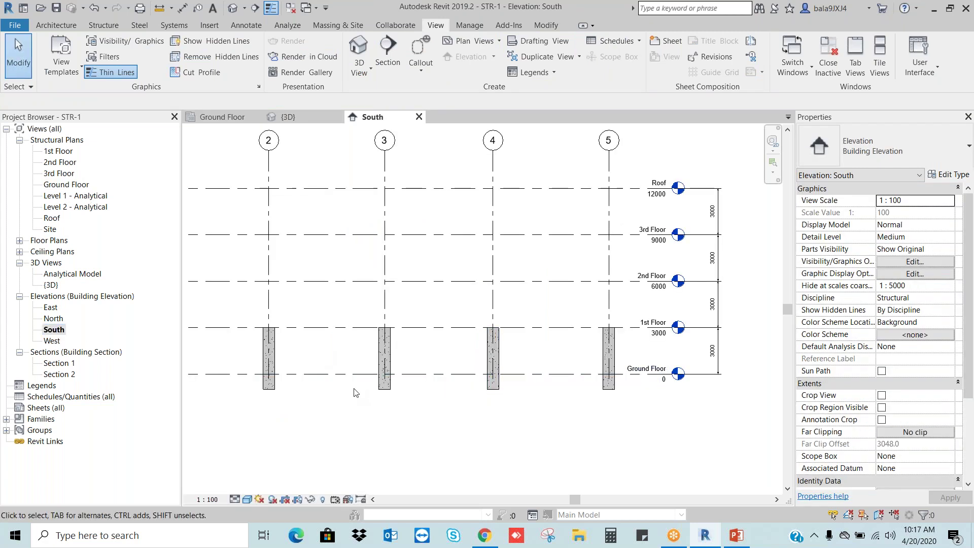
scroll(431, 388, "down", 2)
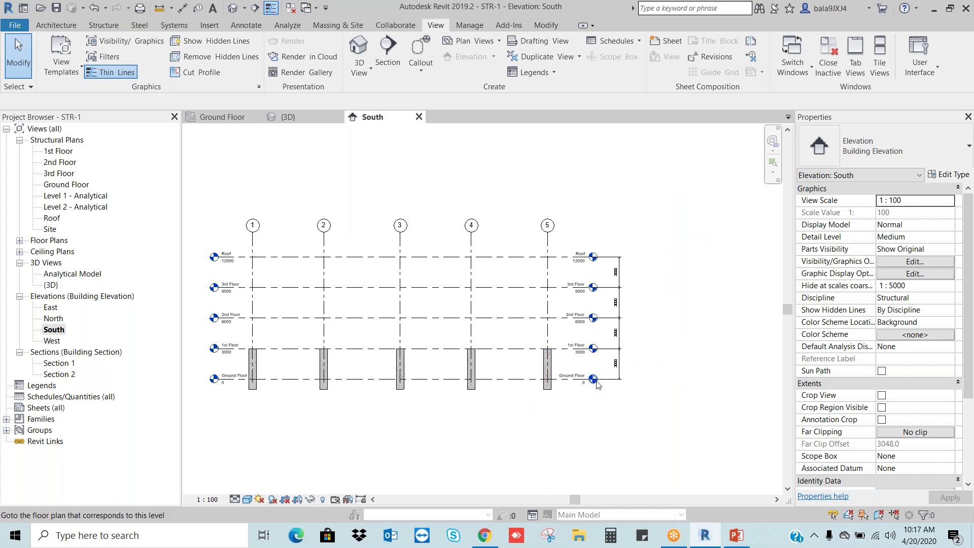
scroll(597, 384, "up", 2)
middle_click_drag(579, 406, 709, 398)
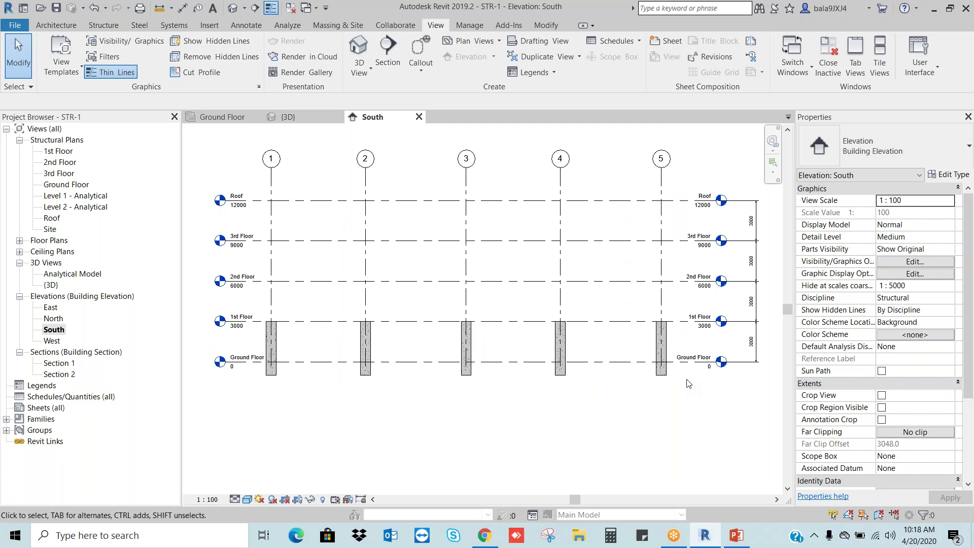
left_click(560, 373)
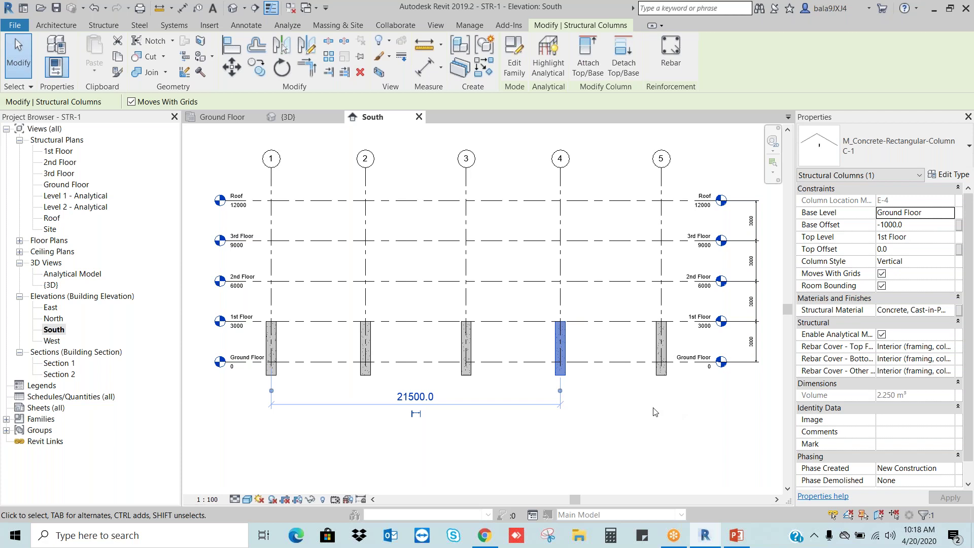
left_click(903, 226)
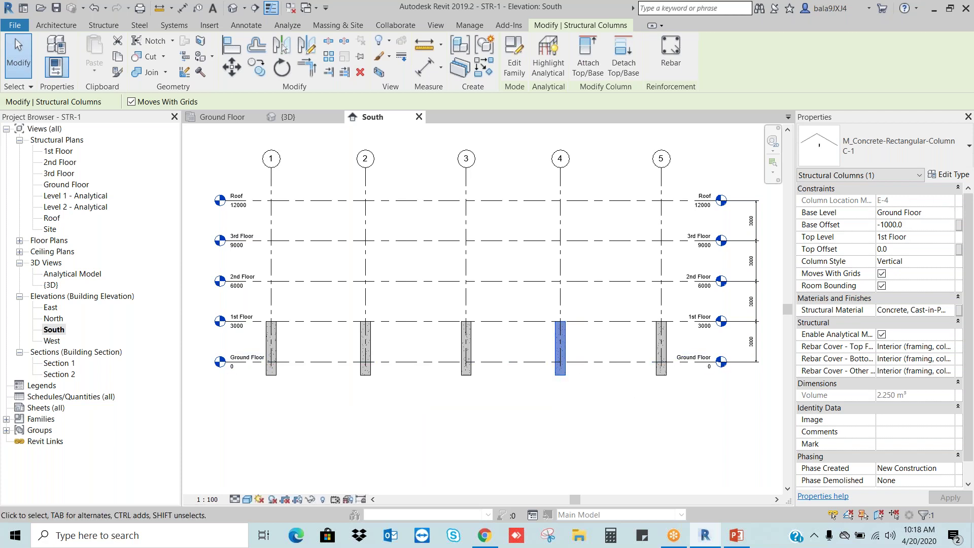
left_click(641, 427)
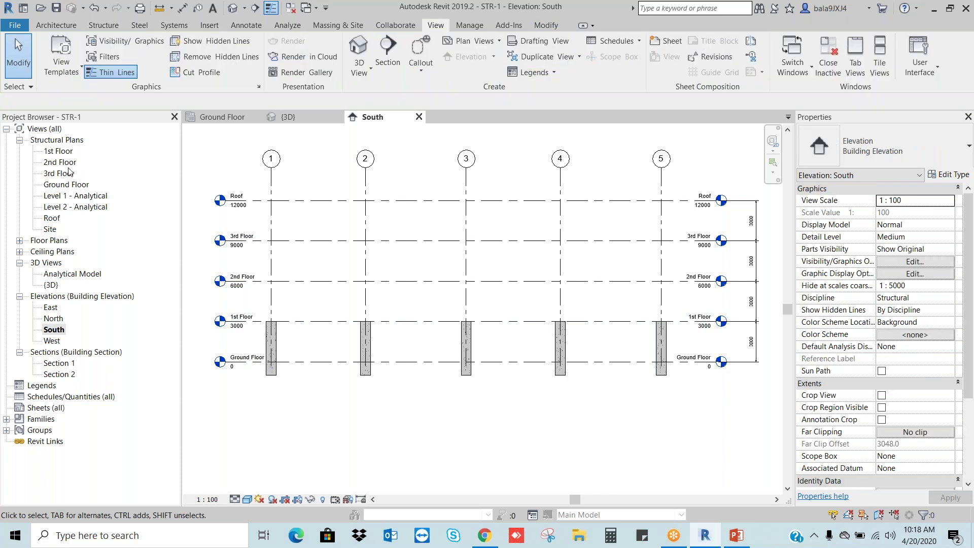
- Return to the Ground Floor structural plan, start placing an isolated structural foundation, and examine the available M_Footing-Rectangular types
double_click(71, 185)
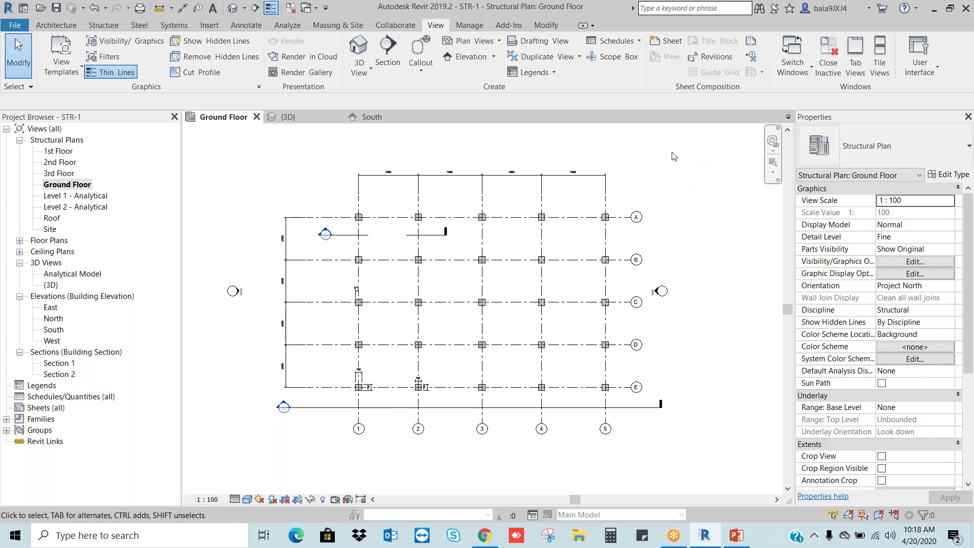
left_click(103, 25)
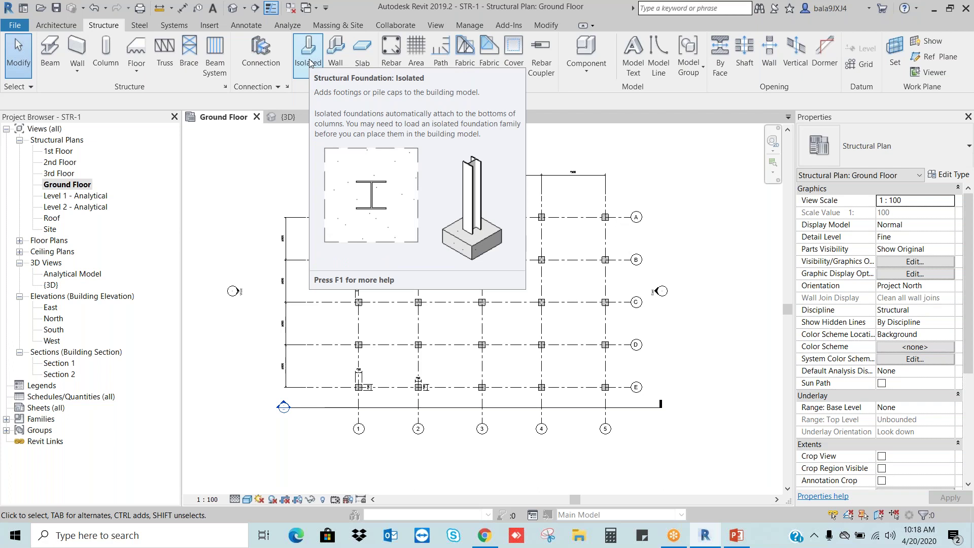
left_click(310, 60)
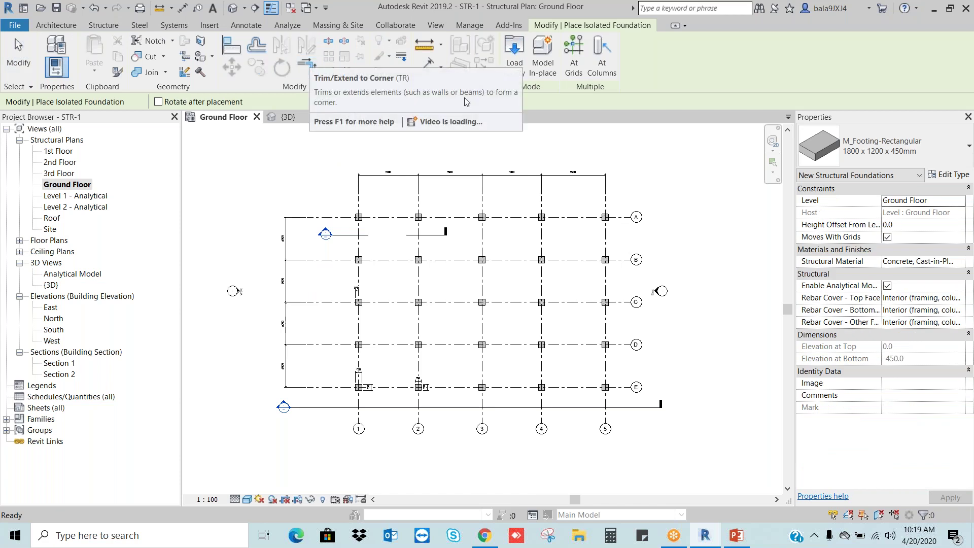
left_click(895, 159)
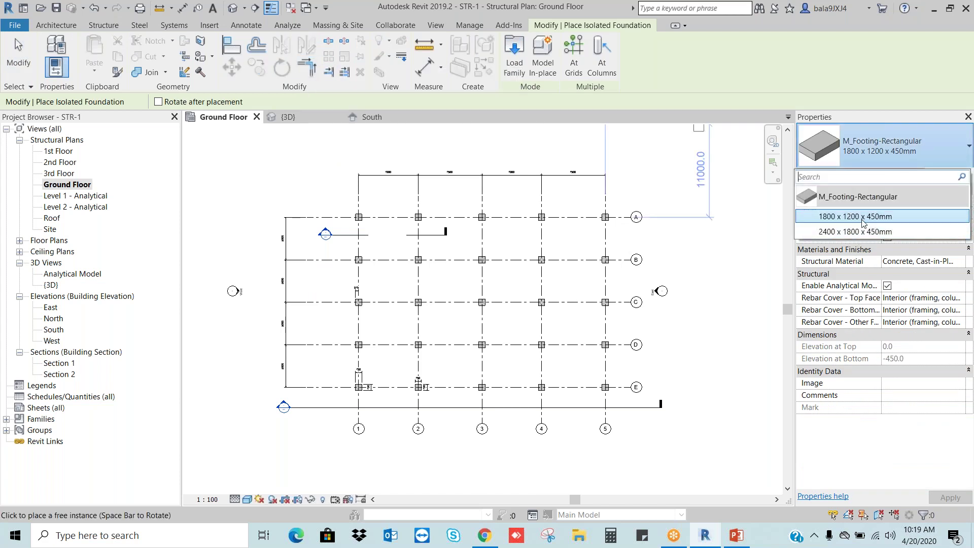
mouse_move(864, 222)
mouse_move(828, 223)
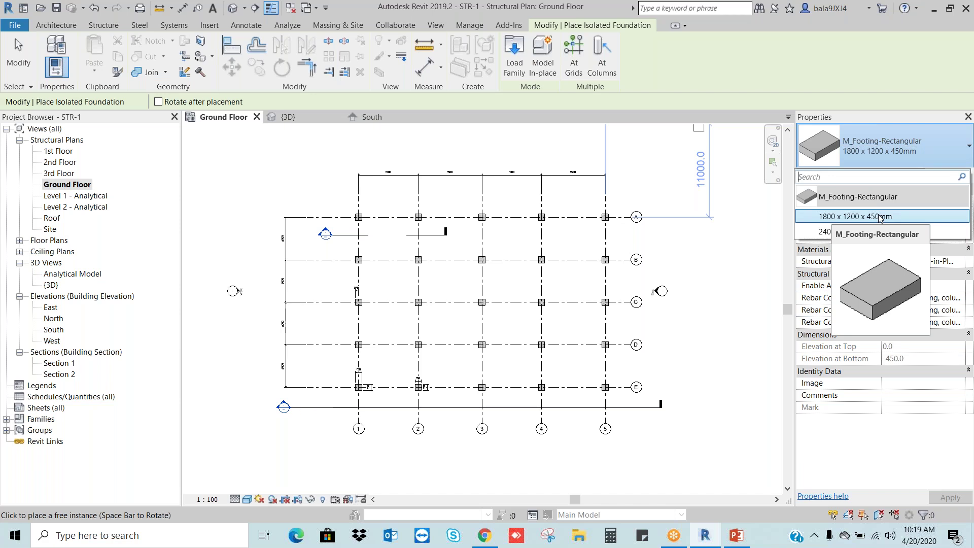
- Switch to PowerPoint to review the slide's 600 X 1200 note about sizes being types, and return to Revit
left_click(736, 535)
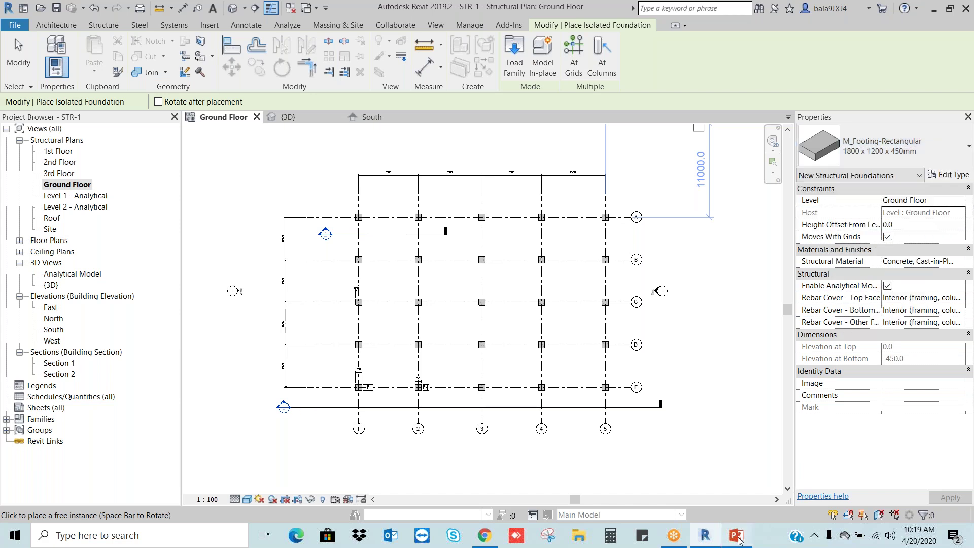
triple_click(324, 341)
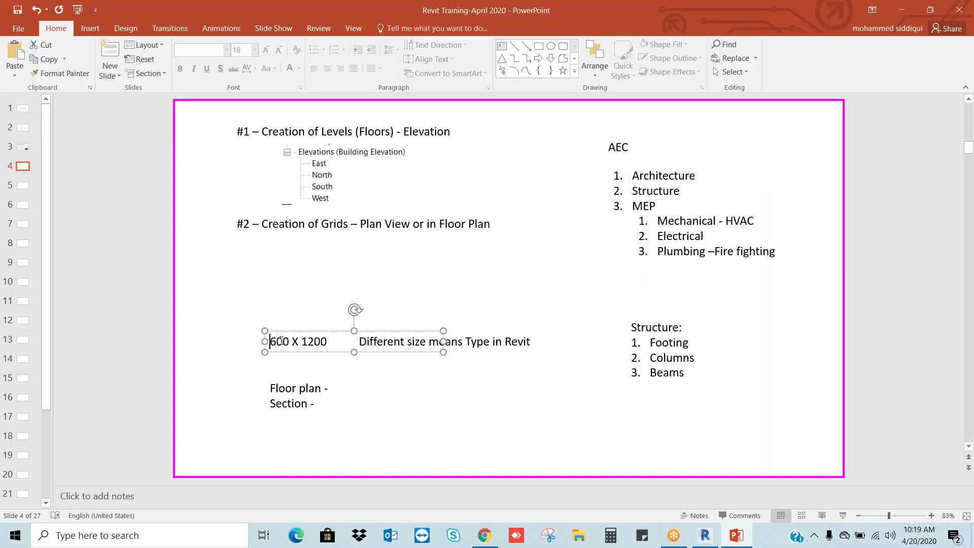
left_click(377, 376)
left_click(320, 343)
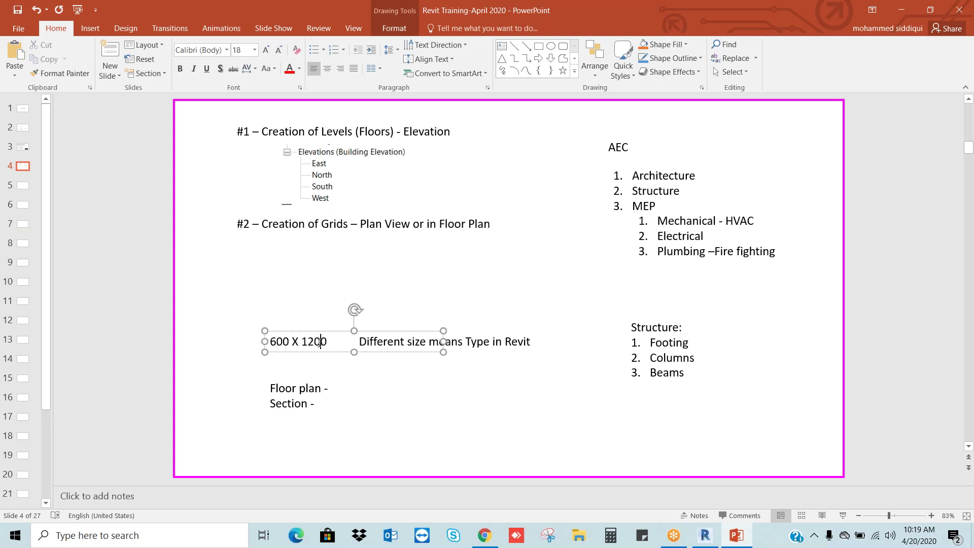
left_click(478, 375)
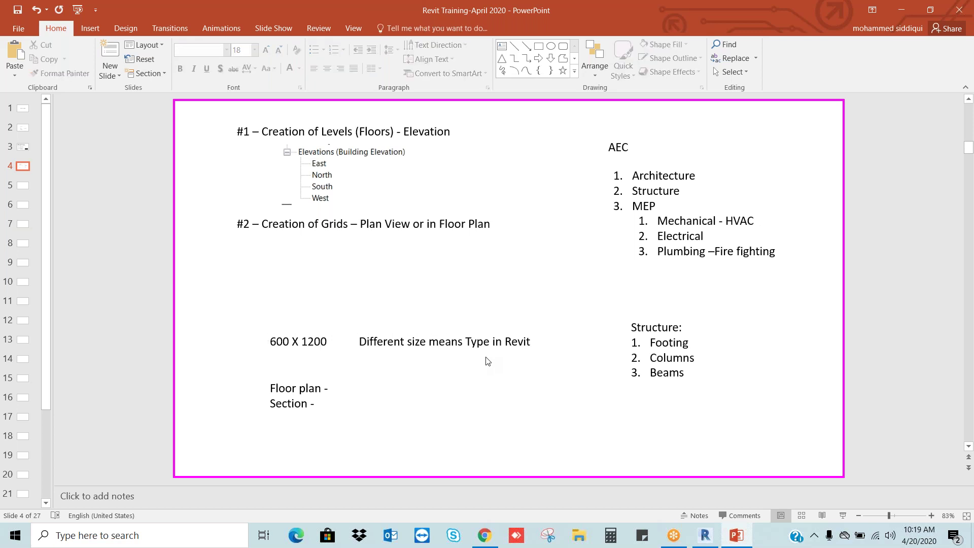
left_click(704, 540)
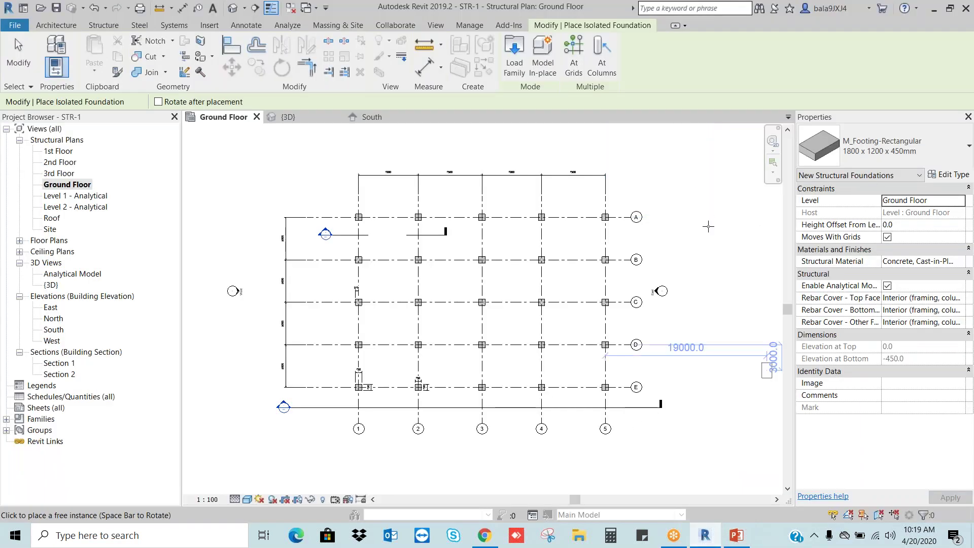
- Duplicate the 1800 x 1200 x 450mm rectangular footing type under the name 1000x1000x500
left_click(947, 174)
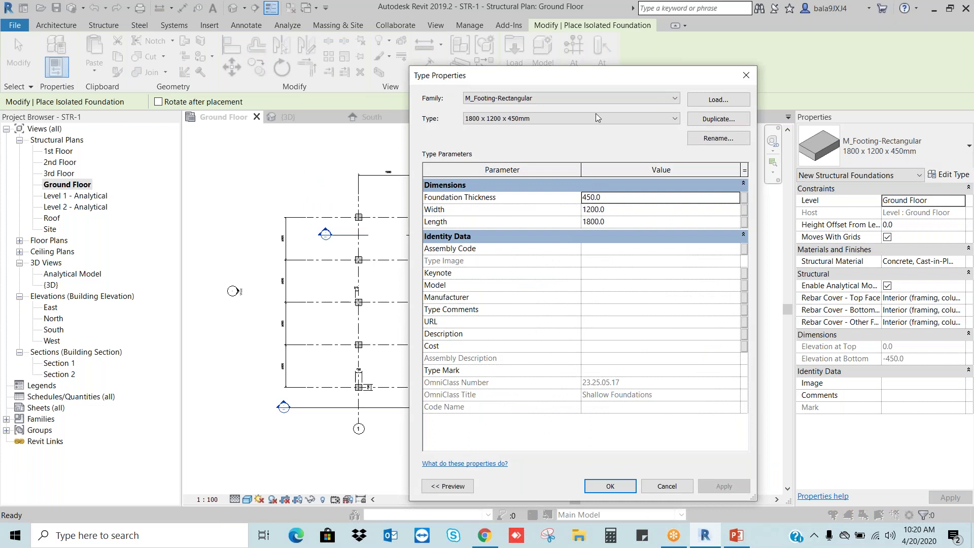
left_click(717, 120)
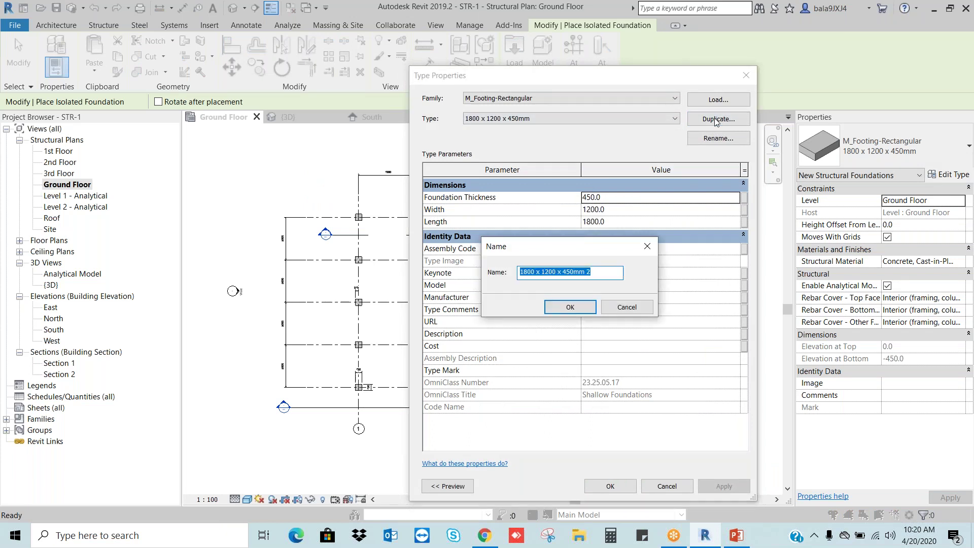
type("1000x100")
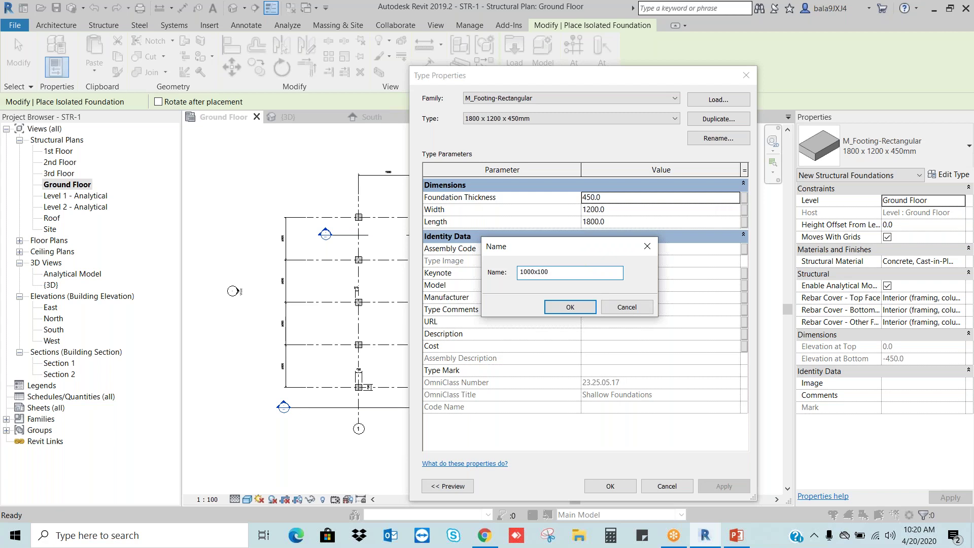
type("0x500")
left_click(570, 309)
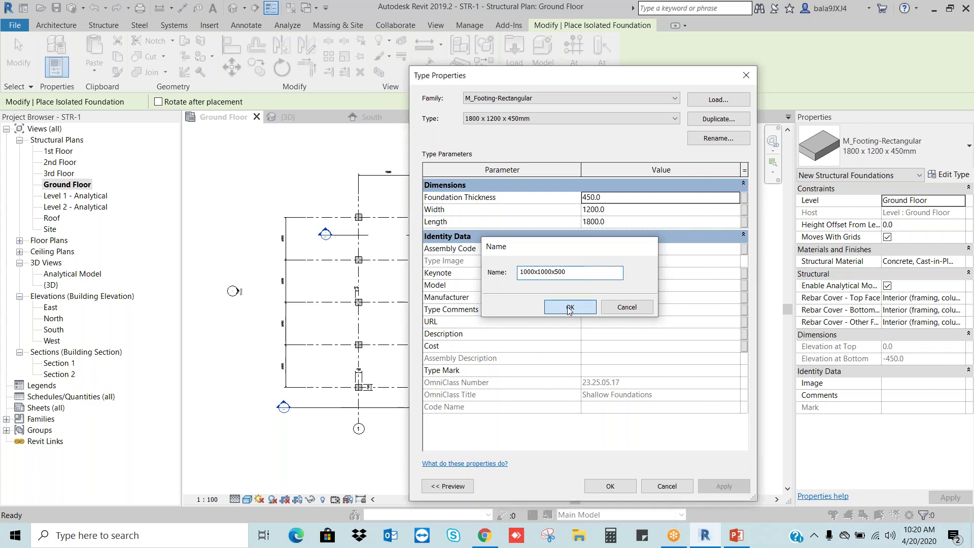
- Set the 1000x1000x500 footing type's foundation thickness to 500 and its width and length to 1000, and apply the type
left_click(615, 201)
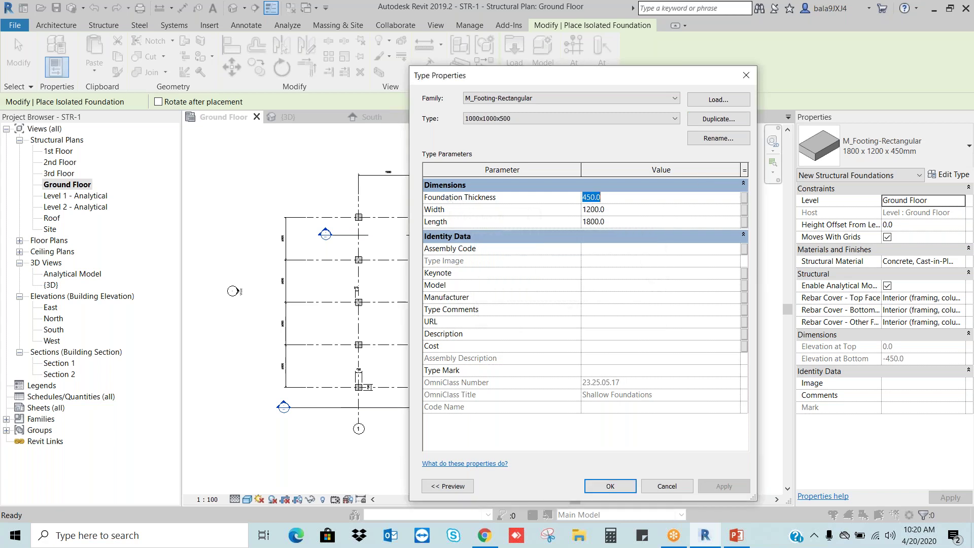
type("500")
left_click(615, 210)
type("1000")
key("Tab")
type("1000")
left_click(627, 213)
left_click(623, 209)
left_click(610, 486)
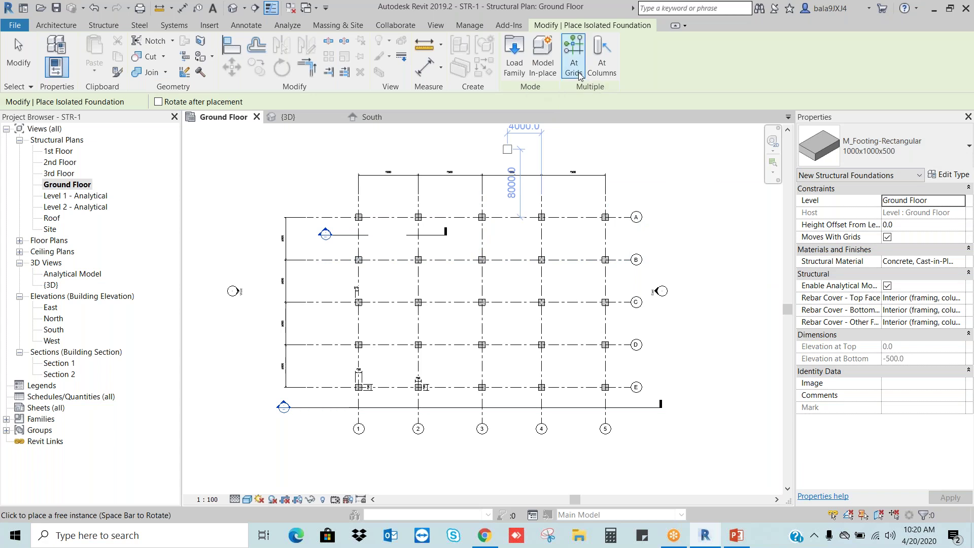
- Place 1000x1000x500 isolated footings at all structural columns on grids 1 to 5 and A to E in one operation
left_click(607, 75)
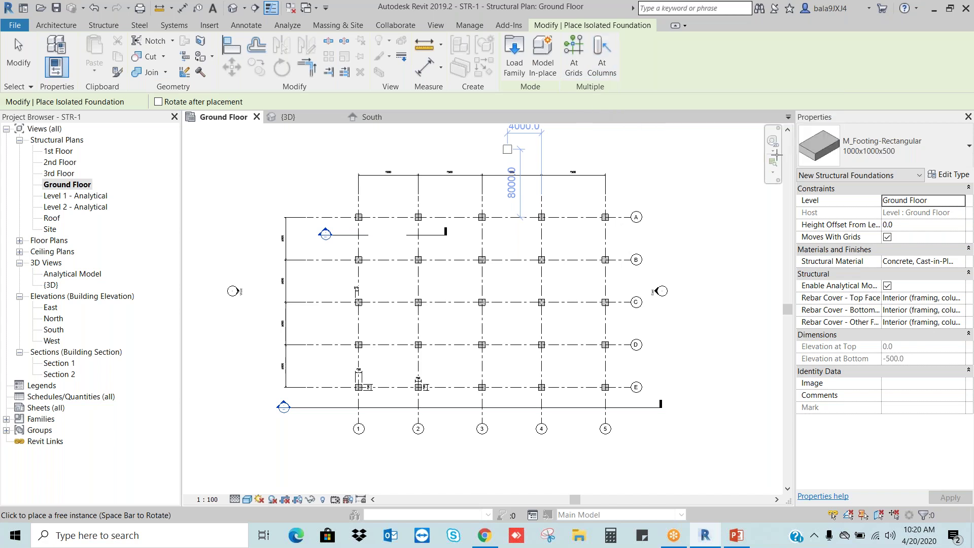
left_click(605, 59)
left_click_drag(340, 191, 621, 425)
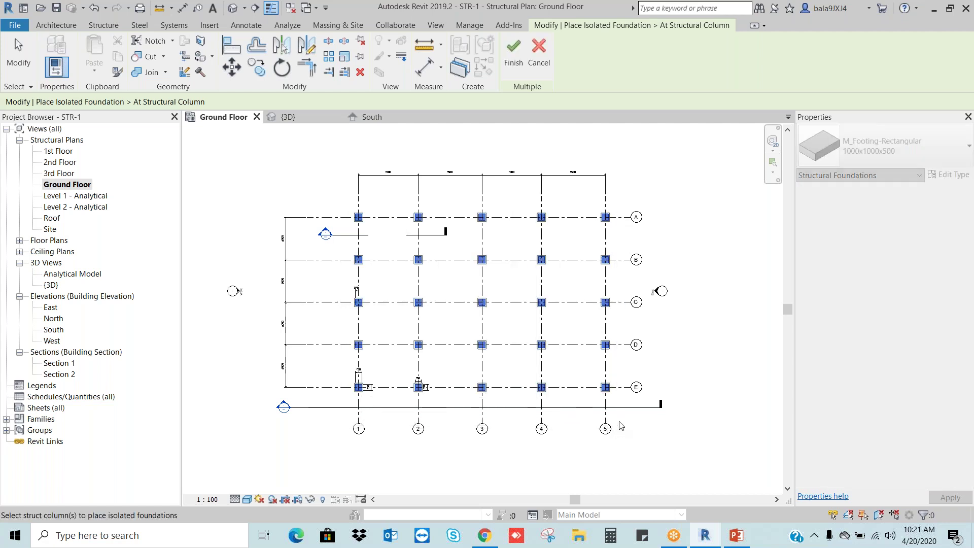
left_click(509, 58)
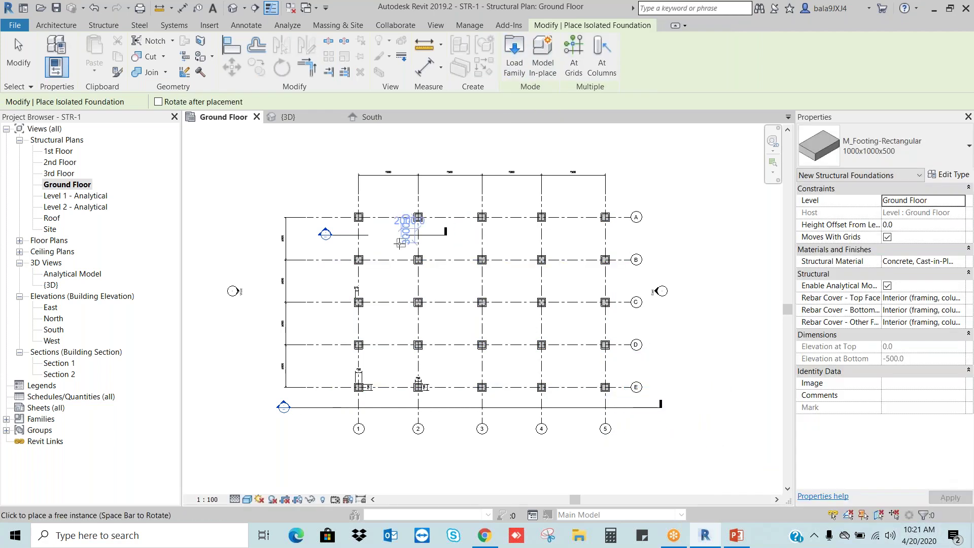
- Open the {3D} view and inspect the footings under the columns, checking one footing's height offset and elevations
double_click(65, 287)
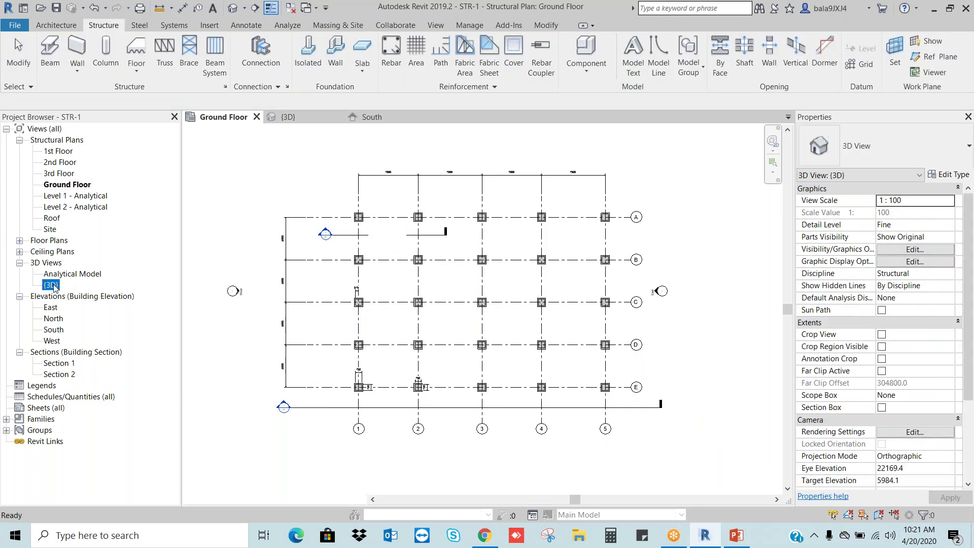
scroll(434, 445, "up", 6)
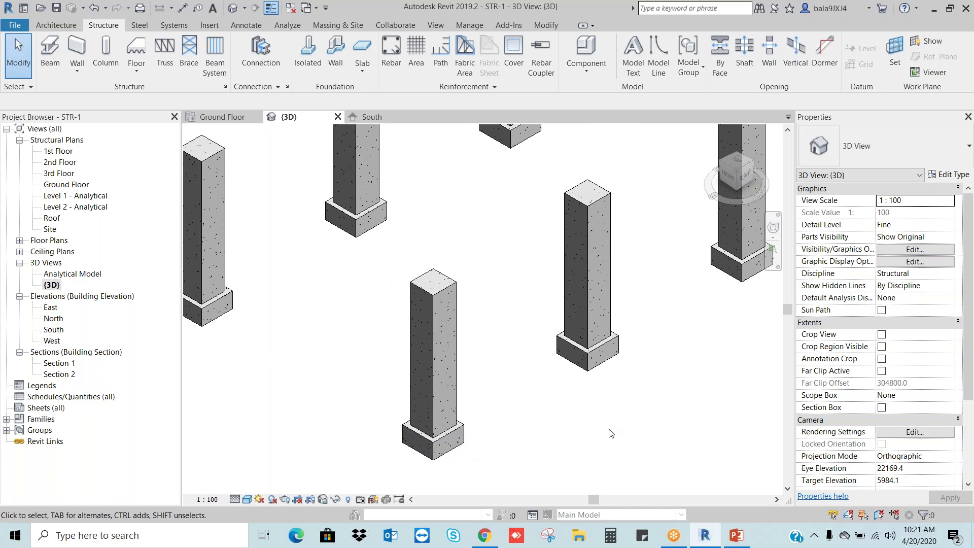
scroll(611, 433, "down", 5)
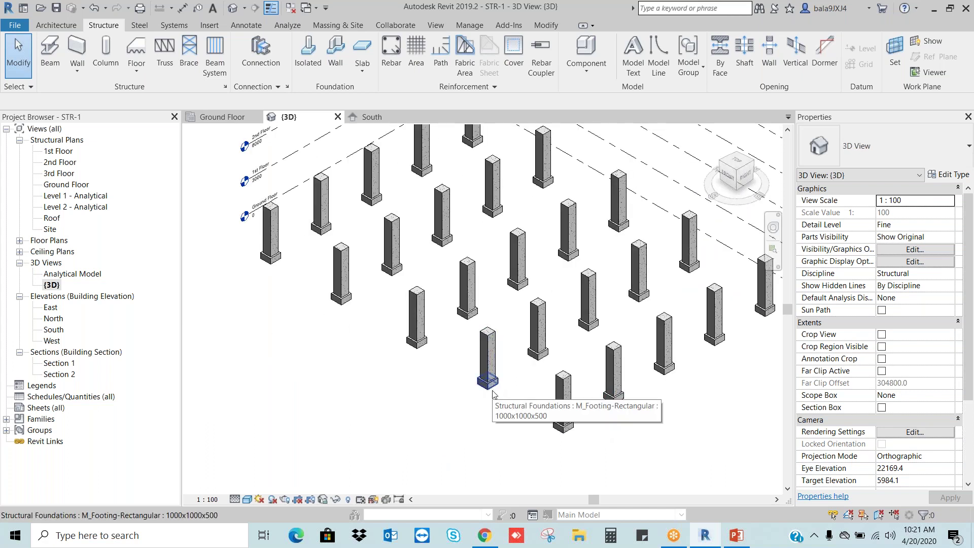
scroll(554, 431, "up", 5)
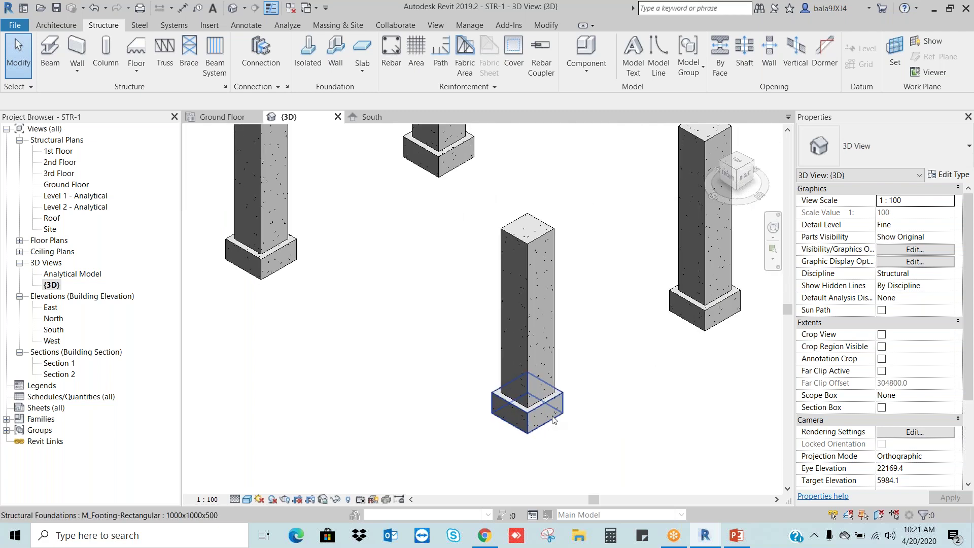
left_click(554, 419)
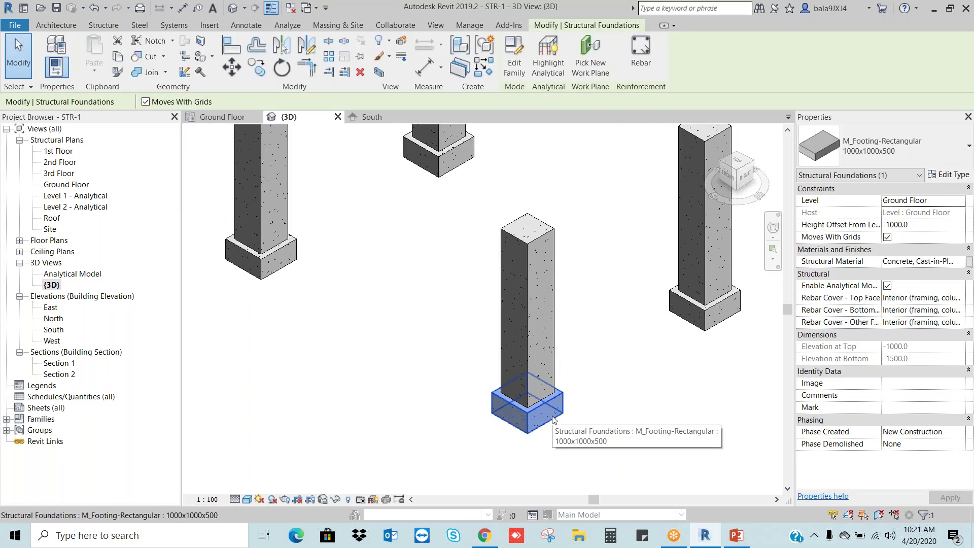
key("Escape")
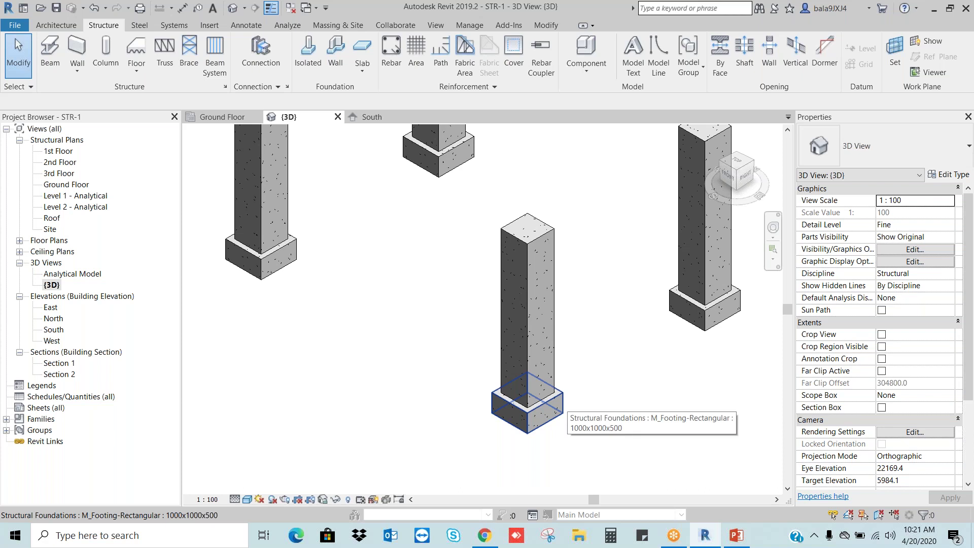
- Set the width of the corner column's 1000x1000x500 footing type to 1600 in its type properties
scroll(562, 408, "down", 3)
left_click(556, 409)
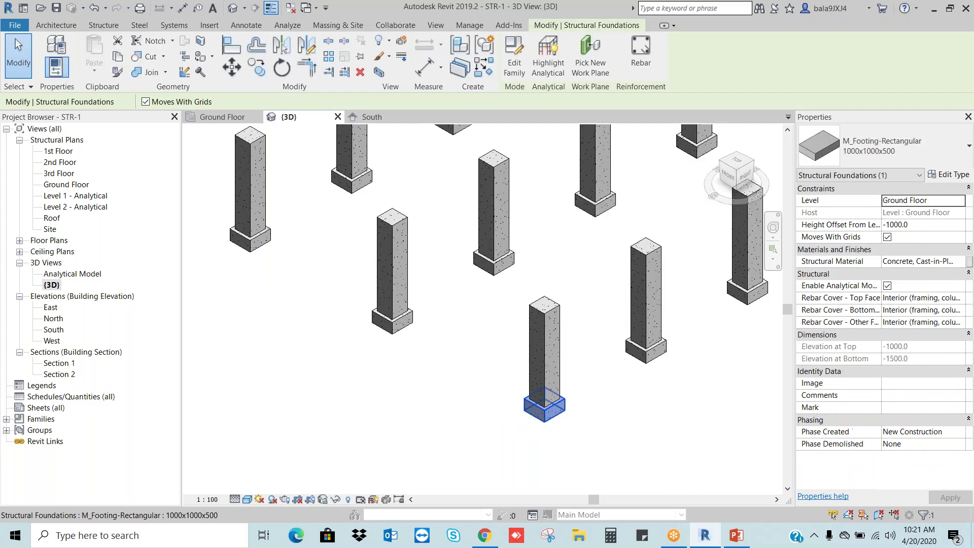
left_click(948, 175)
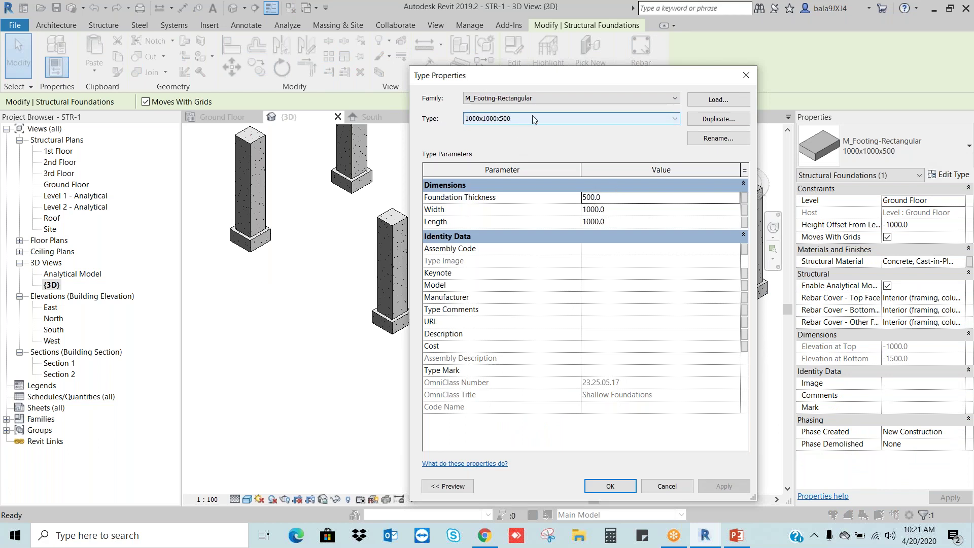
left_click(616, 209)
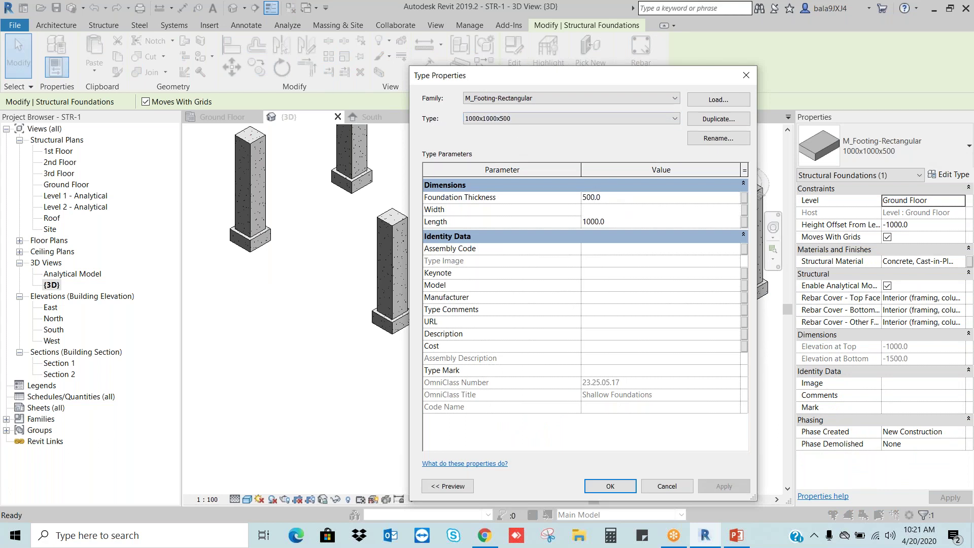
type("1")
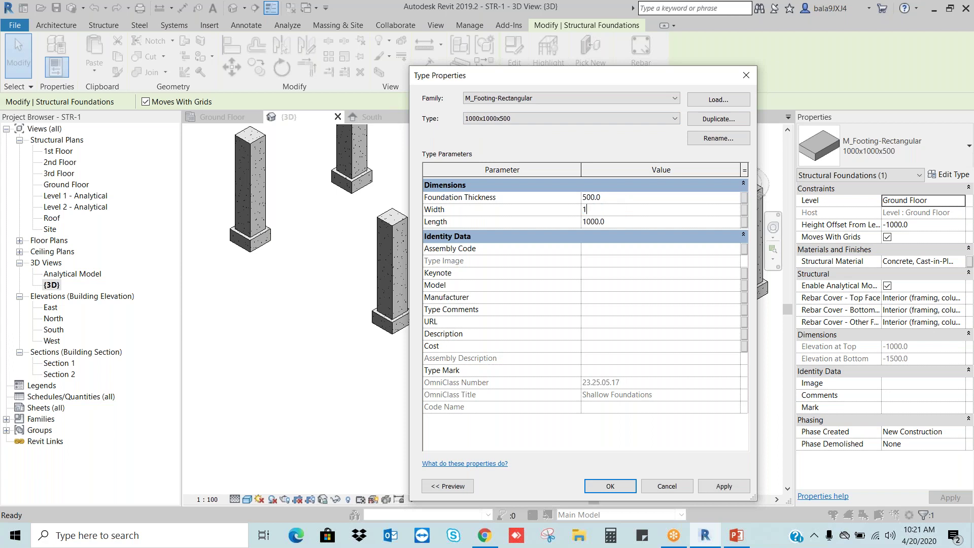
type("600")
key("Tab")
left_click_drag(588, 81, 715, 69)
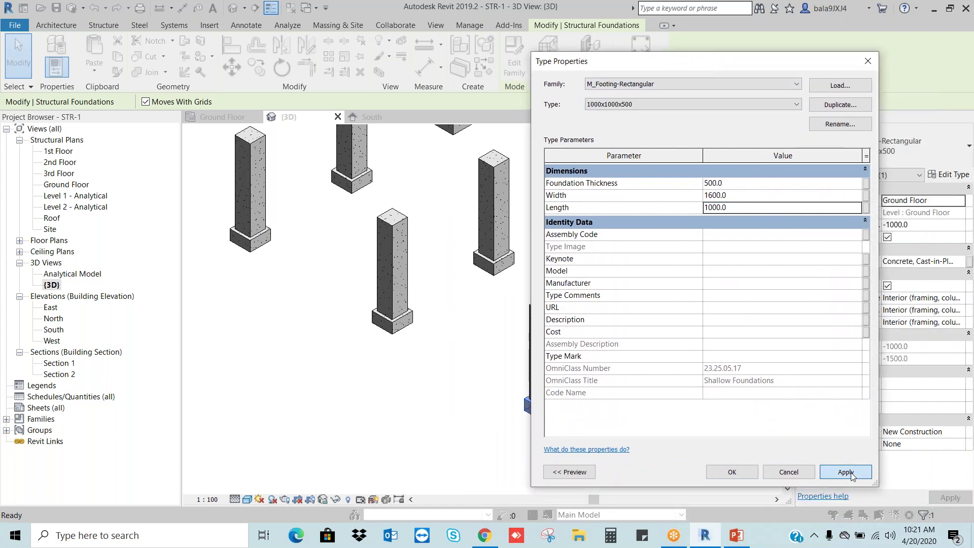
left_click(732, 472)
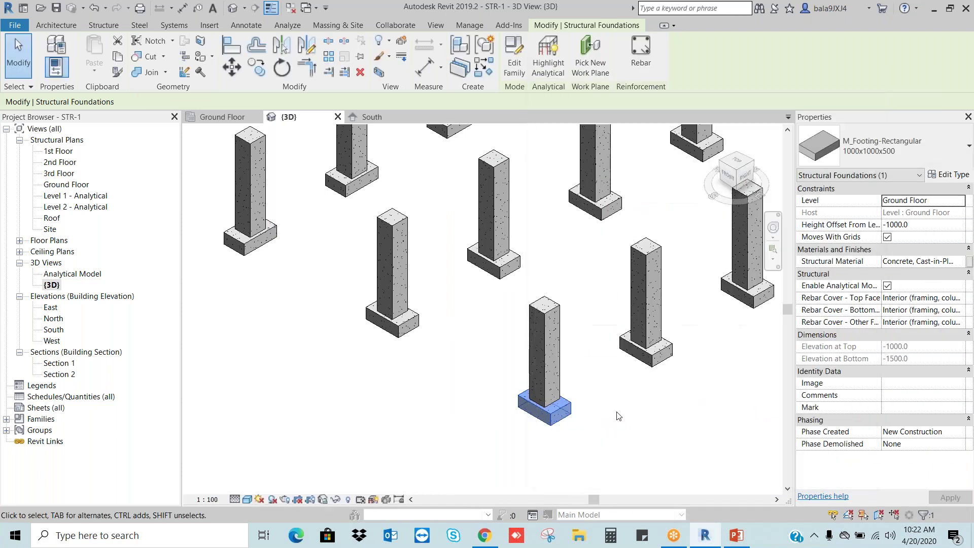
- Examine in 3D how the changed type width affects the footings under all columns
key("Escape")
scroll(650, 374, "up", 2)
scroll(650, 375, "down", 3)
middle_click_drag(527, 355, 538, 375)
scroll(538, 375, "down", 4)
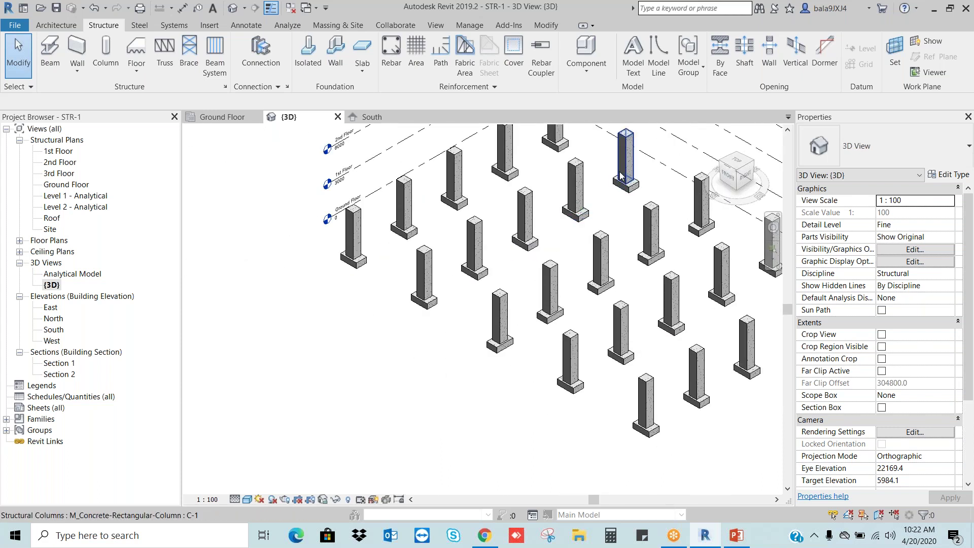
scroll(654, 317, "down", 3)
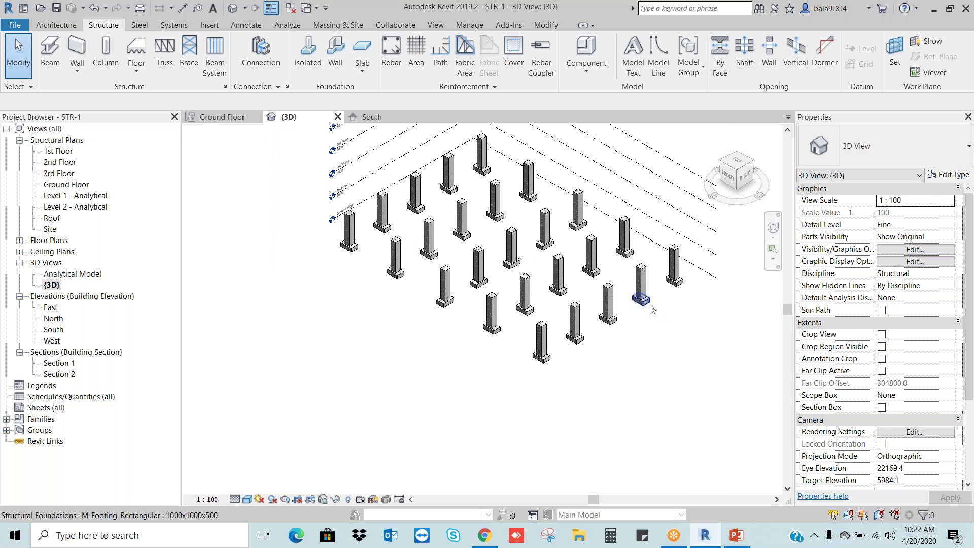
left_click(641, 301)
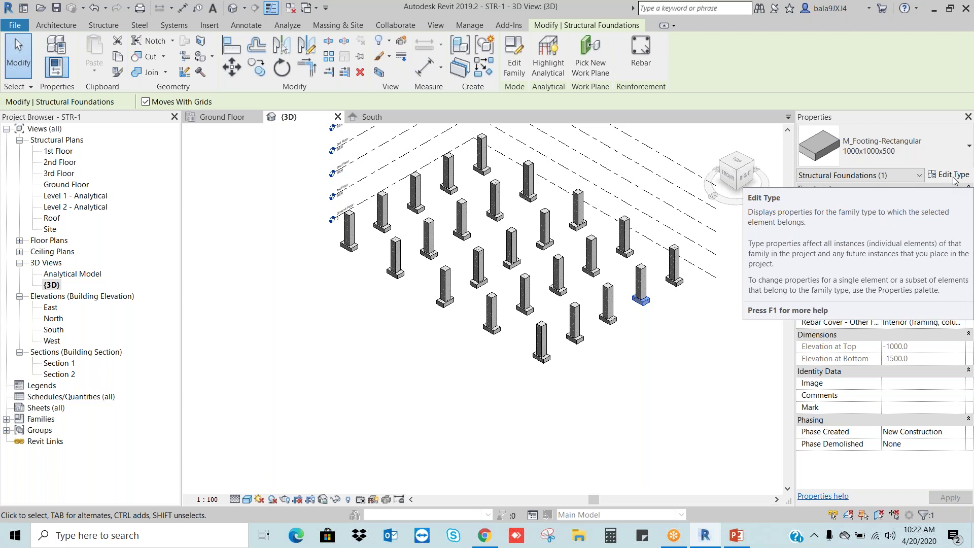
key("Escape")
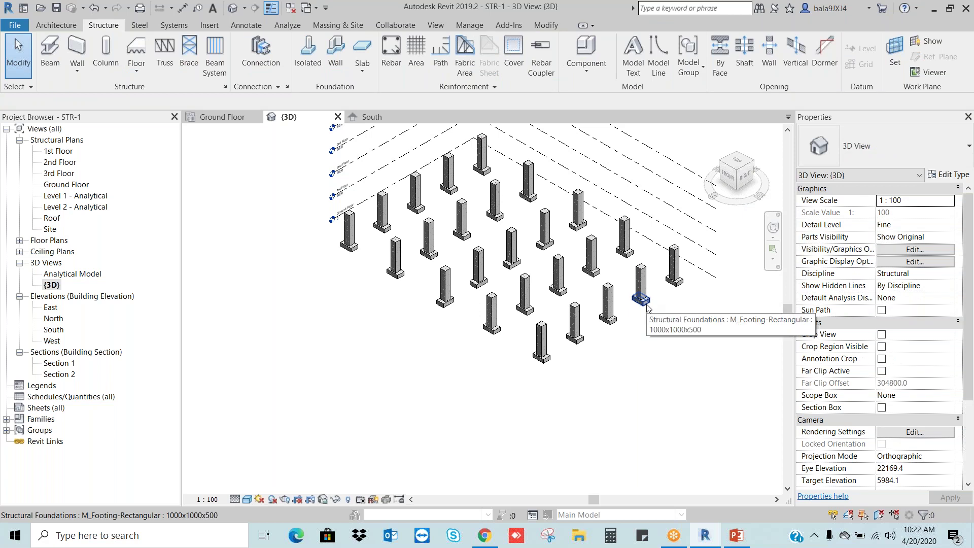
- Edit the footing type's dimensions again, setting the width to 2000 and the length to 1500
left_click(645, 304)
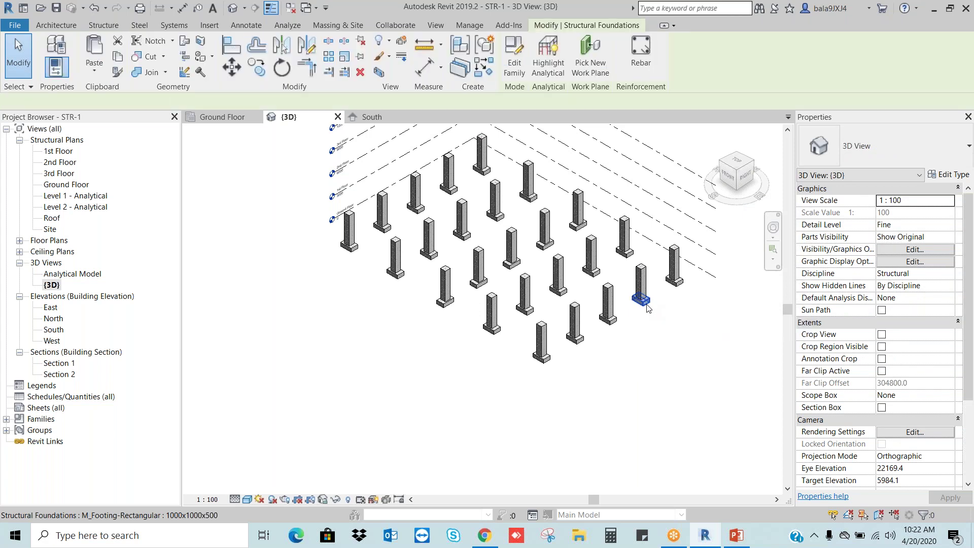
left_click(952, 175)
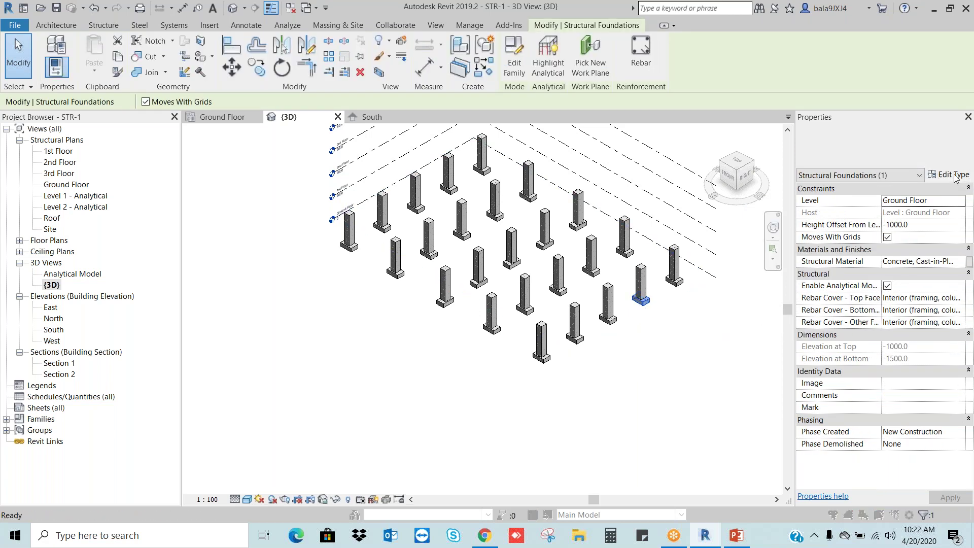
key("Tab")
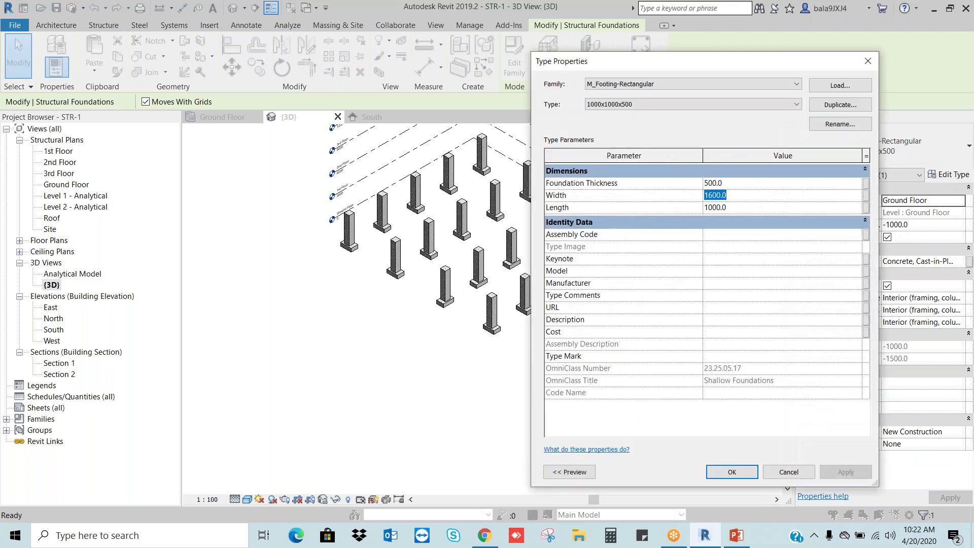
type("200")
left_click(745, 208)
type("15")
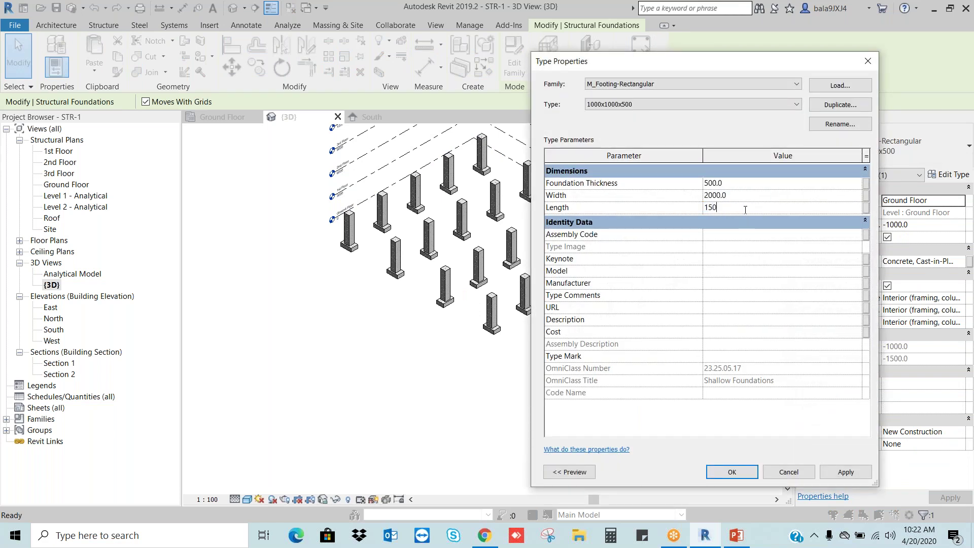
left_click(845, 471)
left_click(732, 471)
left_click(674, 382)
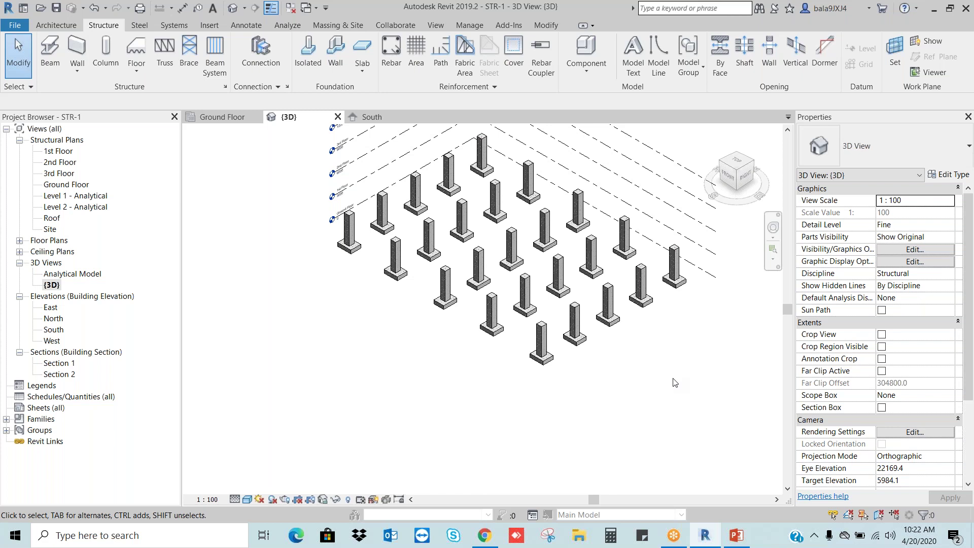
- Inspect the enlarged footings in 3D and open the South elevation to check them beneath the columns
scroll(555, 361, "up", 4)
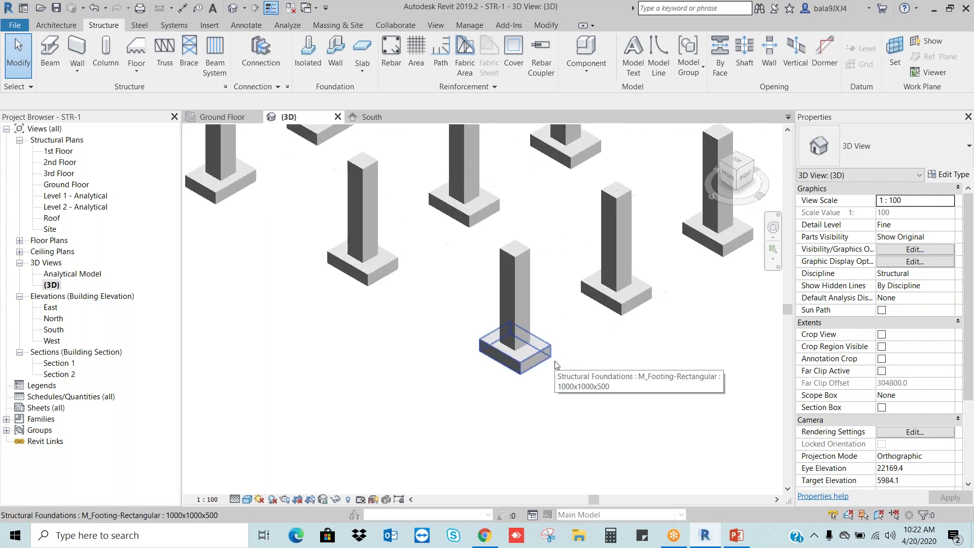
scroll(555, 360, "down", 4)
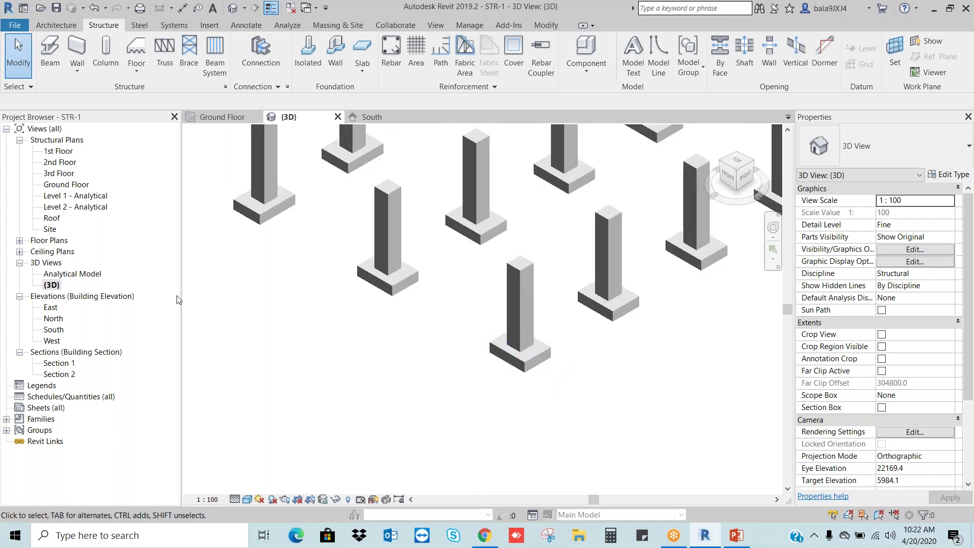
double_click(50, 330)
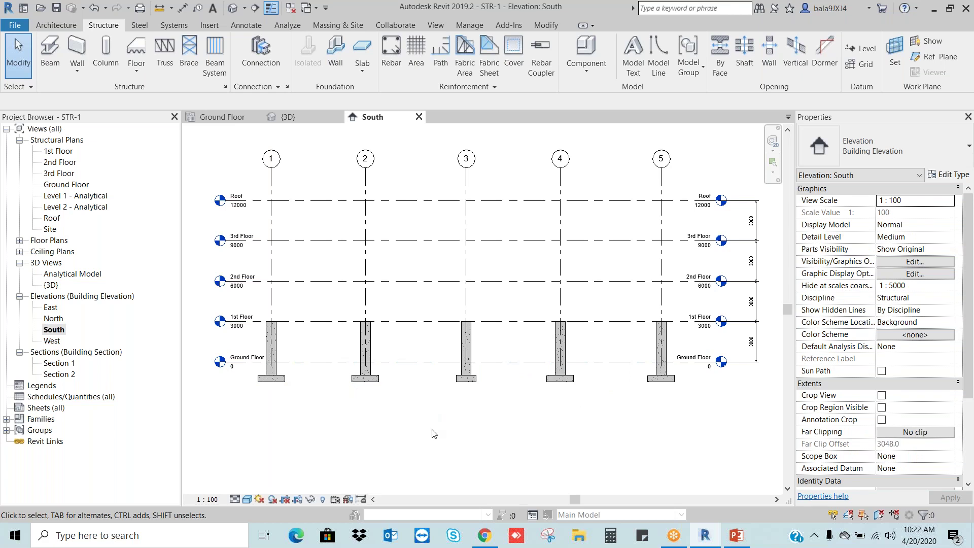
middle_click_drag(434, 433, 429, 476)
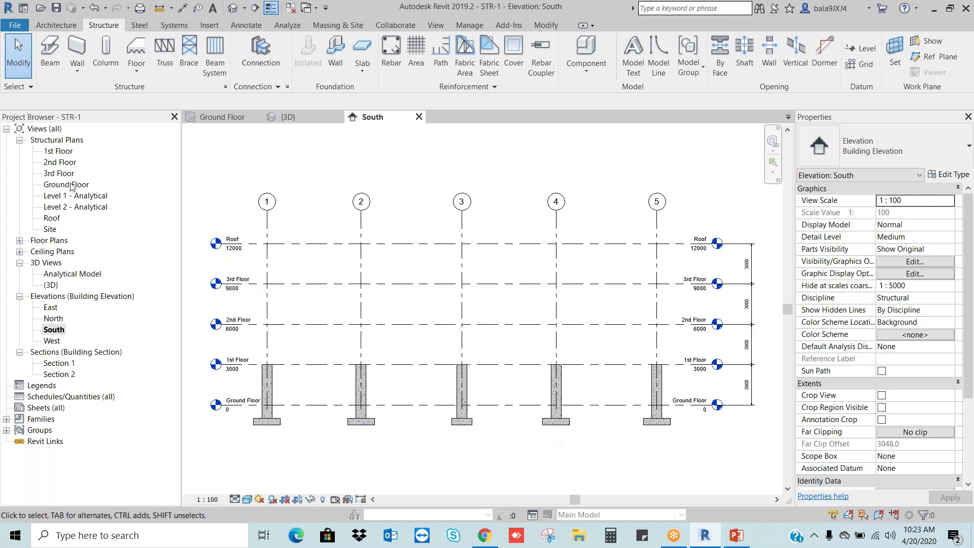
- Return to the Ground Floor structural plan and save the project
double_click(71, 185)
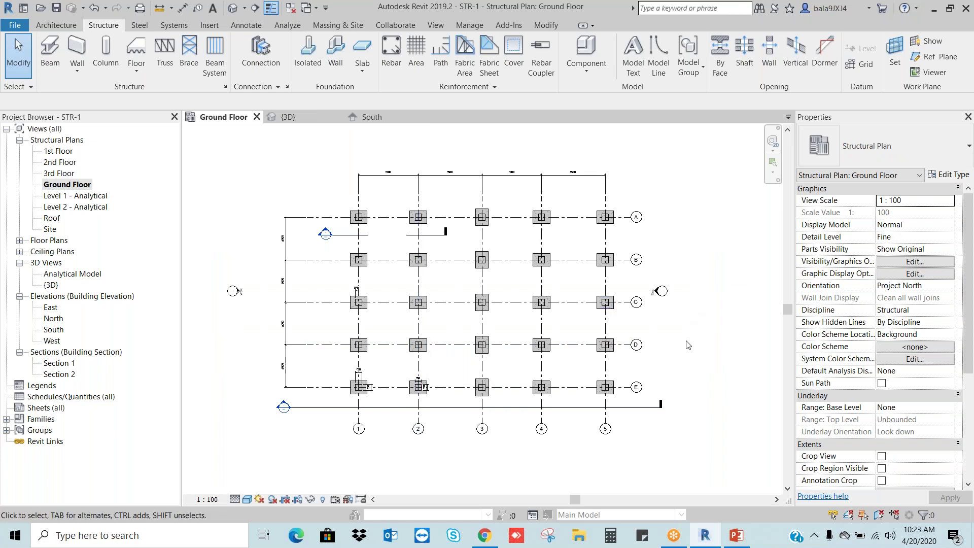
scroll(687, 345, "down", 2)
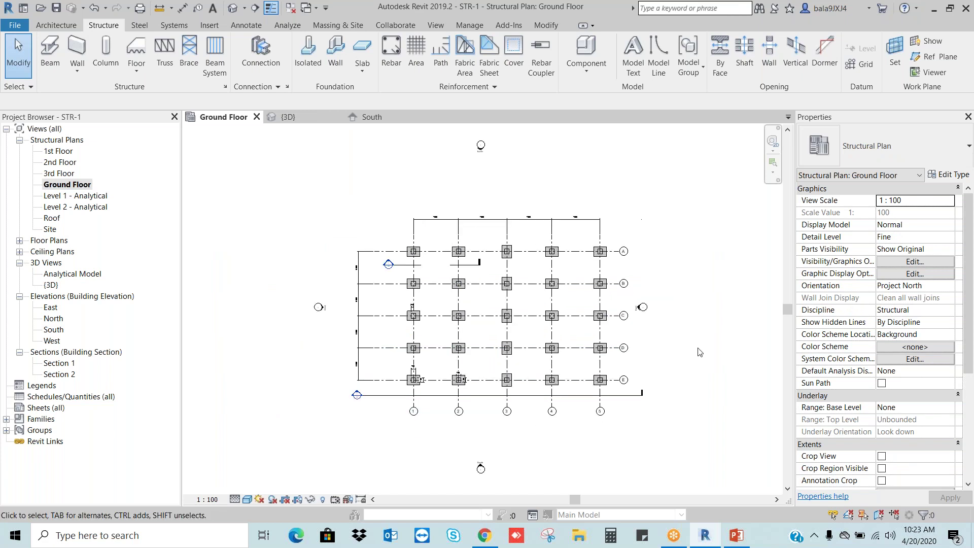
left_click(57, 8)
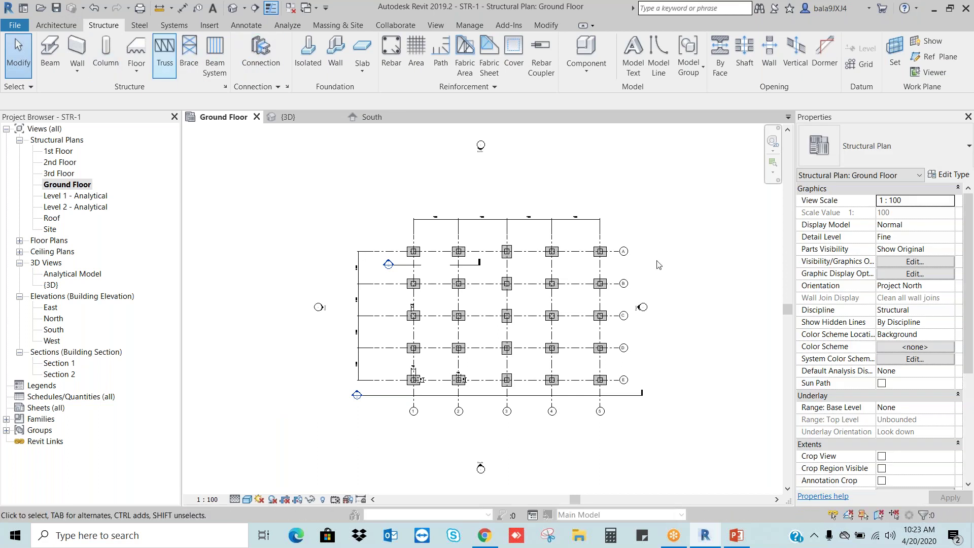
- Check the type dimensions of the concrete column at grid A-2 and return to the full plan
scroll(583, 298, "up", 2)
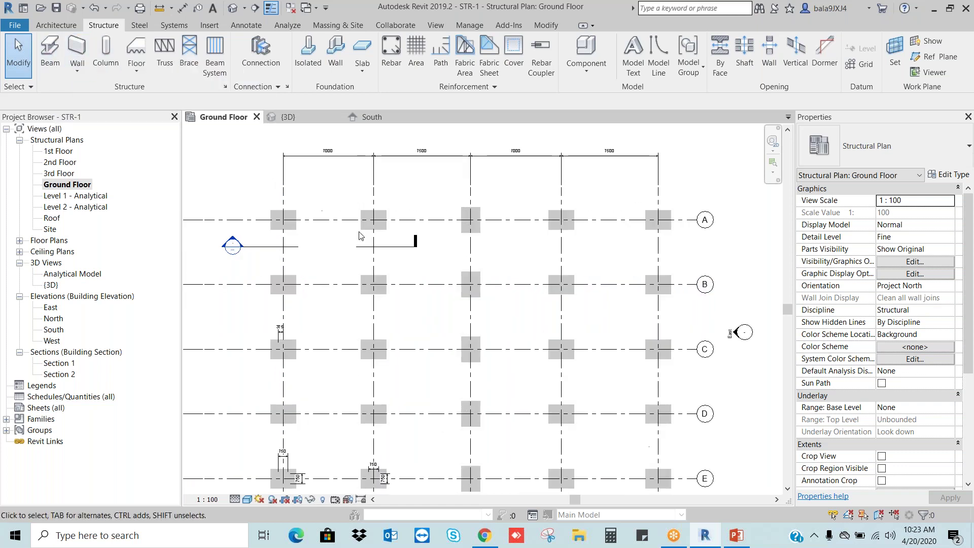
scroll(342, 219, "up", 5)
left_click(419, 219)
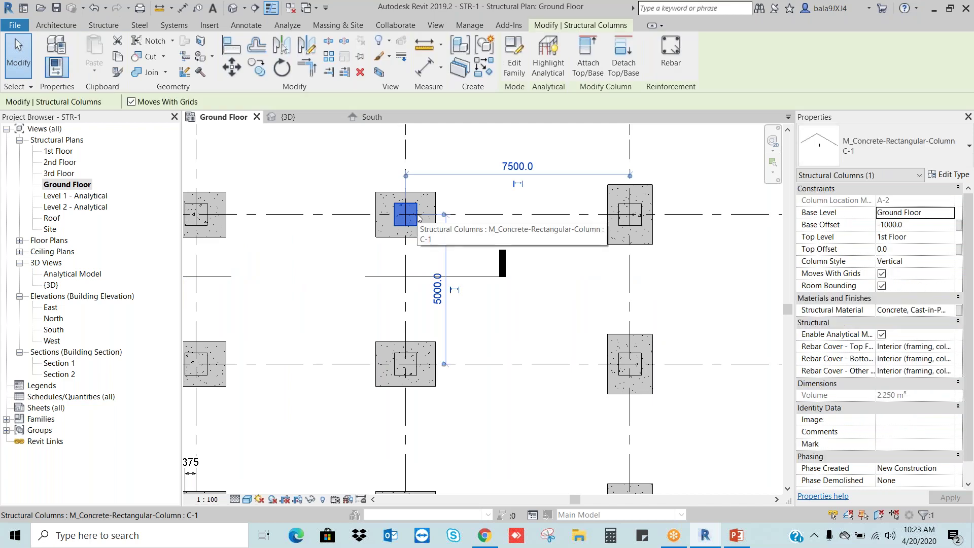
left_click(943, 174)
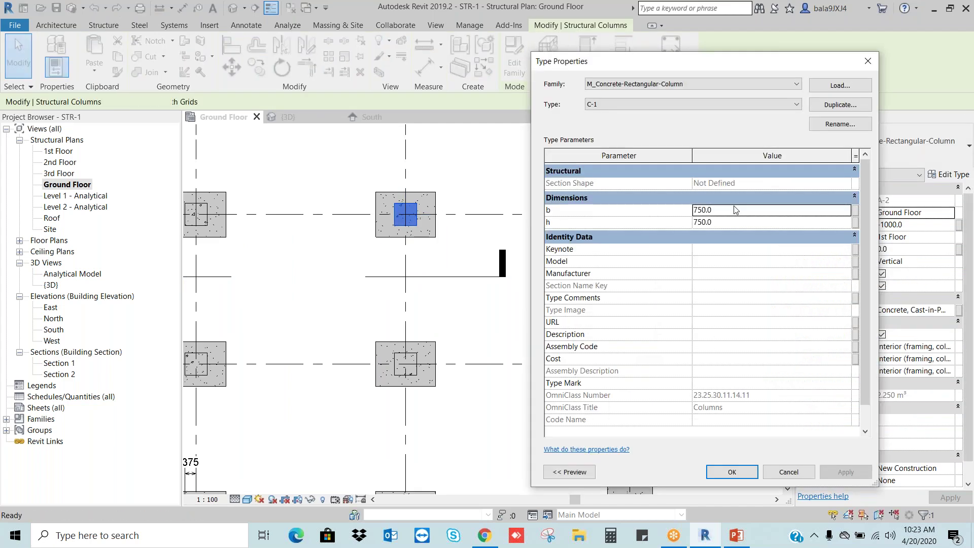
key("Escape")
key("Escape")
key("z")
key("f")
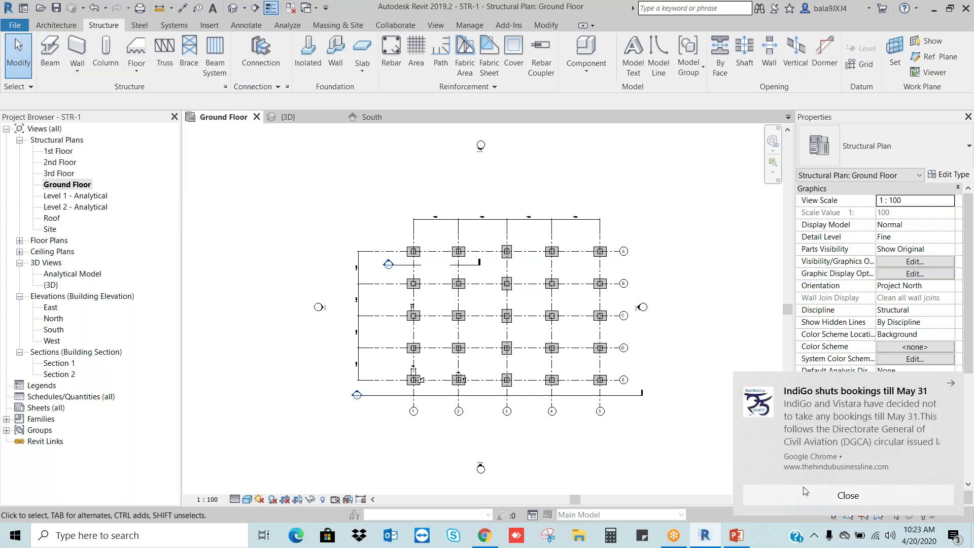
left_click(784, 499)
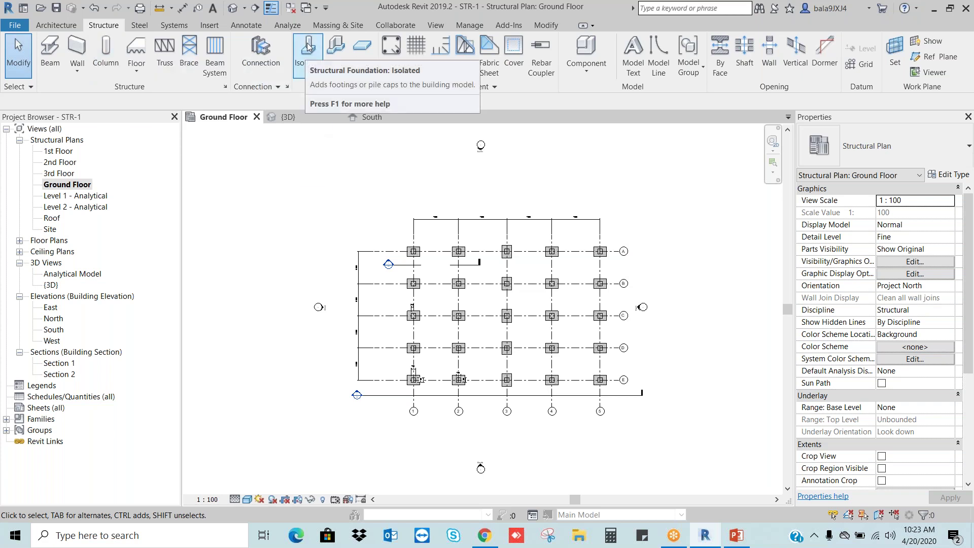
- Start placing a structural beam on the Ground Floor plan and look through the available beam types
left_click(51, 59)
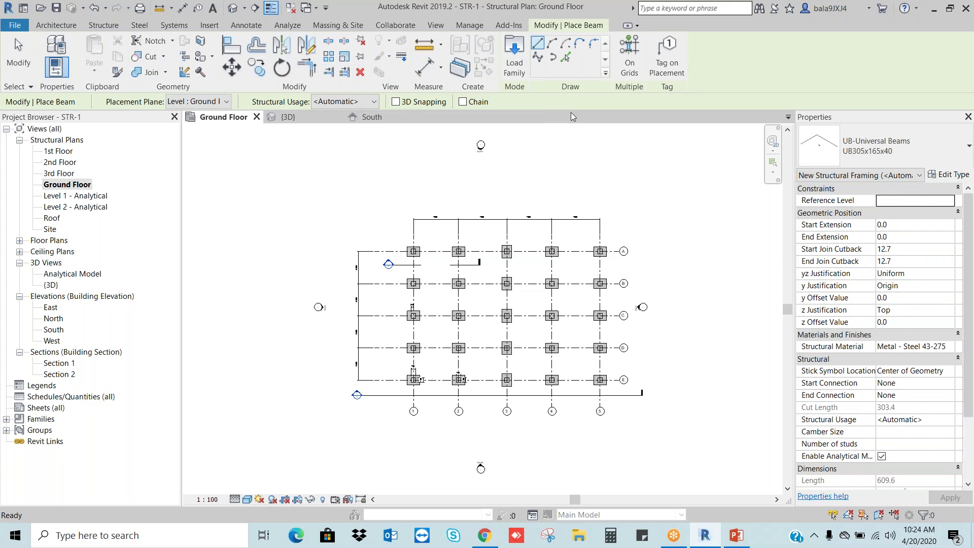
left_click(893, 152)
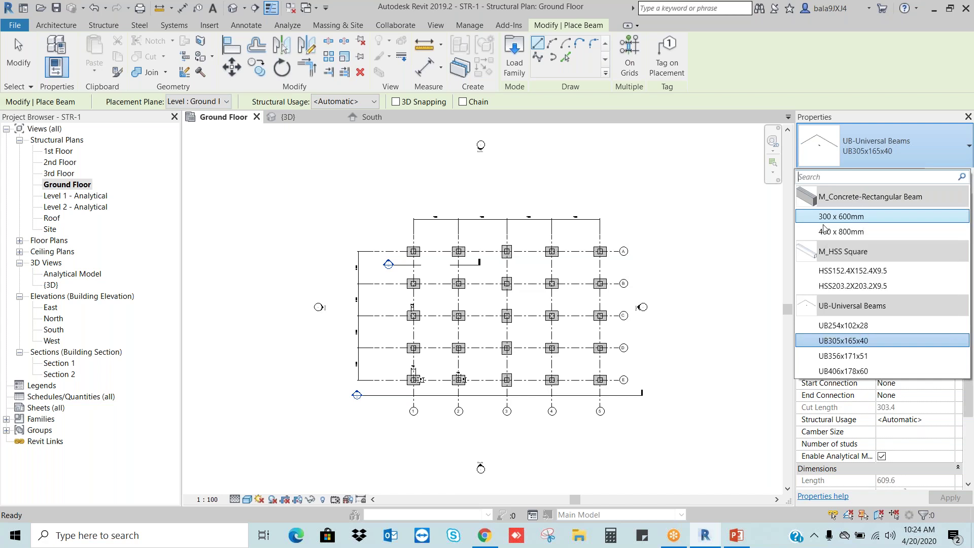
mouse_move(855, 220)
left_click(965, 170)
left_click(949, 175)
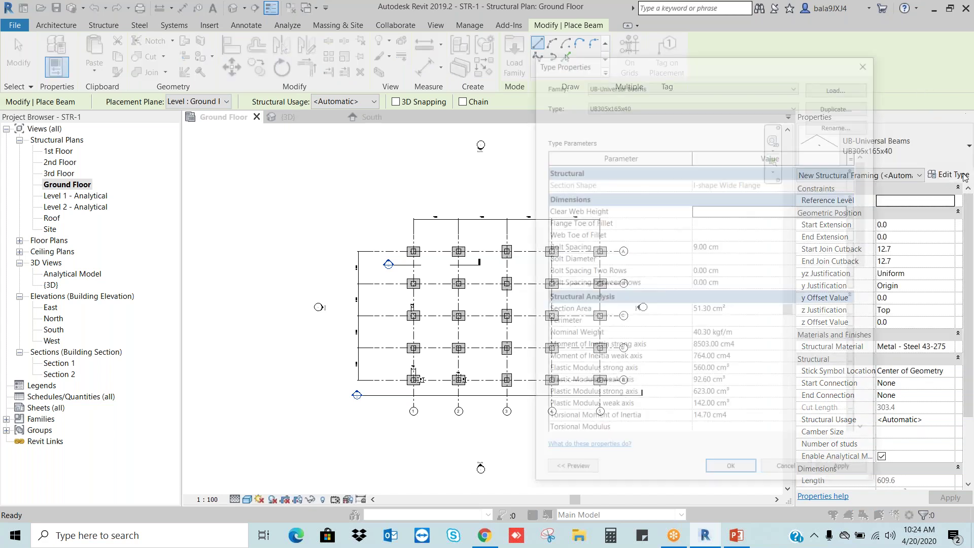
left_click(840, 105)
left_click(634, 307)
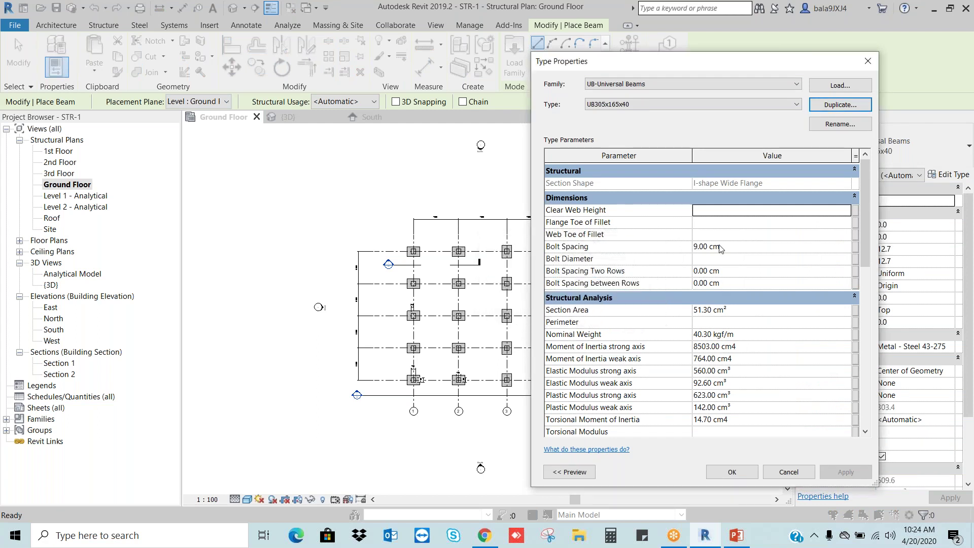
key("Escape")
- Place a 300 x 600mm M_Concrete-Rectangular Beam along grid A, about 31100 mm long, between the outer edges of the end footings at grids 1 and 5
left_click(938, 148)
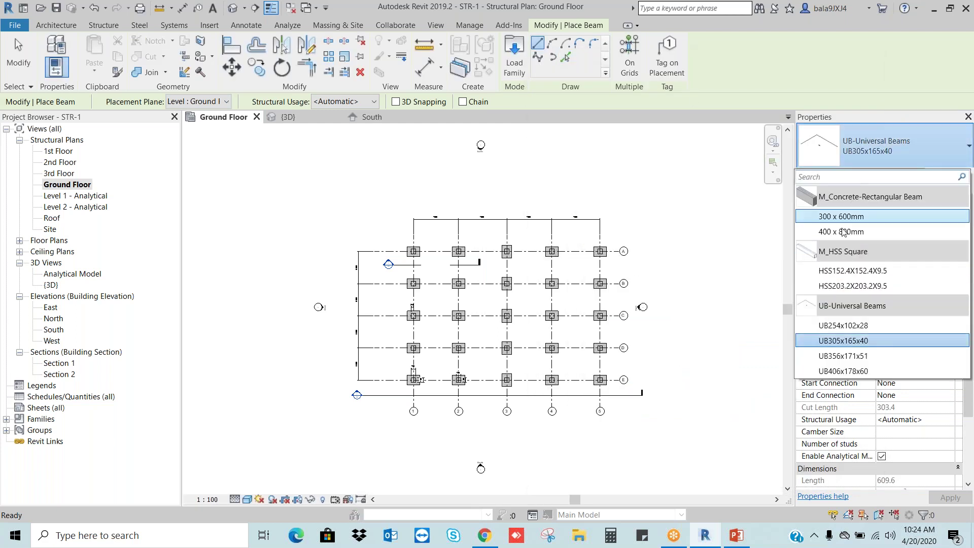
left_click(844, 217)
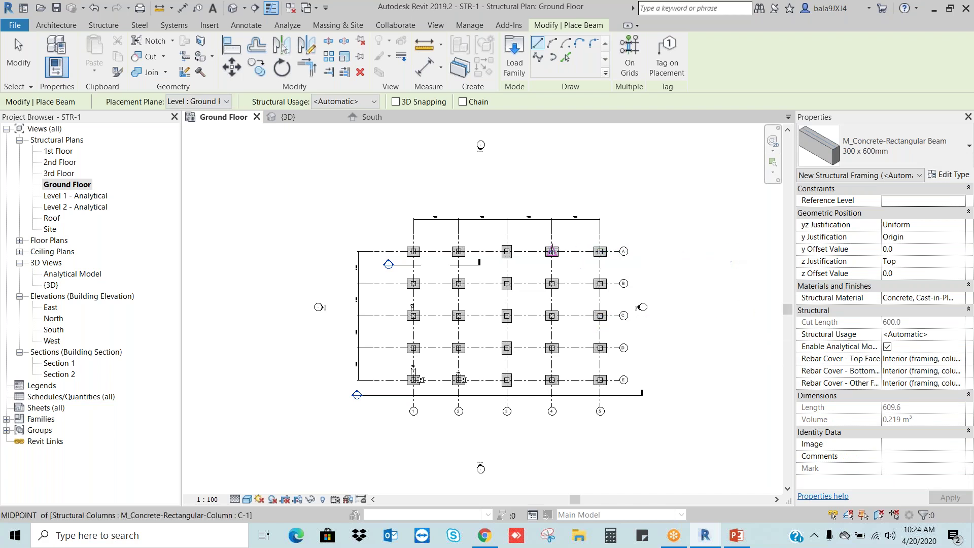
scroll(599, 251, "up", 3)
scroll(305, 252, "up", 2)
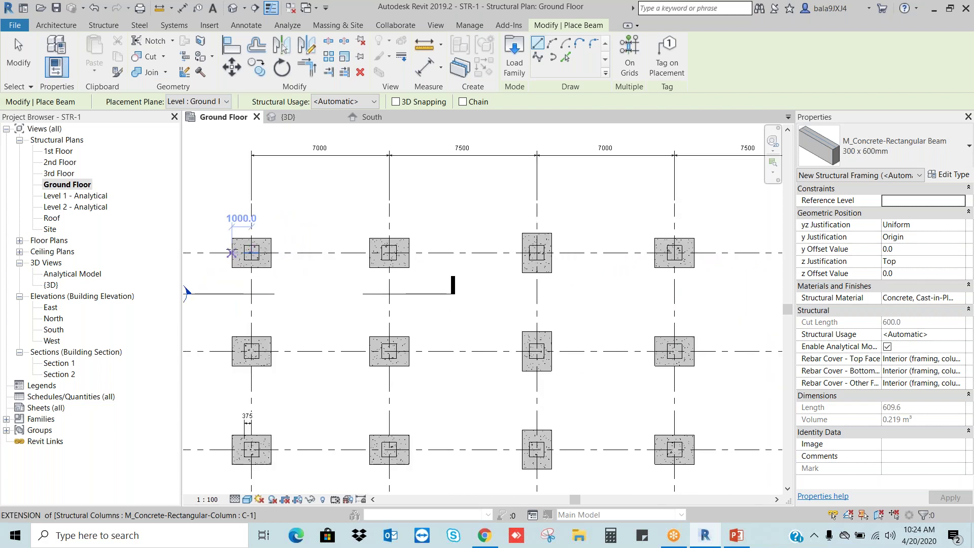
left_click(232, 252)
scroll(250, 252, "down", 2)
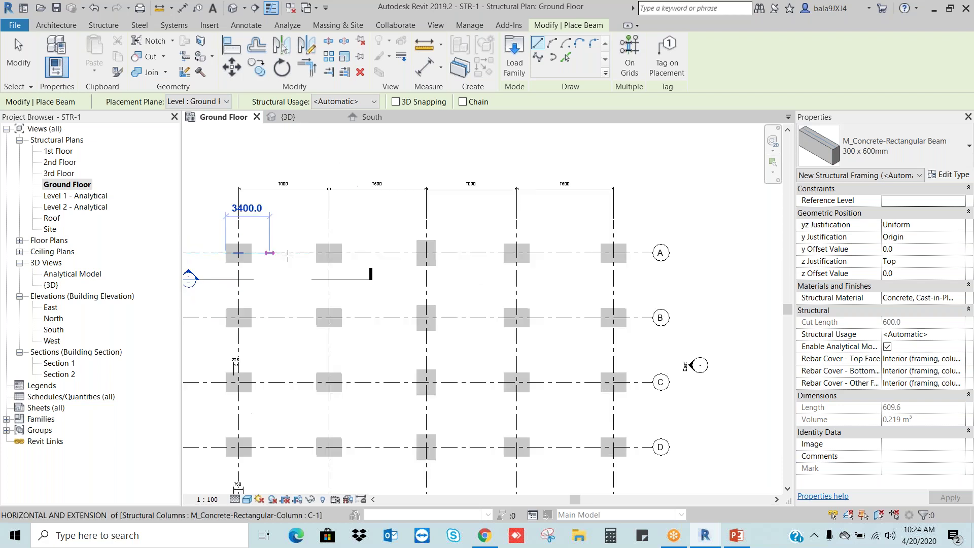
scroll(330, 252, "down", 1)
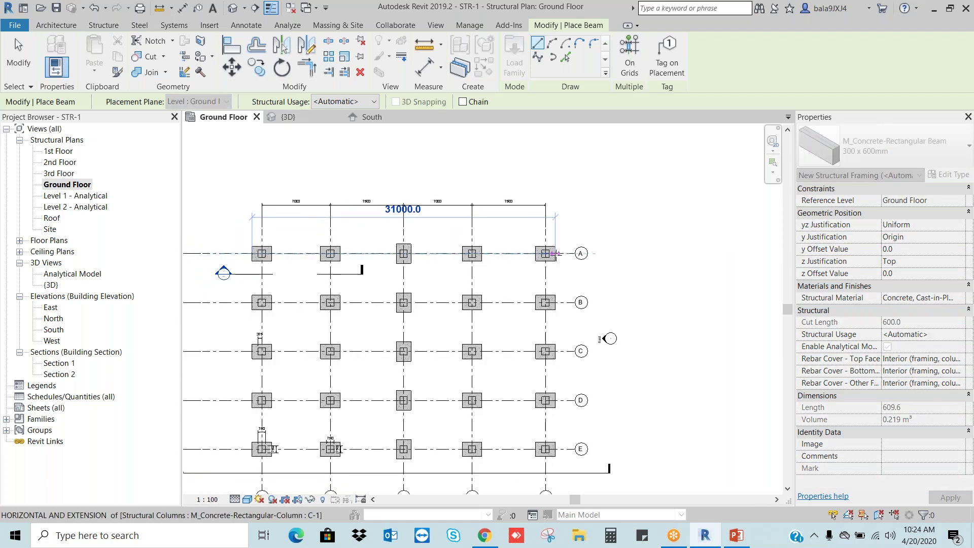
scroll(555, 253, "up", 1)
left_click(555, 252)
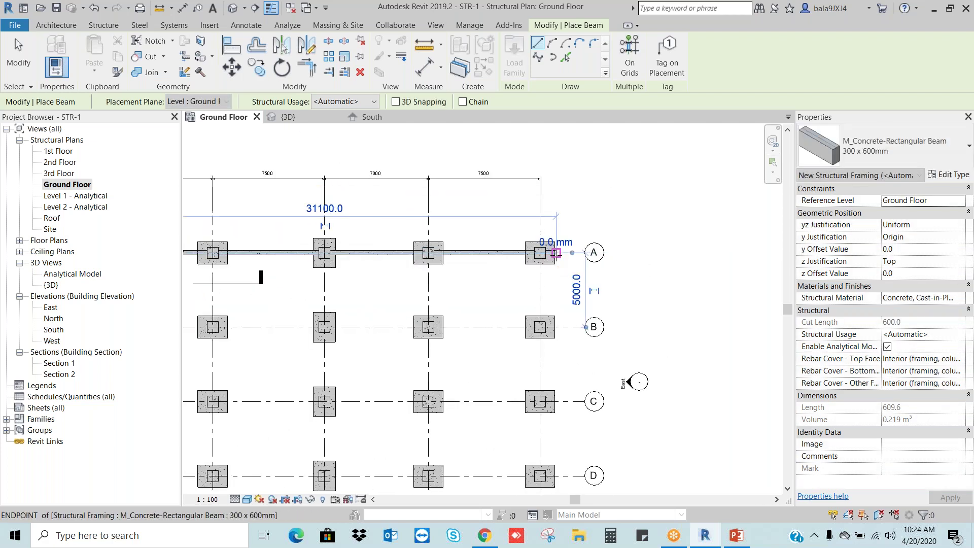
key("Escape")
key("Escape")
- Create a building section across the full plan width, just below the grid A beam and looking towards it
scroll(636, 261, "down", 3)
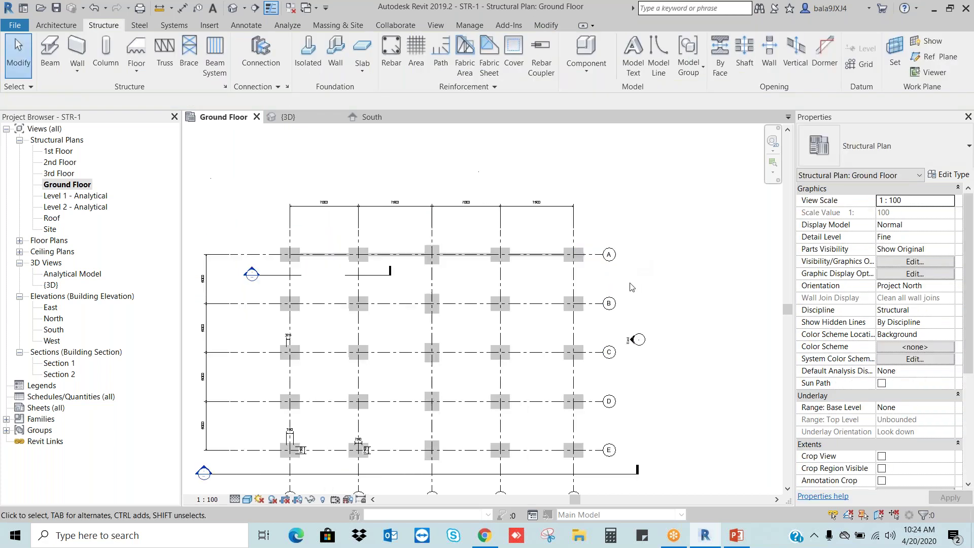
scroll(315, 260, "up", 4)
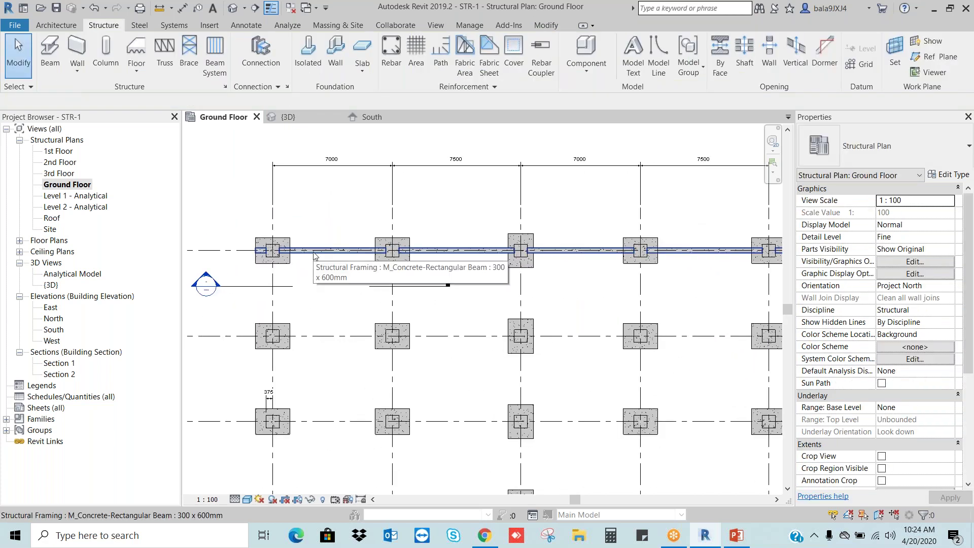
scroll(314, 260, "down", 2)
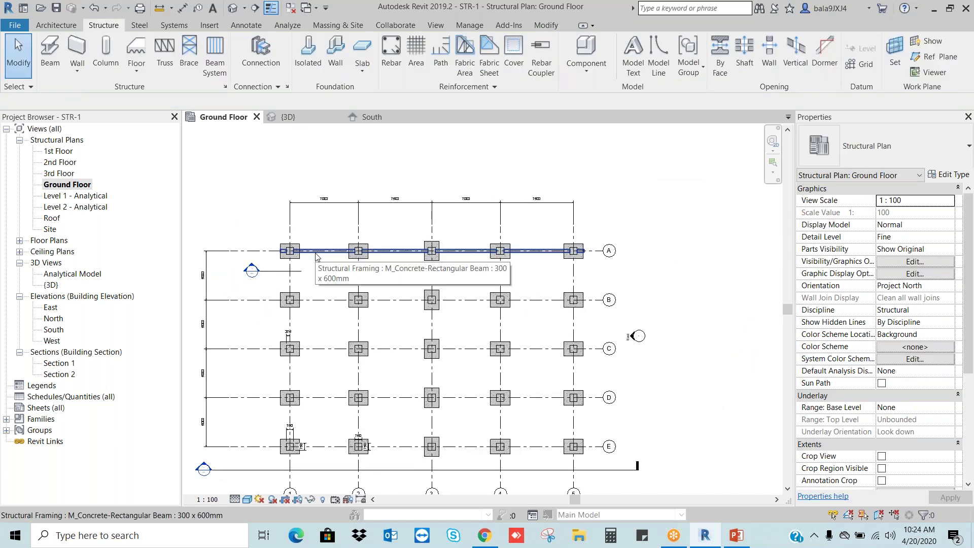
scroll(634, 248, "down", 2)
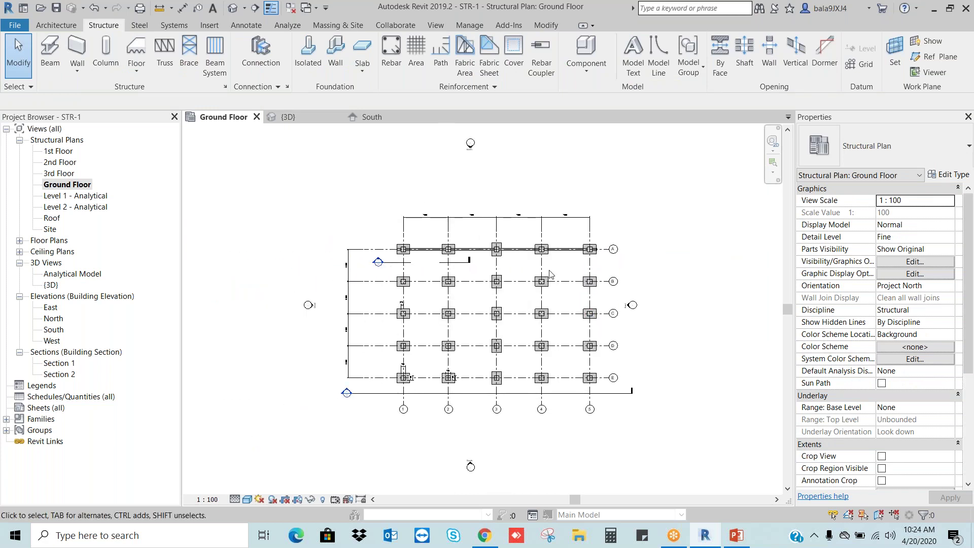
scroll(562, 256, "up", 1)
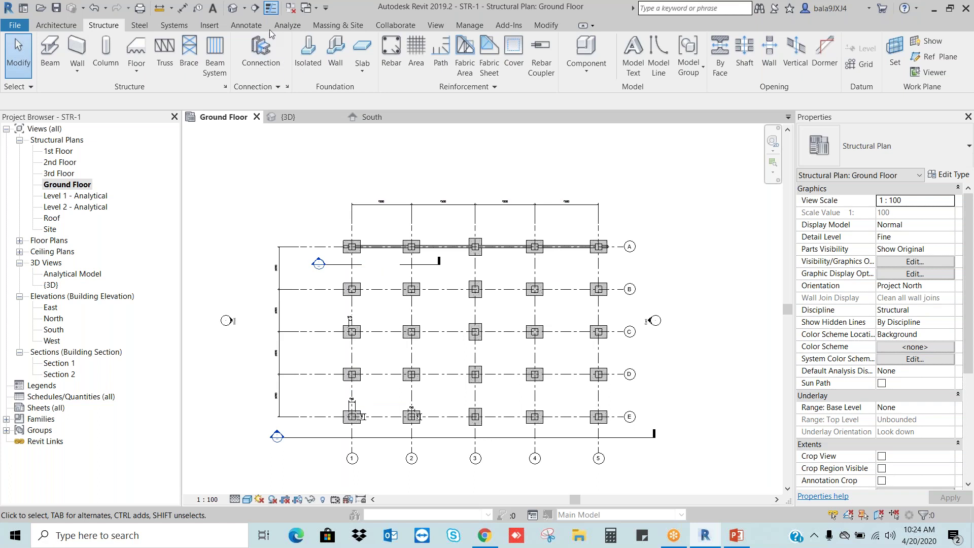
left_click(435, 25)
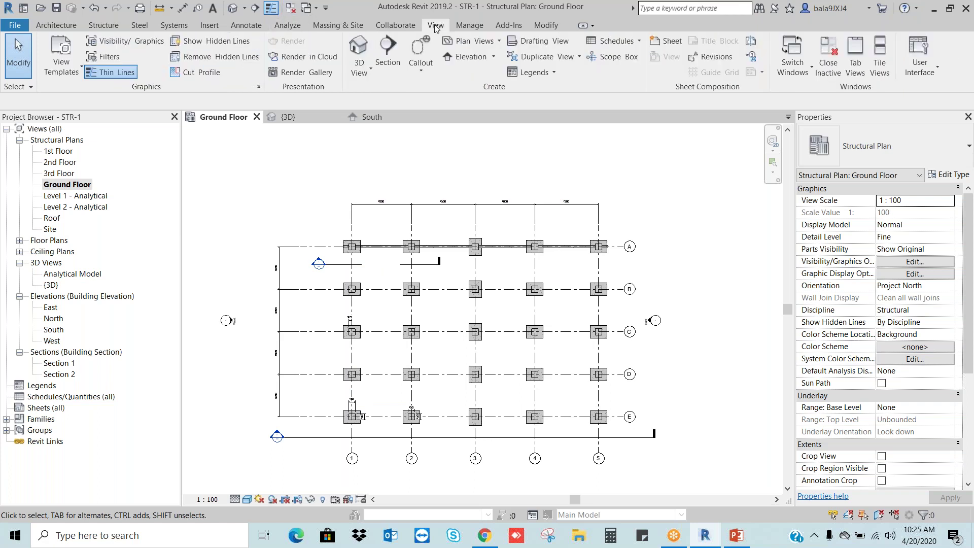
left_click(389, 51)
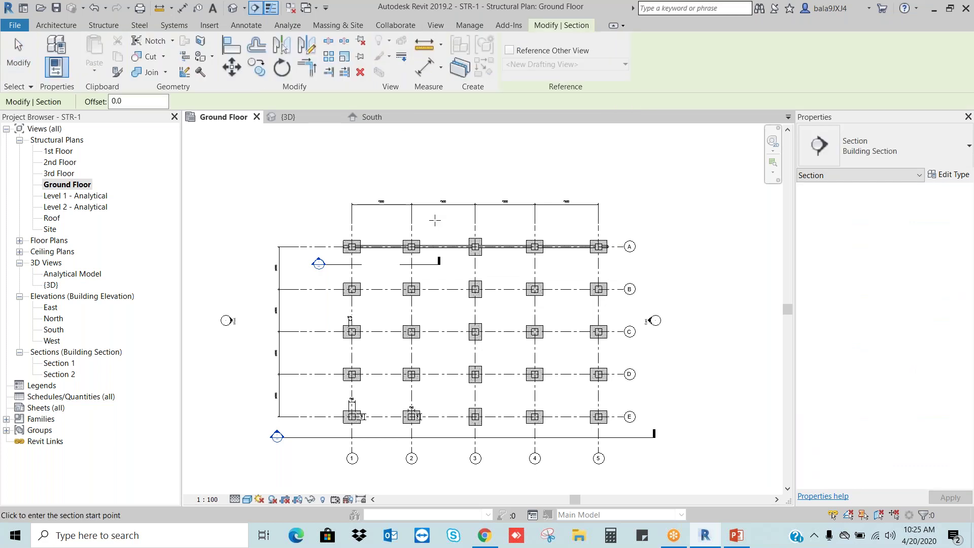
left_click(247, 257)
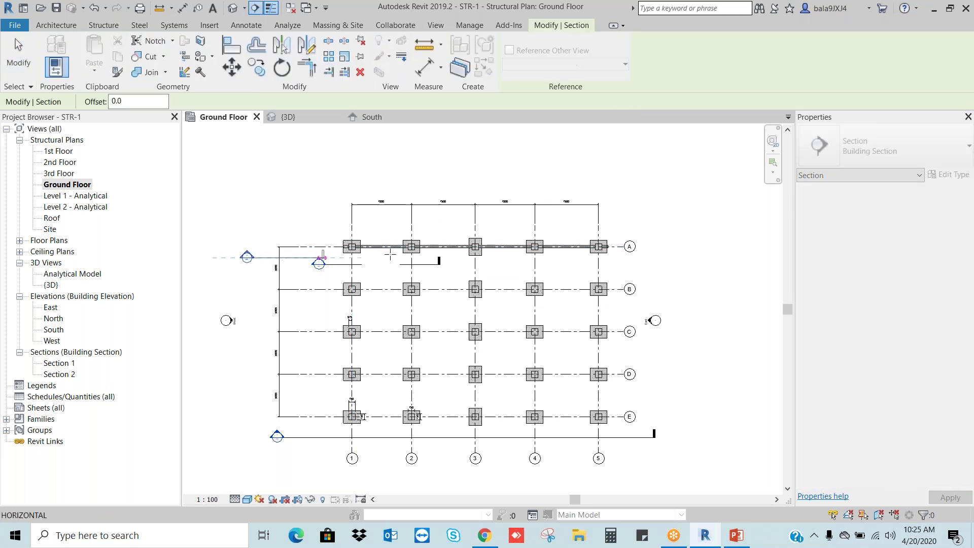
left_click(668, 257)
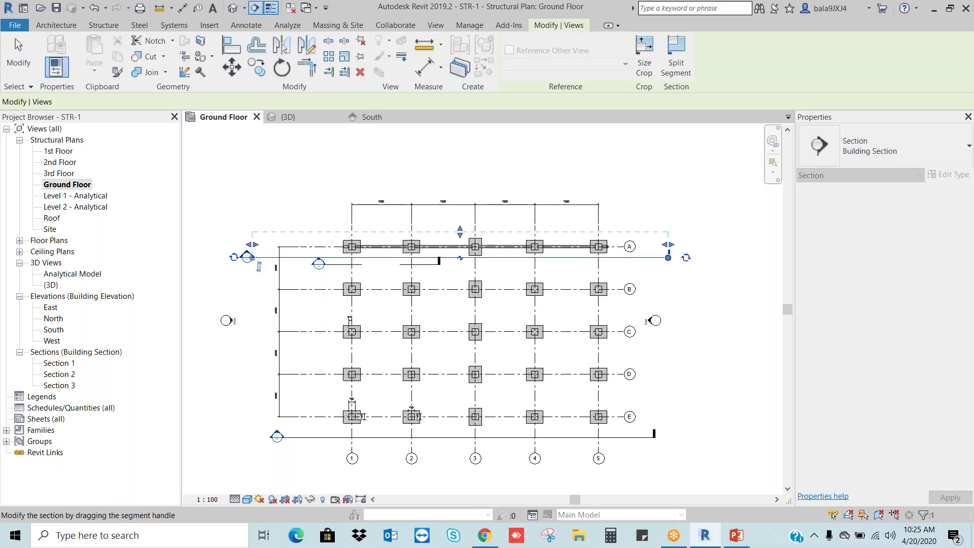
- Open the view of the new section along grid A
right_click(650, 237)
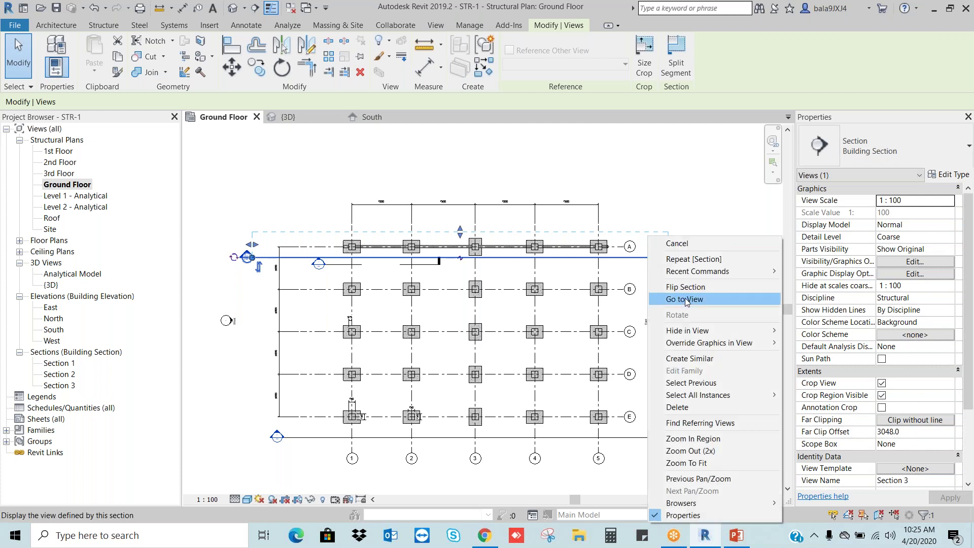
key("Escape")
key("Escape")
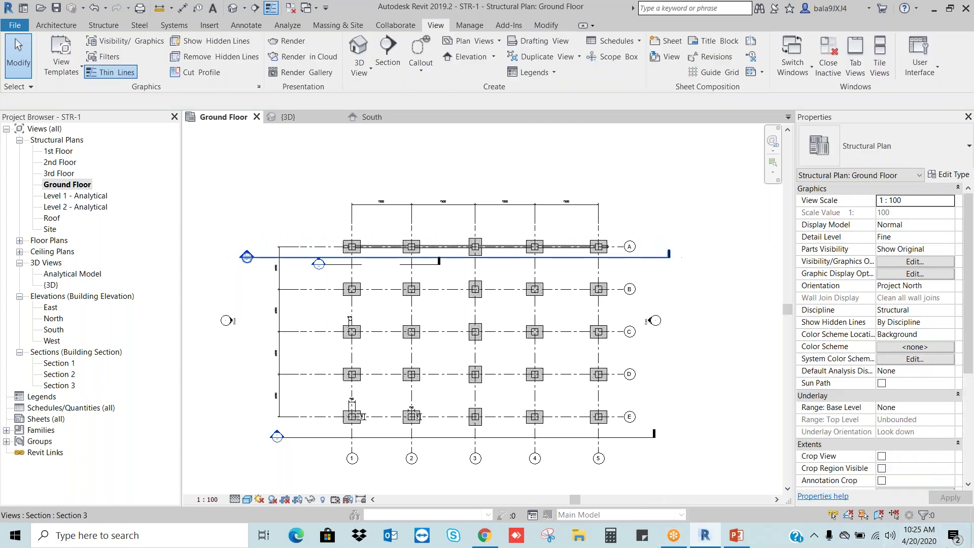
left_click(655, 257)
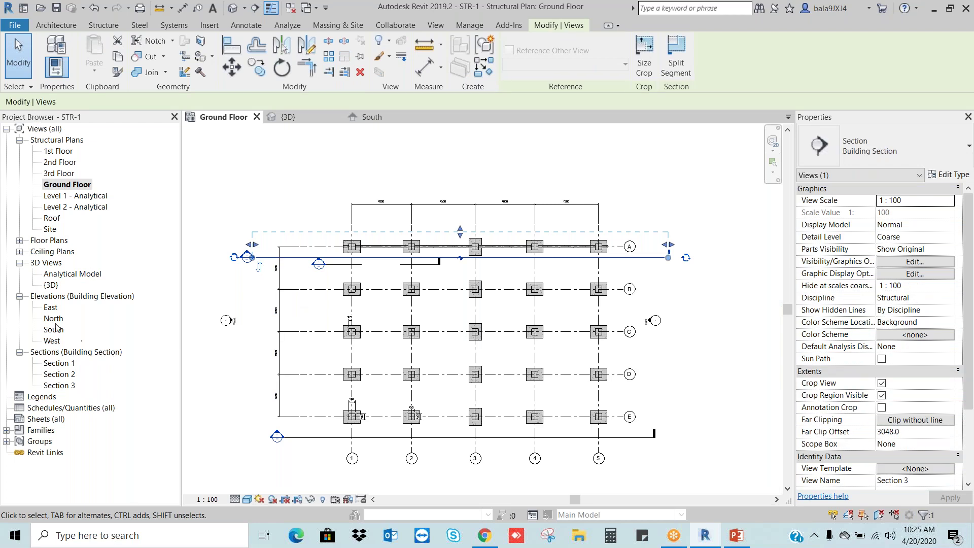
left_click(632, 270)
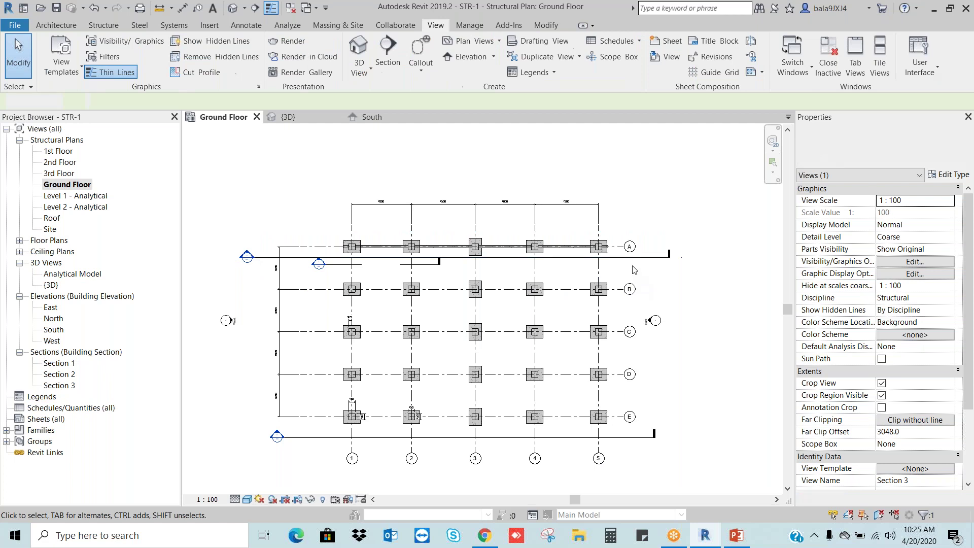
left_click(630, 257)
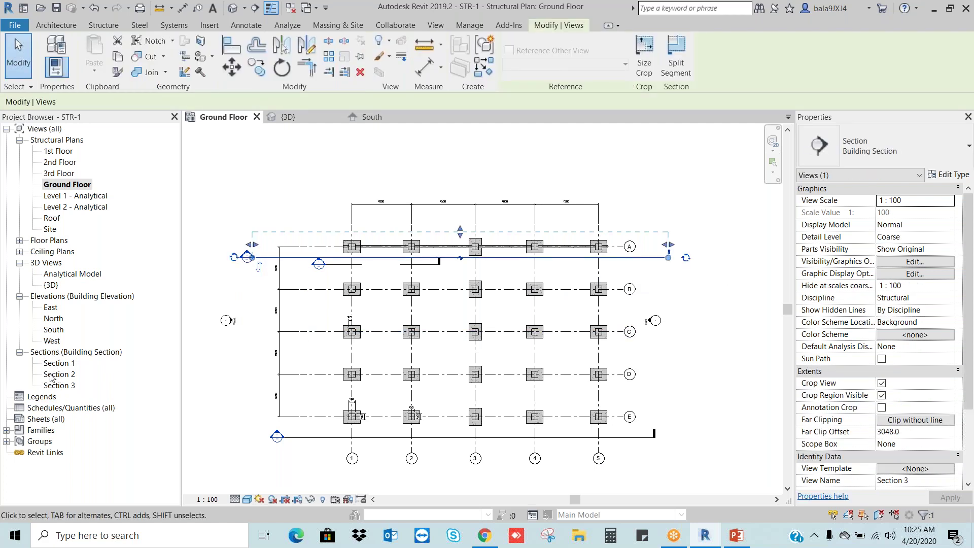
right_click(653, 257)
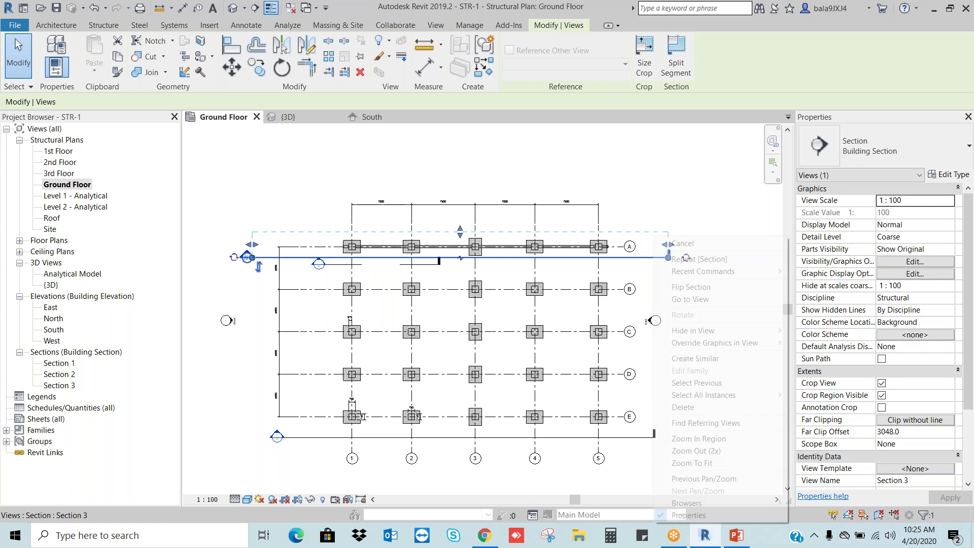
left_click(694, 300)
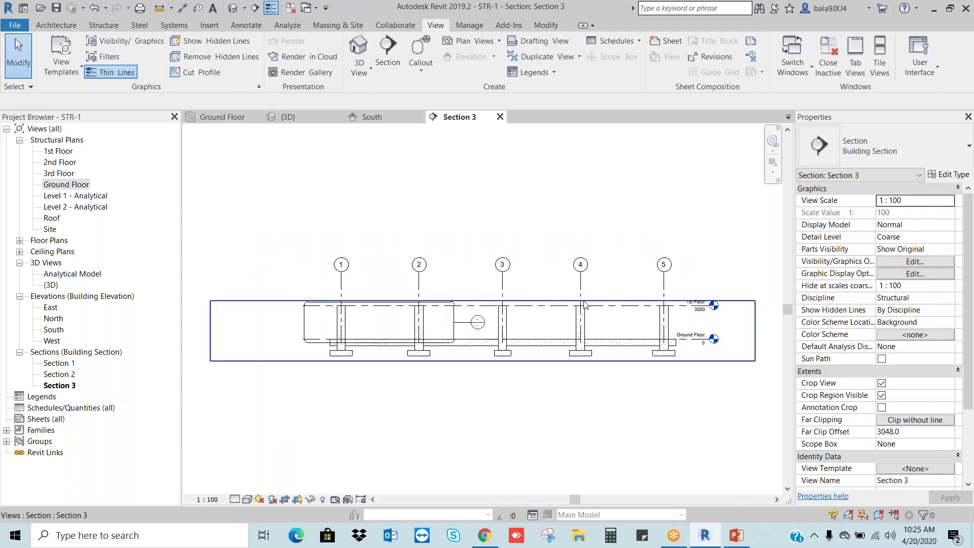
- Extend the section's crop region upward until it takes in all levels up to the Roof
left_click(512, 300)
left_click_drag(483, 300, 483, 161)
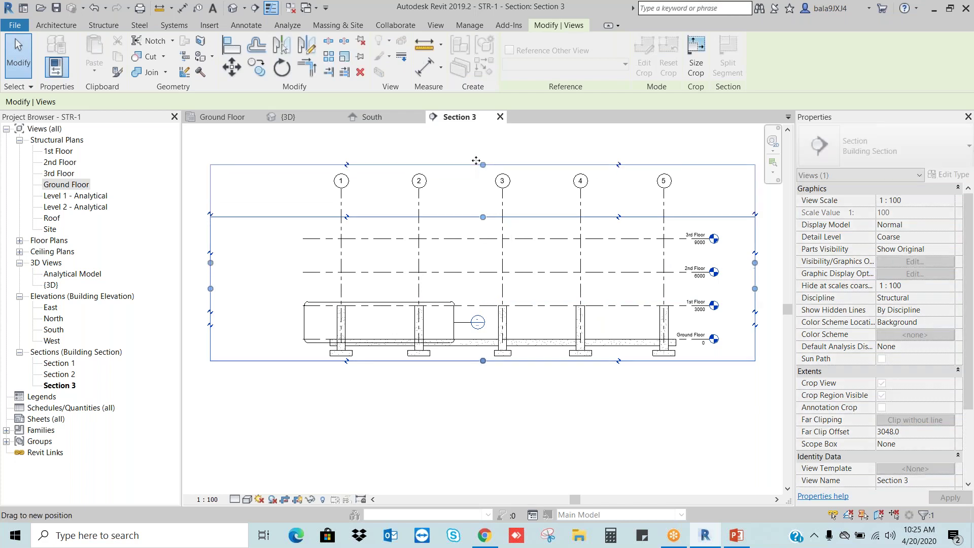
key("Escape")
- Examine the grid A beam's height relative to the Ground Floor level and its offsets in the section
scroll(525, 314, "up", 3)
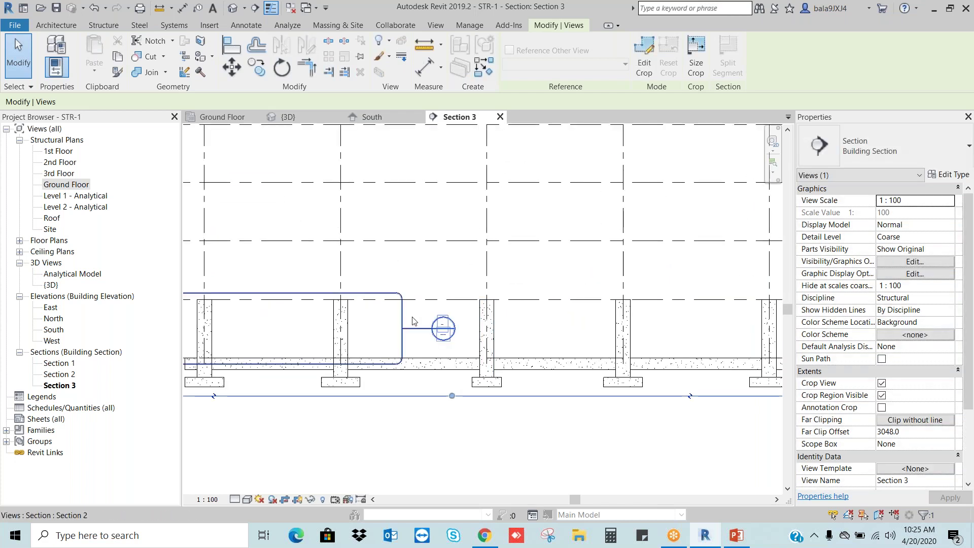
scroll(454, 299, "down", 2)
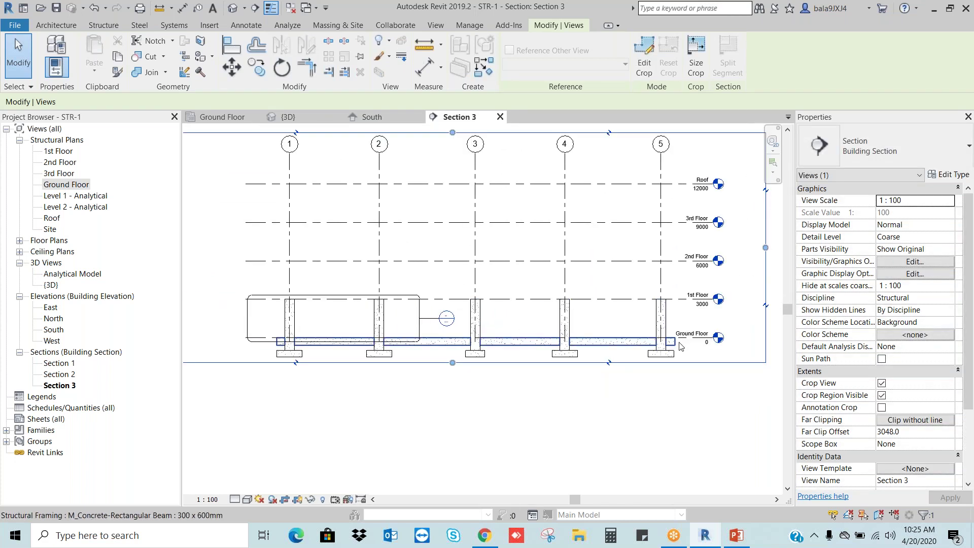
scroll(681, 347, "up", 3)
left_click(603, 348)
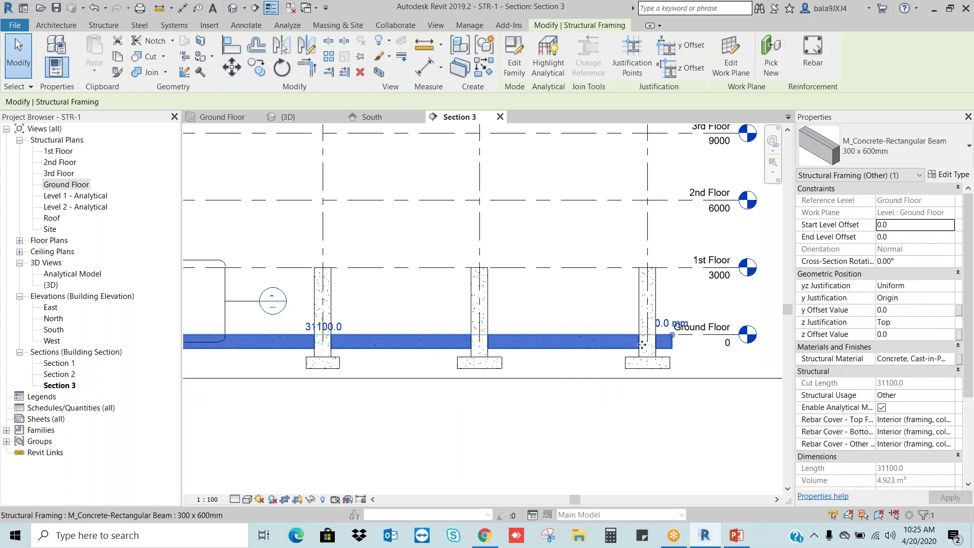
key("Escape")
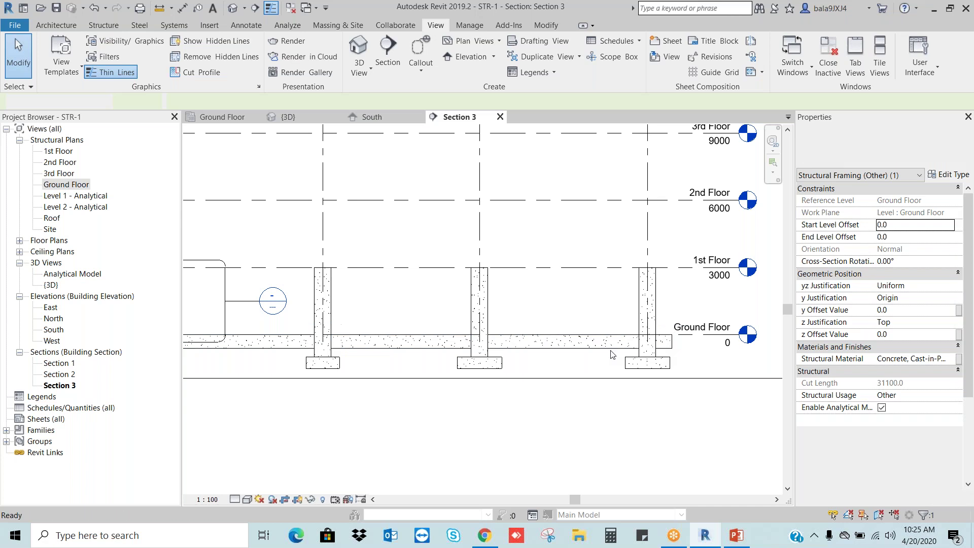
left_click(601, 350)
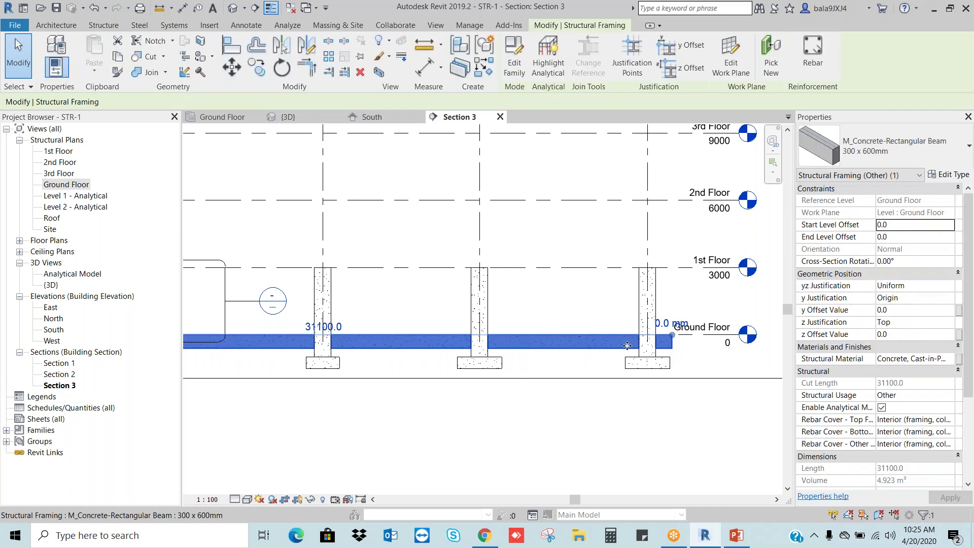
left_click(698, 352)
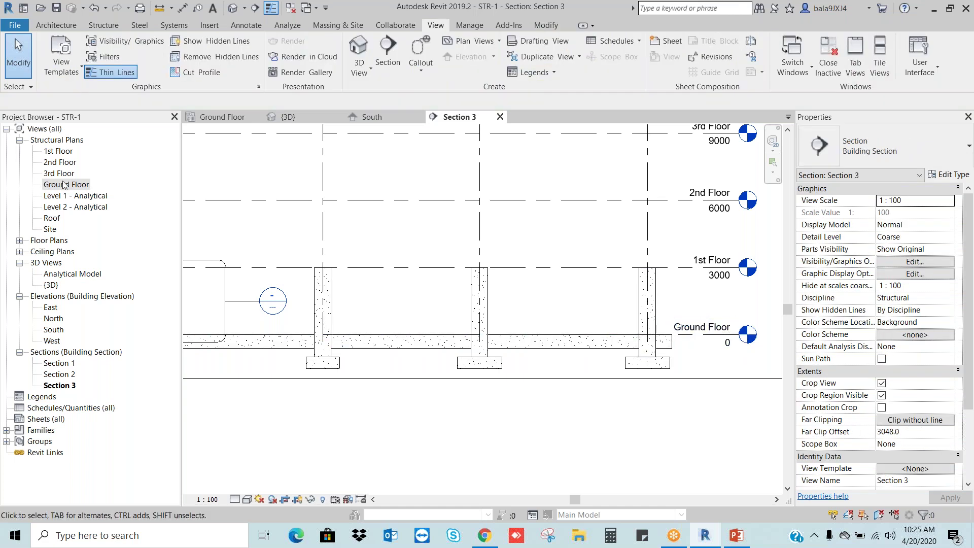
- Open the 1st Floor structural plan and check the grid A line for a beam
double_click(59, 151)
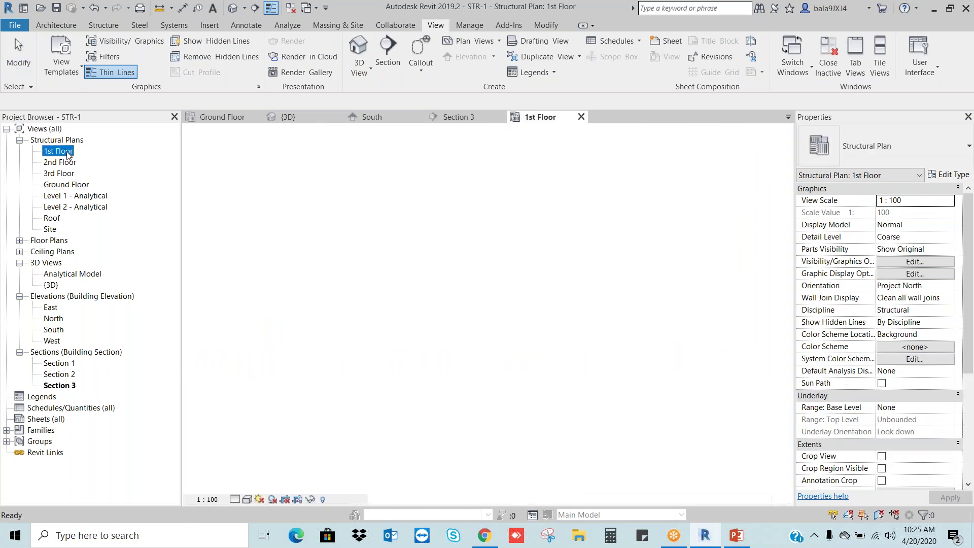
scroll(640, 310, "up", 2)
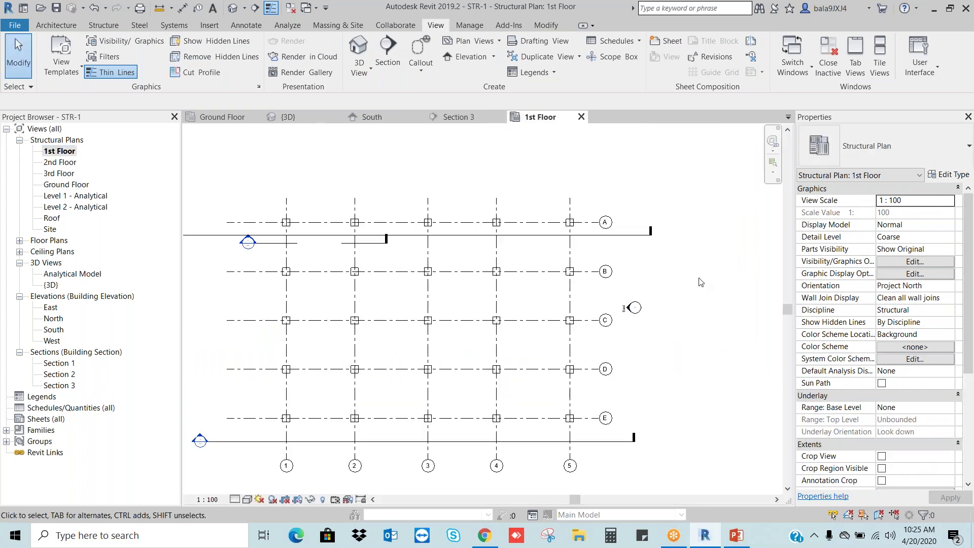
left_click(598, 235)
right_click(598, 236)
key("Escape")
- Return to the Ground Floor plan and open the view of the section just below grid A
double_click(64, 184)
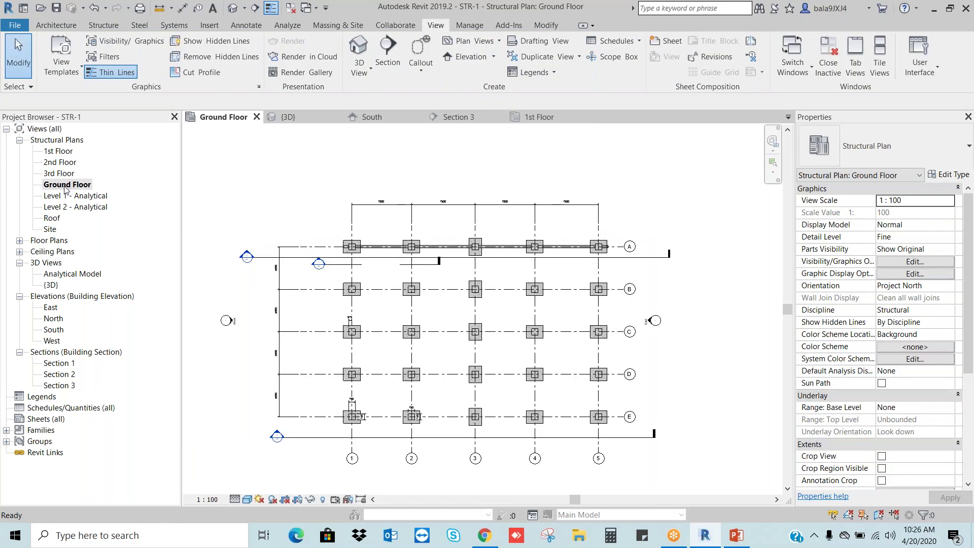
left_click(647, 257)
right_click(637, 238)
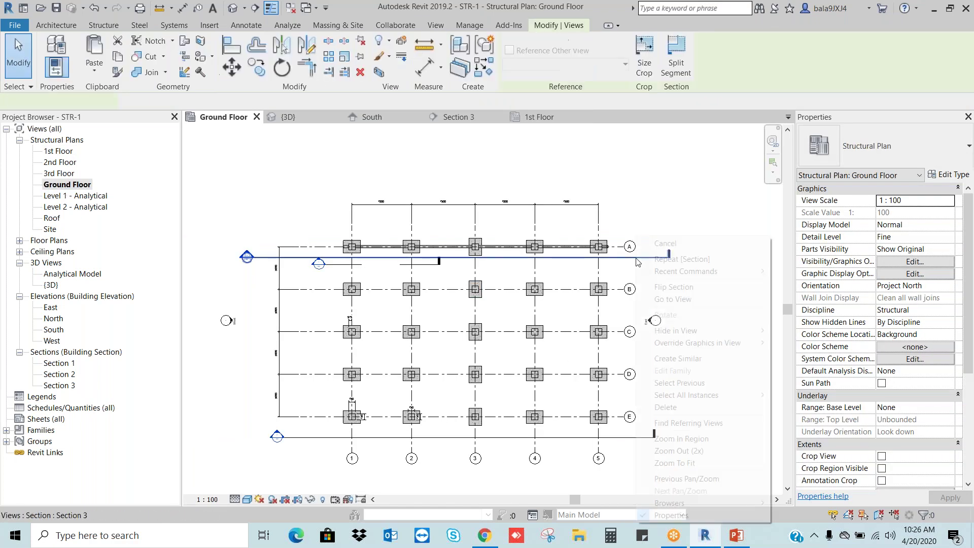
left_click(667, 299)
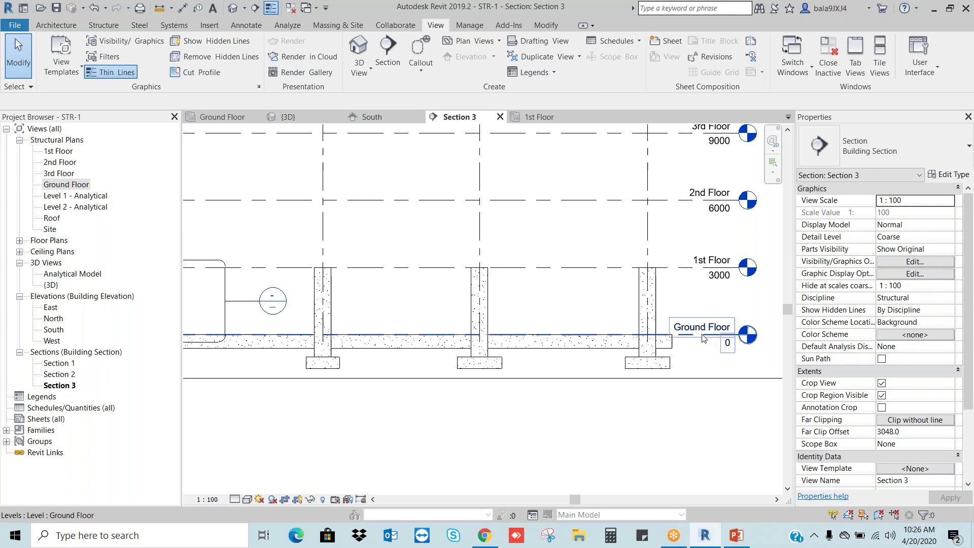
- Move the grid A beam up 3000 mm from the Ground Floor to the 1st Floor level, with Constrain off and Disjoin on
left_click(599, 352)
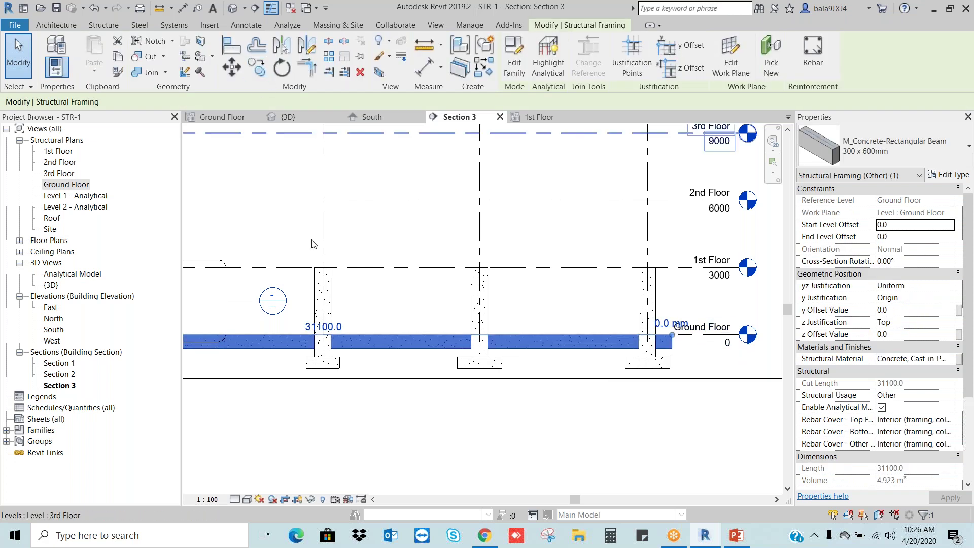
scroll(589, 362, "down", 1)
scroll(589, 362, "down", 1)
left_click(236, 67)
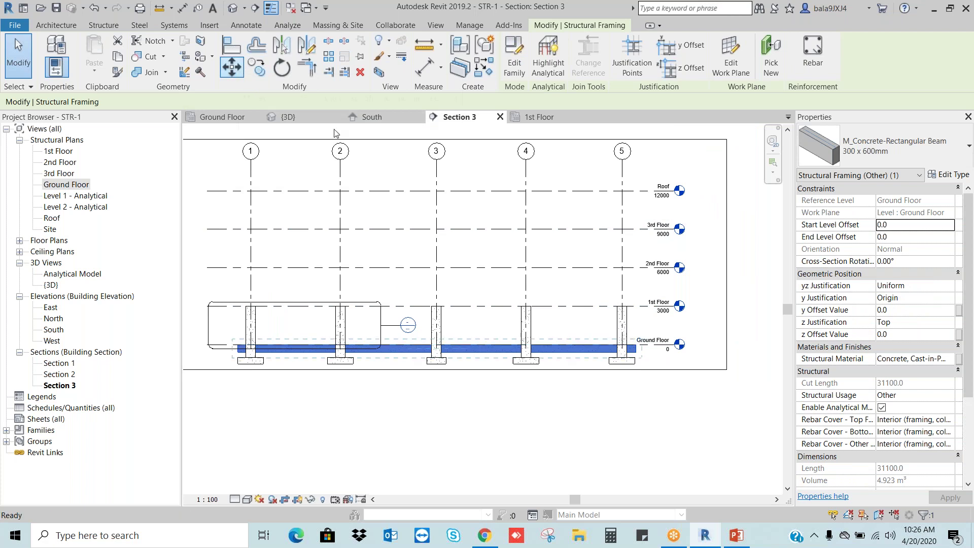
scroll(628, 336, "up", 5)
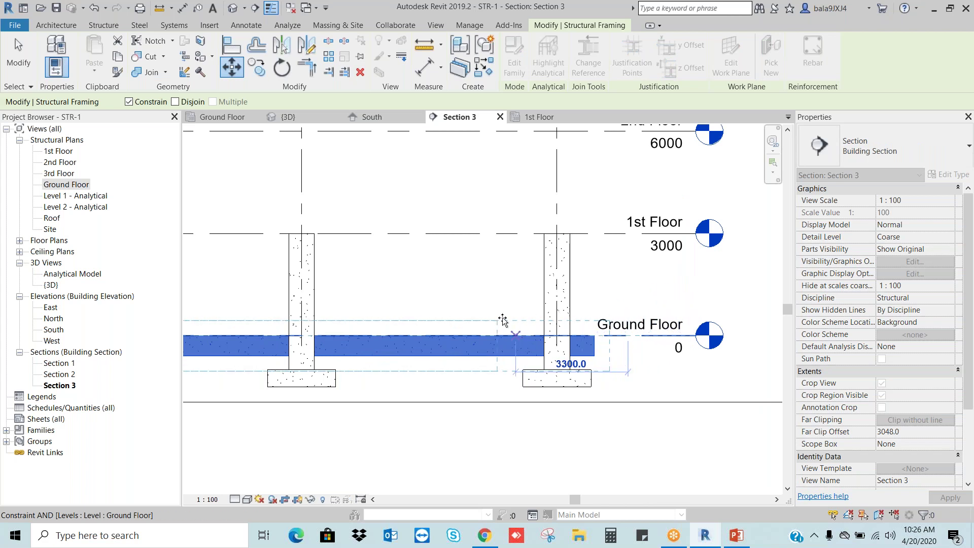
left_click(129, 102)
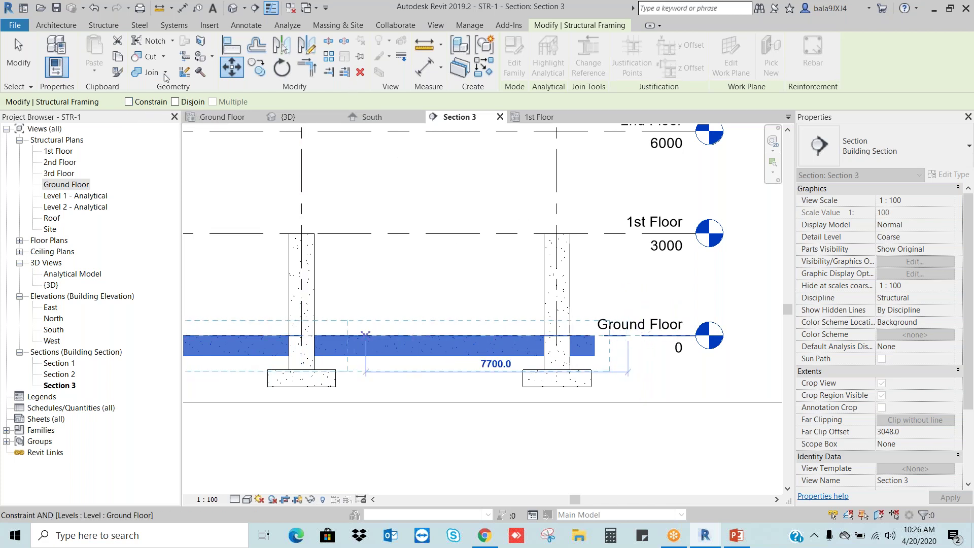
left_click(175, 102)
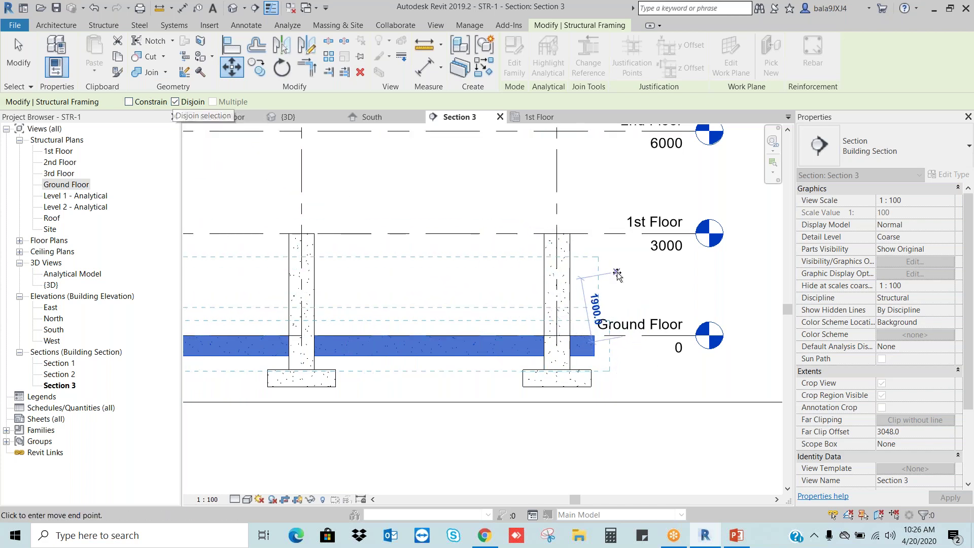
left_click(625, 236)
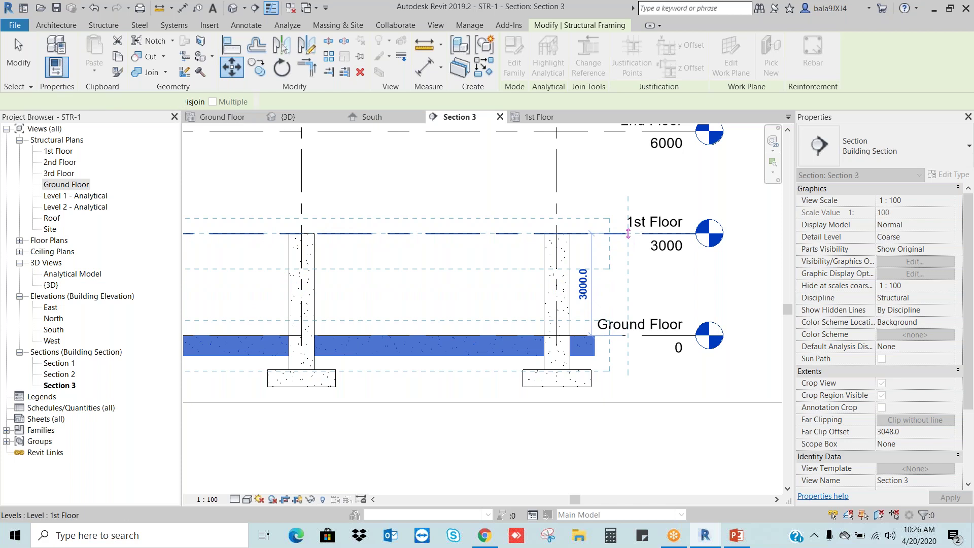
key("Escape")
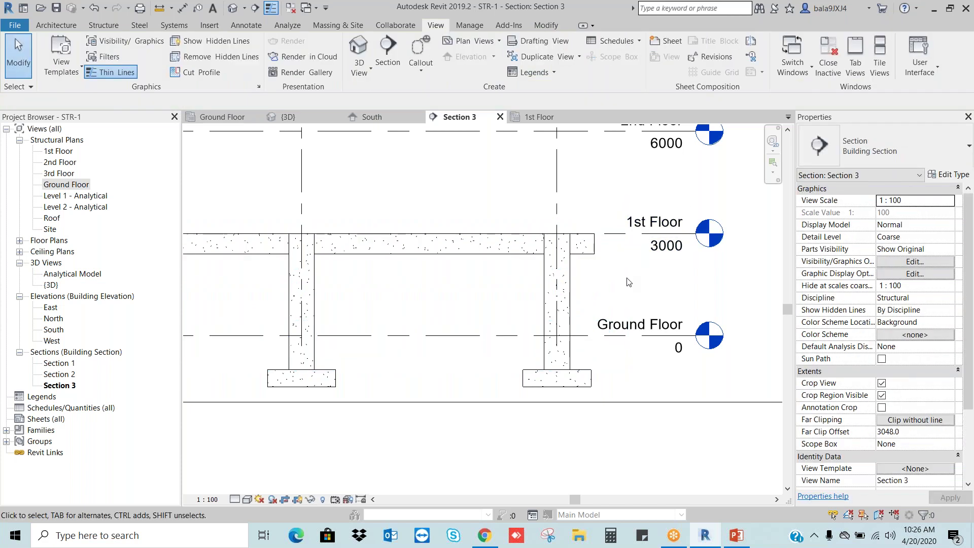
- Open the 1st Floor structural plan and view the raised grid A beam across all grids
scroll(629, 282, "down", 5)
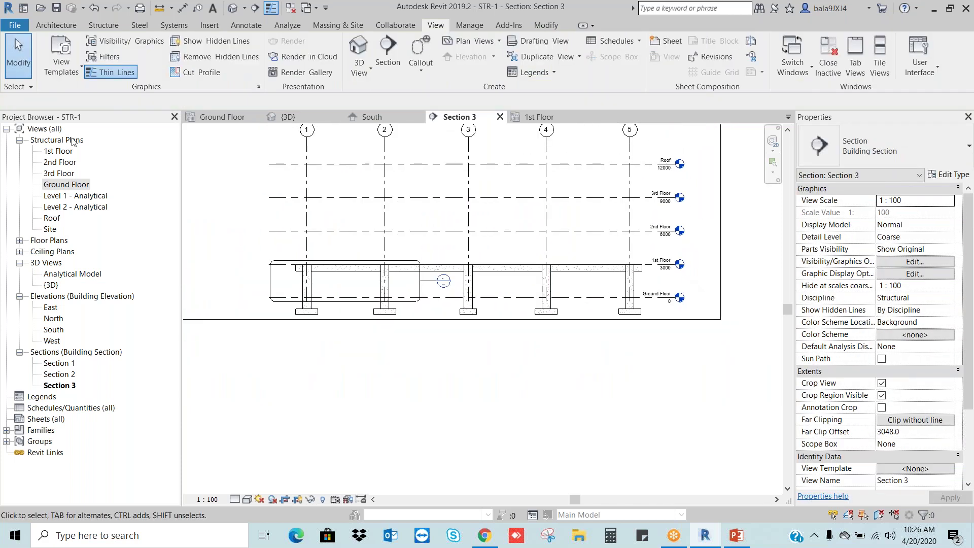
double_click(59, 151)
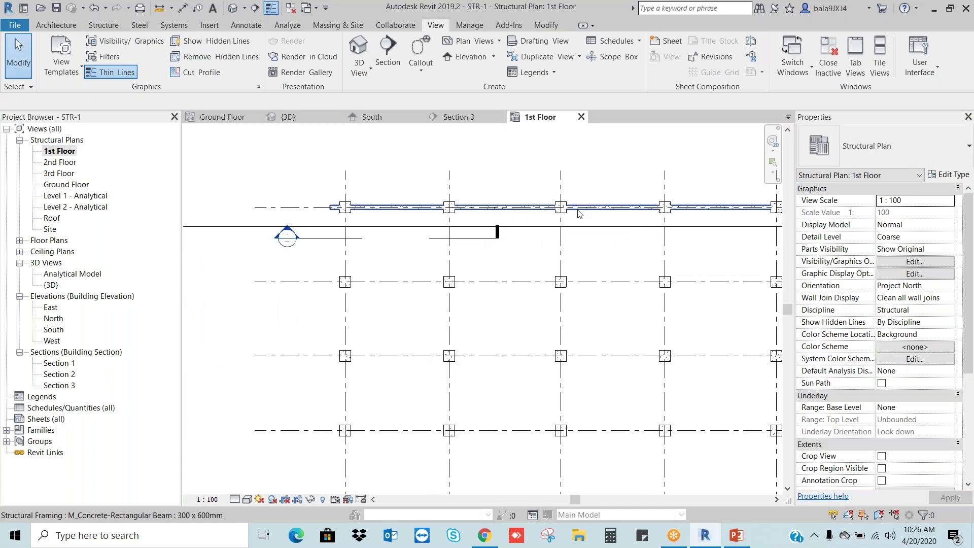
scroll(645, 212, "down", 2)
scroll(645, 211, "up", 1)
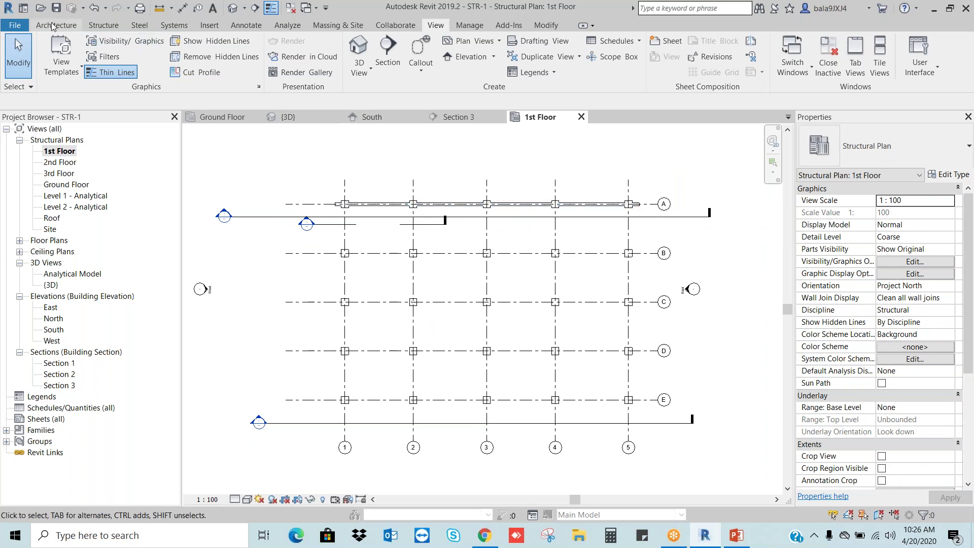
- Place a 300 x 600mm M_Concrete-Rectangular Beam along grid E, running slightly past the columns at grids 1 and 5
left_click(111, 24)
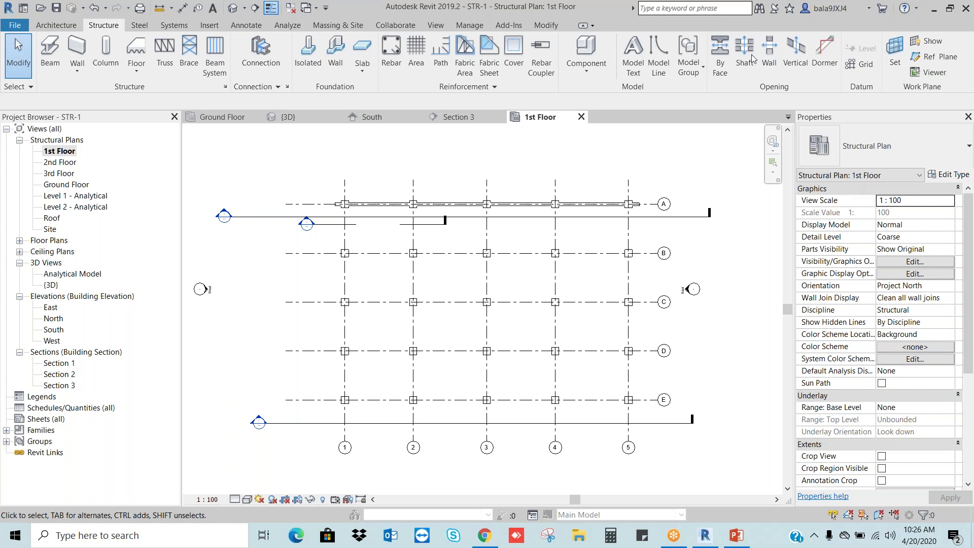
left_click(50, 55)
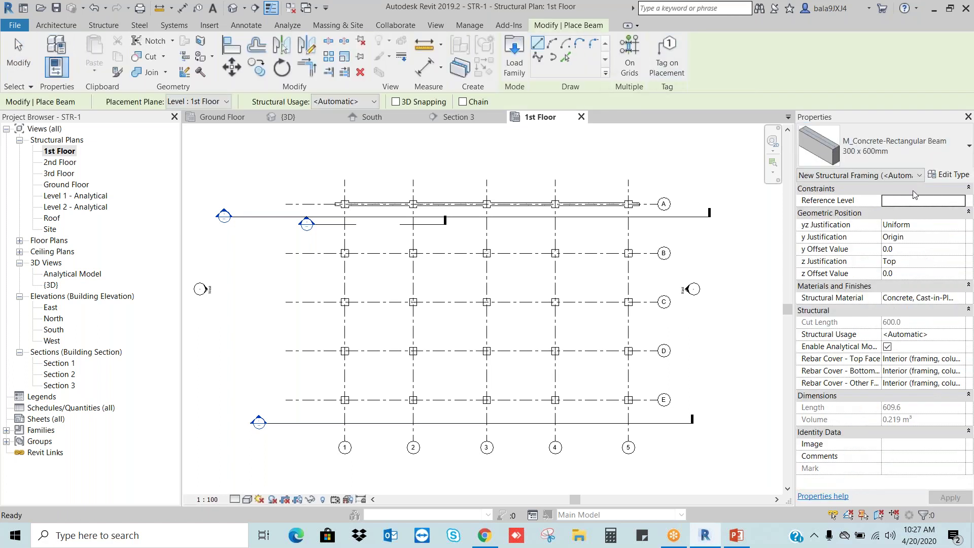
scroll(354, 420, "up", 1)
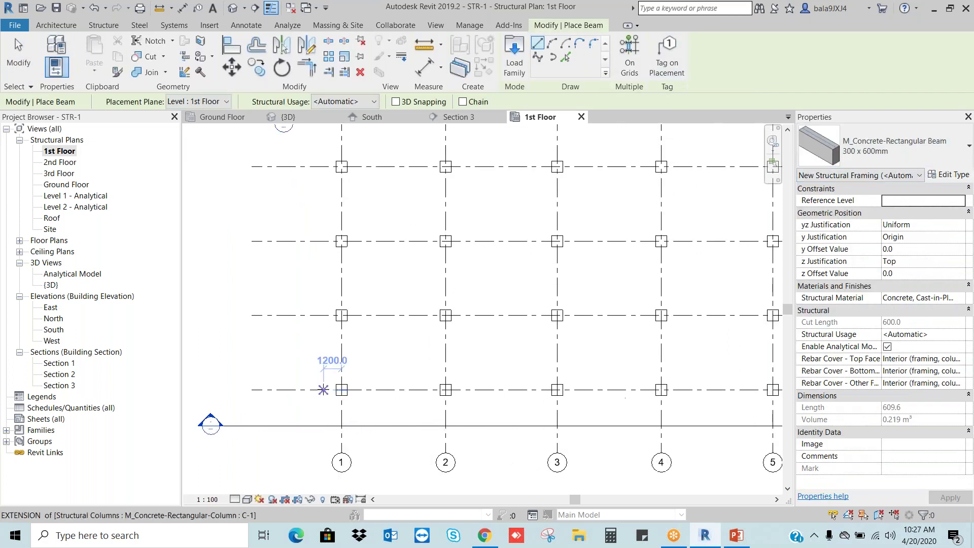
left_click(343, 397)
scroll(531, 389, "down", 1)
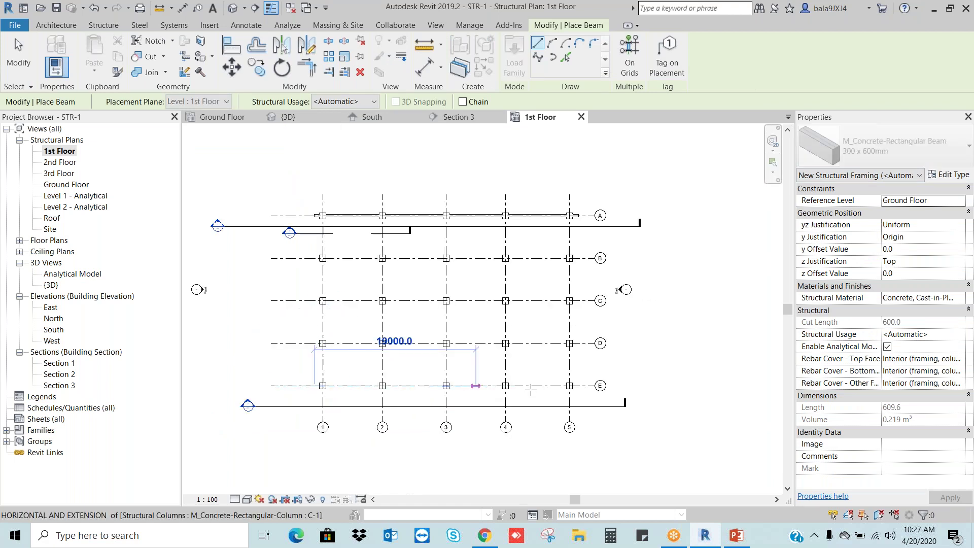
left_click(582, 386)
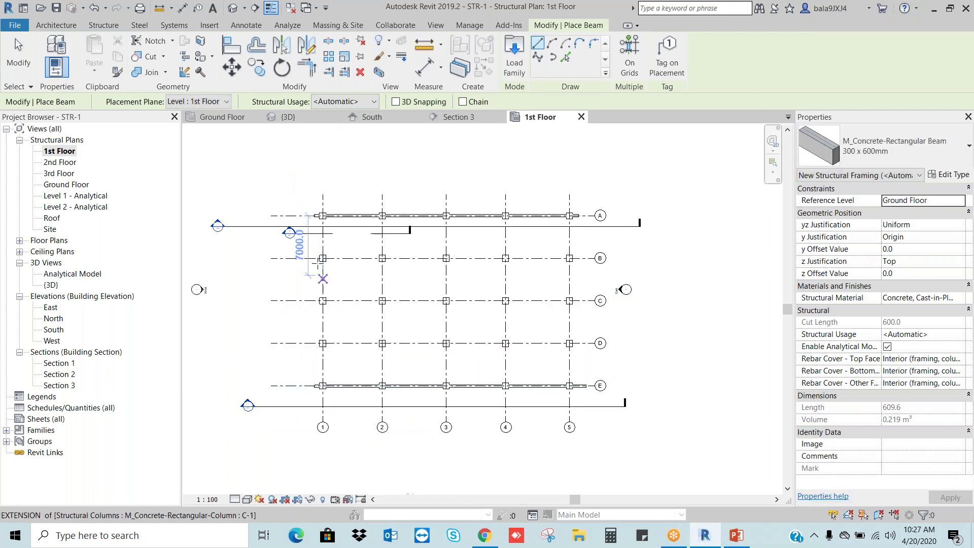
- Place a 300 x 600mm concrete beam about 22800 mm long along grid 1, from just beyond grid A to just beyond grid E
scroll(319, 253, "up", 1)
left_click(324, 177)
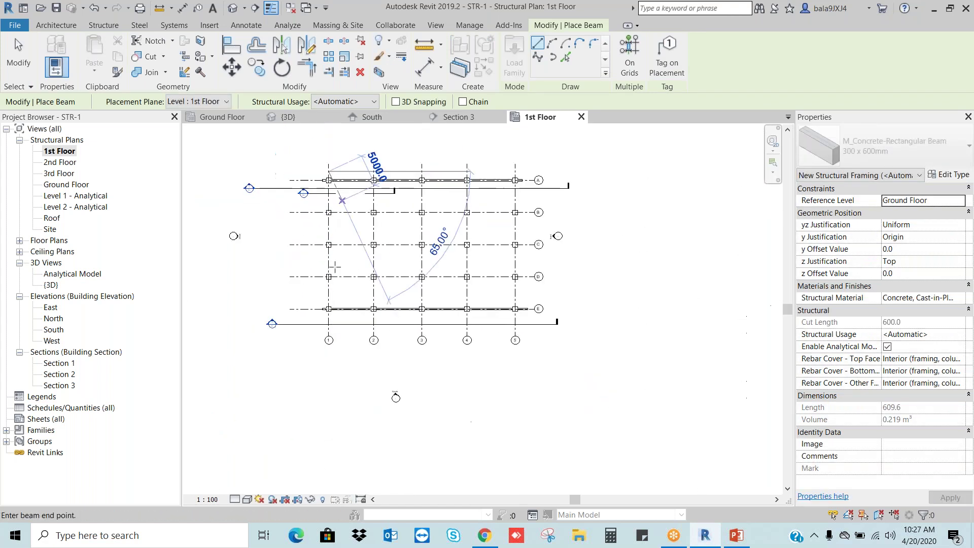
scroll(336, 317, "up", 1)
left_click(335, 317)
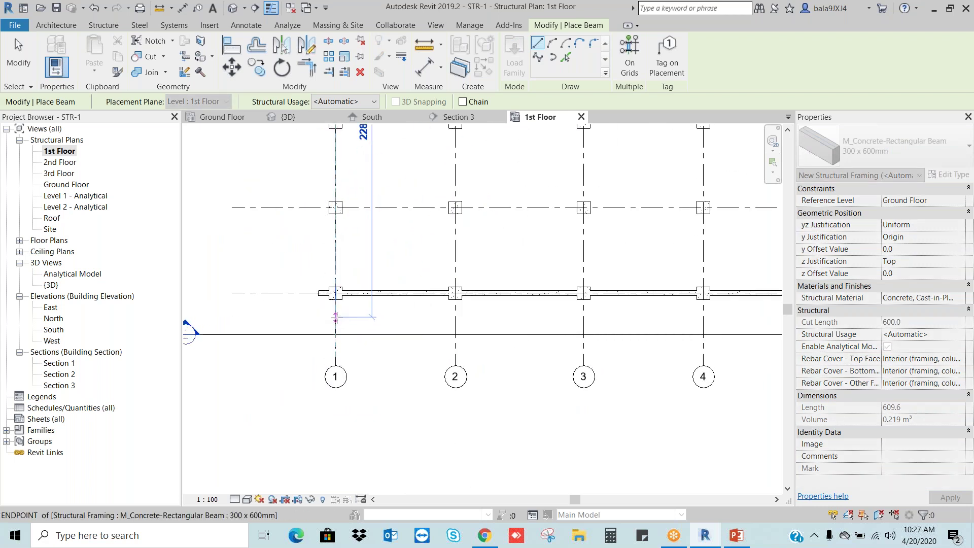
scroll(335, 317, "down", 3)
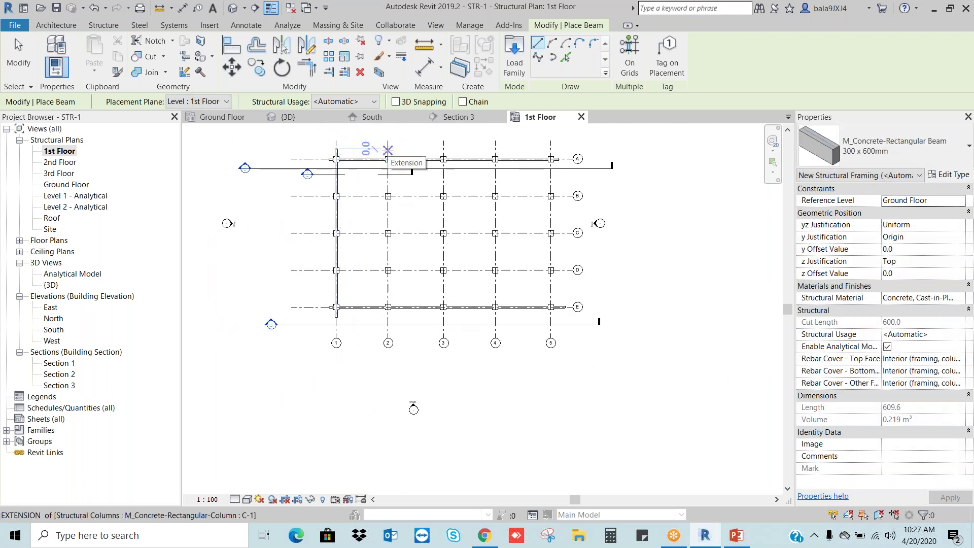
scroll(343, 127, "up", 1)
key("Escape")
key("Escape")
- Copy the concrete beam on grid 1 to grids 2 and 3, with Multiple enabled
scroll(337, 172, "up", 3)
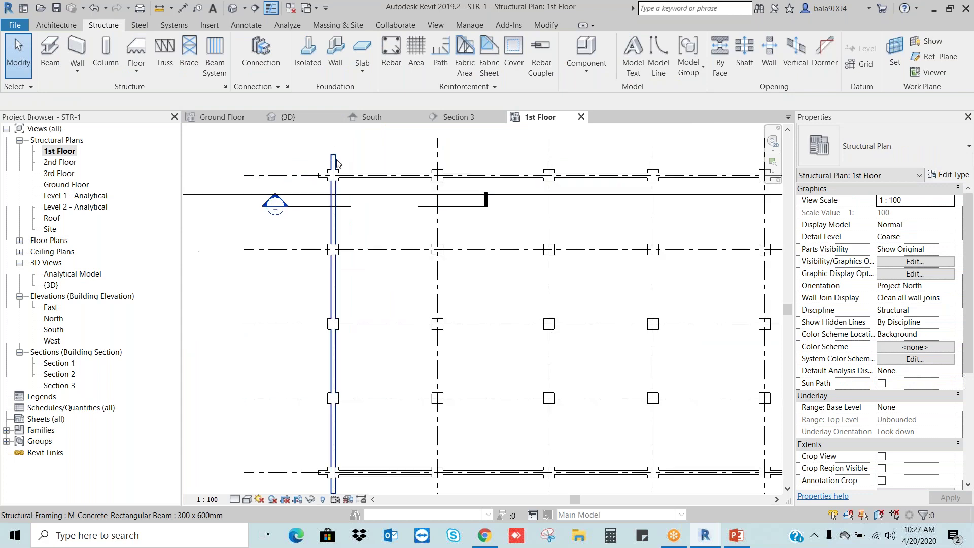
left_click(334, 172)
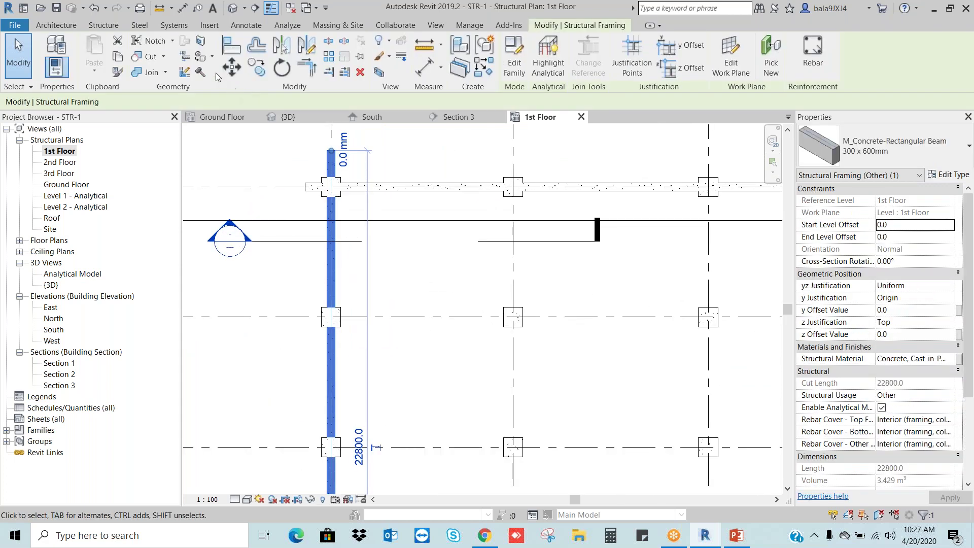
left_click(255, 69)
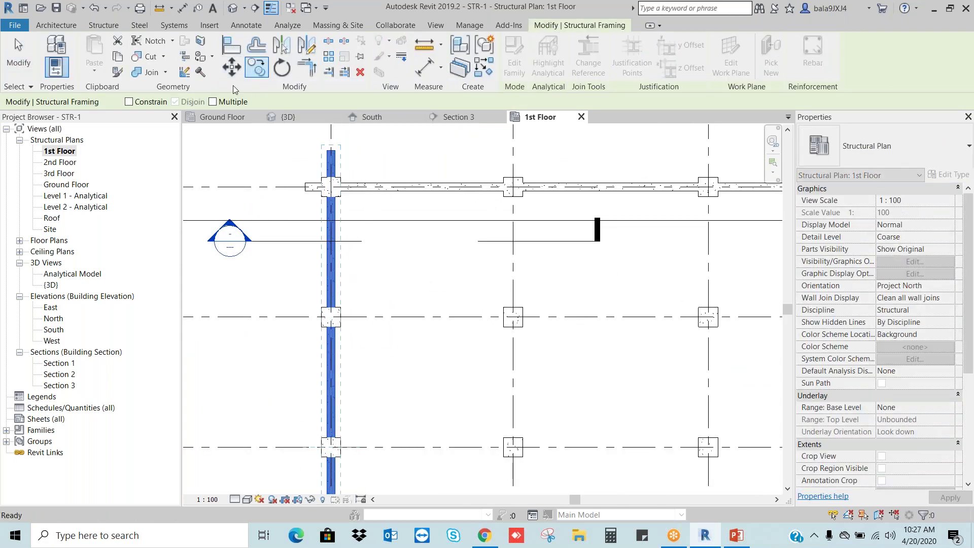
left_click(212, 102)
middle_click_drag(441, 177, 426, 289)
left_click(320, 243)
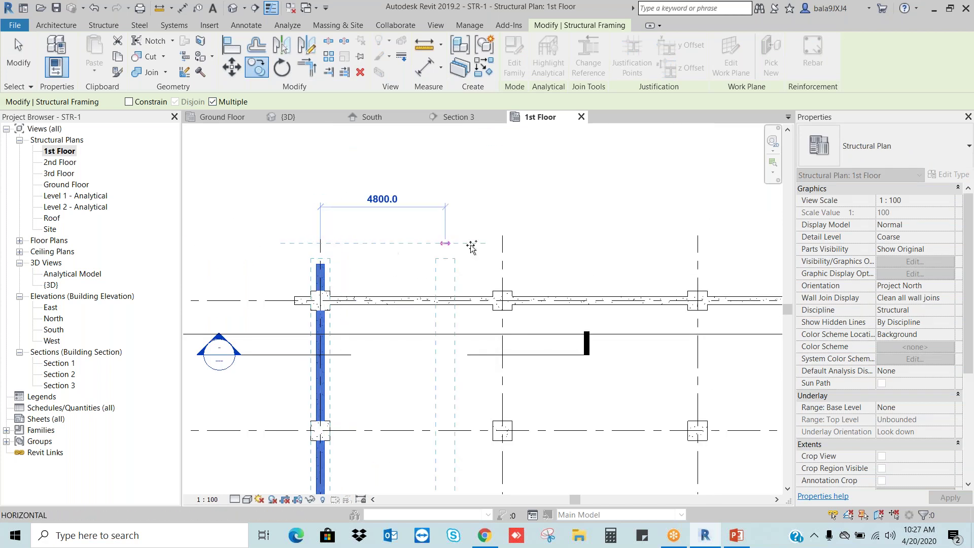
left_click(503, 243)
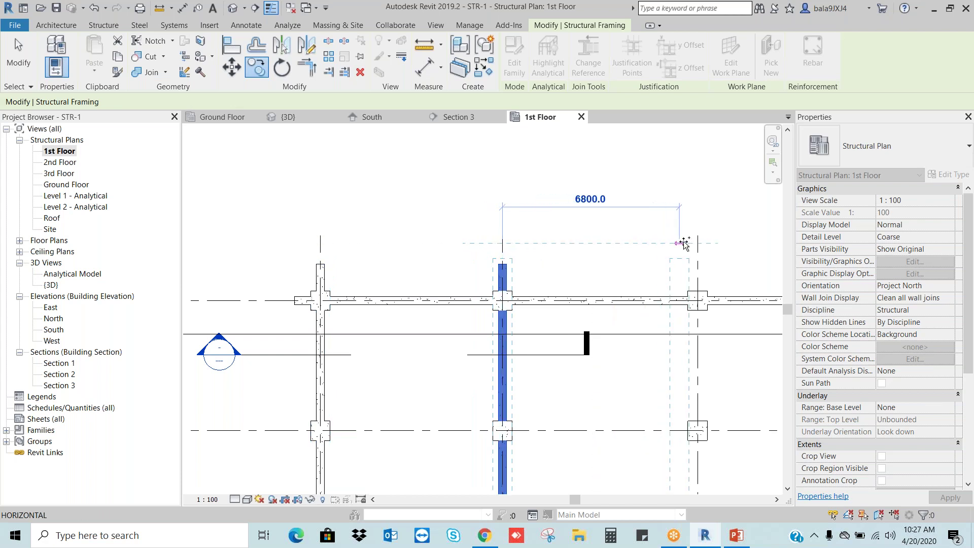
left_click(697, 243)
- Continue the multiple copy of the vertical beam onto grids 4 and 5, and finish the command
middle_click_drag(729, 243, 416, 252)
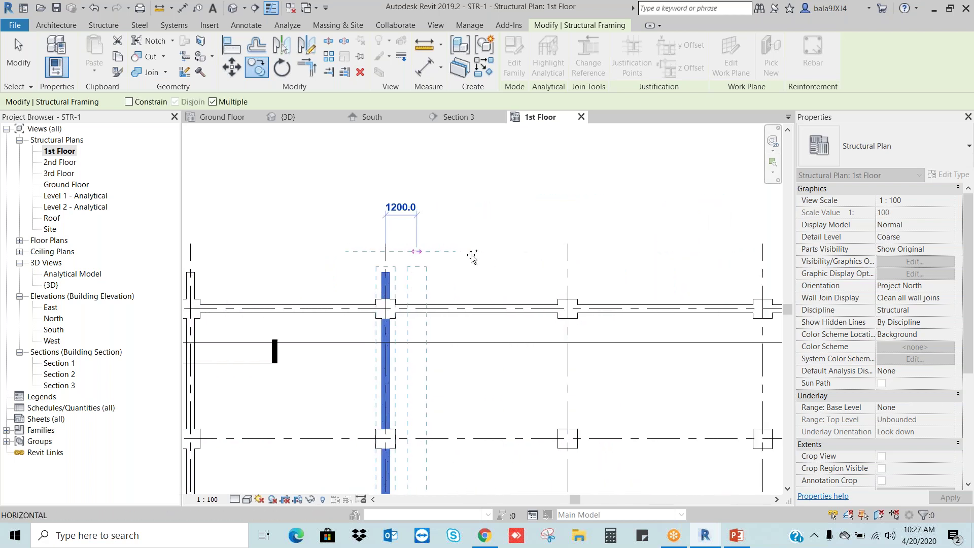
left_click(567, 252)
middle_click_drag(757, 251, 538, 251)
left_click(538, 251)
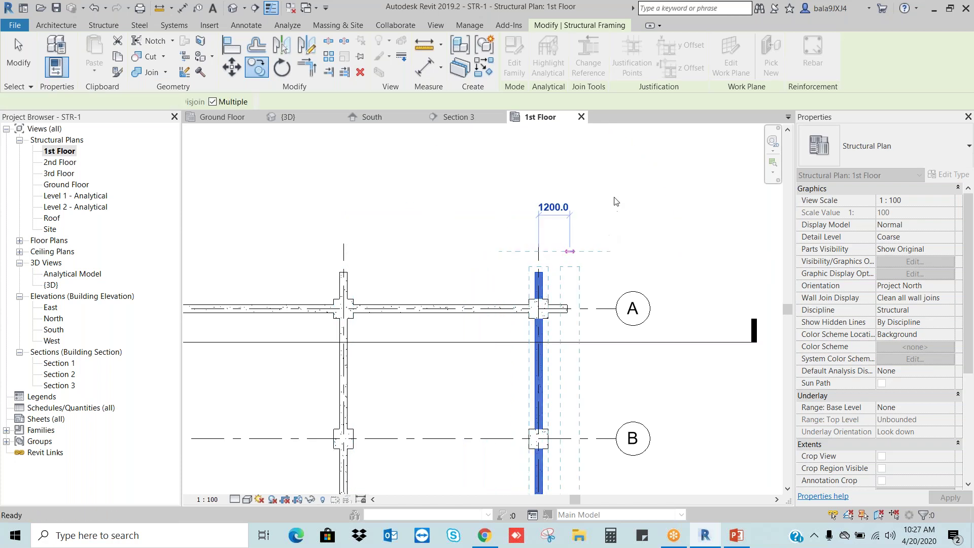
key("Escape")
- Delete the existing concrete beam along grid E
scroll(616, 201, "down", 3)
scroll(588, 227, "down", 3)
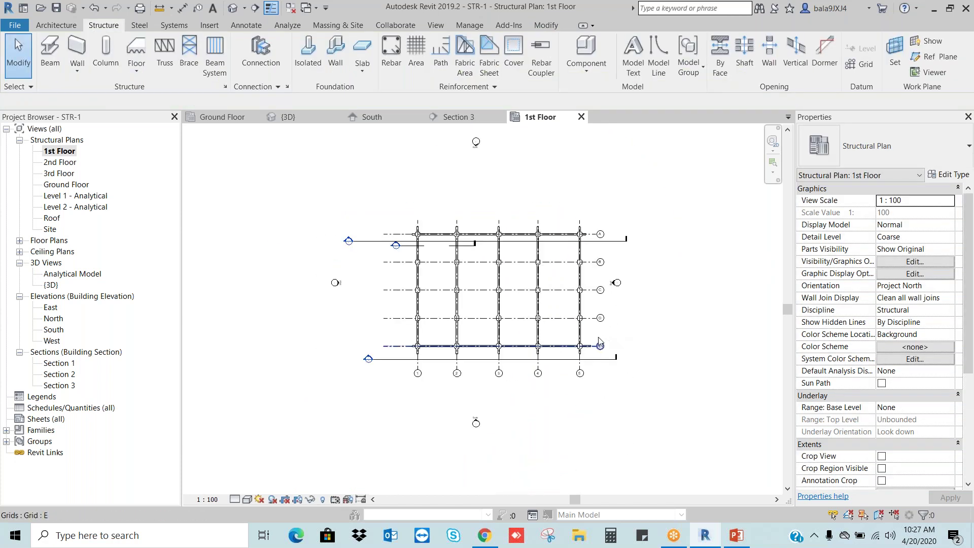
scroll(598, 336, "up", 2)
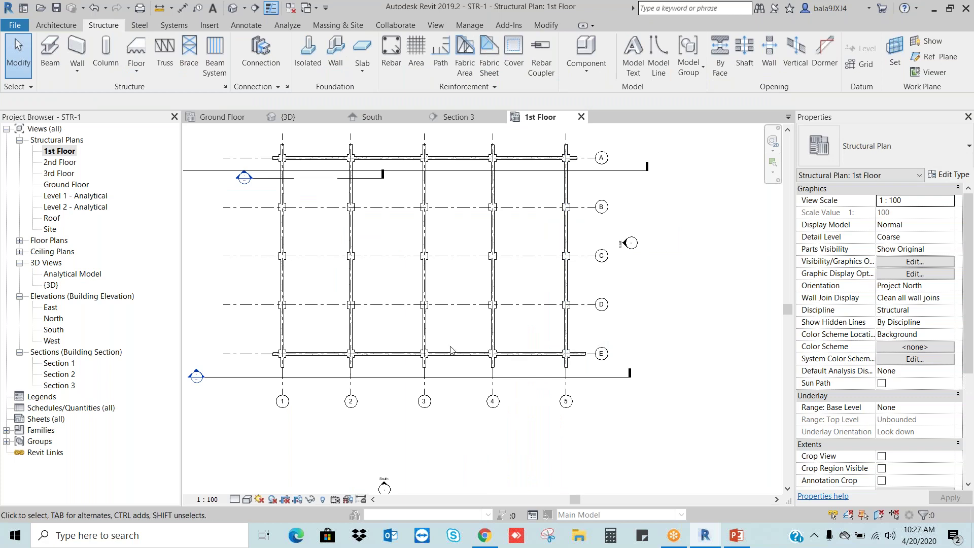
left_click(542, 353)
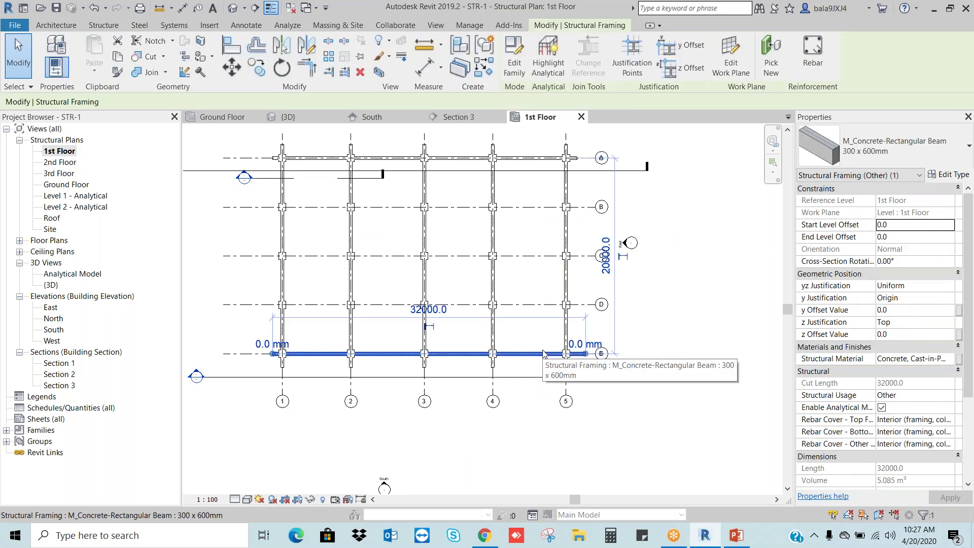
key("Escape")
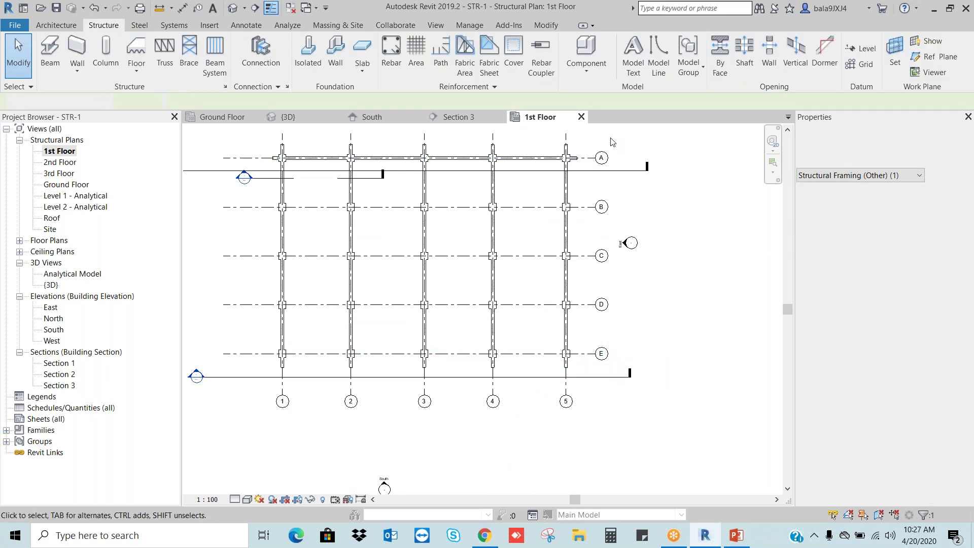
- Copy the grid A beam down to grids B and C as multiple copies, using a base point on grid A
scroll(527, 163, "up", 3)
left_click(527, 161)
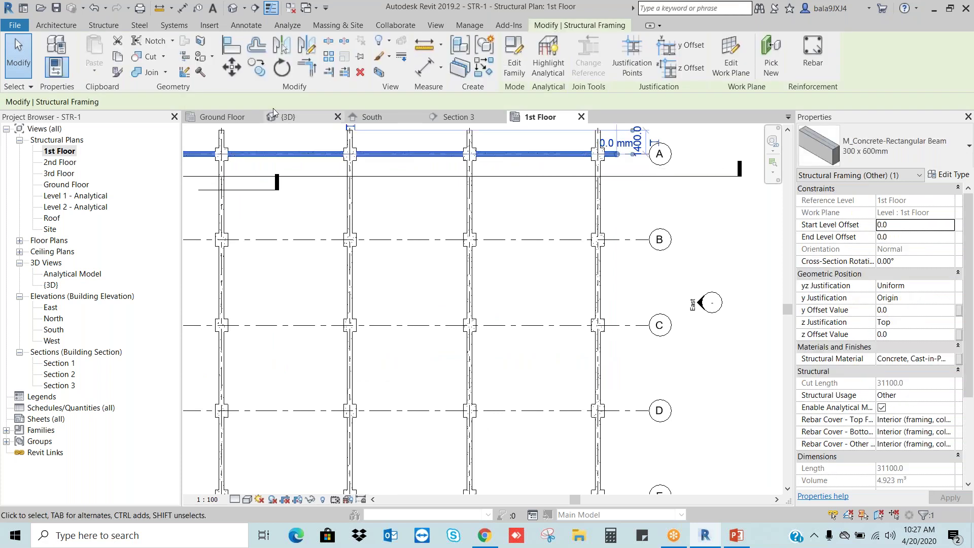
left_click(232, 67)
scroll(651, 157, "up", 3)
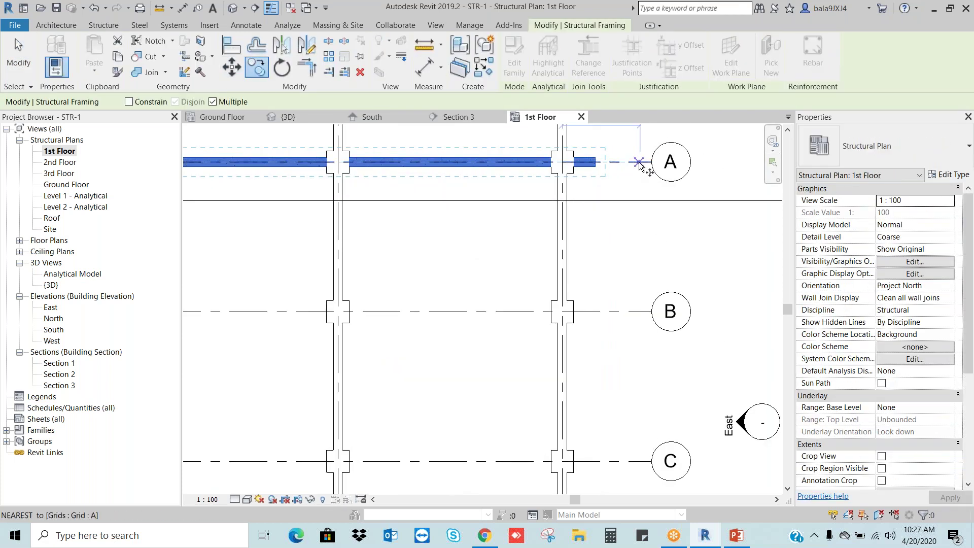
left_click(640, 155)
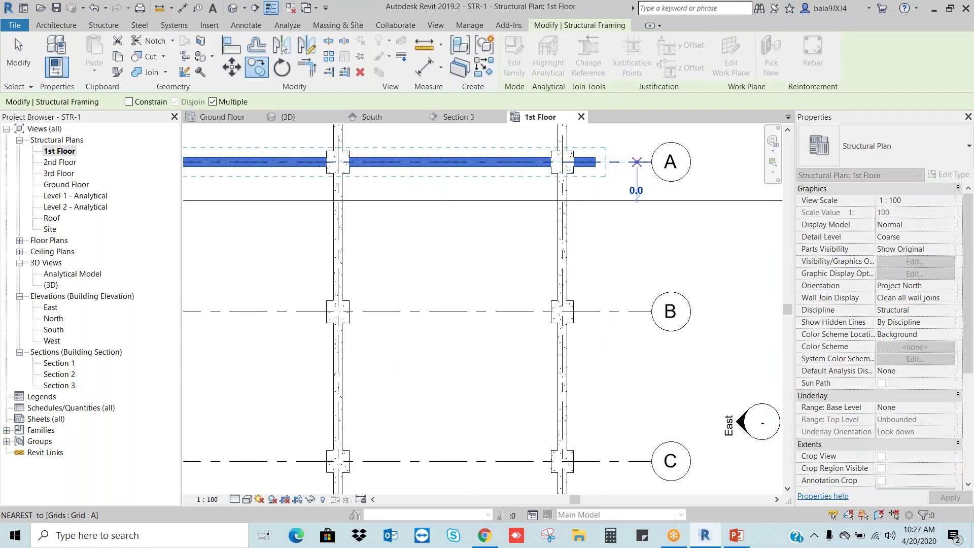
left_click(643, 310)
scroll(640, 183, "down", 1)
scroll(640, 183, "down", 2)
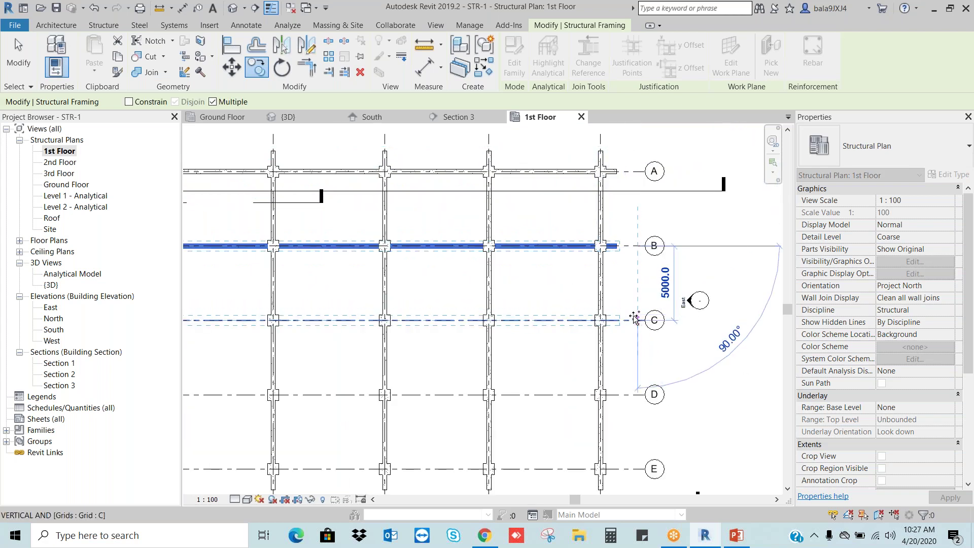
left_click(634, 318)
- Place further copies of the beam on grids D and E, and end the copy command
scroll(638, 398, "up", 2)
scroll(637, 401, "up", 2)
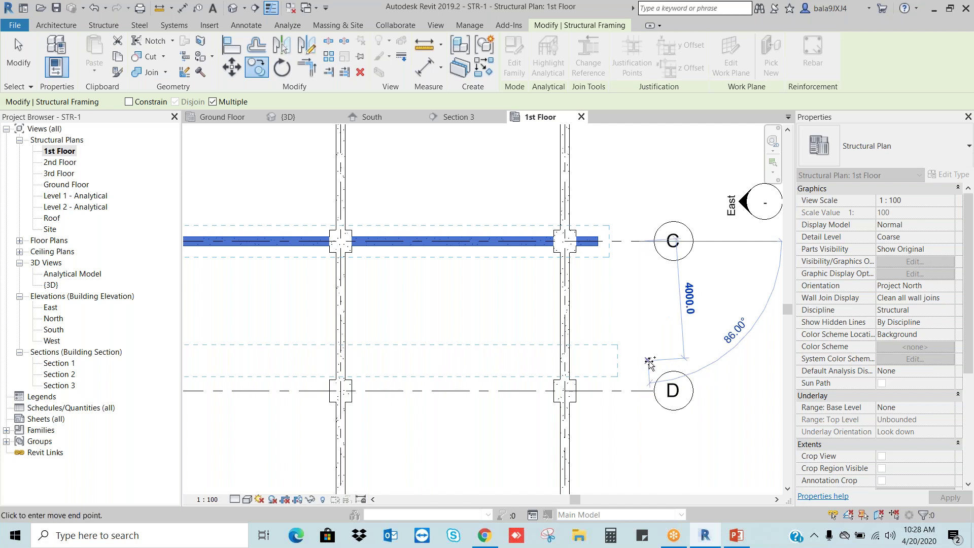
left_click(641, 392)
scroll(645, 403, "down", 3)
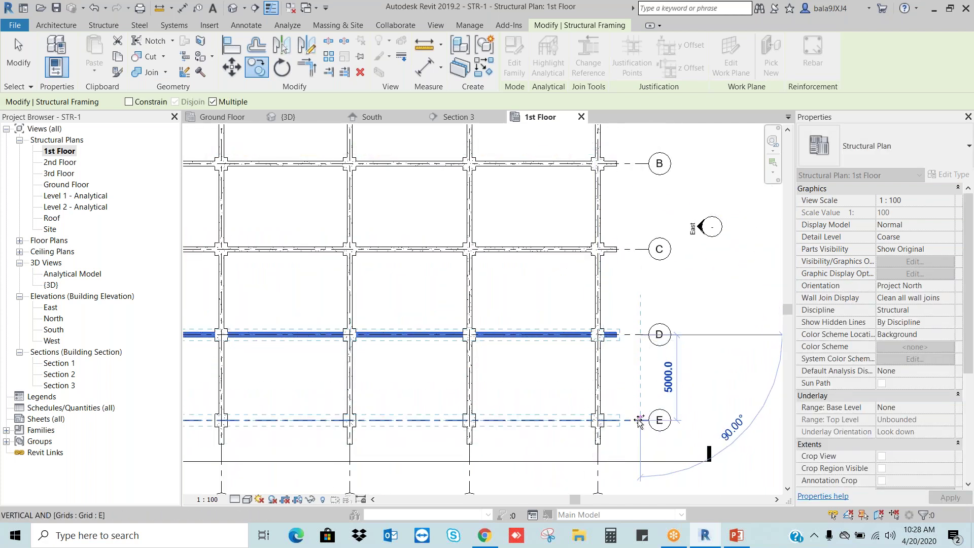
left_click(639, 420)
key("Escape")
key("Escape")
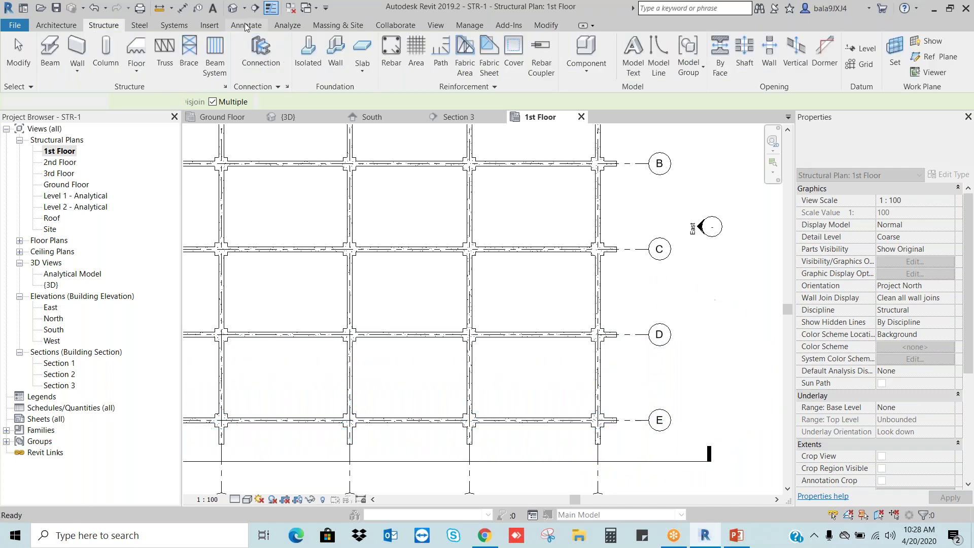
- Examine the beams, columns and footings in the default 3D view, and check the Ground Floor structural plan
left_click(233, 8)
middle_click_drag(664, 384, 660, 459)
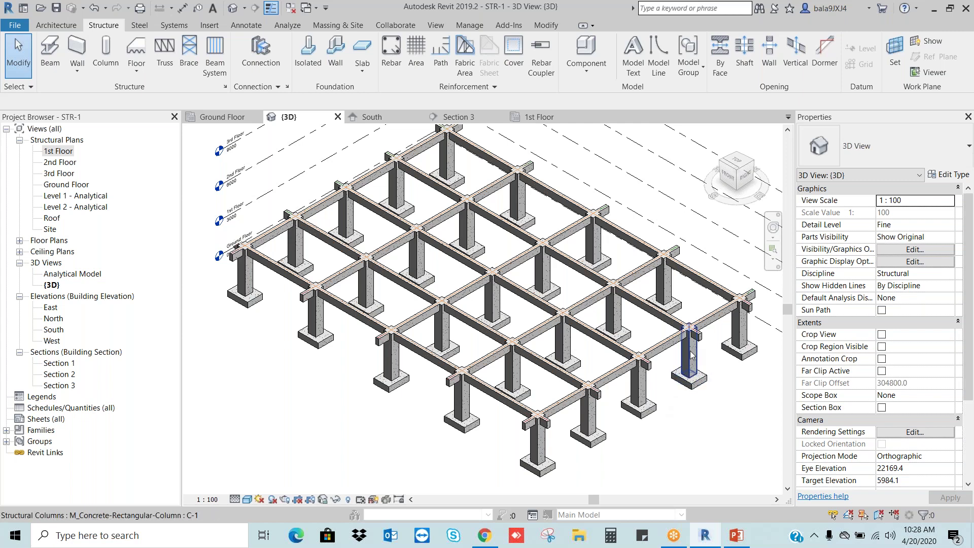
scroll(624, 349, "up", 4)
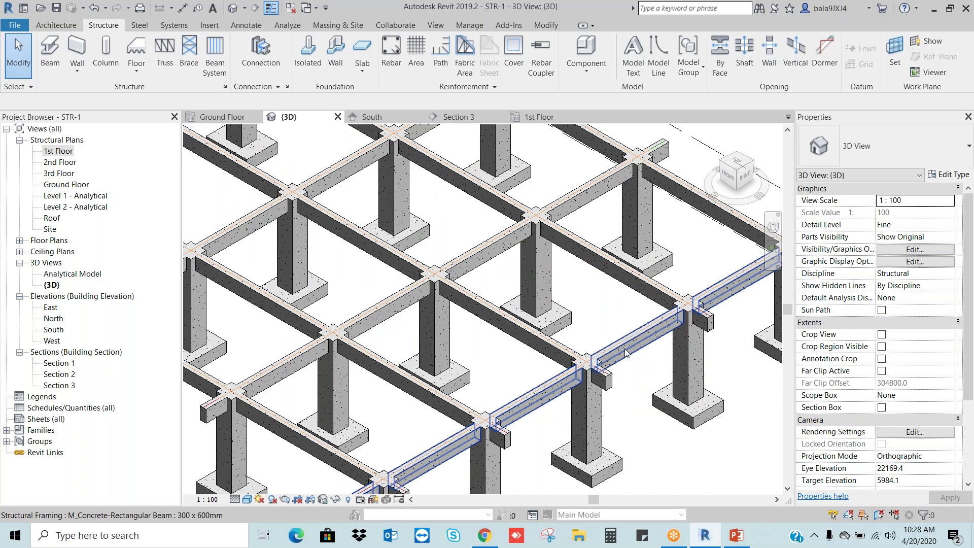
scroll(625, 350, "down", 4)
left_click(668, 356)
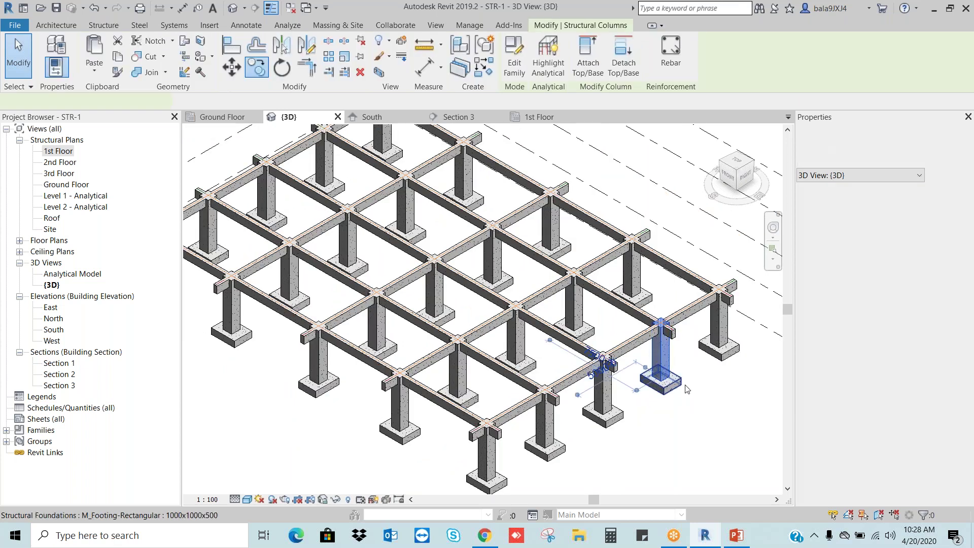
key("Escape")
left_click(680, 383)
key("Escape")
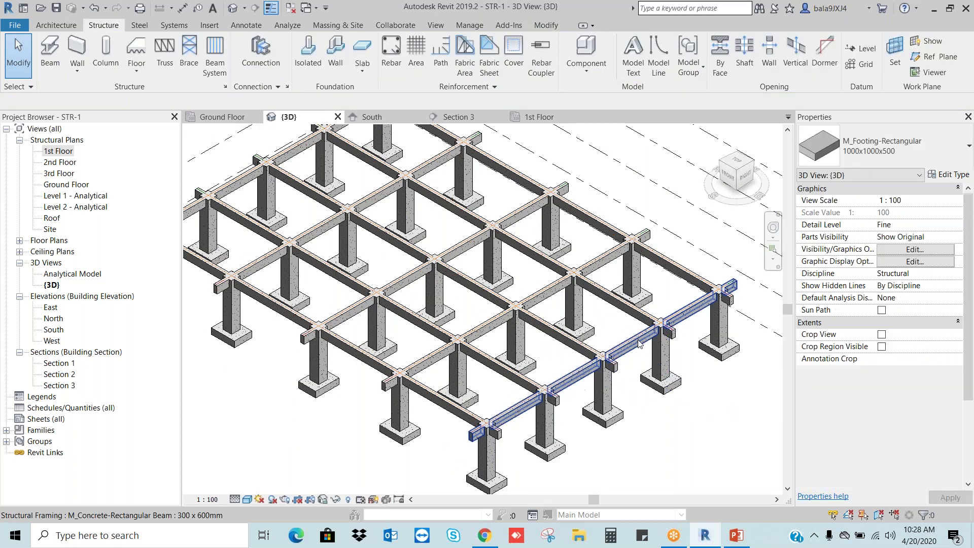
left_click(635, 343)
key("Escape")
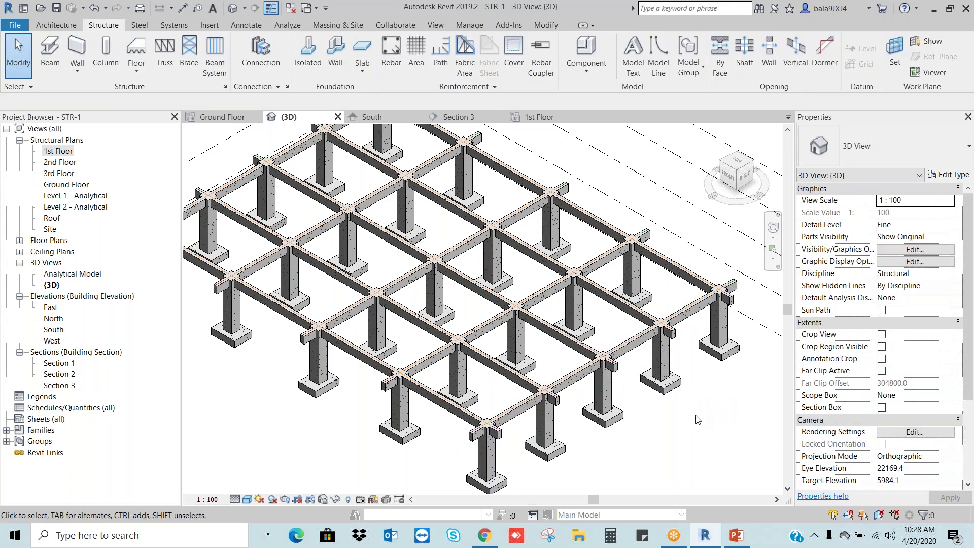
double_click(66, 184)
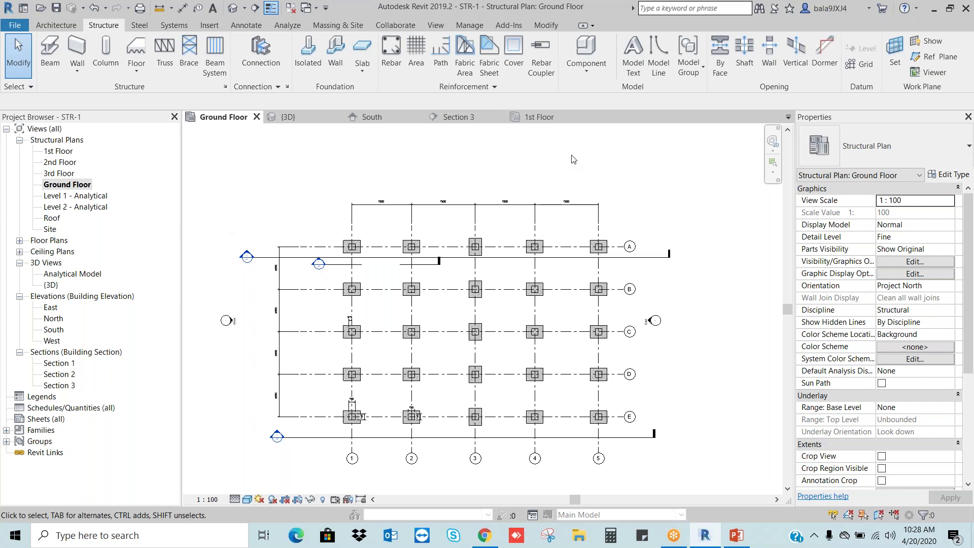
left_click(232, 8)
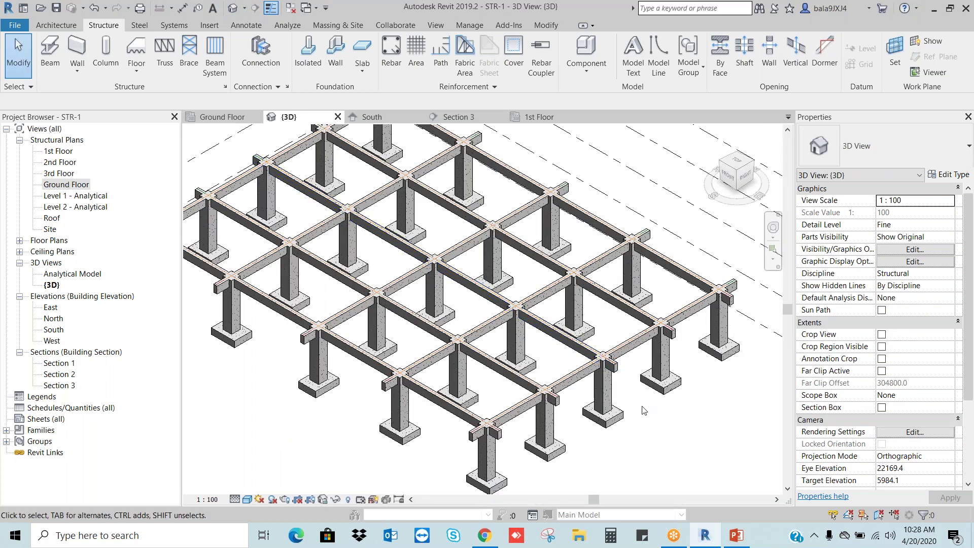
- Switch to the PowerPoint presentation and review the Structure list of footing, columns and beams
left_click(736, 535)
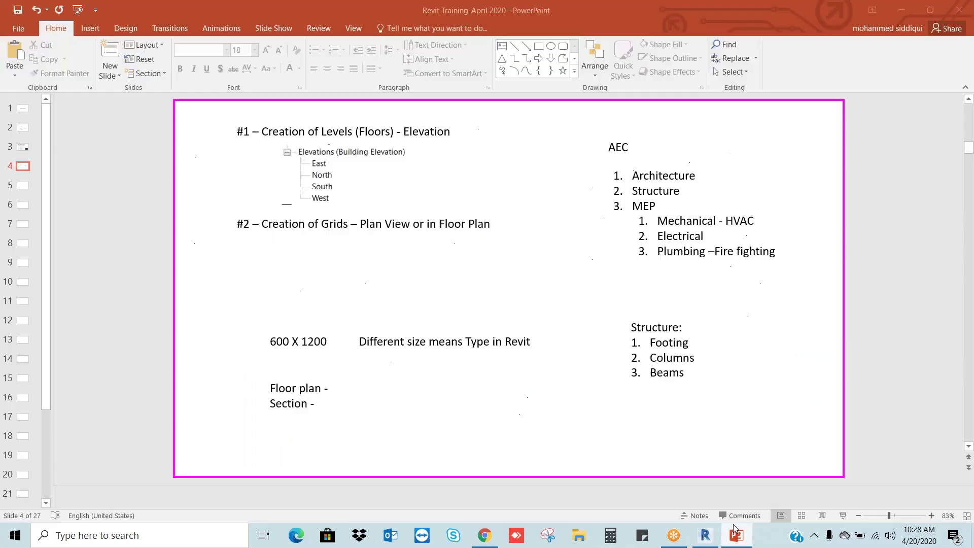
left_click(693, 344)
key("Escape")
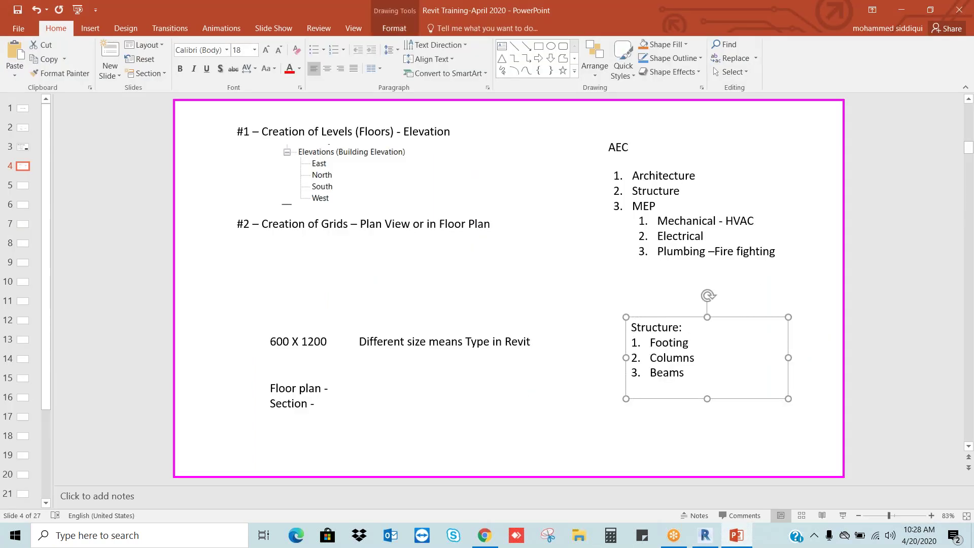
left_click(686, 376)
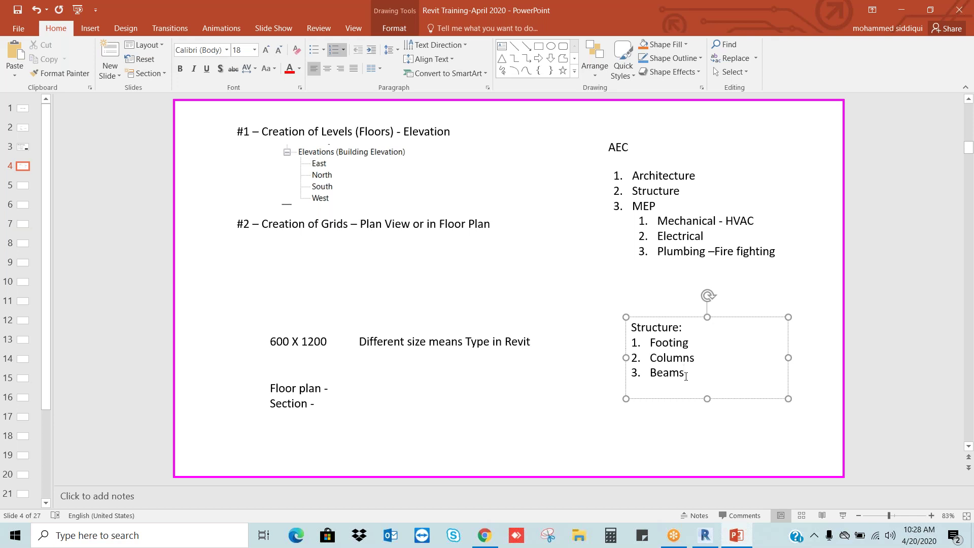
left_click(881, 316)
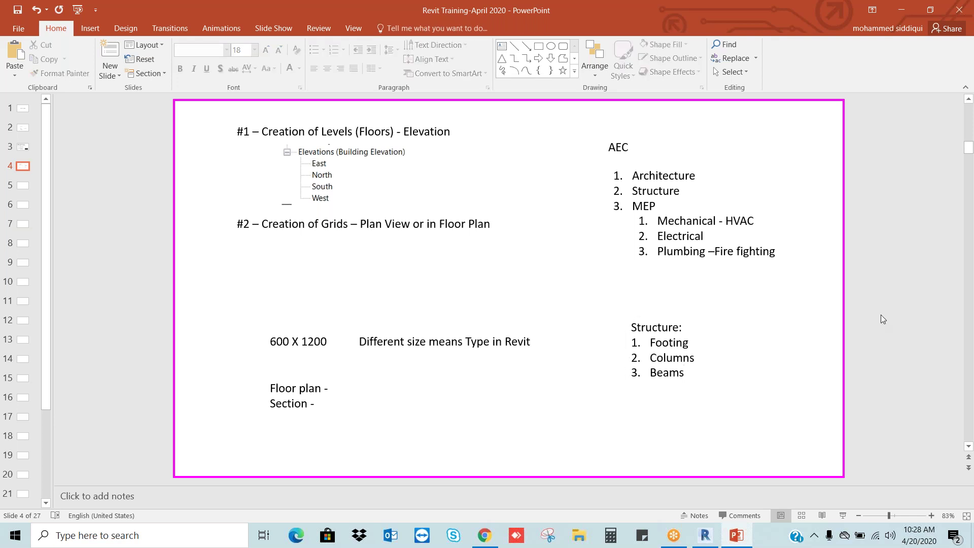
- Switch back to Revit, show the whole structure in the 3D view and close all inactive views
left_click(705, 536)
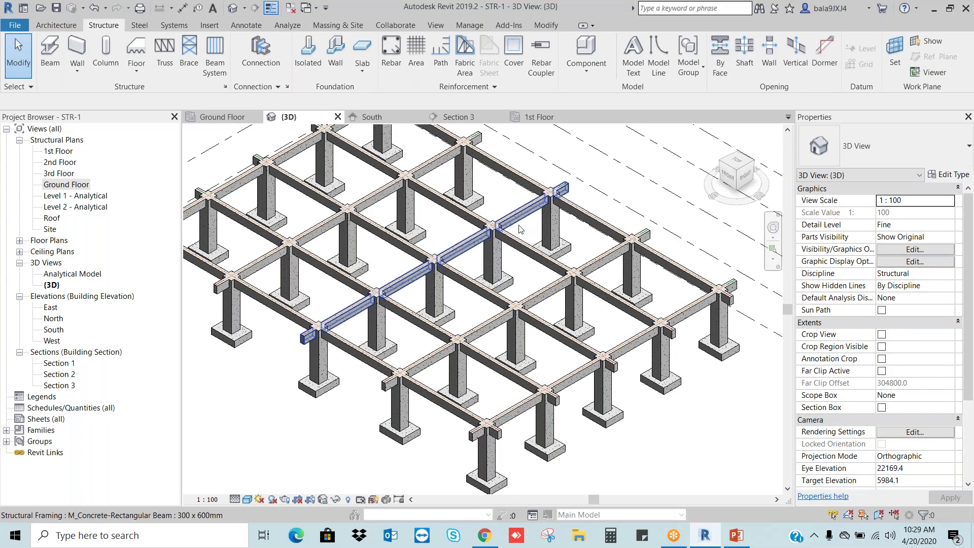
scroll(677, 340, "down", 1)
middle_click(677, 340)
middle_click(677, 340)
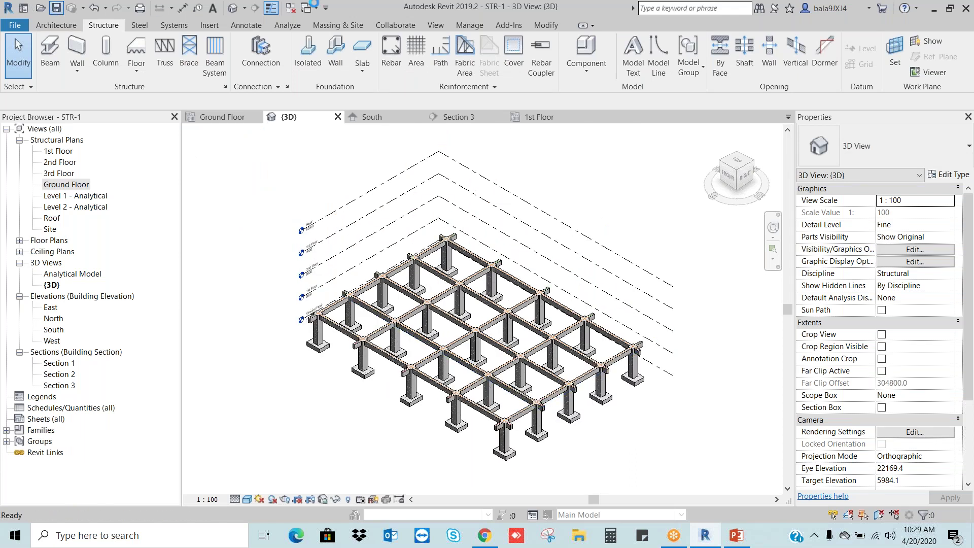
left_click(290, 8)
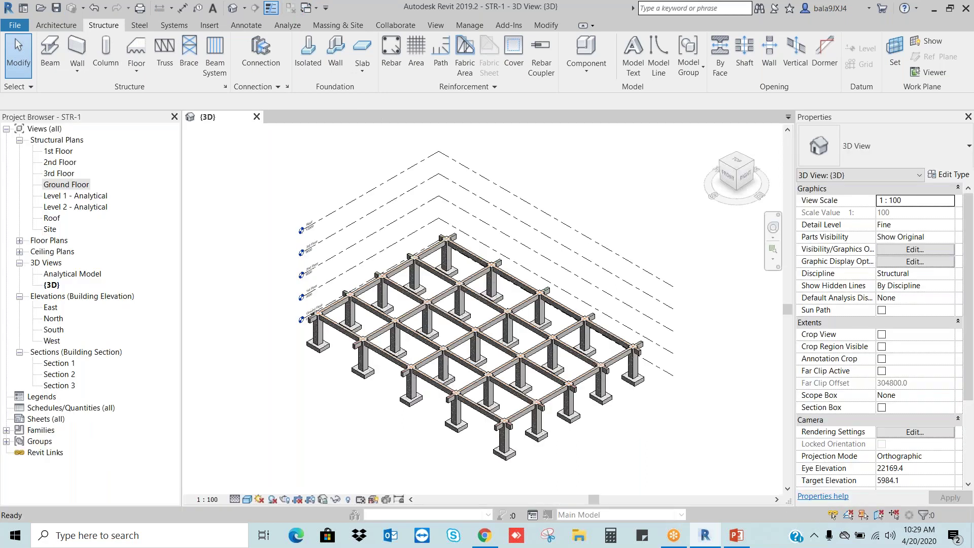
- Open the Ground Floor structural plan and save the project
double_click(76, 184)
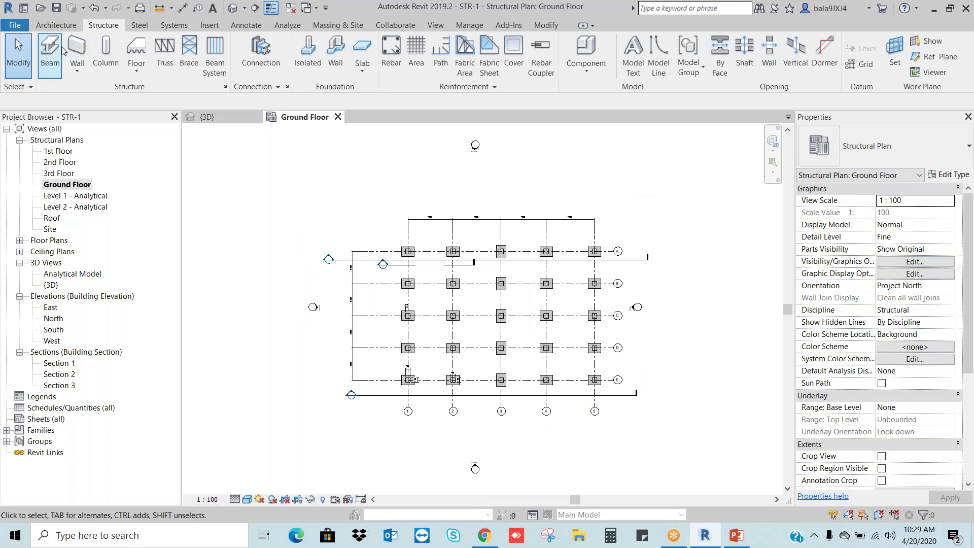
left_click(57, 8)
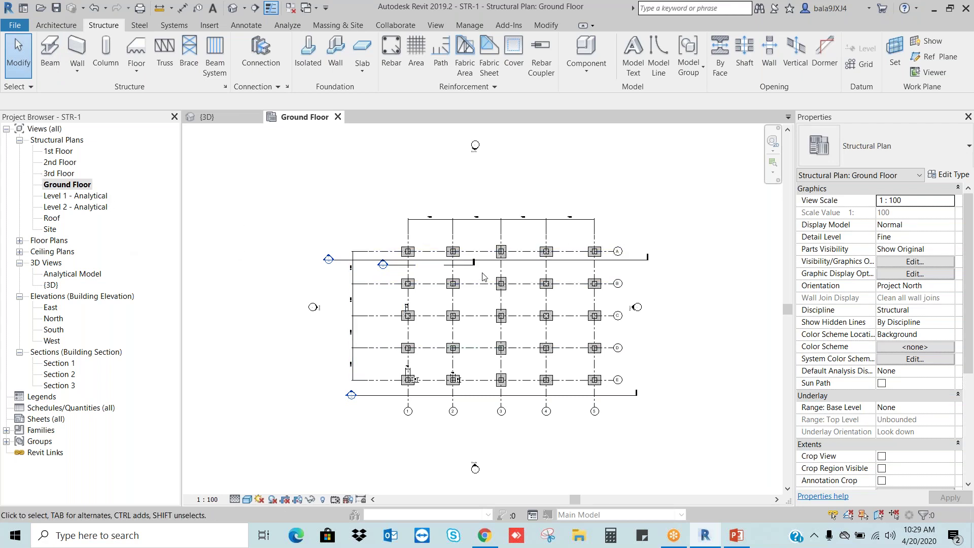
middle_click_drag(695, 272, 513, 271)
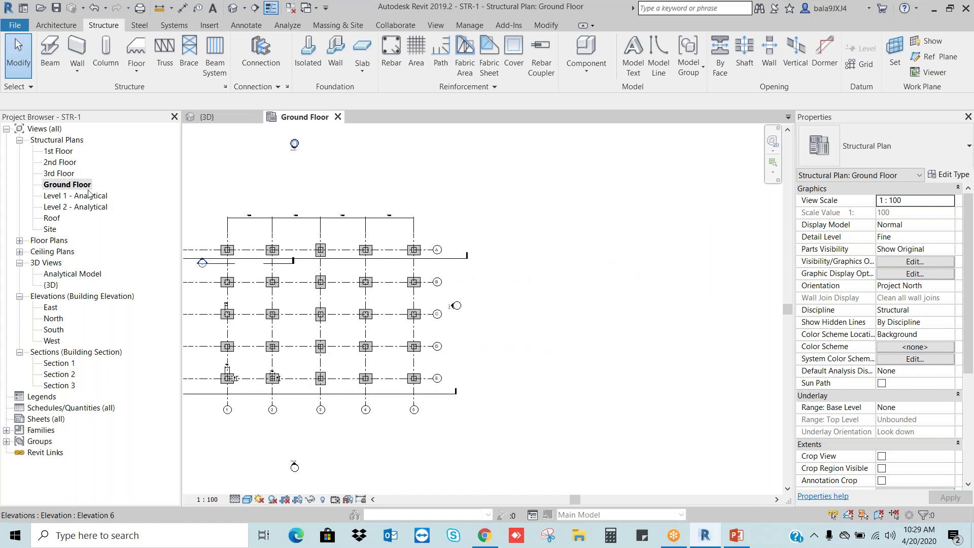
- Begin a structural beam on the Ground Floor plan using the M_Concrete-Rectangular Beam 300 x 600mm type
left_click(67, 184)
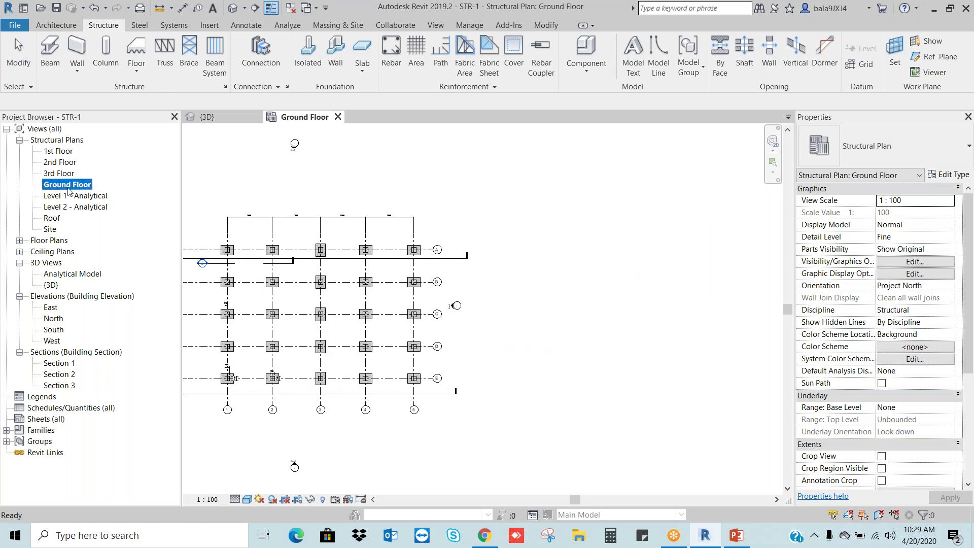
left_click(53, 53)
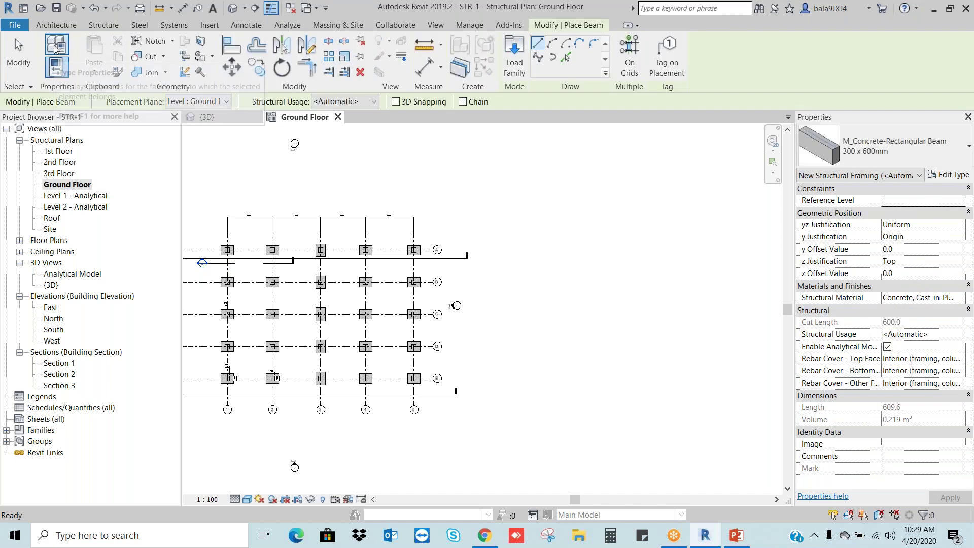
left_click(906, 149)
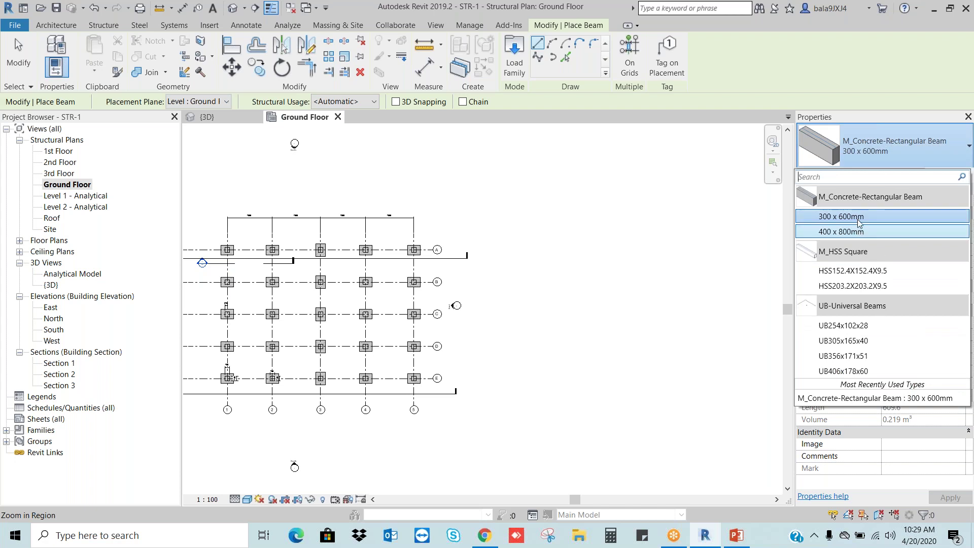
mouse_move(859, 220)
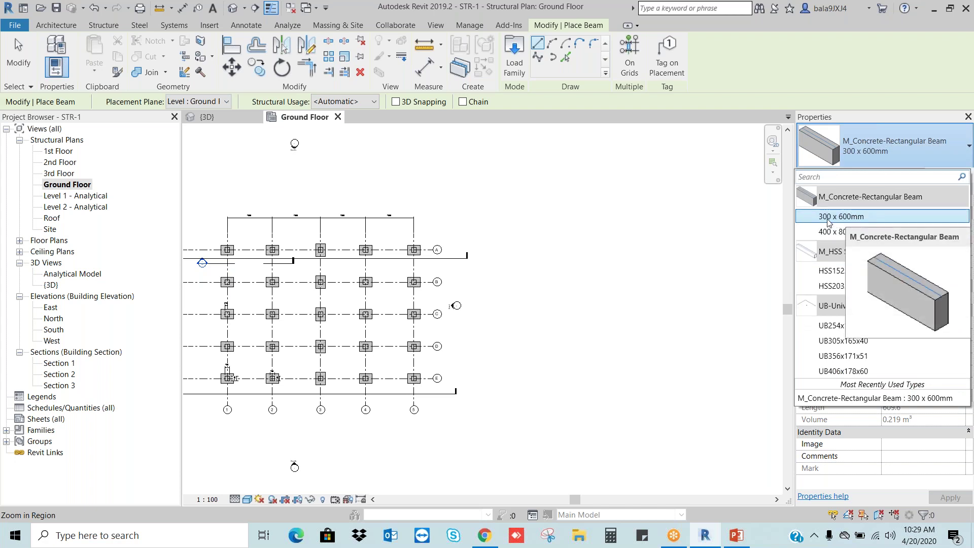
left_click(873, 218)
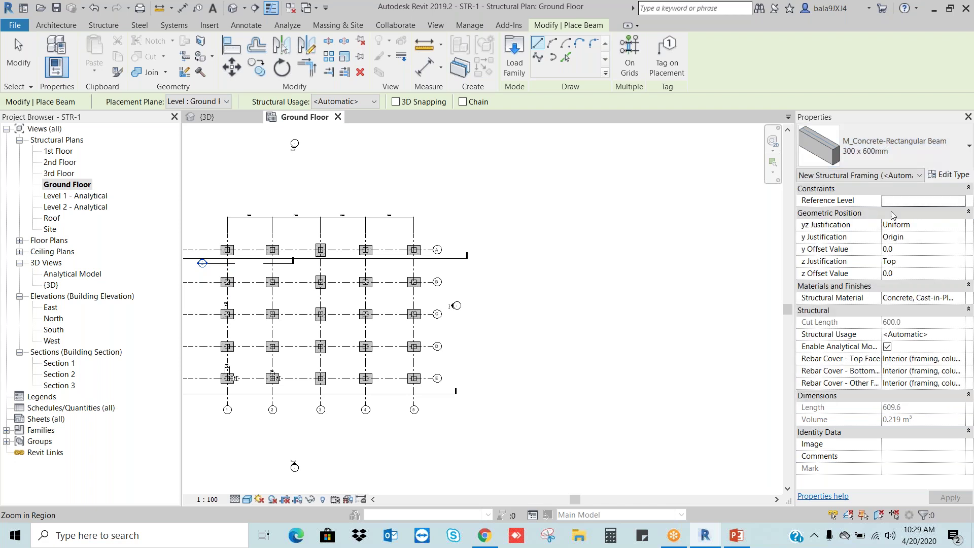
- Duplicate the beam type as 400 x 600 and set its width b to 400
left_click(952, 177)
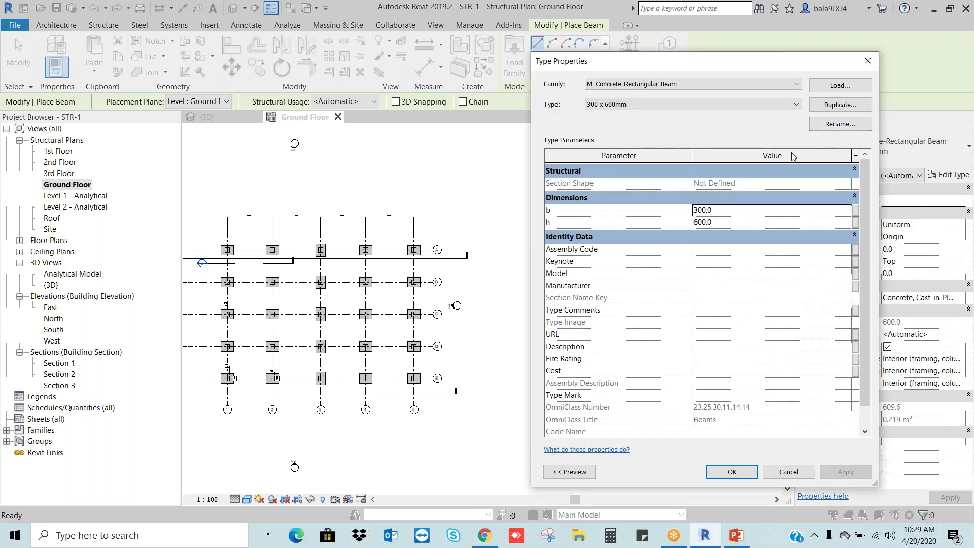
left_click(831, 105)
type("400 x 600")
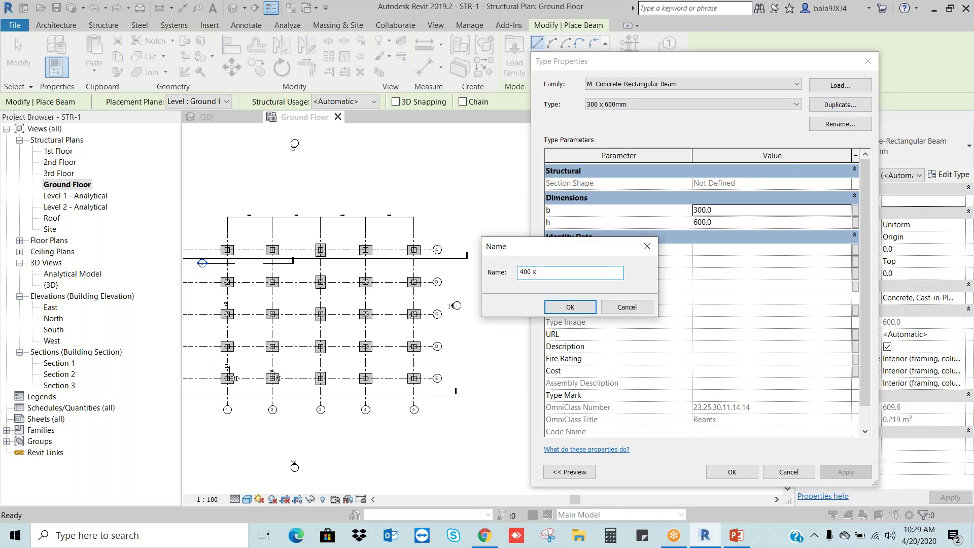
left_click(570, 307)
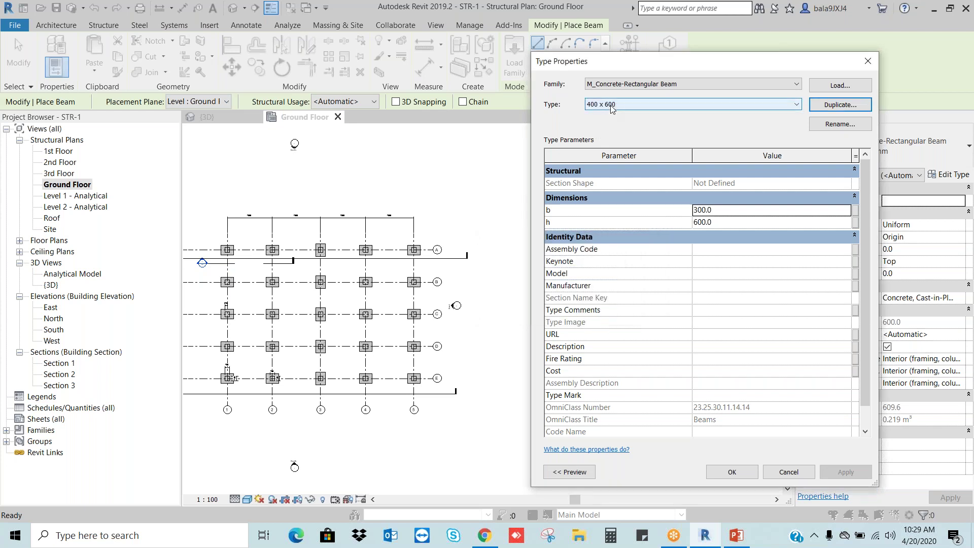
left_click(725, 213)
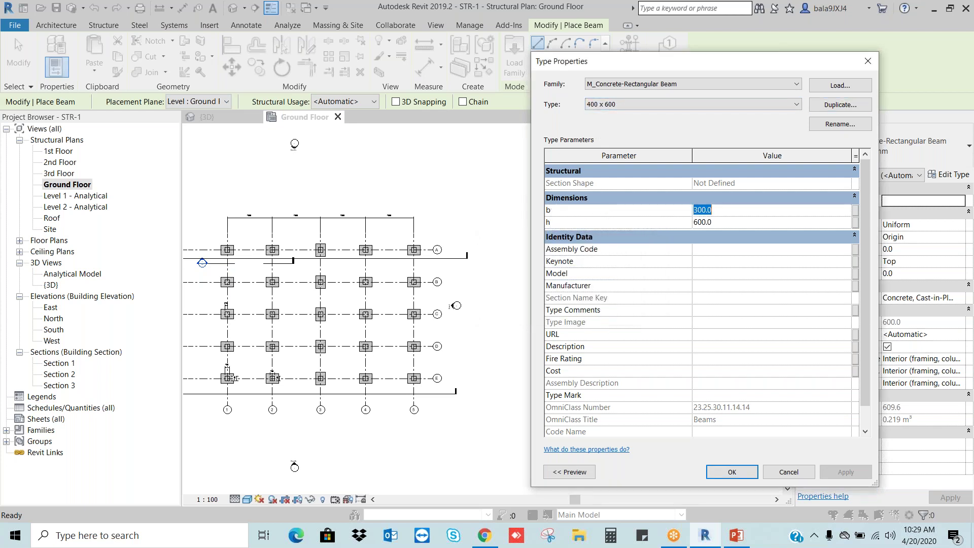
left_click(710, 473)
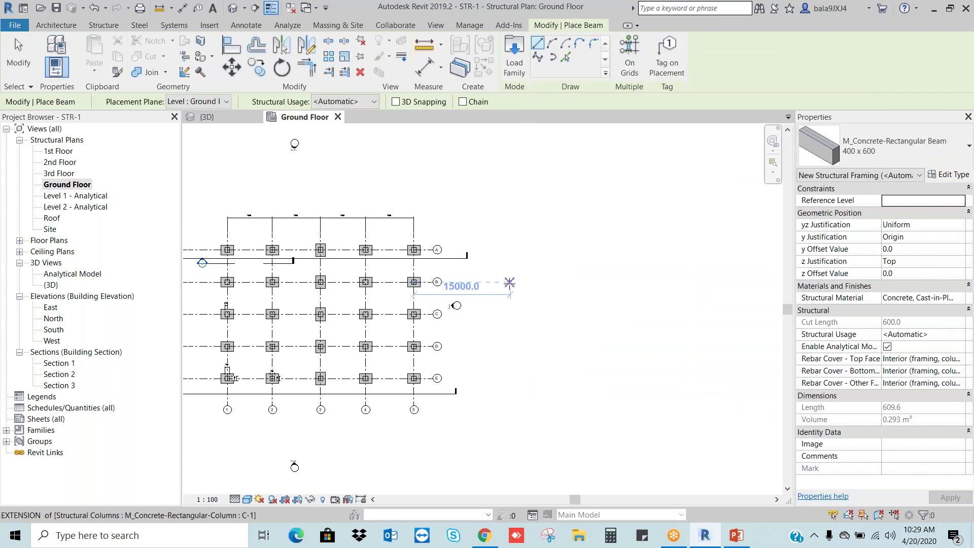
- Draw a straight horizontal beam about 15000 mm long in line with grid A, beyond grid 5, on the Ground Floor plan
scroll(510, 282, "up", 2)
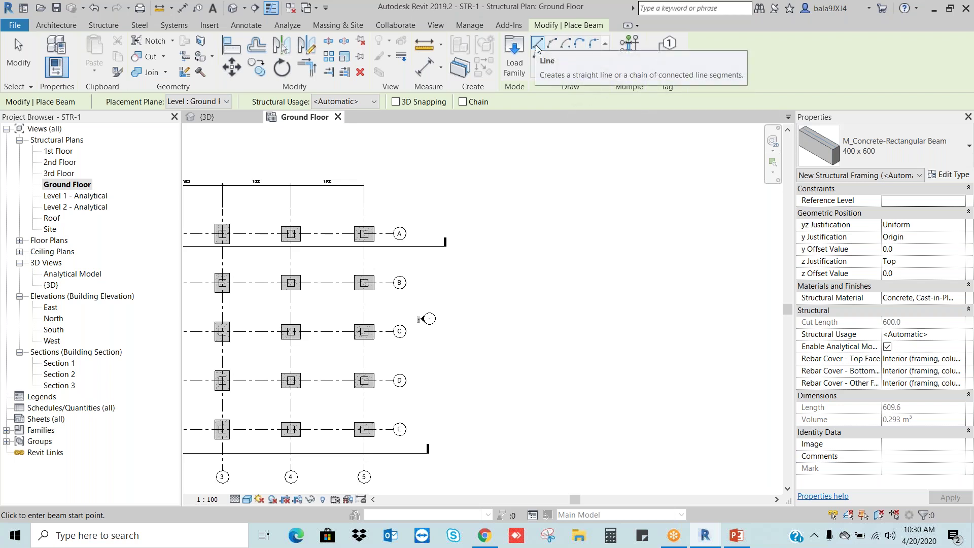
left_click(491, 233)
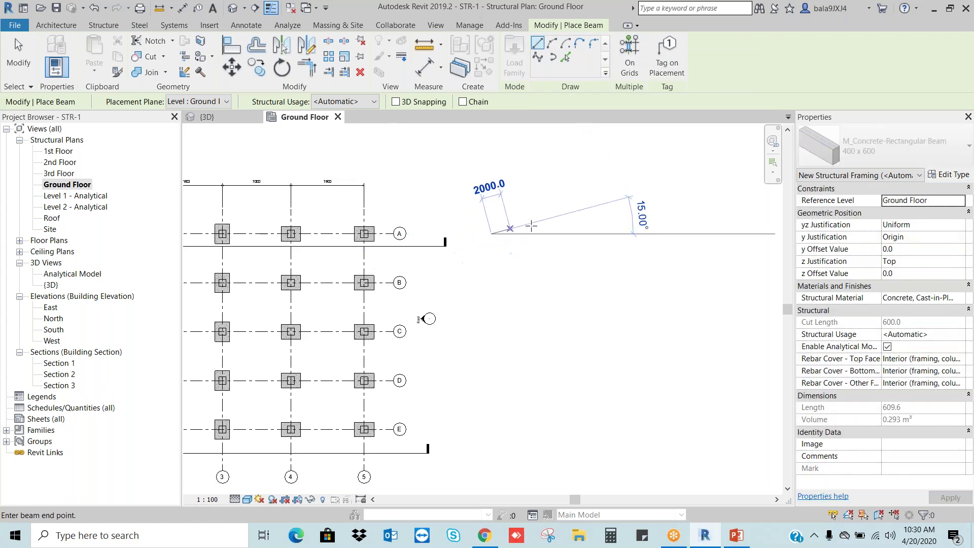
left_click(638, 233)
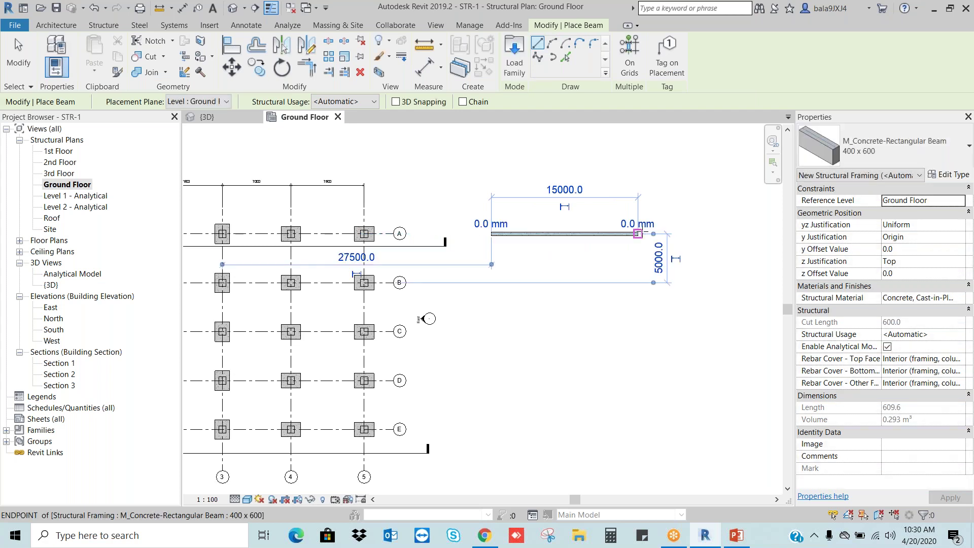
key("Escape")
key("Escape")
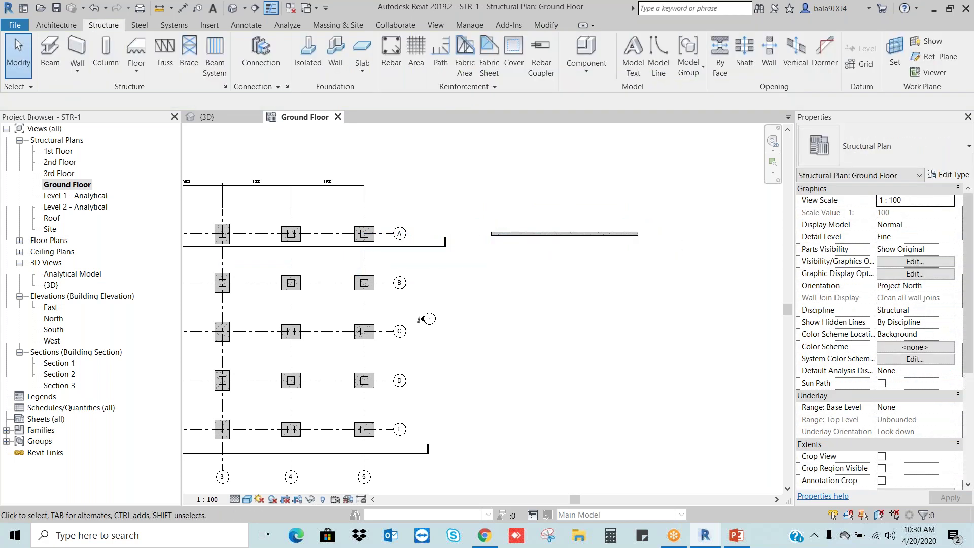
- Extend the Section 3 view range past the far end of the new beam and open that section view
left_click(422, 247)
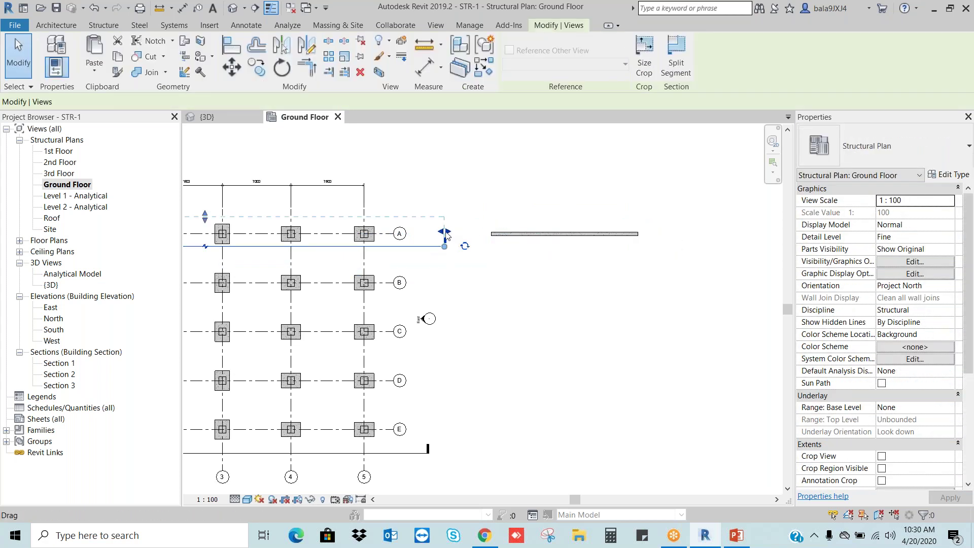
left_click_drag(693, 232, 693, 233)
right_click(414, 237)
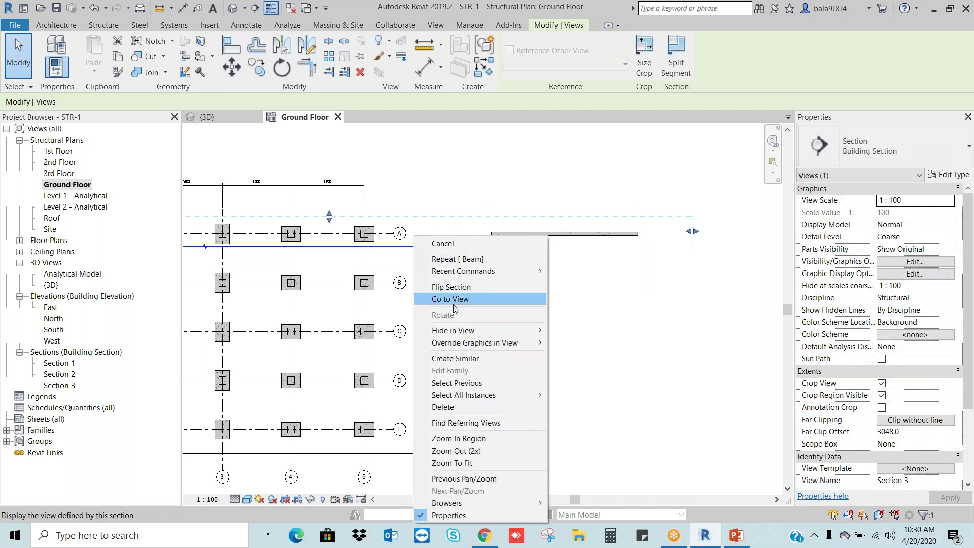
left_click(452, 300)
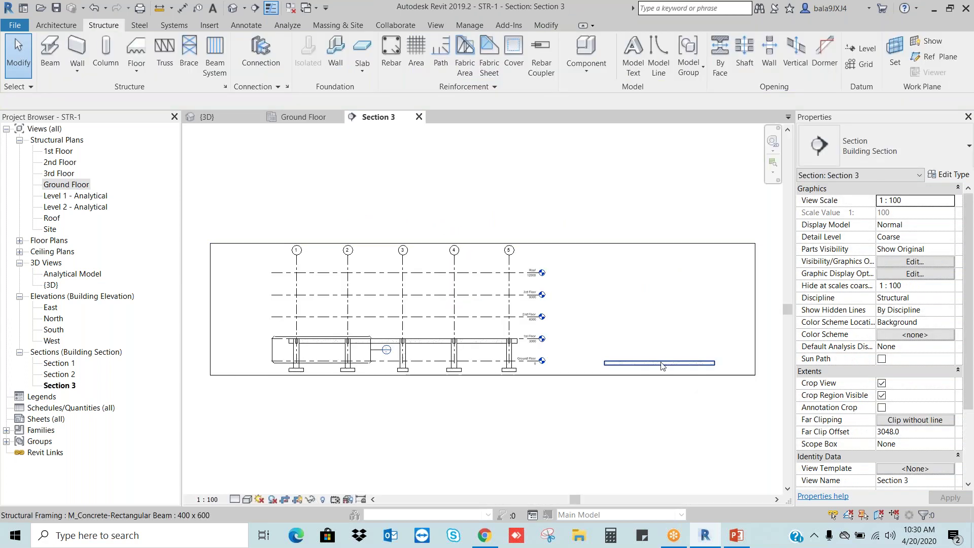
- Stretch the Ground Floor beam's near end to the level marker in Section 3, making it about 24100 mm long
left_click(661, 364)
scroll(584, 361, "up", 5)
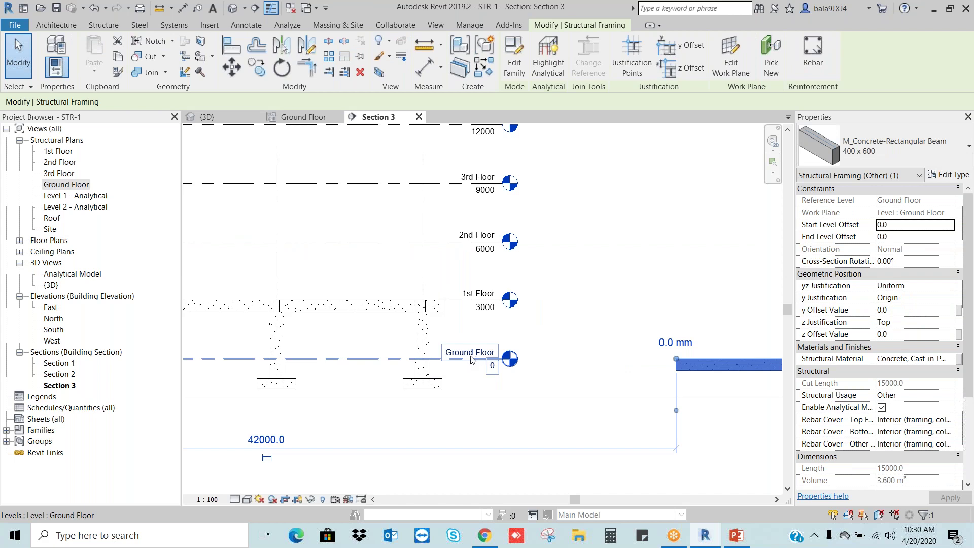
left_click_drag(676, 358, 499, 359)
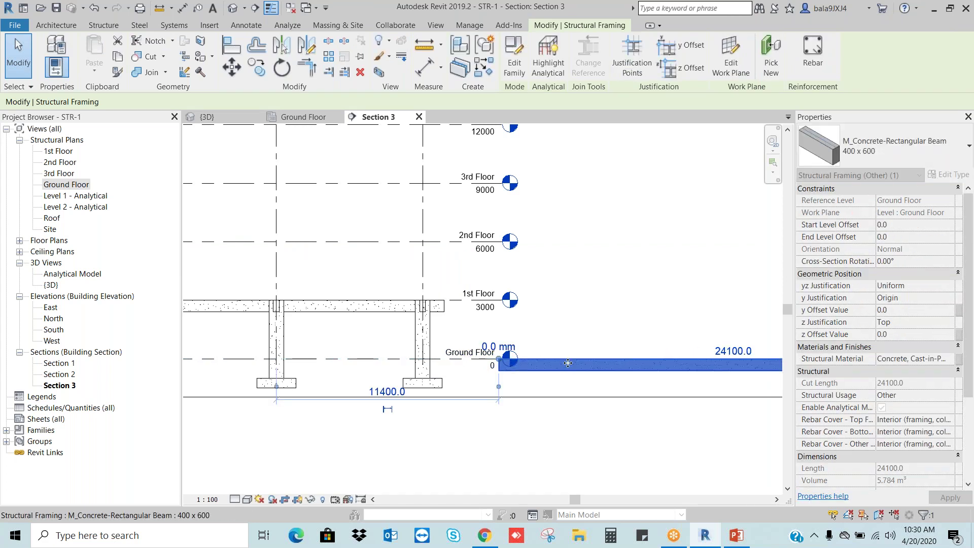
key("Escape")
scroll(576, 355, "down", 3)
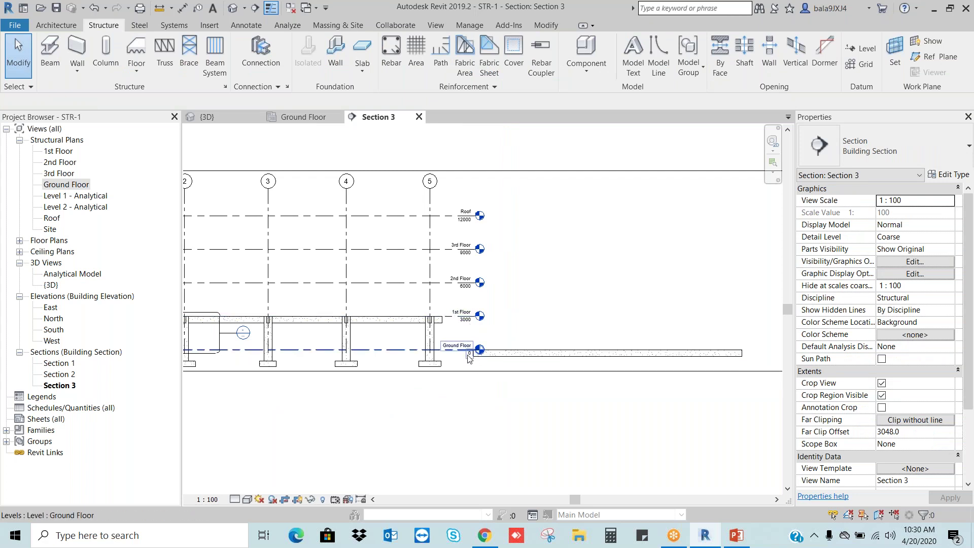
- Open the 1st Floor structural plan and draw a 400 x 600 beam about 21000 mm long in line with grid E, beyond grid 5
double_click(59, 151)
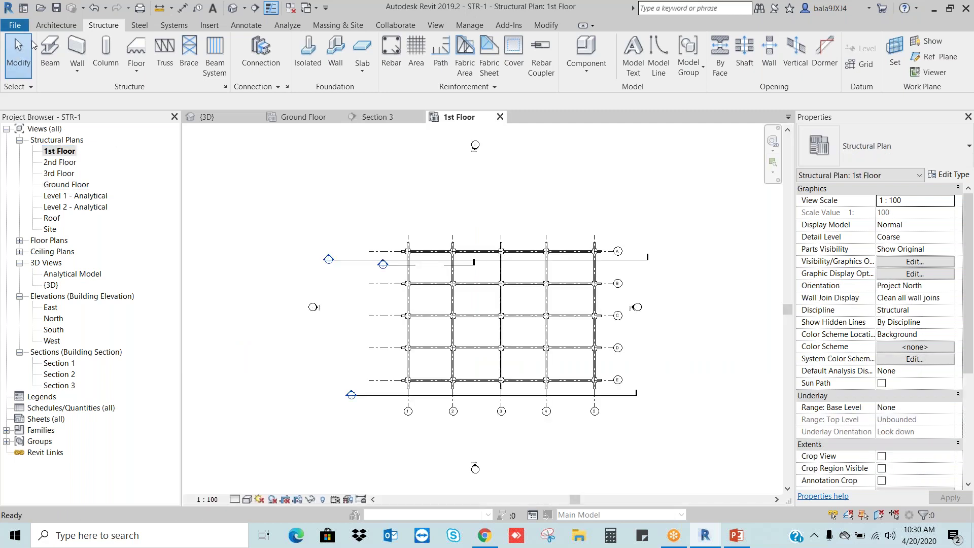
left_click(50, 52)
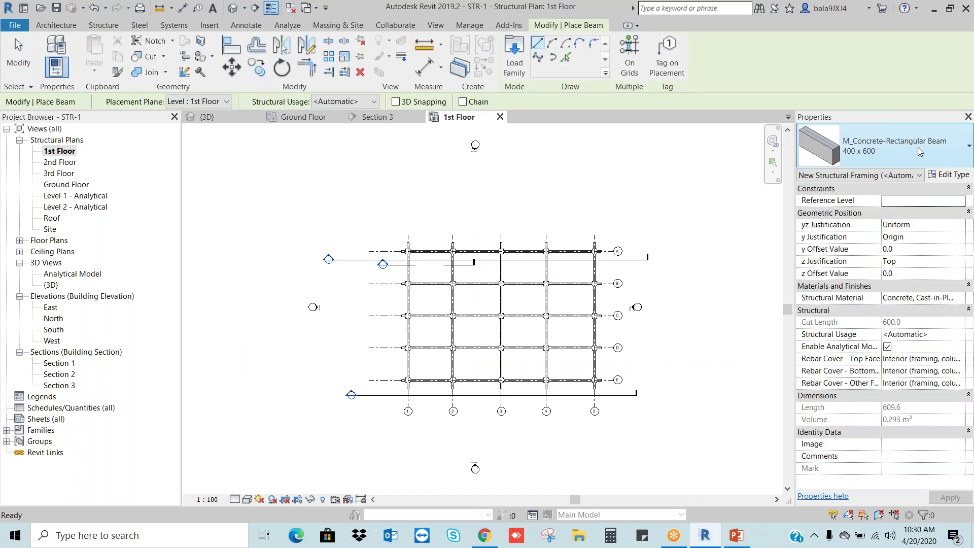
left_click(634, 379)
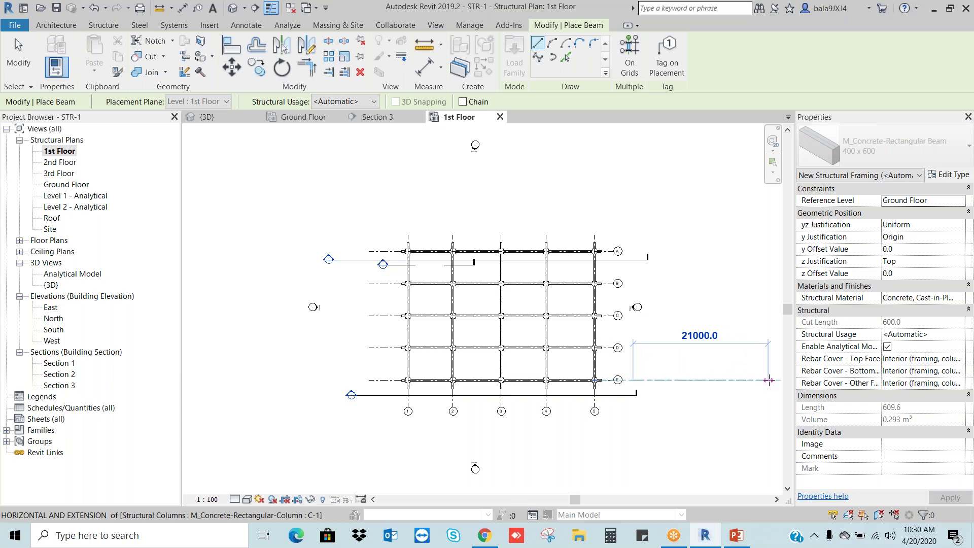
left_click(768, 379)
key("Escape")
key("Escape")
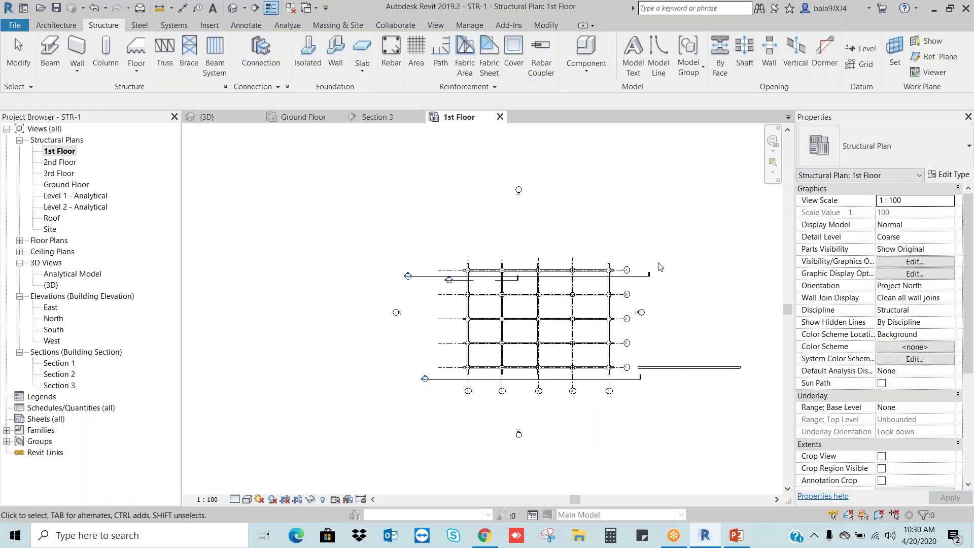
- Draw a 400 x 600 beam about 16000 mm long in line with grid A, beyond its bubble, on the 1st Floor plan
scroll(619, 276, "up", 3)
left_click(50, 51)
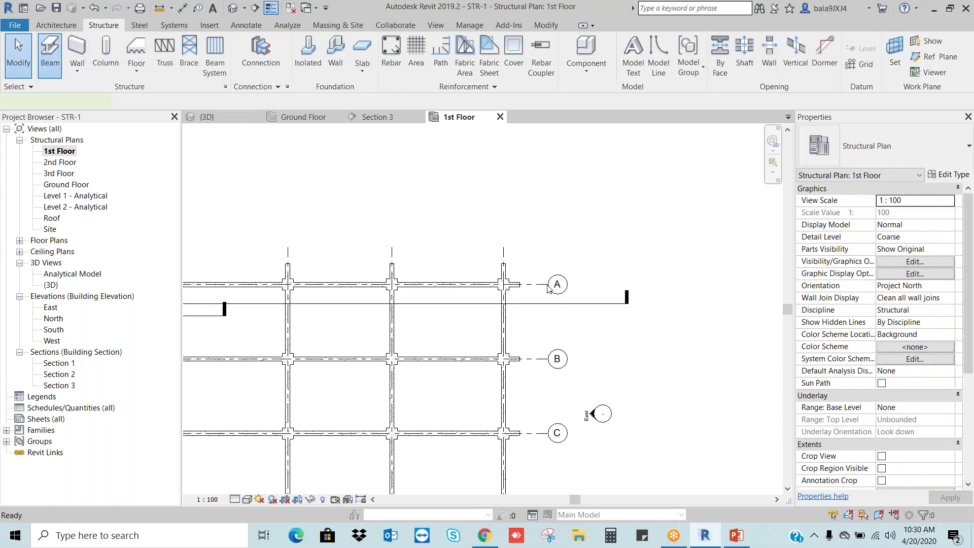
left_click(577, 284)
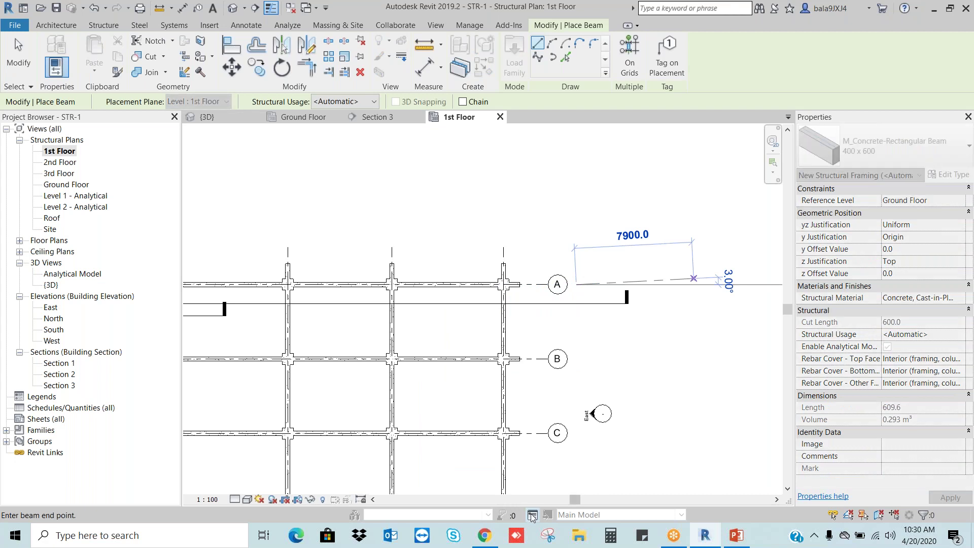
scroll(303, 462, "down", 2)
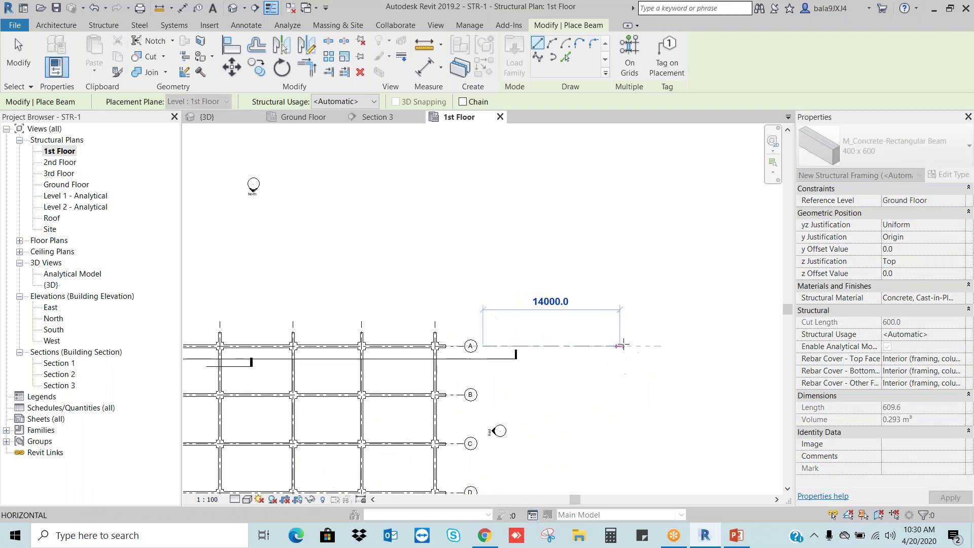
left_click(636, 347)
key("Escape")
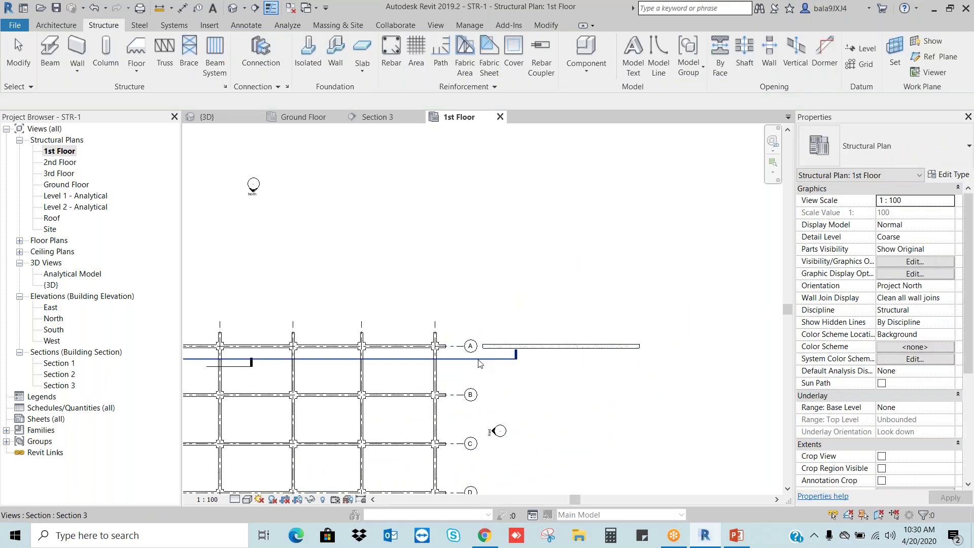
- Open Section 3 to compare the trial beams with the floor levels, and delete the beams beyond grid 5
right_click(478, 364)
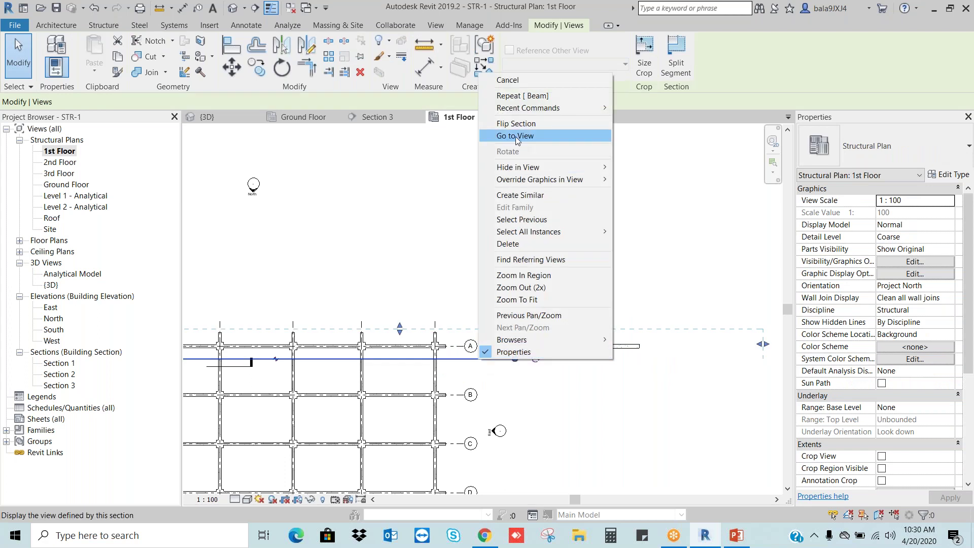
left_click(515, 136)
scroll(424, 316, "up", 4)
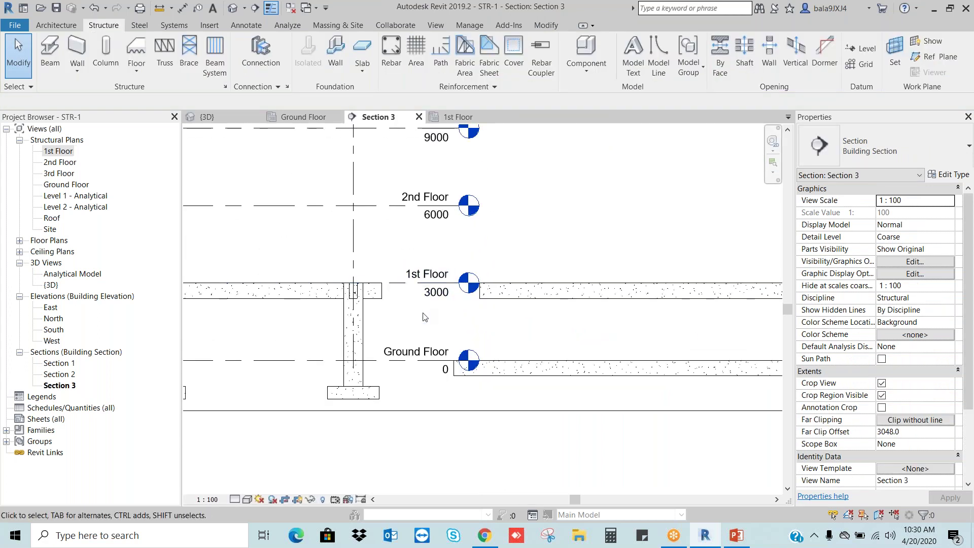
scroll(425, 317, "down", 3)
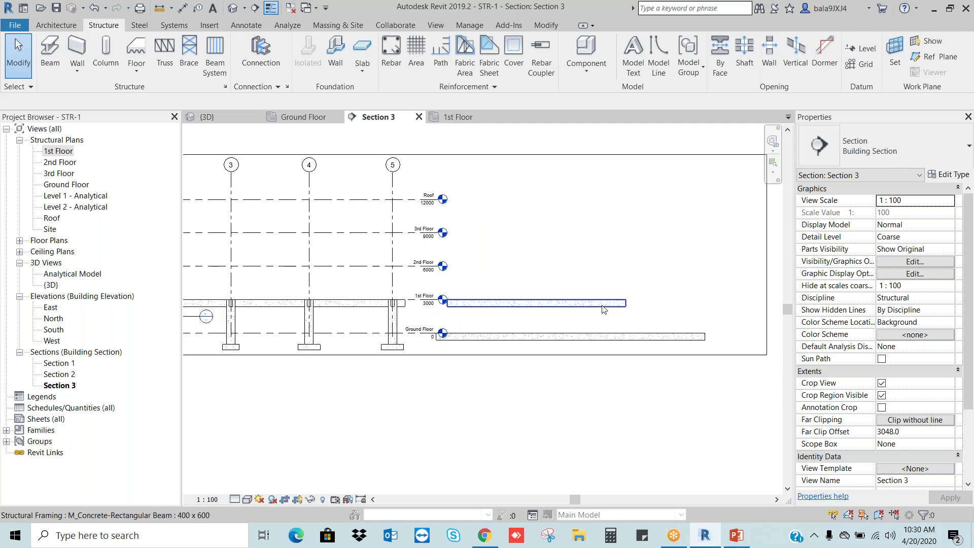
left_click(603, 337)
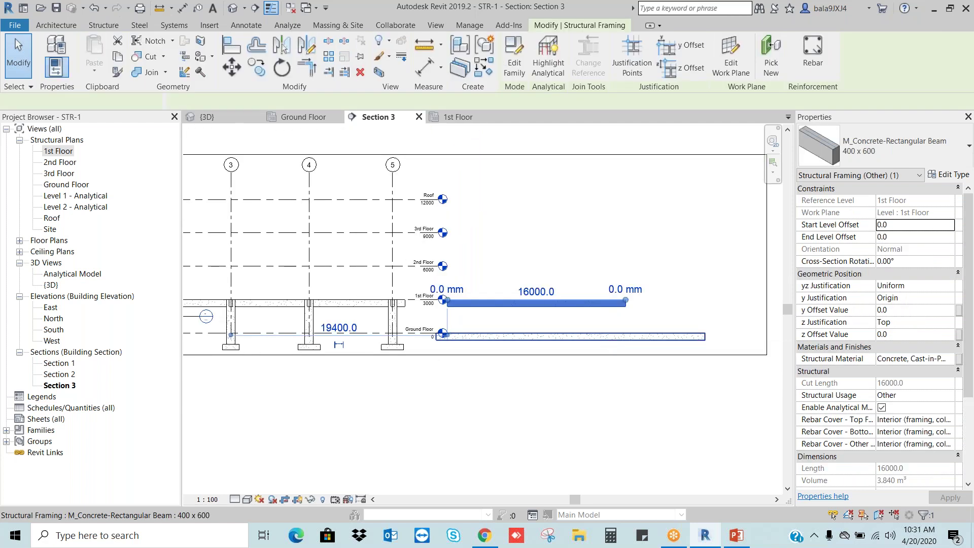
key("Escape")
- Reopen the 1st Floor structural plan and delete the trial beam beyond grid E
left_click(57, 151)
double_click(56, 151)
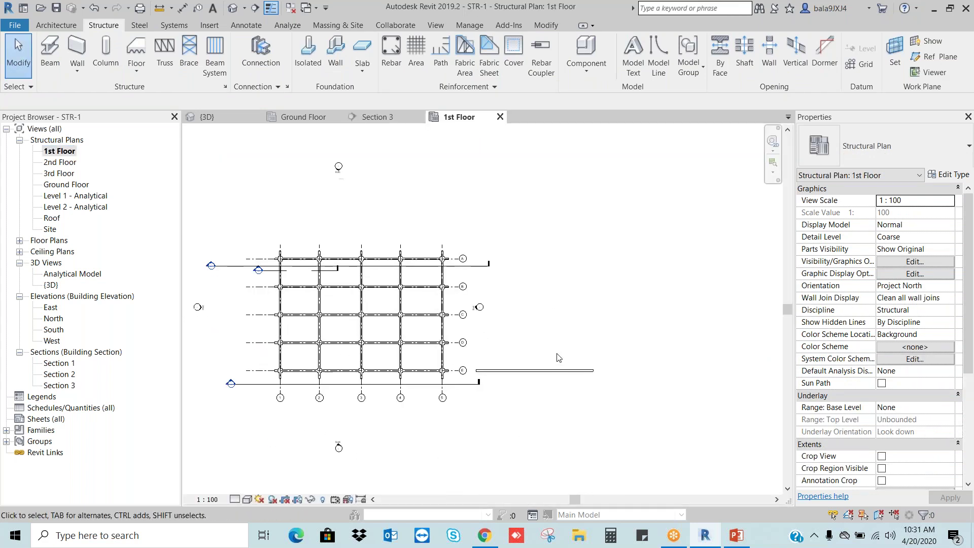
left_click(556, 381)
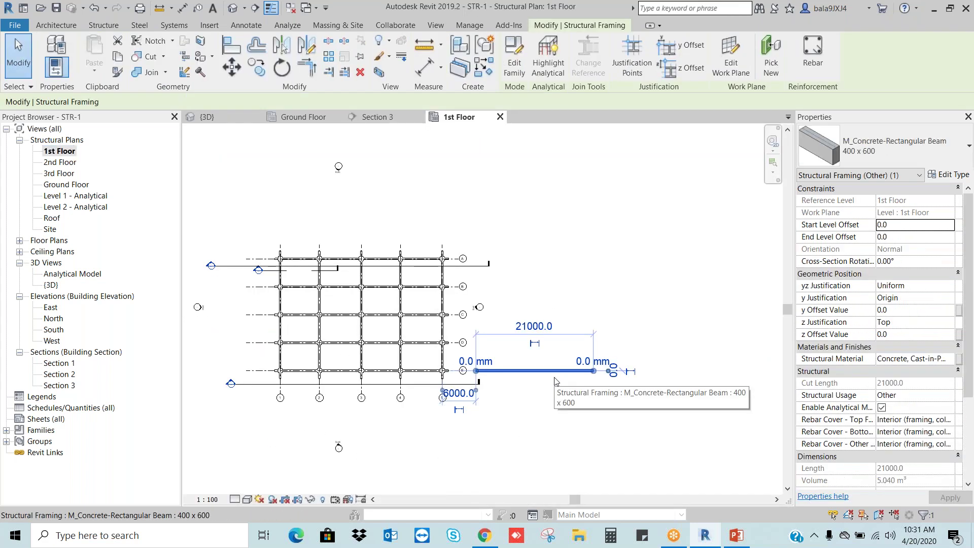
key("Escape")
- Draw a curved 400 x 600 beam as a start-end-radius arc of about 65° beyond grid 5 on the 1st Floor plan
left_click(53, 49)
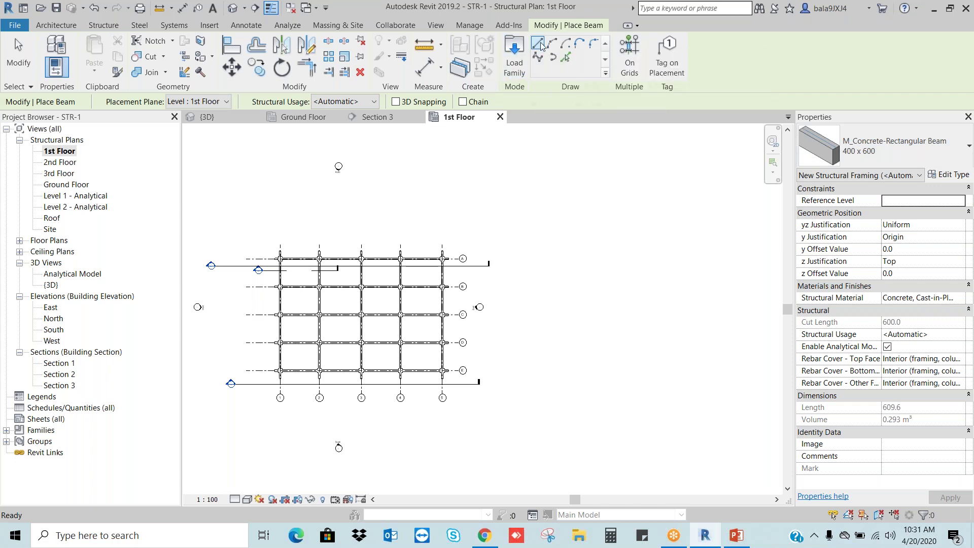
left_click(552, 45)
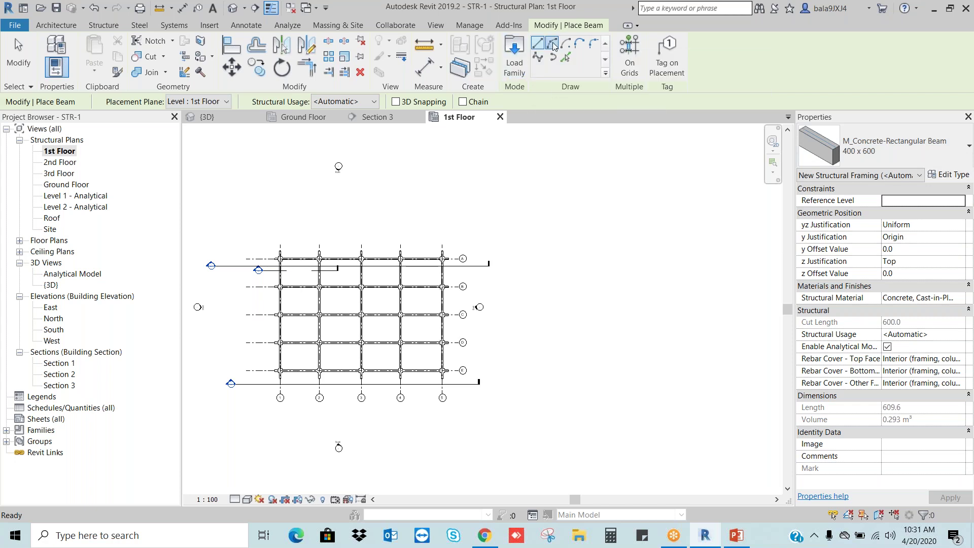
left_click(540, 301)
left_click(718, 297)
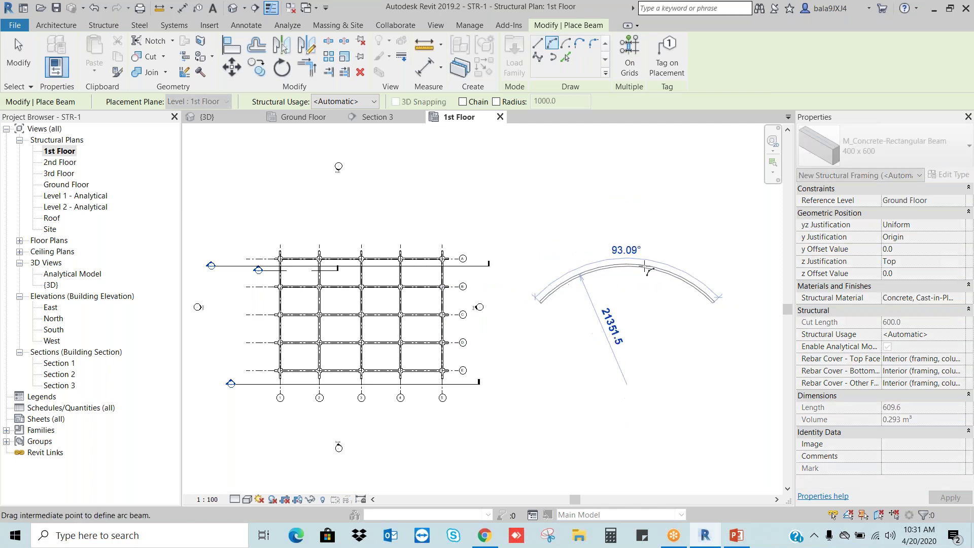
left_click(640, 278)
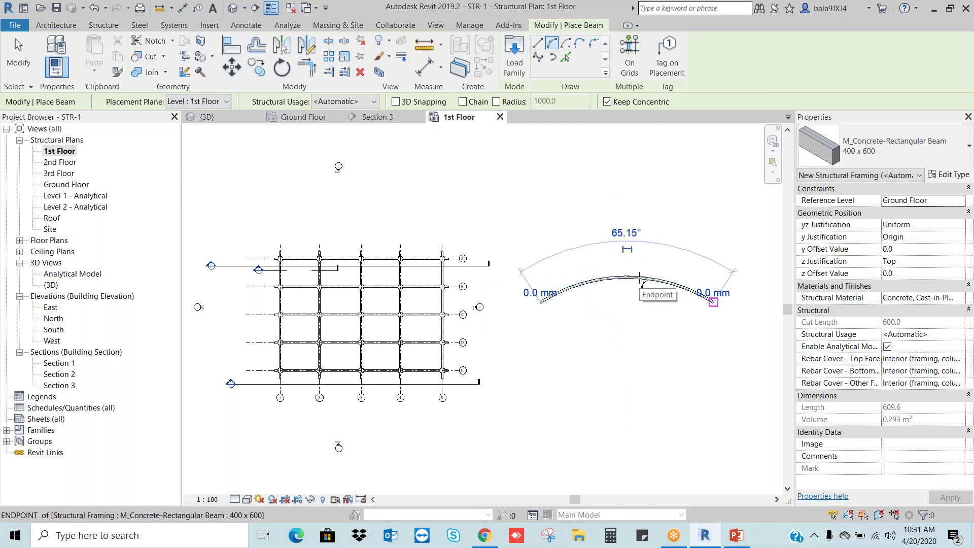
key("Escape")
- Examine the curved trial beam in the 3D view
left_click(234, 8)
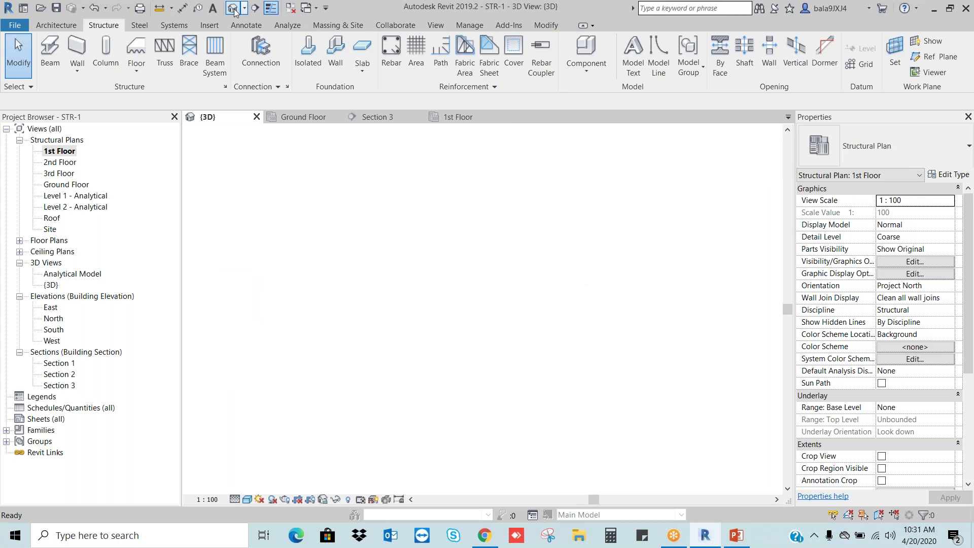
middle_click_drag(751, 436, 531, 279)
scroll(592, 323, "up", 2)
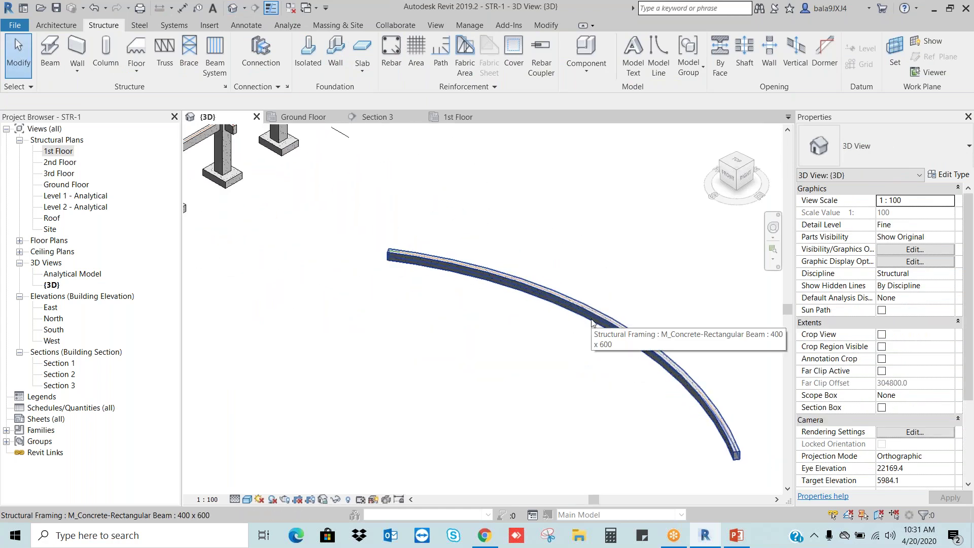
scroll(592, 323, "down", 2)
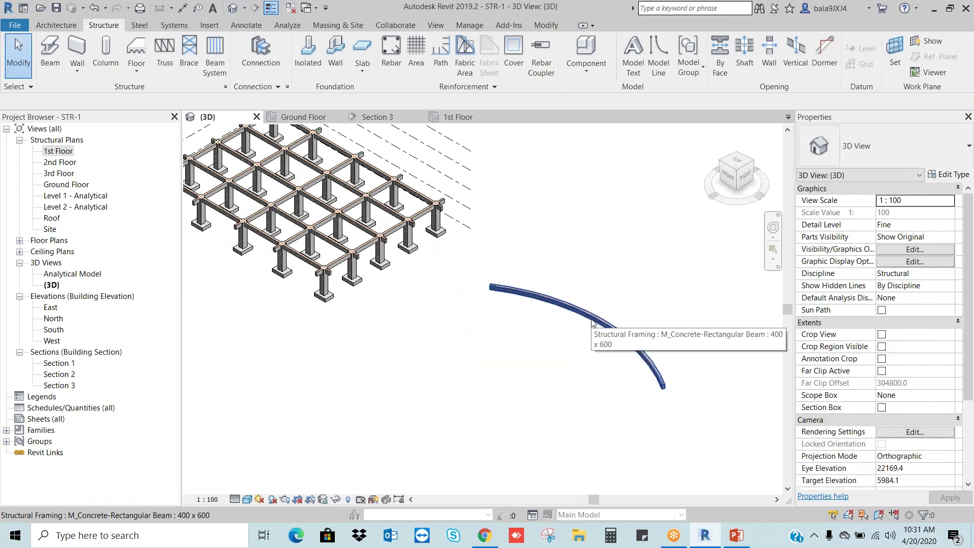
left_click(592, 323)
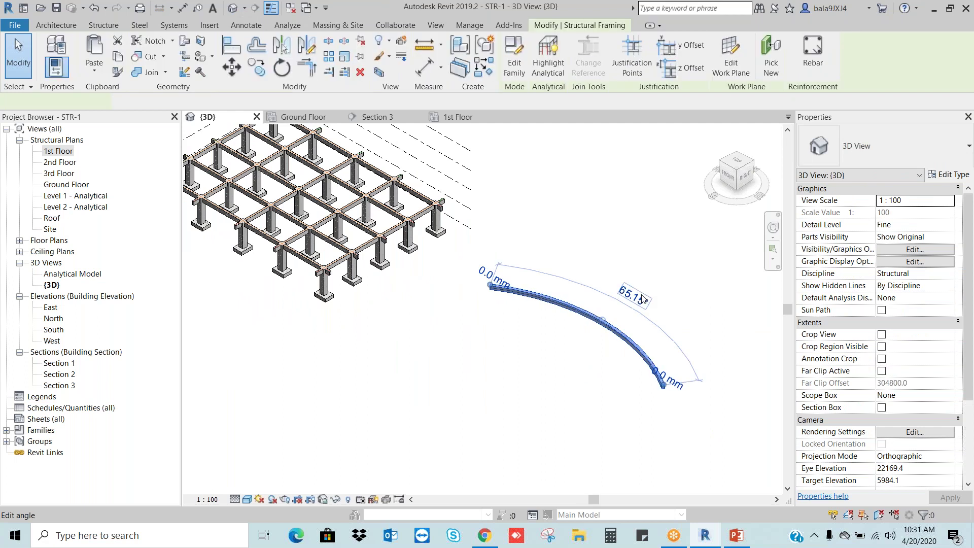
key("Escape")
- Reopen the 1st Floor structural plan and delete the curved trial beam
double_click(63, 151)
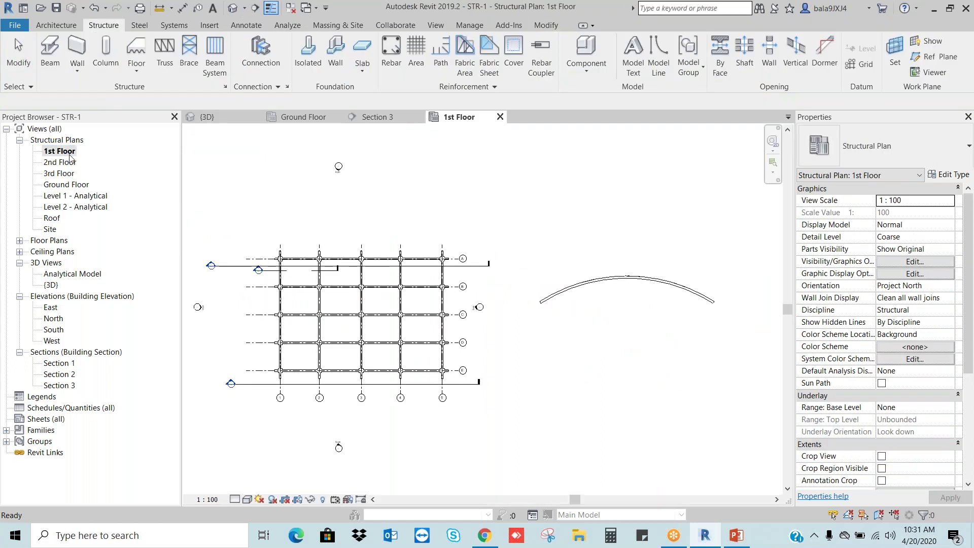
left_click(625, 280)
key("Delete")
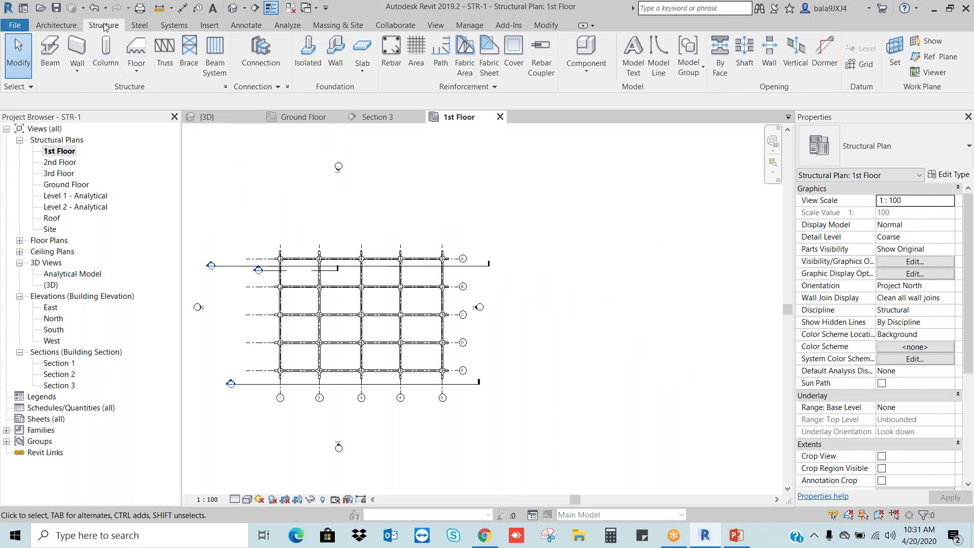
- Draw two straight 400 x 600 beams crossing at right angles in the empty area beyond grid 5
left_click(50, 53)
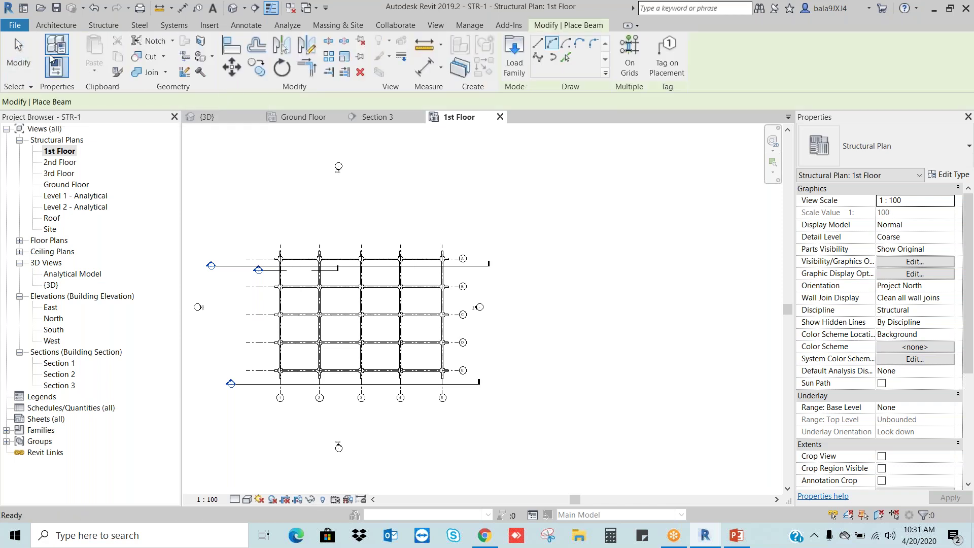
left_click(893, 149)
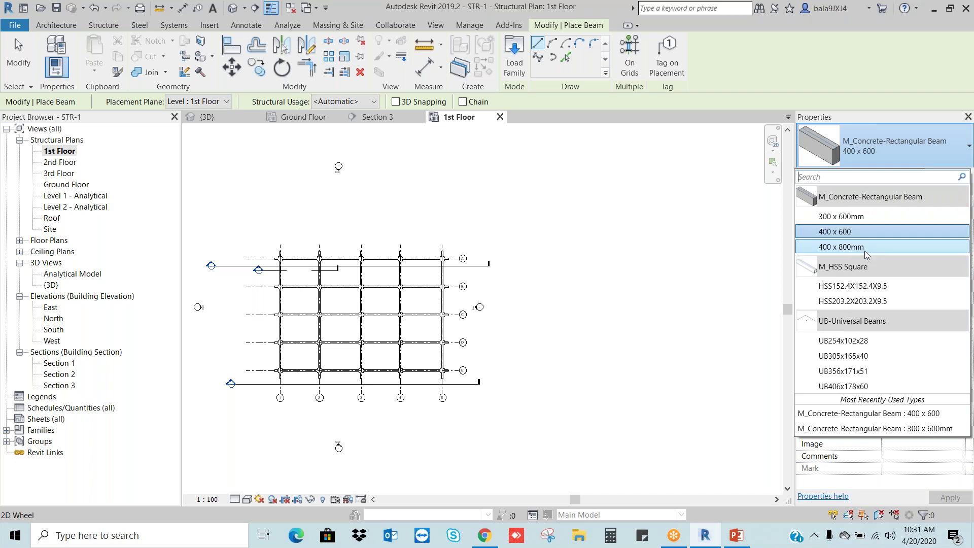
left_click(834, 234)
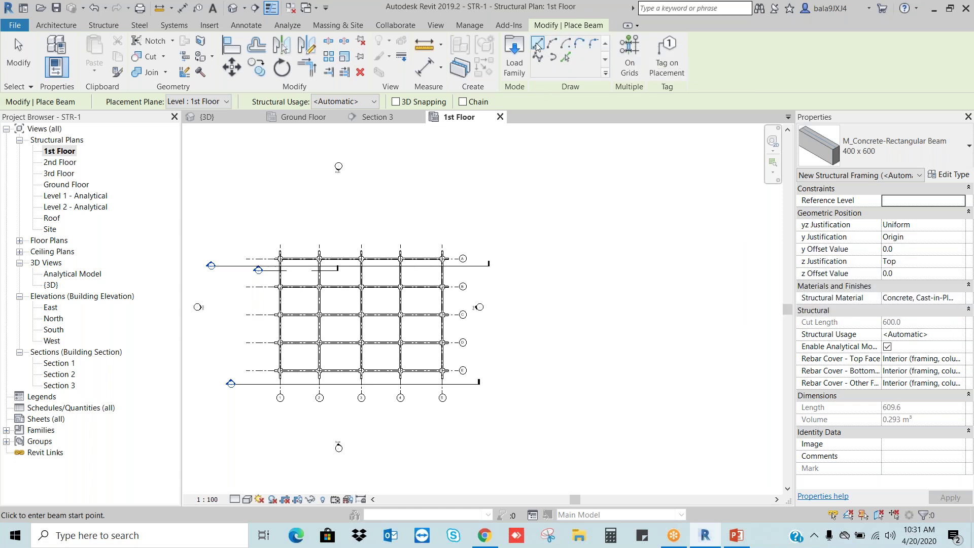
left_click(543, 370)
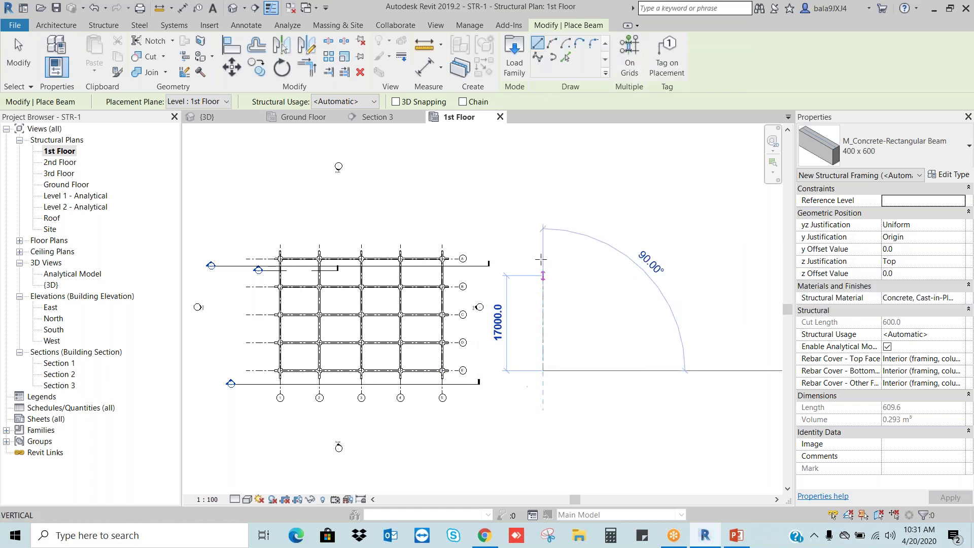
left_click(543, 265)
left_click(526, 279)
left_click(626, 279)
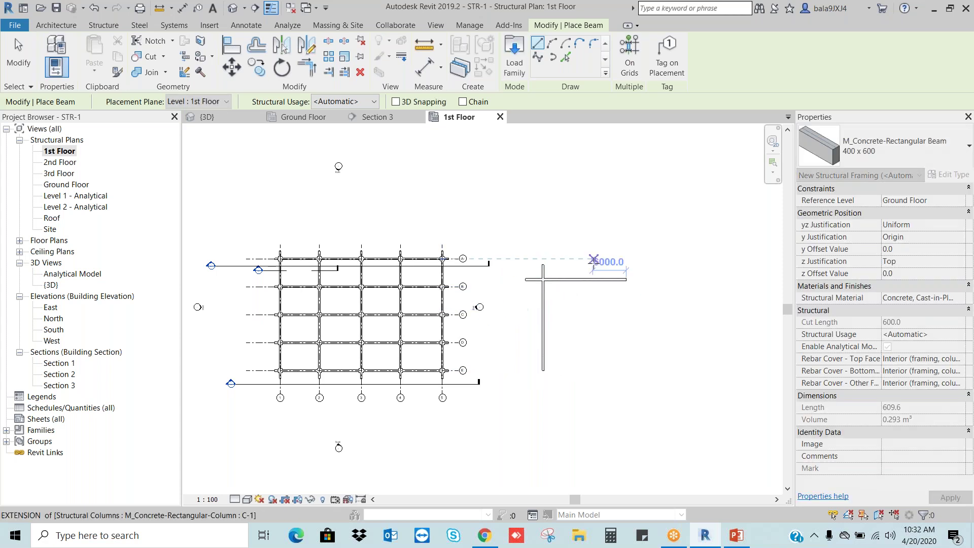
- Add a second vertical and a second horizontal 400 x 600 beam that complete a crossing rectangular frame beyond grid 5
left_click(593, 260)
left_click(592, 370)
left_click(524, 348)
left_click(649, 349)
key("Escape")
key("Escape")
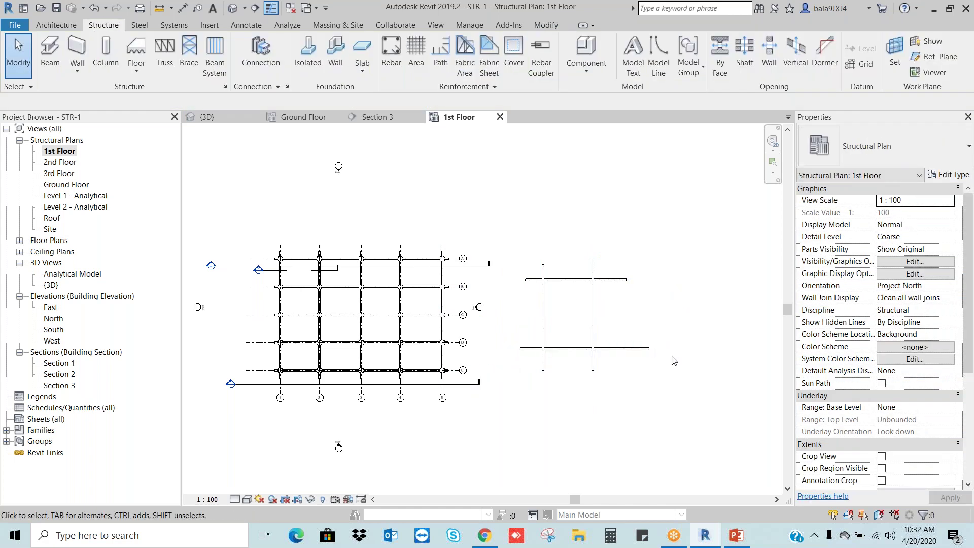
- Check the four crossing trial beams in the 3D view and delete them together
left_click(232, 8)
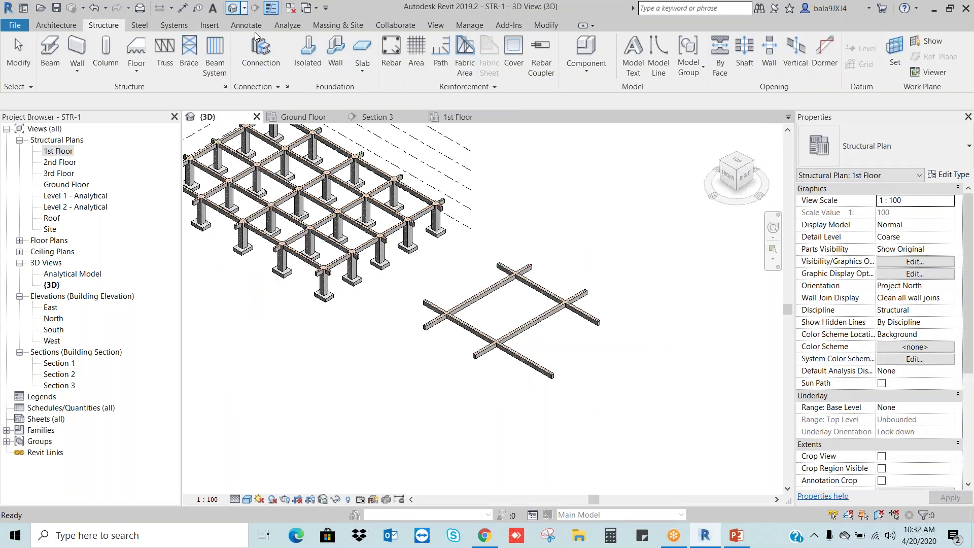
scroll(513, 311, "up", 3)
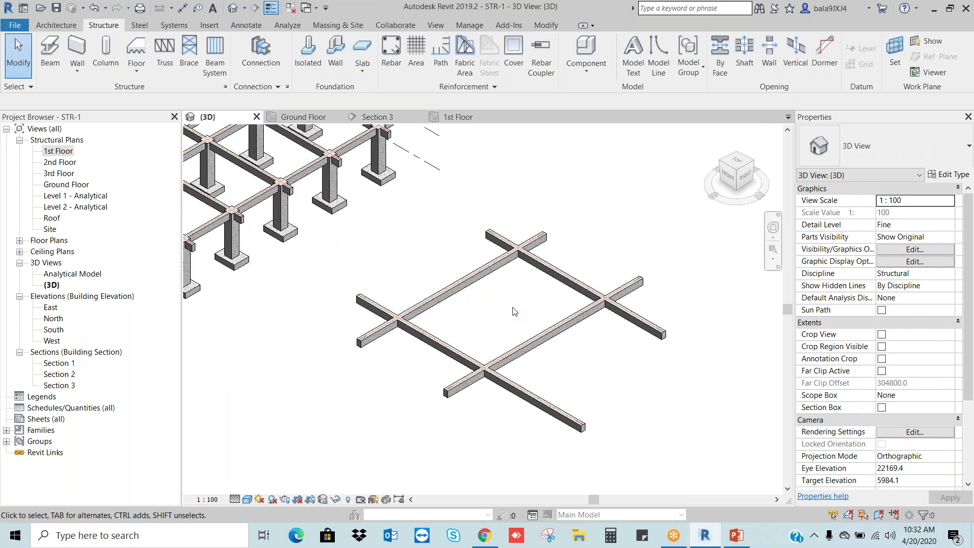
scroll(514, 311, "down", 5)
left_click_drag(591, 349, 470, 281)
key("Delete")
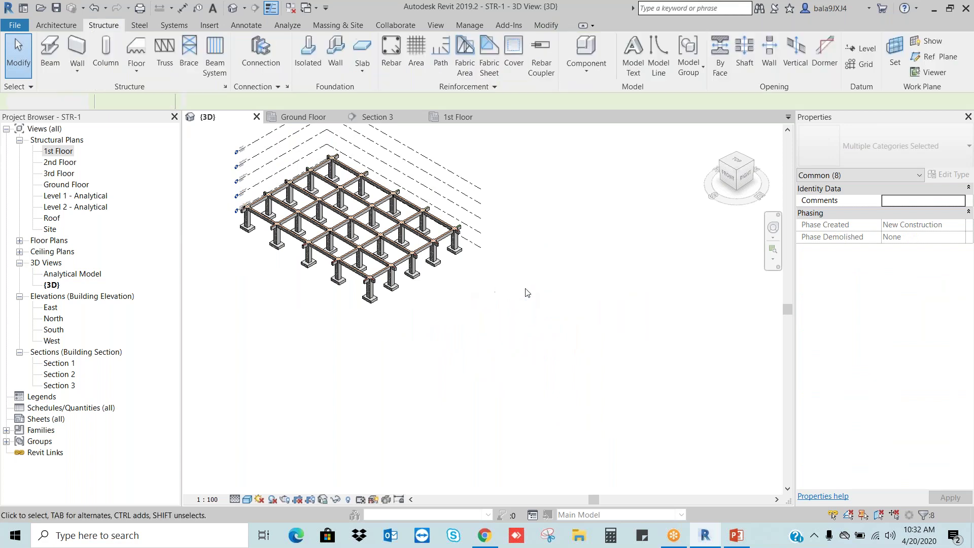
key("a")
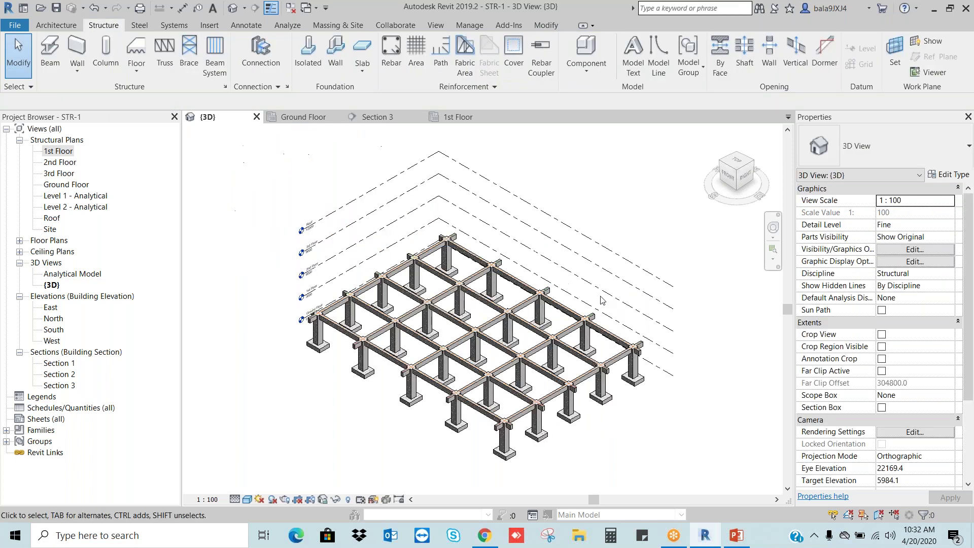
- Return to the 1st Floor structural plan, save the project and close all other open views
double_click(59, 152)
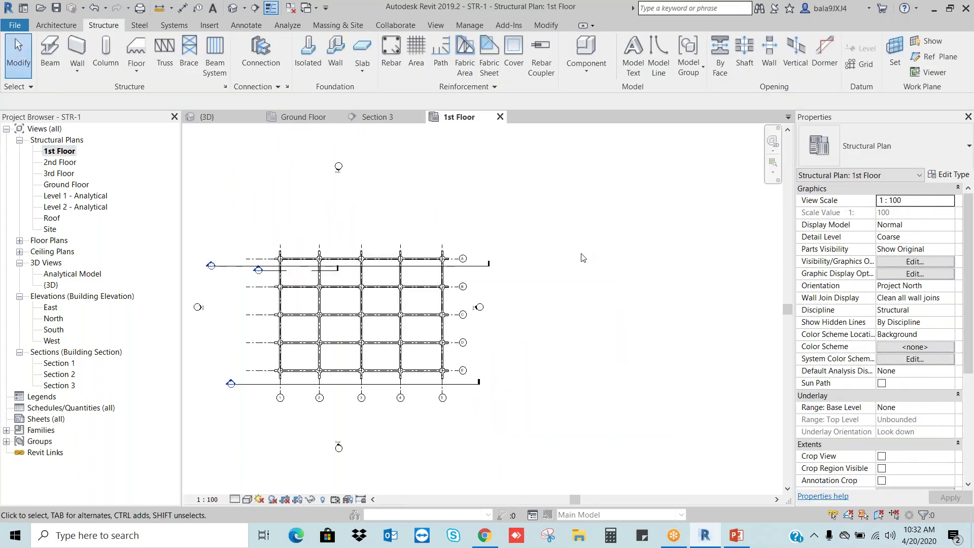
key("z")
key("a")
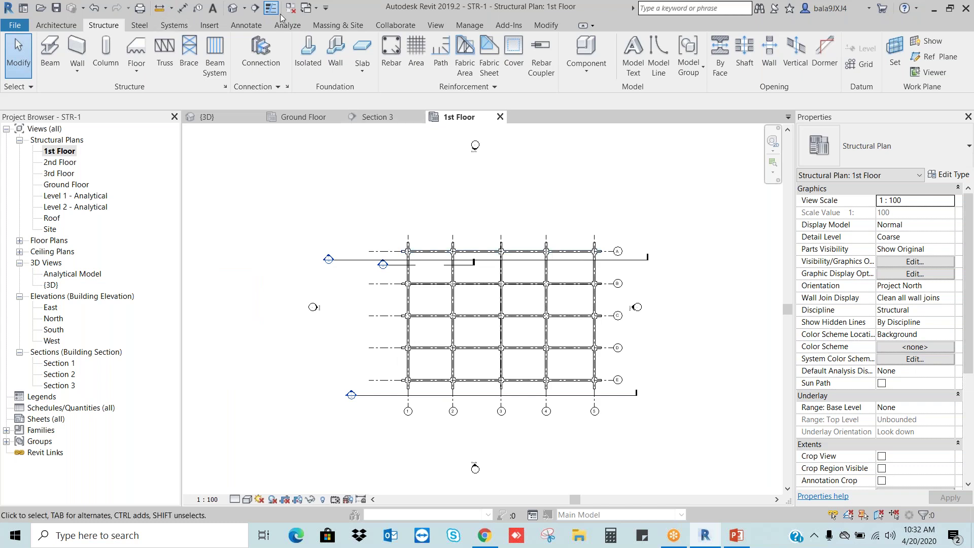
left_click(55, 9)
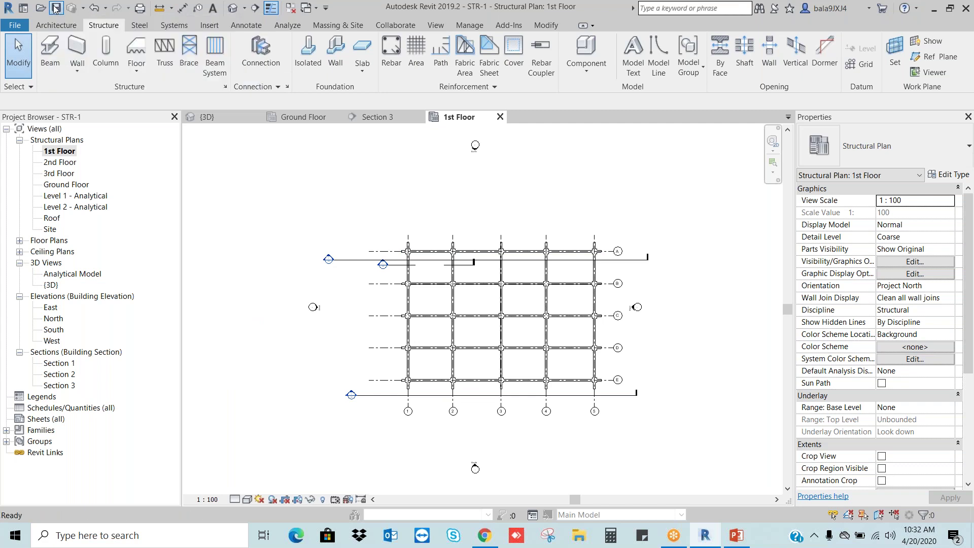
left_click(289, 8)
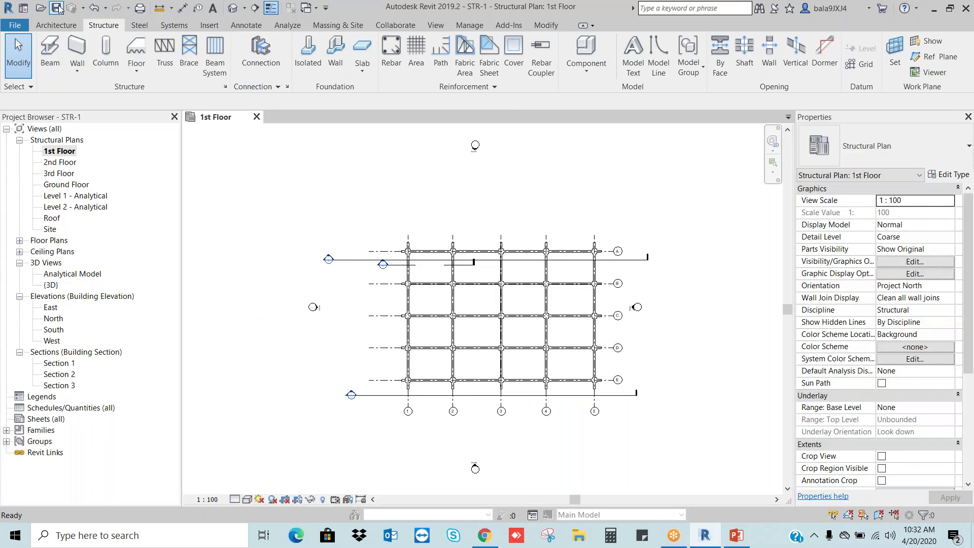
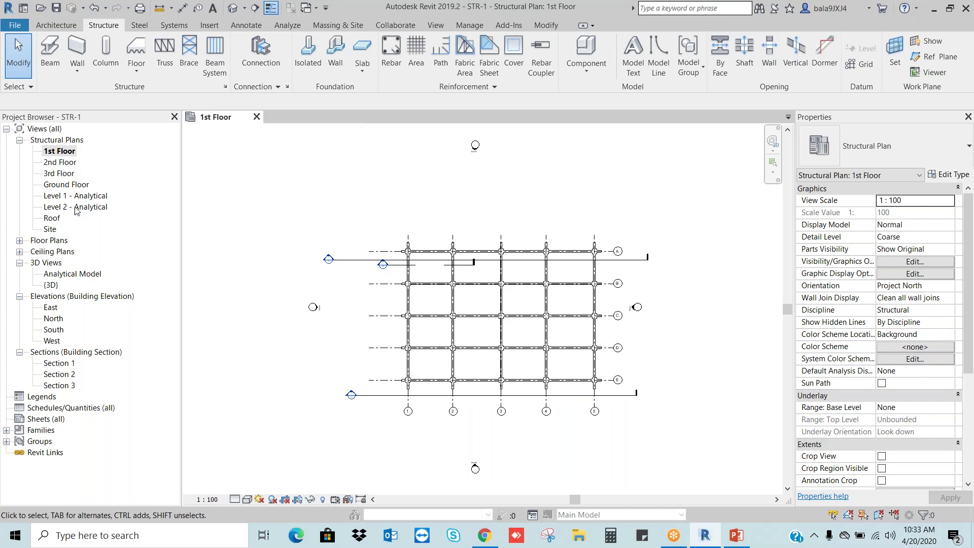
- Open the South elevation and examine the beams and columns against the floor levels from Ground Floor to Roof
double_click(53, 330)
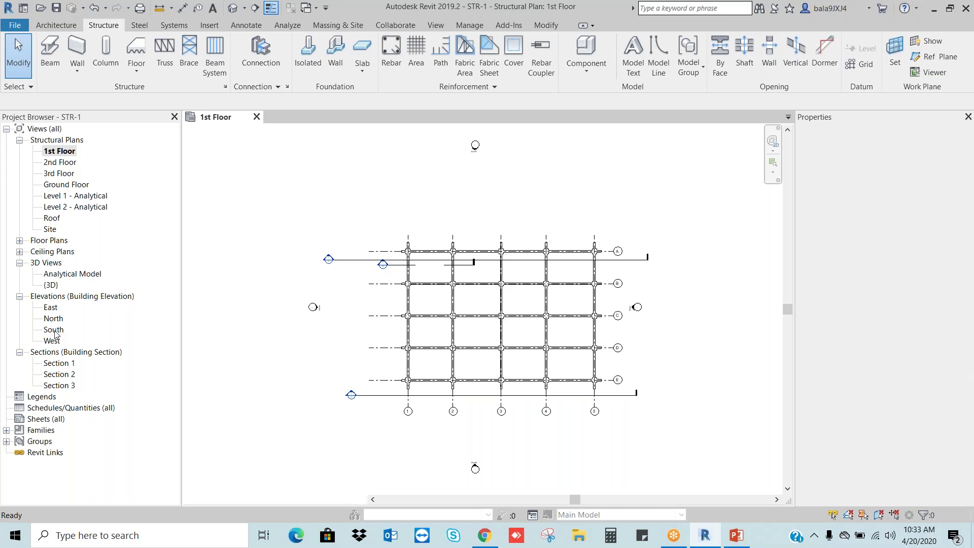
scroll(715, 245, "up", 3)
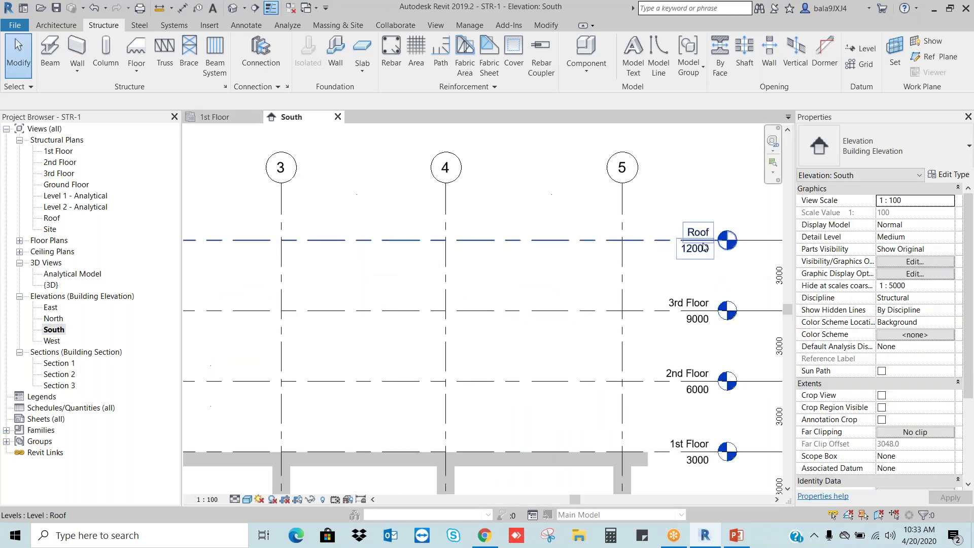
scroll(700, 284, "down", 1)
middle_click_drag(695, 315, 661, 244)
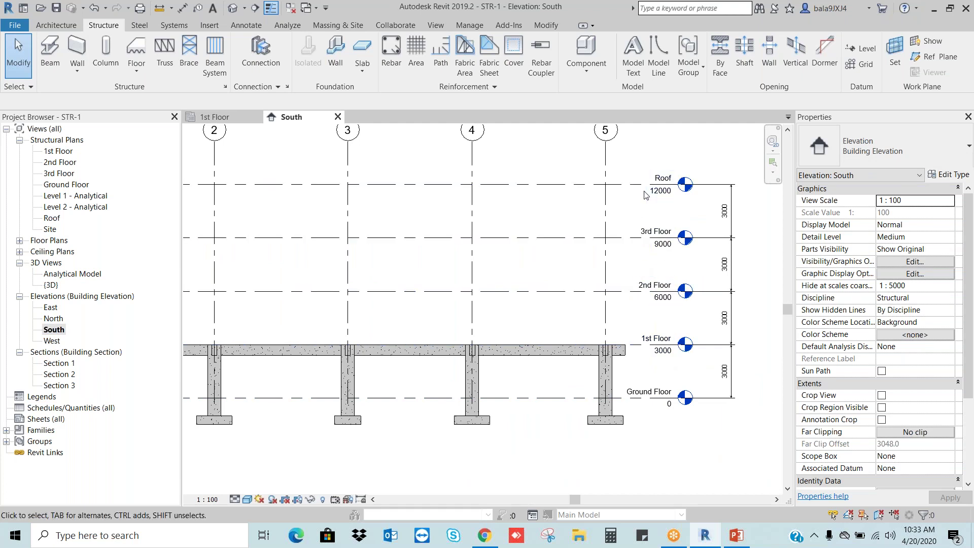
key("z")
key("f")
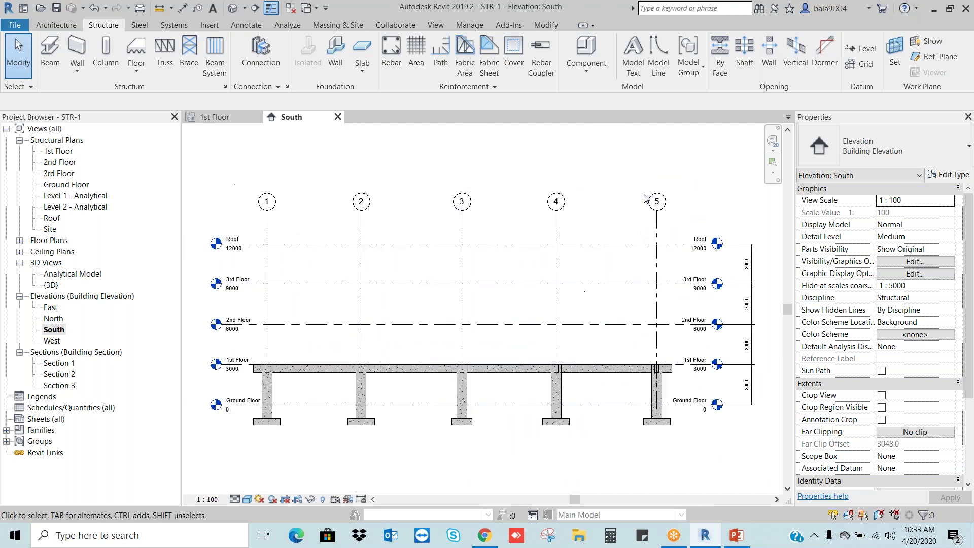
- Close the inactive views, keeping the South elevation, and then close the STR-1 project
left_click(291, 8)
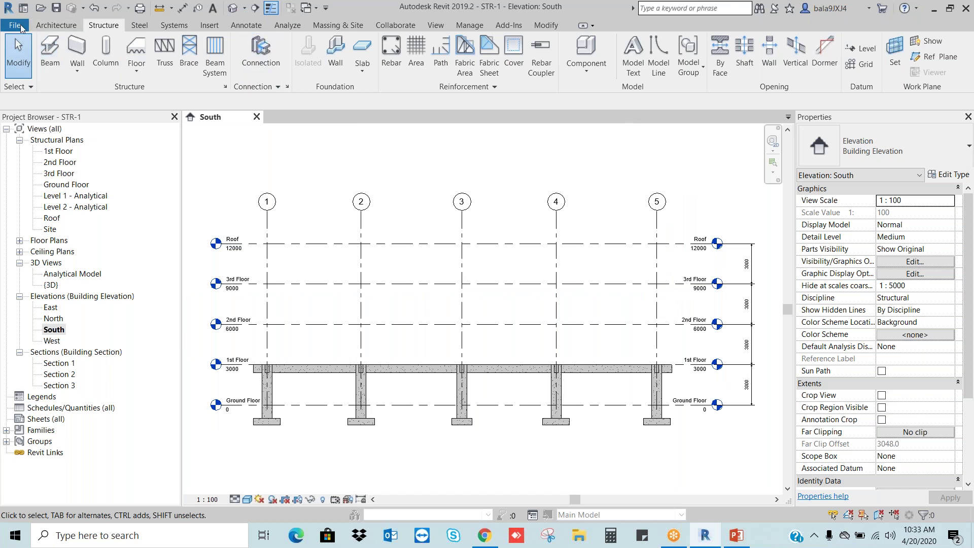
left_click(20, 25)
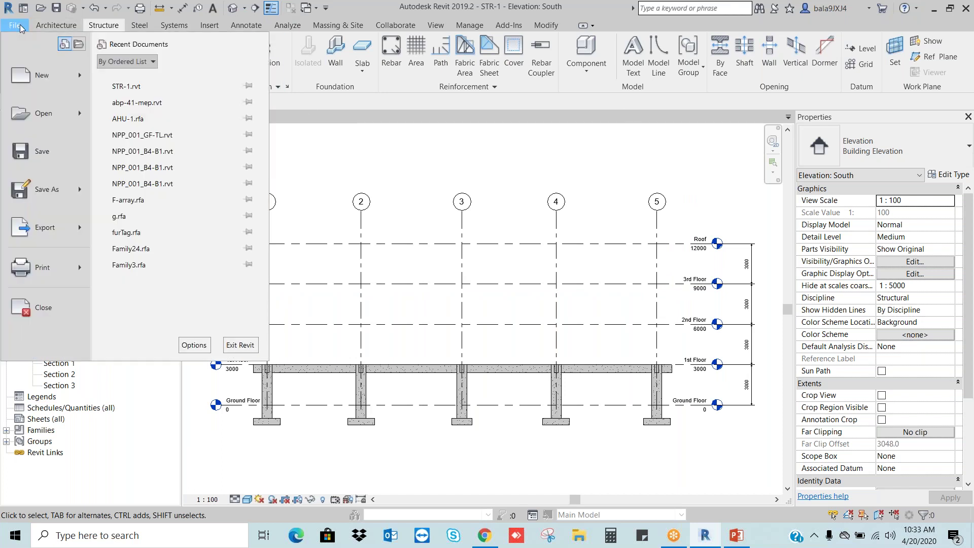
left_click(47, 305)
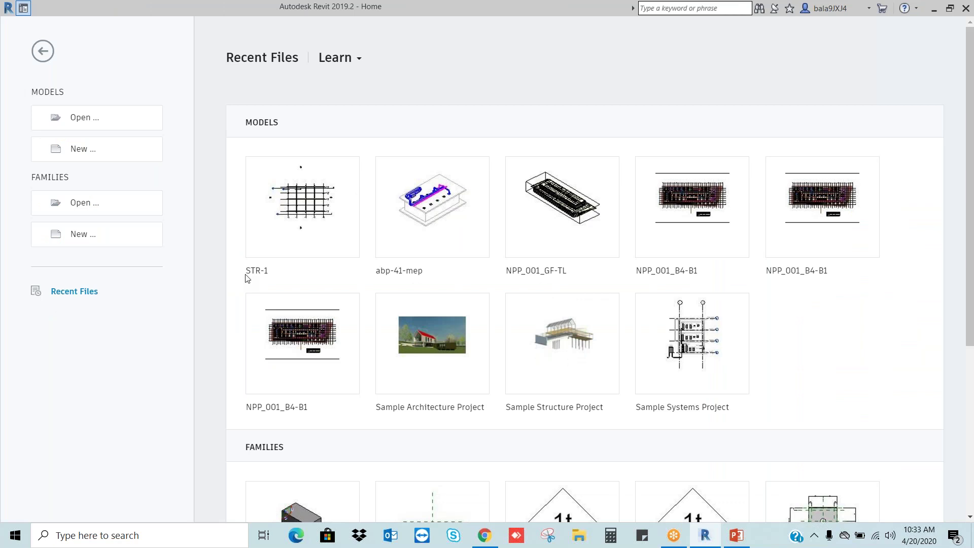
- Create a new project from the DefaultMetric template in the US Metric templates folder
left_click(79, 151)
left_click(564, 241)
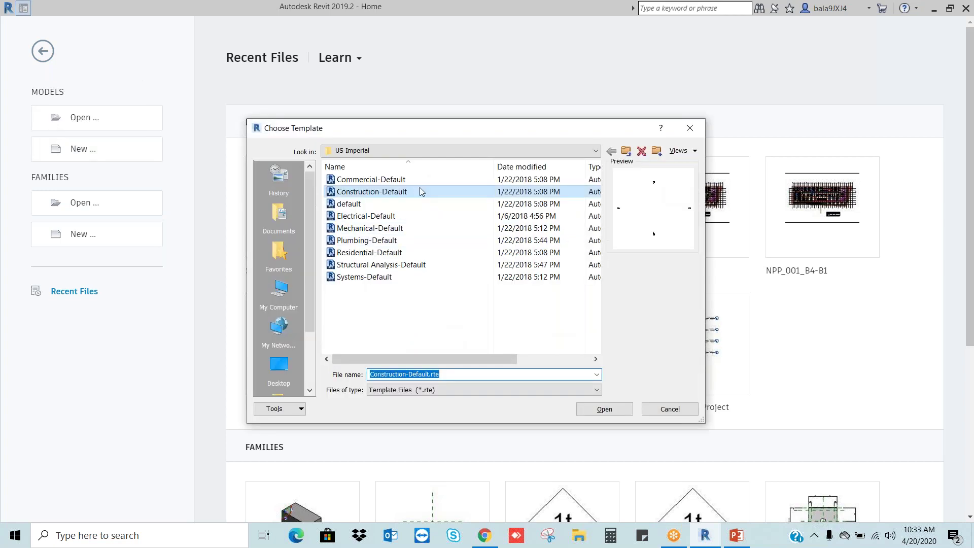
left_click(411, 152)
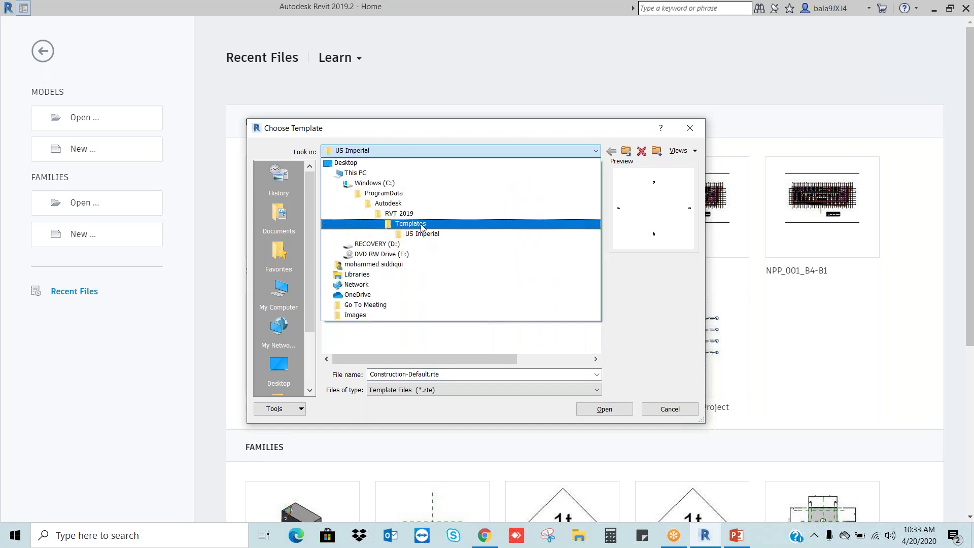
left_click(422, 226)
double_click(352, 208)
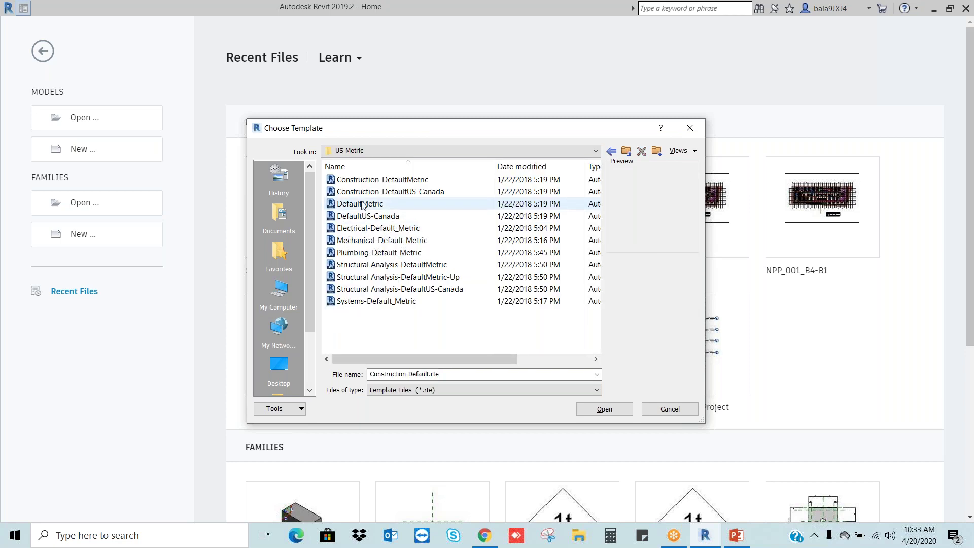
left_click(373, 205)
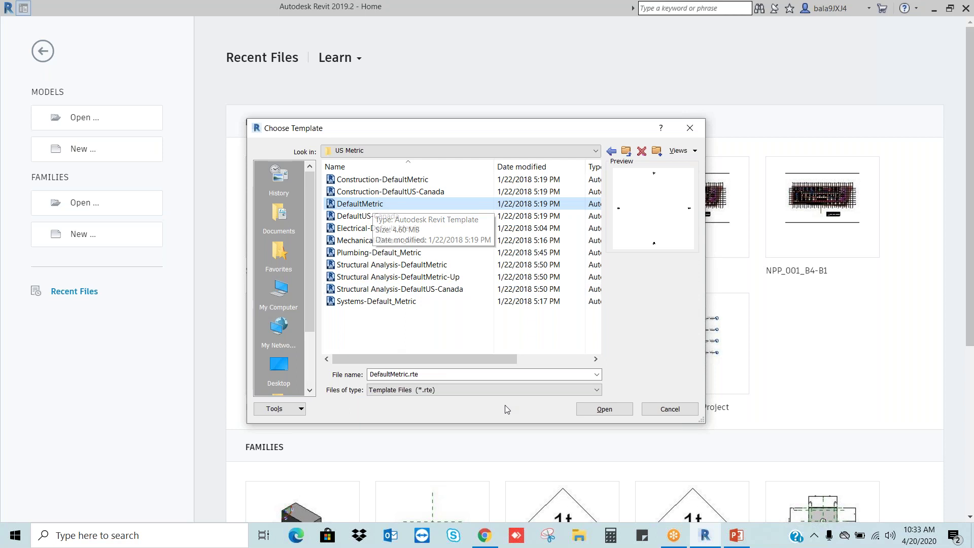
left_click(604, 409)
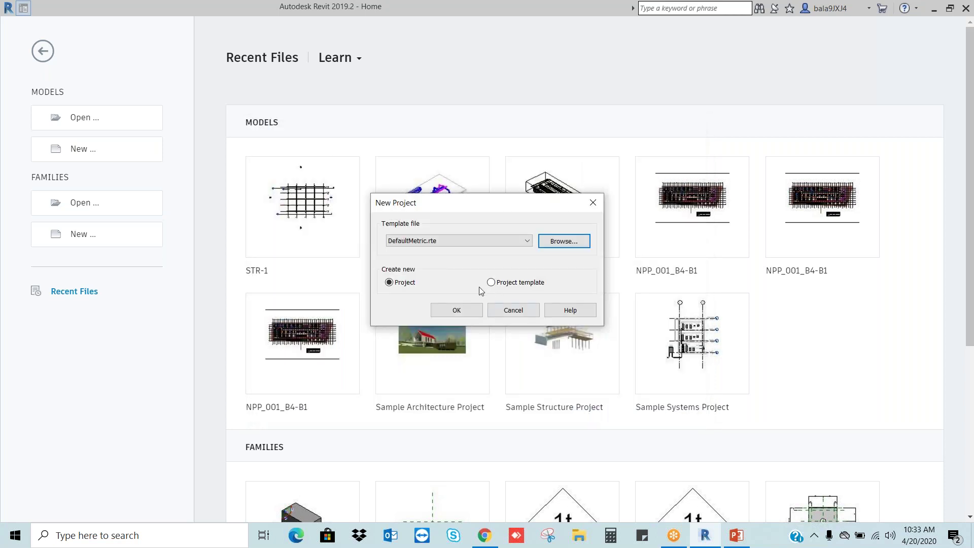
left_click(457, 310)
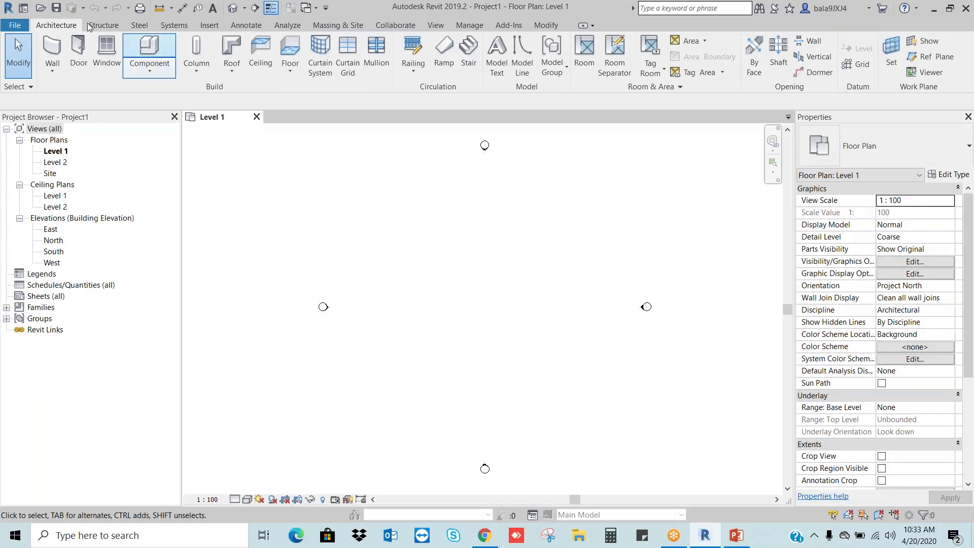
- Start saving the new project under another name and browse to the Training\NSL-Online folder on the C: drive
left_click(14, 26)
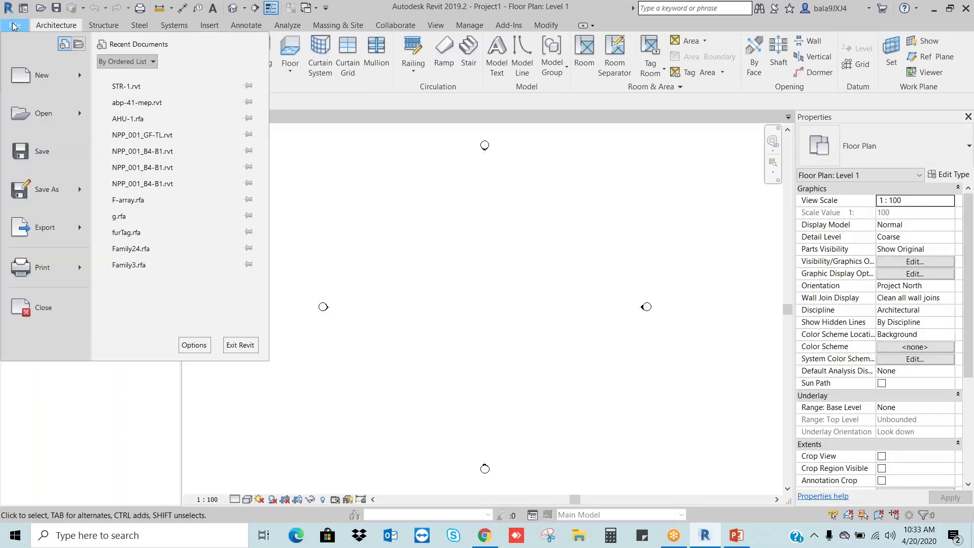
mouse_move(47, 196)
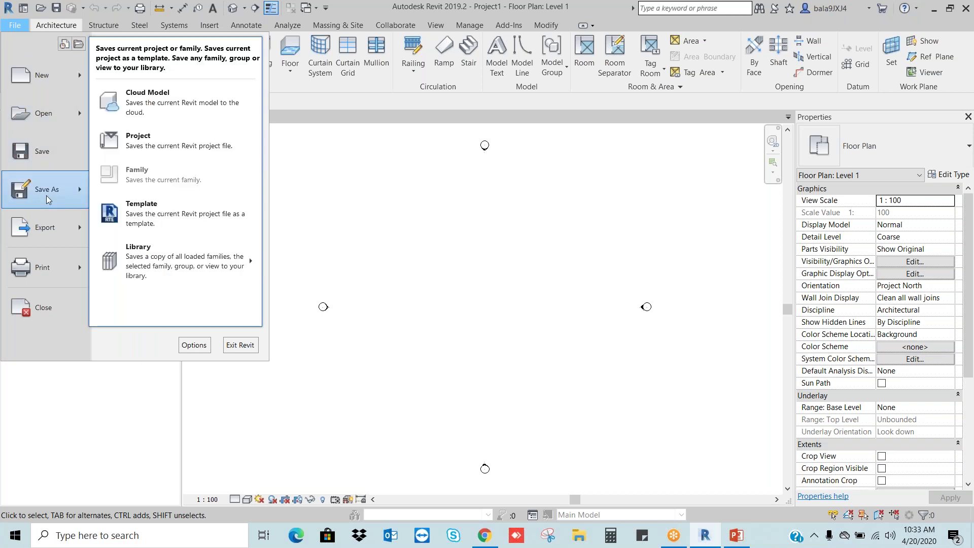
left_click(171, 150)
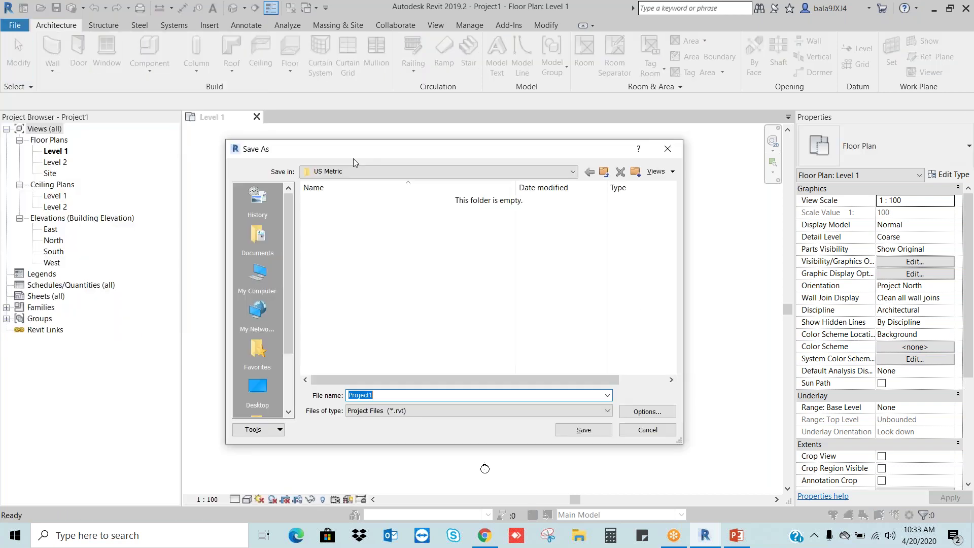
left_click(357, 171)
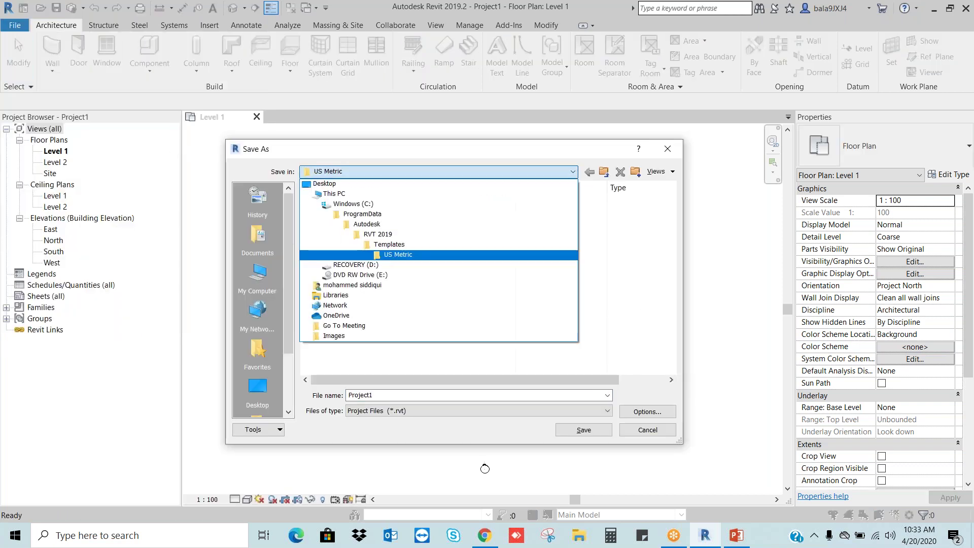
left_click(373, 213)
left_click(671, 352)
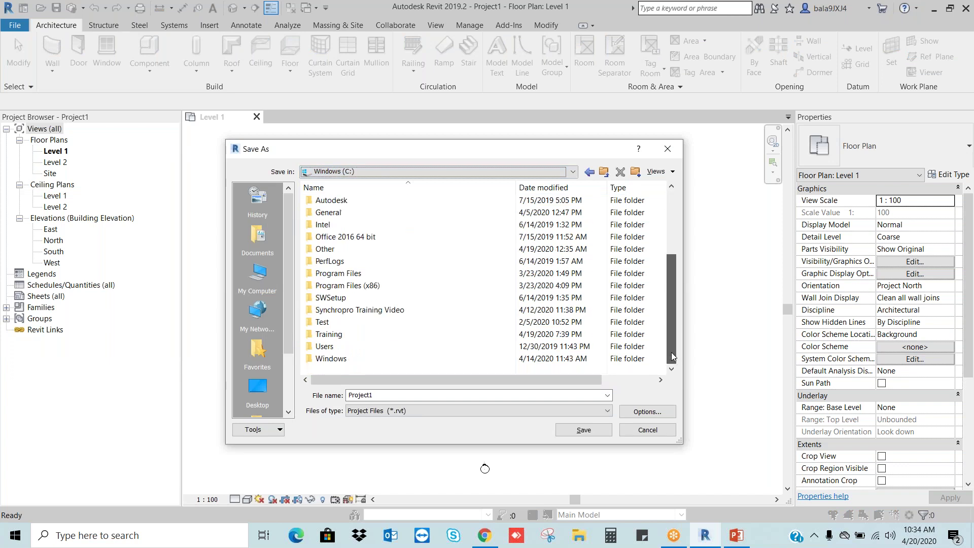
double_click(335, 335)
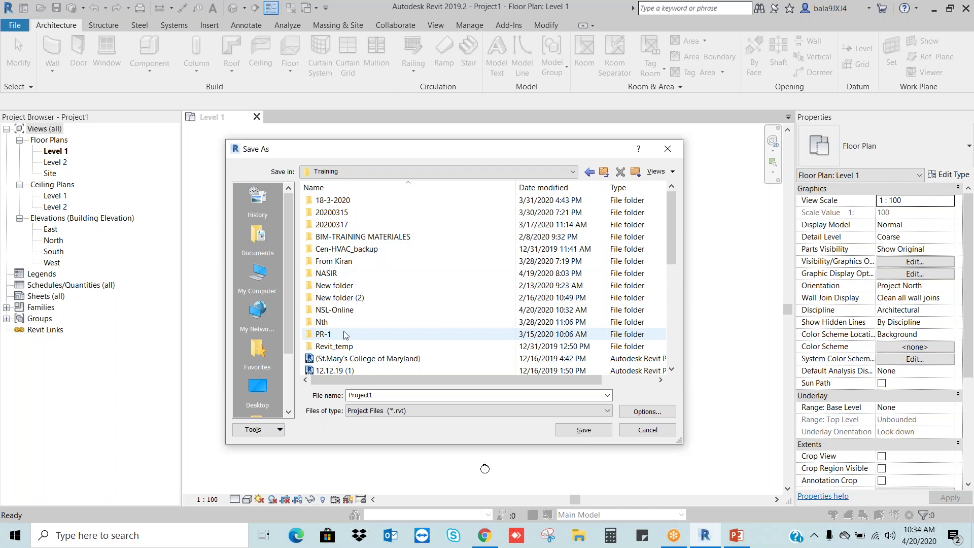
double_click(344, 313)
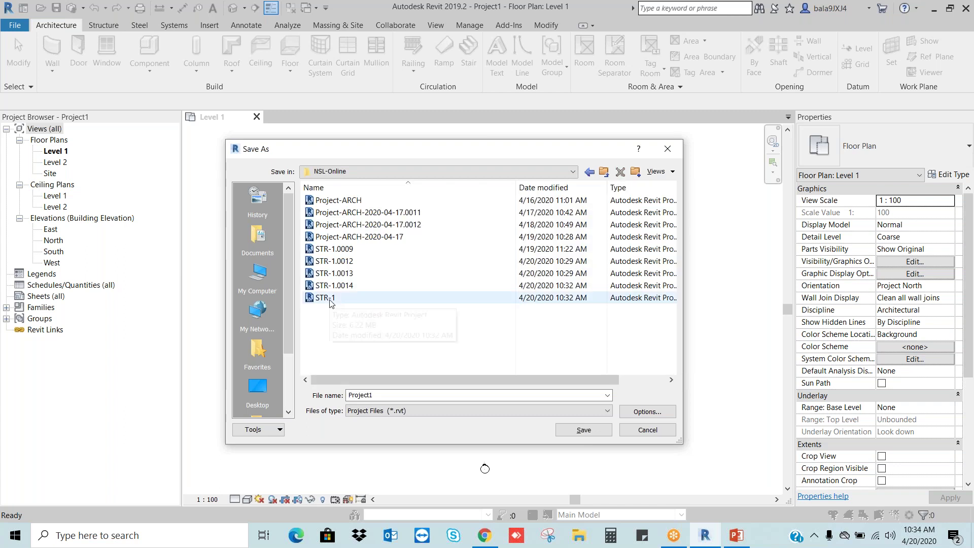
- Name the project file ARC-1, accept the file save options with a maximum of 2, and save it
double_click(394, 395)
type("ARC-1")
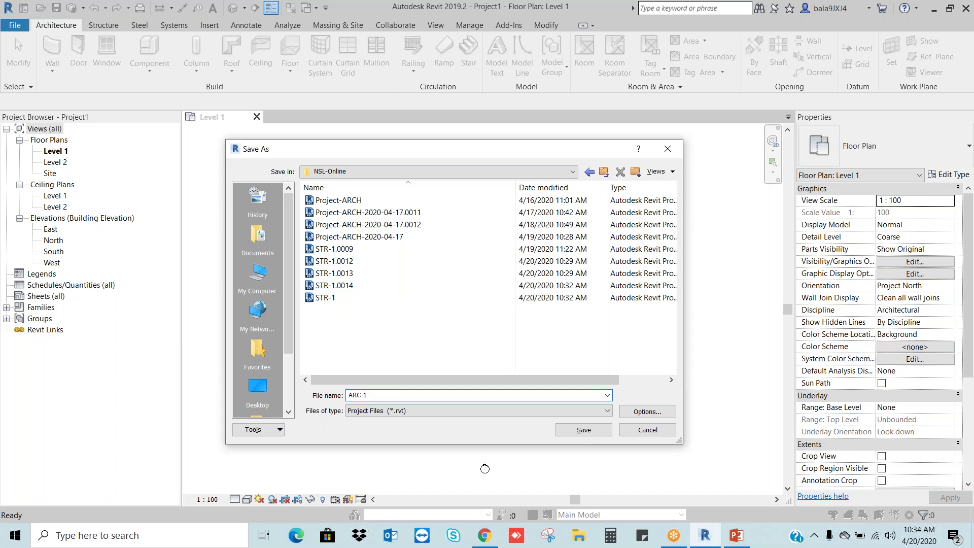
left_click(647, 411)
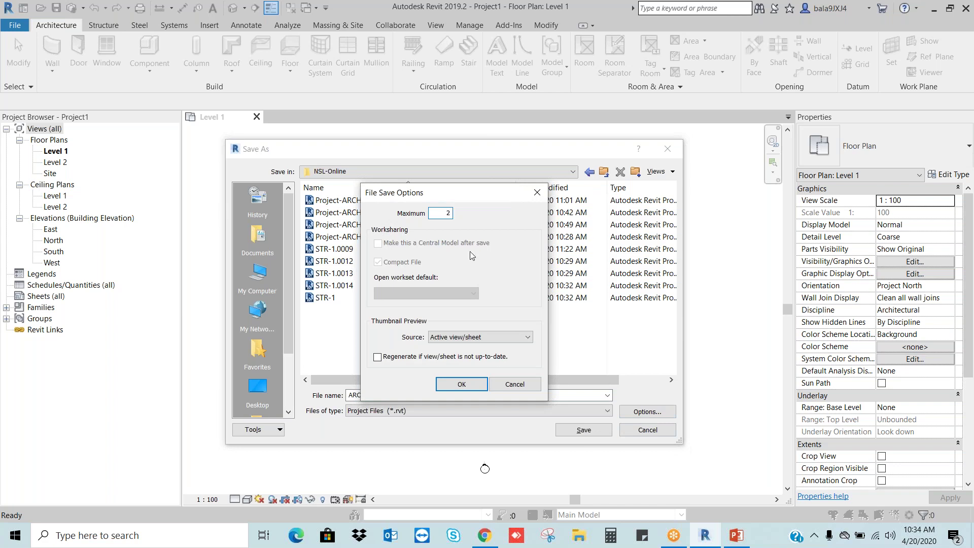
left_click(462, 384)
left_click(584, 430)
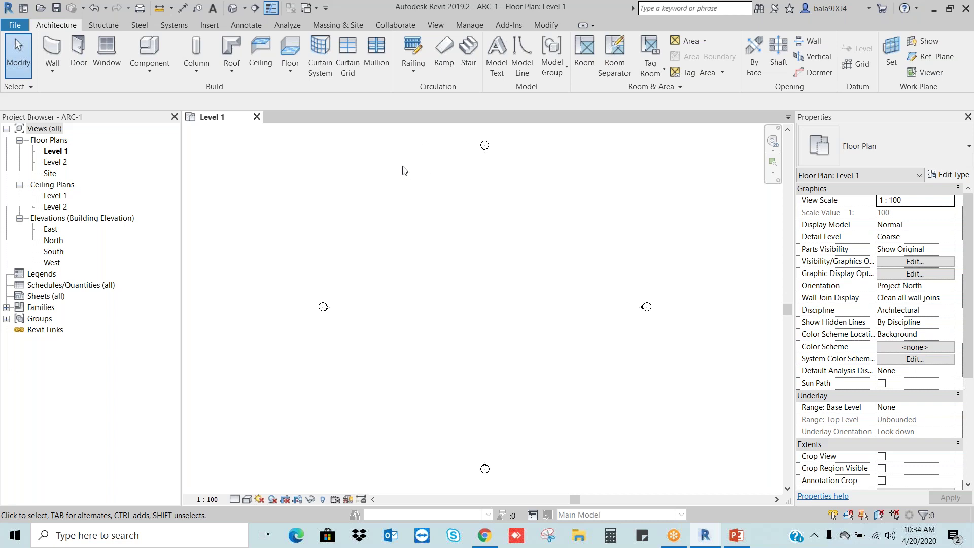
- Link the Revit model STR-1.rvt from the NSL-Online folder using Auto - Origin to Origin positioning
left_click(218, 26)
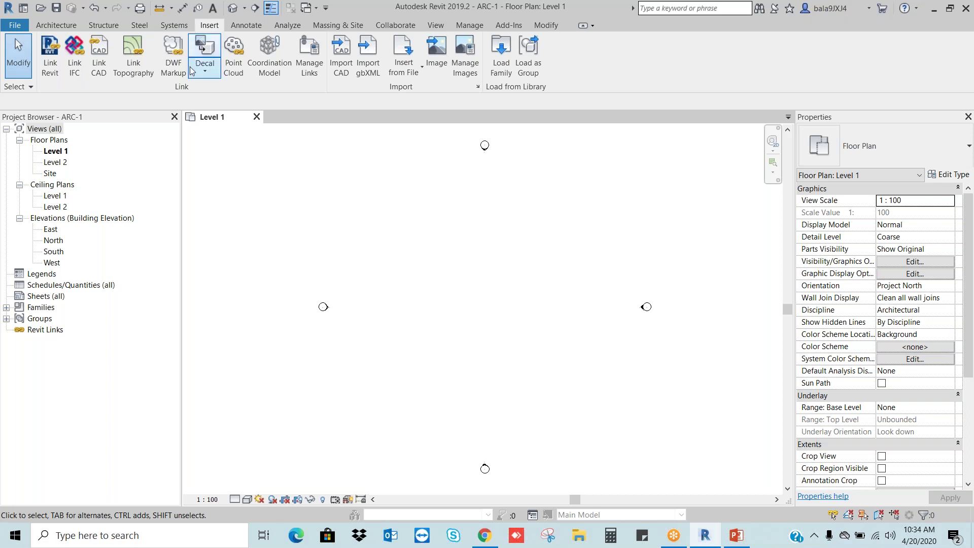
left_click(50, 66)
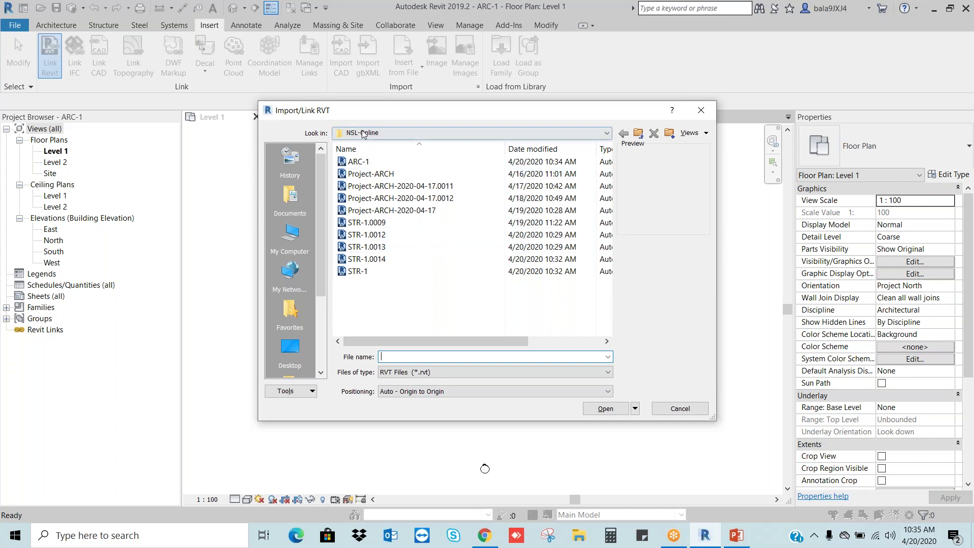
left_click(367, 273)
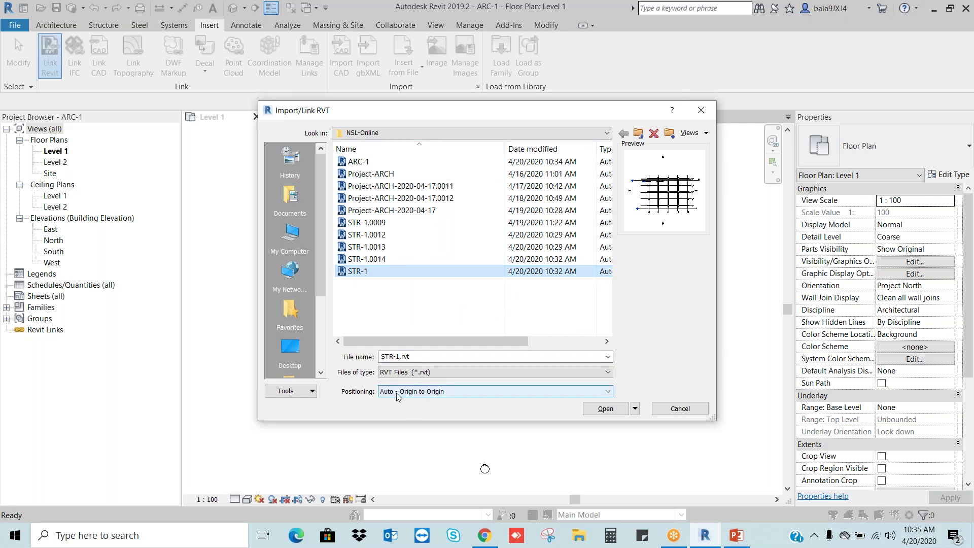
left_click(465, 396)
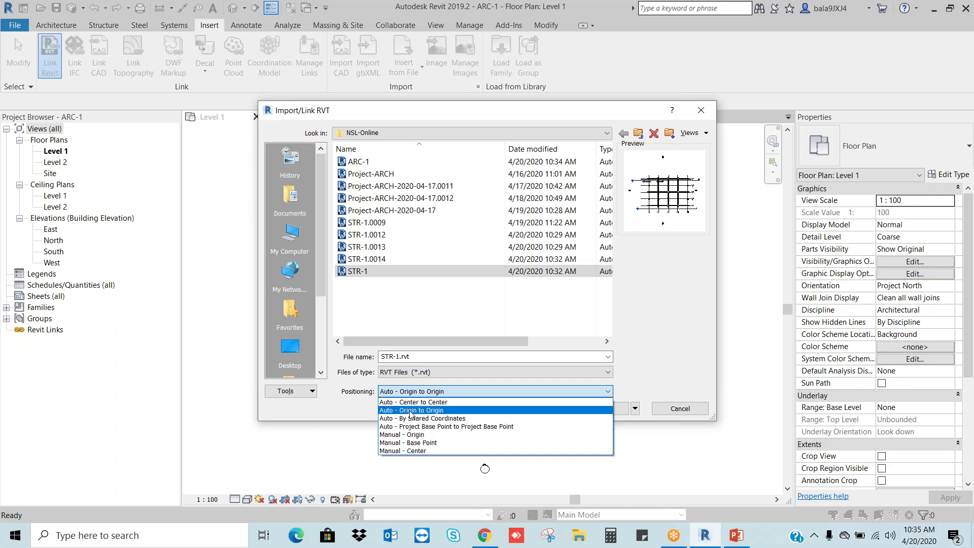
left_click(444, 411)
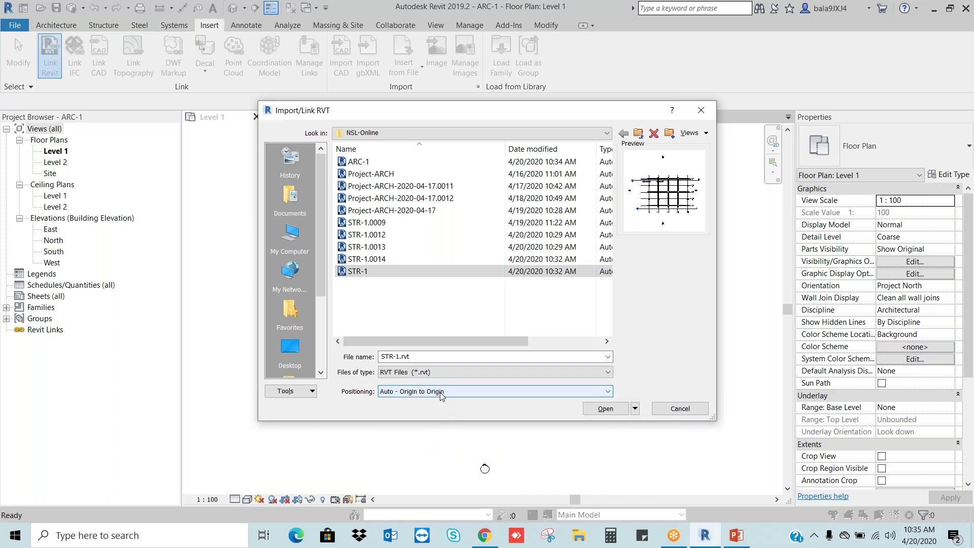
left_click(605, 409)
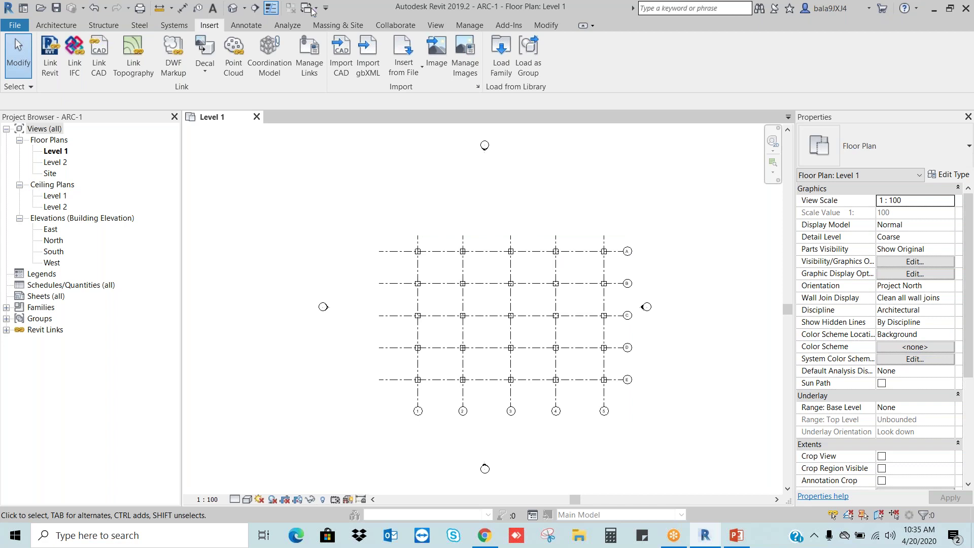
- Inspect the linked STR-1 structure in the default 3D view and in the South elevation
left_click(233, 8)
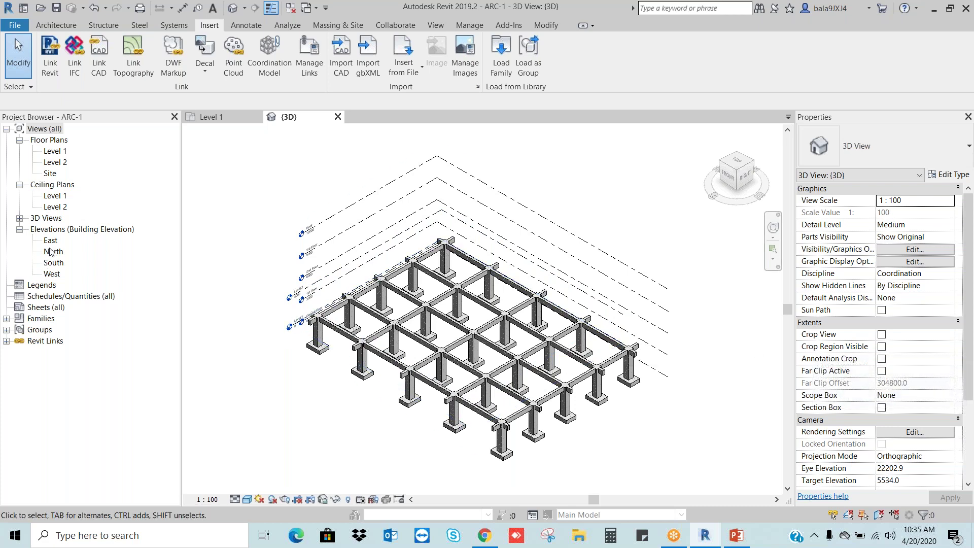
left_click(54, 262)
double_click(53, 262)
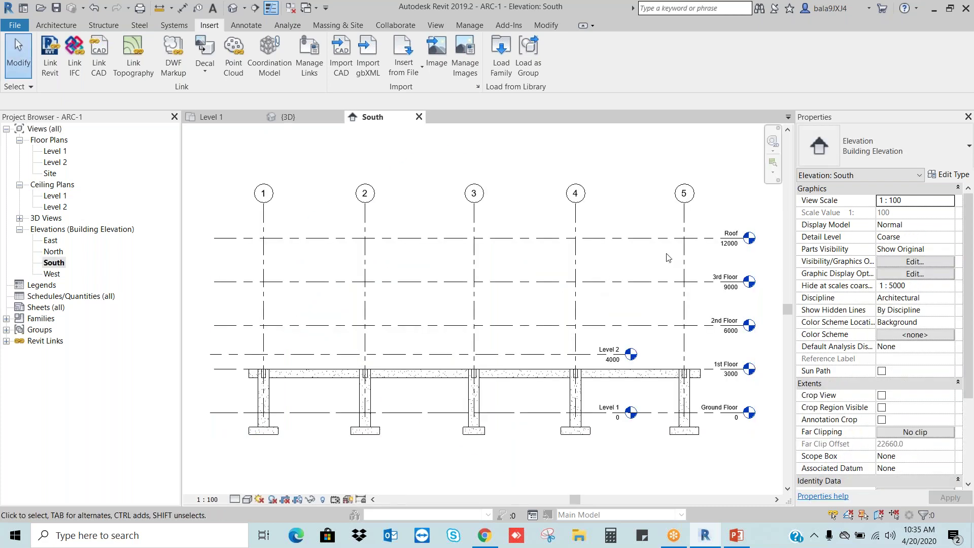
scroll(600, 214, "down", 2)
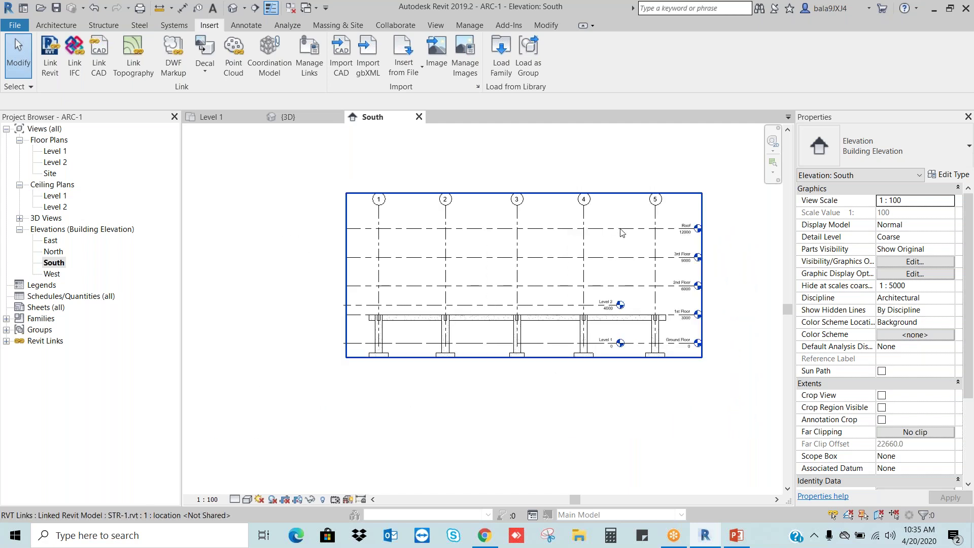
left_click(621, 228)
left_click(729, 278)
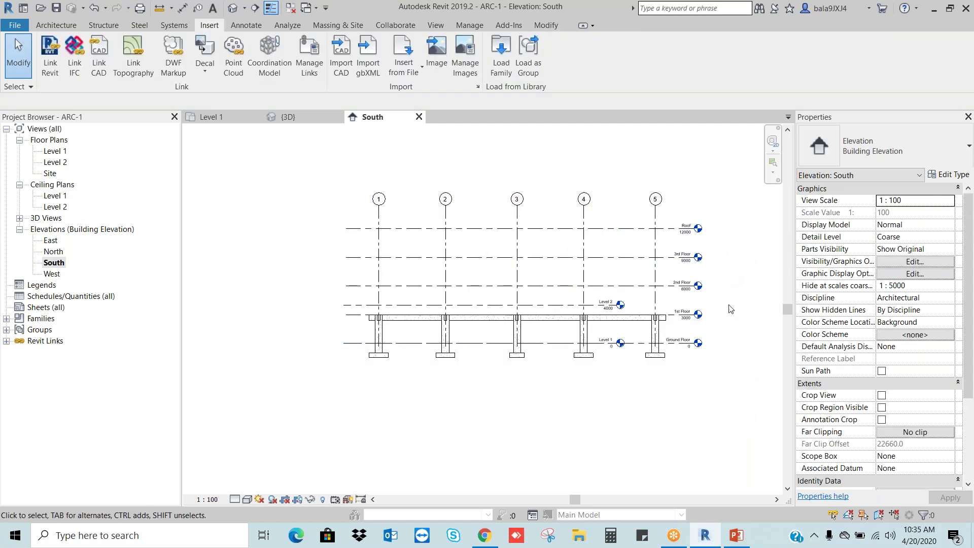
scroll(727, 322, "up", 2)
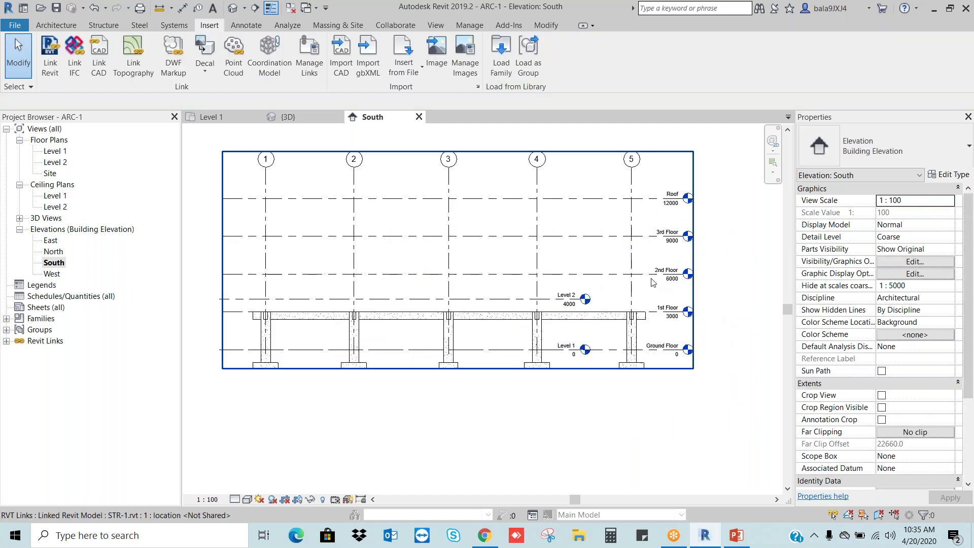
- Glance at the levels and grids slide in PowerPoint, return to Revit, and compare the linked STR-1 levels with Level 1 and Level 2
left_click(737, 537)
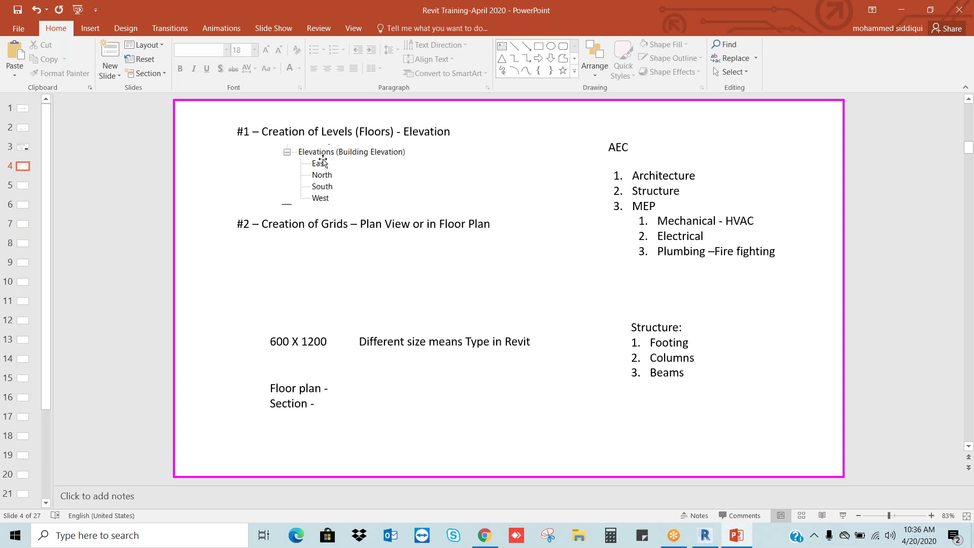
left_click(709, 538)
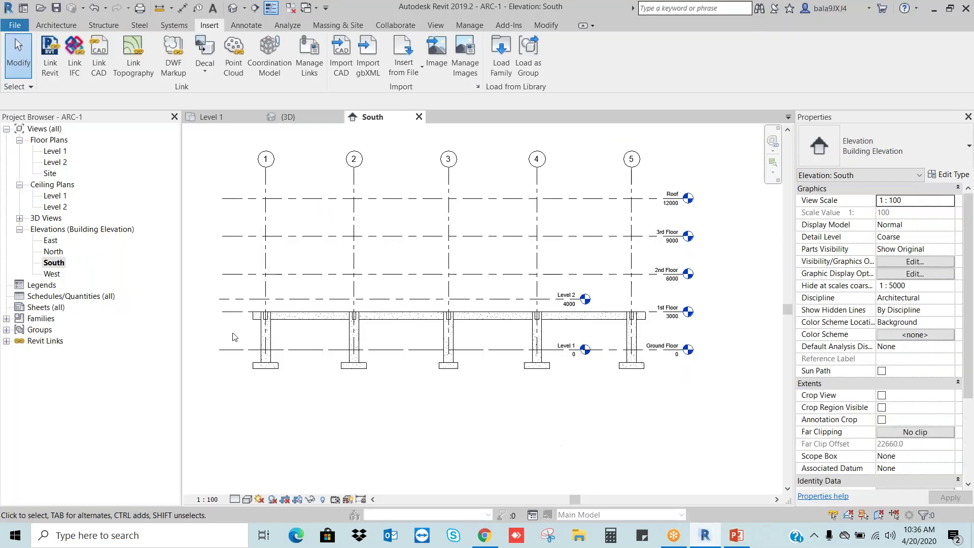
left_click(647, 203)
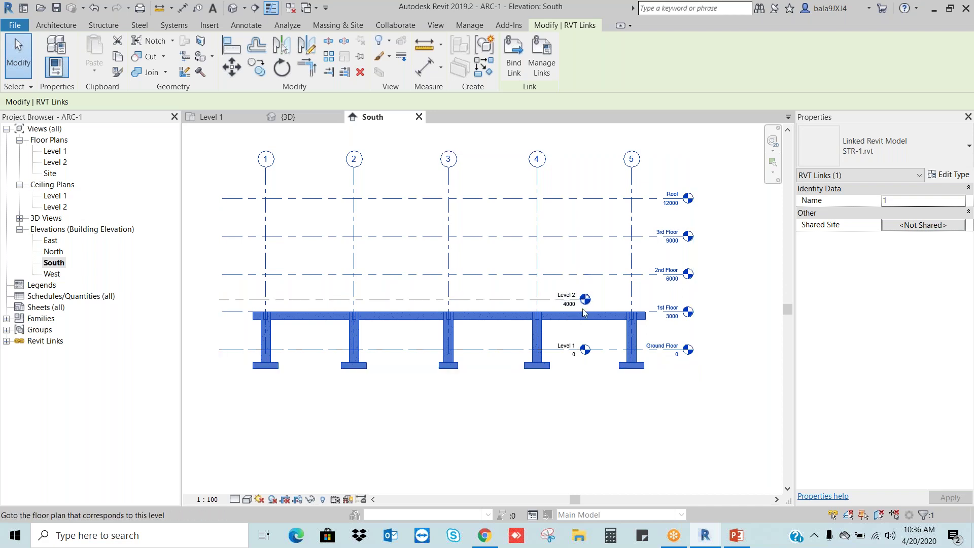
left_click(737, 412)
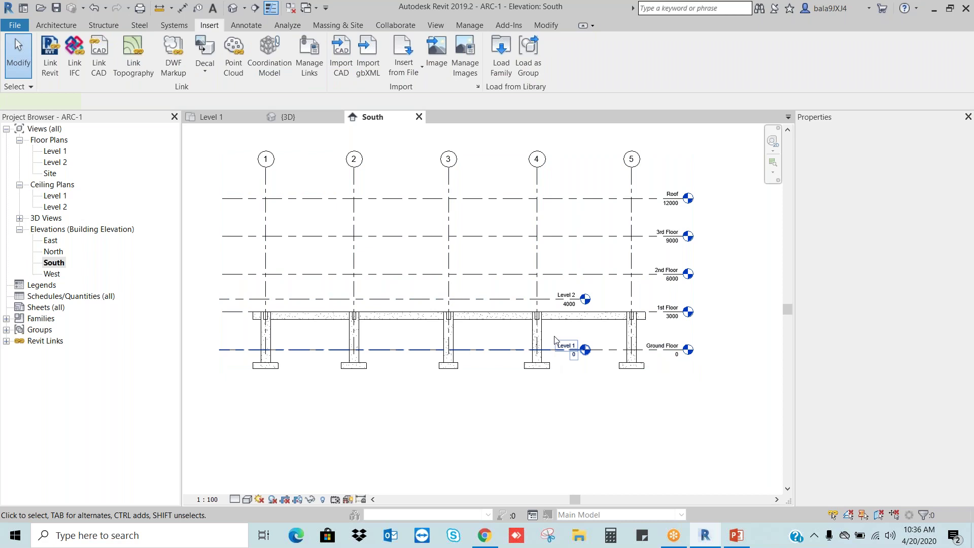
left_click(554, 341)
left_click(566, 296)
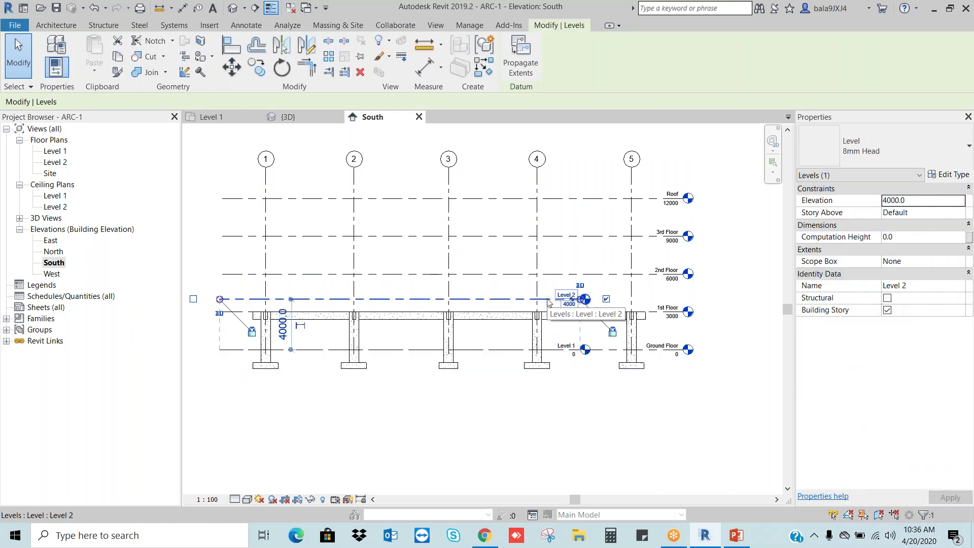
left_click(591, 427)
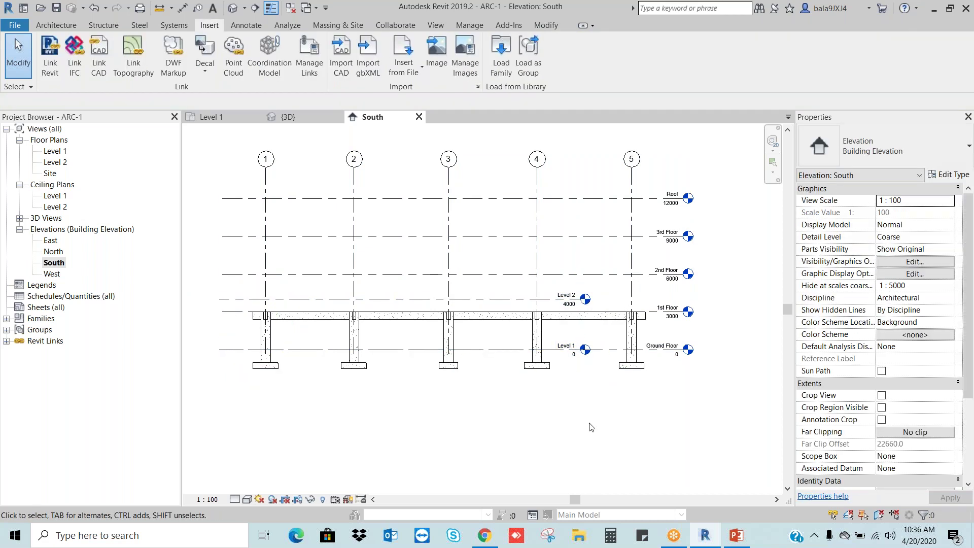
middle_click_drag(717, 399, 703, 399)
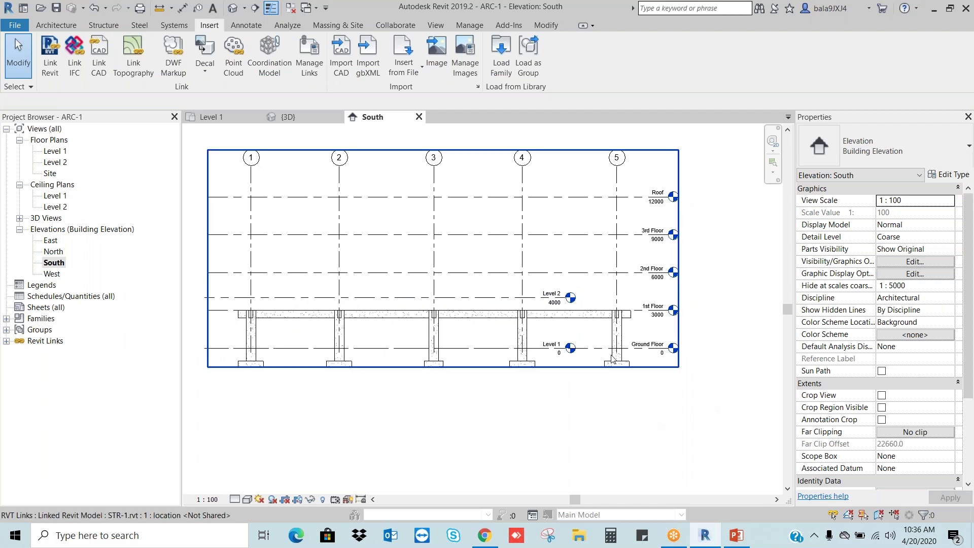
scroll(606, 360, "down", 1)
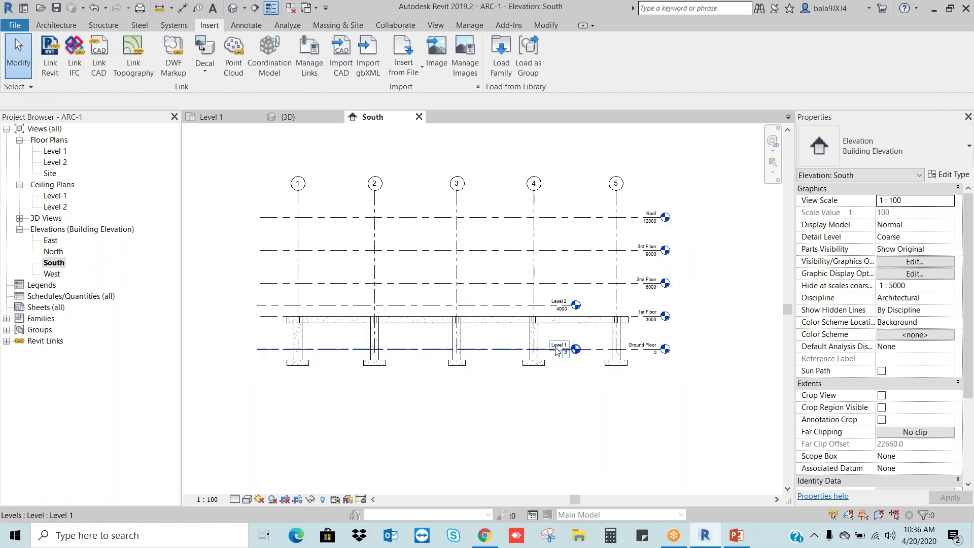
- Hide the linked STR-1.rvt model in the South elevation through its visibility and graphics overrides
left_click(609, 220)
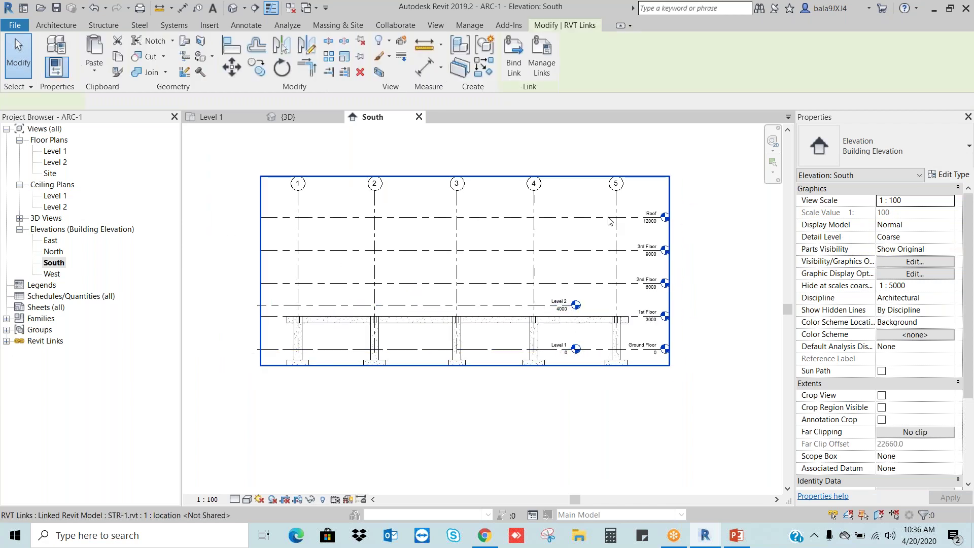
key("Escape")
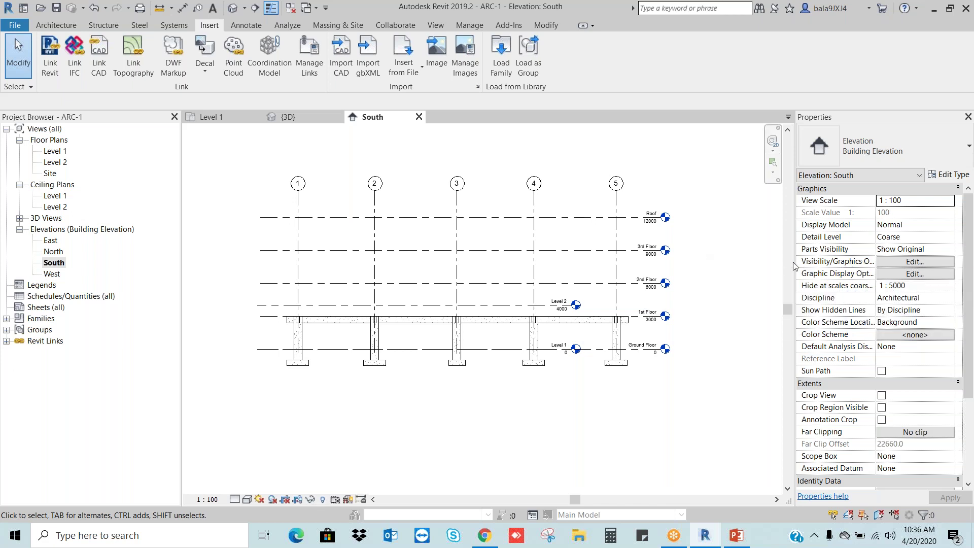
left_click_drag(793, 261, 772, 261)
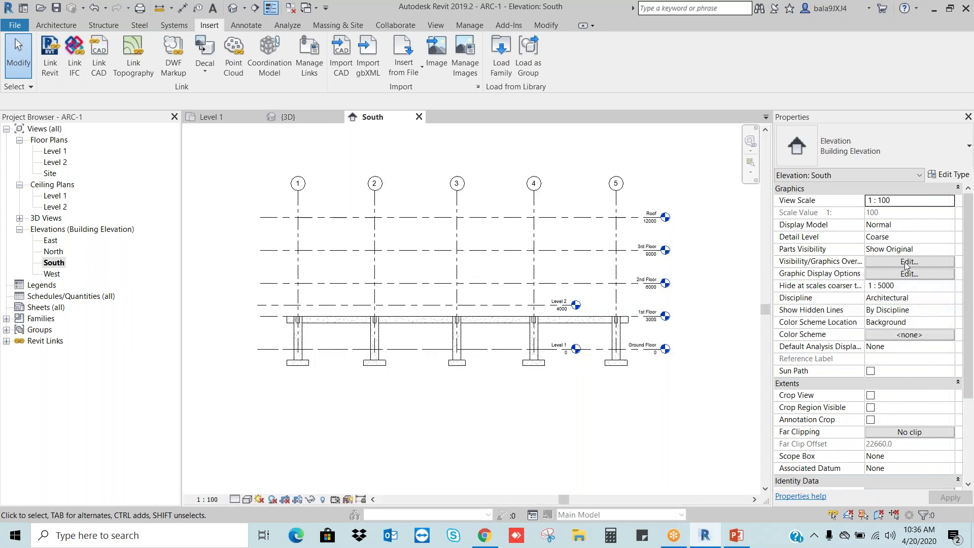
left_click(437, 26)
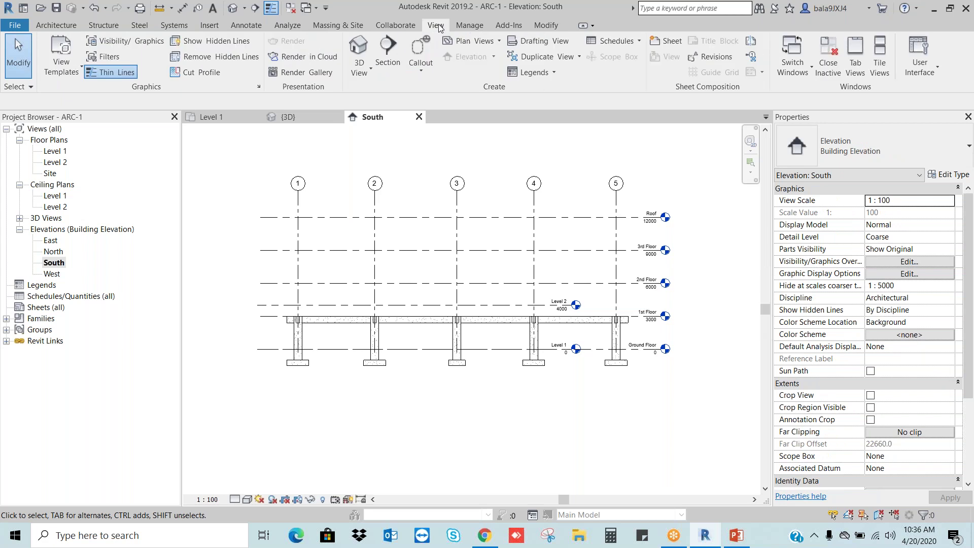
left_click(108, 42)
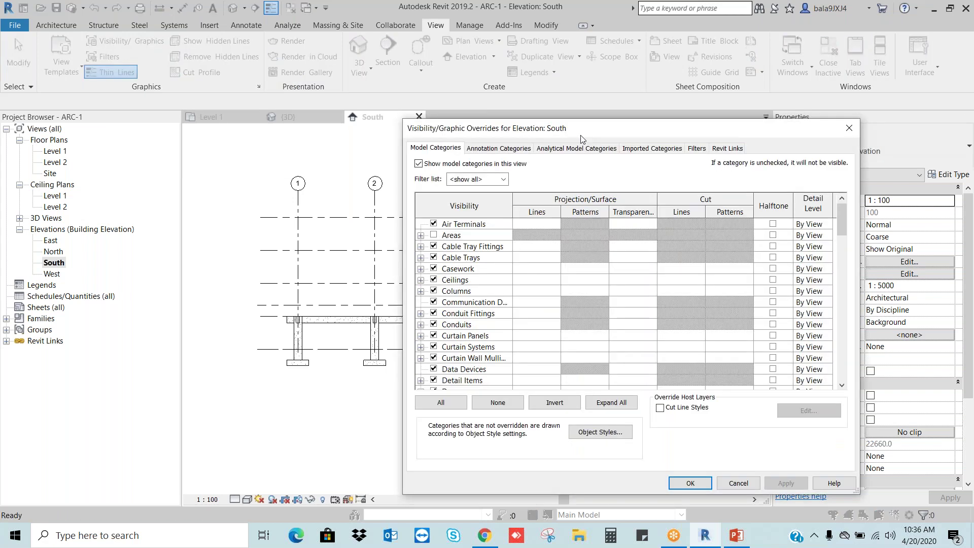
left_click(727, 148)
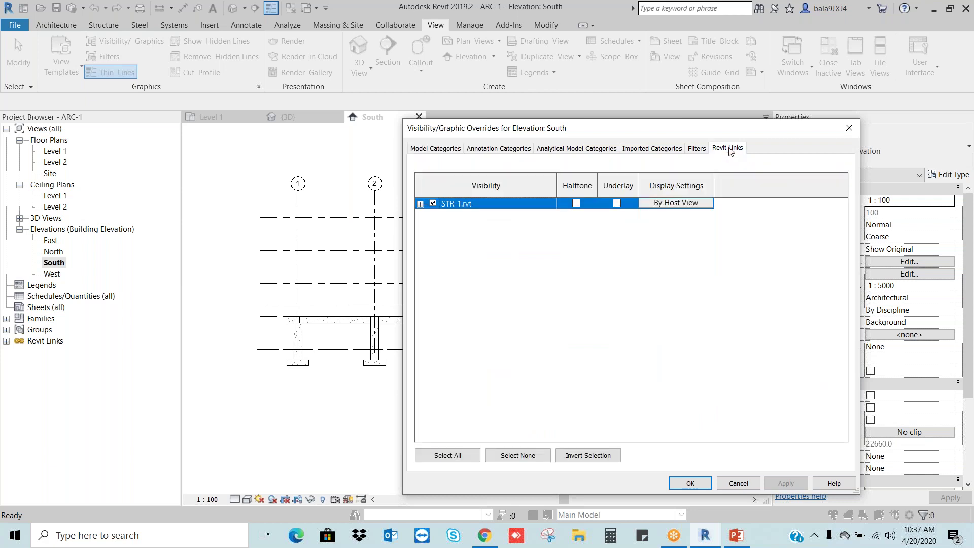
left_click(432, 203)
left_click(690, 483)
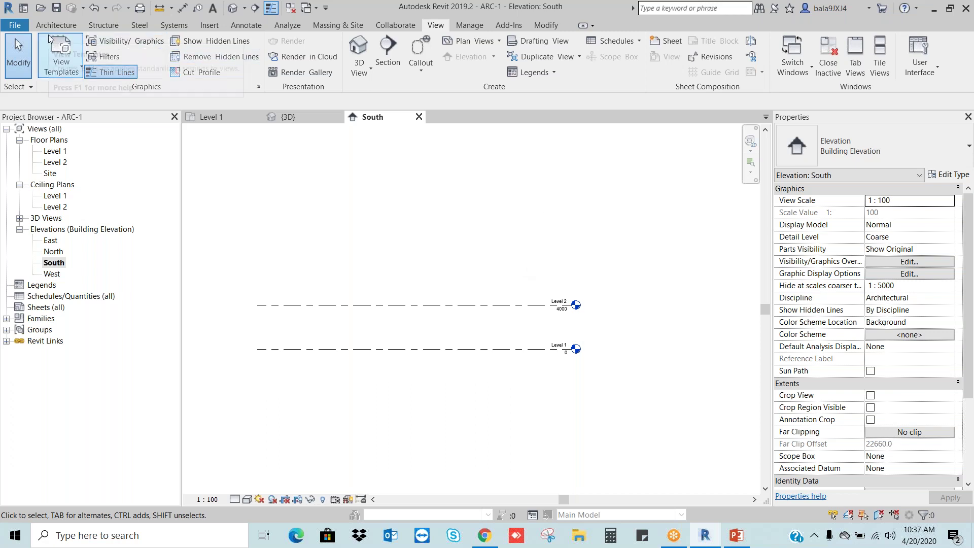
- Turn the visibility of the STR-1.rvt link back on in the South elevation
left_click(141, 44)
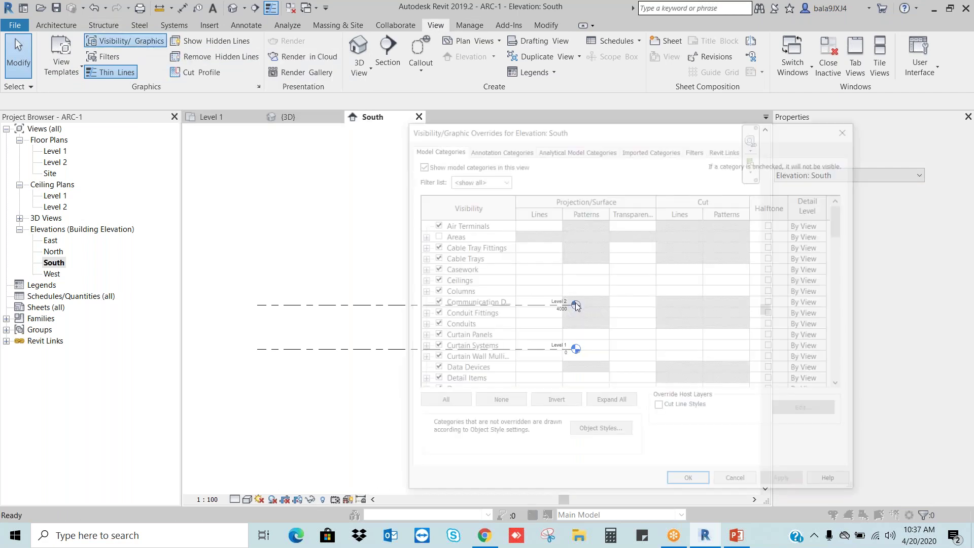
left_click(730, 148)
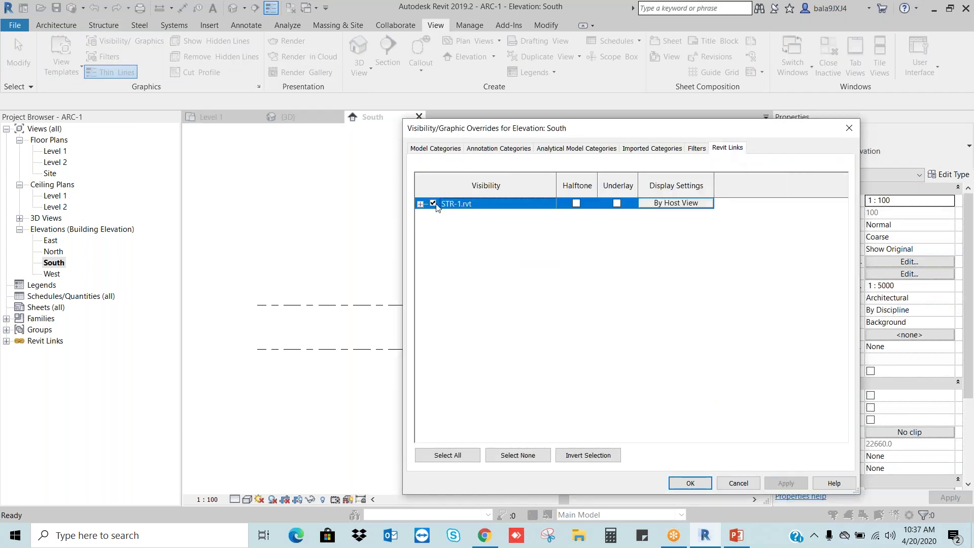
left_click(694, 479)
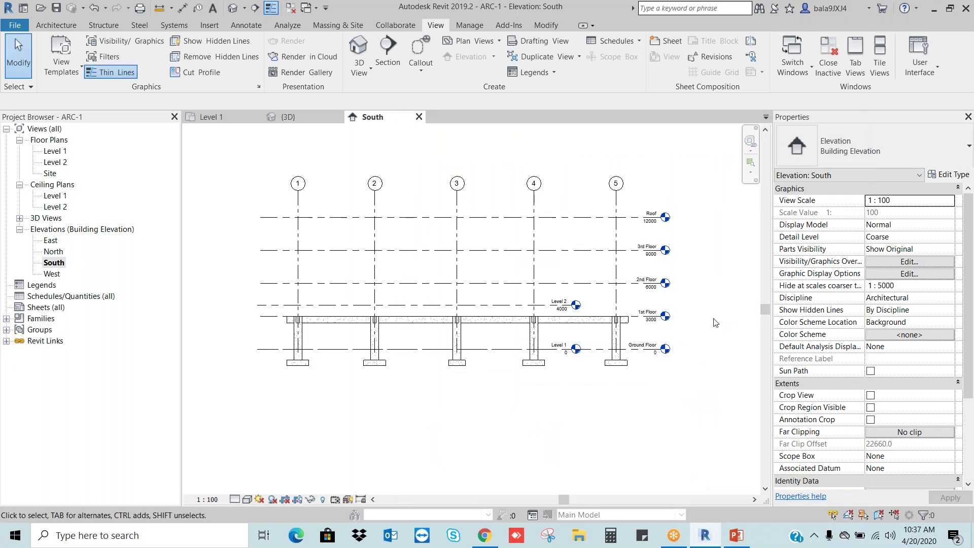
- Extend the Level 1 and Level 2 lines together so their heads align with the linked model's level heads
scroll(713, 318, "up", 2)
scroll(696, 329, "up", 1)
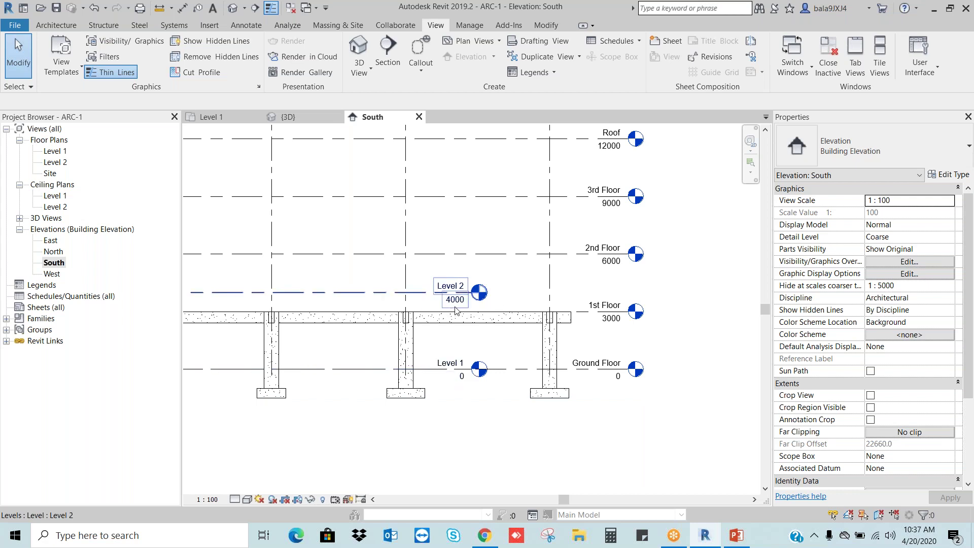
left_click(417, 296)
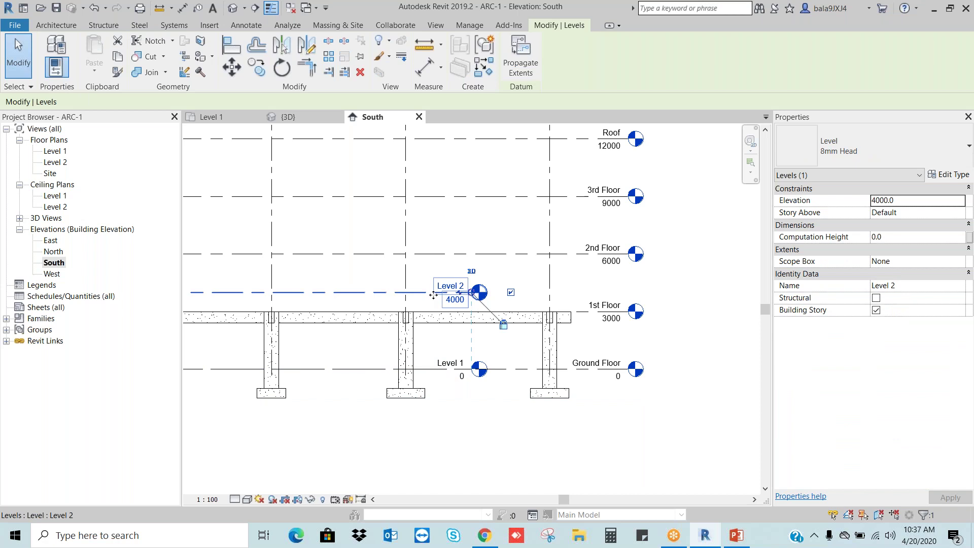
left_click_drag(474, 296, 629, 293)
left_click(679, 376)
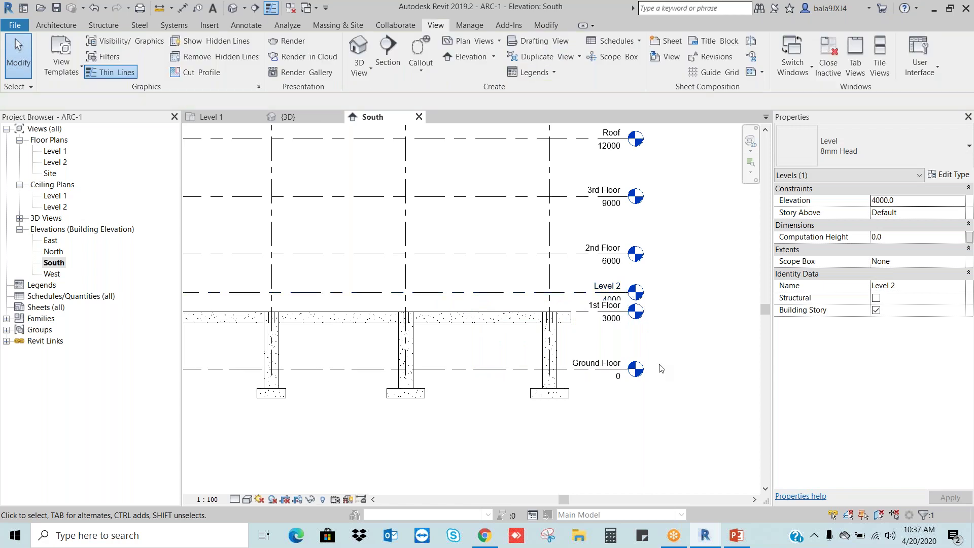
- Set the elevation of Level 2 to 3000 to match the linked 1st Floor level
left_click(527, 293)
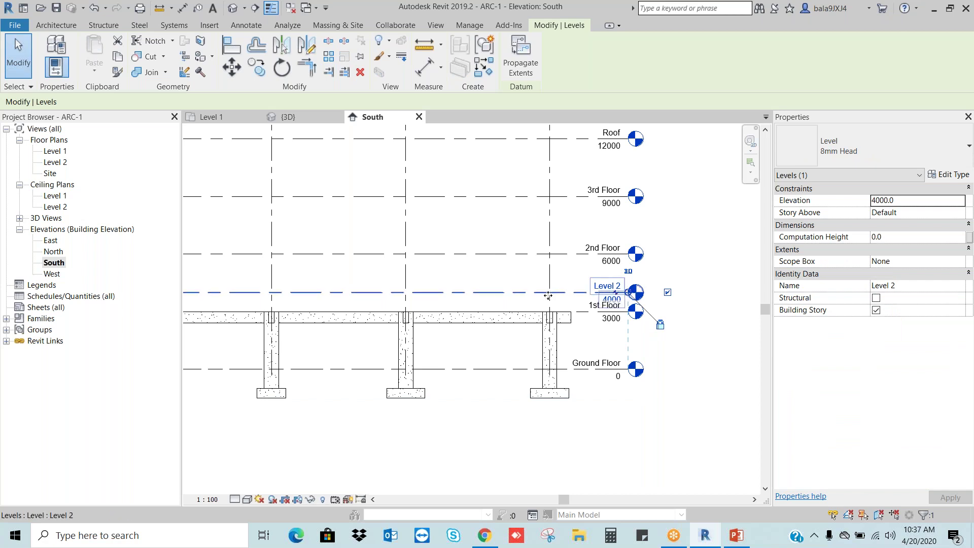
left_click(908, 205)
type("30")
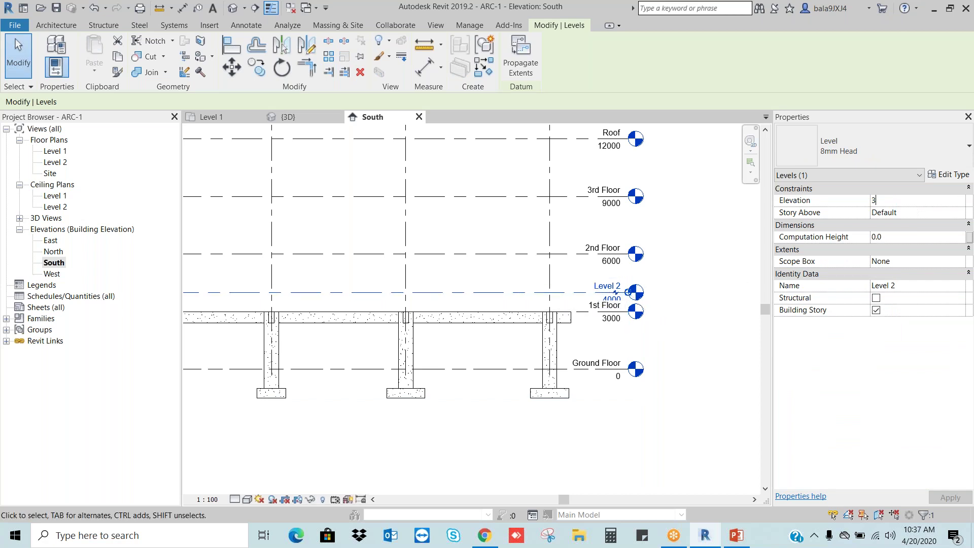
left_click(698, 293)
scroll(654, 311, "down", 3)
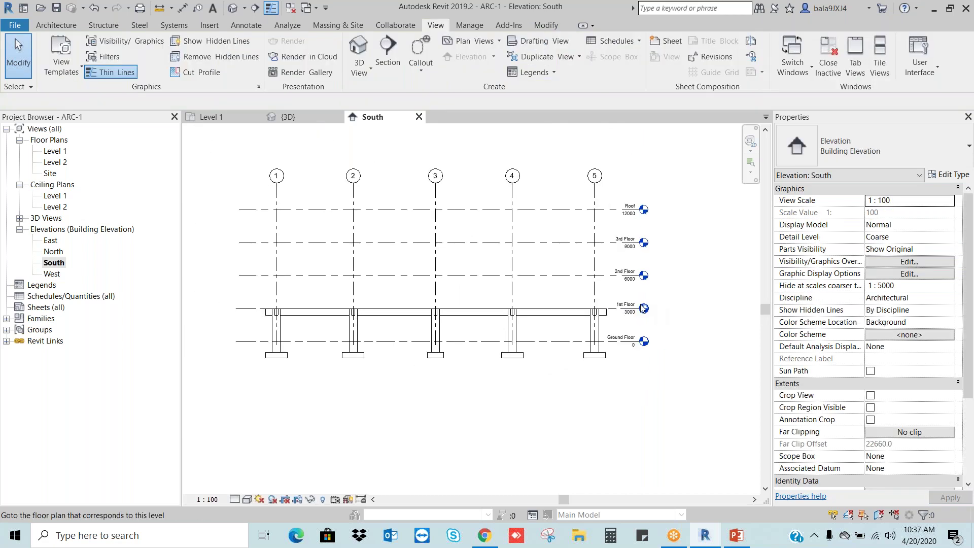
middle_click_drag(667, 300, 694, 319)
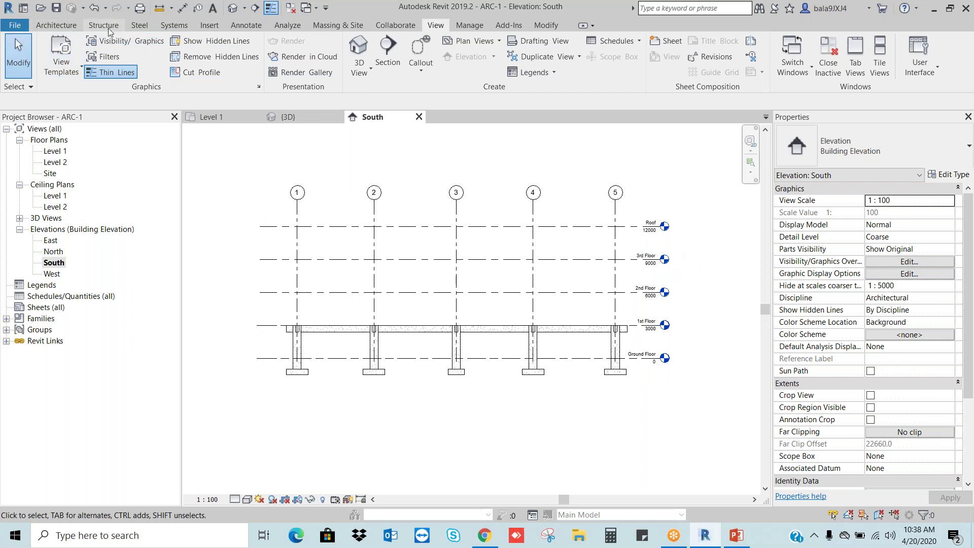
- Create three new levels with Pick Lines on the linked 2nd Floor, 3rd Floor and Roof lines, with plan views and zero offset
left_click(56, 25)
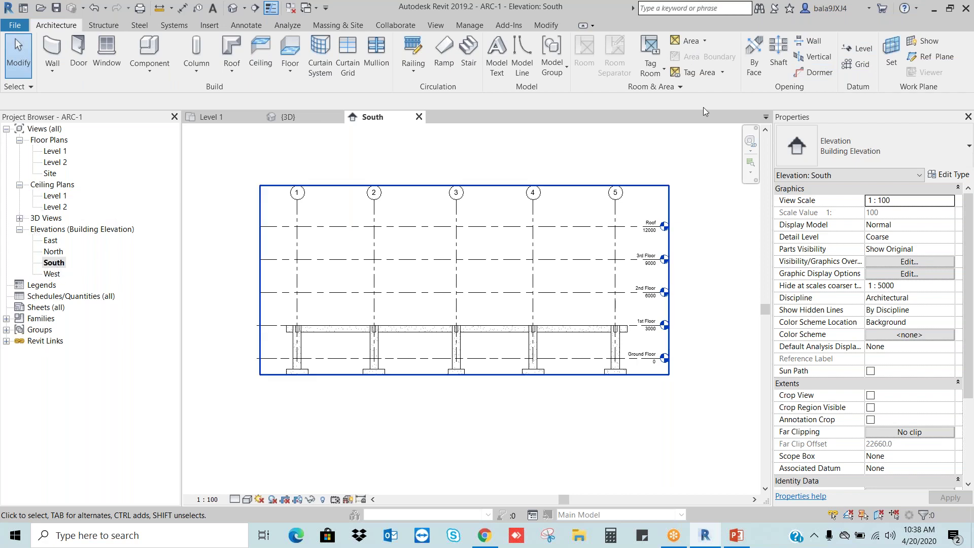
left_click(859, 50)
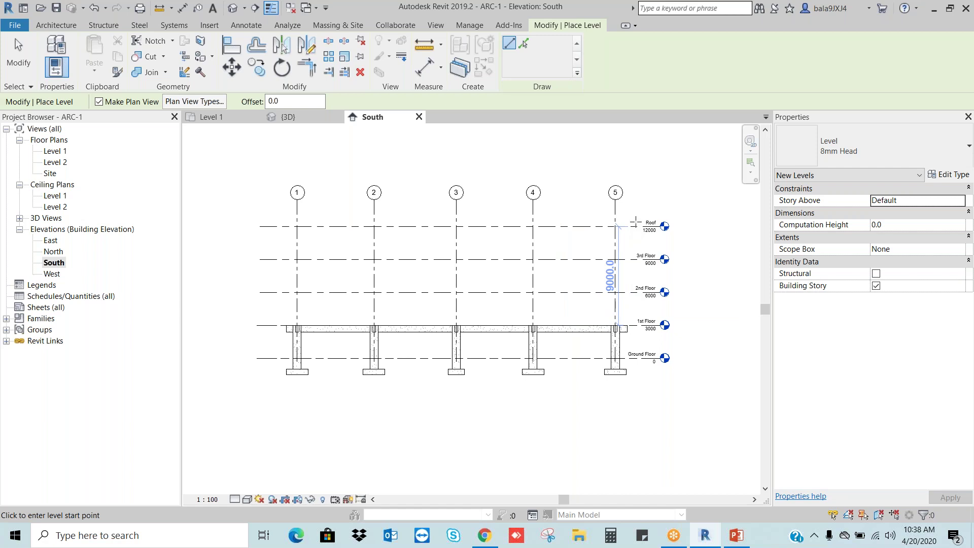
left_click(524, 44)
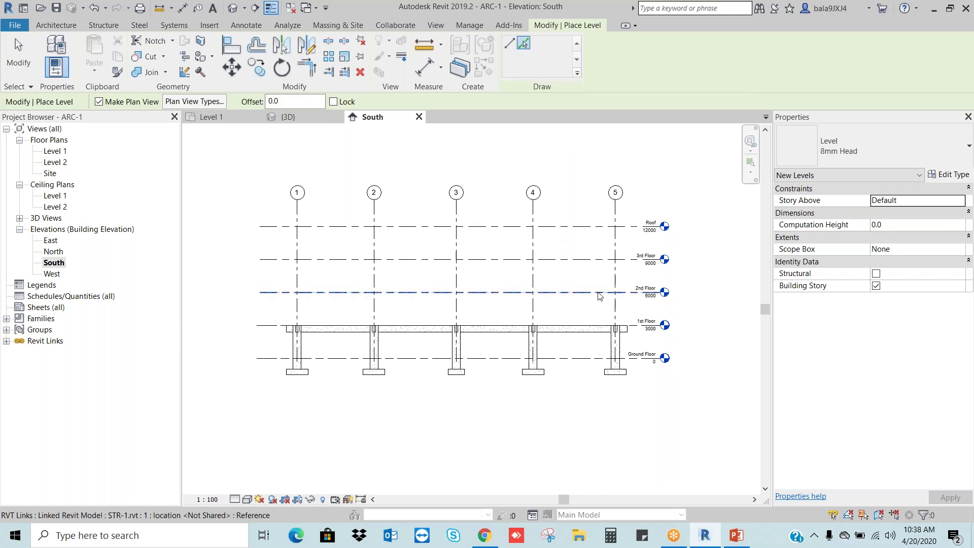
scroll(600, 297, "up", 5)
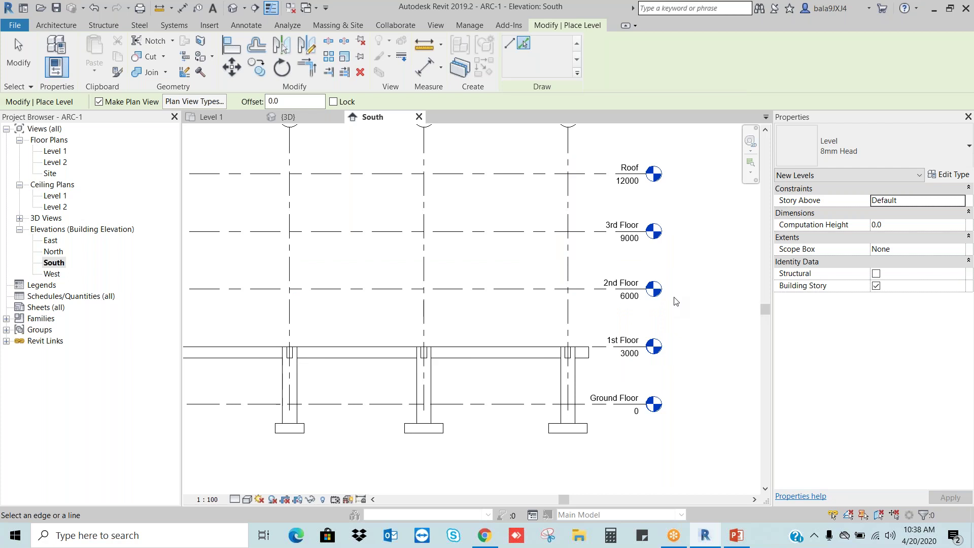
left_click(507, 287)
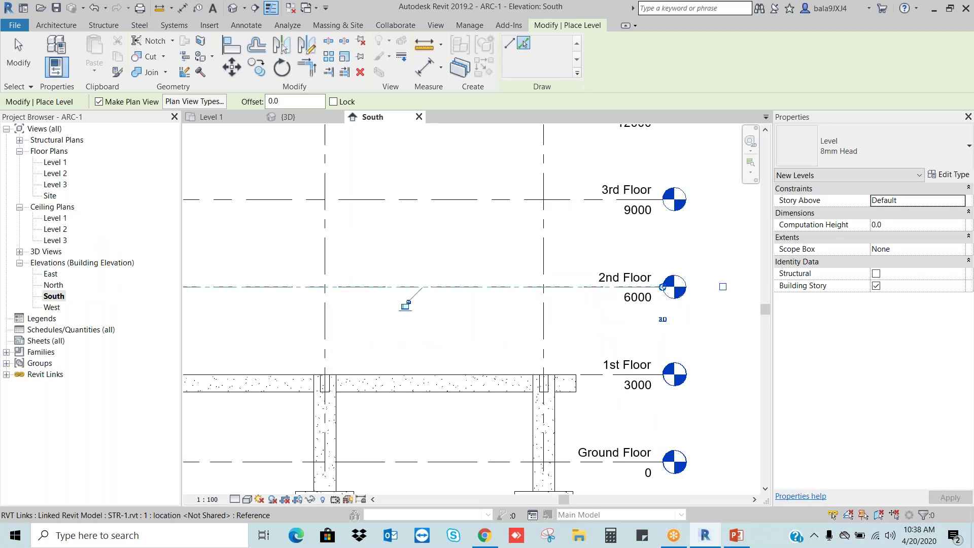
left_click(509, 200)
middle_click_drag(533, 218, 578, 355)
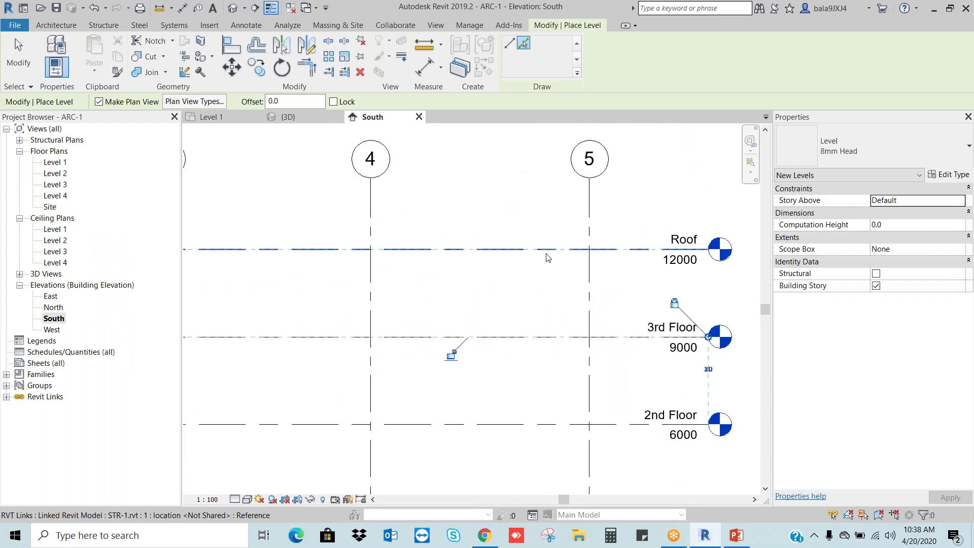
left_click(546, 250)
scroll(565, 202, "down", 5)
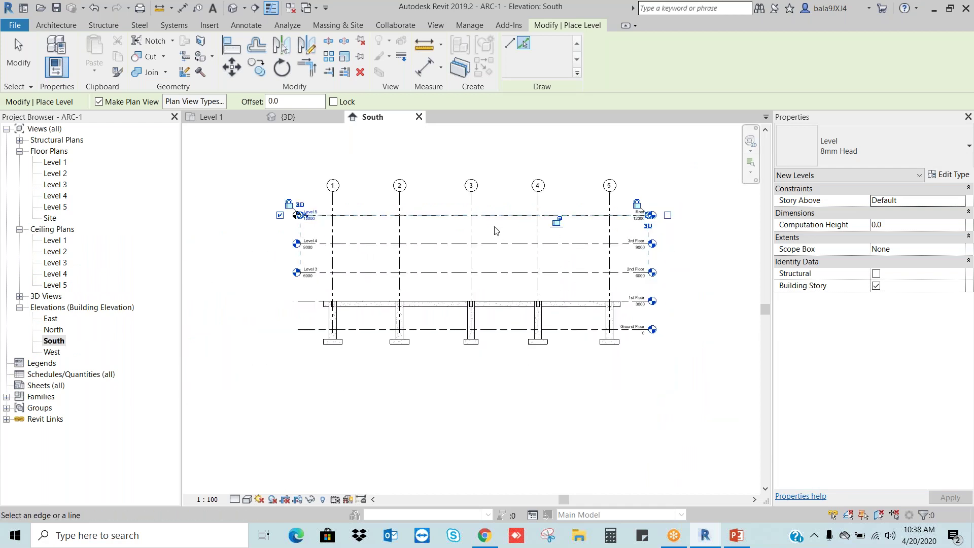
key("Escape")
scroll(307, 246, "up", 3)
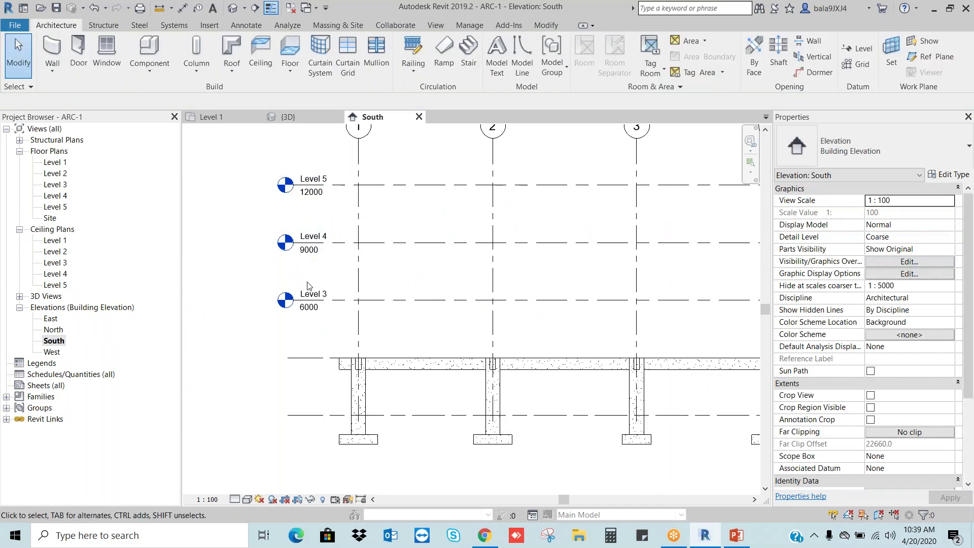
scroll(307, 289, "down", 2)
scroll(305, 239, "down", 2)
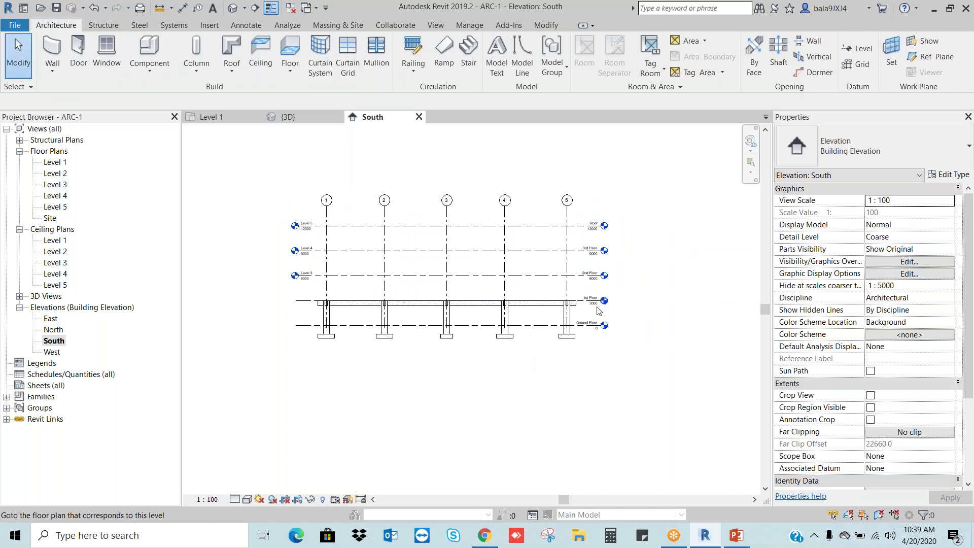
left_click(900, 263)
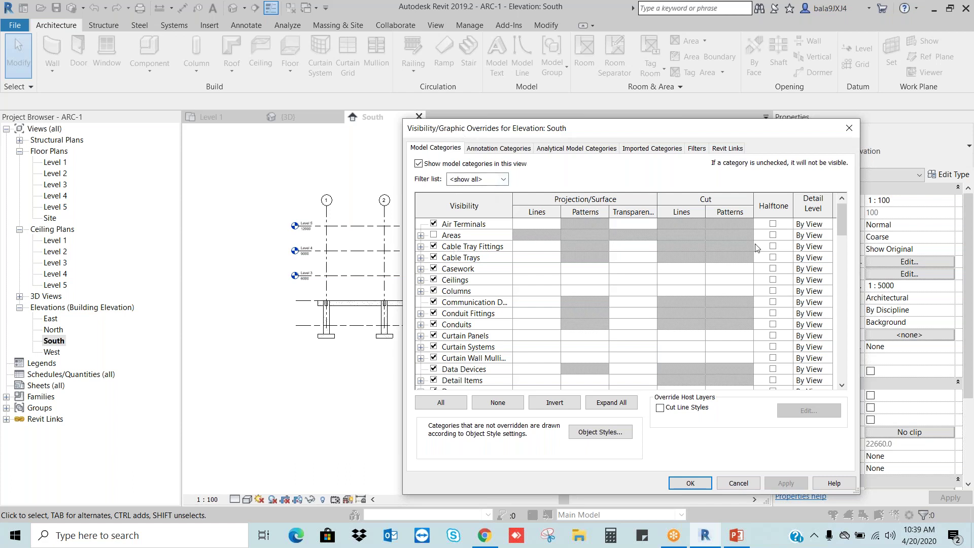
key("Escape")
left_click(897, 262)
key("Escape")
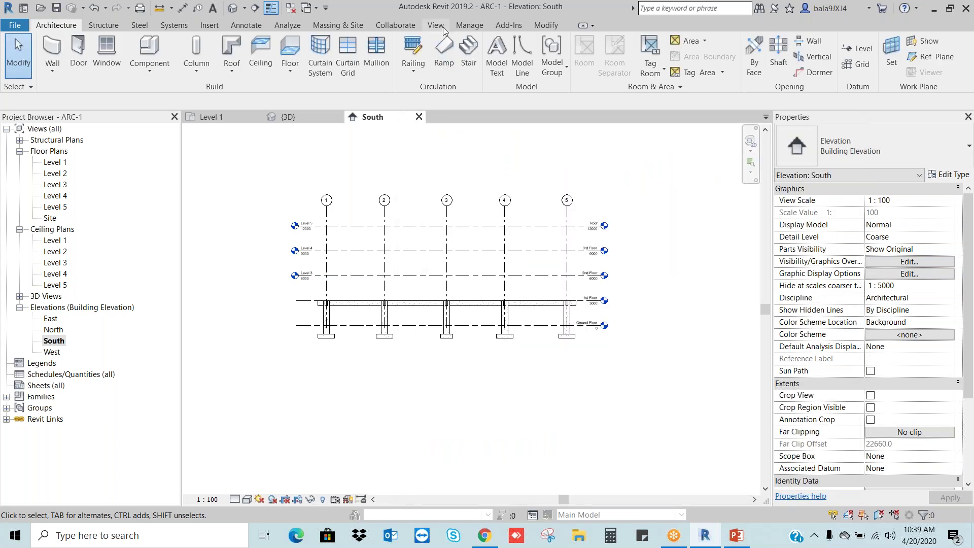
left_click(440, 26)
left_click(113, 44)
key("Escape")
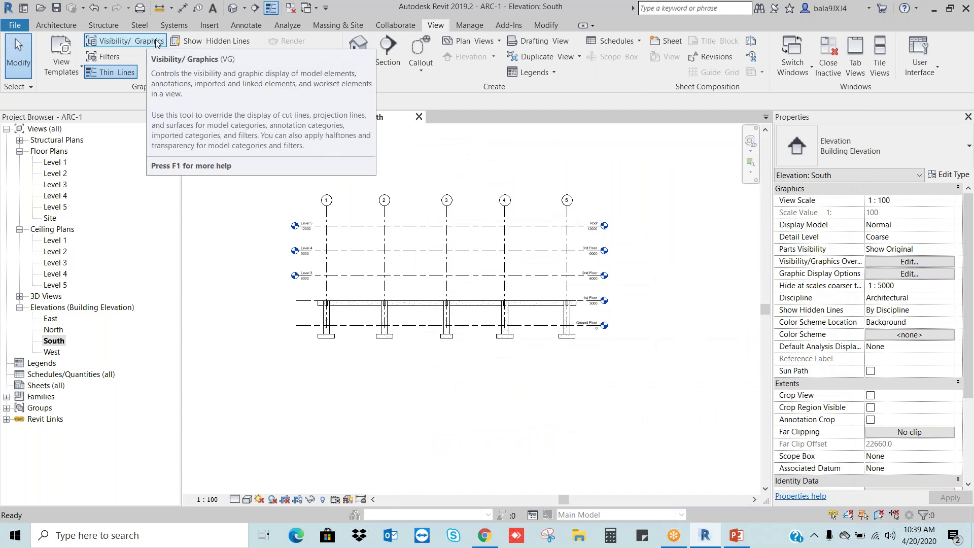
- Hide the STR-1.rvt link in the South elevation and review the project's own Level 1 to Level 5 lines
left_click(156, 43)
left_click(727, 148)
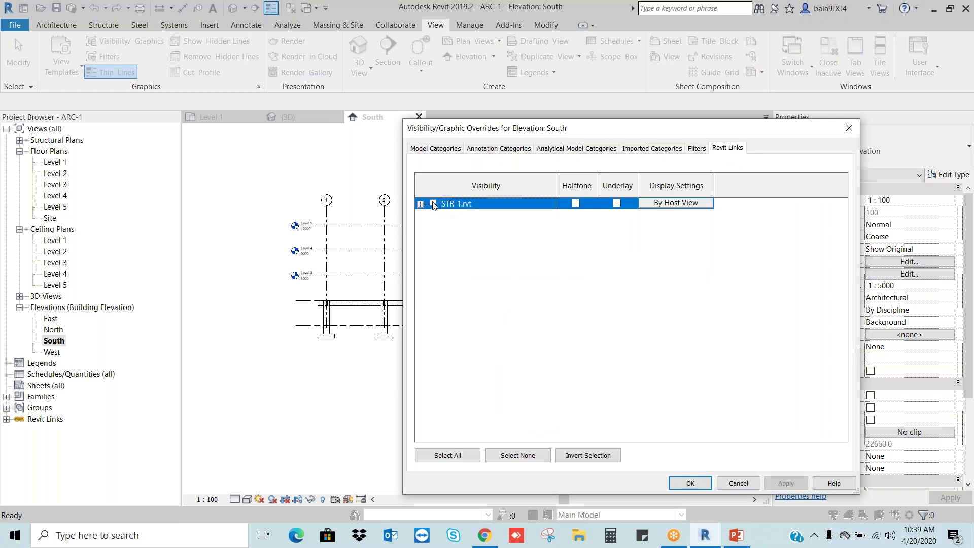
left_click(688, 482)
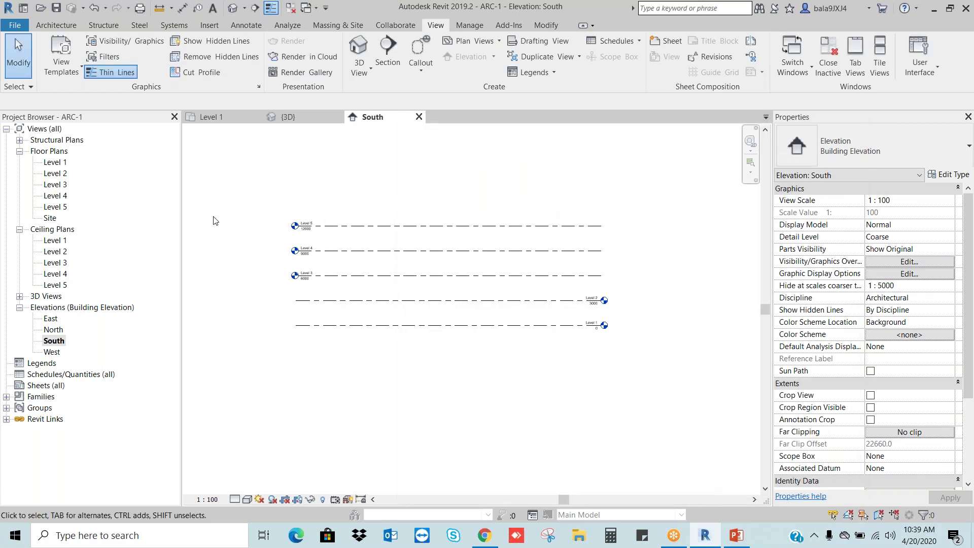
scroll(295, 219, "up", 2)
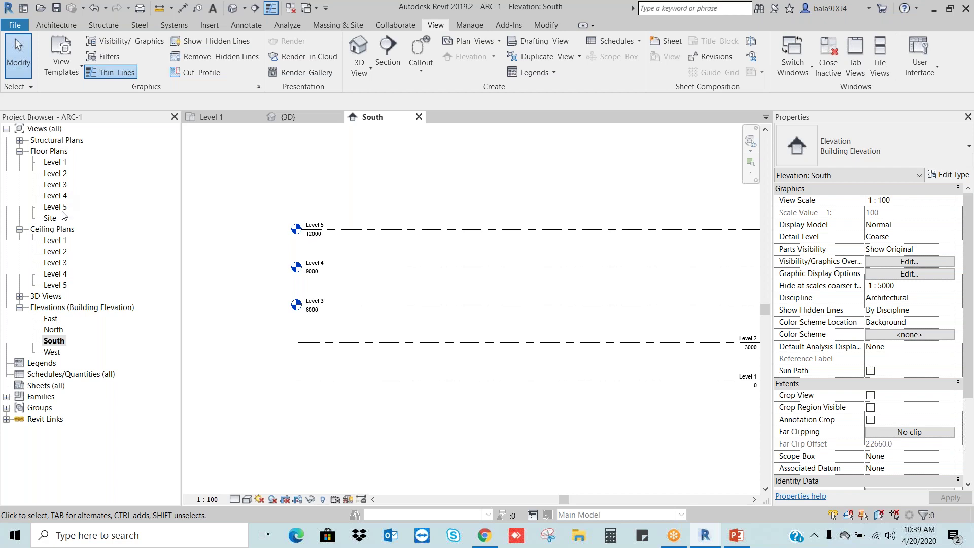
scroll(287, 223, "down", 4)
scroll(577, 309, "up", 8)
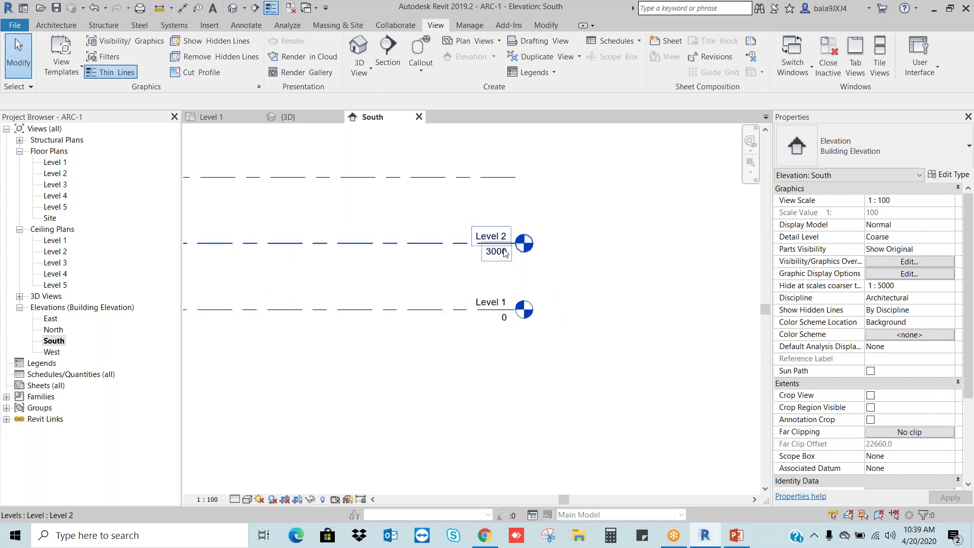
scroll(505, 253, "down", 4)
scroll(339, 240, "up", 3)
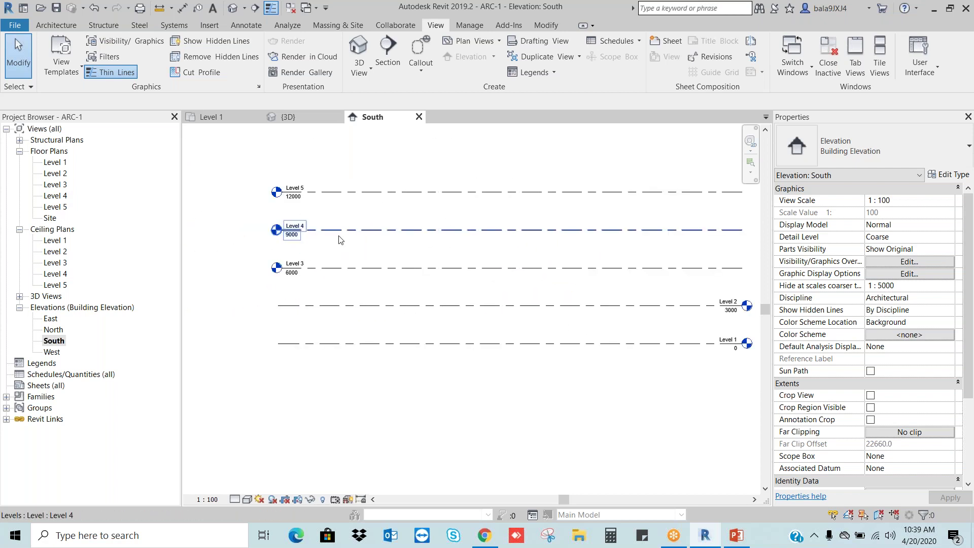
scroll(263, 256, "down", 1)
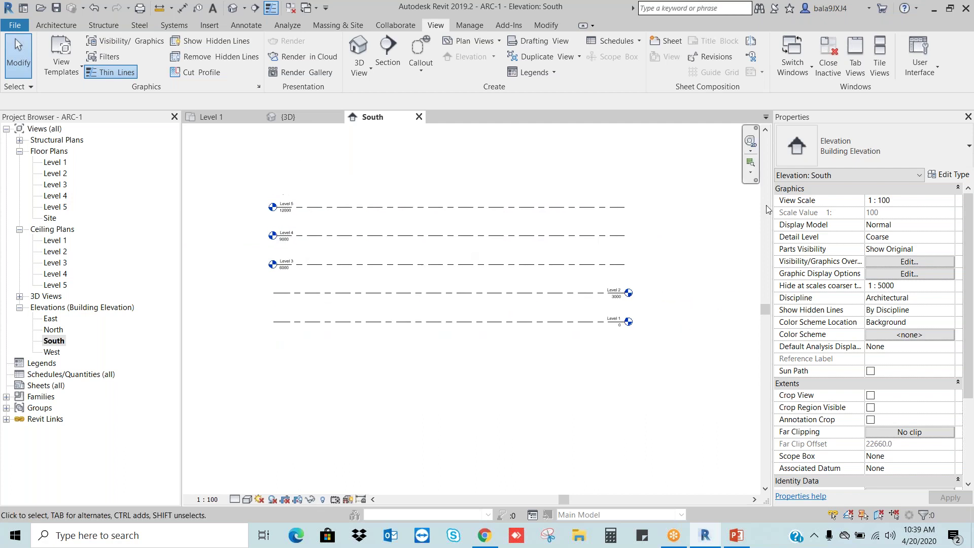
- Show the level heads at the Level 1 and Level 2 head side for Levels 5, 4 and 3
left_click(615, 211)
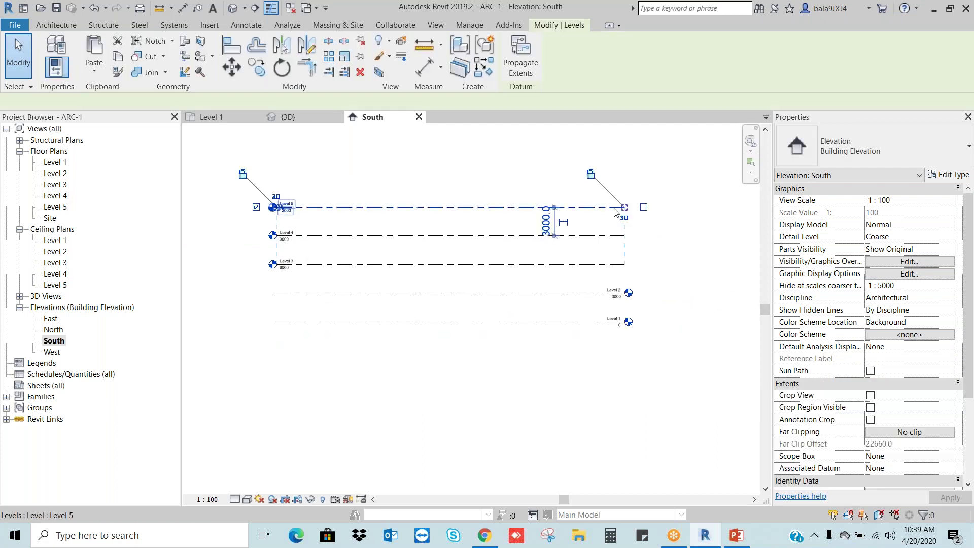
left_click(644, 207)
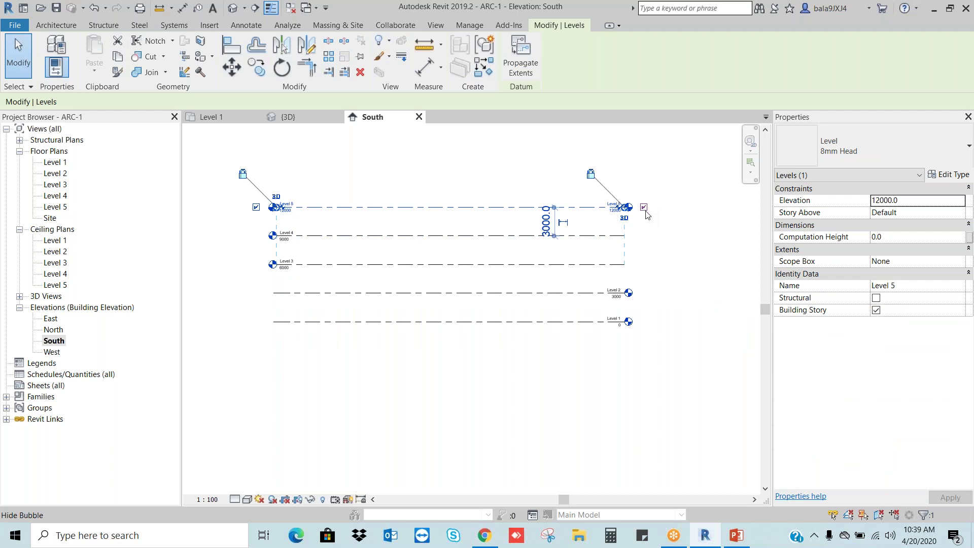
left_click(600, 248)
left_click(611, 236)
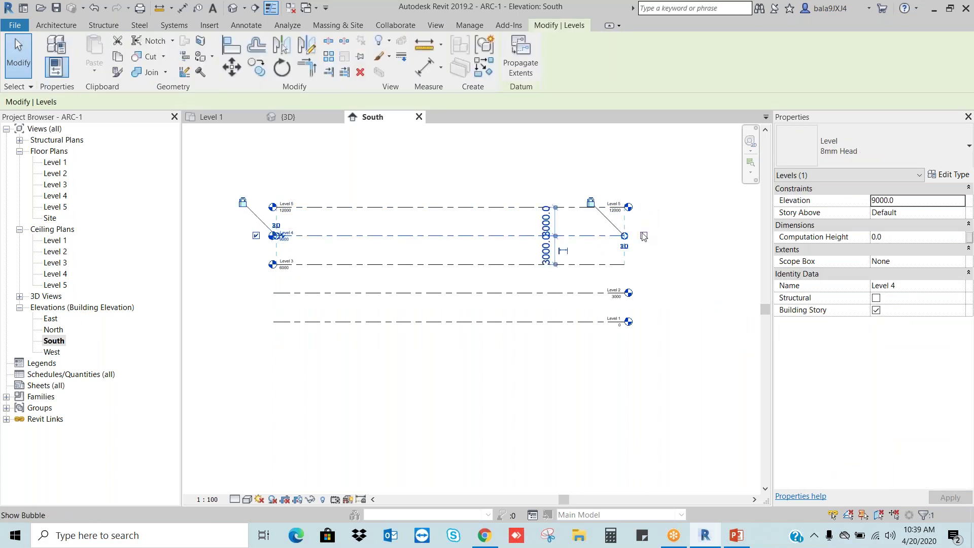
left_click(591, 264)
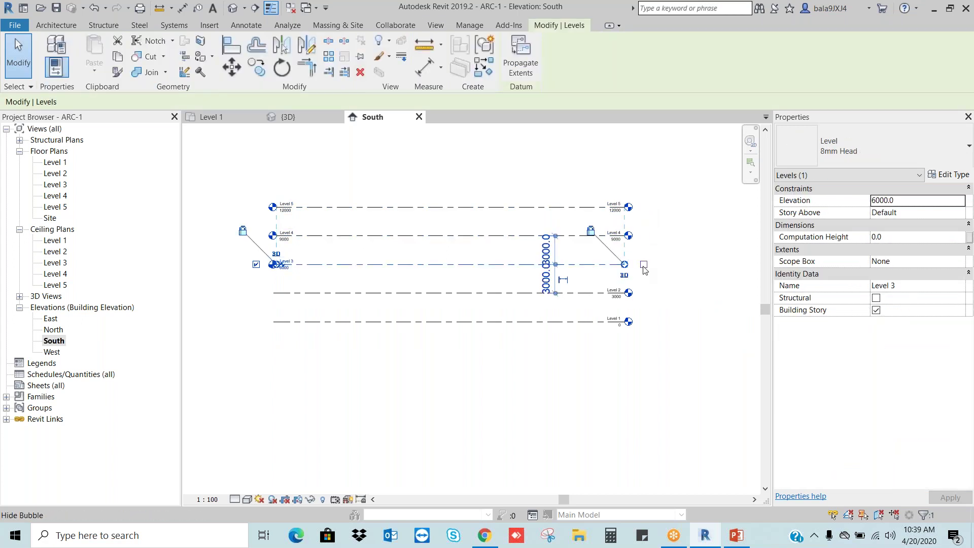
- Hide the duplicate level heads at the opposite ends of Levels 5, 4 and 3
scroll(244, 213, "up", 5)
key("Escape")
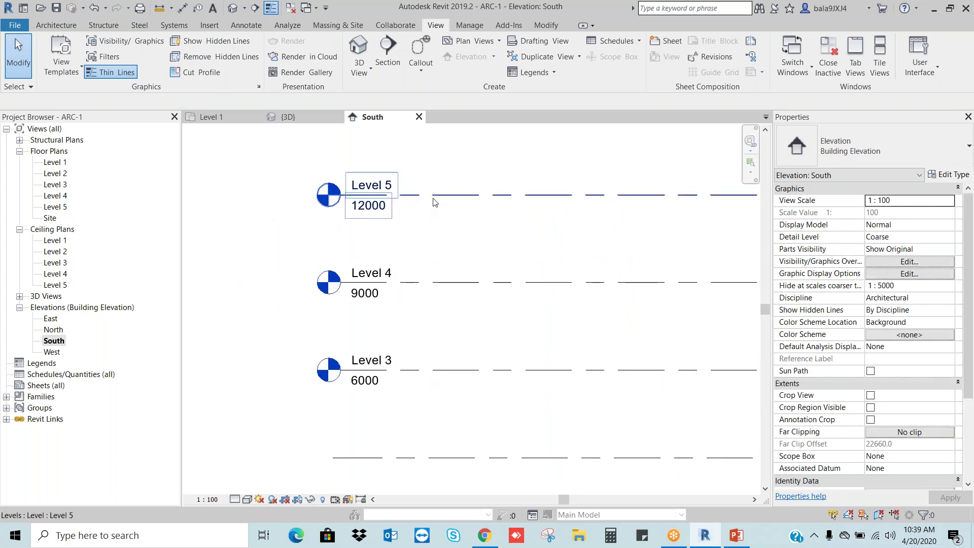
left_click(368, 195)
left_click(279, 196)
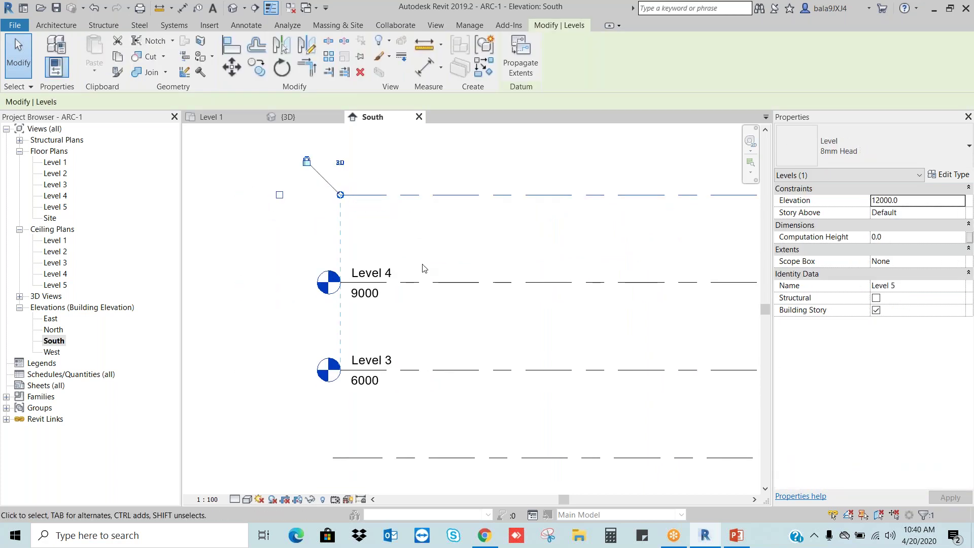
left_click(422, 279)
left_click(280, 282)
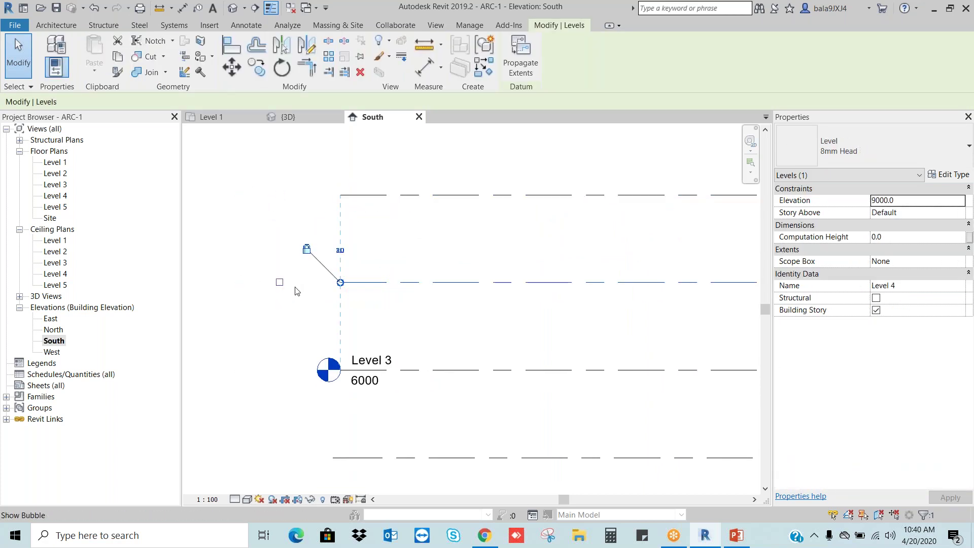
left_click(365, 368)
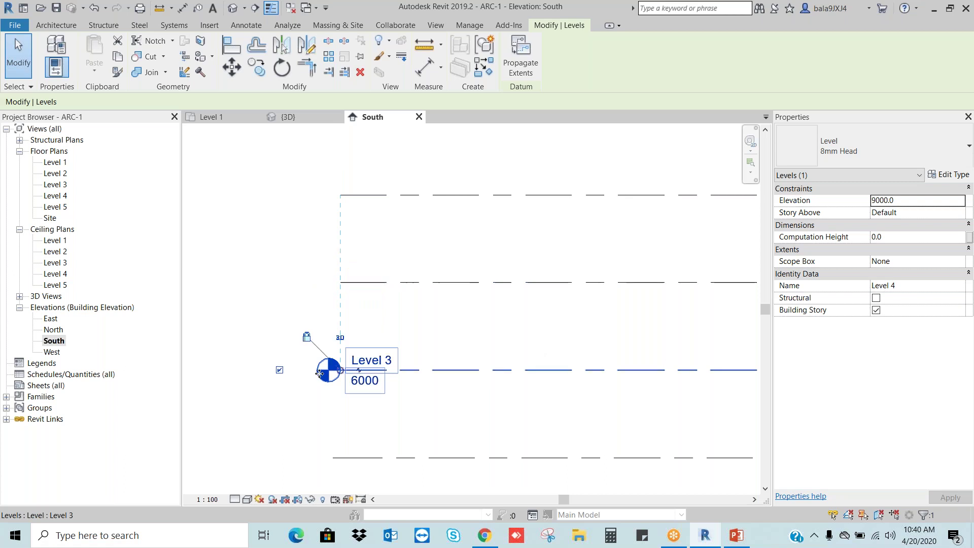
left_click(279, 371)
scroll(632, 318, "down", 3)
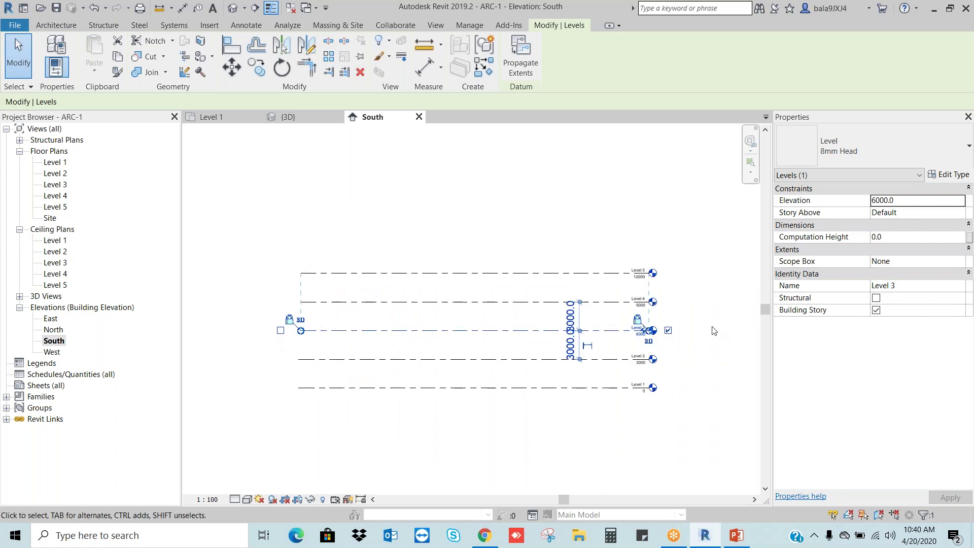
key("Escape")
- Examine the alignment constraints at the headless ends of Levels 5, 4 and 3
scroll(333, 289, "up", 2)
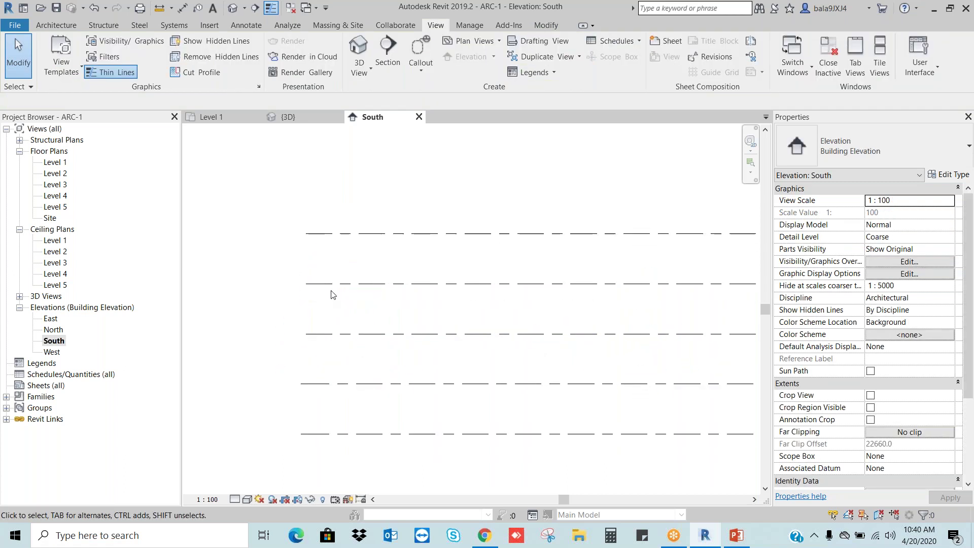
left_click(334, 234)
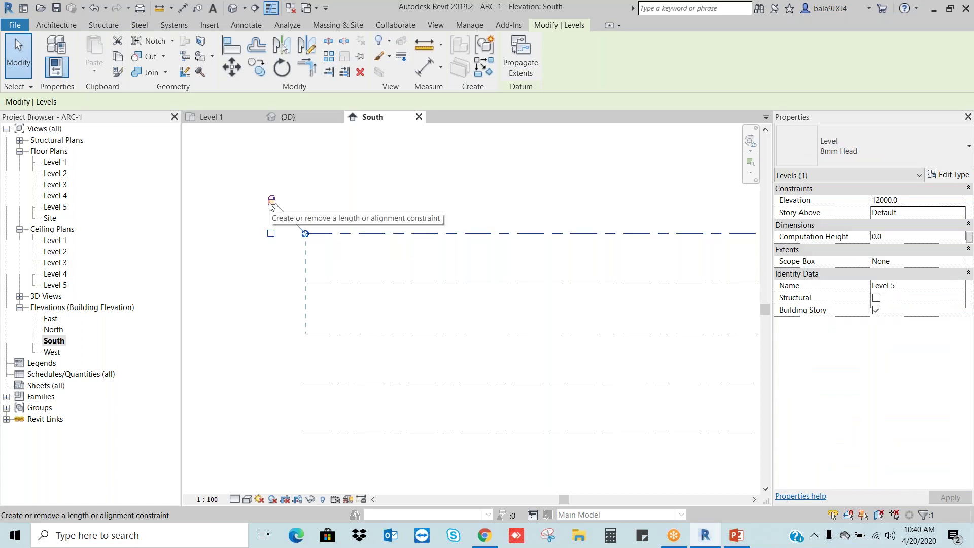
left_click(328, 284)
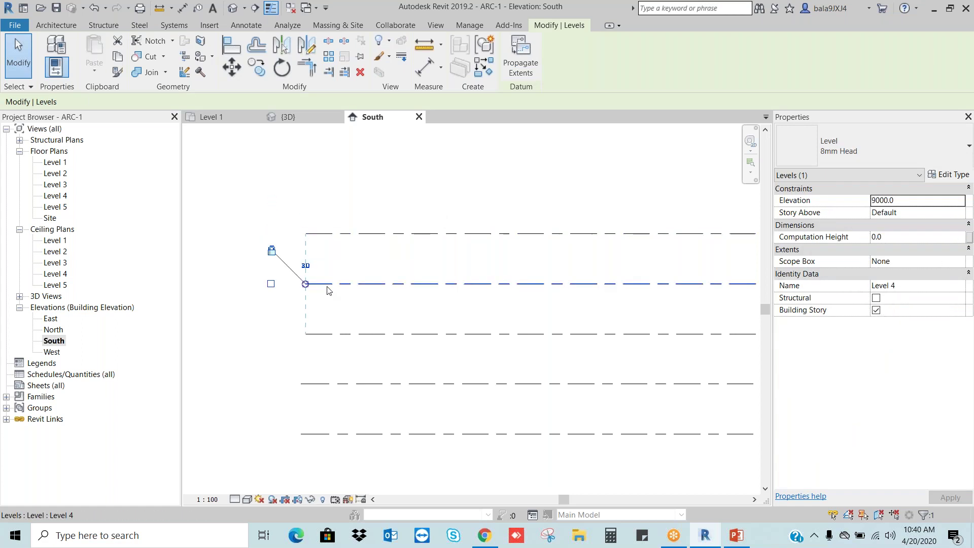
left_click(357, 337)
key("z")
key("f")
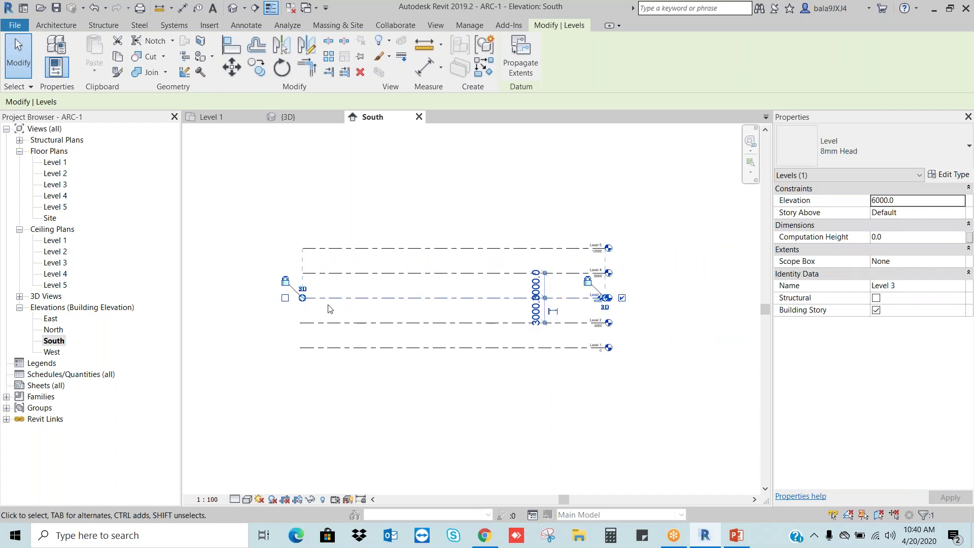
left_click(344, 385)
scroll(297, 277, "up", 2)
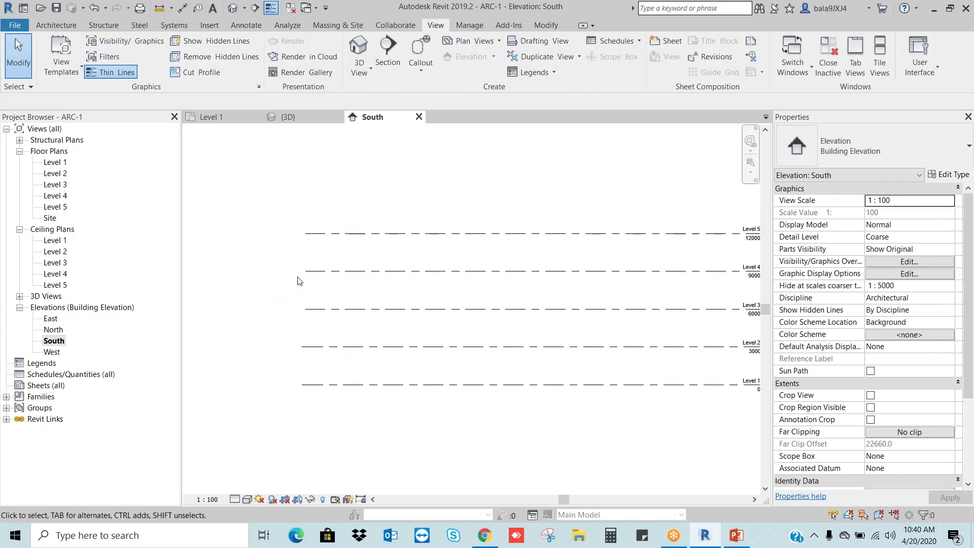
- Extend the headless ends of Levels 3 to 5 together and stretch Levels 1 and 2 to align with them
left_click(333, 309)
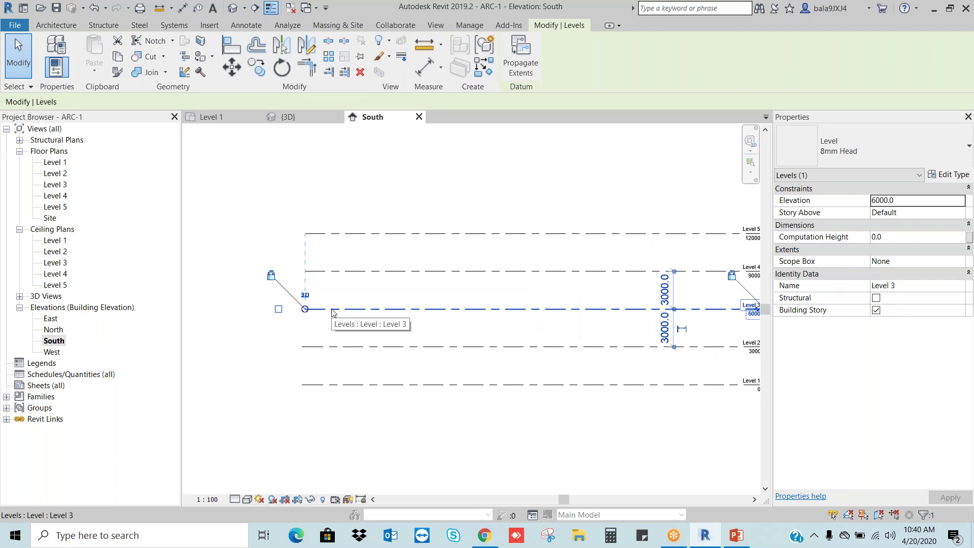
scroll(334, 313, "down", 2)
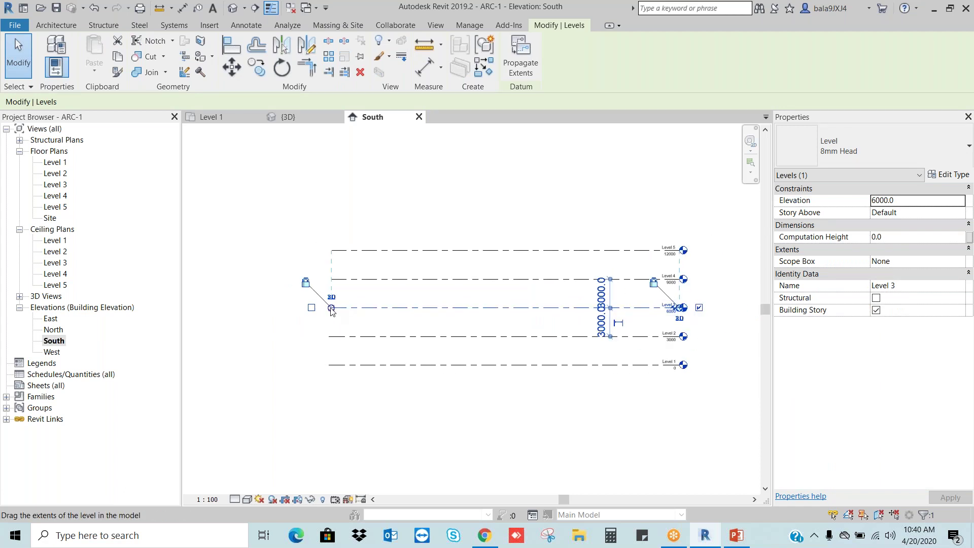
left_click_drag(331, 307, 287, 308)
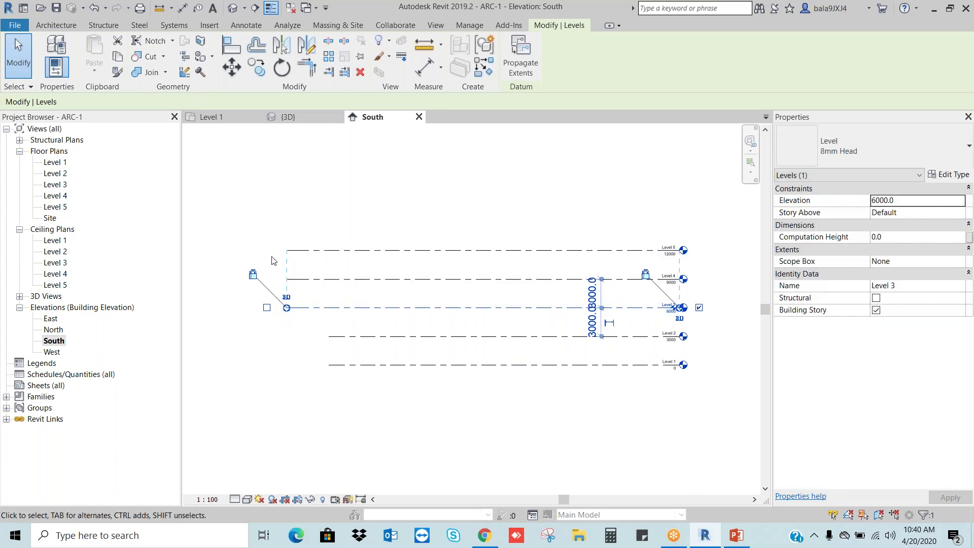
left_click(354, 337)
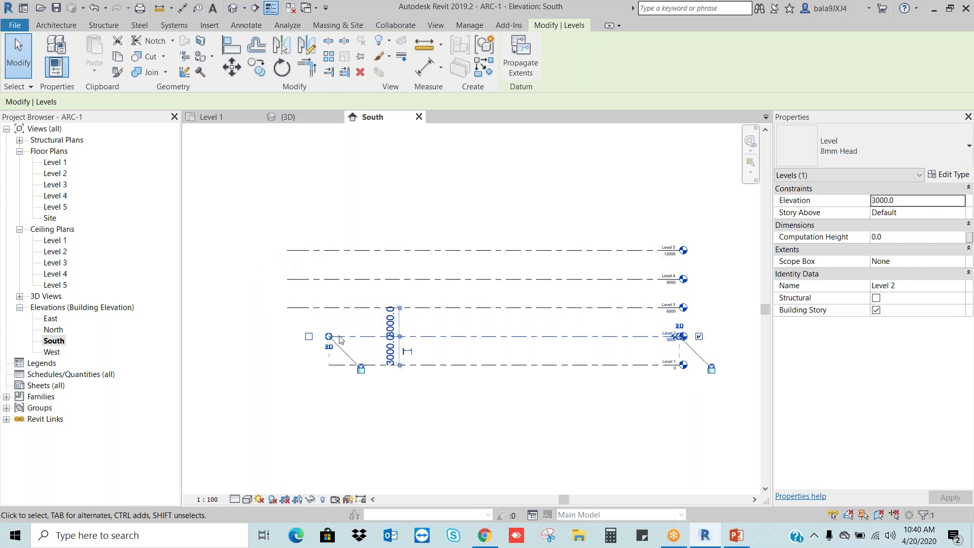
left_click_drag(329, 336, 287, 335)
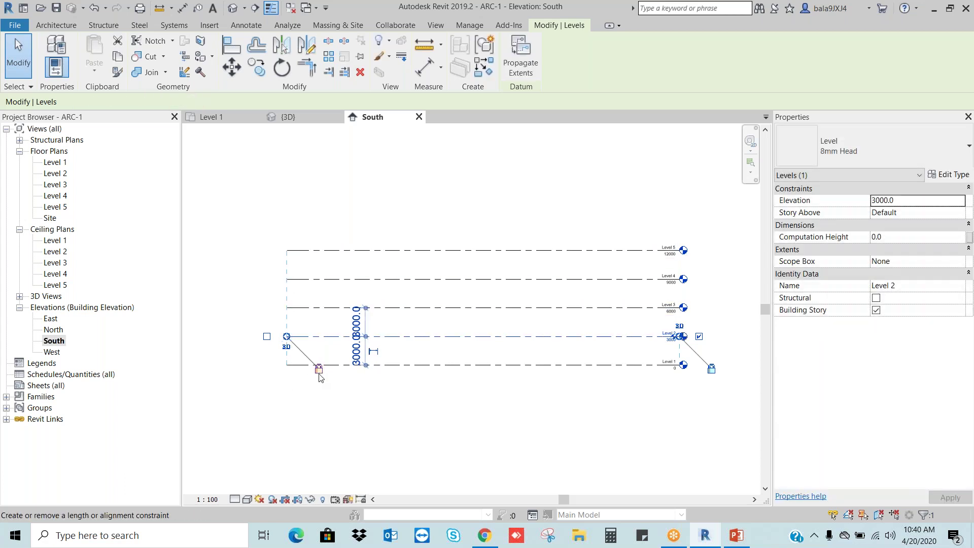
- Stretch the aligned headless ends of all five level lines farther outward together, using the Level 2 end
left_click(317, 352)
left_click(287, 338)
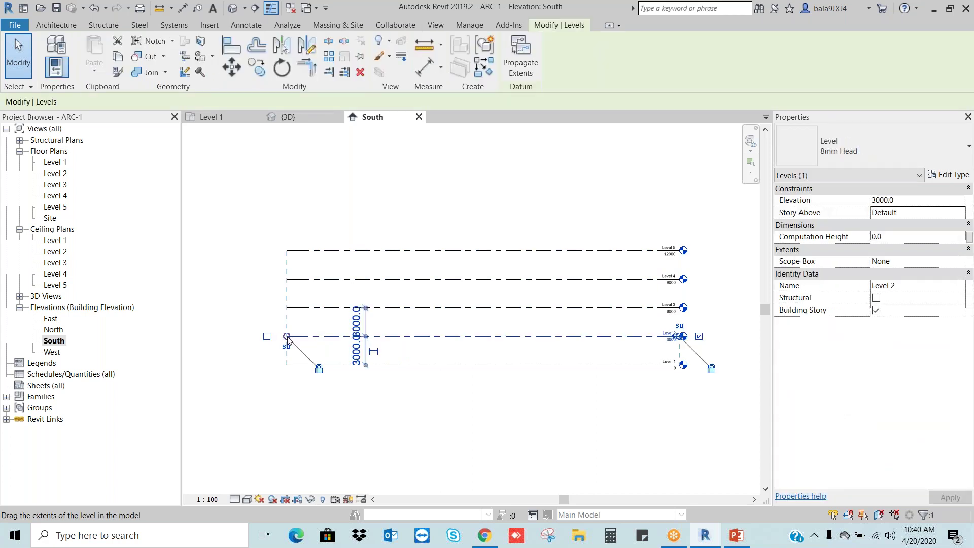
left_click_drag(286, 338, 262, 337)
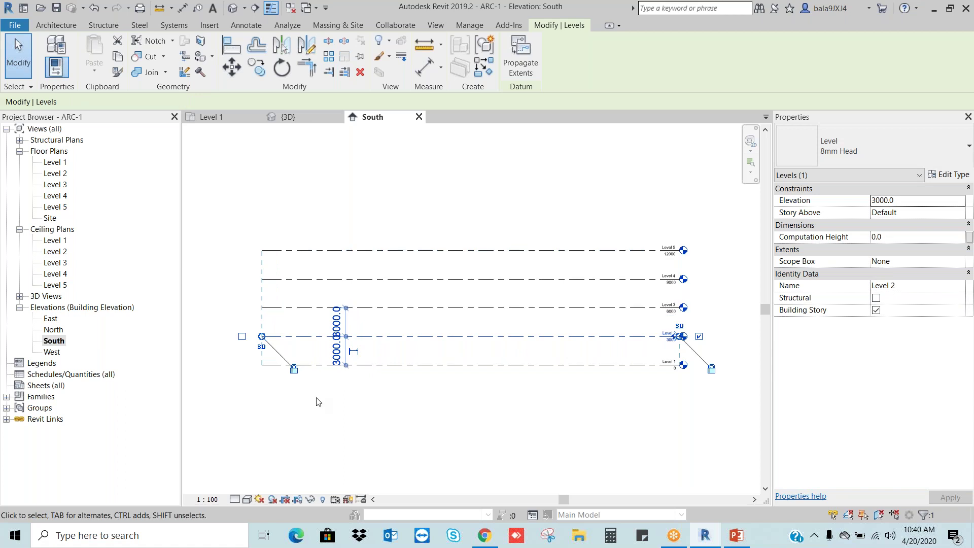
- Release the alignment constraint at Level 2's headless end and extend only that line beyond the other levels
left_click(322, 231)
key("z")
key("f")
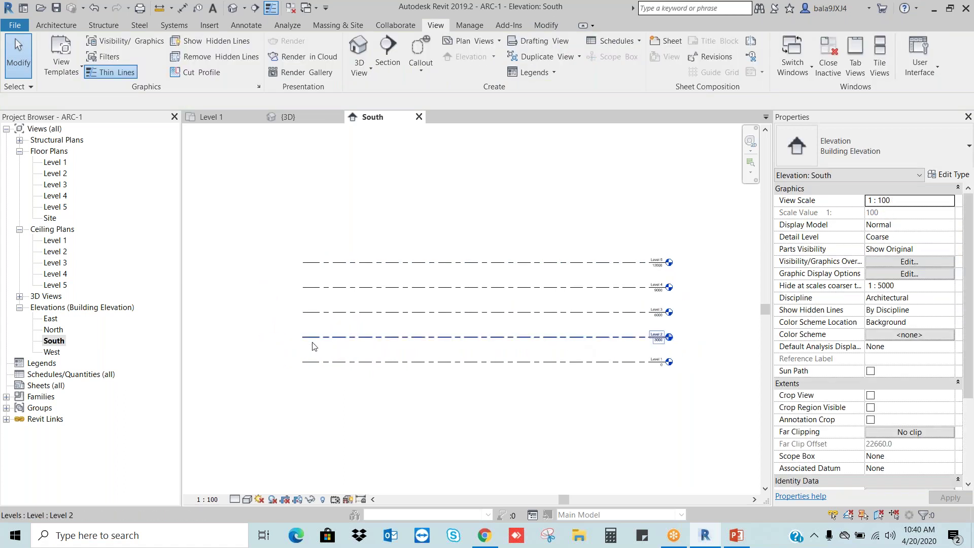
left_click(314, 337)
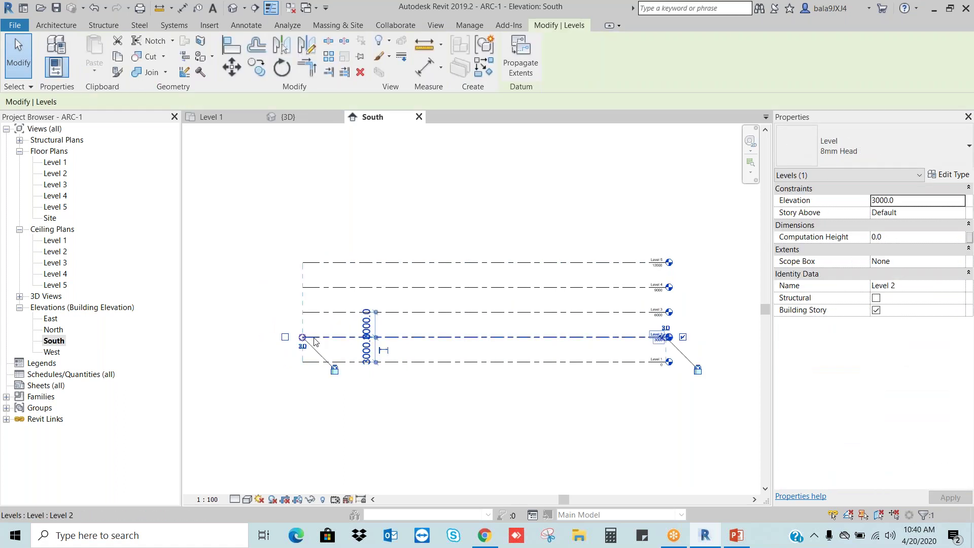
left_click_drag(302, 338, 275, 338)
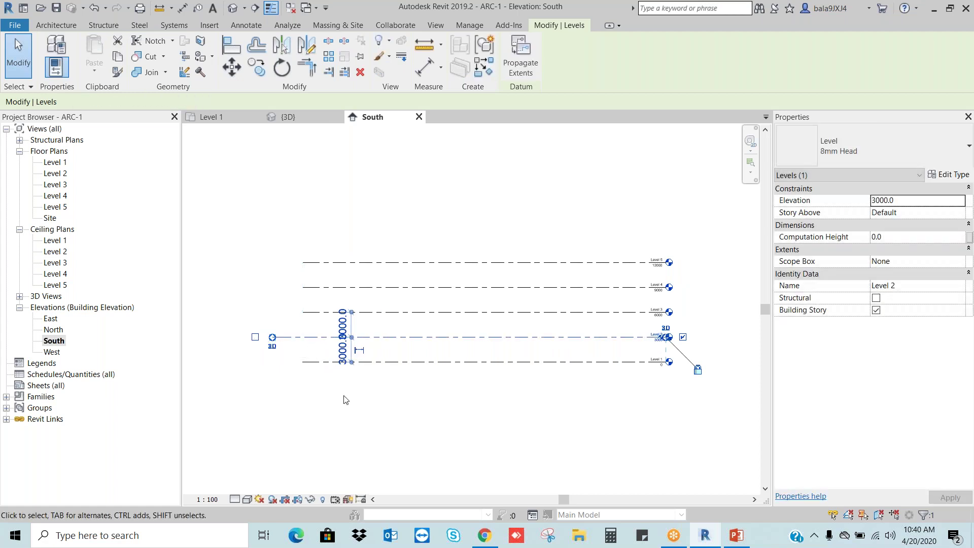
left_click(345, 401)
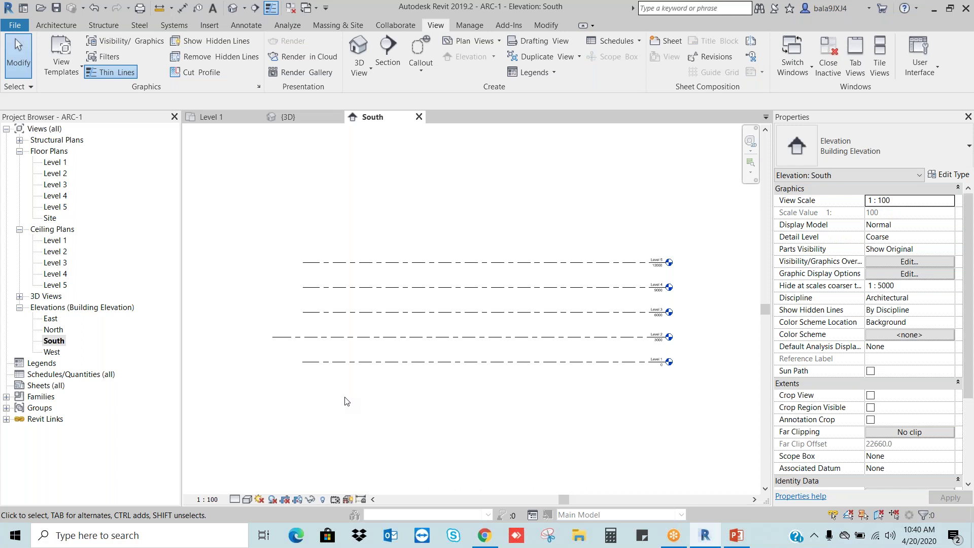
- Bring Level 2's headless end back in line with the other levels and check the alignment constraint on Level 5
scroll(299, 361, "up", 2)
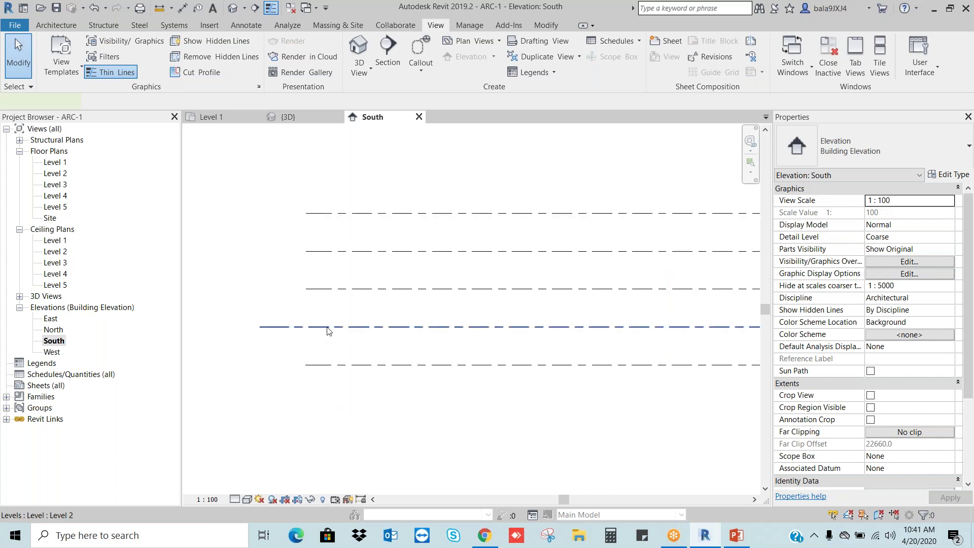
left_click(327, 327)
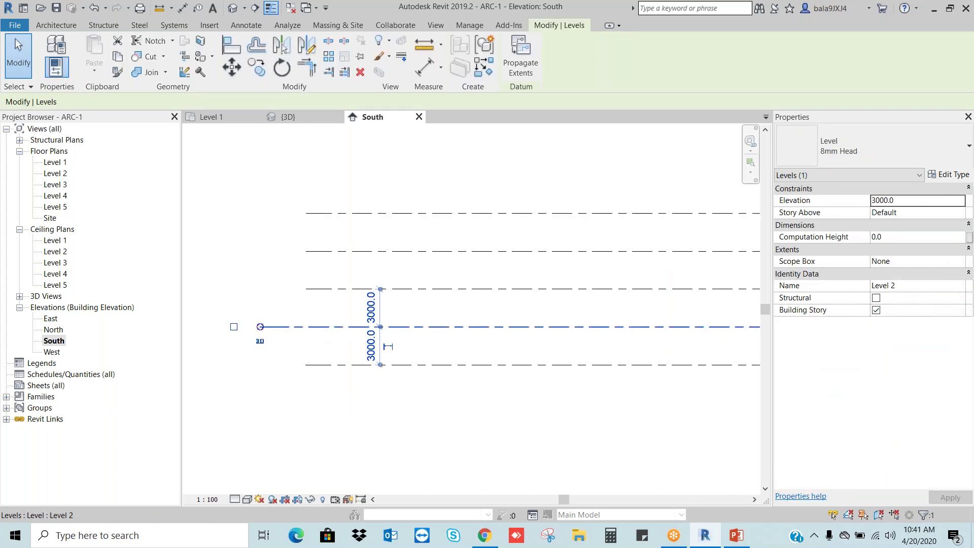
left_click_drag(260, 327, 306, 327)
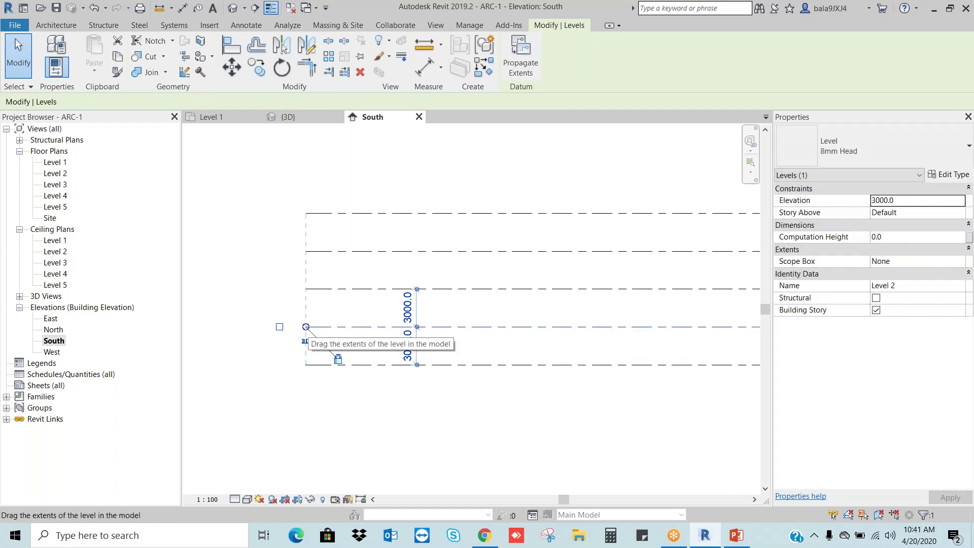
left_click(320, 386)
left_click(320, 215)
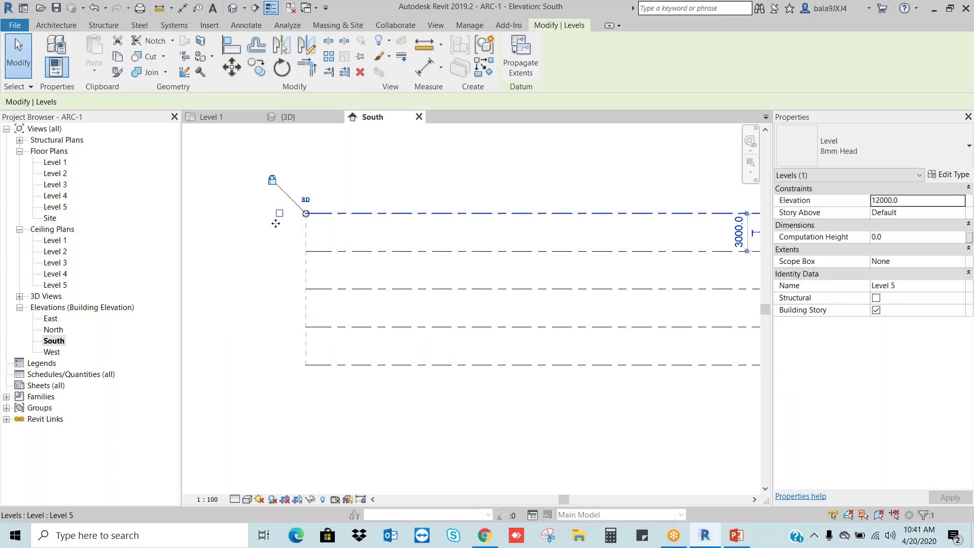
scroll(320, 246, "down", 2)
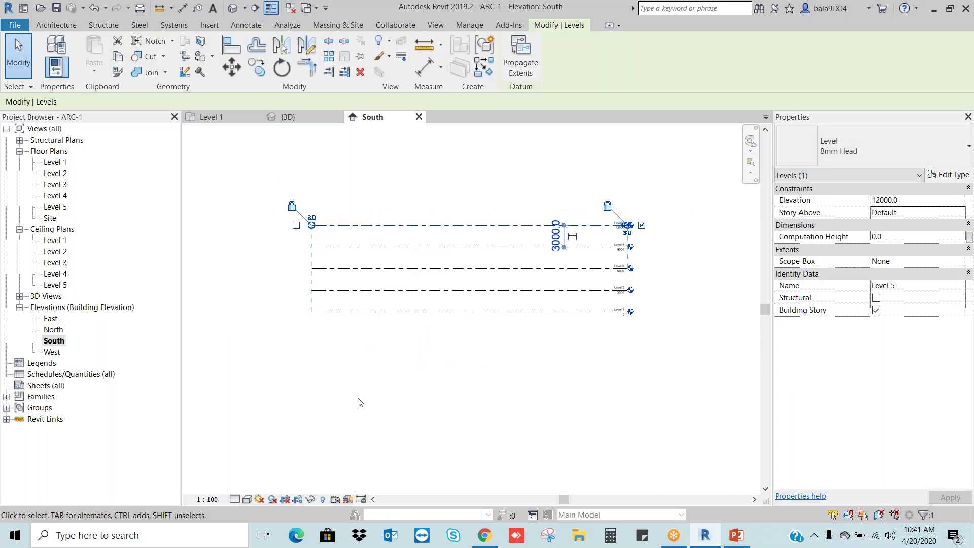
left_click(491, 361)
- Rename Level 1 with a name beginning with "Grou"
scroll(494, 361, "up", 2)
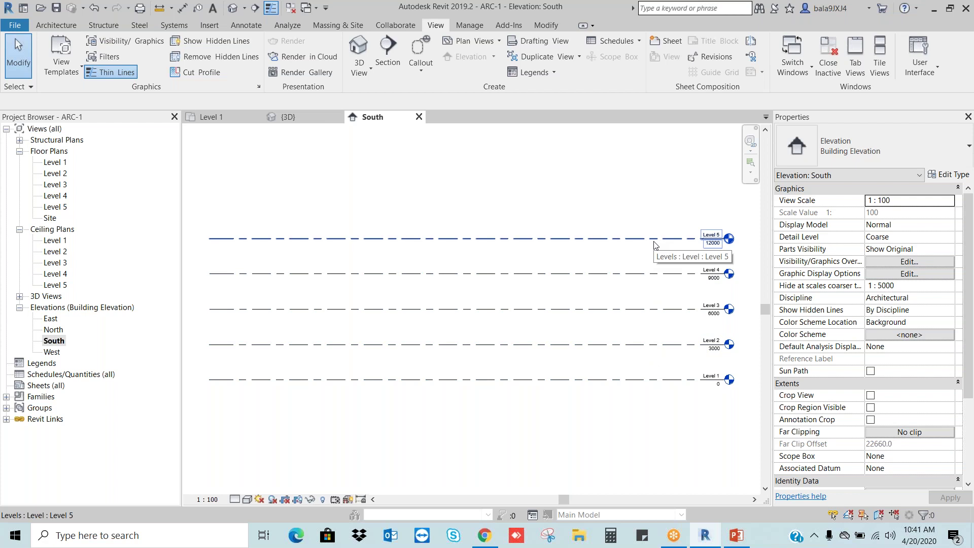
scroll(710, 329, "up", 4)
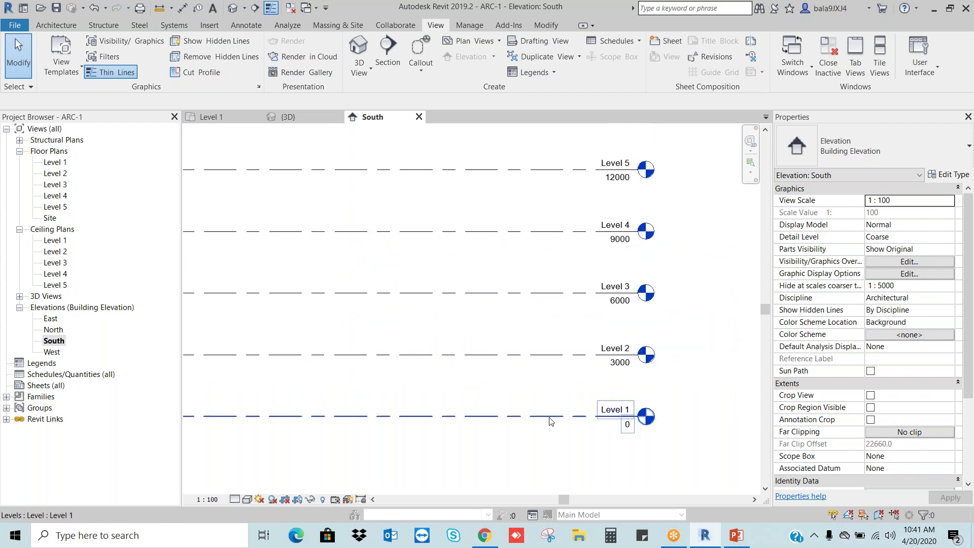
left_click(551, 422)
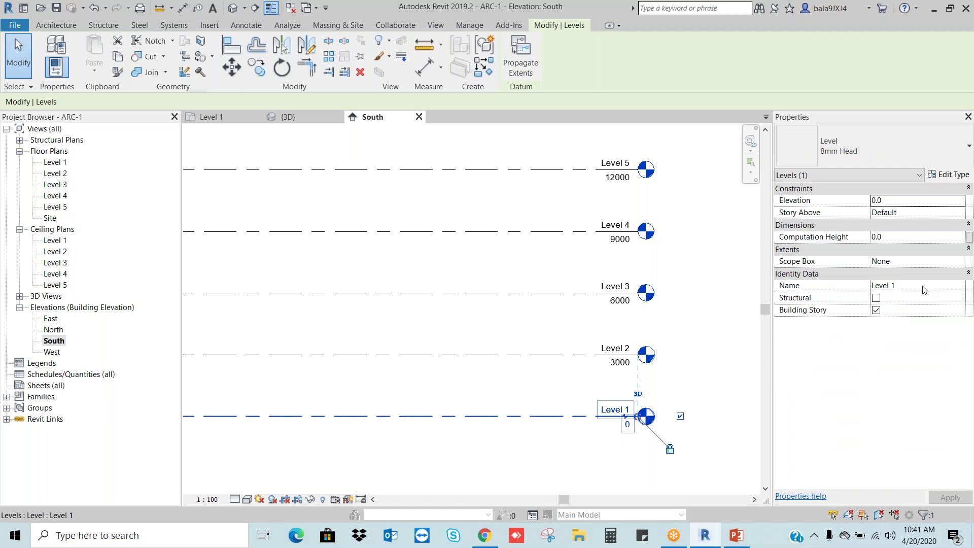
left_click(924, 287)
type("gR")
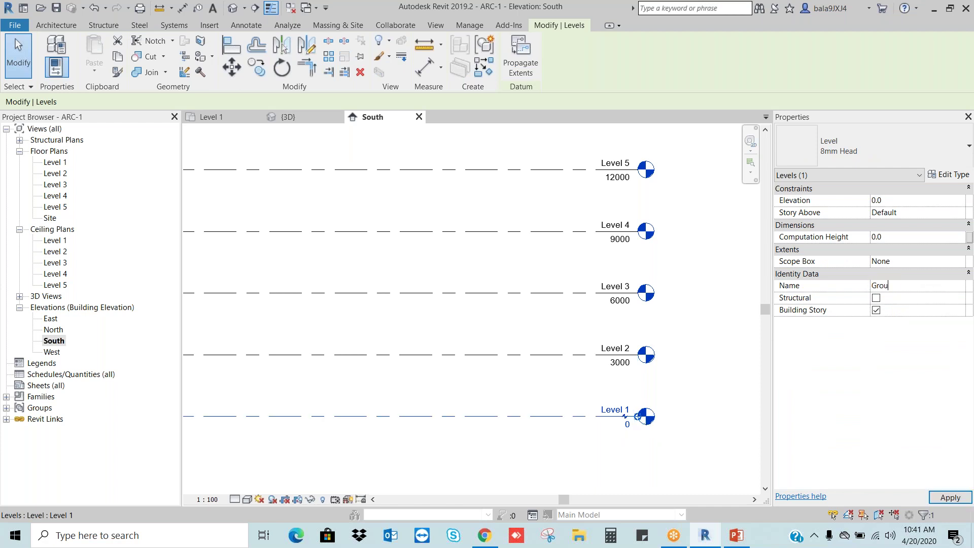
- Rename the lowest level as "Groud Floor" and rename its corresponding views too
type("oud Floor")
key("Return")
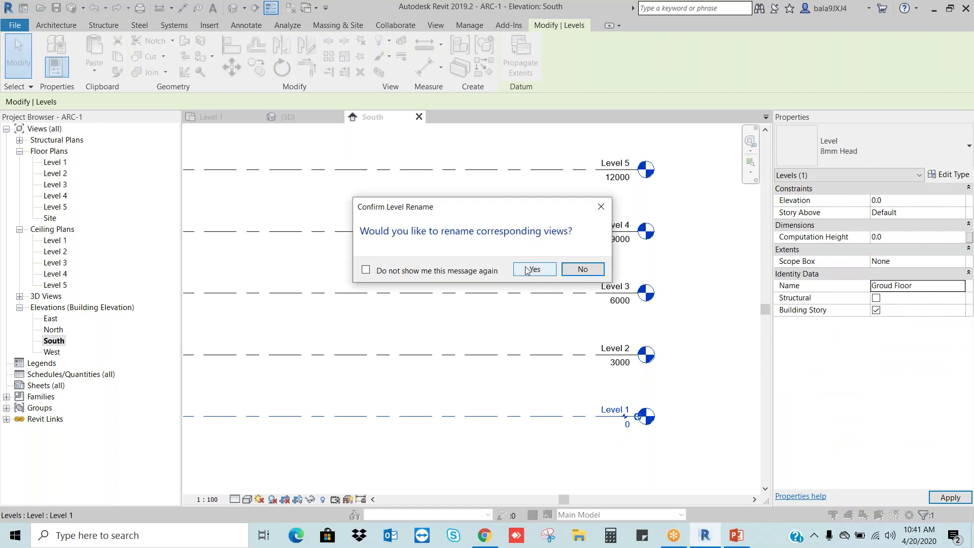
left_click(528, 271)
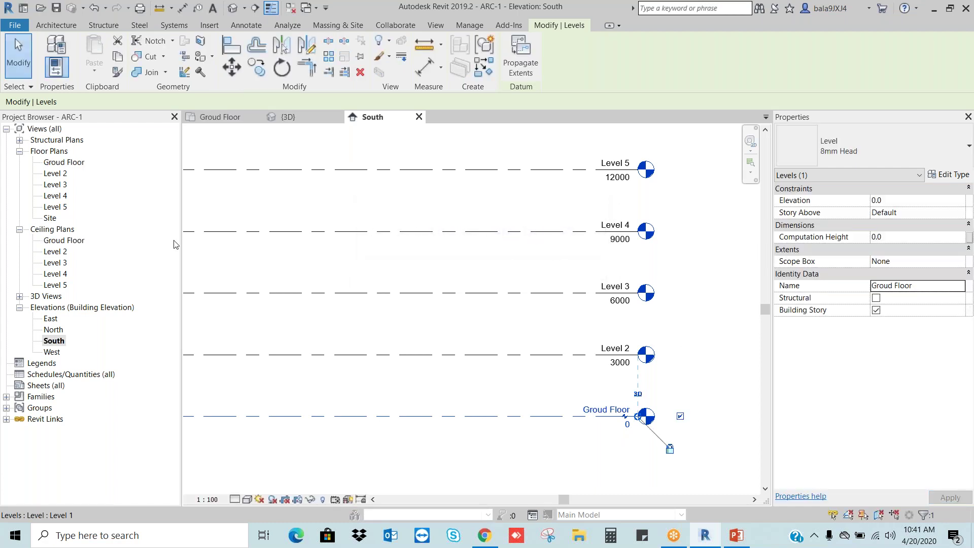
- Rename Level 2 as "1st Floor" together with its corresponding views
left_click(692, 338)
left_click(568, 355)
left_click(885, 285)
type("1st")
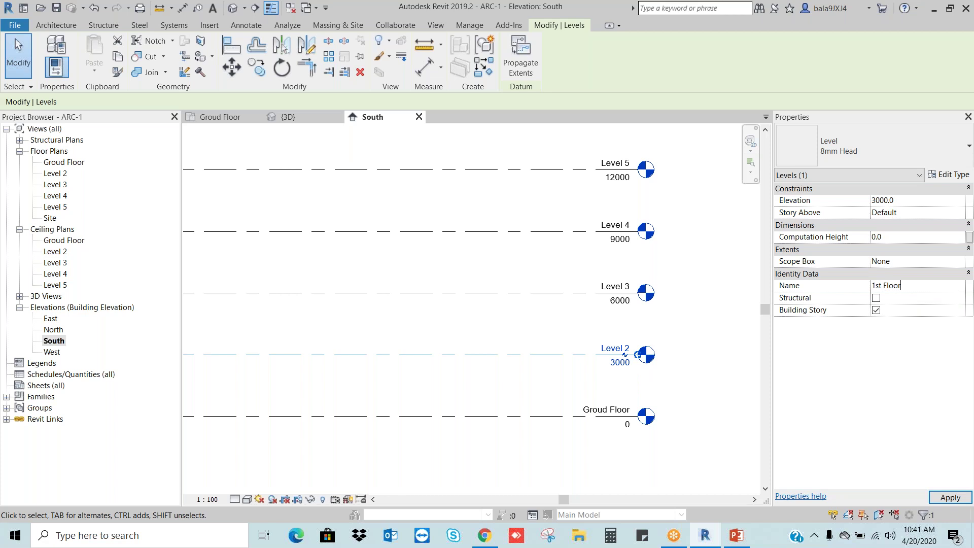
left_click(535, 270)
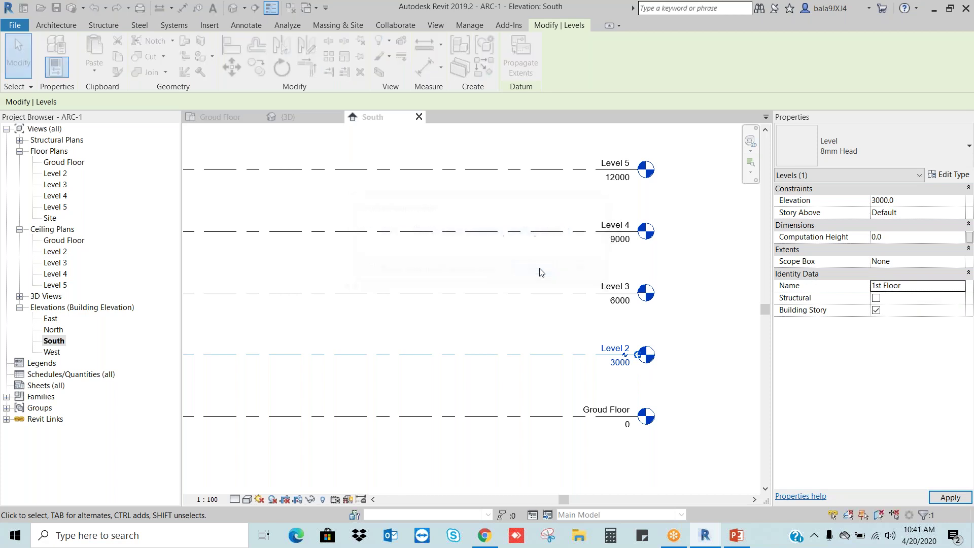
- Rename Level 3 as "2nd Floor" together with its corresponding views
left_click(556, 299)
left_click(905, 287)
type("2nd")
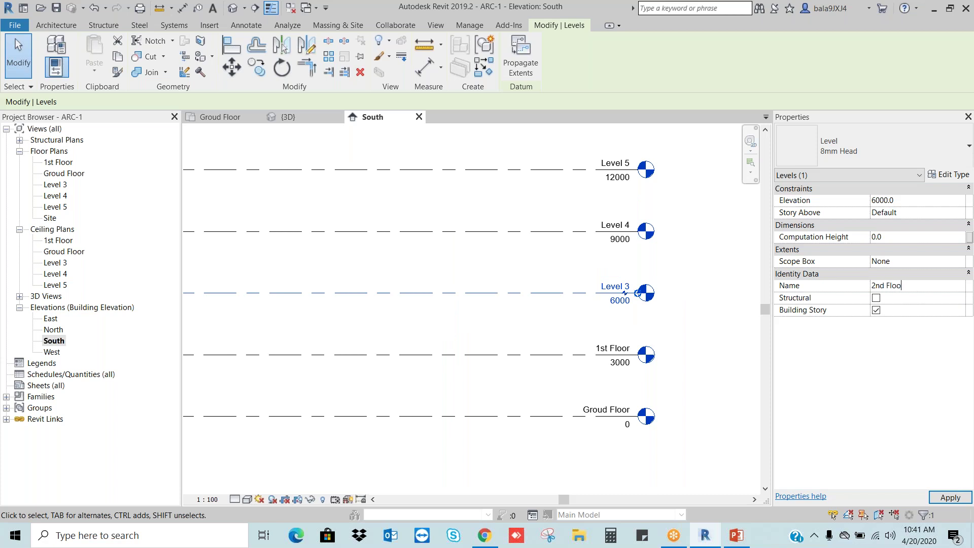
key("Return")
left_click(536, 269)
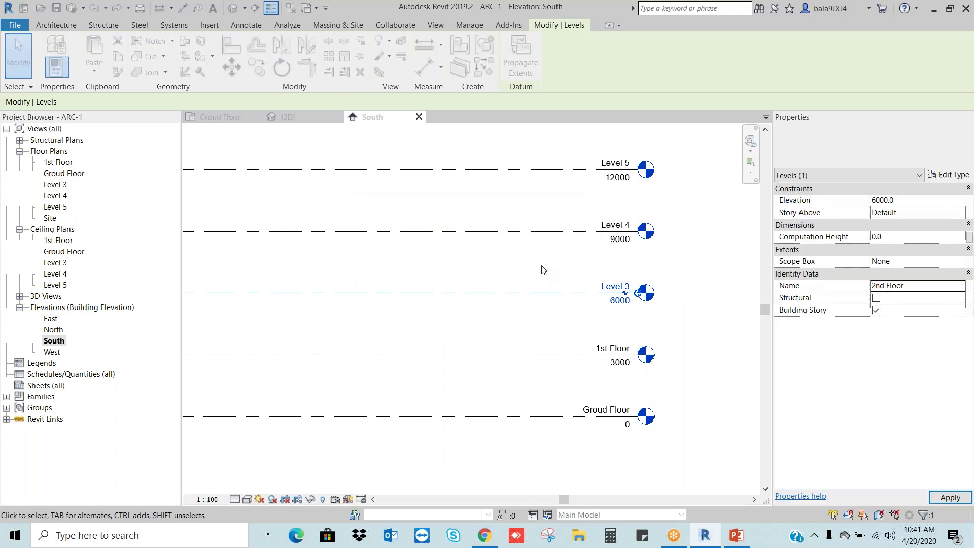
- Rename Level 4 as "3rd Floor" together with its corresponding views
left_click(548, 232)
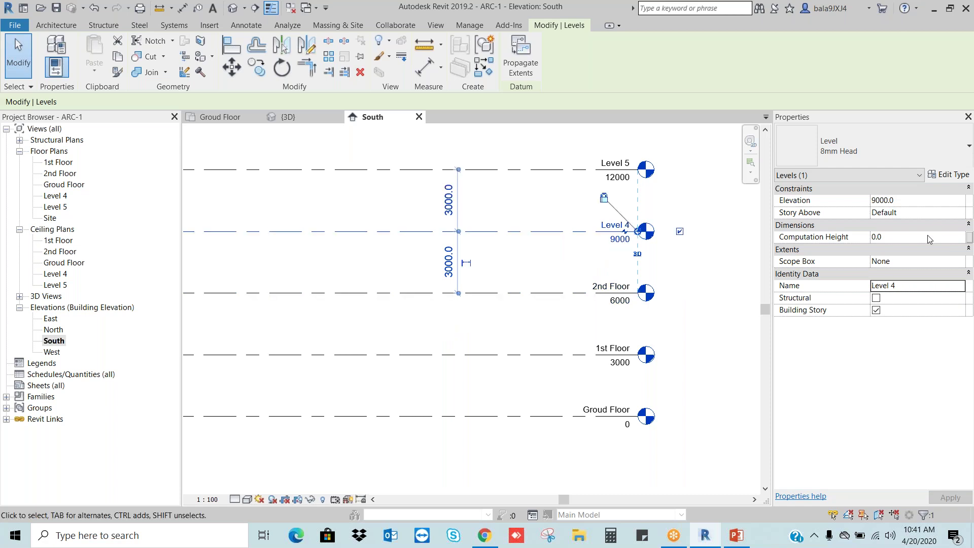
left_click(913, 286)
type("3rd Floor")
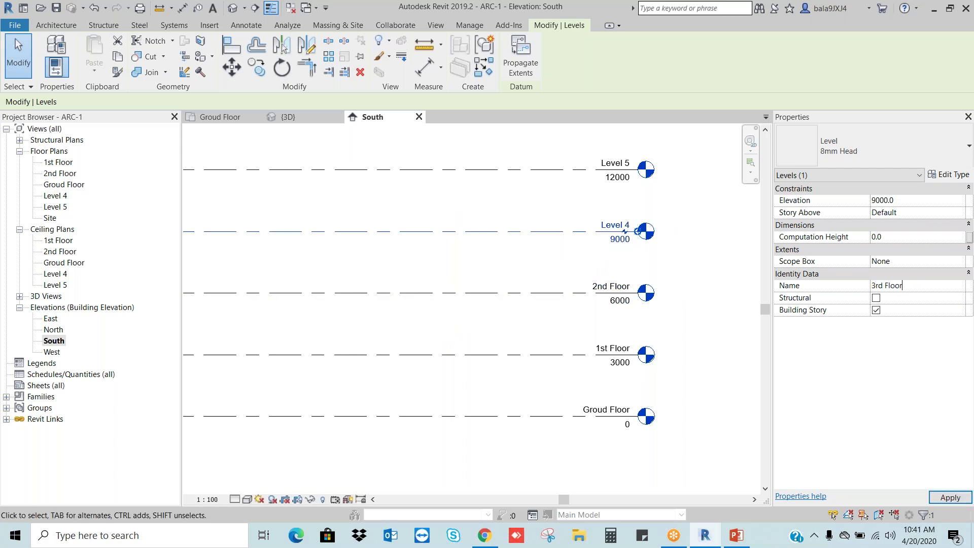
key("Return")
left_click(532, 269)
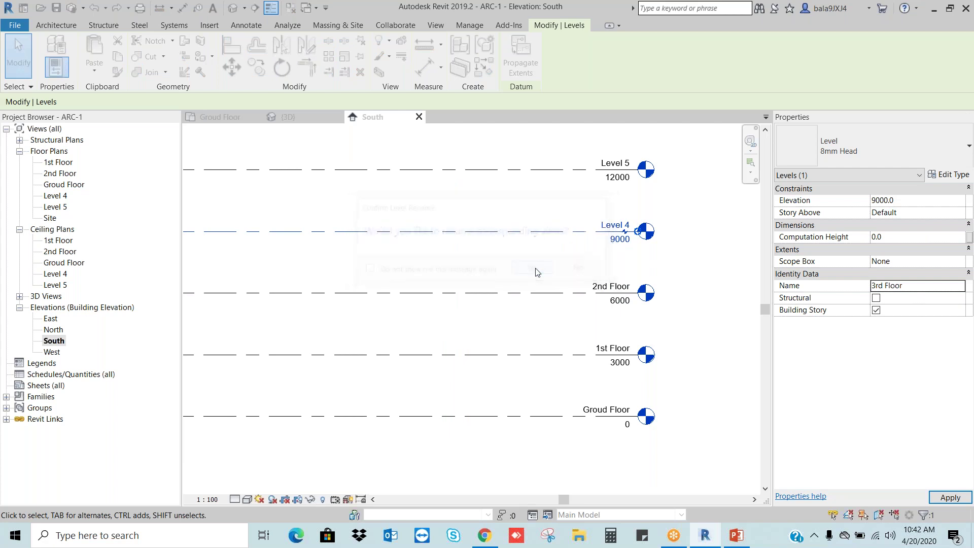
- Rename Level 5 as "Roof" together with its corresponding views, and fit the South elevation in the window
left_click(548, 170)
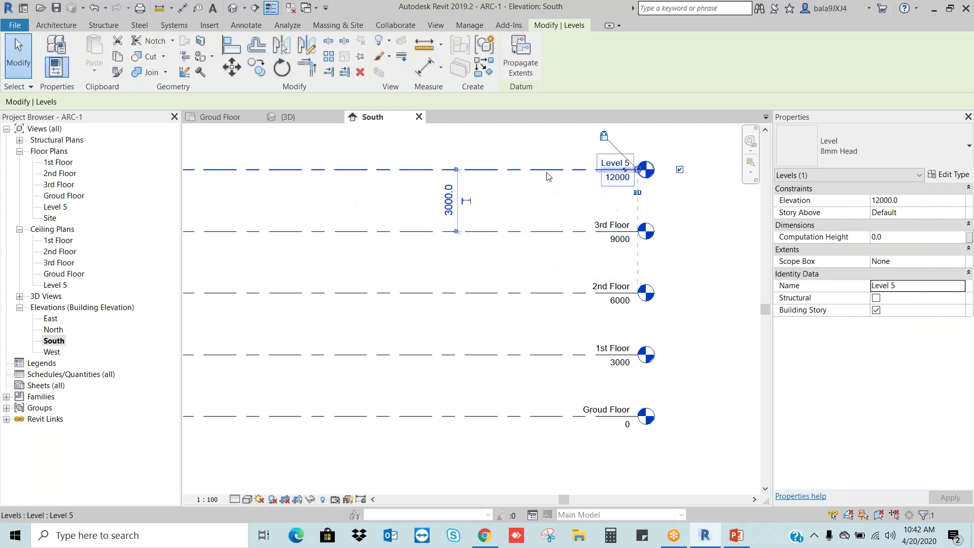
left_click(915, 285)
type("R")
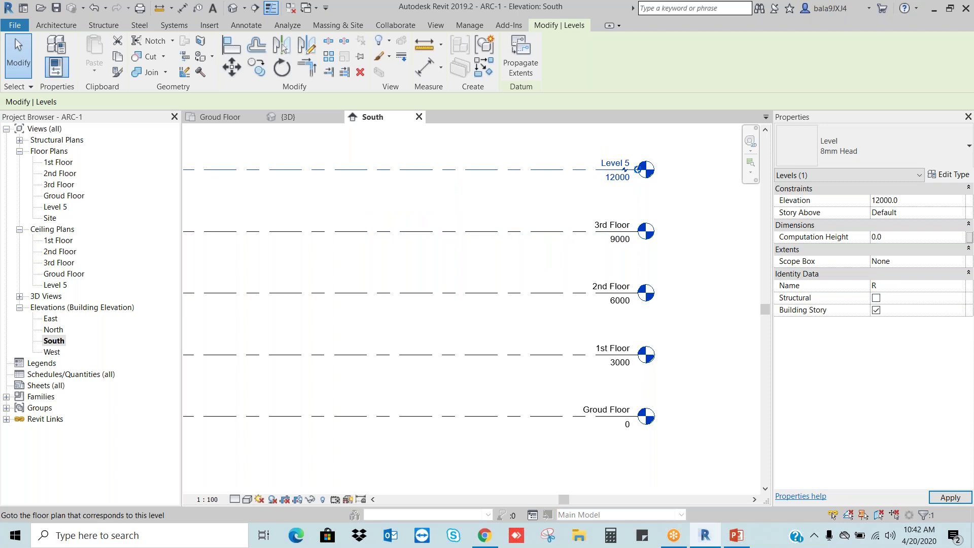
type("oof")
key("Return")
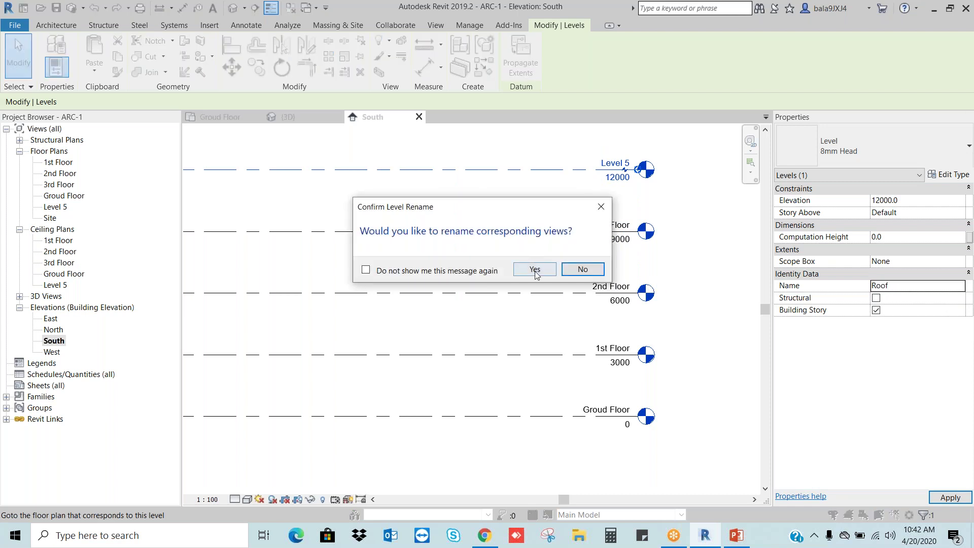
left_click(535, 269)
left_click(684, 273)
key("z")
key("f")
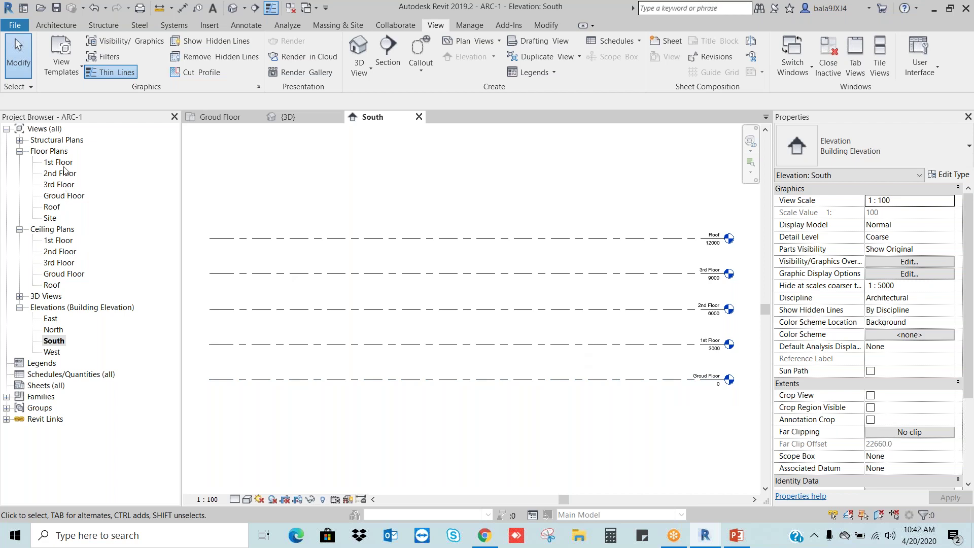
- Look at the Groud Floor plan, and check the STR-1.rvt link's visibility settings in the South elevation
double_click(64, 196)
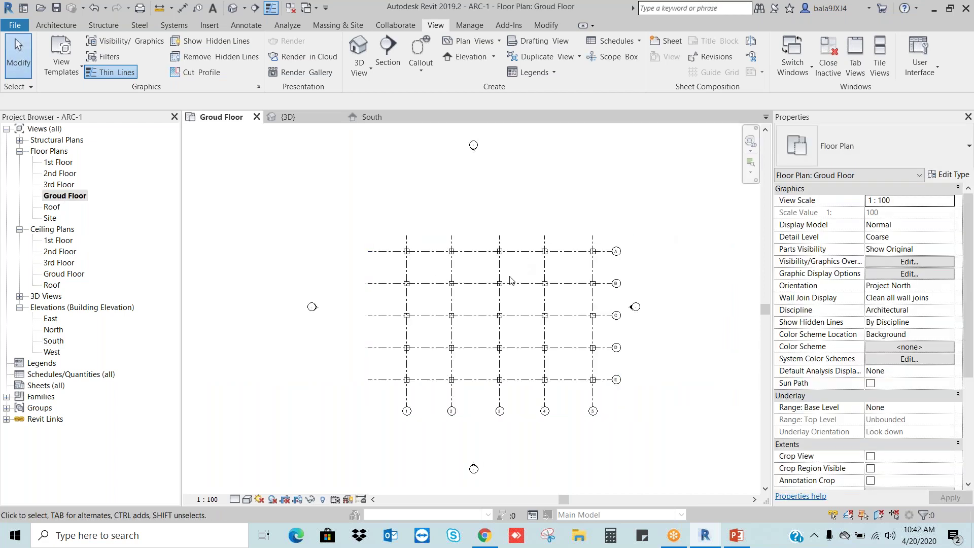
double_click(54, 341)
key("v")
key("v")
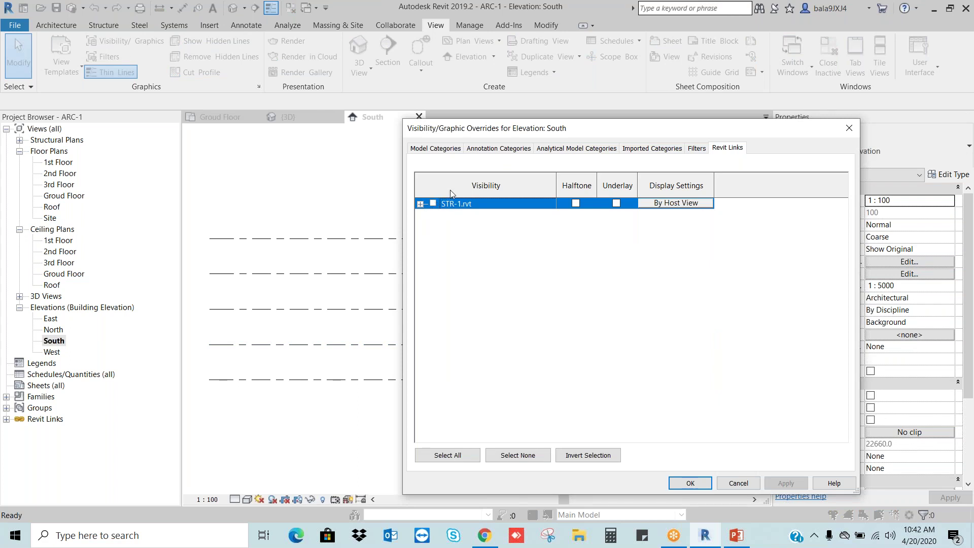
key("Return")
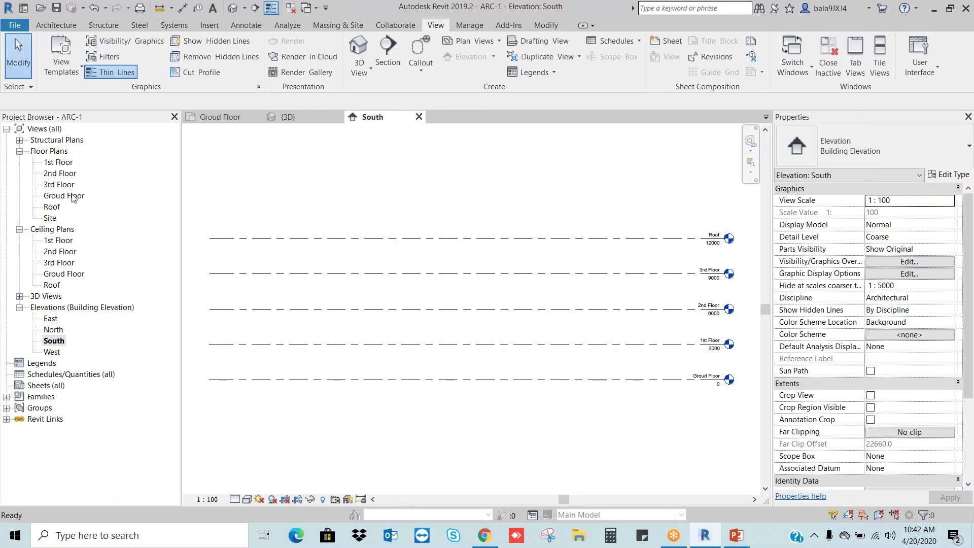
- Check the STR-1.rvt link's visibility settings in the Groud Floor plan
double_click(72, 198)
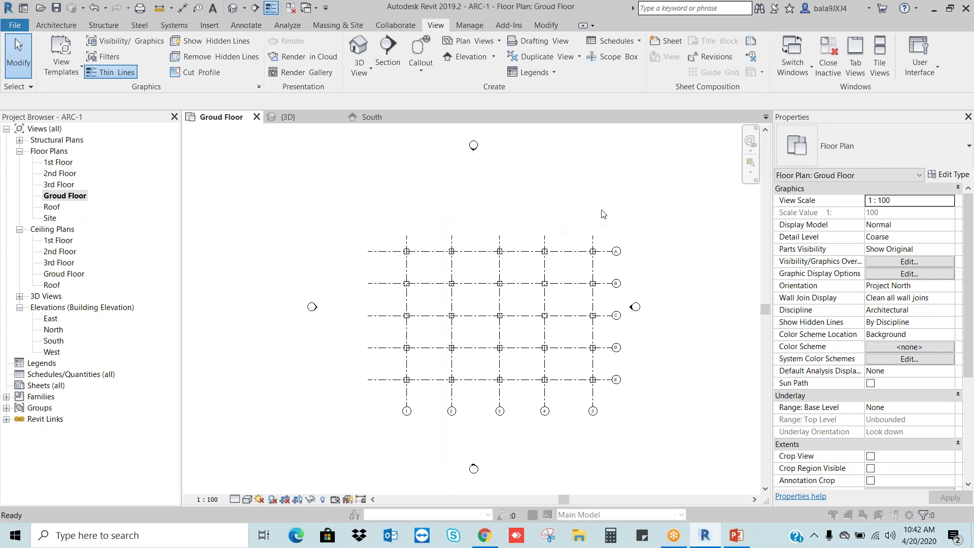
key("v")
key("g")
left_click(718, 152)
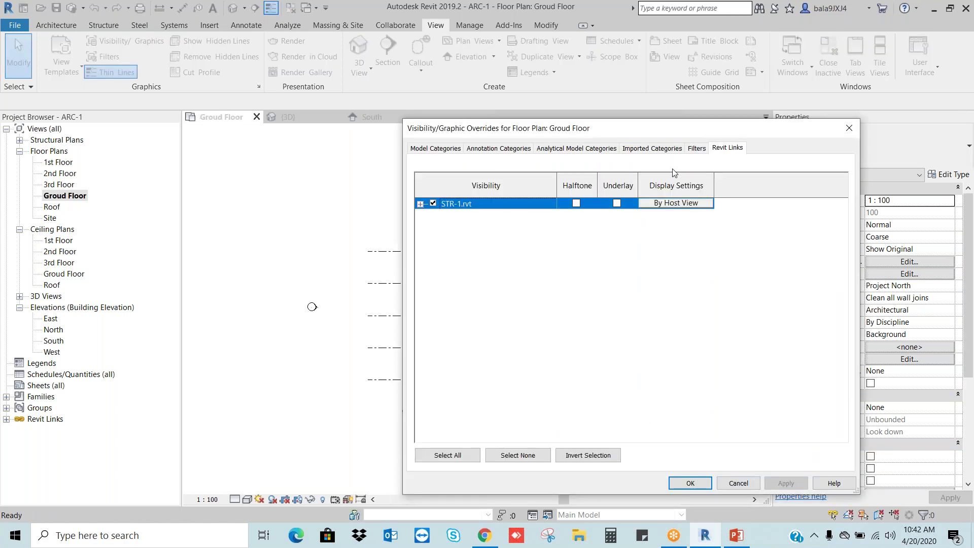
left_click(849, 128)
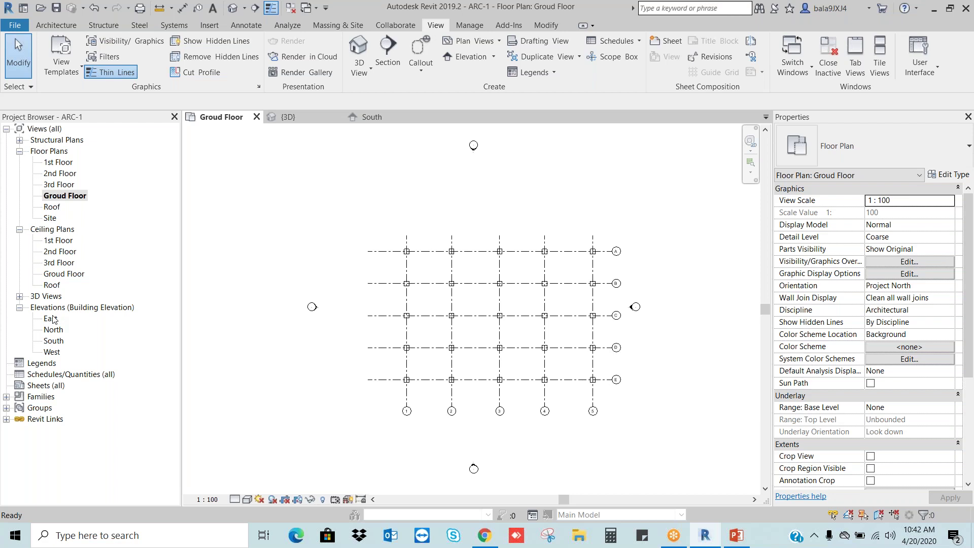
- Review the renamed levels in the South elevation and return to the Groud Floor plan
left_click(54, 341)
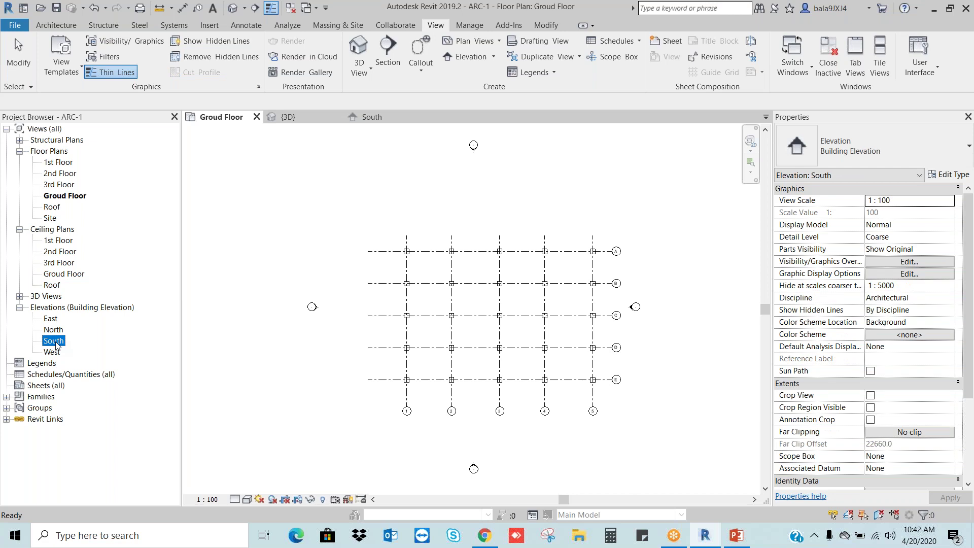
double_click(54, 341)
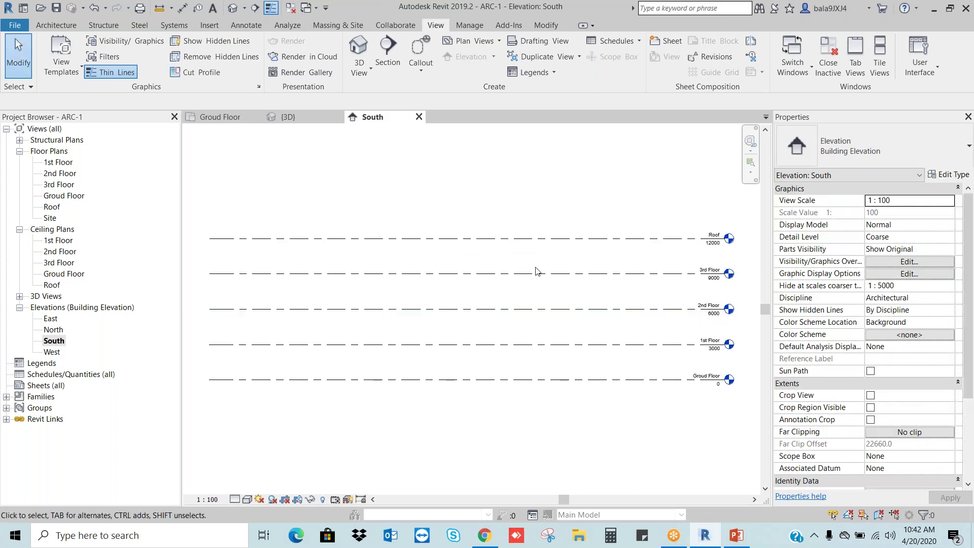
double_click(71, 197)
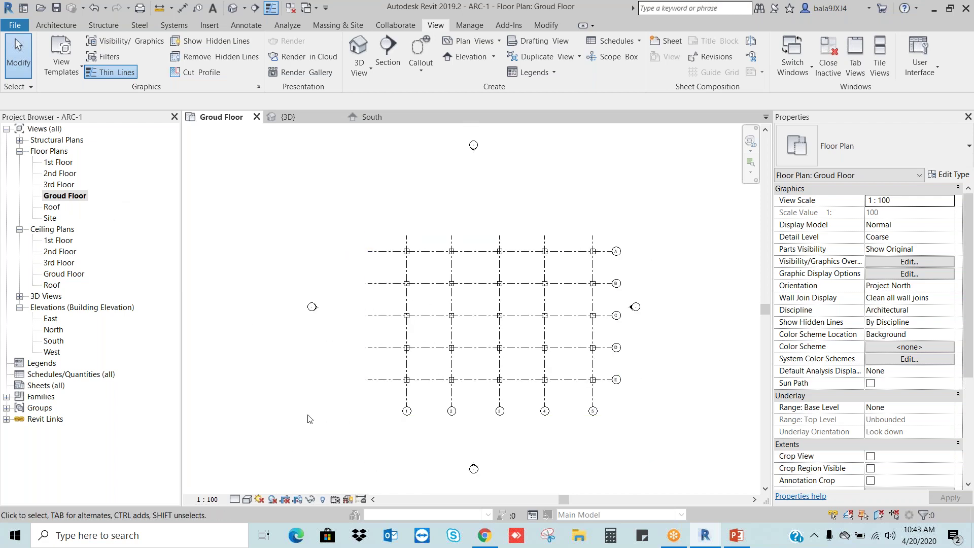
- Change the Groud Floor plan's visual style to one that shows the linked columns with a grey fill
left_click(235, 499)
left_click(247, 499)
left_click(265, 448)
scroll(538, 307, "up", 3)
scroll(682, 207, "down", 1)
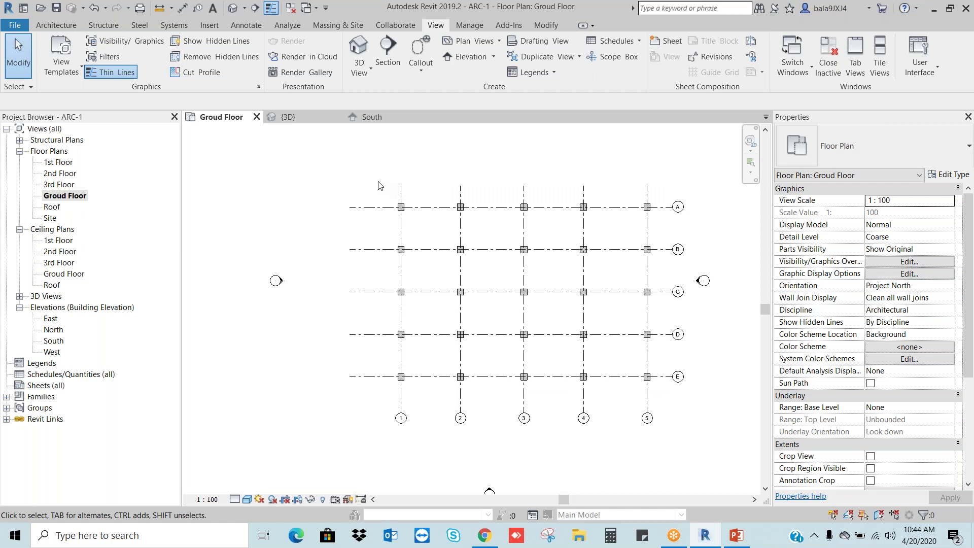
scroll(408, 386, "down", 2)
scroll(507, 365, "up", 4)
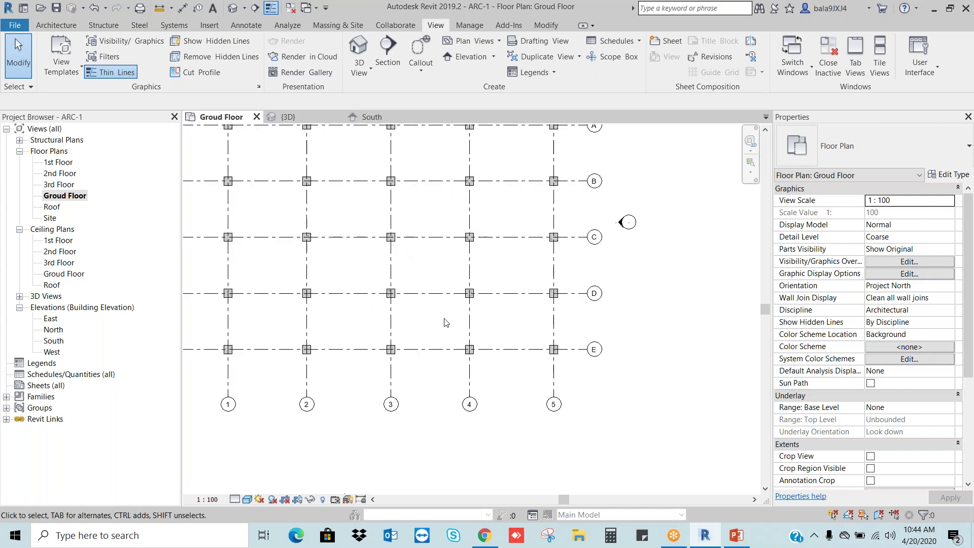
middle_click_drag(444, 322, 492, 364)
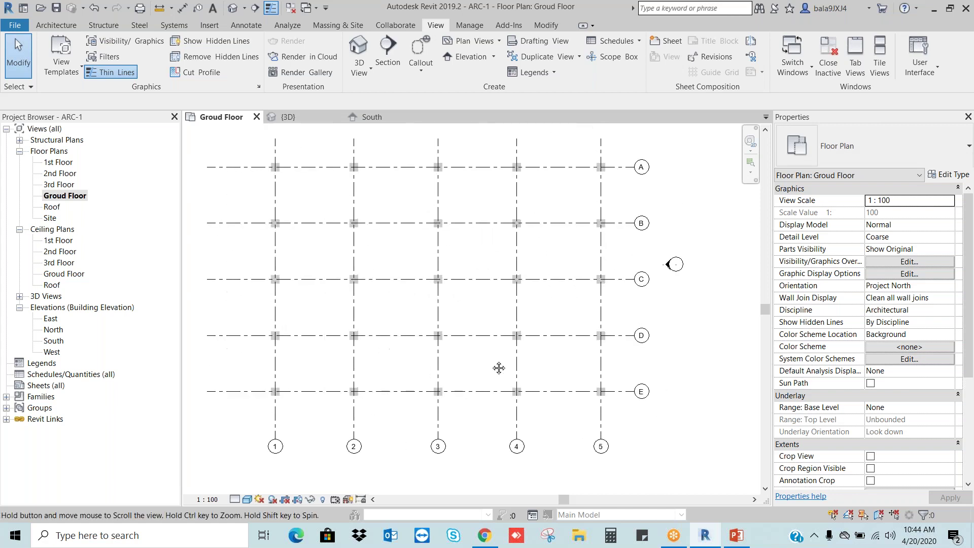
- Set up a new basic wall of type Generic - 300mm with its top constraint up to level 1st Floor
left_click(57, 26)
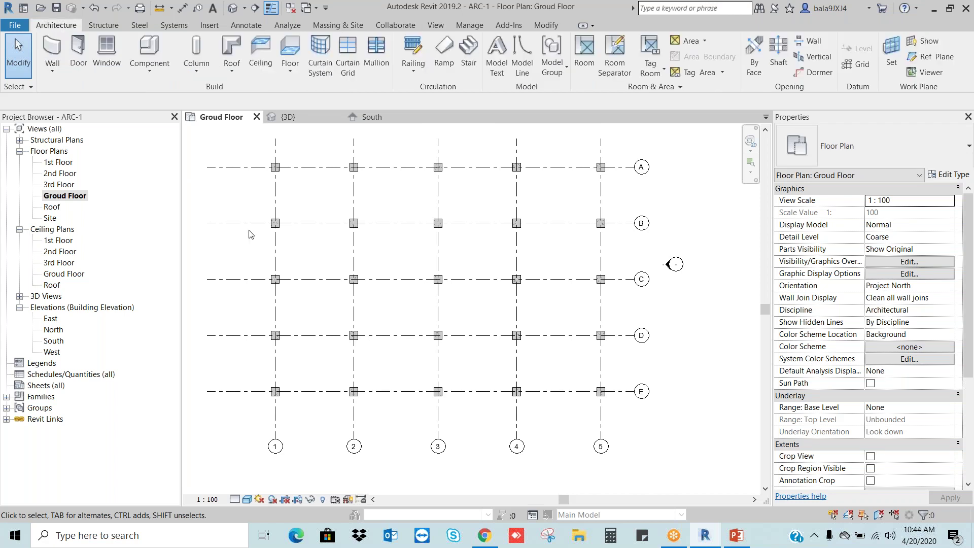
left_click(52, 48)
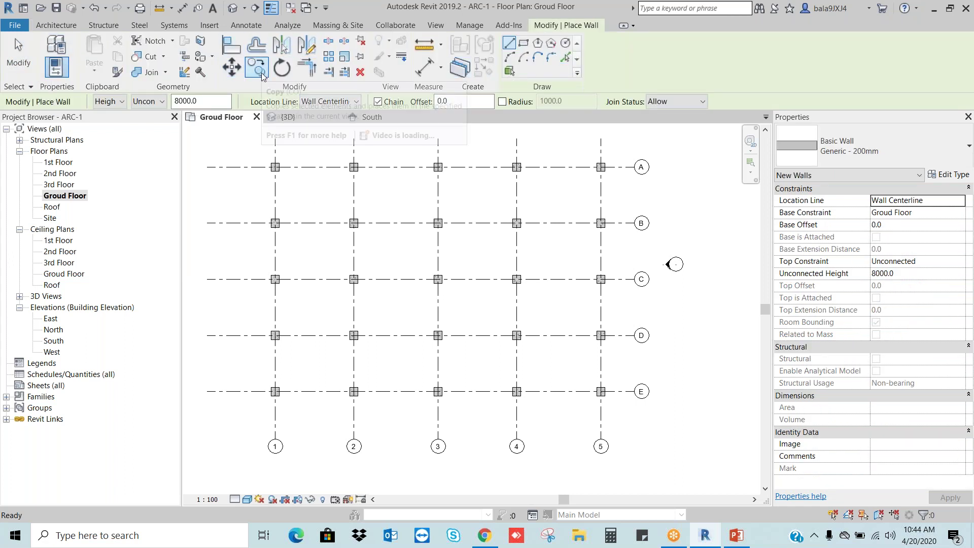
left_click(869, 150)
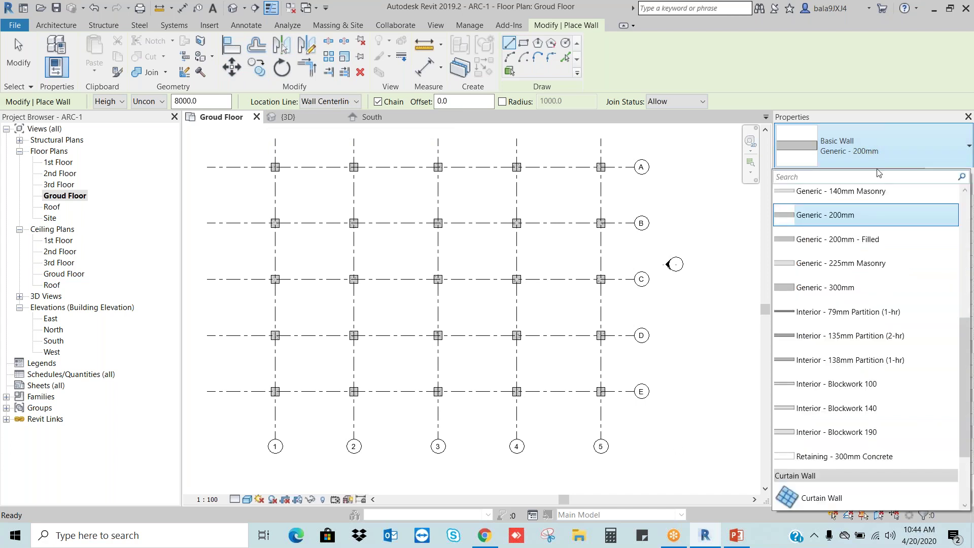
left_click_drag(965, 337, 966, 303)
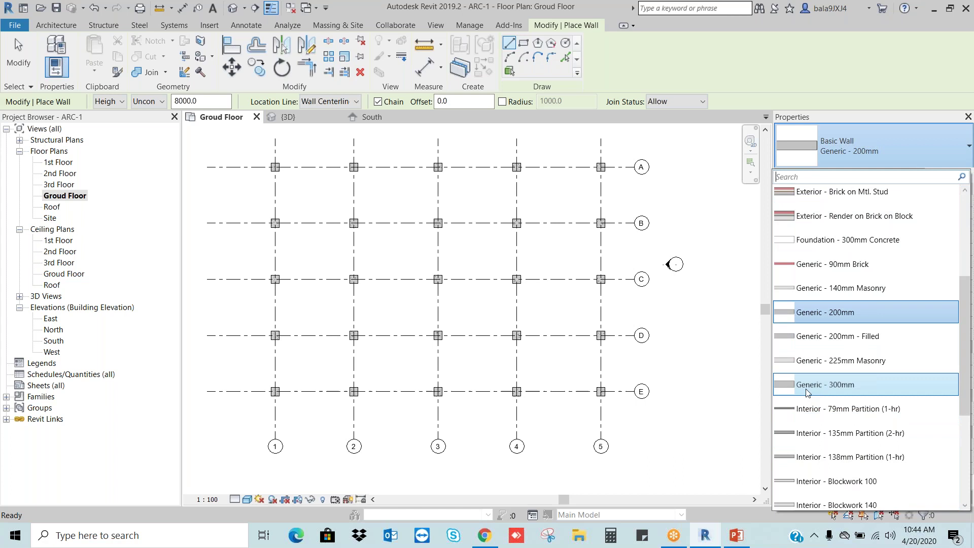
left_click(848, 389)
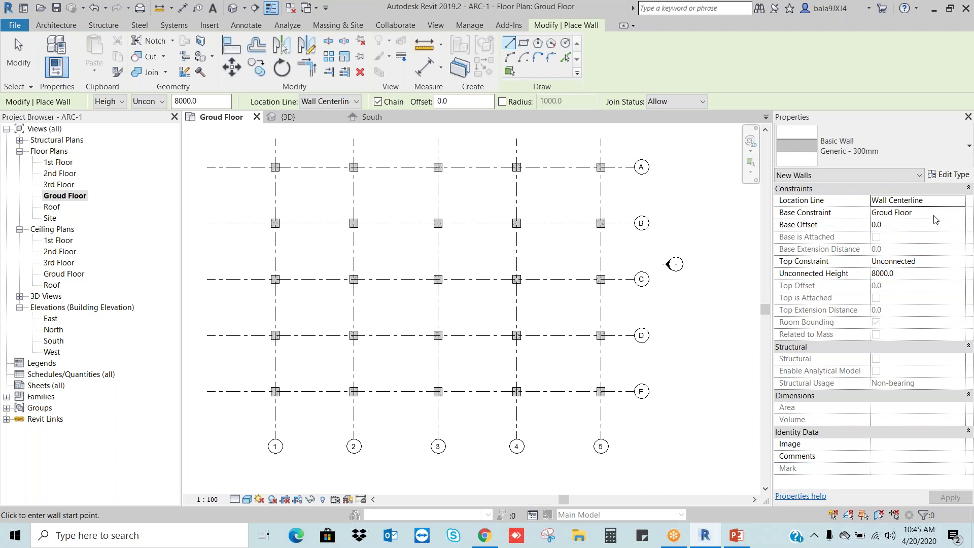
left_click(962, 262)
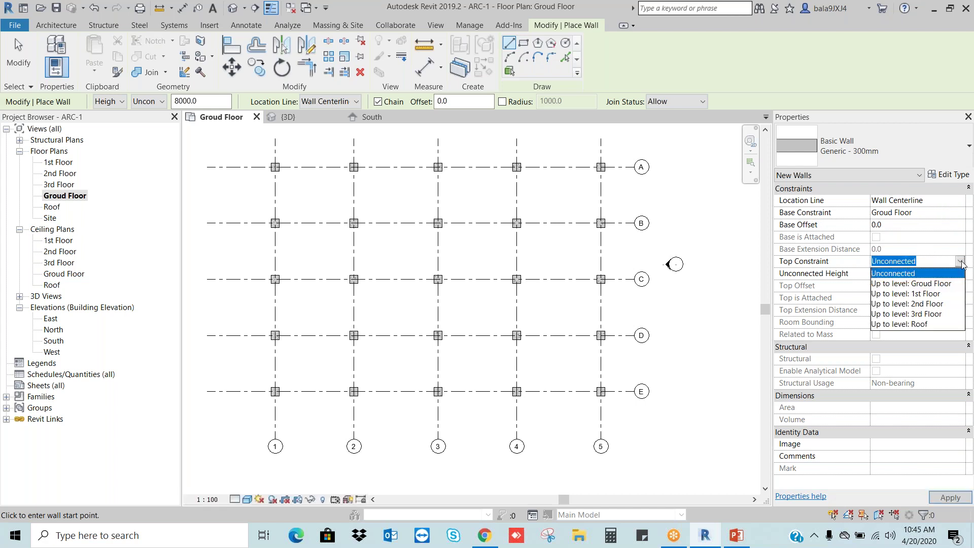
left_click(929, 293)
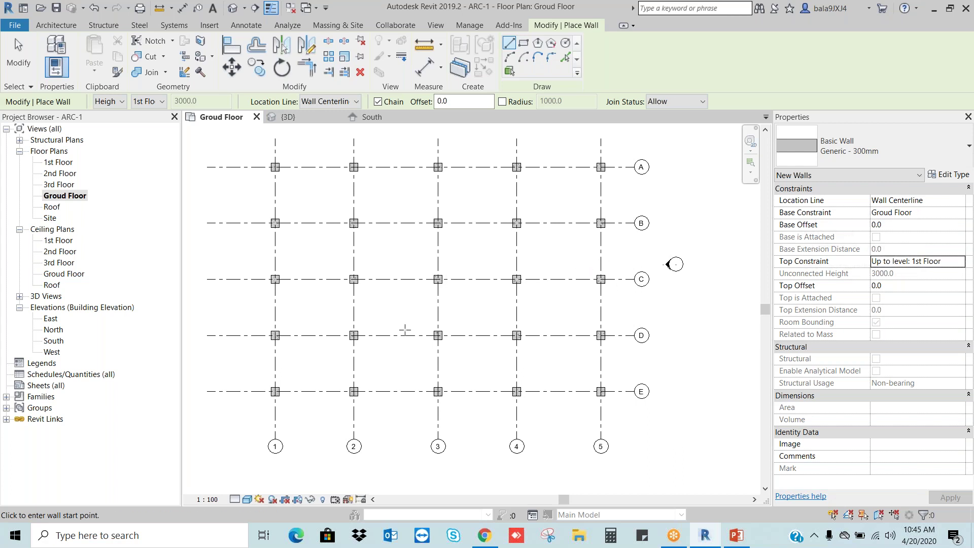
- Draw a Generic - 300mm wall along grid E from the column at grid 1 to the column at grid 2
scroll(298, 402, "up", 4)
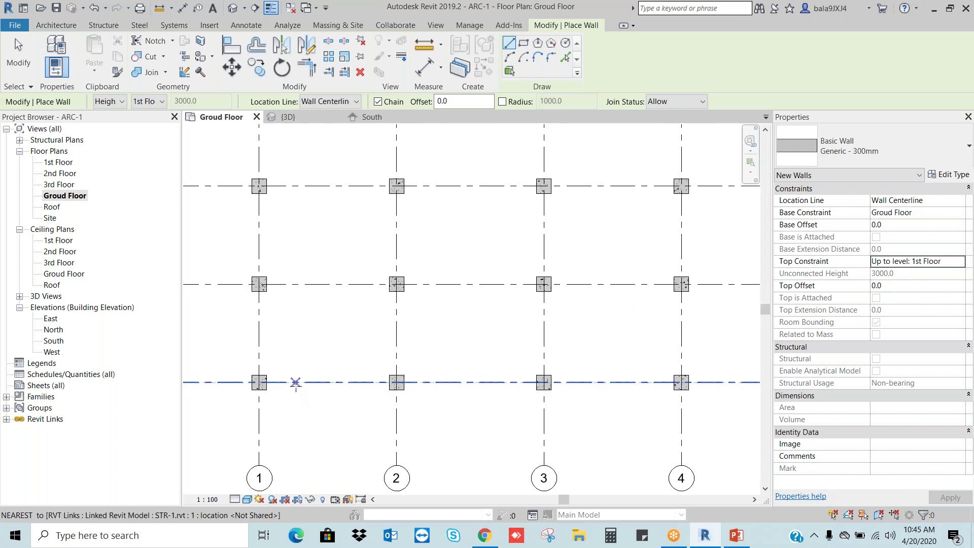
scroll(271, 384, "up", 3)
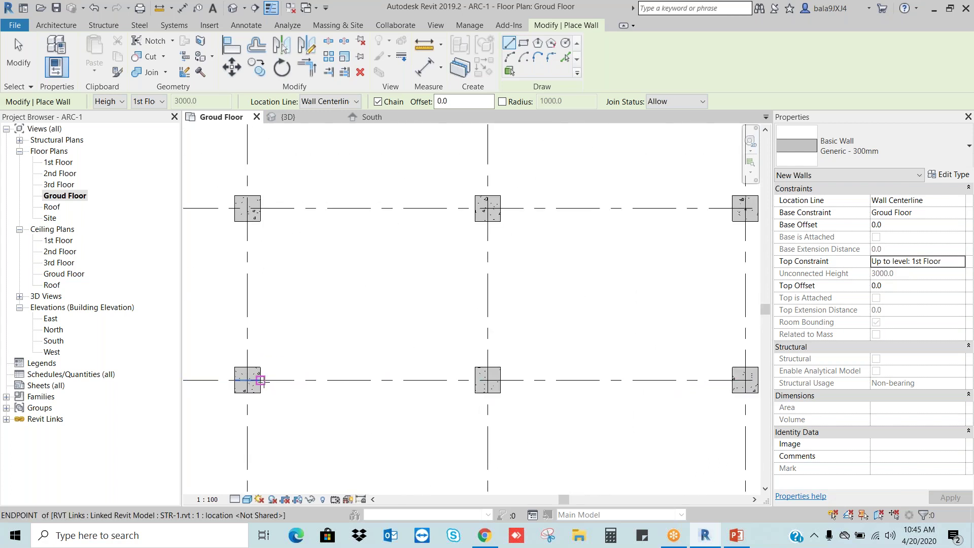
scroll(261, 380, "up", 1)
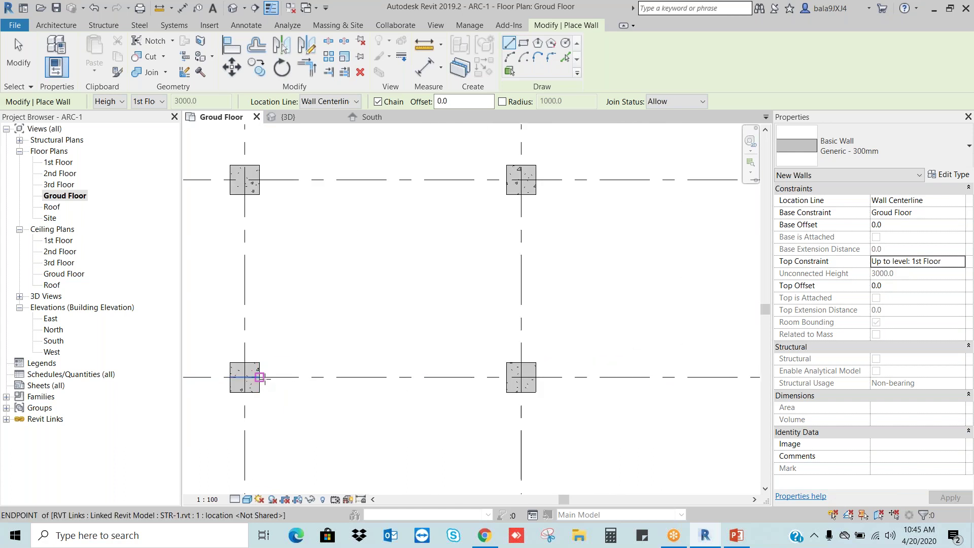
left_click(260, 377)
left_click(507, 377)
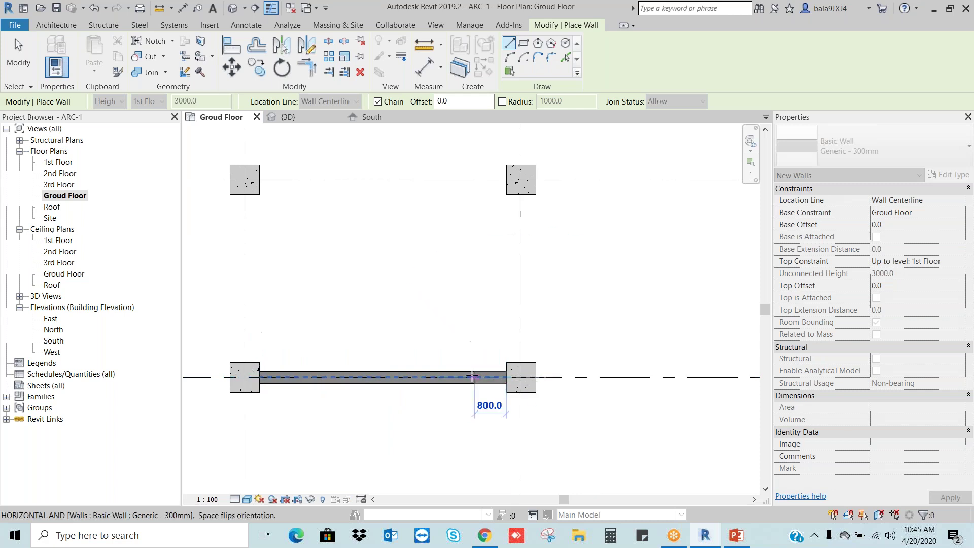
key("Escape")
- Continue the 300 mm walls along grid E in the bays between columns 2 and 3, 3 and 4, and 4 and 5
scroll(499, 380, "down", 1)
middle_click_drag(526, 379, 488, 379)
left_click(491, 377)
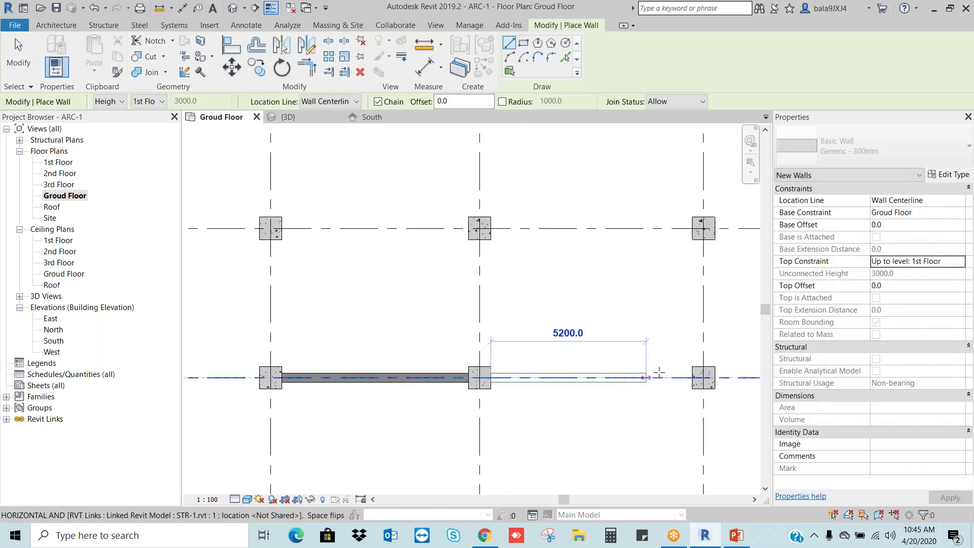
left_click(700, 377)
scroll(425, 394, "down", 2)
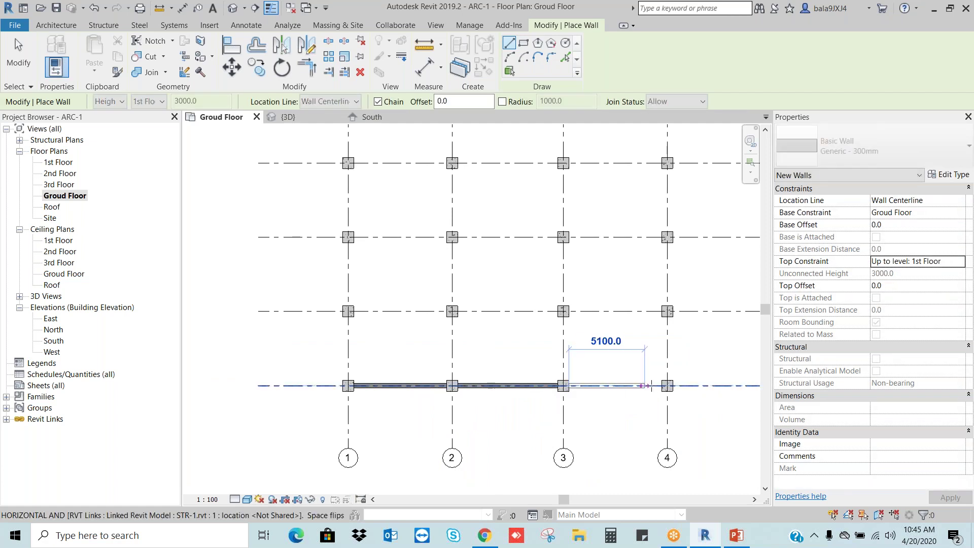
left_click(666, 385)
scroll(536, 384, "down", 3)
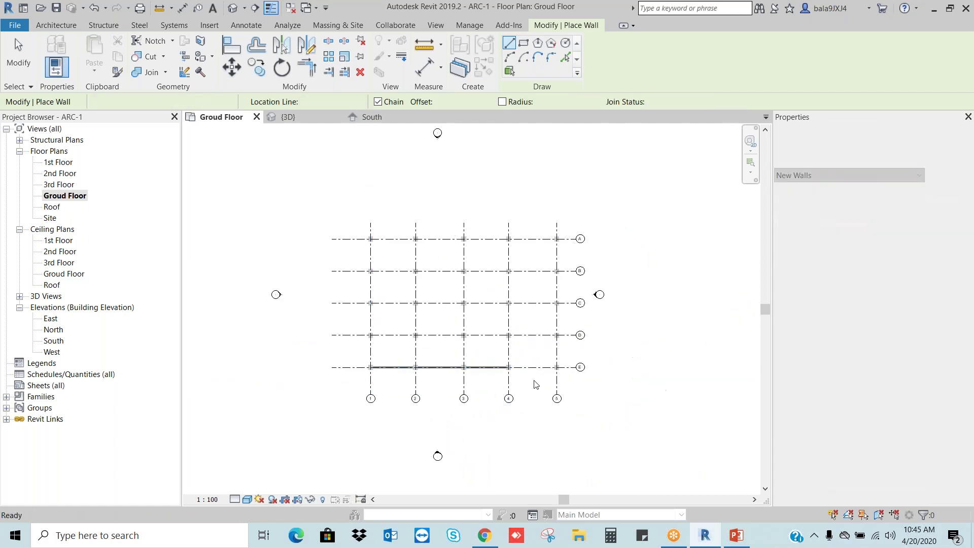
scroll(538, 367, "up", 3)
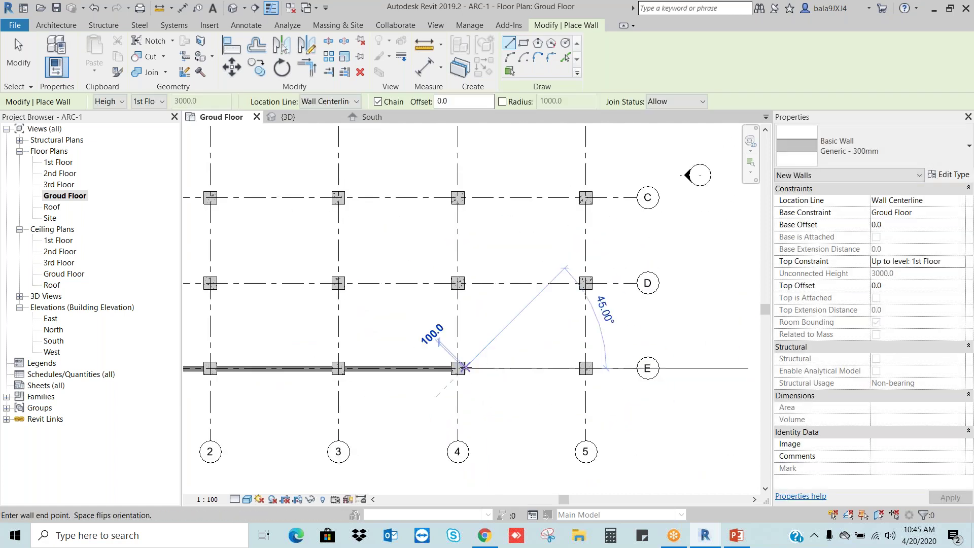
left_click(585, 368)
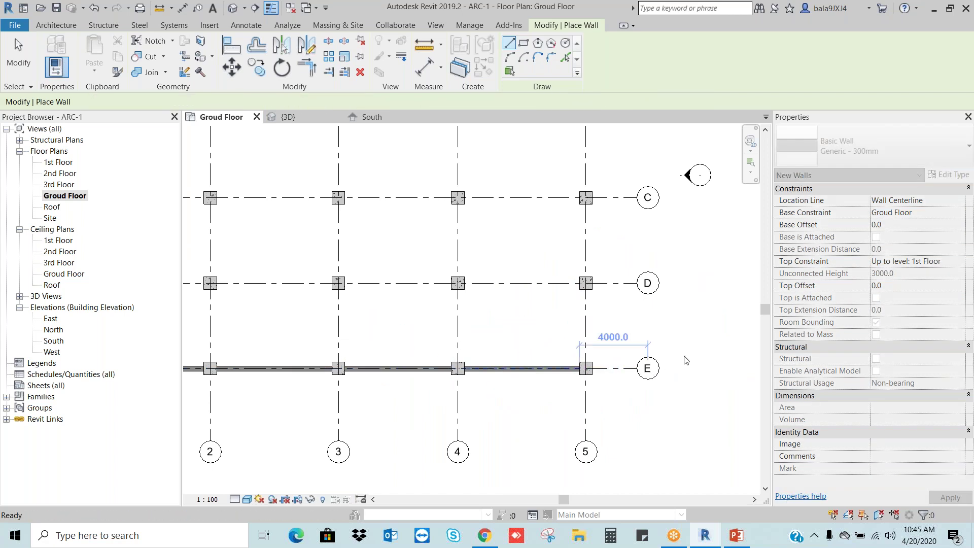
key("Escape")
key("Escape")
- Examine the position of the grid E wall between grids 1 and 2 relative to the outer face of the columns
scroll(677, 356, "down", 3)
scroll(300, 373, "up", 4)
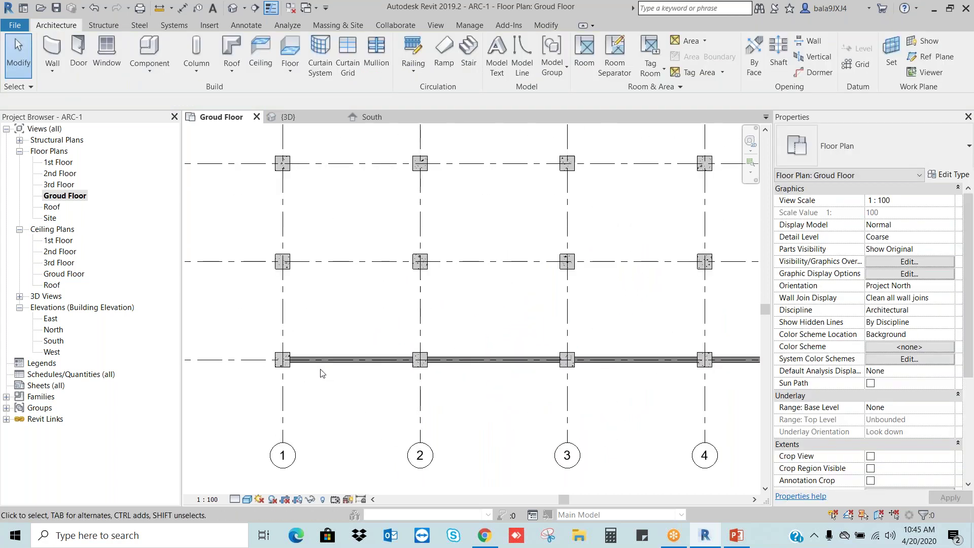
scroll(327, 368, "up", 3)
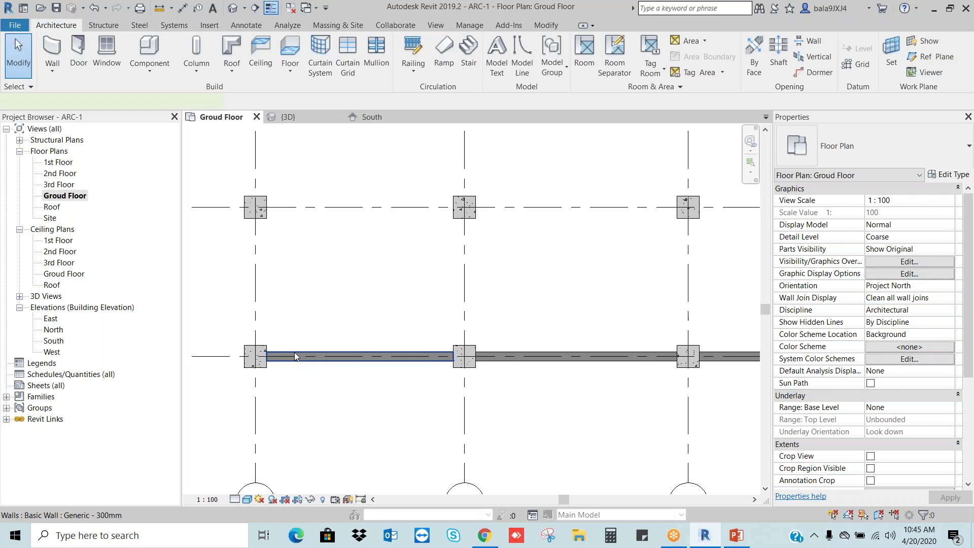
left_click(294, 352)
scroll(273, 378, "up", 2)
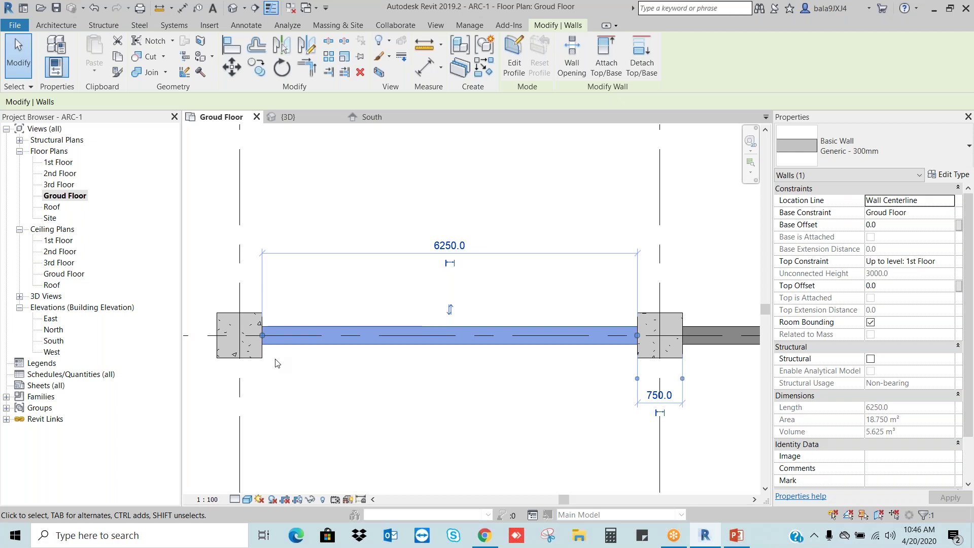
left_click(275, 362)
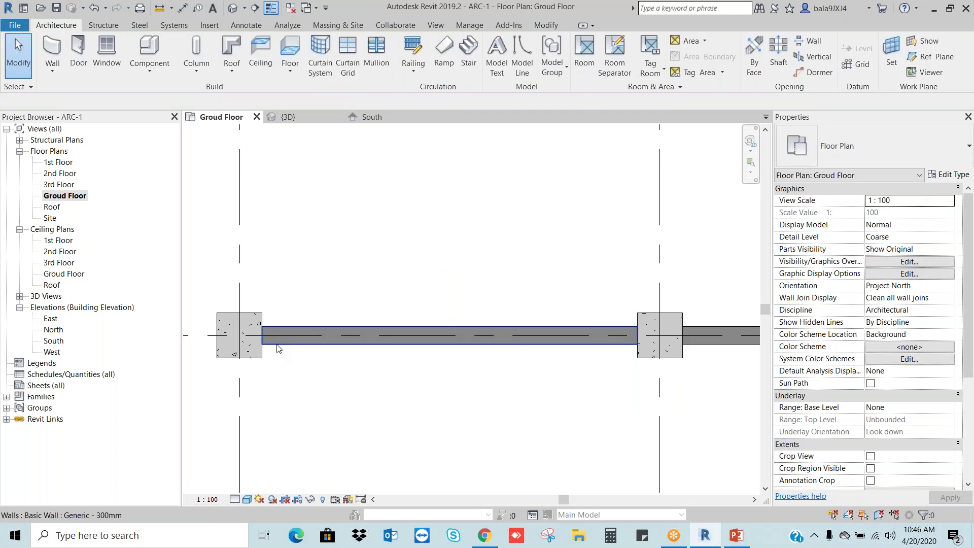
left_click(277, 349)
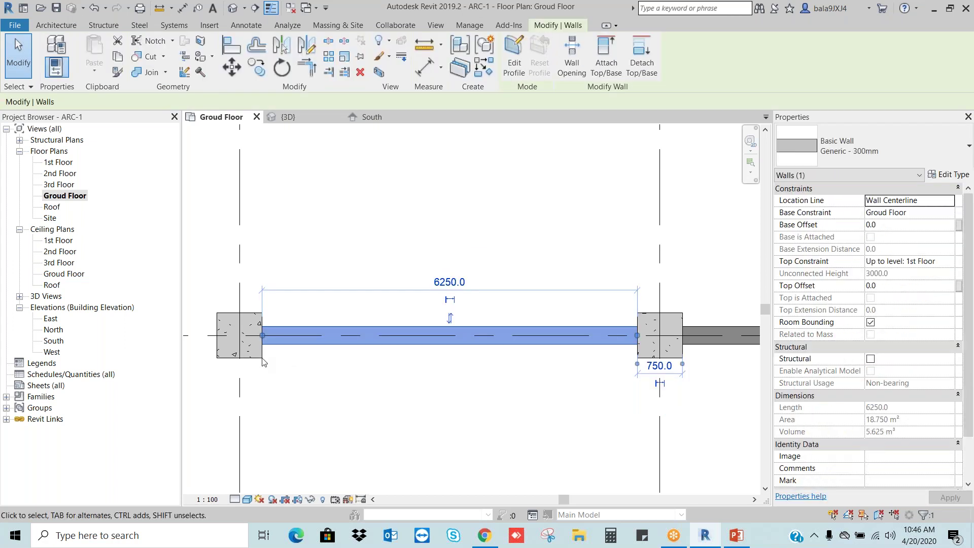
left_click(263, 361)
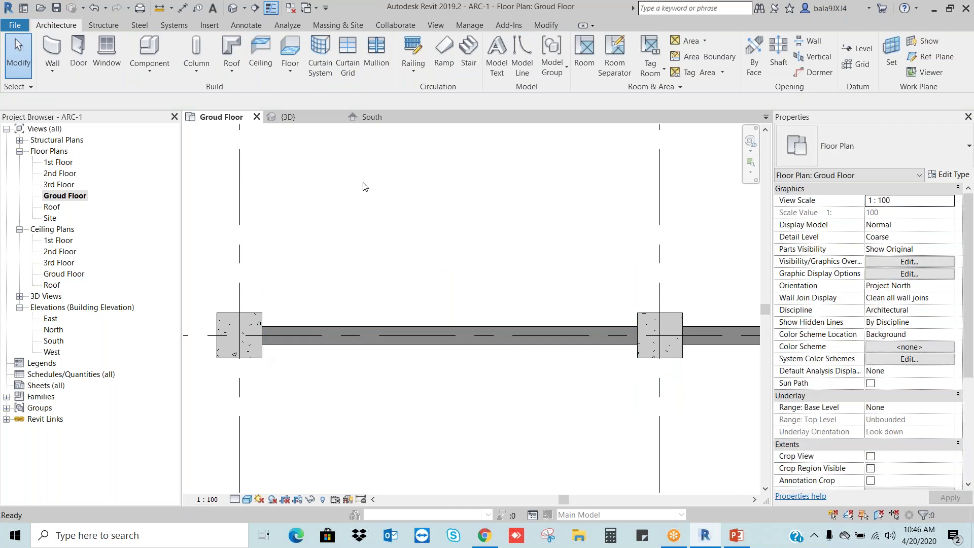
- Align the outer faces of the grid E walls between grids 1–2 and 2–3 with the outer faces of the linked columns
left_click(546, 25)
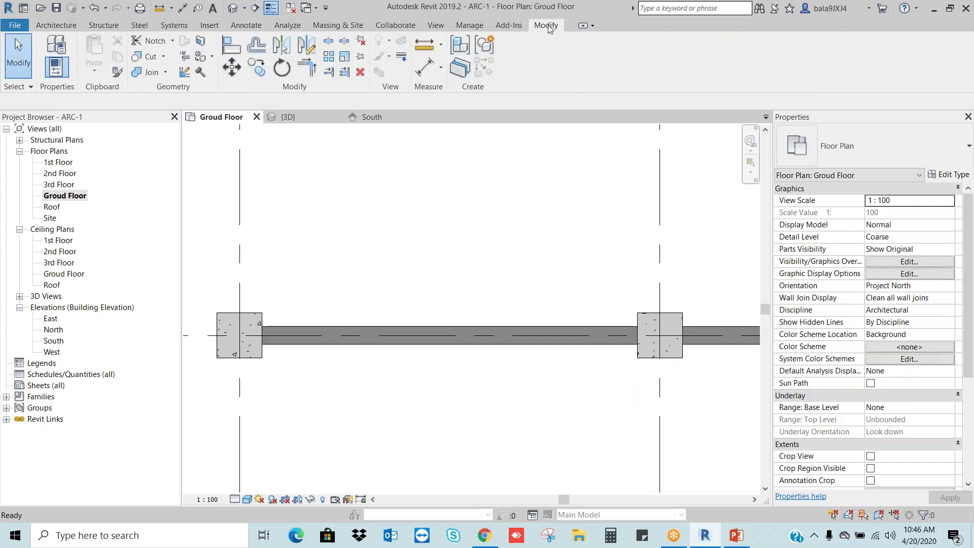
left_click(230, 45)
left_click(248, 359)
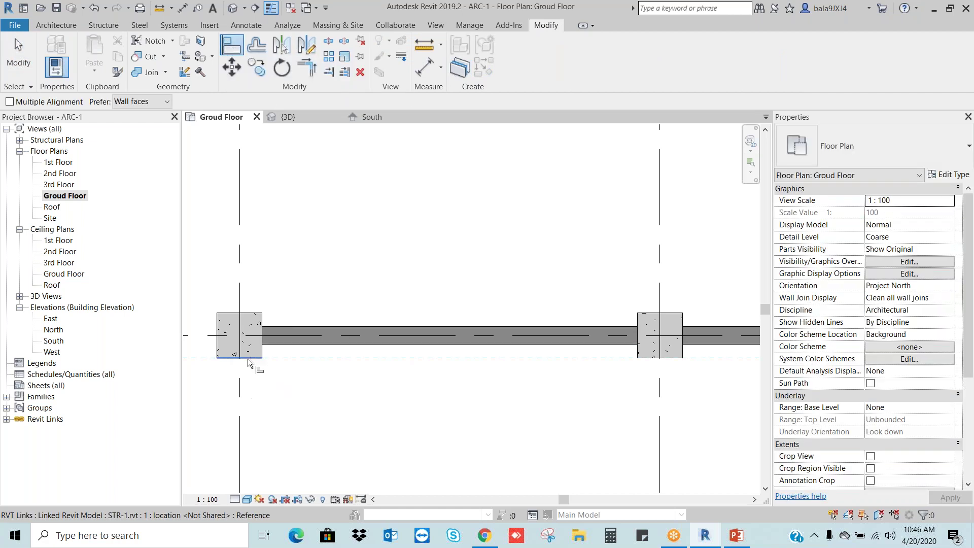
left_click(298, 343)
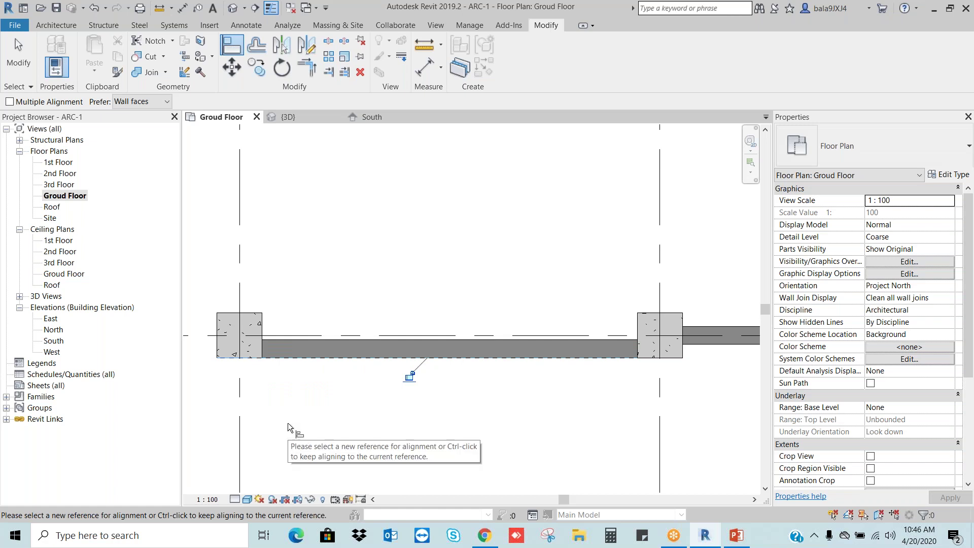
scroll(285, 414, "down", 3)
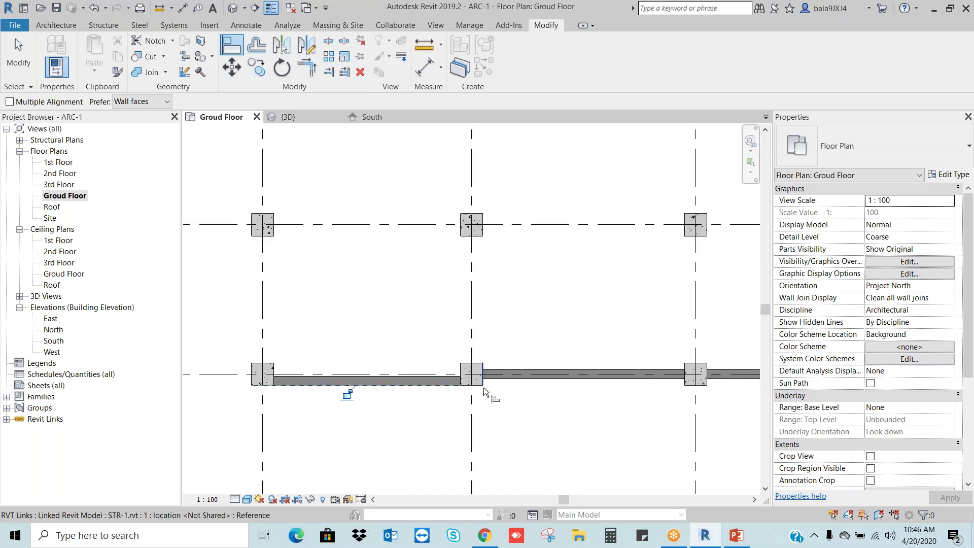
left_click(480, 386)
left_click(514, 381)
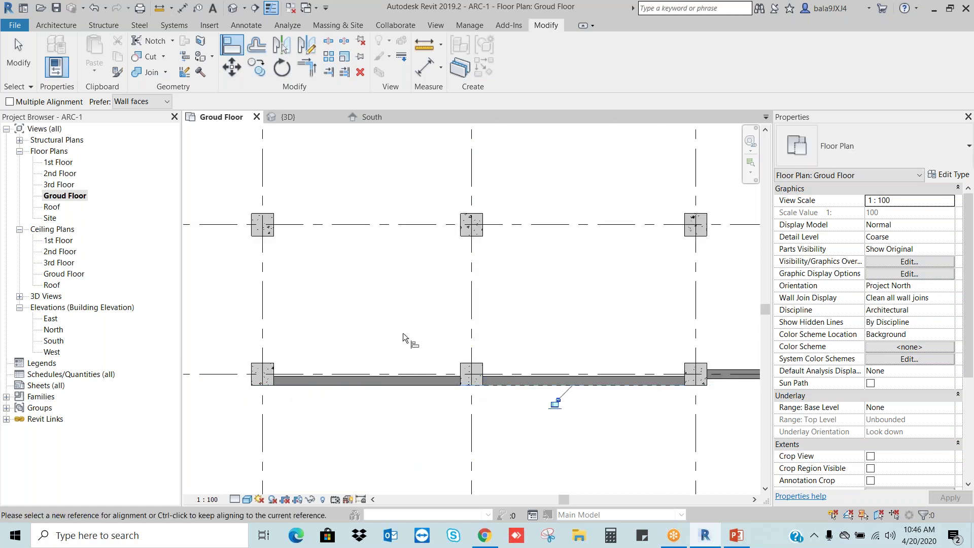
scroll(391, 324, "down", 4)
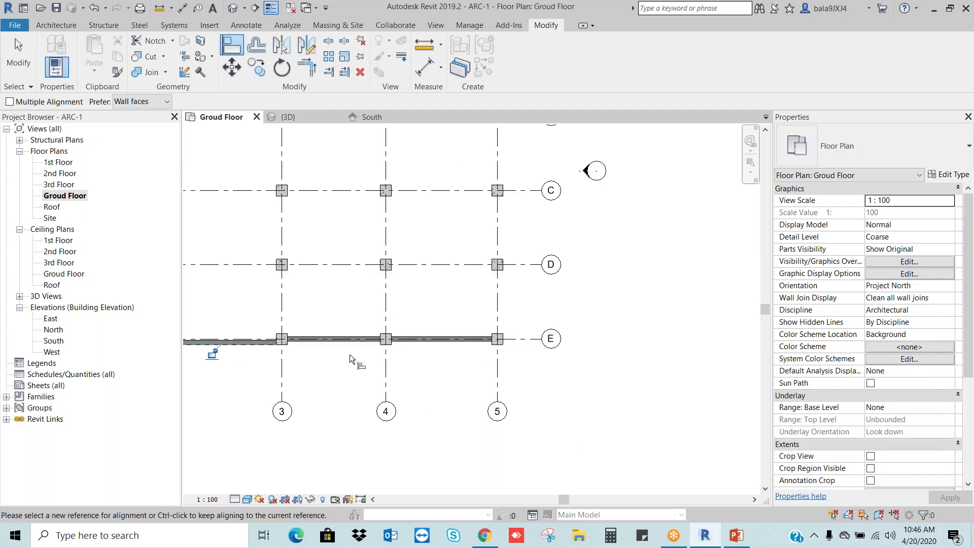
key("Escape")
key("Escape")
- Using Multiple Alignment, align the grid E walls between grids 3–4 and 4–5 with the outer face of the column at grid 3
scroll(305, 353, "up", 2)
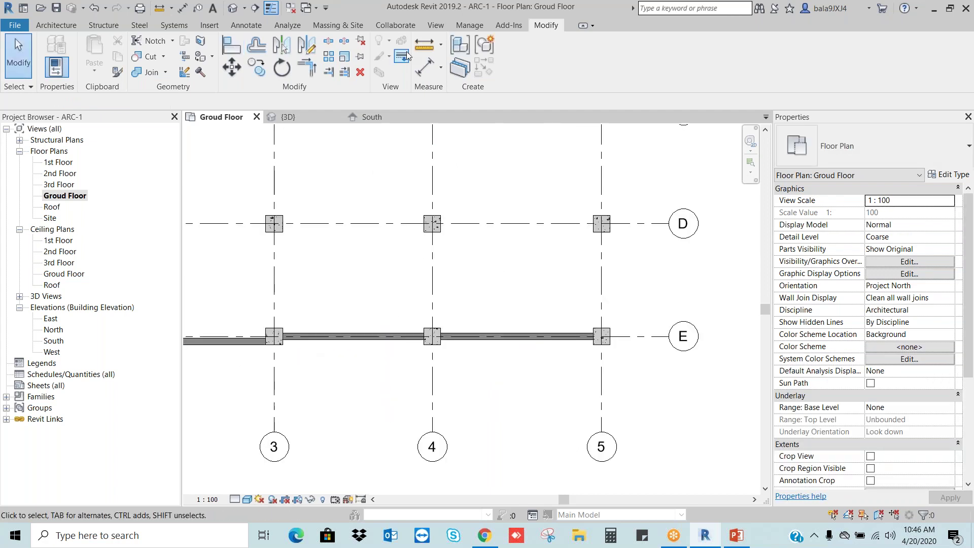
left_click(232, 53)
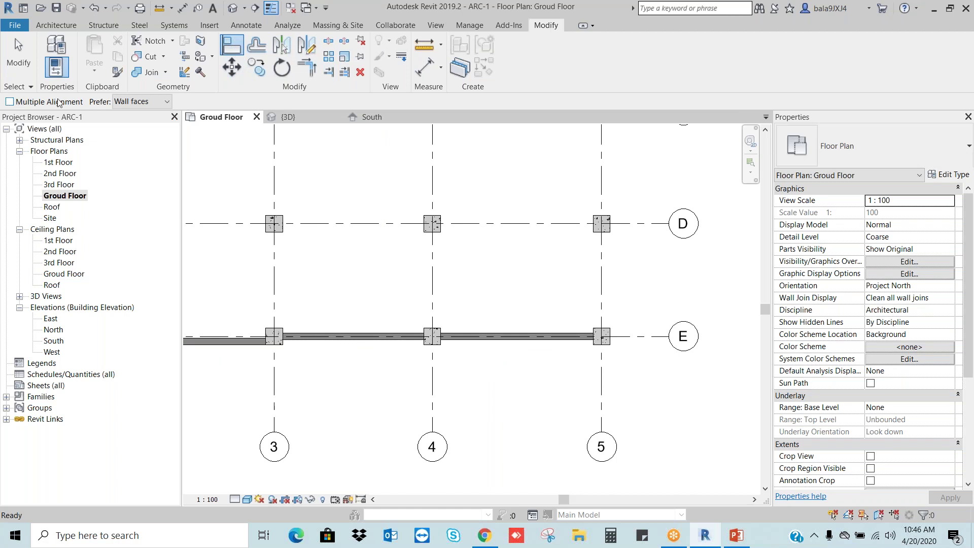
left_click(15, 103)
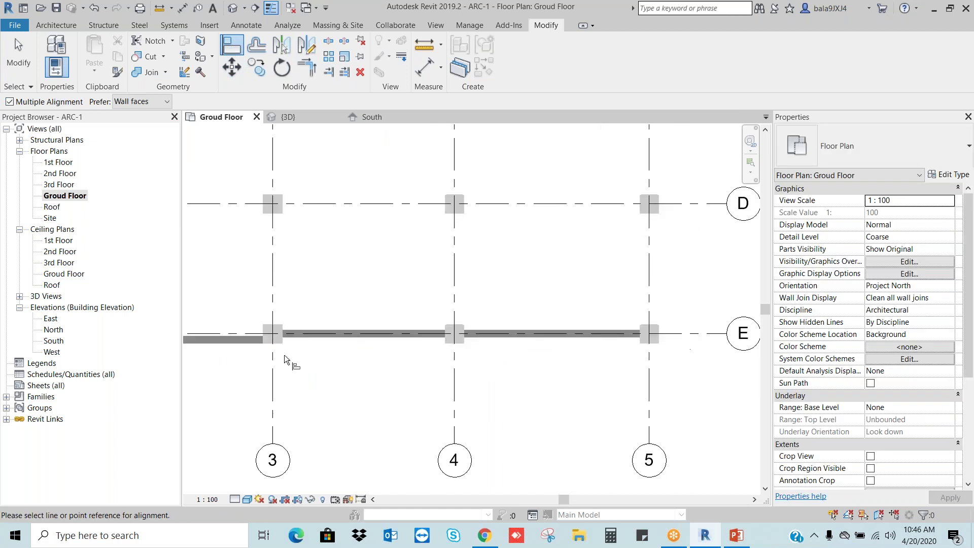
scroll(284, 354, "up", 3)
left_click(274, 331)
scroll(305, 337, "down", 4)
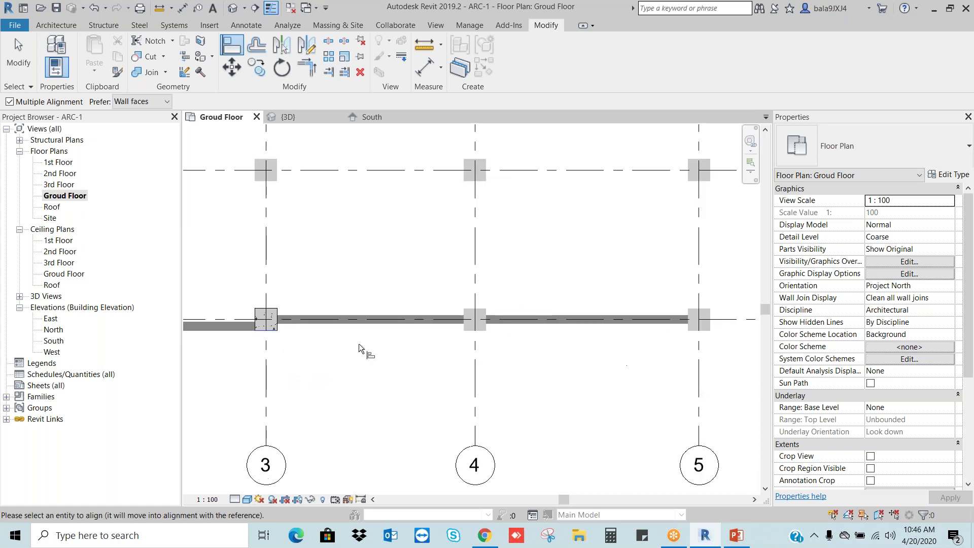
left_click(414, 325)
left_click(516, 323)
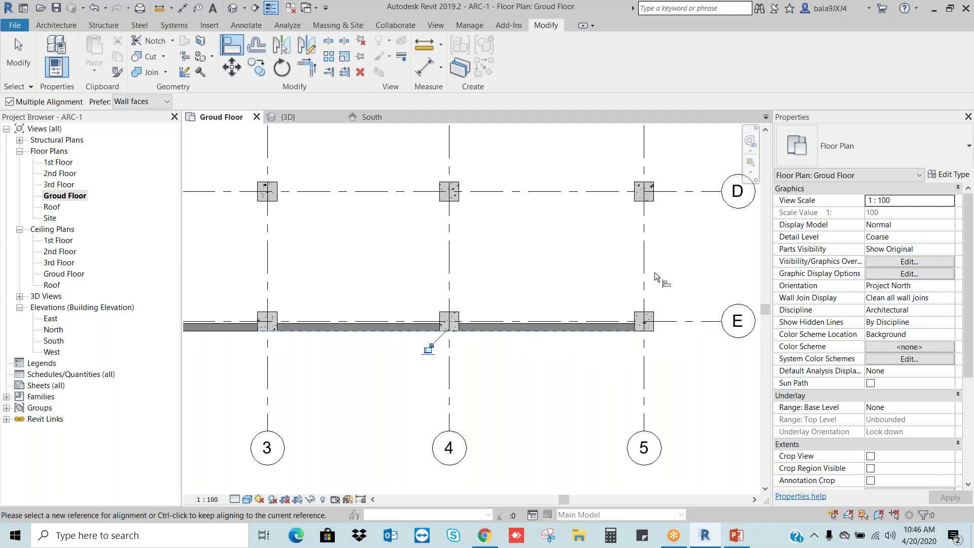
key("Escape")
scroll(659, 276, "down", 4)
key("Escape")
middle_click_drag(677, 271, 674, 366)
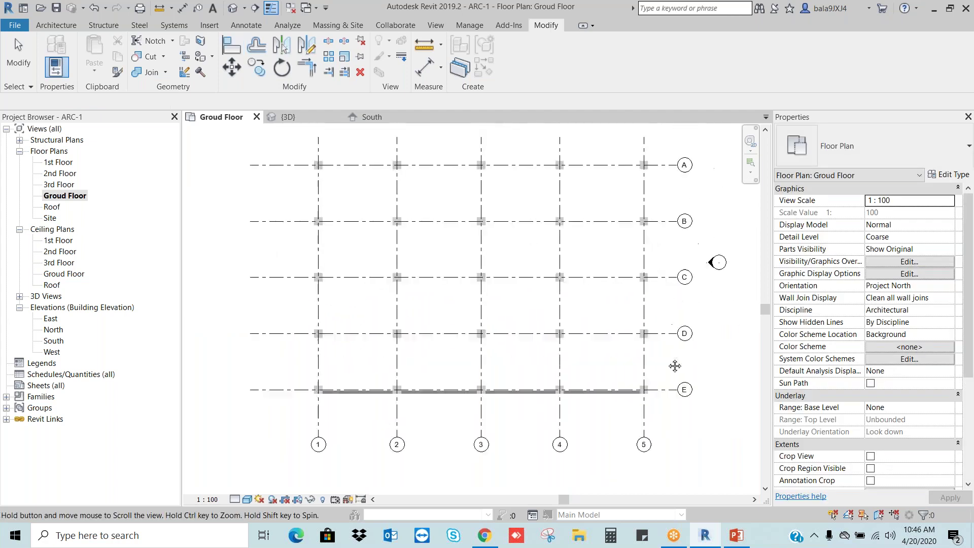
- Draw a Generic - 300mm wall along grid 5 between the columns at grids A and B, and turn off Chain
left_click(53, 25)
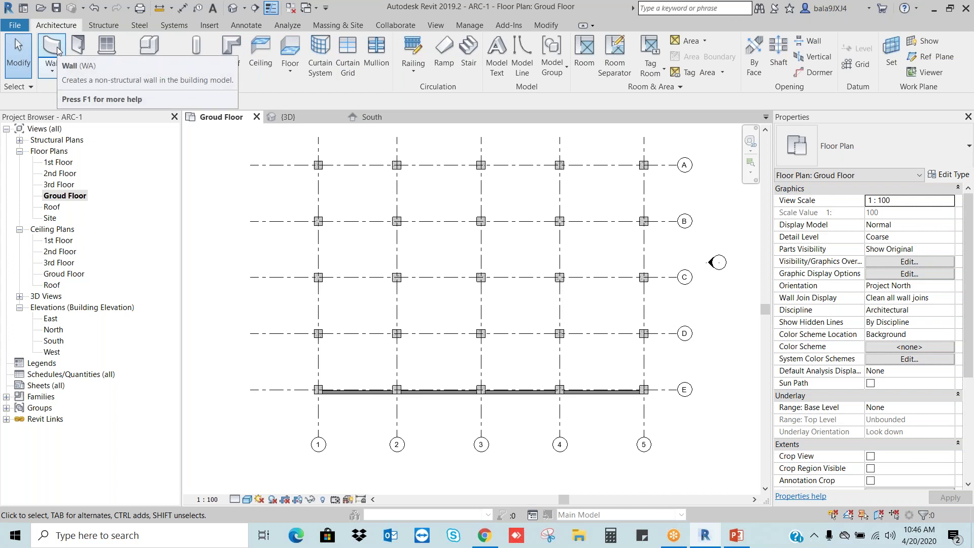
left_click(59, 51)
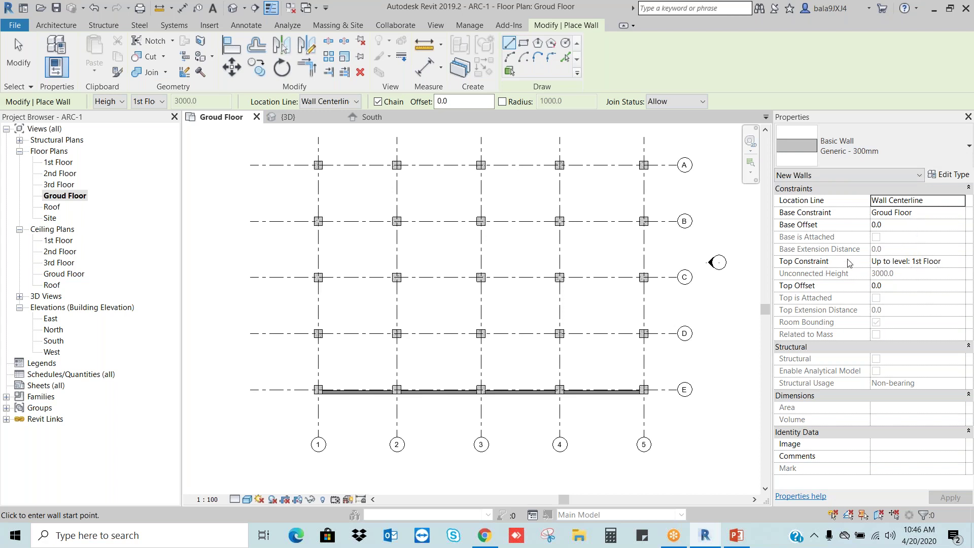
scroll(643, 169, "up", 3)
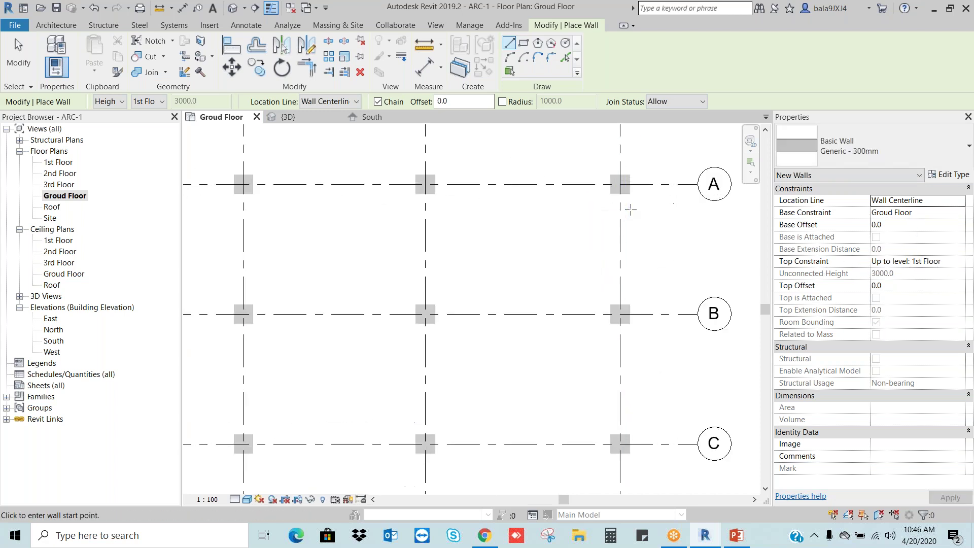
left_click(618, 191)
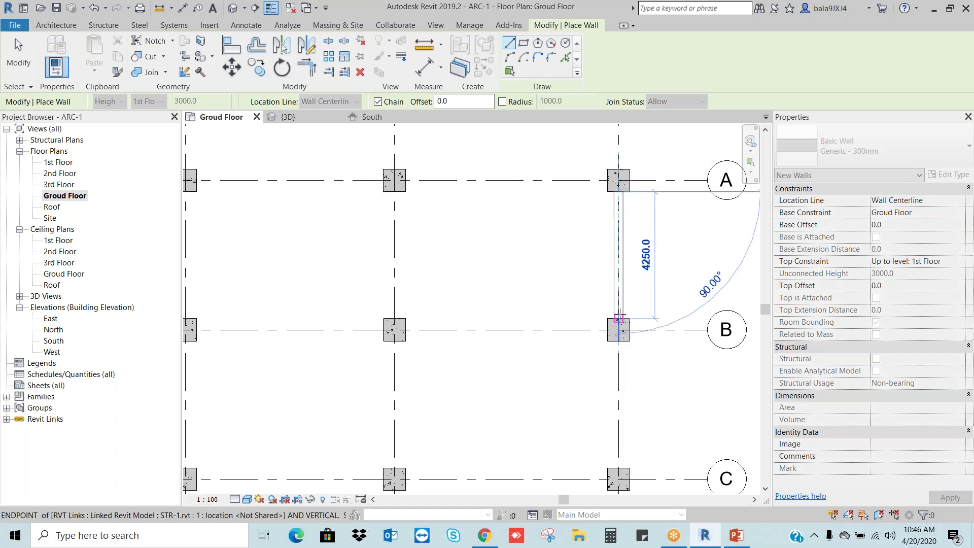
left_click(618, 316)
scroll(634, 253, "down", 3)
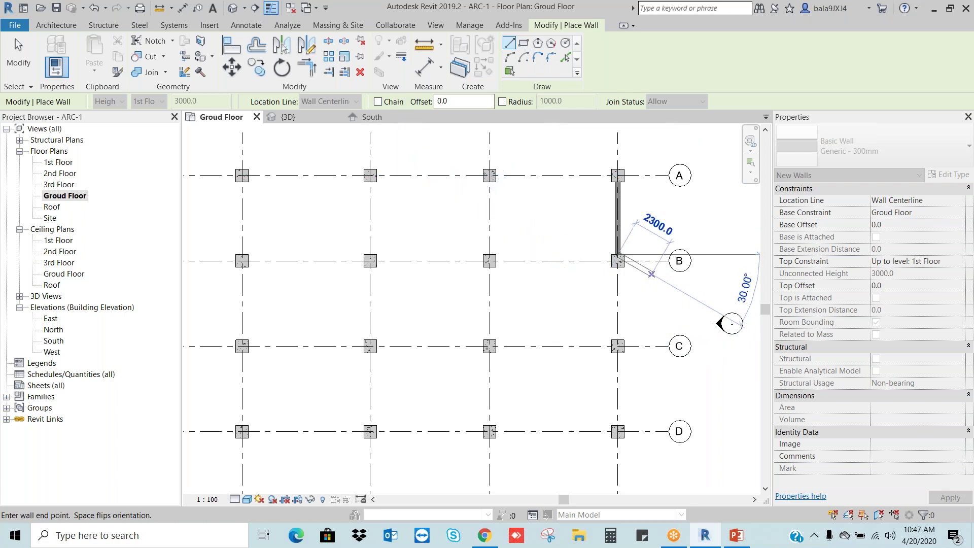
key("Escape")
- Draw separate 300 mm walls along grid 5 between the columns at grids B and C and at grids C and D
left_click(617, 267)
left_click(617, 346)
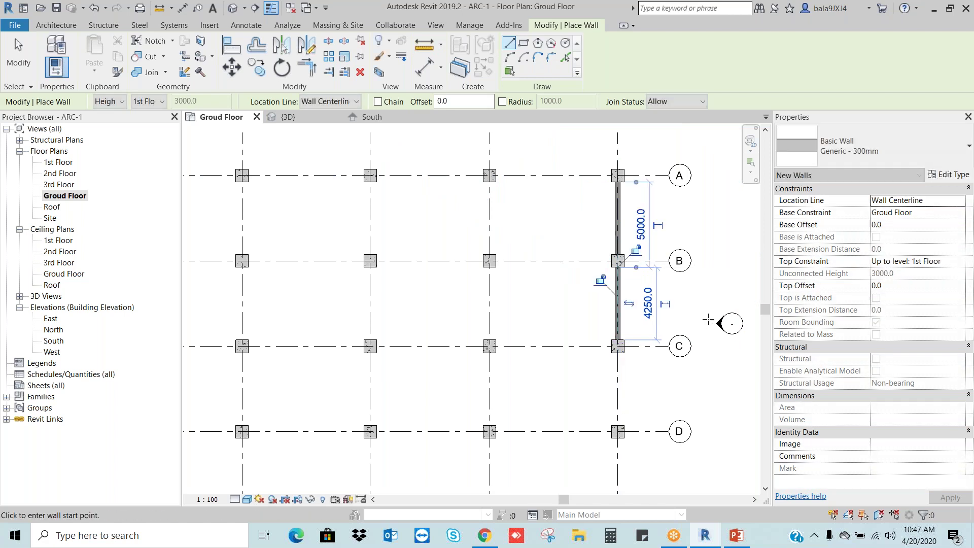
left_click(618, 346)
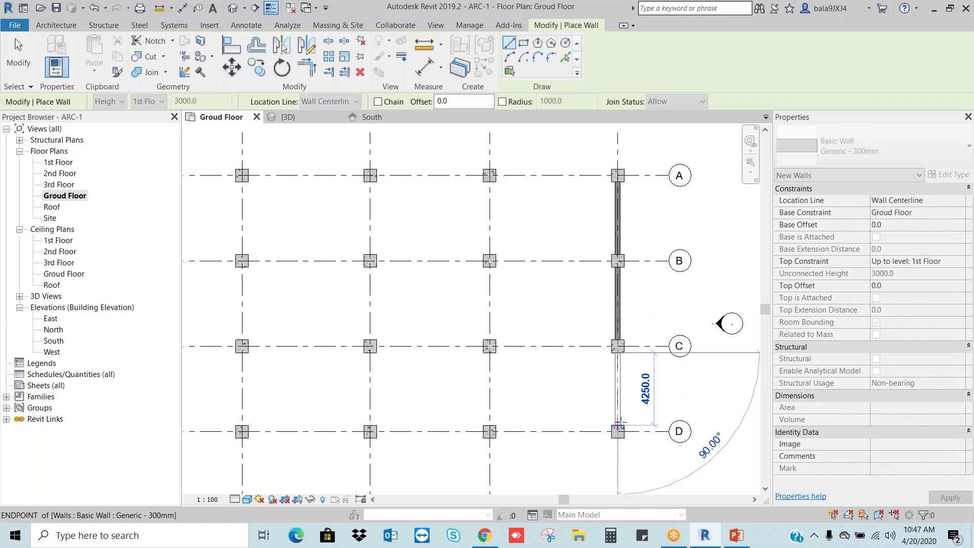
left_click(618, 431)
middle_click_drag(619, 442, 585, 329)
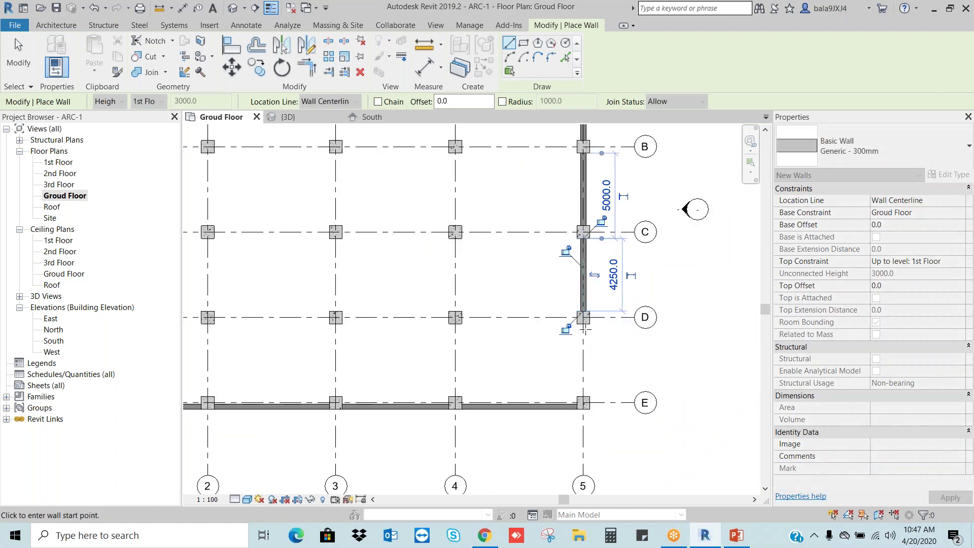
- Draw a 300 mm wall along grid 5 between the columns at grids D and E, and end the Wall command
left_click(583, 318)
left_click(583, 402)
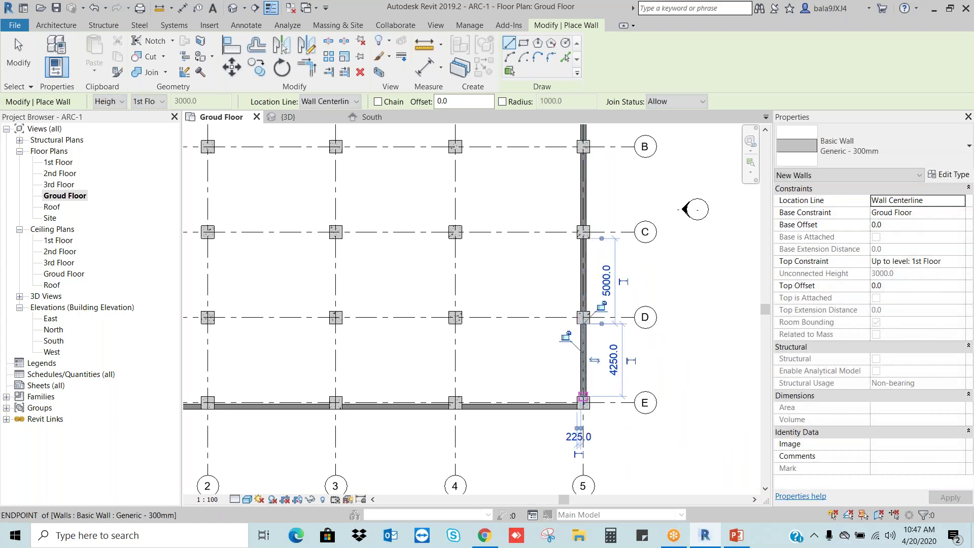
key("Escape")
key("Escape")
scroll(519, 368, "down", 3)
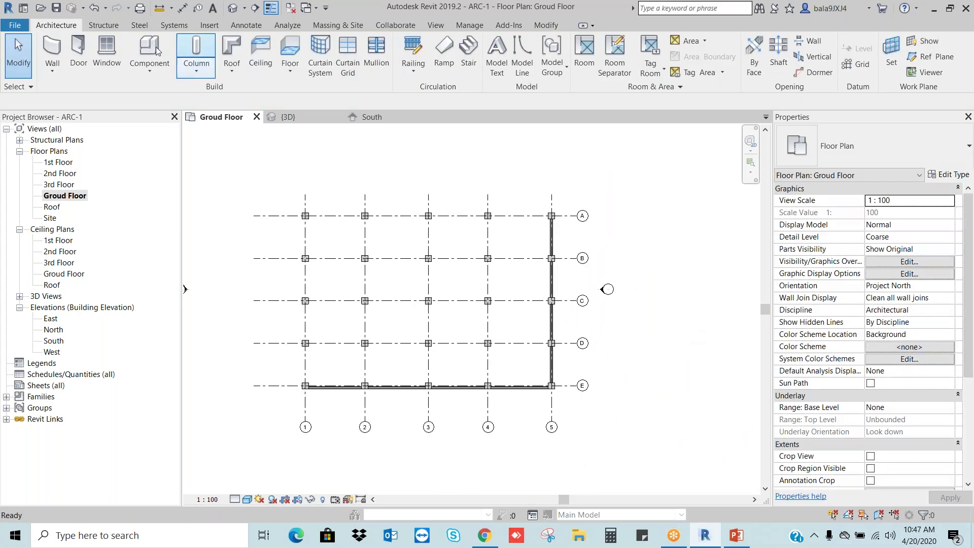
- With Chain off, draw a separate horizontal 300 mm test wall 9000 mm long outside the building grid
left_click(52, 48)
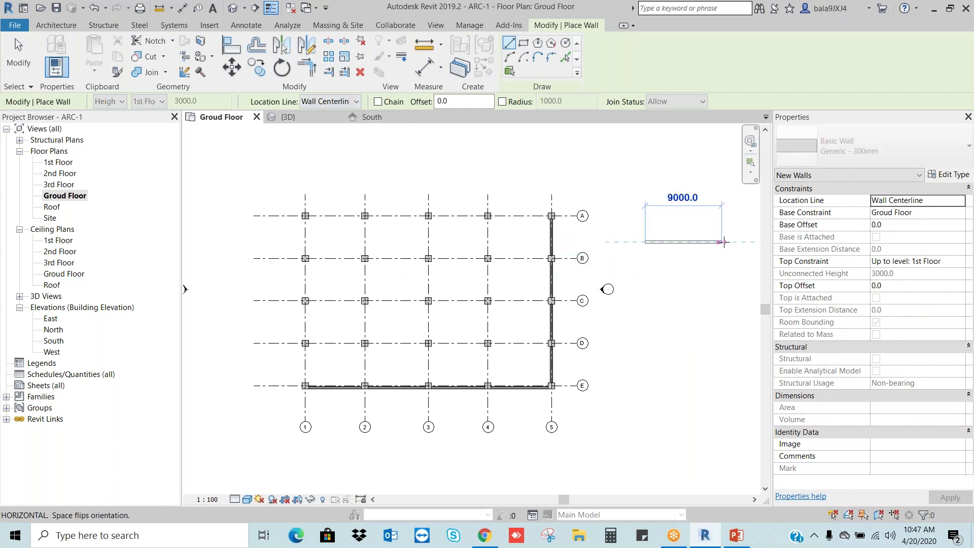
left_click(722, 241)
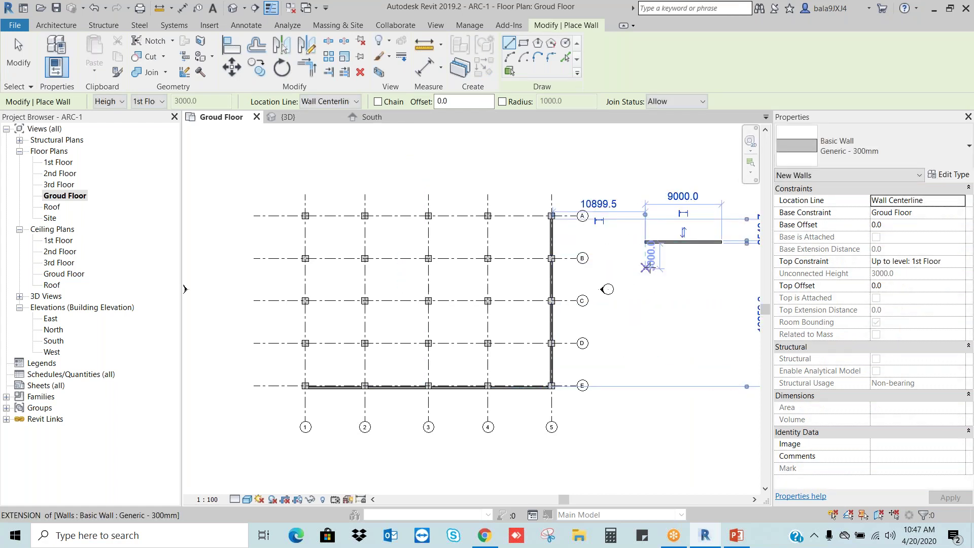
key("Escape")
key("Escape")
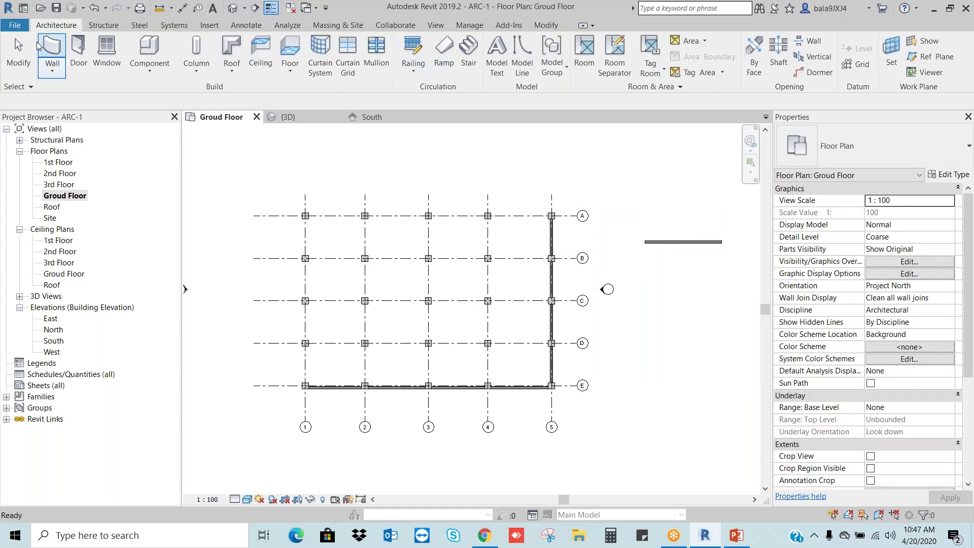
- Turn on Chain and draw three connected 300 mm test walls in an open U shape 8000 mm wide outside the grid
left_click(58, 46)
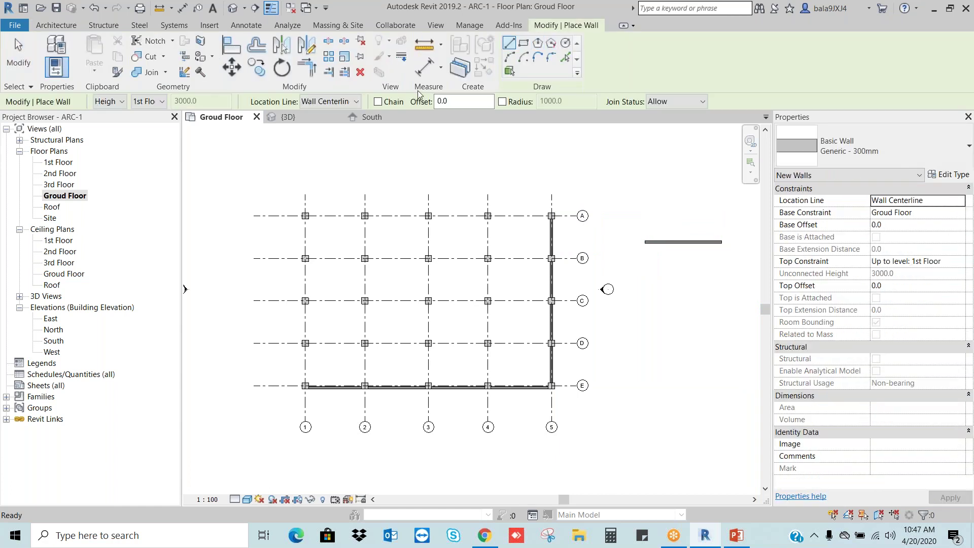
left_click(653, 303)
left_click(721, 303)
left_click(722, 355)
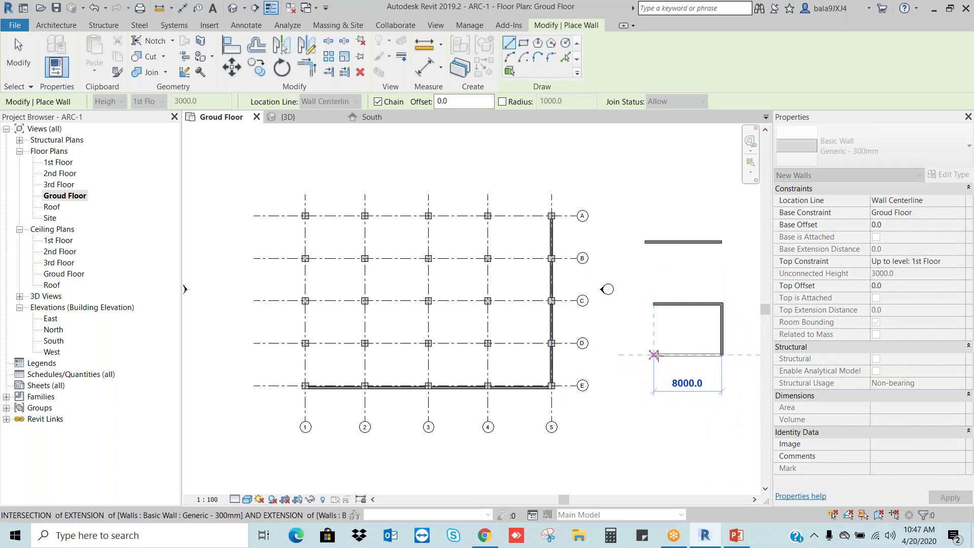
left_click(654, 354)
key("Escape")
key("Escape")
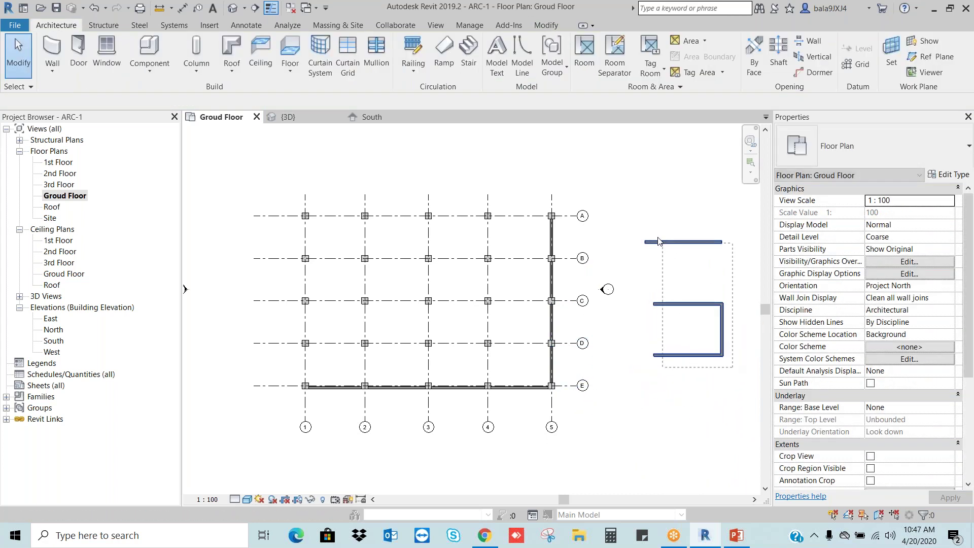
- Delete all the test walls outside the building grid
left_click_drag(658, 241, 648, 225)
key("Delete")
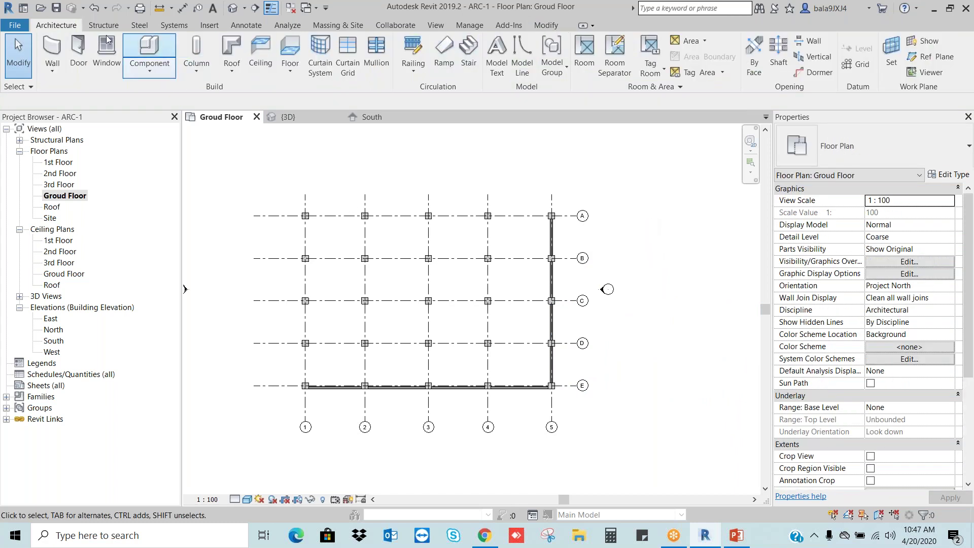
- Turn off Chain and draw separate 300 mm walls along grid A between the columns at grids 1–2 and 2–3
left_click(52, 46)
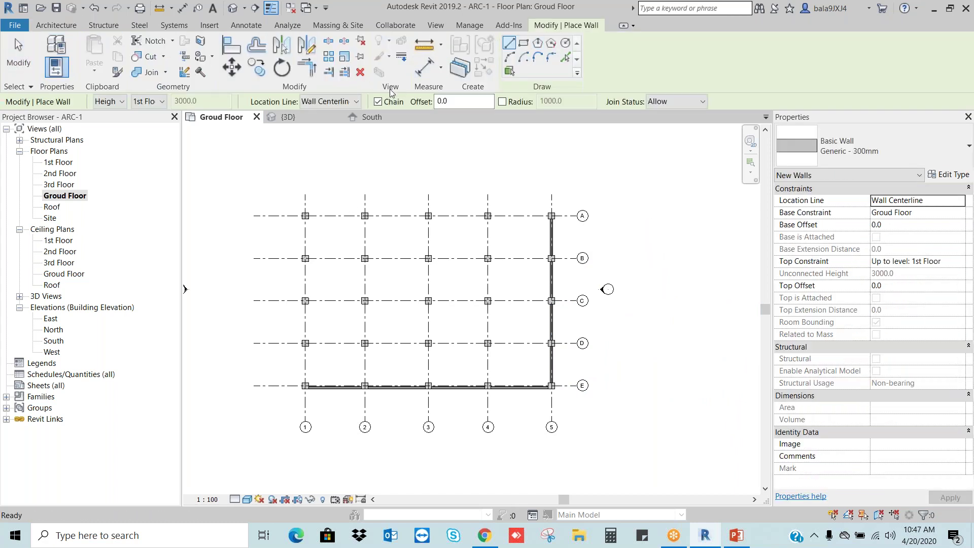
scroll(325, 213, "up", 5)
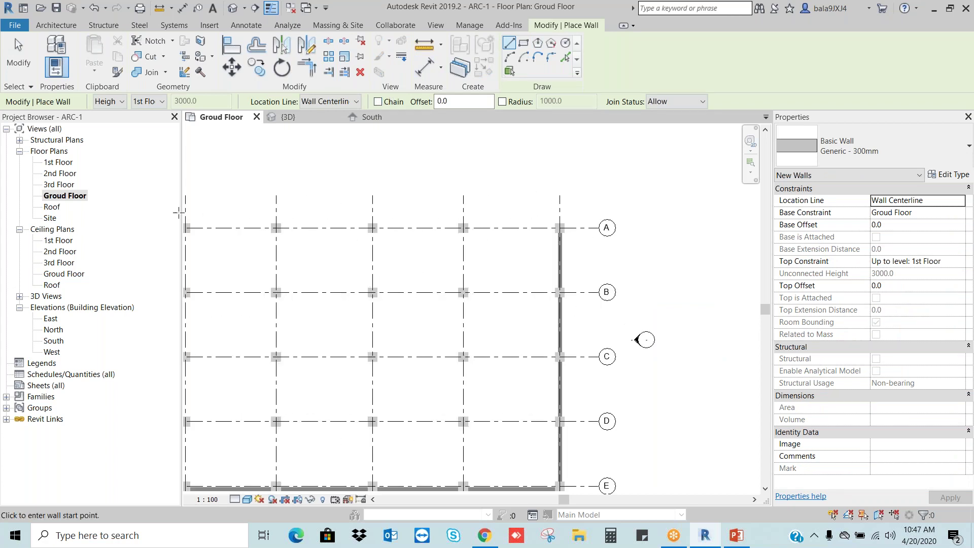
left_click(261, 223)
left_click(411, 222)
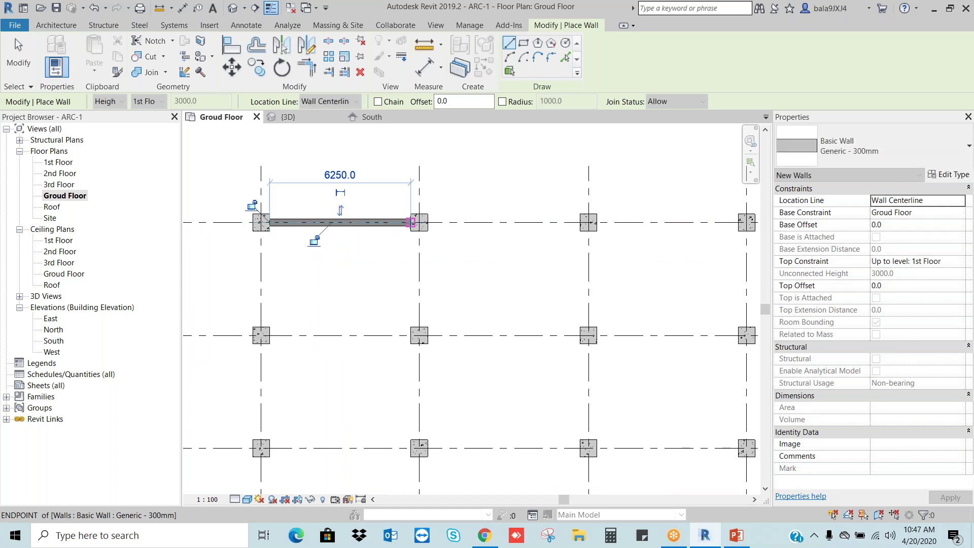
left_click(432, 223)
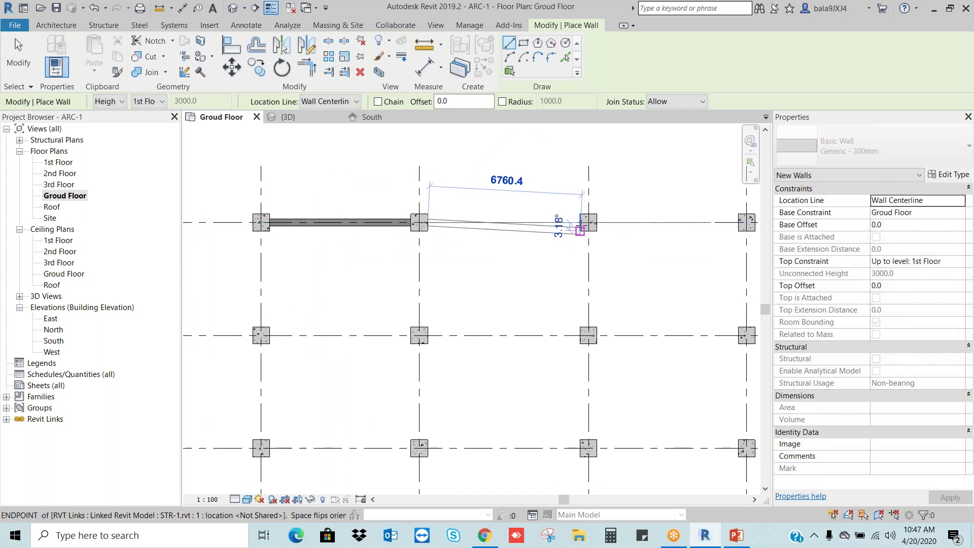
left_click(589, 222)
scroll(510, 236, "down", 2)
scroll(510, 234, "up", 3)
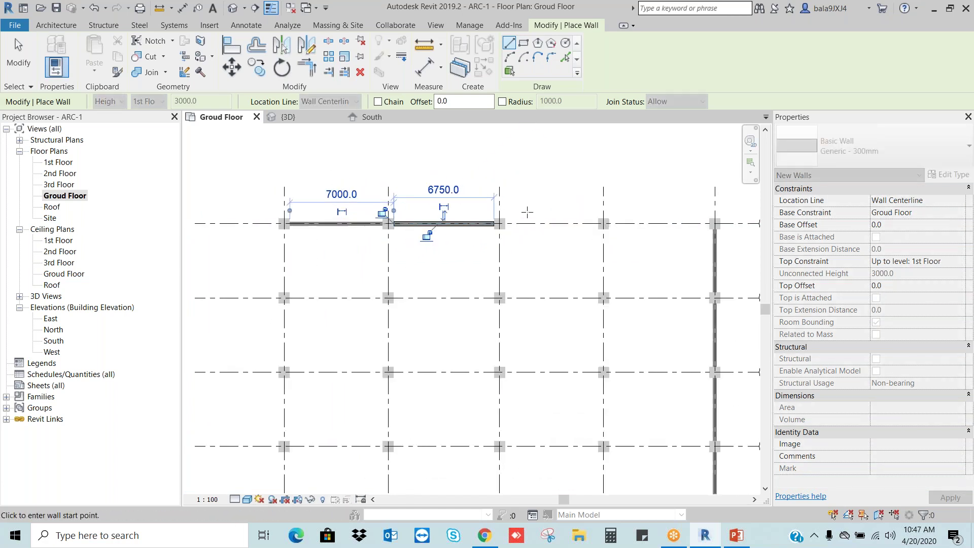
- Draw separate 300 mm walls along grid A between the columns at grids 3–4 and 4–5, and end the Wall command
left_click(506, 222)
left_click(641, 229)
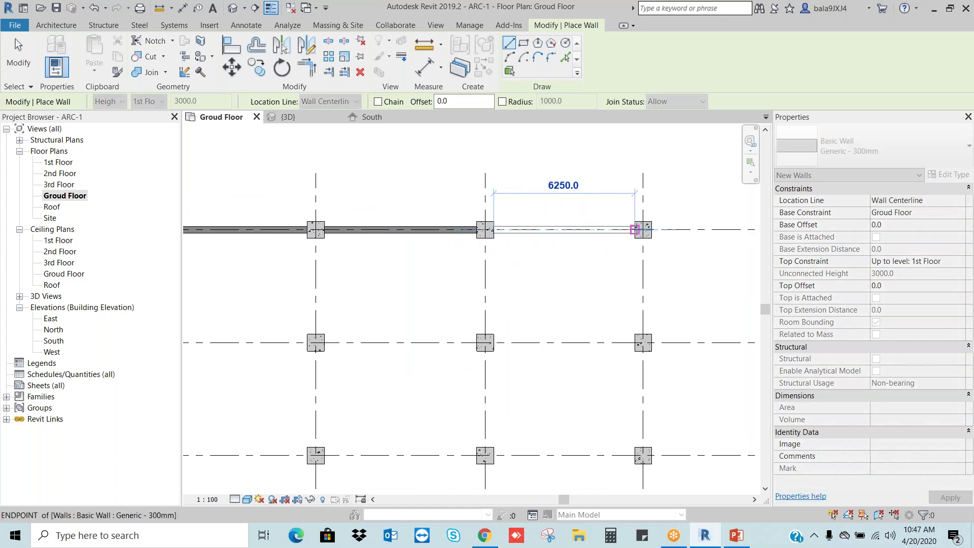
scroll(641, 229, "down", 2)
scroll(599, 229, "up", 2)
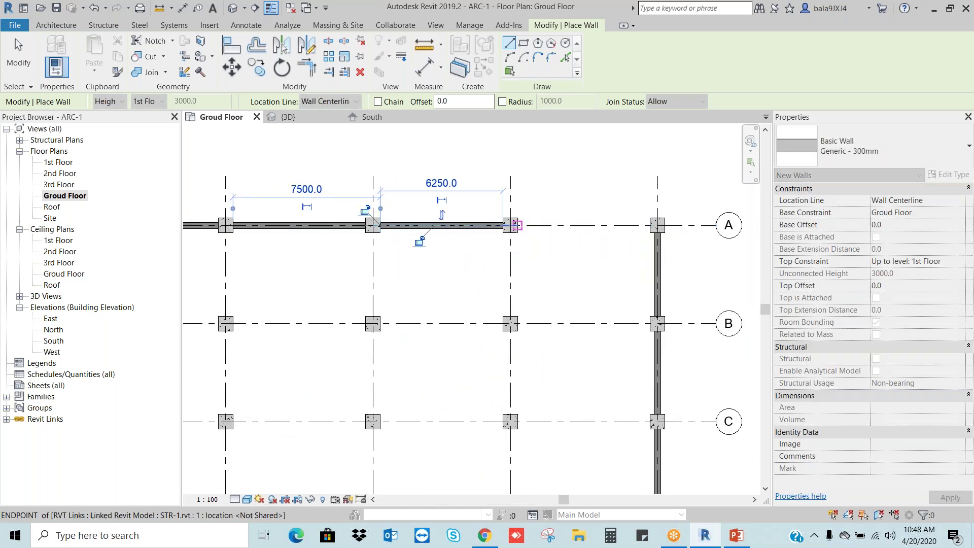
left_click(509, 224)
left_click(650, 225)
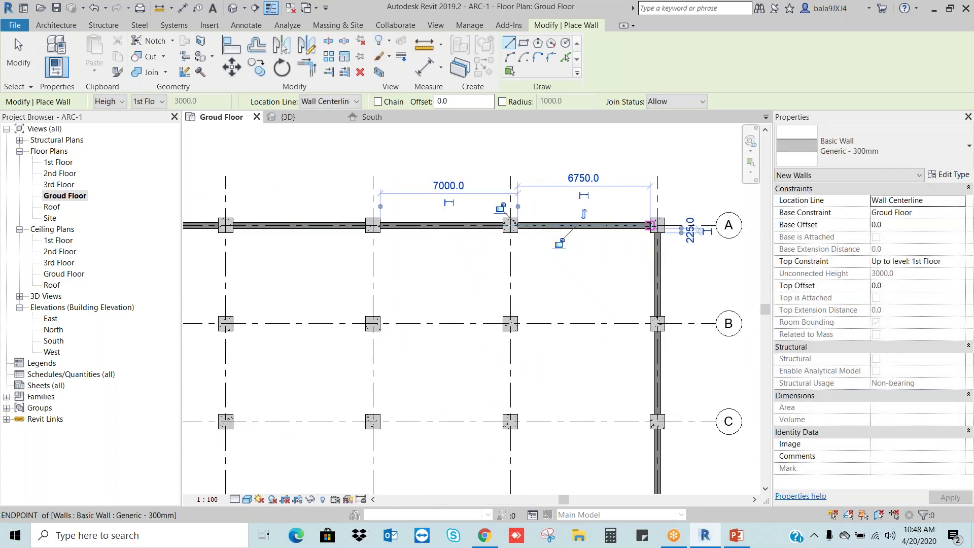
key("Escape")
key("Escape")
- Copy the four grid 5 walls onto grid 1, using the grid lines as the start and end references
scroll(666, 225, "down", 2)
middle_click_drag(623, 361, 632, 336)
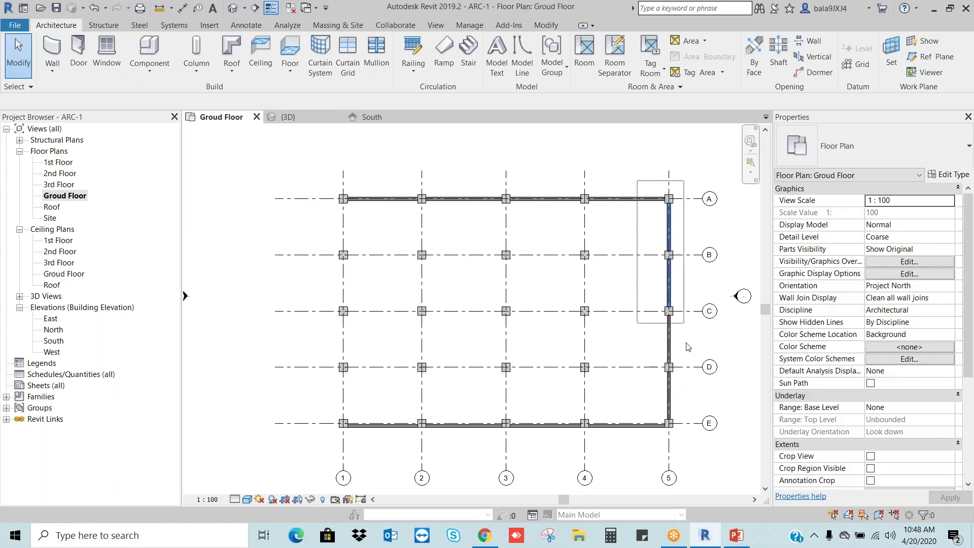
left_click_drag(688, 439, 690, 439)
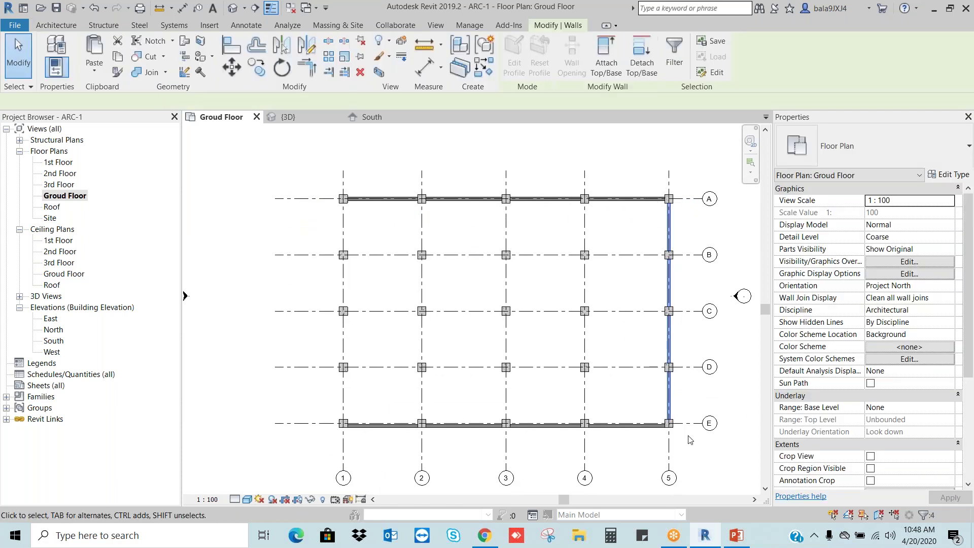
left_click(255, 67)
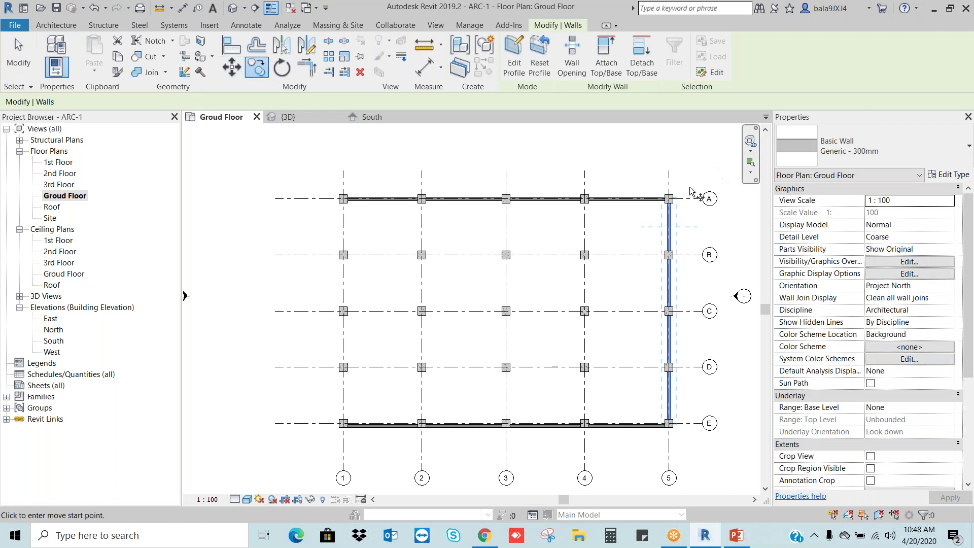
left_click(666, 176)
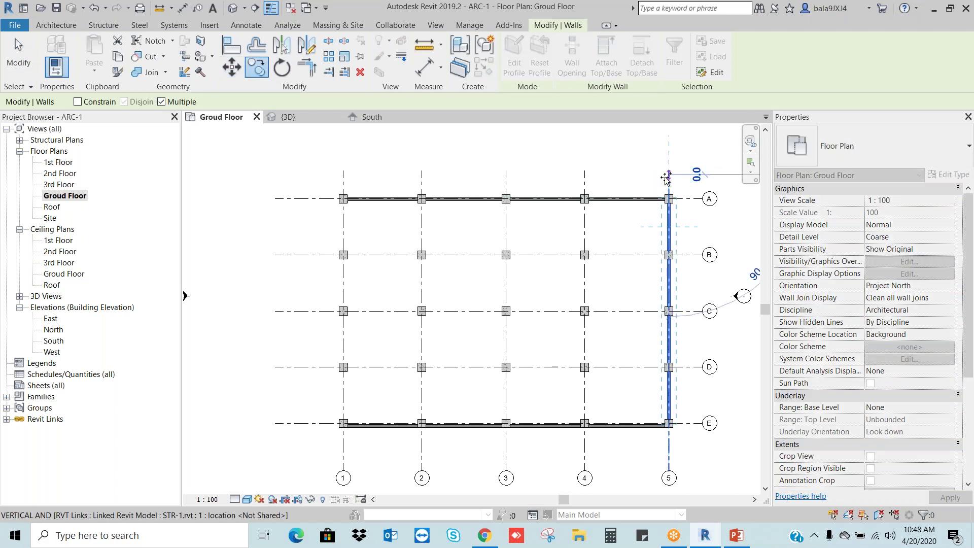
left_click(342, 175)
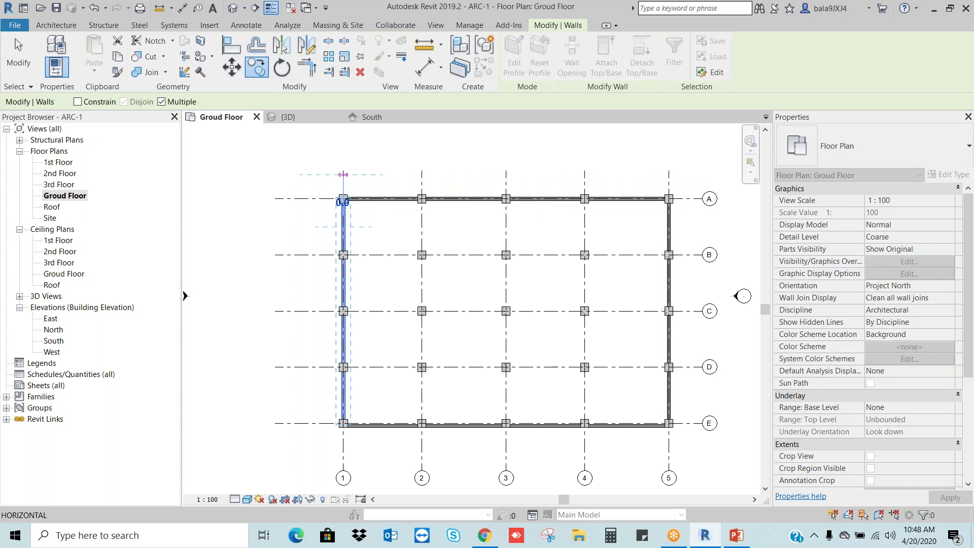
key("Escape")
key("Escape")
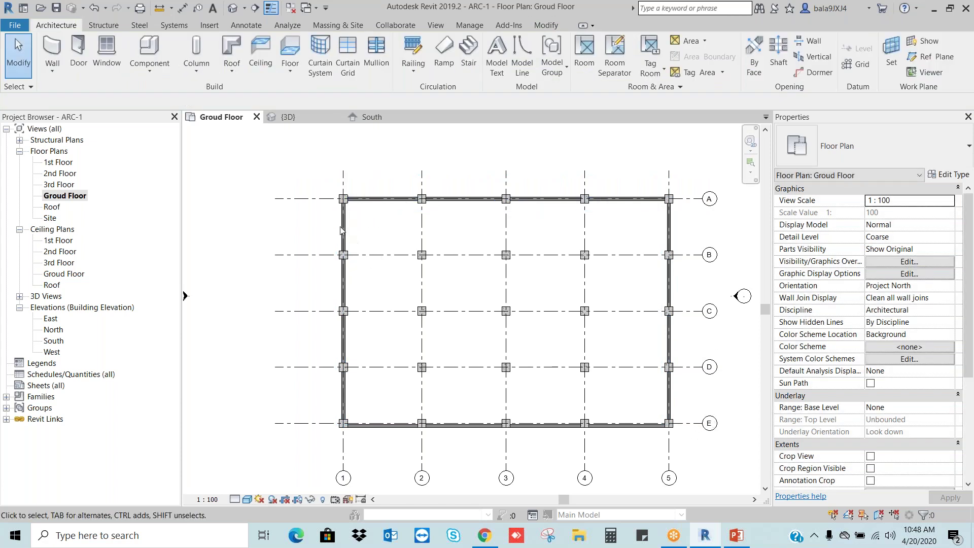
- Using Multiple Alignment, align the grid 1 walls with the outer face of the linked column at grid A
scroll(341, 229, "up", 2)
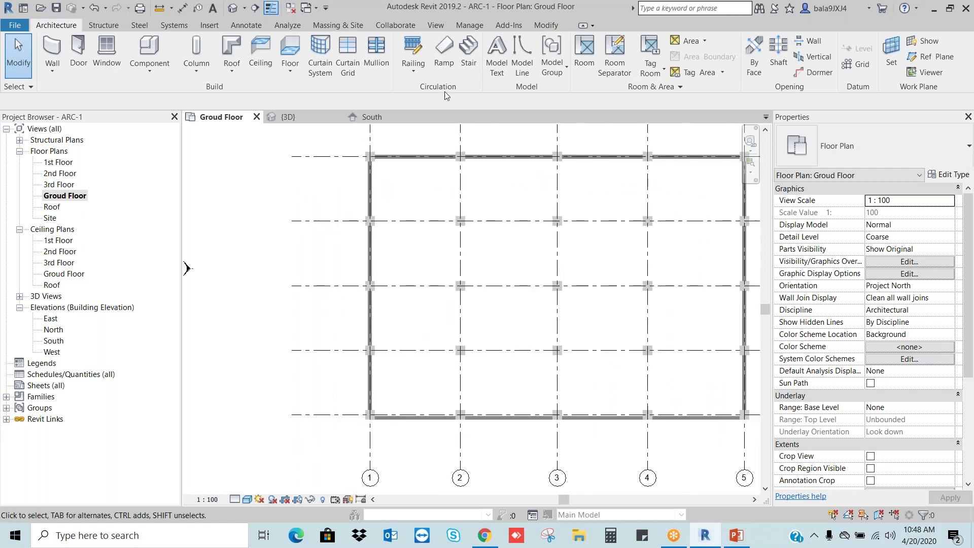
left_click(545, 25)
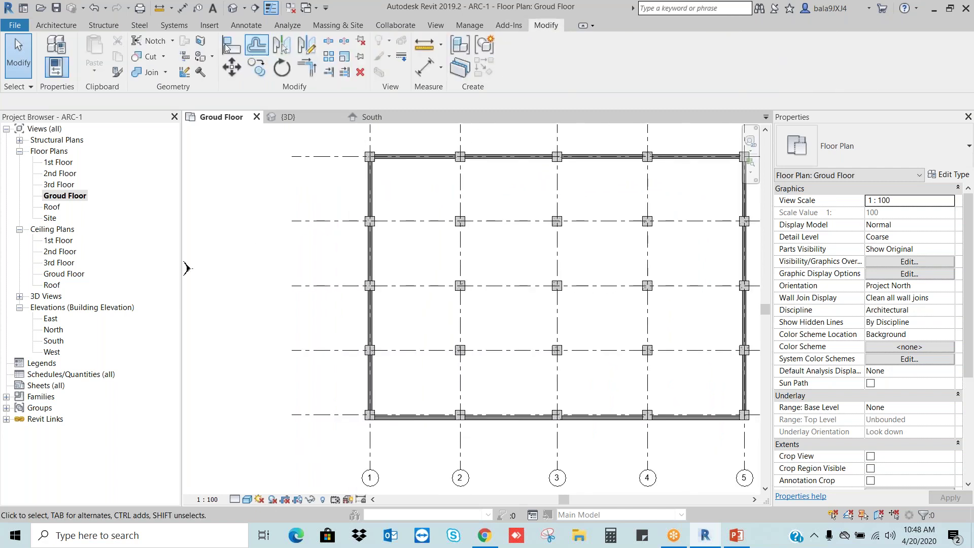
left_click(228, 49)
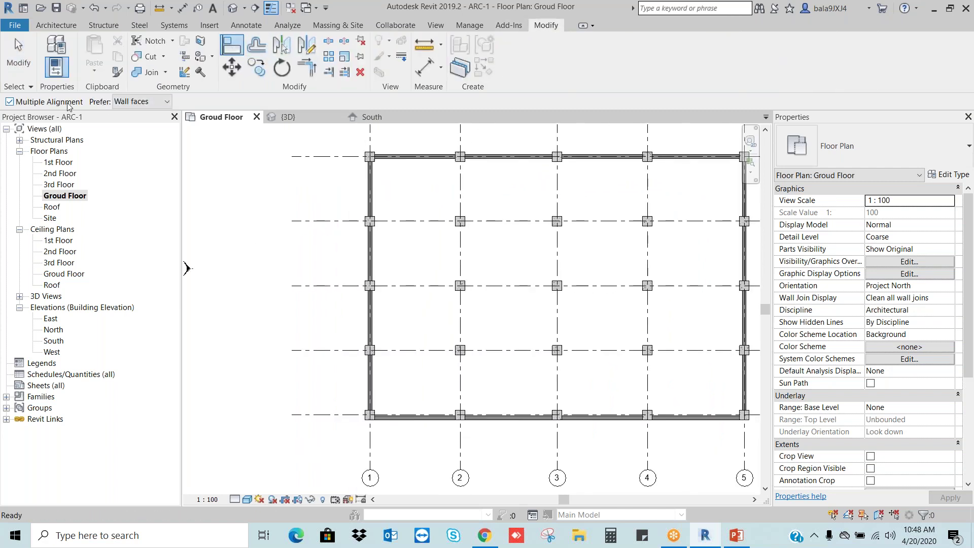
scroll(369, 143, "up", 4)
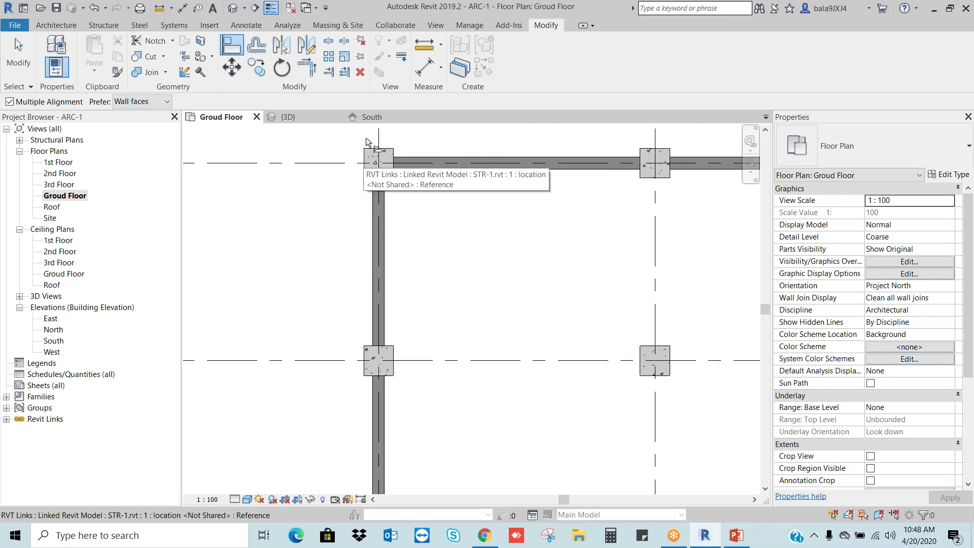
scroll(367, 139, "down", 2)
left_click(372, 184)
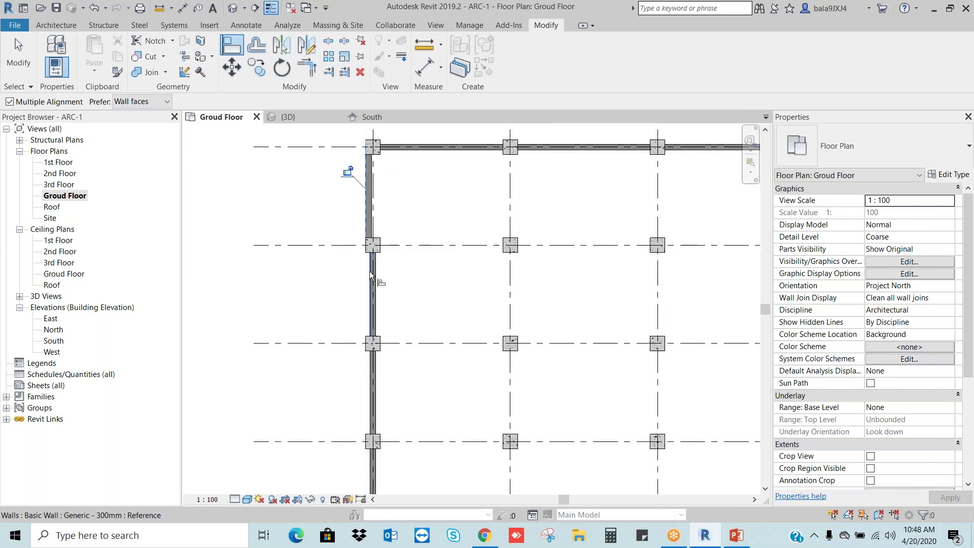
left_click(369, 270)
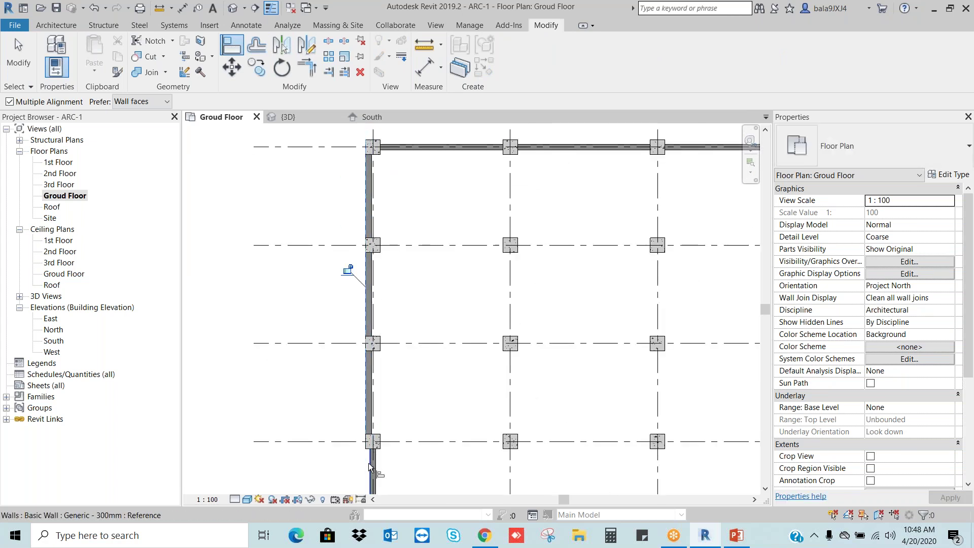
scroll(375, 274, "down", 2)
key("Escape")
middle_click_drag(550, 256, 572, 274)
scroll(660, 291, "up", 1)
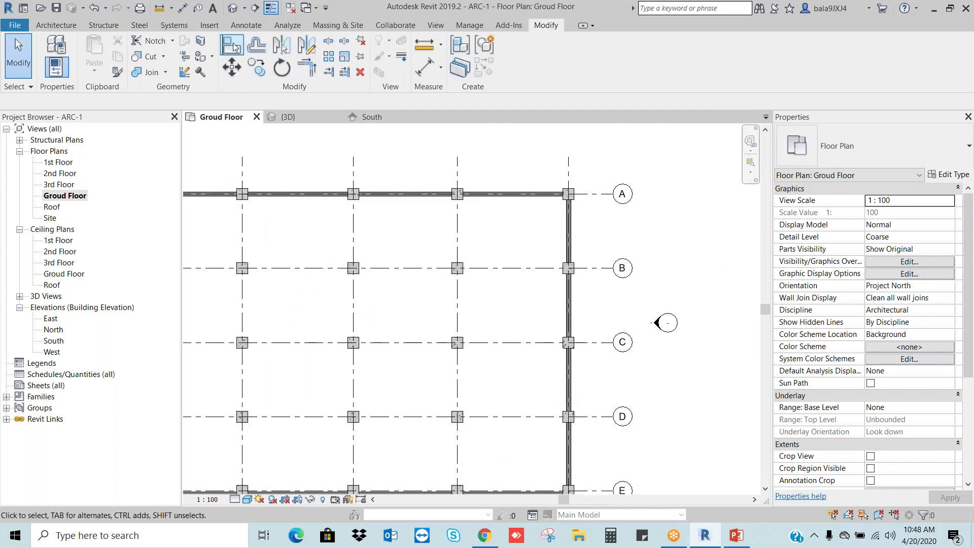
- Using Multiple Alignment, align the grid 5 walls between grids A and E with the outer face of the linked column at grid A
left_click(234, 47)
scroll(584, 203, "up", 3)
left_click(555, 258)
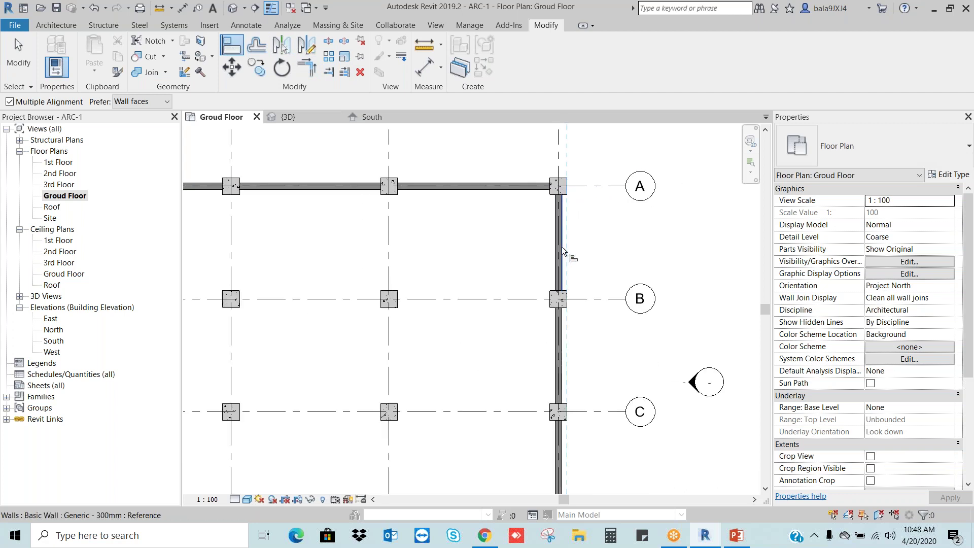
left_click(565, 340)
scroll(574, 348, "down", 3)
scroll(575, 350, "up", 4)
left_click(555, 342)
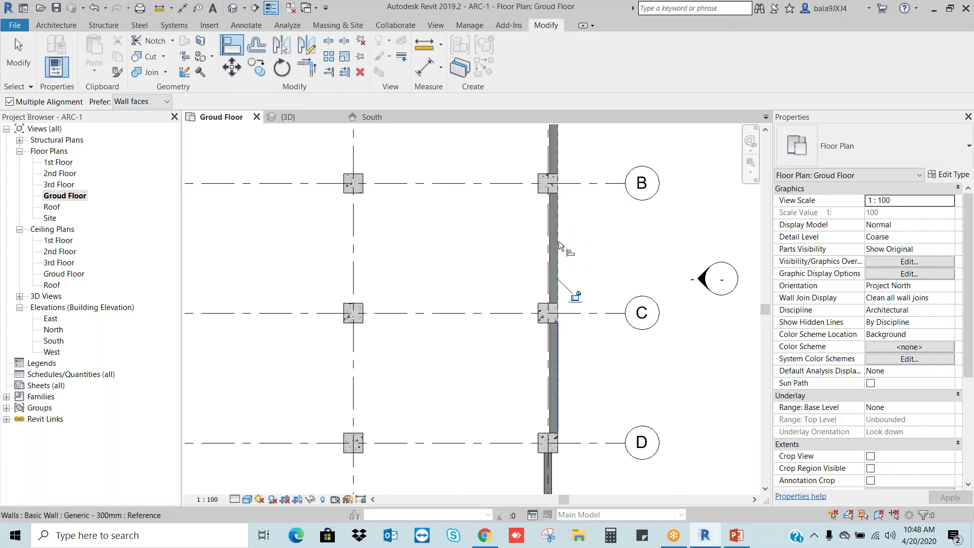
scroll(559, 203, "down", 2)
left_click(558, 387)
scroll(596, 383, "down", 3)
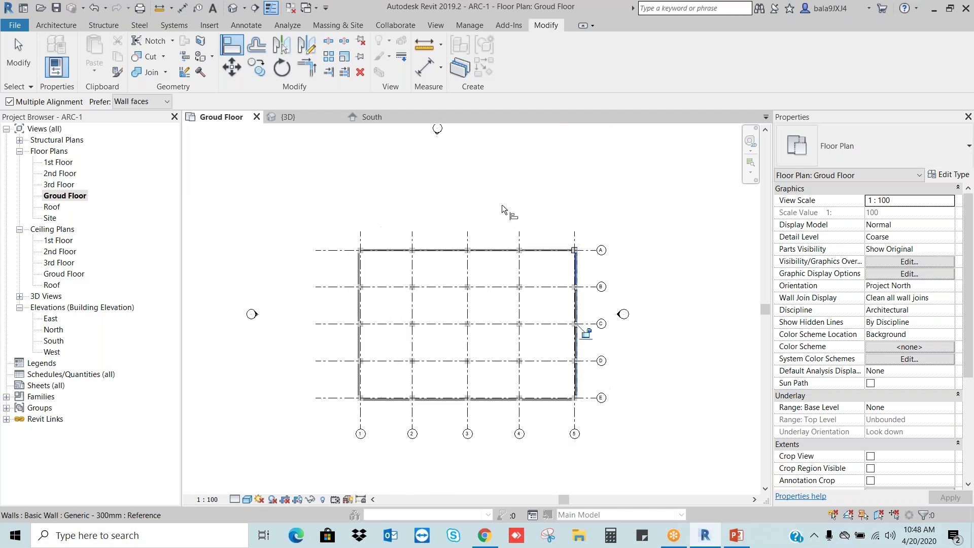
scroll(369, 247, "up", 5)
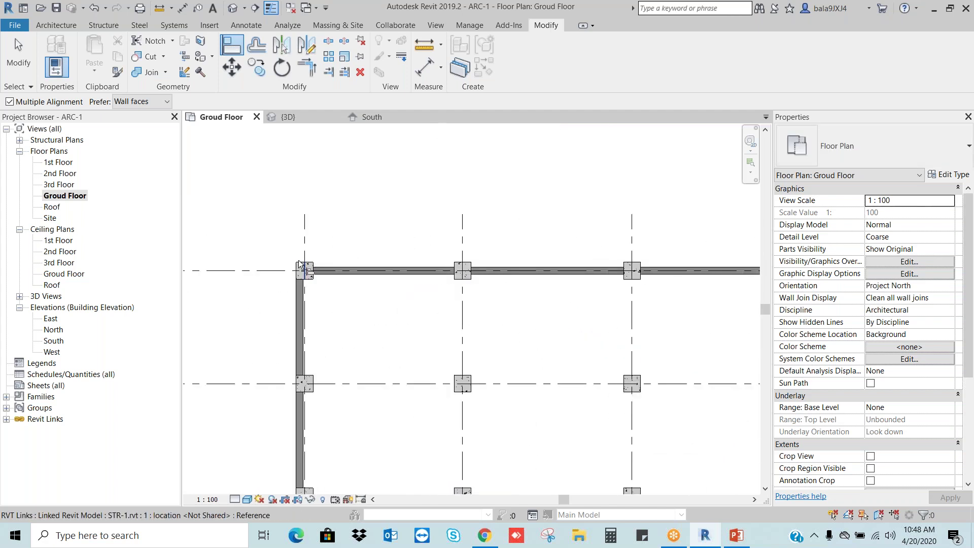
scroll(294, 258, "up", 3)
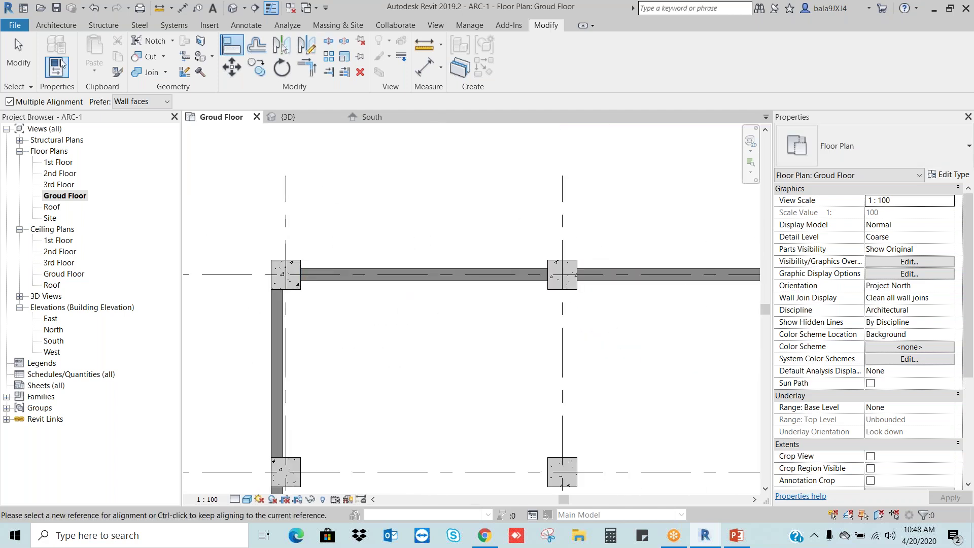
- Using Multiple Alignment, align the four grid A walls with the outer face of the linked corner column, and end the Align command
key("Escape")
key("a")
key("l")
scroll(302, 253, "up", 2)
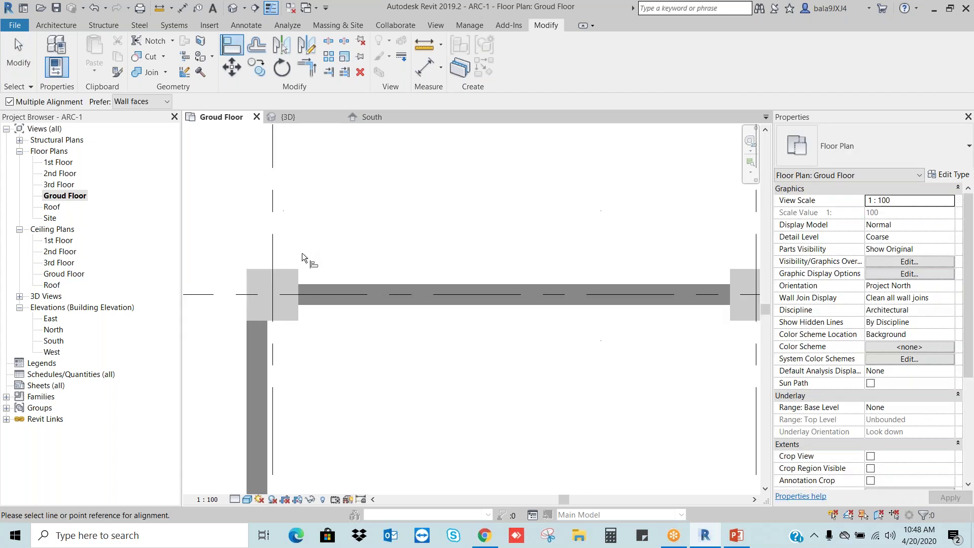
left_click(340, 285)
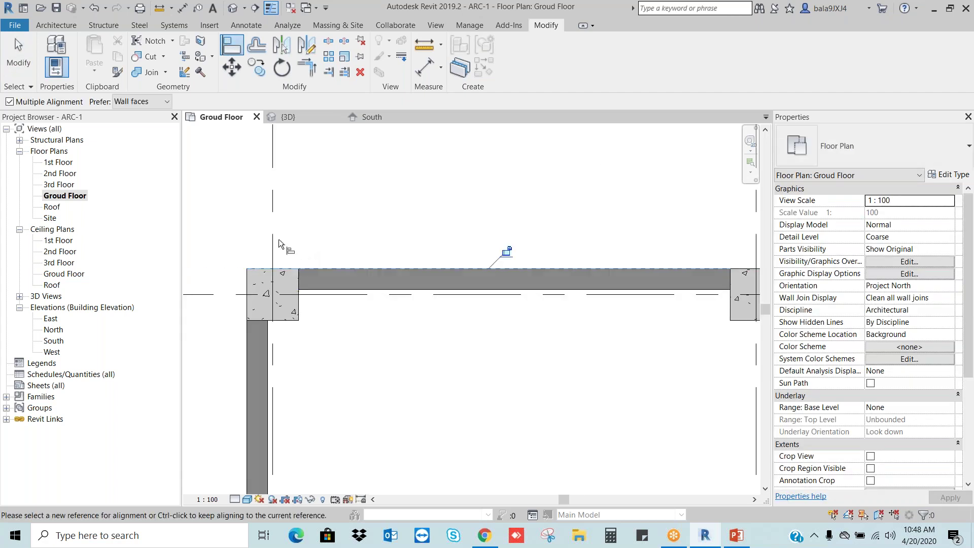
scroll(278, 239, "down", 3)
left_click(615, 257)
scroll(491, 228, "down", 1)
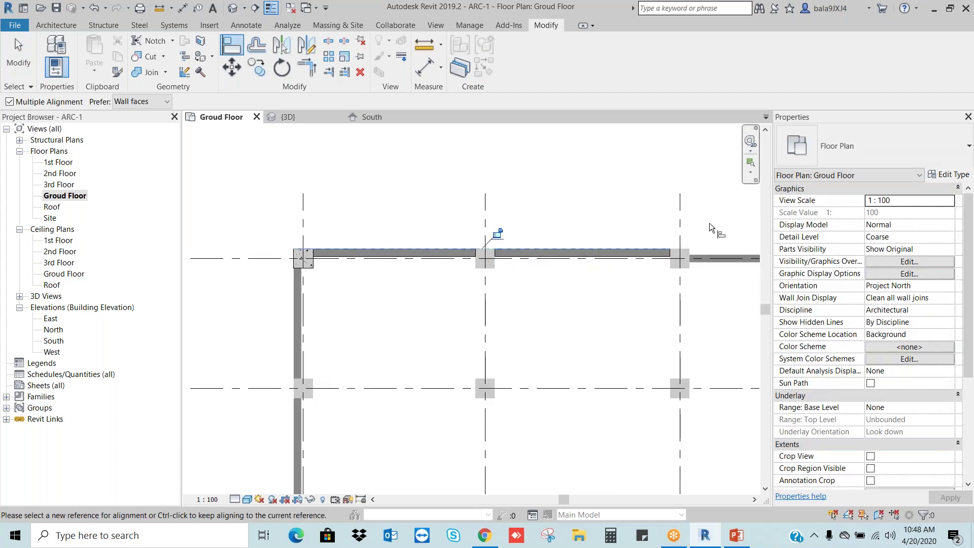
middle_click_drag(725, 243, 556, 247)
left_click(587, 254)
scroll(665, 244, "down", 2)
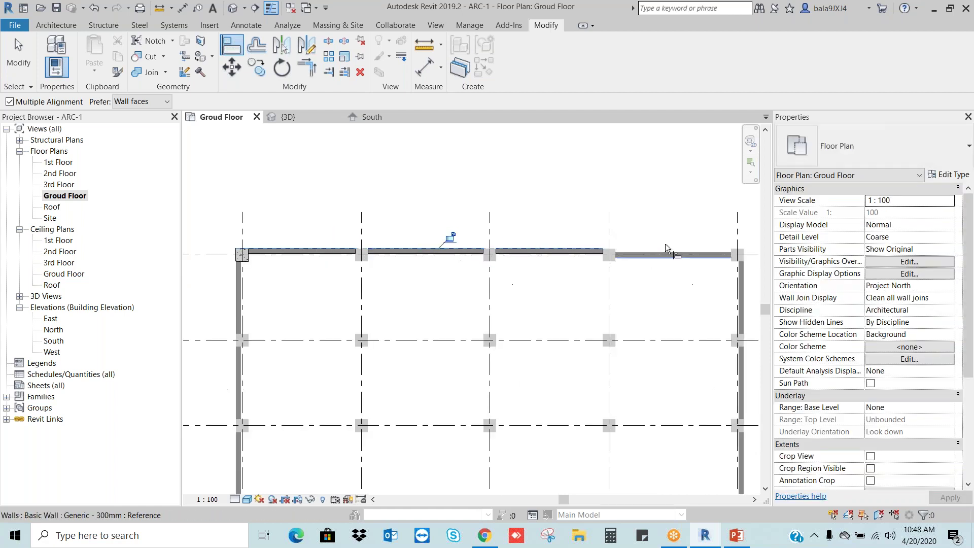
scroll(666, 245, "up", 3)
left_click(666, 256)
scroll(685, 251, "down", 3)
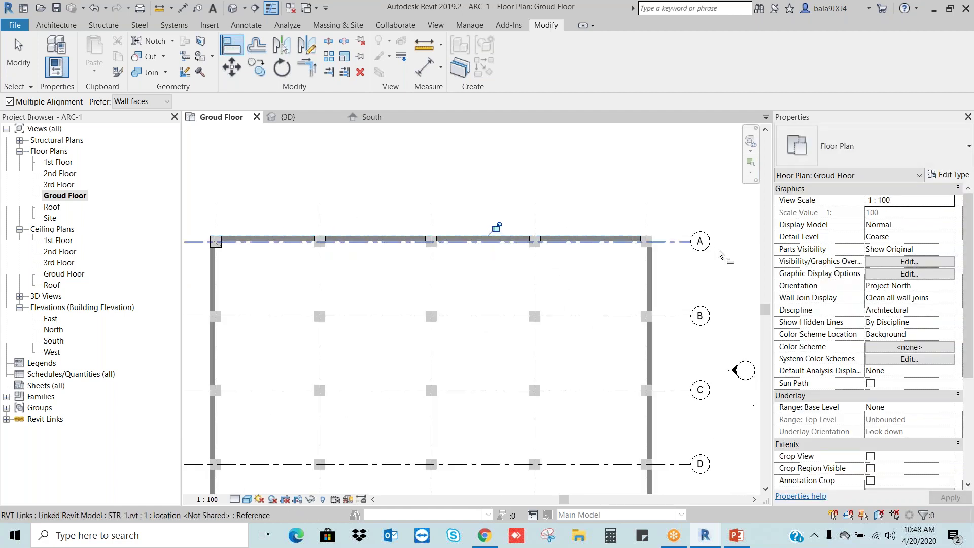
key("Escape")
key("Escape")
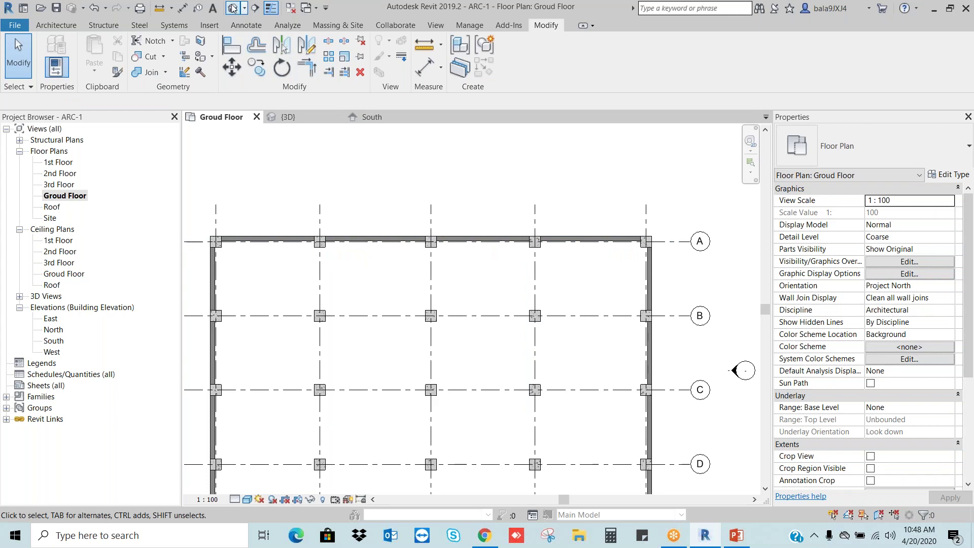
- Open the default 3D view and examine how the tops of the perimeter walls meet the linked structural beams
left_click(233, 8)
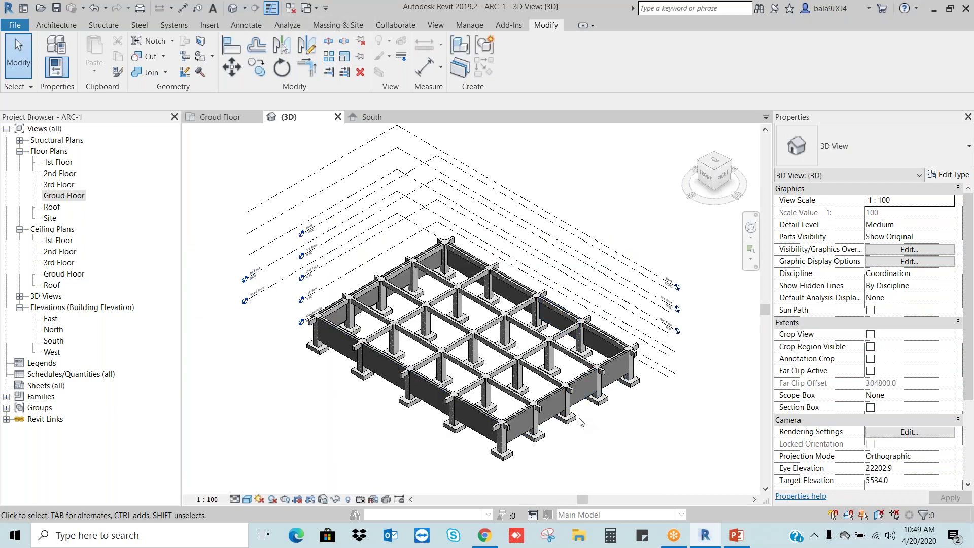
scroll(581, 421, "up", 4)
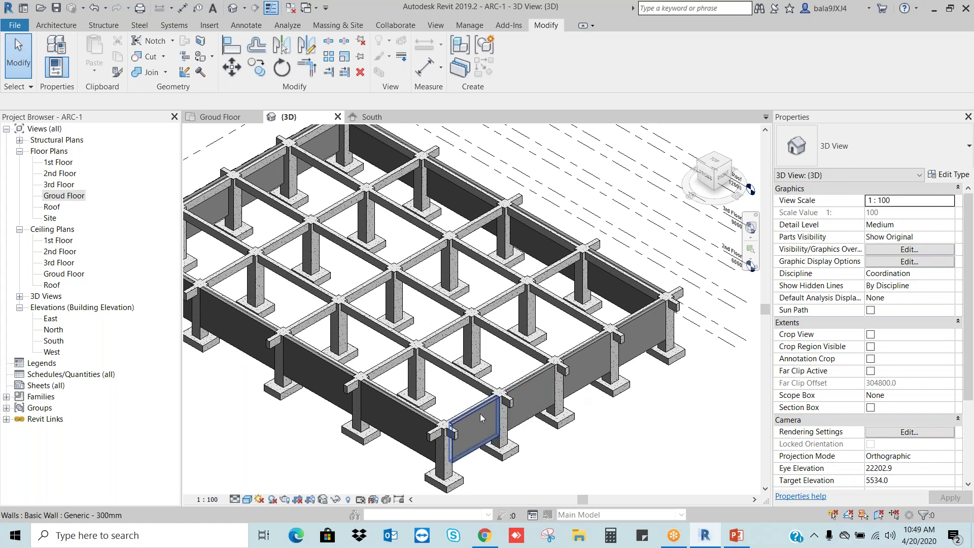
scroll(480, 412, "up", 2)
middle_click_drag(379, 237, 637, 381)
scroll(242, 332, "up", 3)
middle_click_drag(319, 303, 559, 366)
scroll(384, 236, "down", 1)
scroll(535, 257, "down", 1)
middle_click_drag(602, 232, 373, 266)
mouse_move(465, 223)
middle_mouse_down()
mouse_move(362, 337)
mouse_move(355, 321)
middle_mouse_up()
middle_click_drag(515, 234, 315, 111)
middle_click_drag(530, 279, 415, 145)
scroll(586, 302, "up", 2)
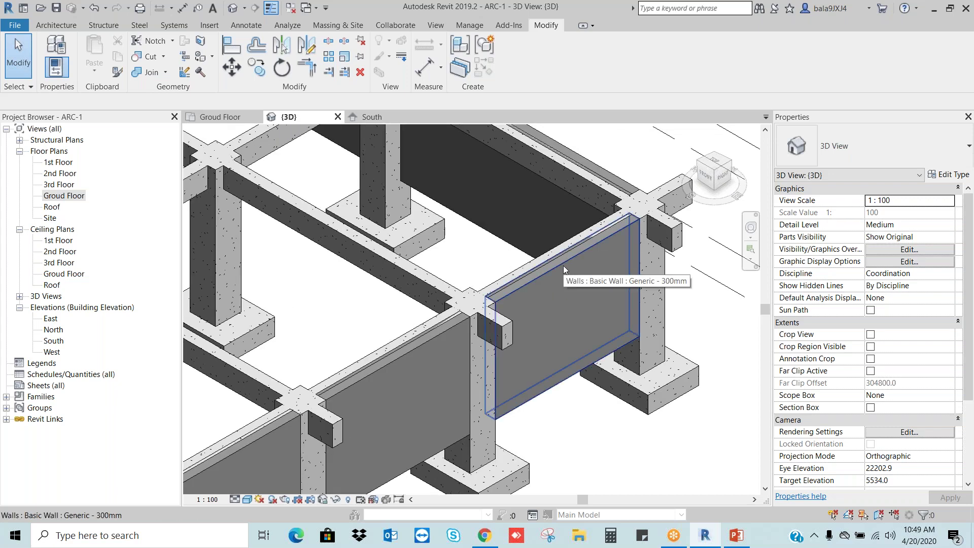
scroll(571, 260, "down", 5)
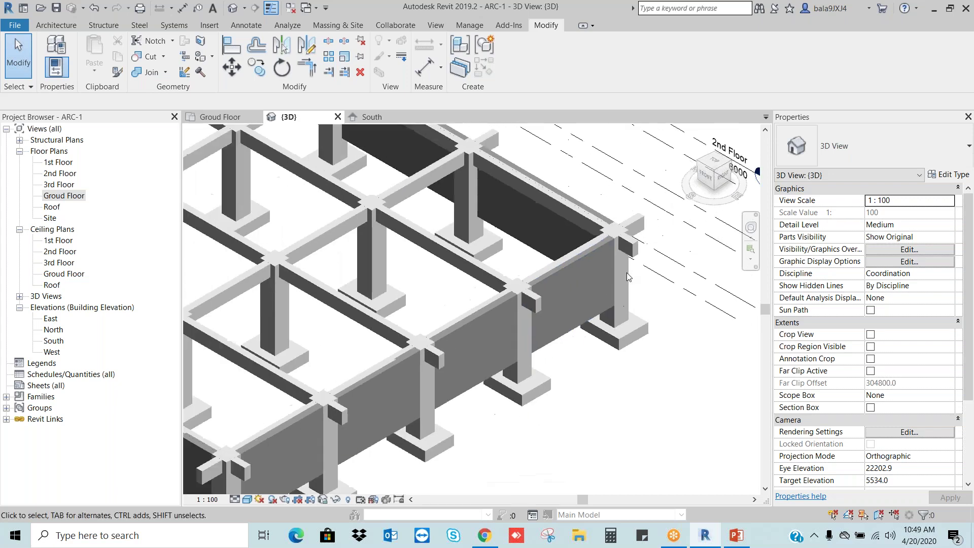
scroll(547, 272, "up", 5)
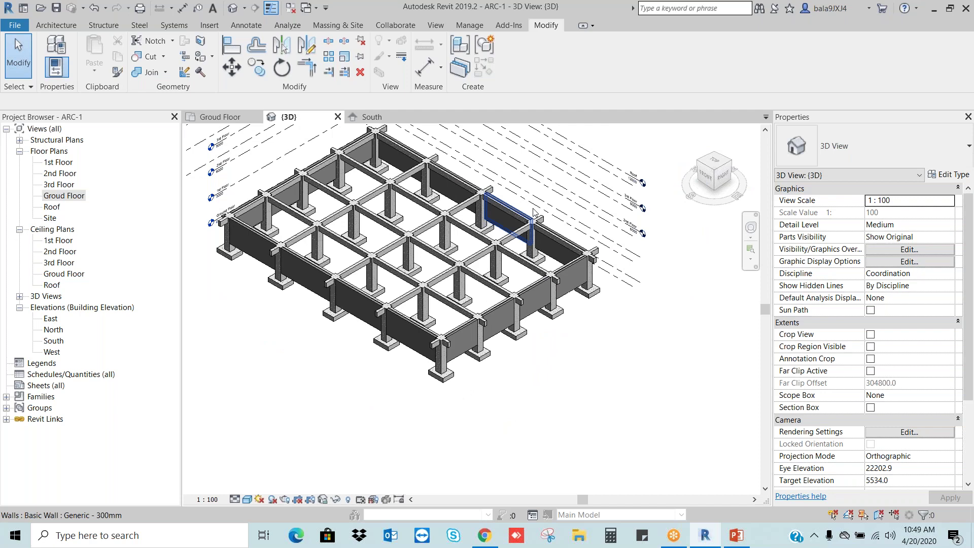
scroll(625, 363, "up", 2)
middle_click_drag(625, 364, 607, 237)
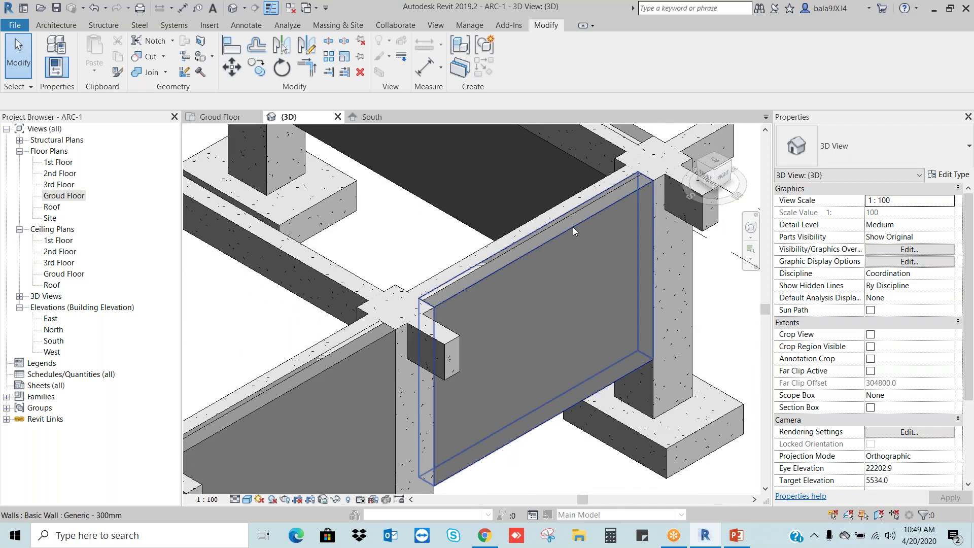
- Select the last wall in the four-bay end row and check its level constraints, then clear the selection
left_click(573, 227)
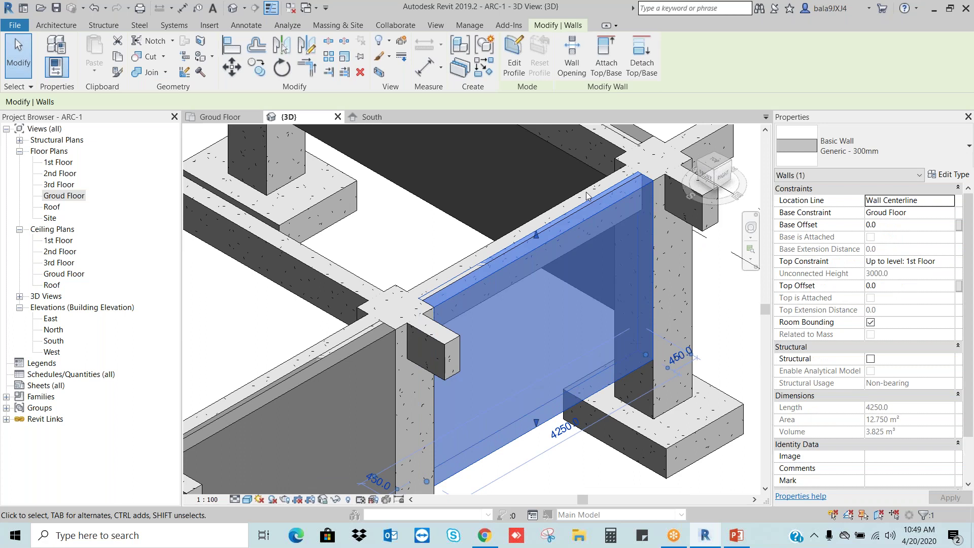
left_click(591, 217)
key("Escape")
scroll(655, 160, "down", 3)
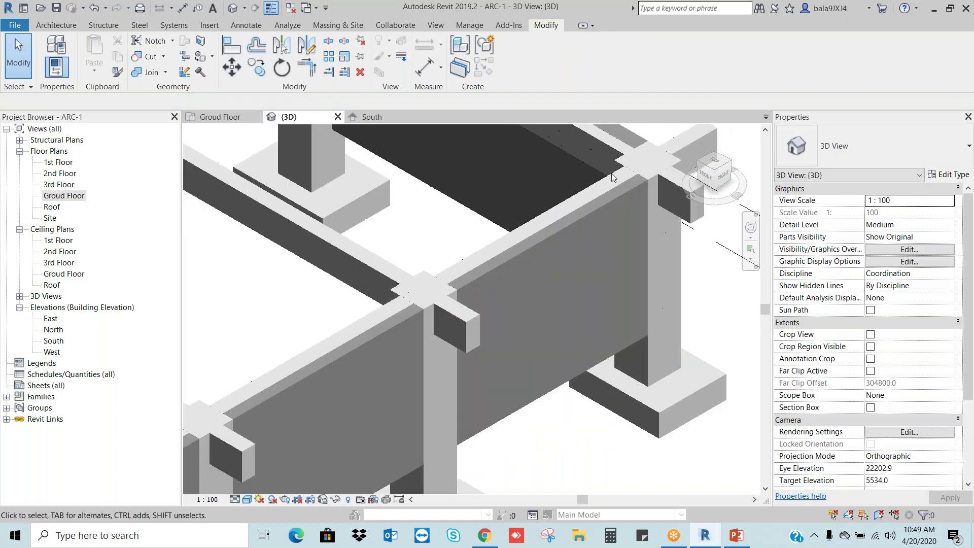
left_click(672, 149)
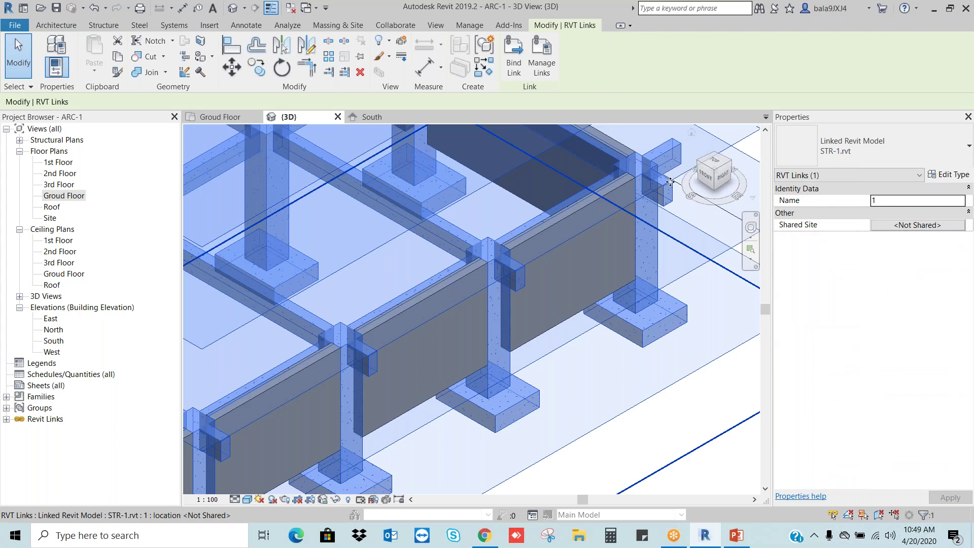
scroll(672, 179, "down", 2)
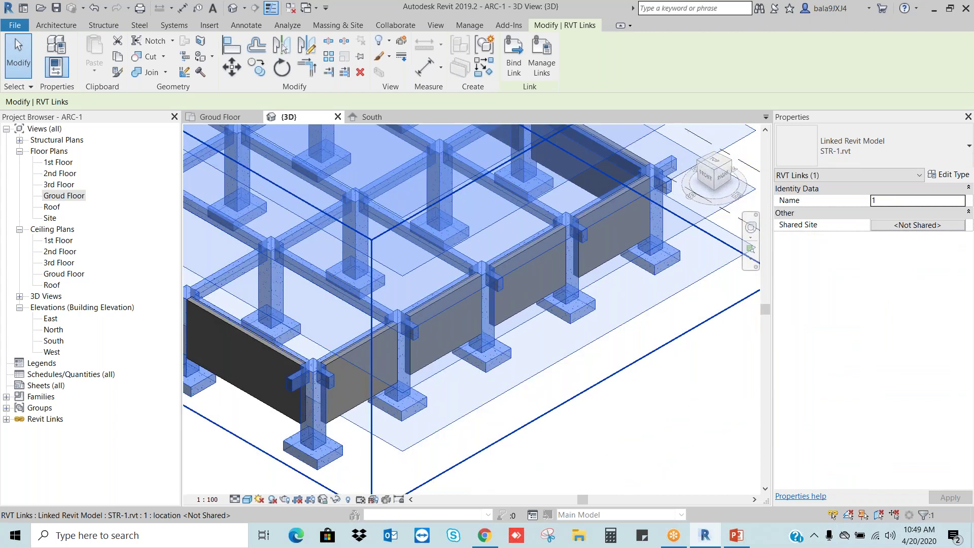
scroll(695, 342, "down", 2)
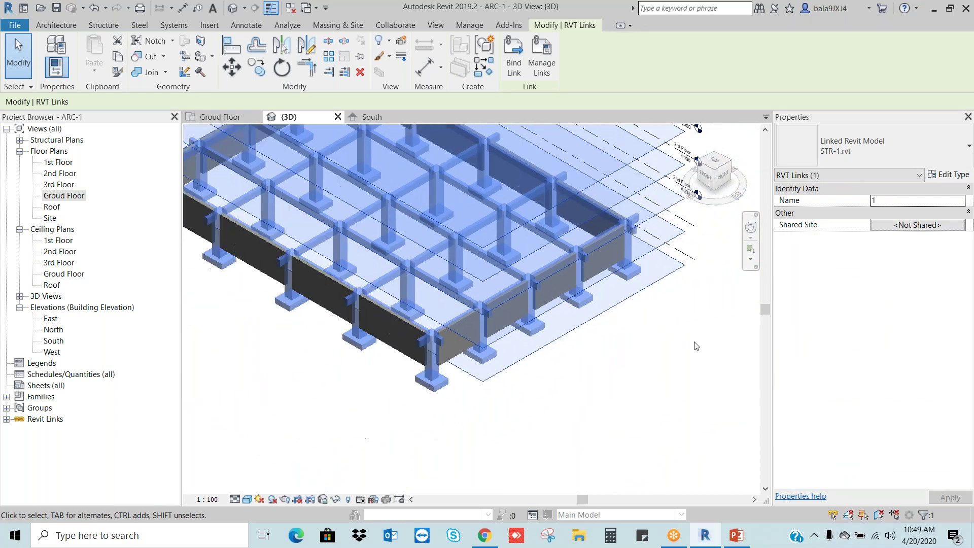
middle_click_drag(680, 393, 657, 325)
key("Escape")
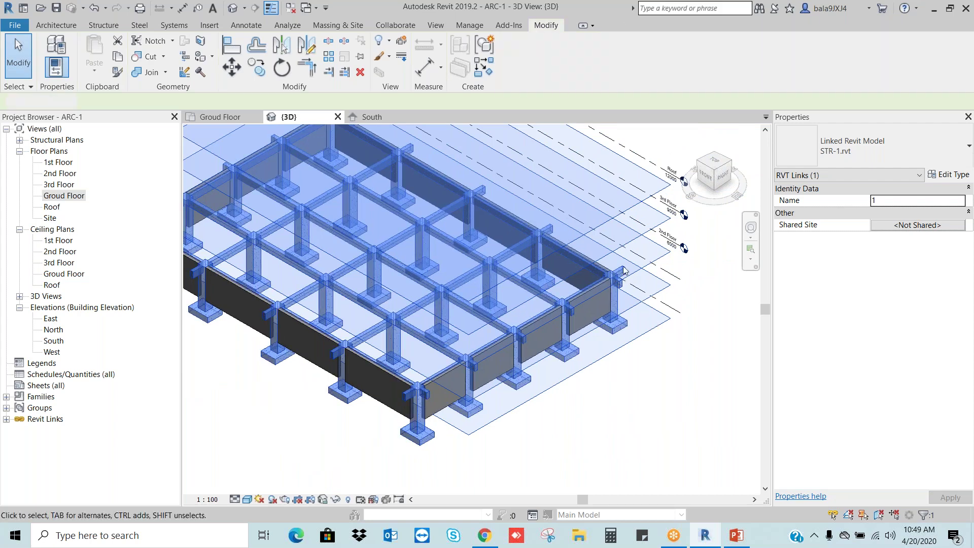
- Select the edge beam above the end walls inside the linked STR-1.rvt model and check its section dimensions in the type properties
scroll(624, 277, "up", 5)
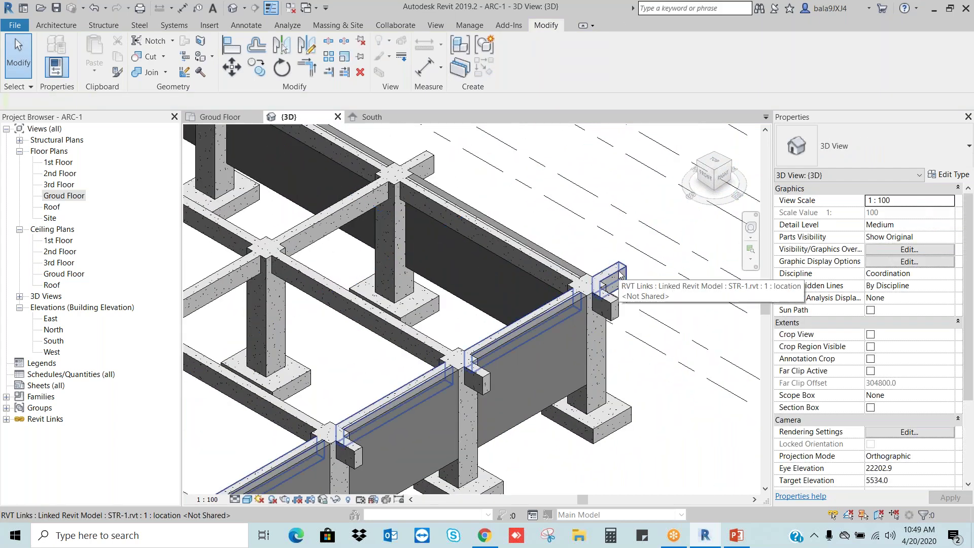
left_click(619, 275)
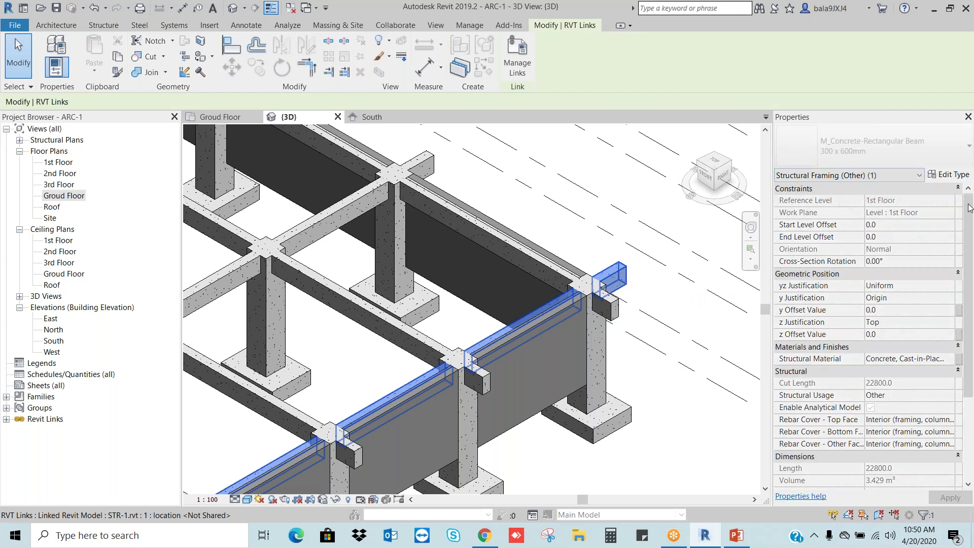
left_click(950, 175)
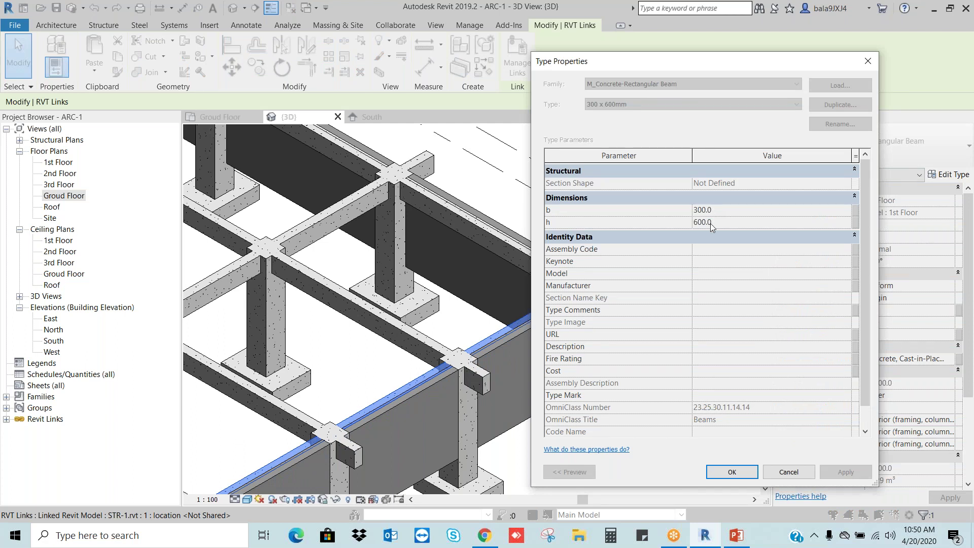
key("Escape")
key("Escape")
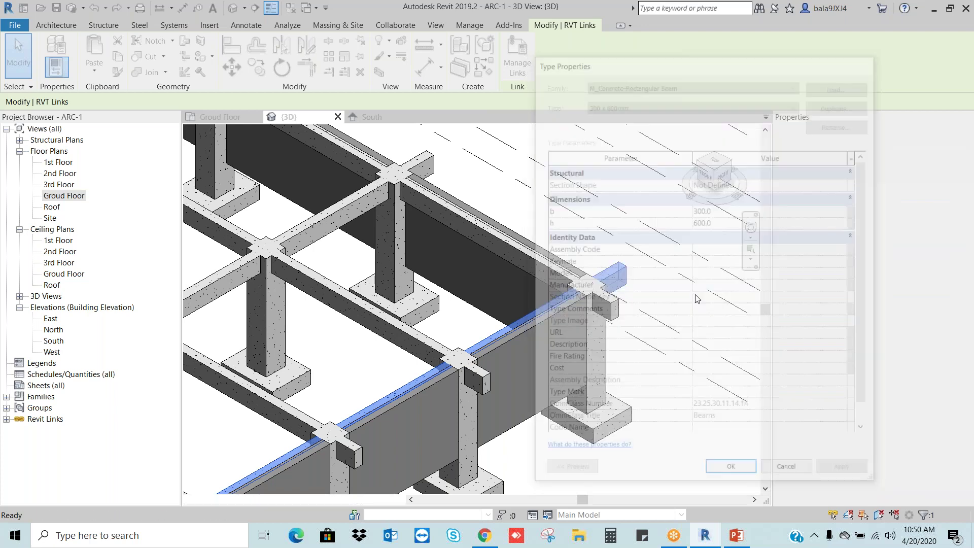
- Switch to the PowerPoint presentation, view slide 3 on object snaps and the Tab key, and return to Revit
left_click(737, 537)
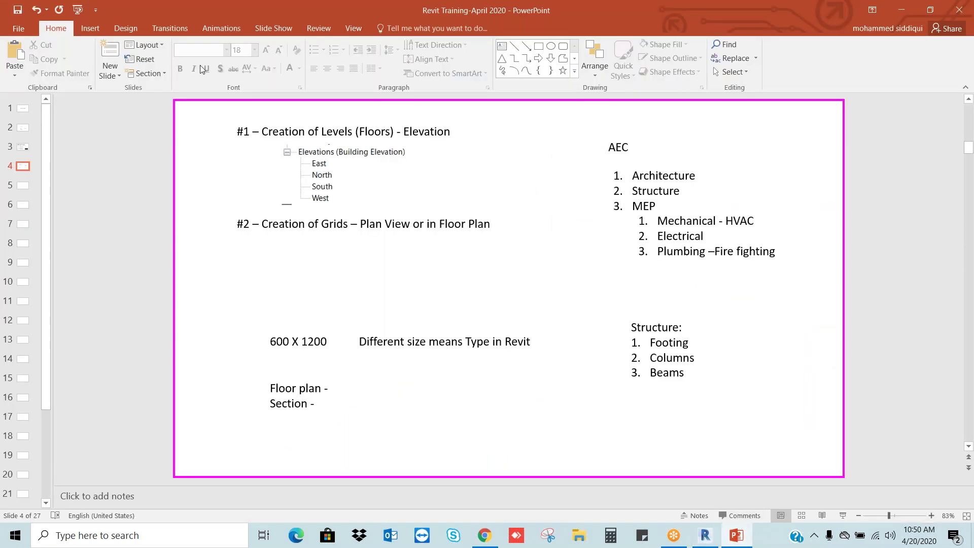
left_click(26, 127)
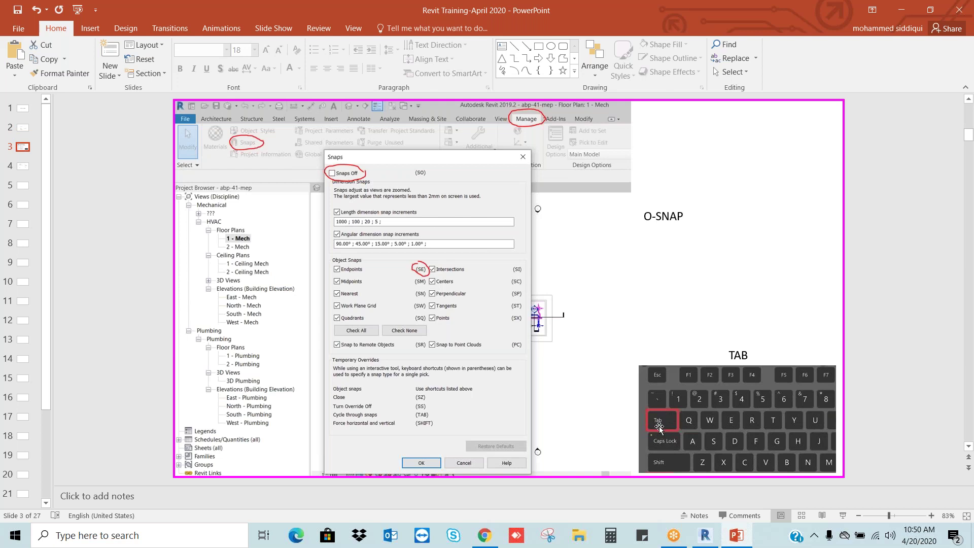
left_click(705, 538)
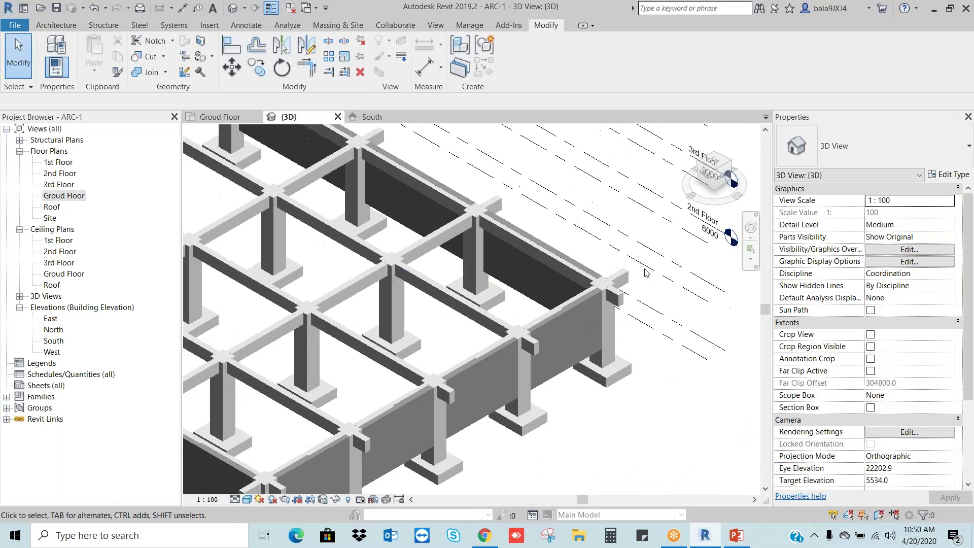
- Set the Top Offset of the last wall in the four-bay end row to -600 so it stops below the beam
scroll(646, 273, "down", 5)
scroll(597, 342, "up", 4)
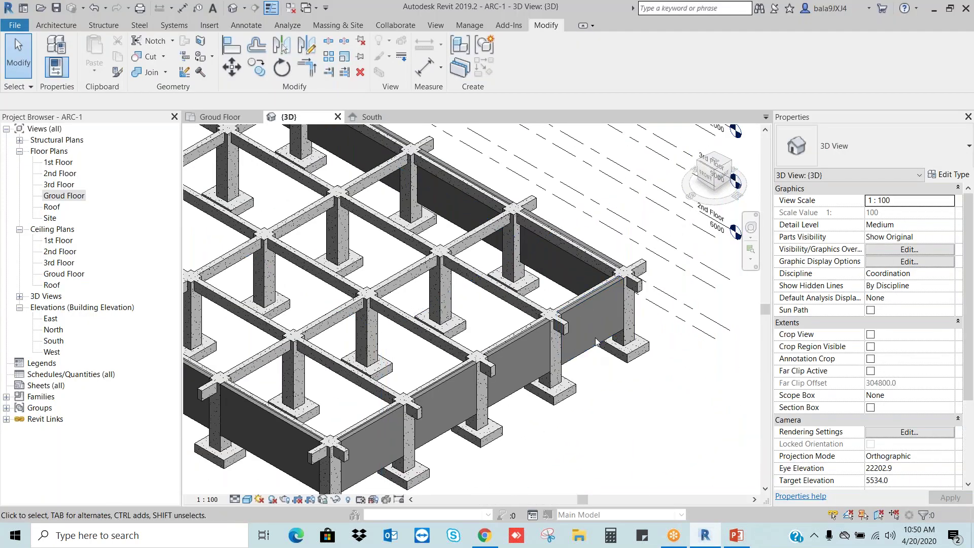
left_click(597, 344)
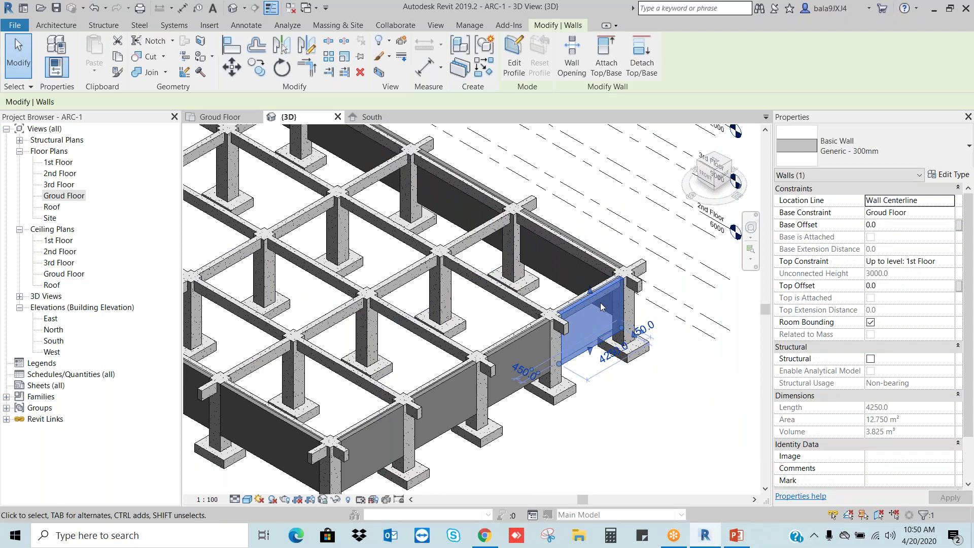
scroll(600, 299, "up", 2)
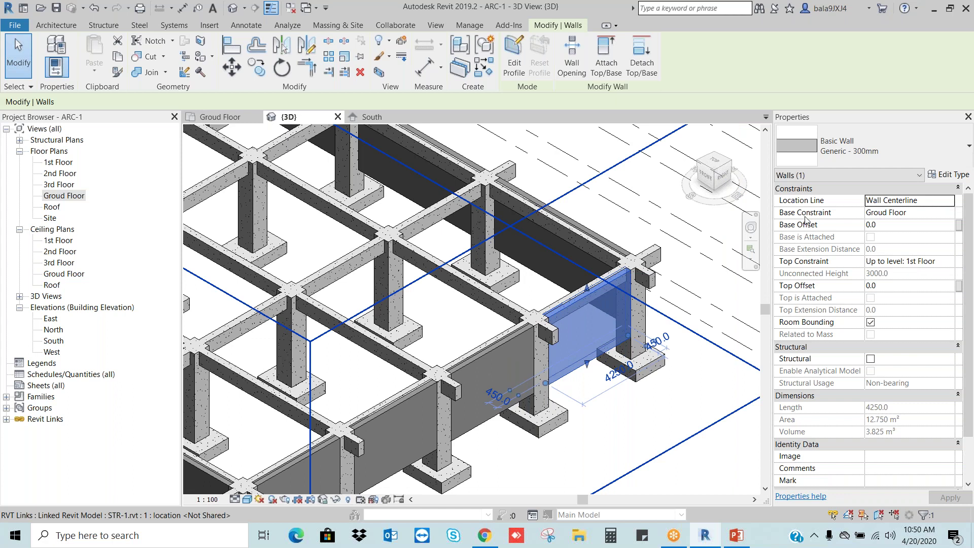
left_click(904, 286)
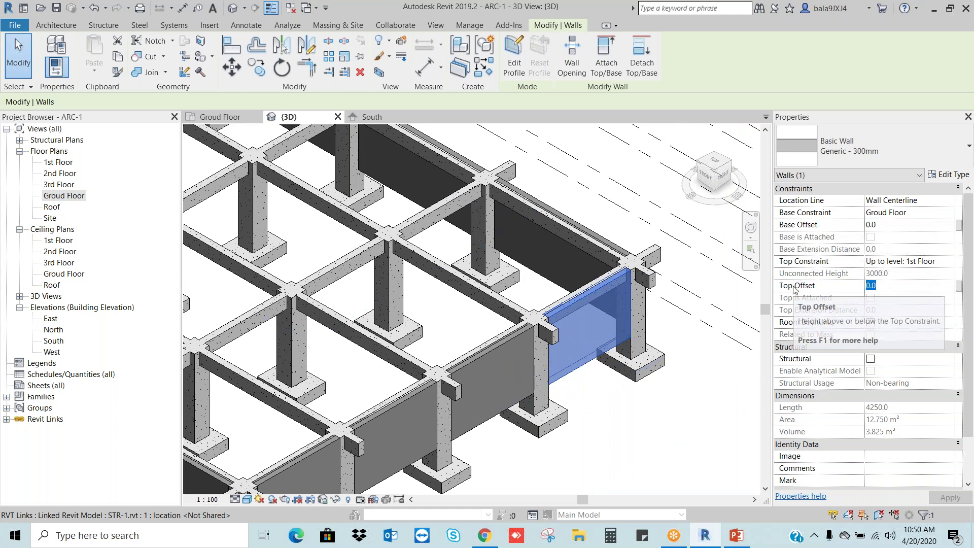
type("-6")
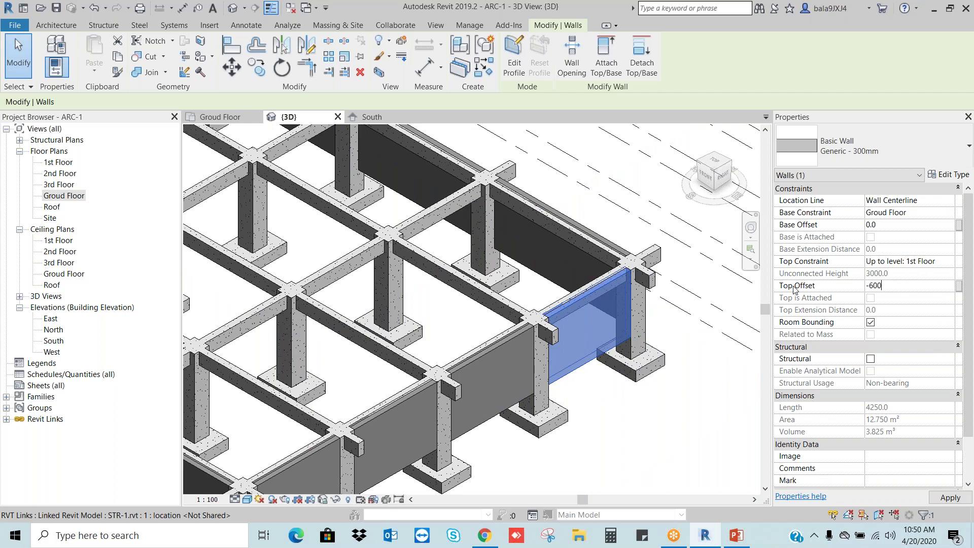
left_click(655, 432)
scroll(604, 309, "up", 3)
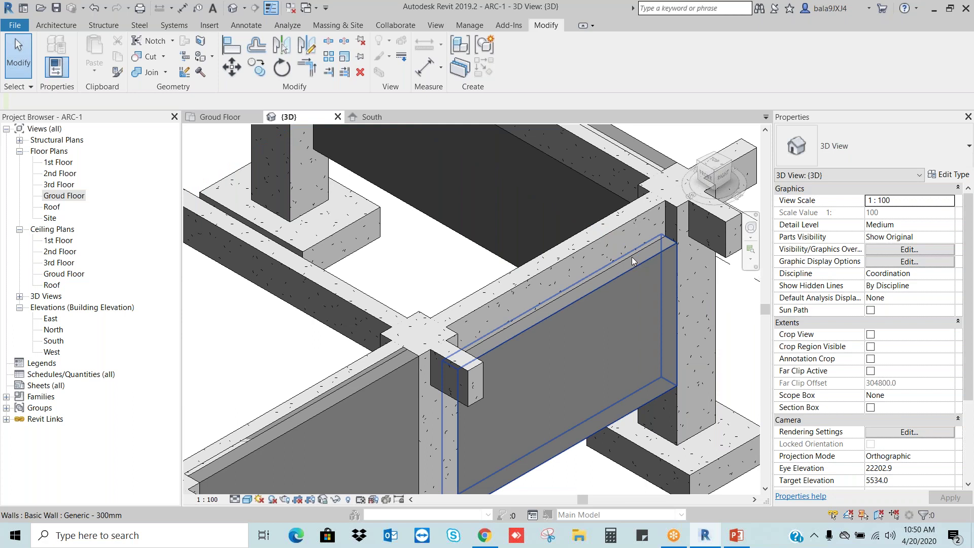
- Open the ground floor plan and examine the perimeter walls between columns along grid 5 from A to C
scroll(632, 261, "down", 2)
double_click(59, 197)
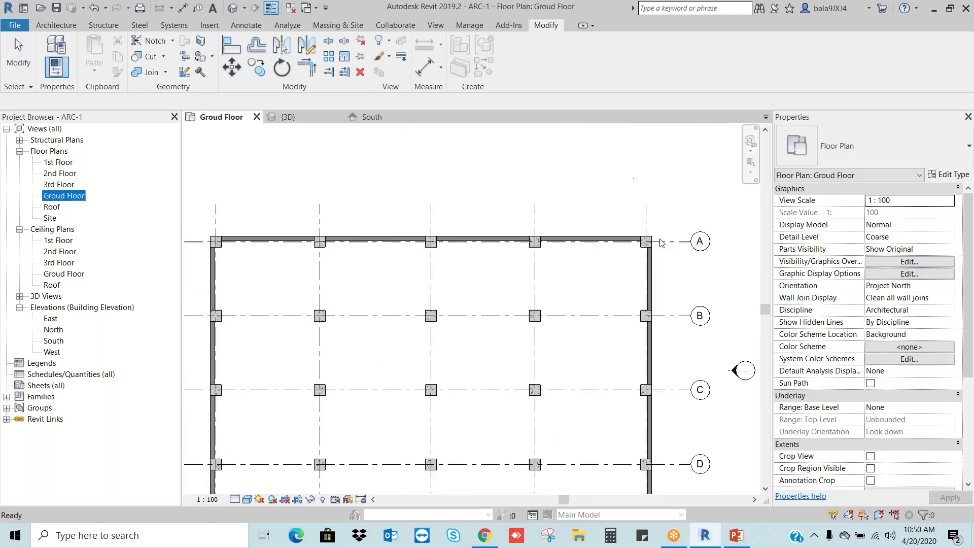
scroll(643, 202, "up", 4)
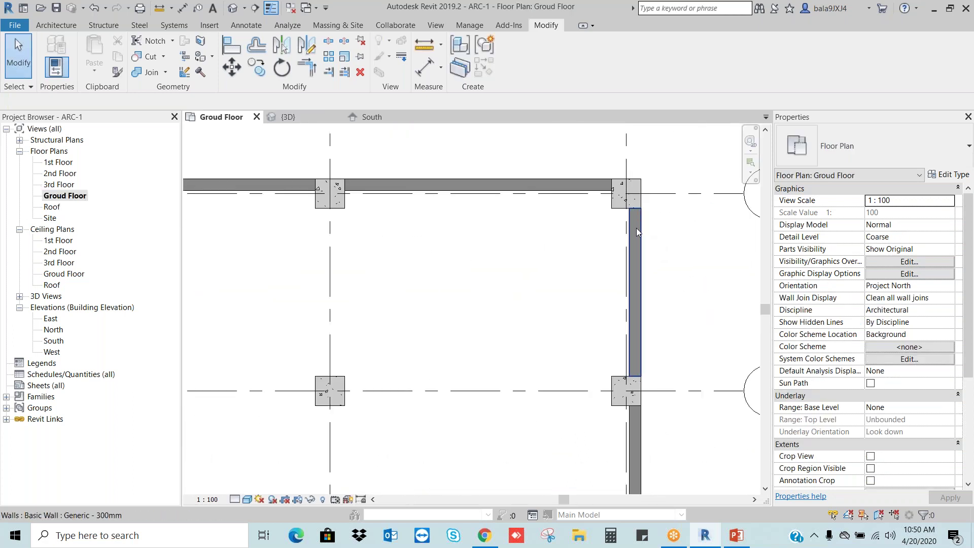
scroll(628, 213, "down", 2)
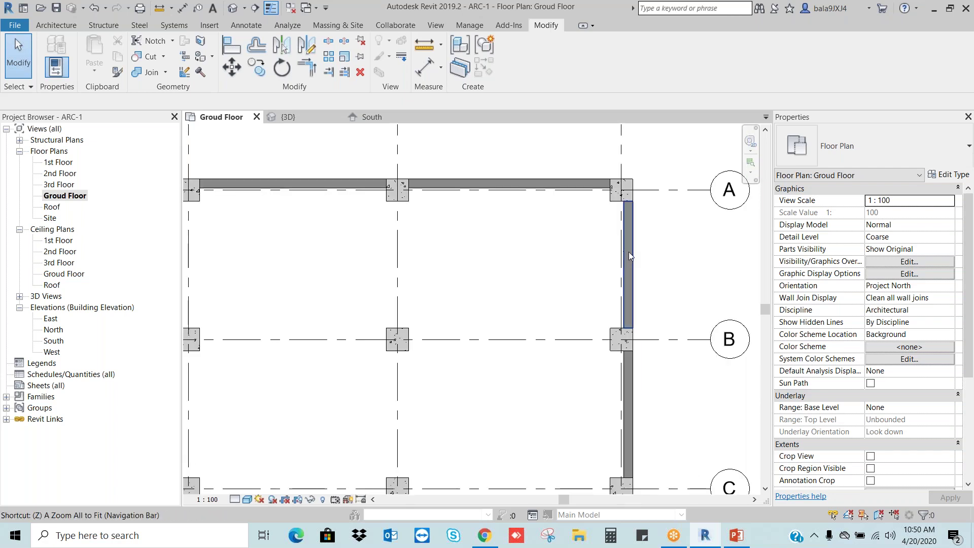
scroll(628, 252, "down", 5)
scroll(616, 219, "up", 4)
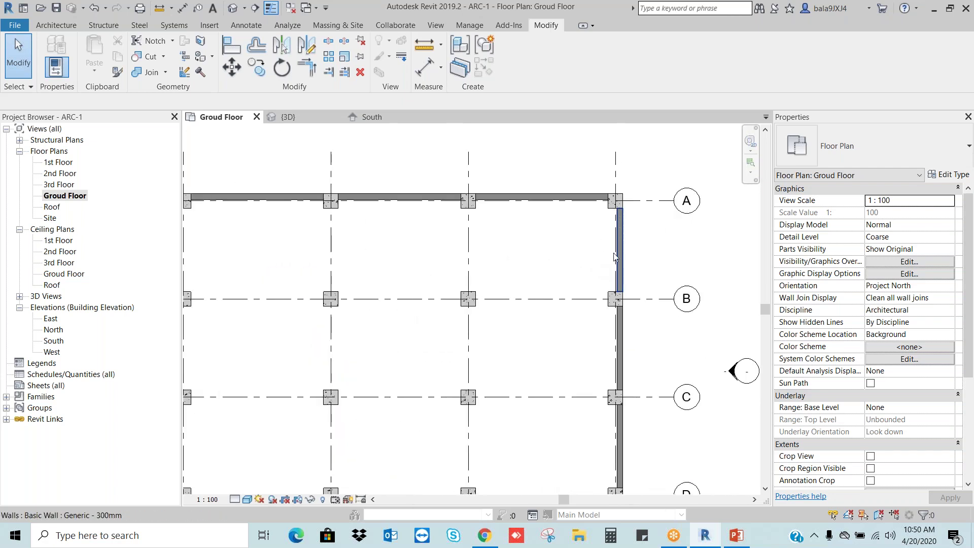
scroll(621, 252, "up", 2)
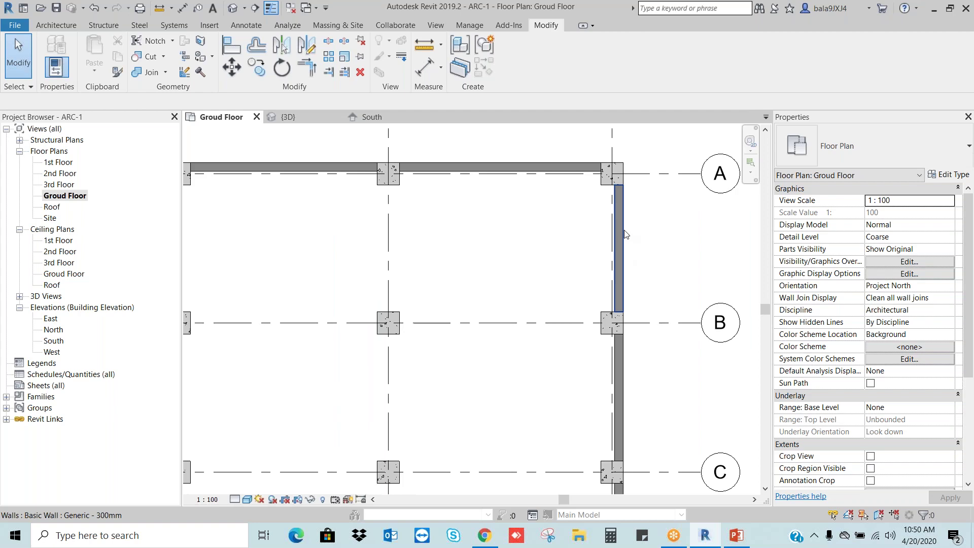
left_click(619, 238)
- Compare the end row walls beneath the beams in the 3D view with their positions in the ground floor plan
left_click(238, 14)
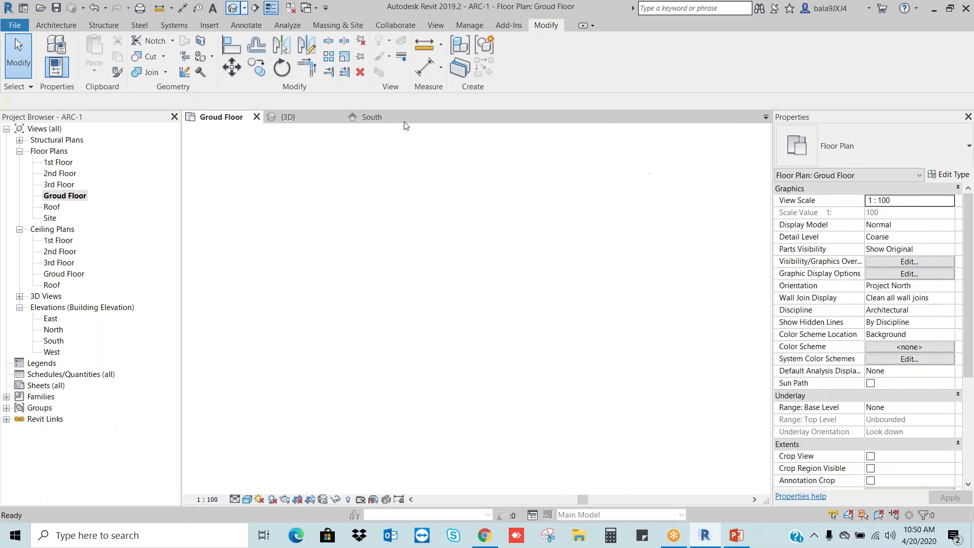
scroll(613, 281, "down", 5)
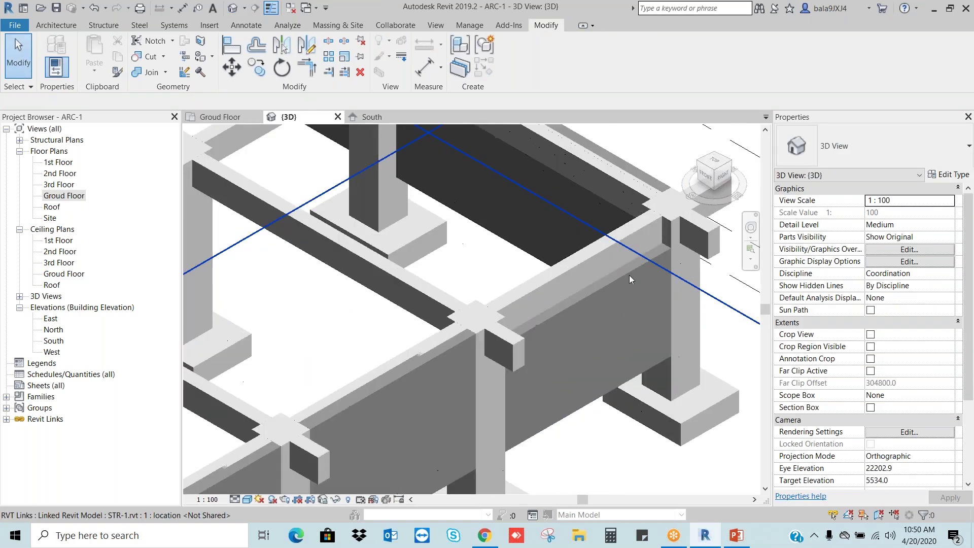
scroll(506, 349, "up", 5)
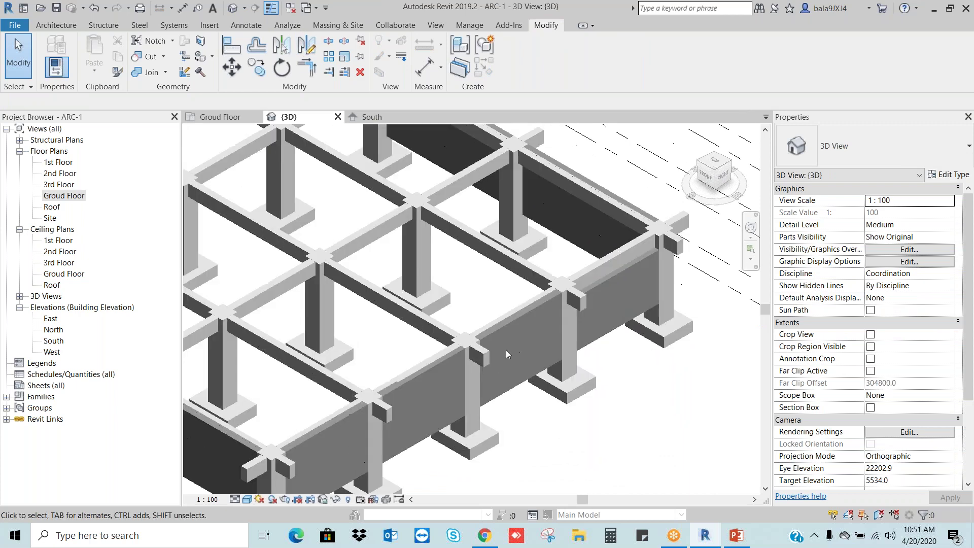
scroll(551, 309, "down", 6)
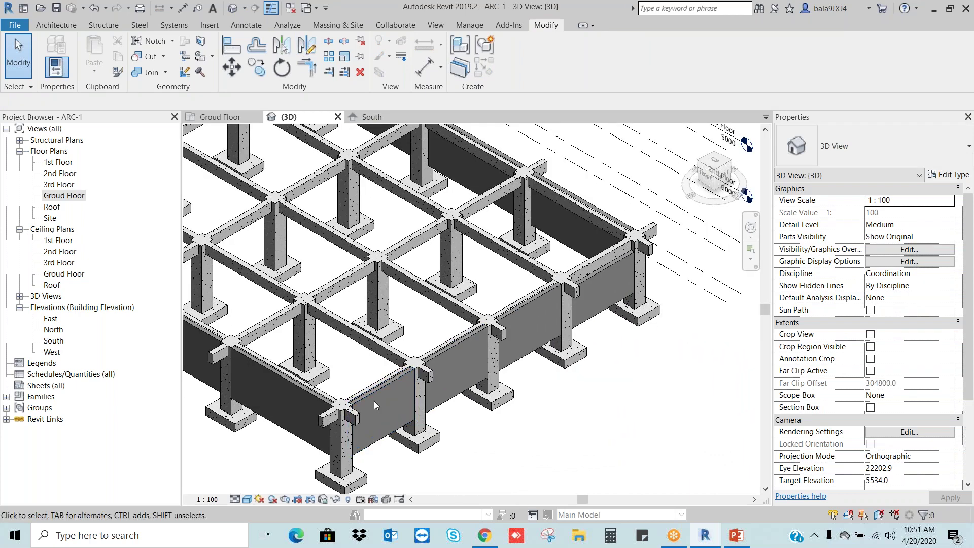
scroll(373, 400, "up", 5)
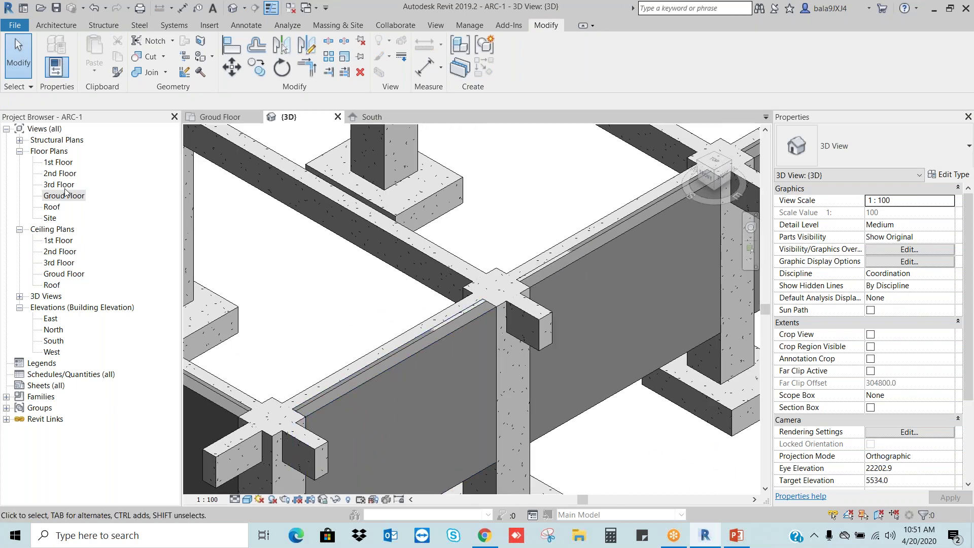
double_click(66, 196)
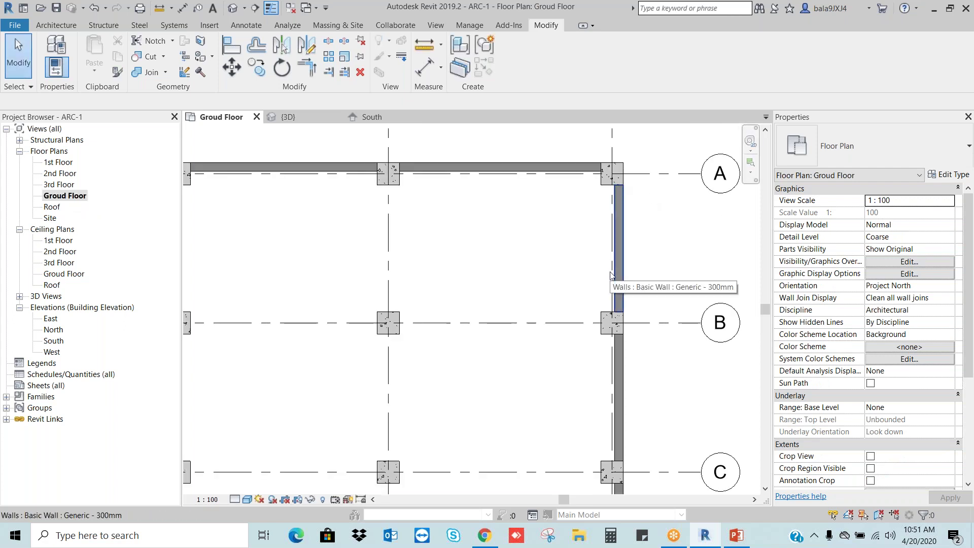
scroll(610, 248, "down", 3)
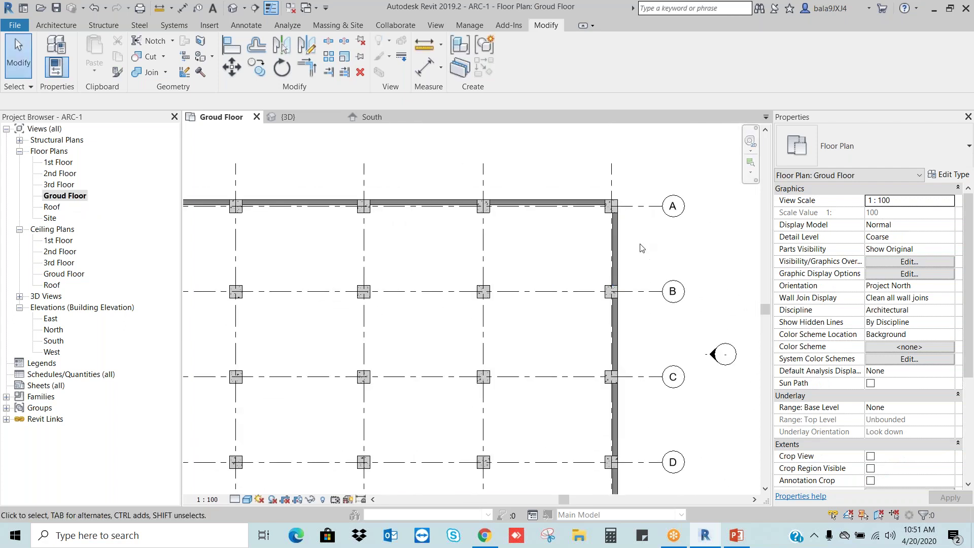
left_click(233, 8)
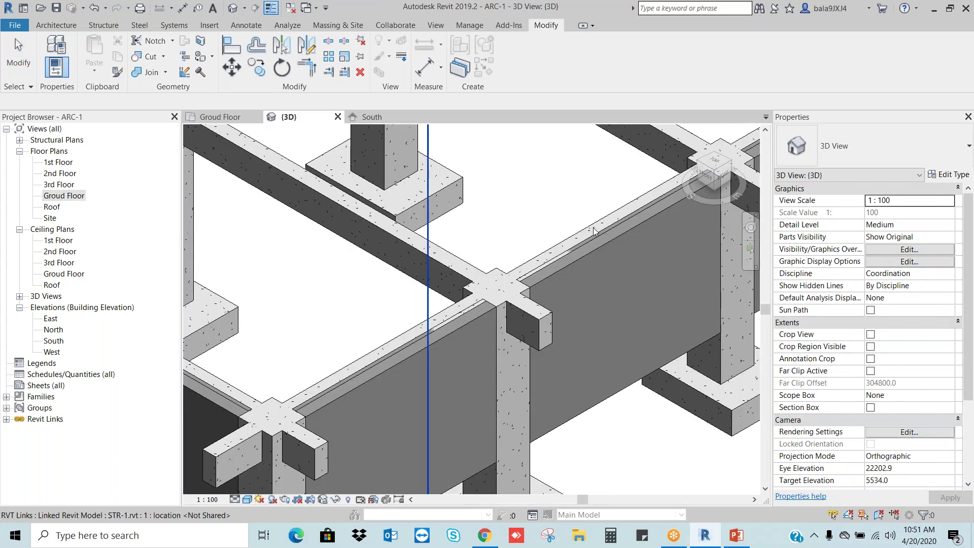
scroll(664, 243, "down", 6)
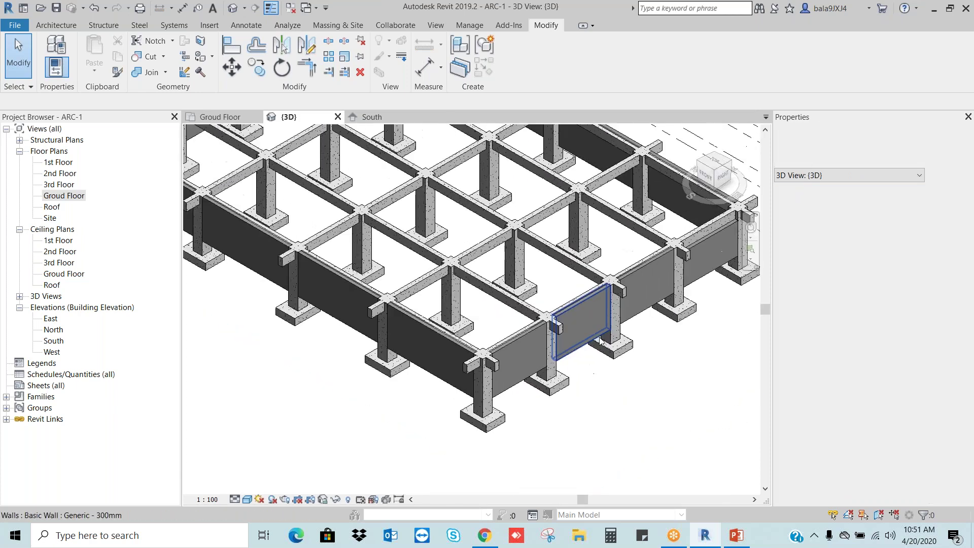
- Window-select all perimeter walls in the ground floor plan and check their shared constraints, then clear the selection
double_click(64, 195)
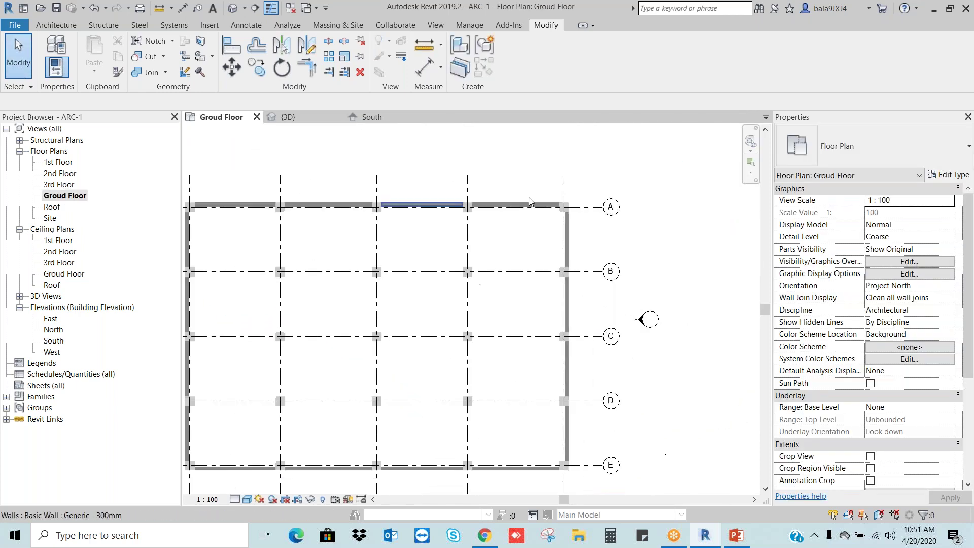
scroll(326, 180, "down", 5)
left_click_drag(373, 158, 535, 300)
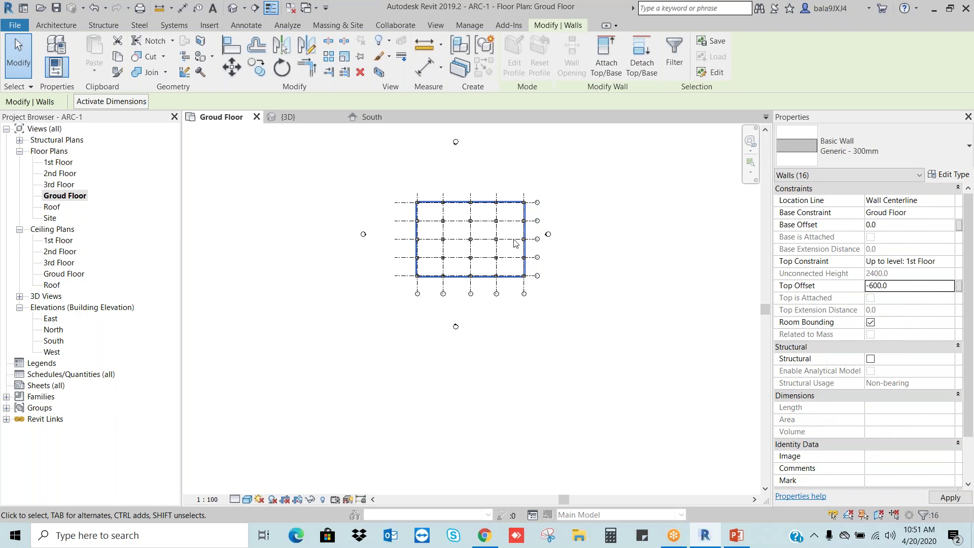
left_click(608, 272)
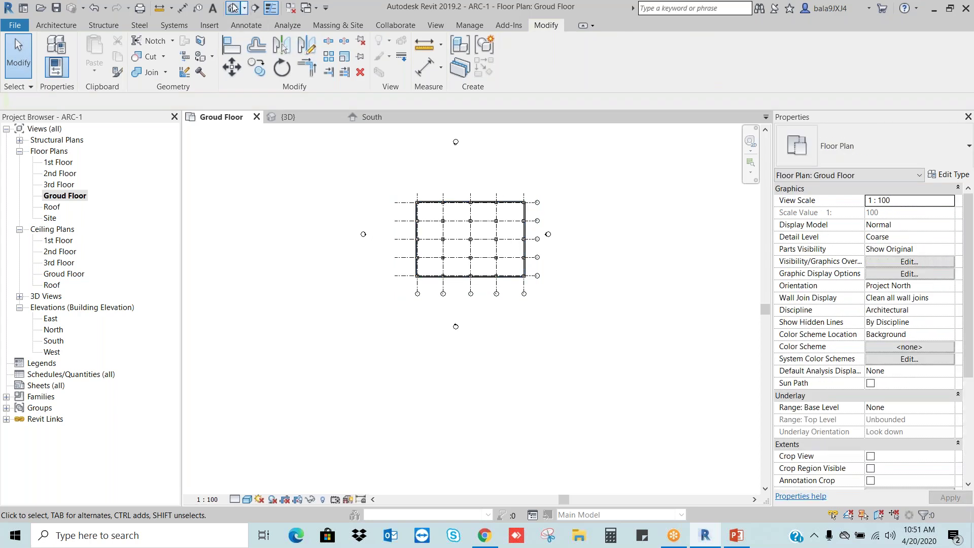
- Examine the tops of the perimeter walls beneath the beams around the whole building in 3D
left_click(232, 7)
scroll(395, 332, "up", 5)
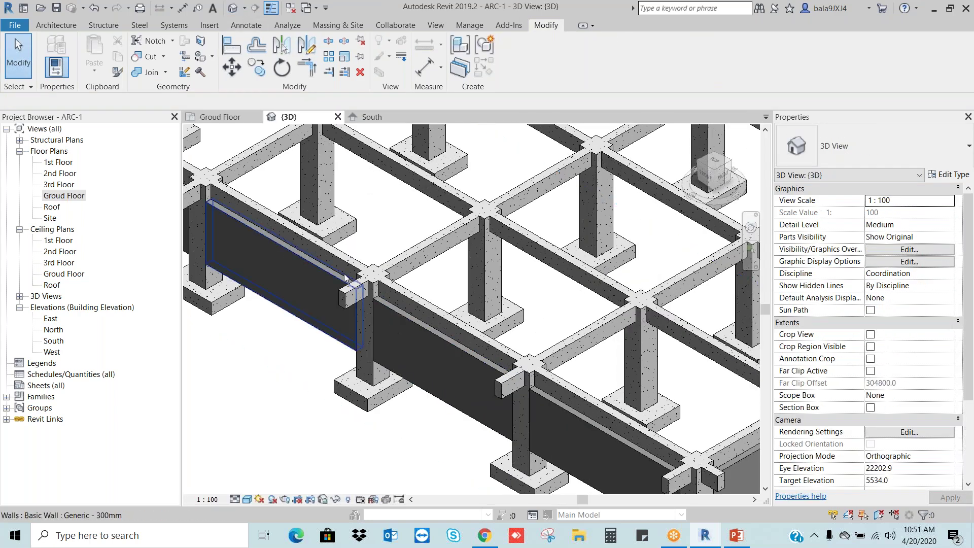
scroll(344, 278, "up", 4)
scroll(436, 343, "down", 3)
middle_click_drag(446, 345, 622, 482)
middle_click_drag(354, 335, 547, 474)
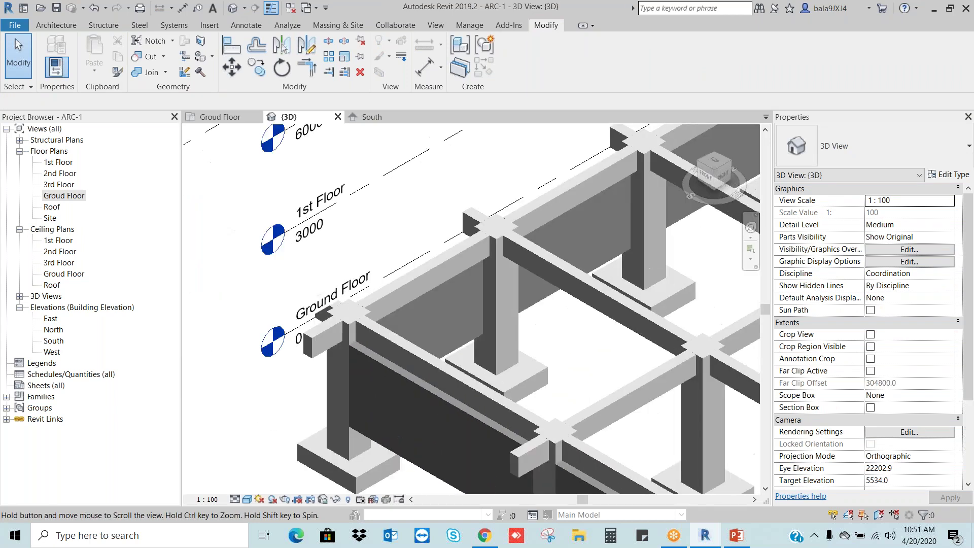
scroll(474, 257, "down", 2)
middle_click_drag(437, 321, 184, 412)
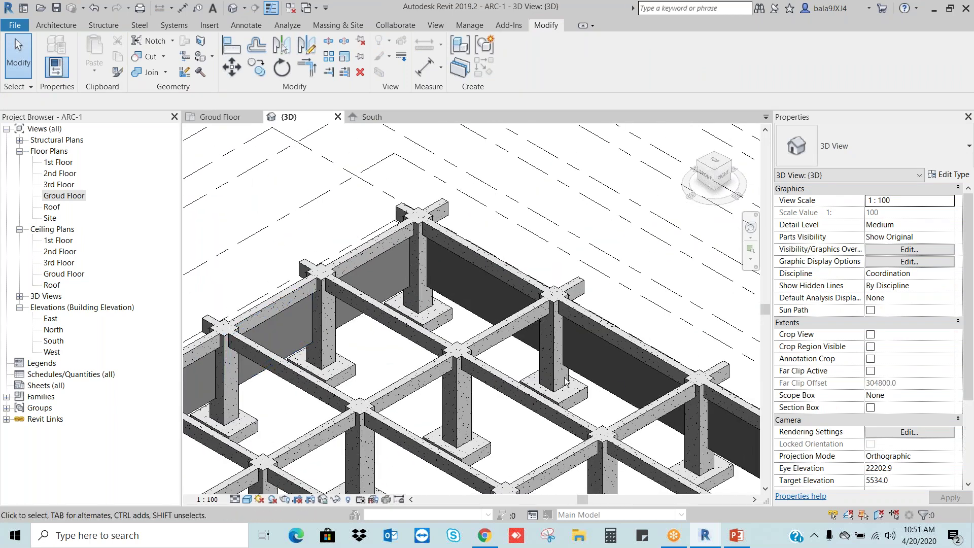
scroll(389, 241, "down", 4)
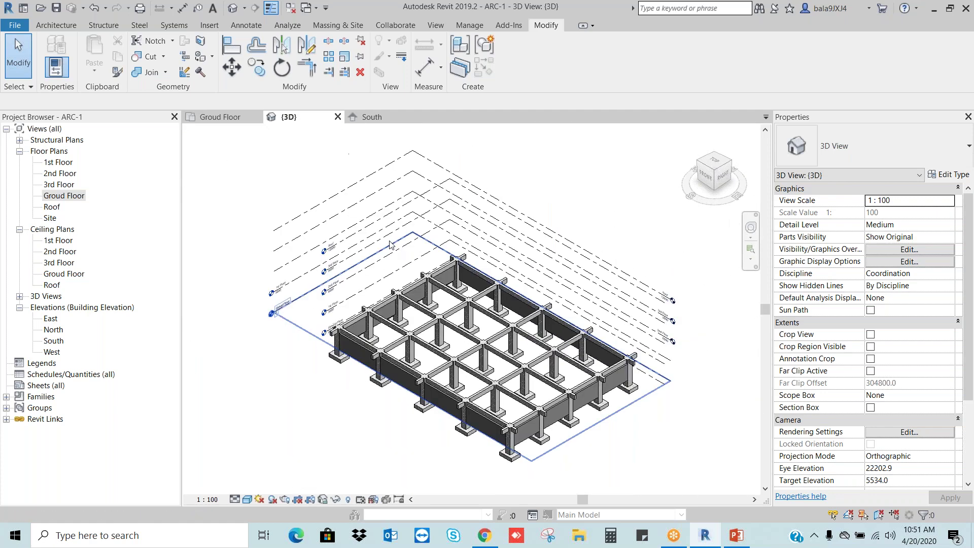
- Window-select the four walls along grid 5 in the ground floor plan and locate the Selection Box tool, then clear the selection
double_click(70, 196)
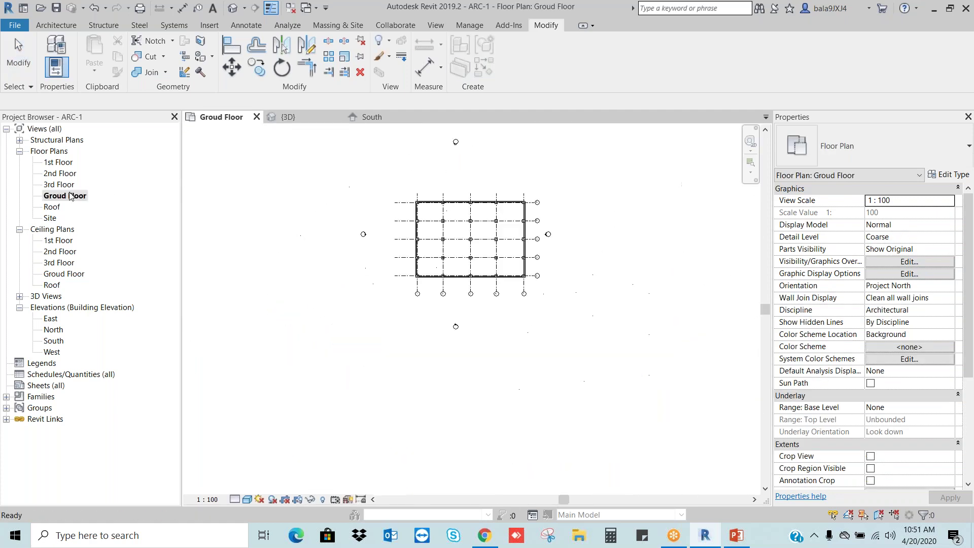
scroll(525, 238, "up", 2)
left_click_drag(513, 165, 557, 354)
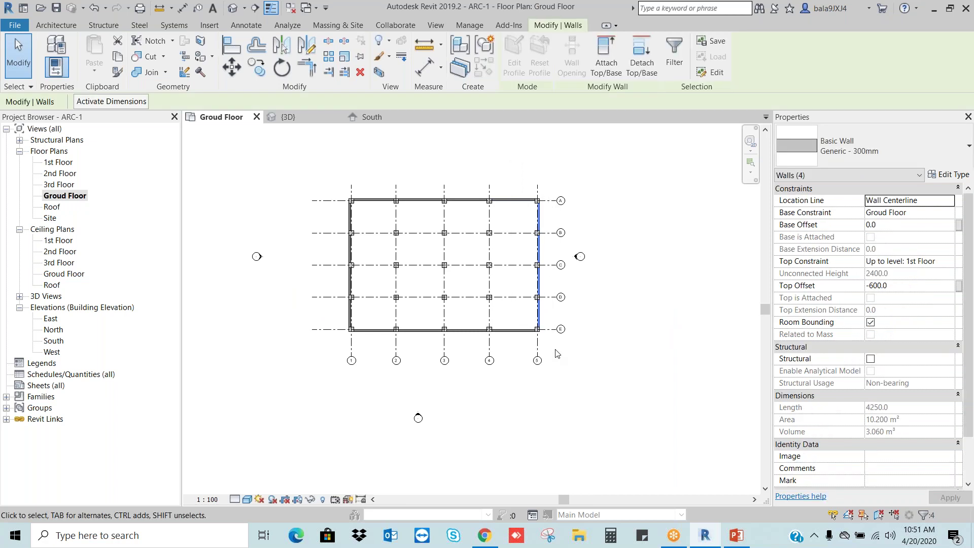
left_click(653, 299)
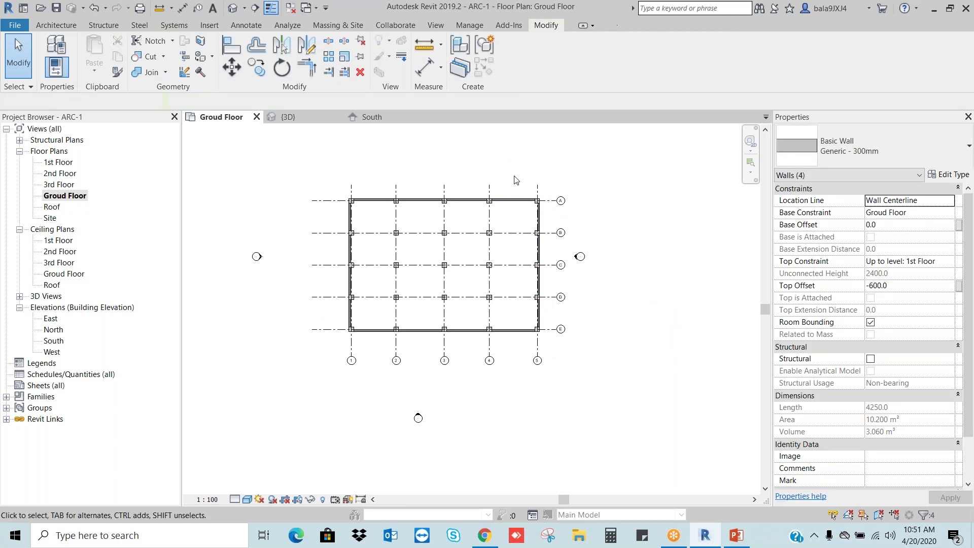
left_click_drag(511, 176, 557, 352)
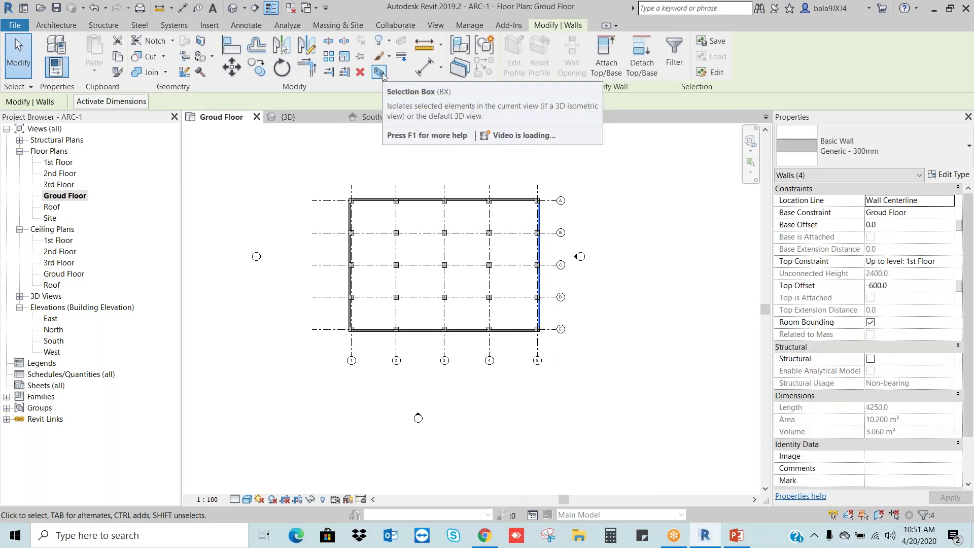
left_click(670, 241)
- Select the two grid 5 walls between A and C and isolate them in 3D with Selection Box, then clear the selection
scroll(546, 238, "up", 2)
left_click_drag(498, 165, 569, 302)
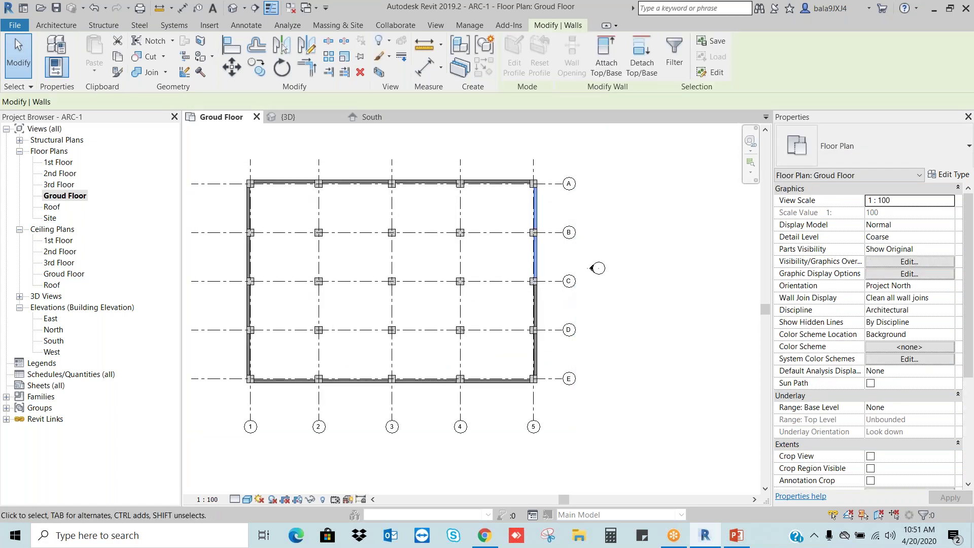
left_click(380, 72)
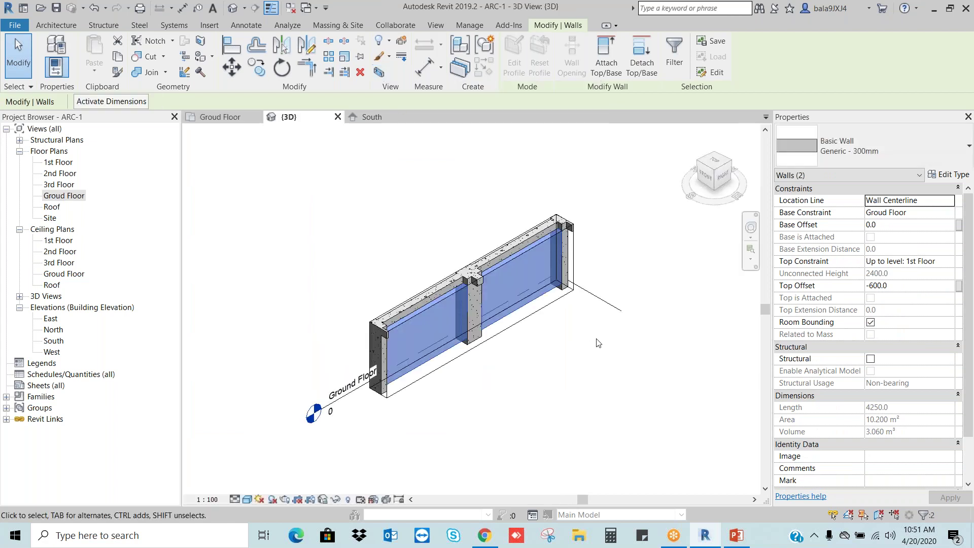
left_click(597, 343)
left_click(522, 325)
left_click(552, 366)
- View the isolated walls from the inner side and stretch the section box outward beyond their exterior face
middle_click_drag(552, 367, 666, 299, "shift")
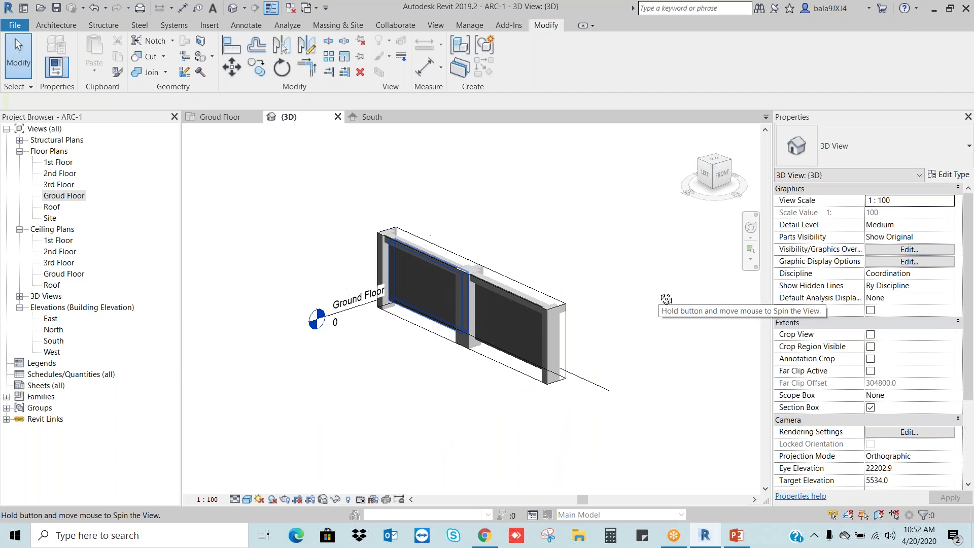
mouse_move(567, 299)
middle_mouse_down("shift")
mouse_move(618, 278)
mouse_move(586, 311)
mouse_move(483, 315)
mouse_move(515, 321)
mouse_move(591, 309)
mouse_move(584, 306)
middle_mouse_up("shift")
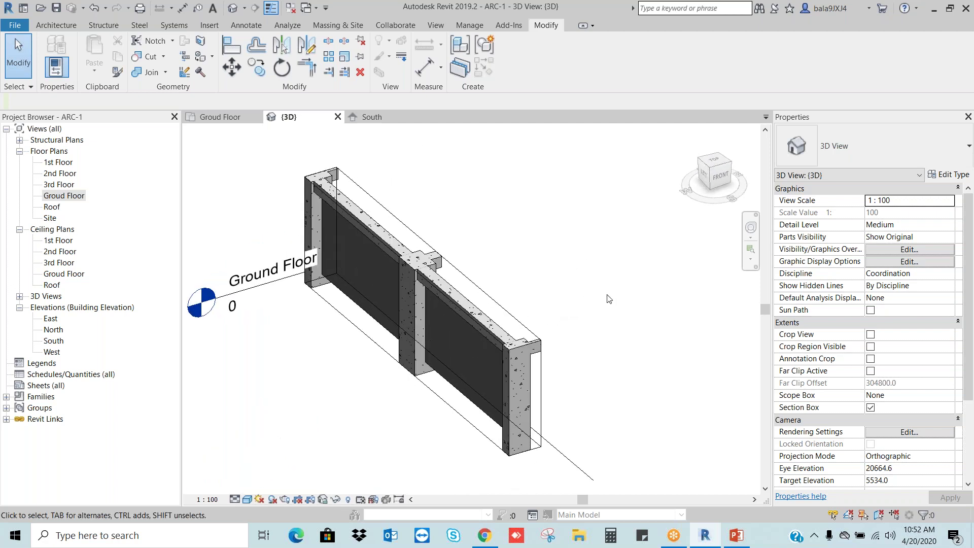
left_click(486, 299)
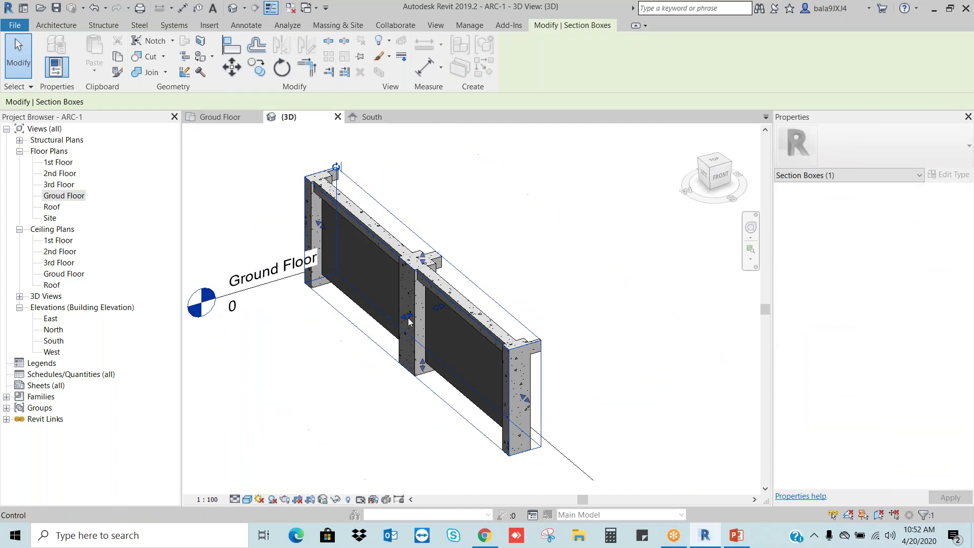
left_click_drag(440, 307, 611, 241)
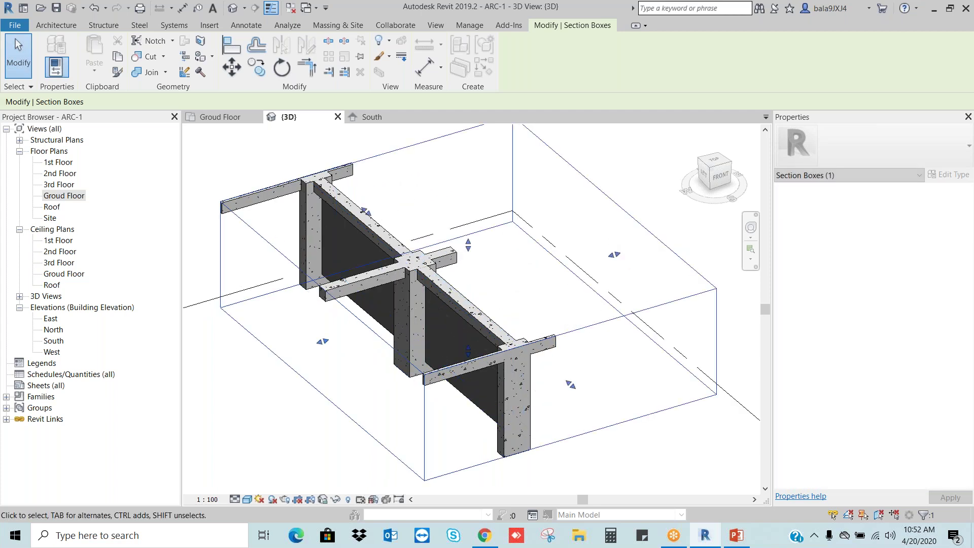
- Extend the section box inward past grid 3 and lengthwise past the end wall on grid E
scroll(611, 242, "down", 2)
left_click_drag(446, 298, 267, 354)
scroll(413, 313, "down", 1)
middle_click_drag(405, 324, 484, 264)
left_click_drag(363, 286, 253, 328)
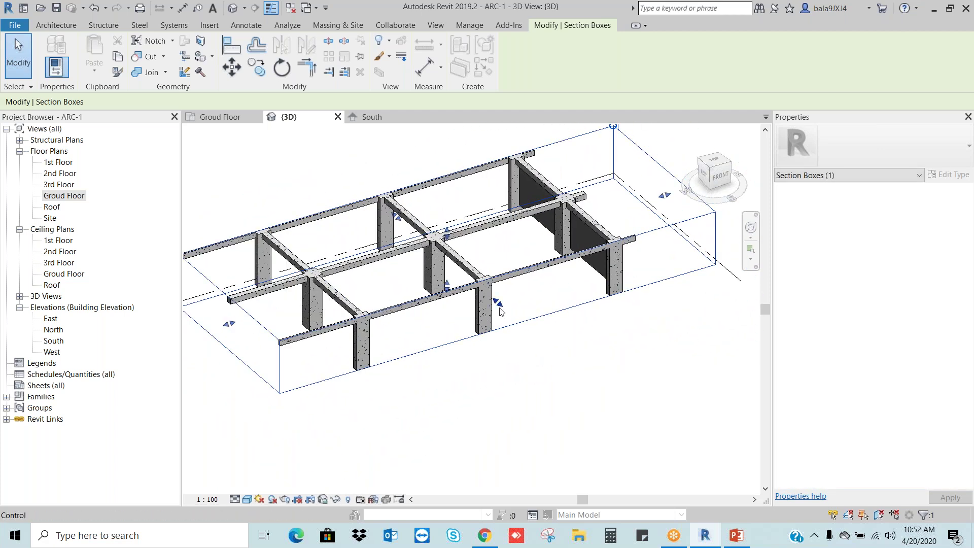
left_click_drag(495, 305, 598, 416)
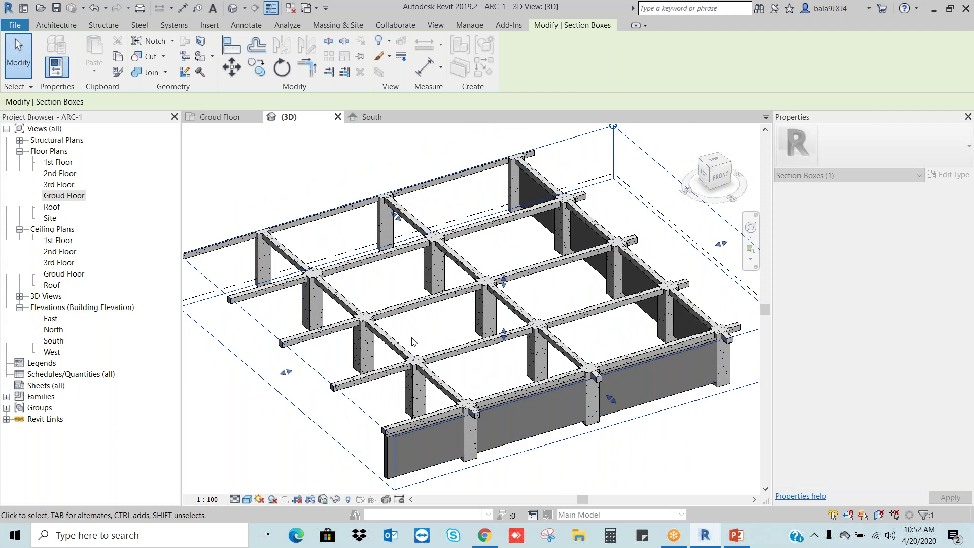
- Deselect the section box and turn off Section Box for the 3D view
scroll(406, 334, "down", 2)
left_click(635, 242)
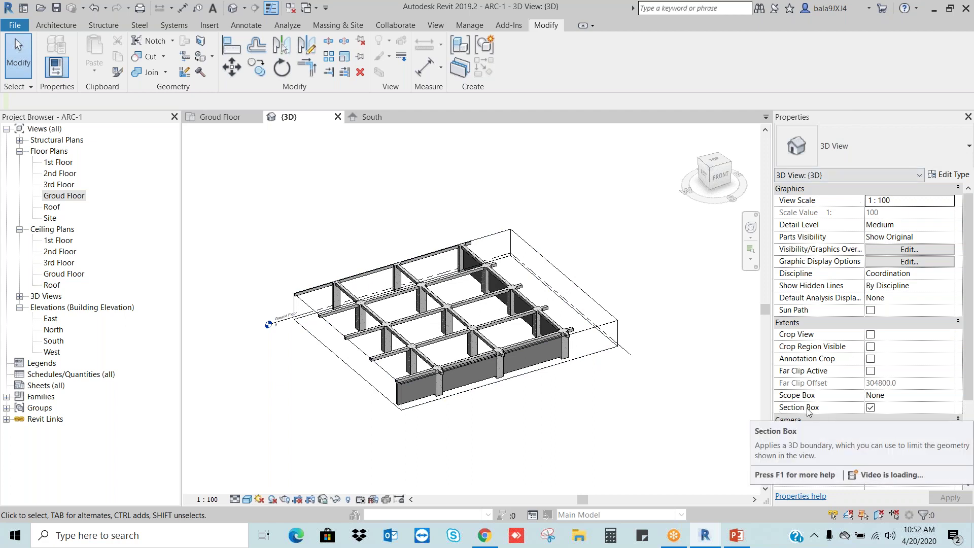
left_click(870, 408)
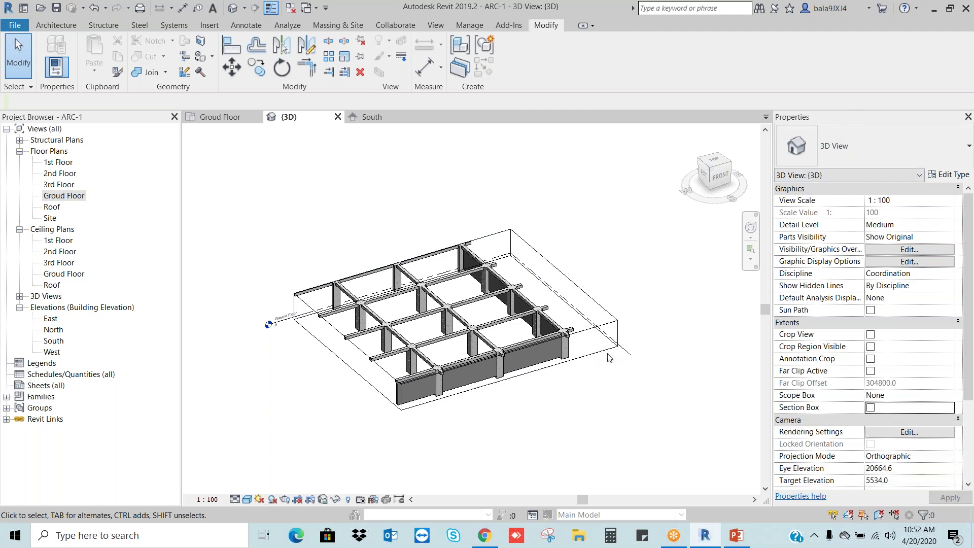
- Open the Groud Floor plan view and frame the whole column grid
scroll(654, 299, "down", 3)
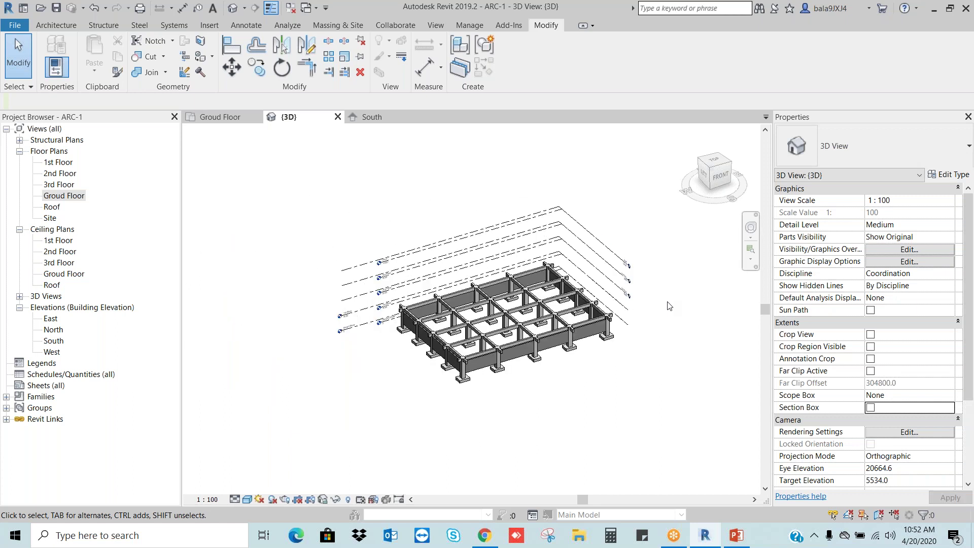
double_click(61, 197)
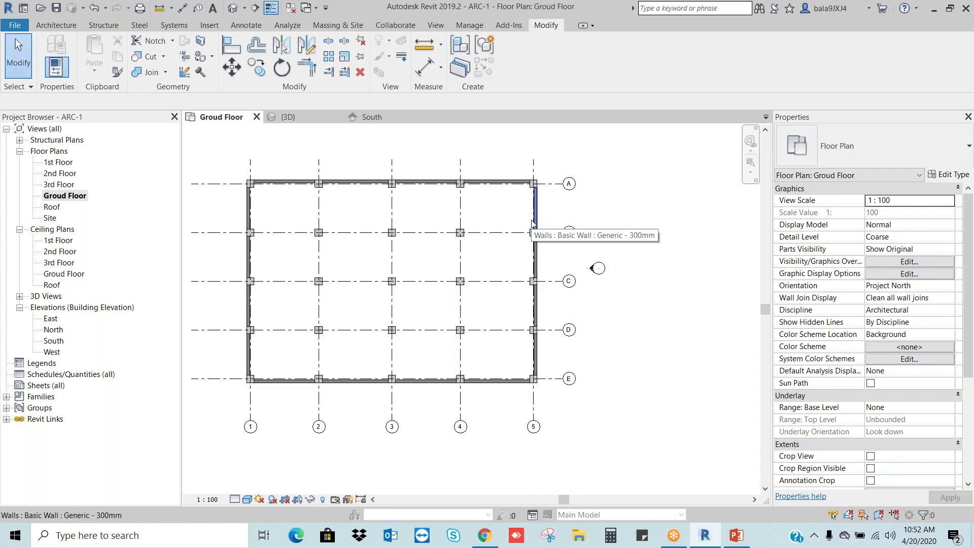
scroll(283, 253, "up", 2)
middle_click_drag(282, 252, 431, 307)
scroll(473, 232, "down", 1)
middle_click_drag(477, 246, 455, 242)
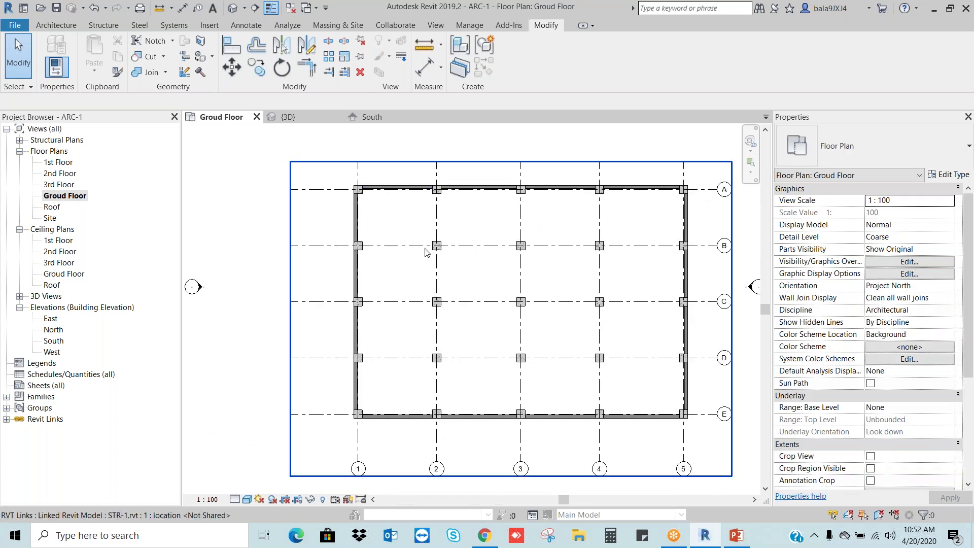
middle_click_drag(496, 278, 482, 276)
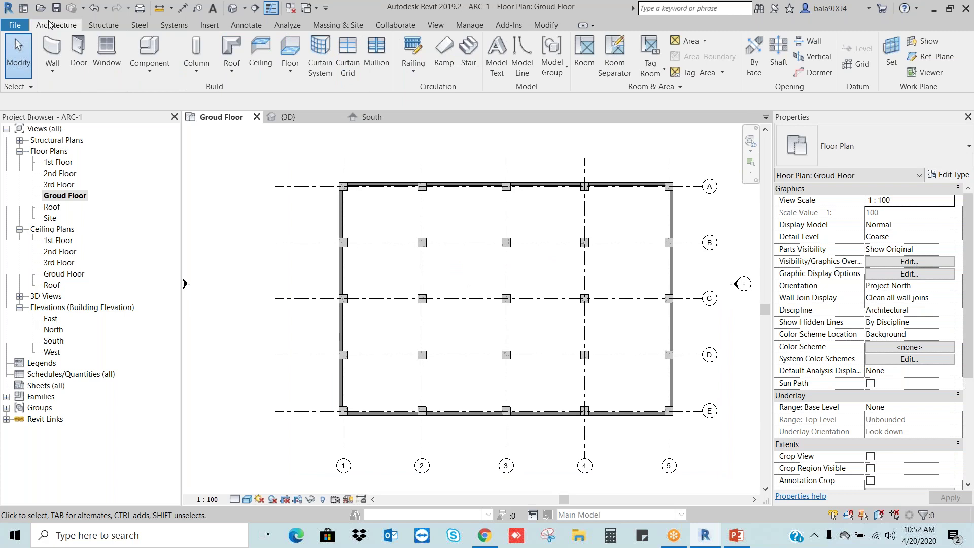
- Review the wall types available for new walls, checking the basic wall thicknesses
left_click(51, 43)
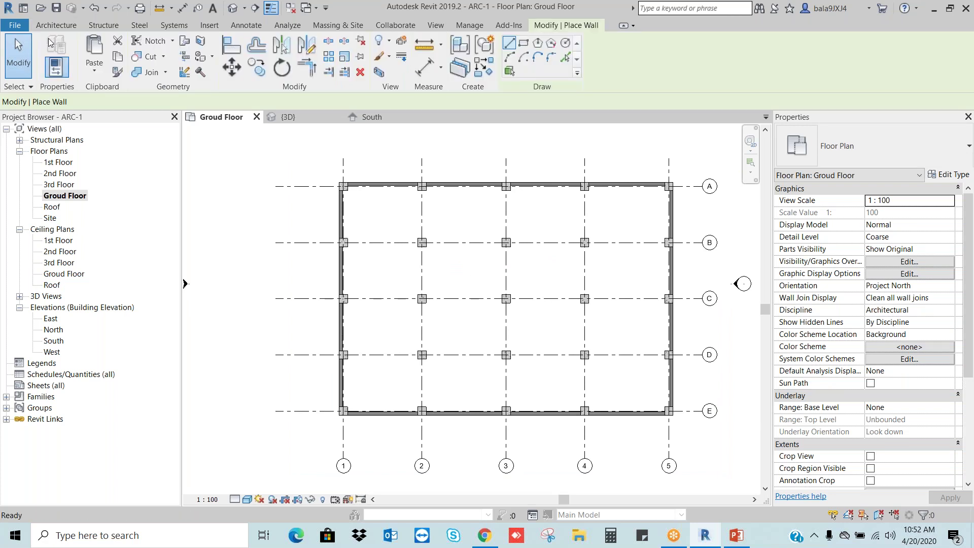
left_click(884, 148)
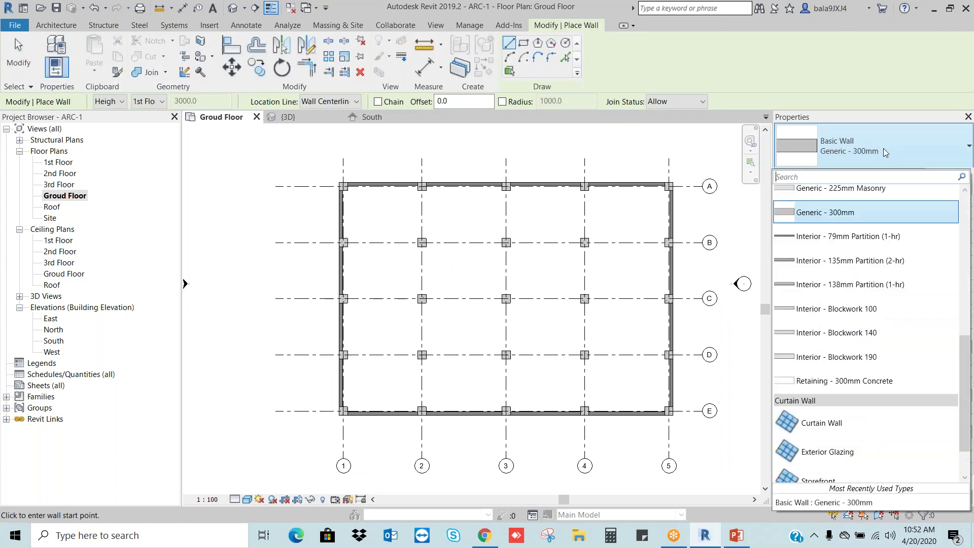
scroll(967, 330, "up", 5)
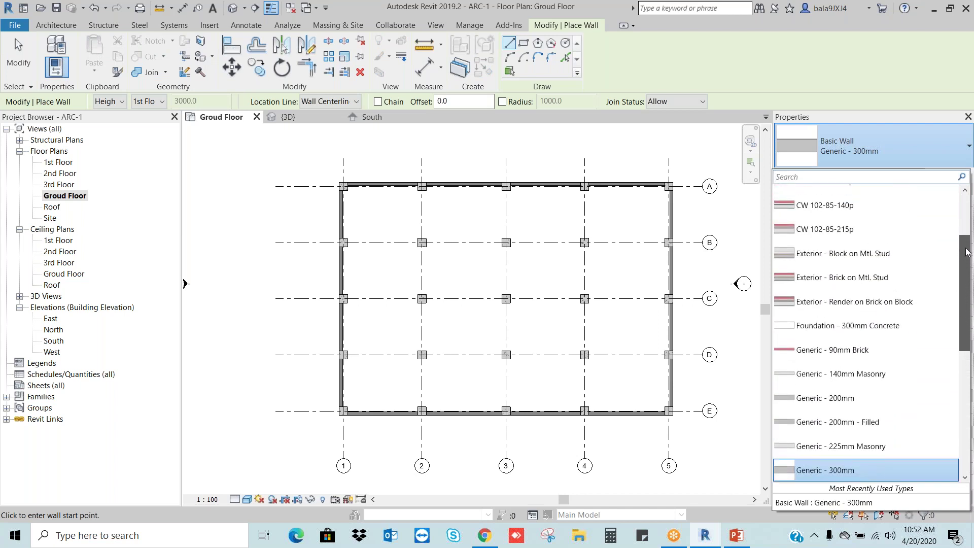
scroll(965, 236, "up", 2)
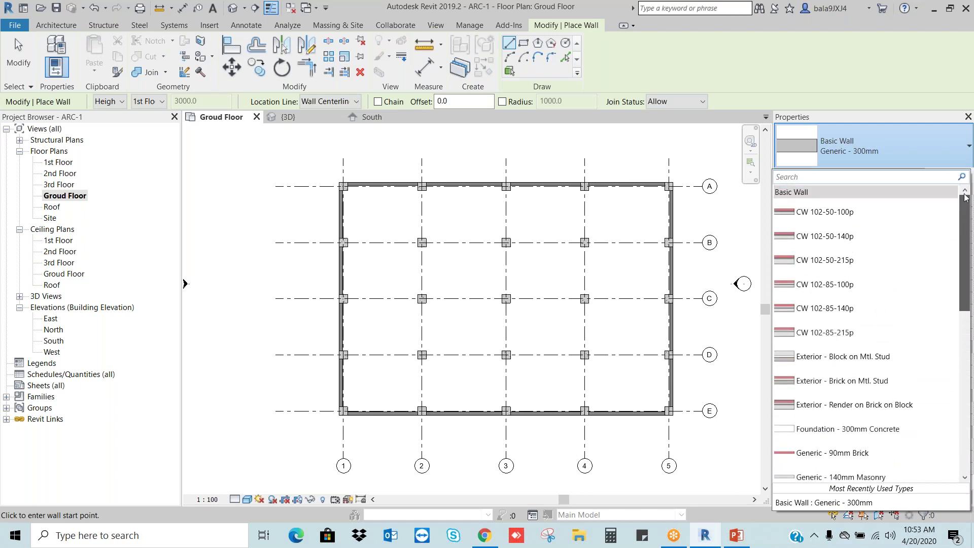
scroll(965, 249, "down", 3)
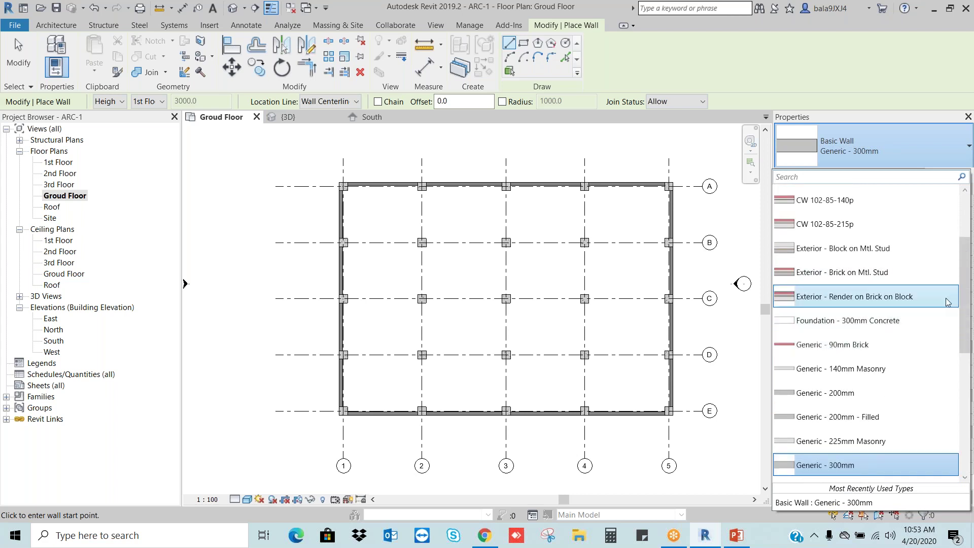
scroll(966, 323, "down", 2)
scroll(966, 323, "down", 1)
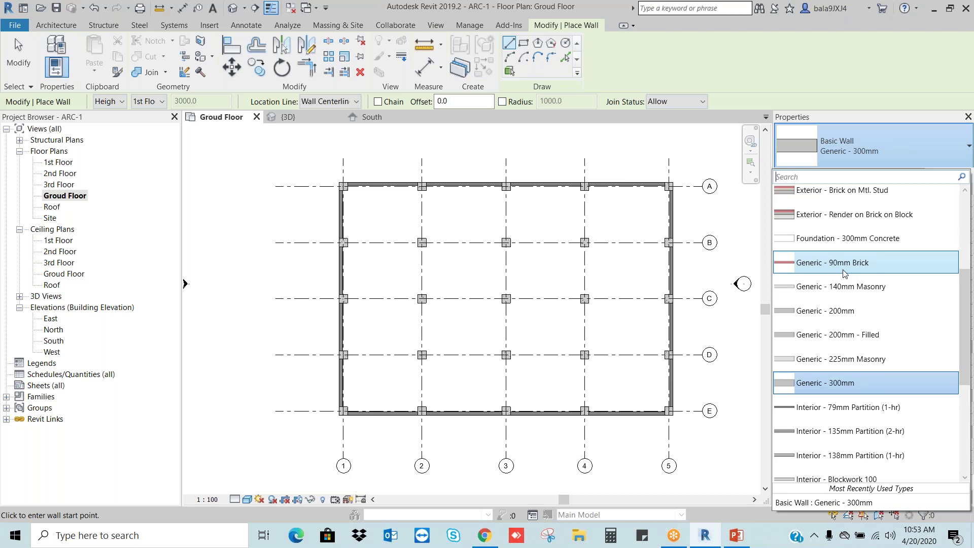
left_click(795, 17)
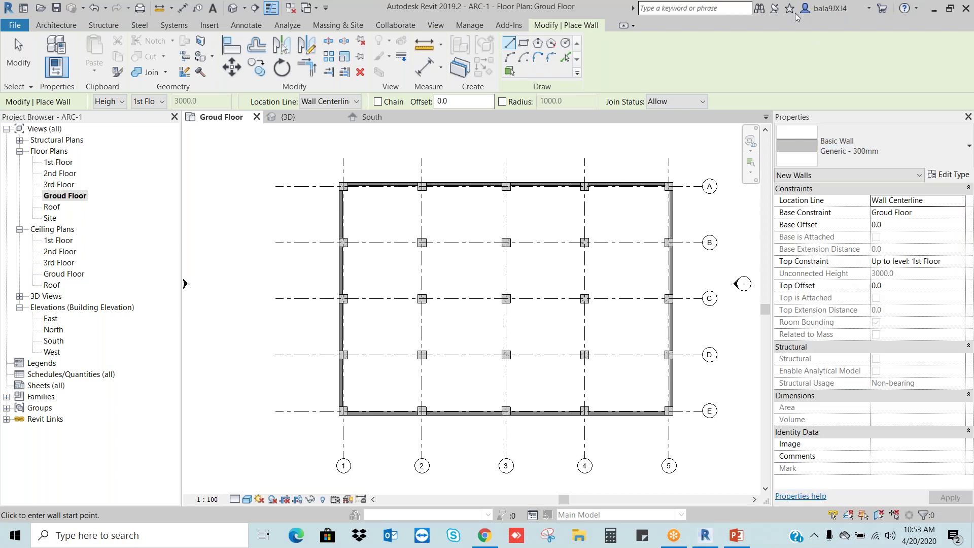
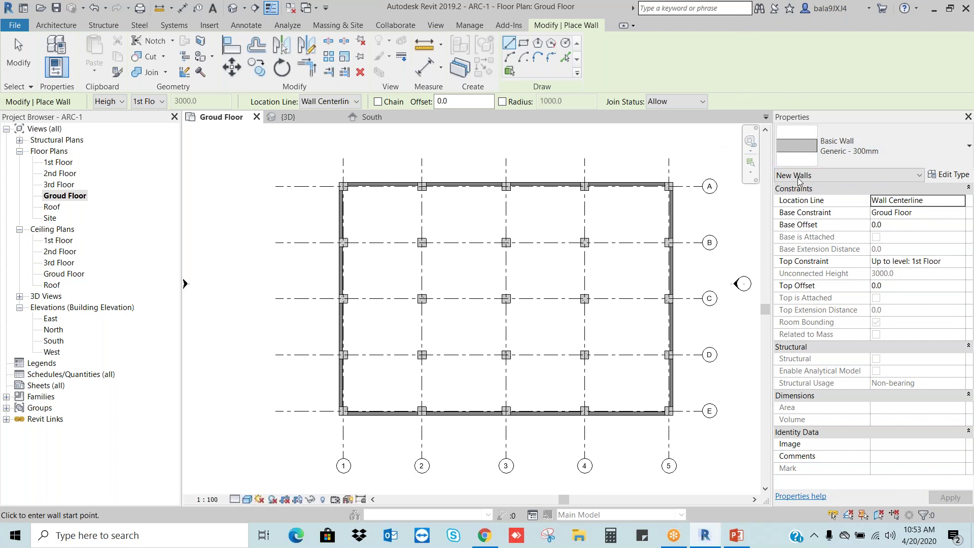
key("Escape")
key("Escape")
scroll(423, 192, "up", 2)
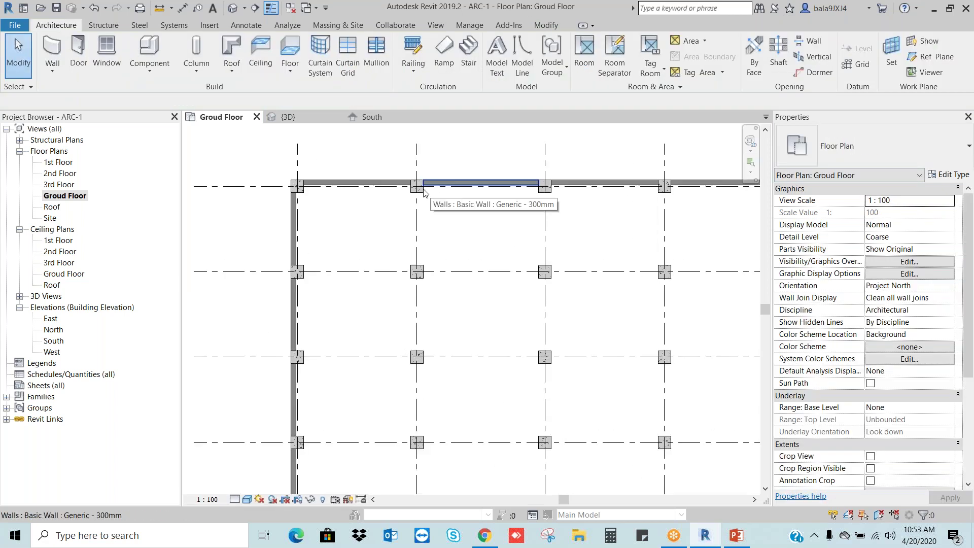
scroll(423, 192, "down", 2)
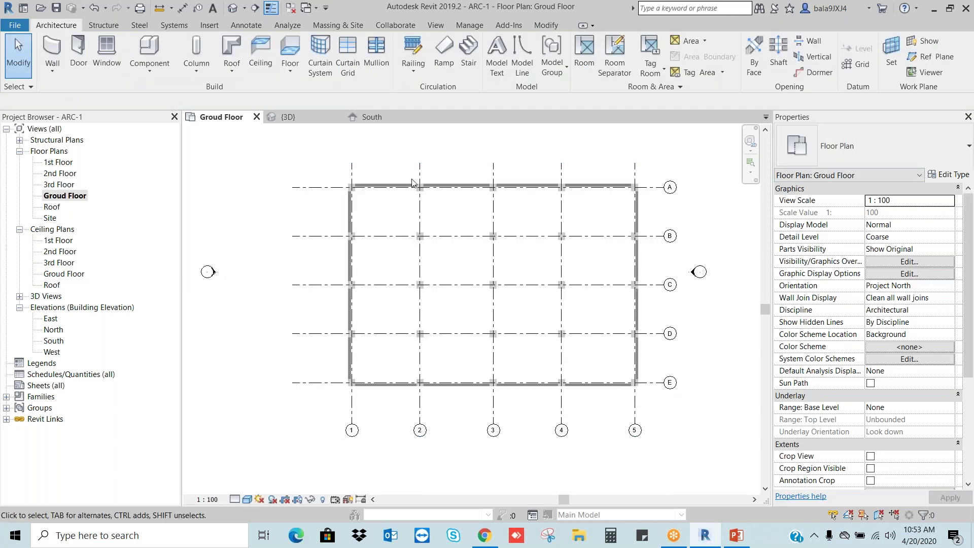
- Start a new wall and duplicate the Generic - 300mm wall type as Generic - 150
left_click(55, 45)
left_click(901, 154)
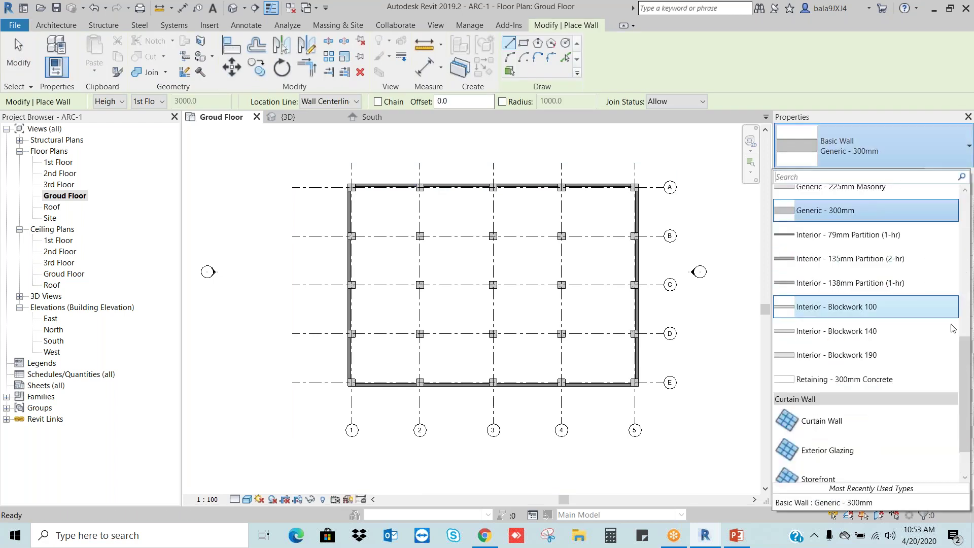
left_click_drag(963, 355, 950, 205)
left_click(895, 188)
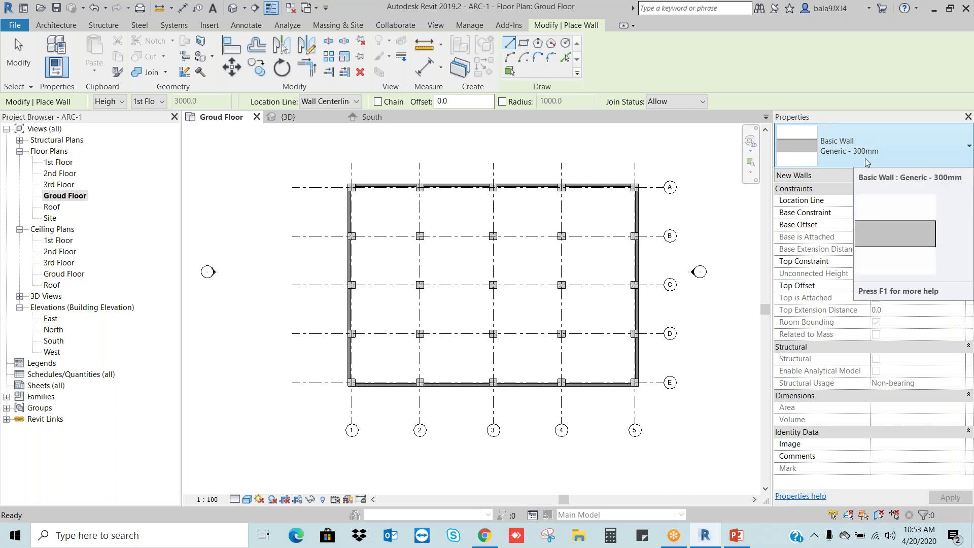
left_click(957, 175)
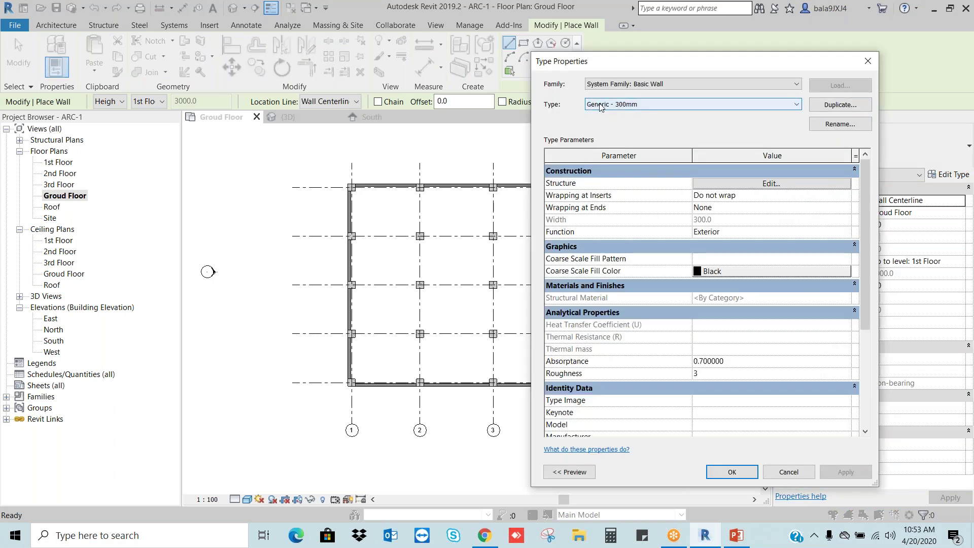
left_click(840, 104)
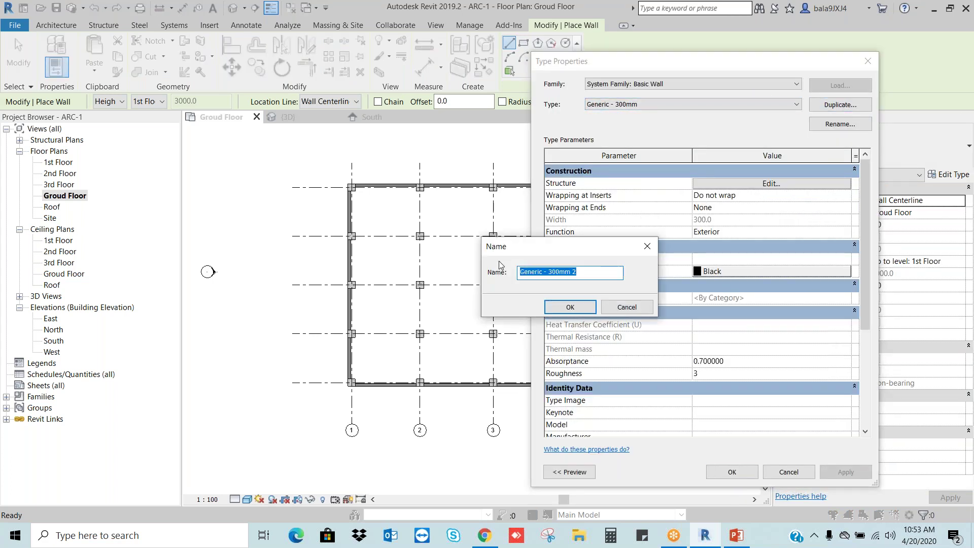
double_click(574, 272)
left_click_drag(549, 272, 633, 265)
type("150")
left_click(567, 304)
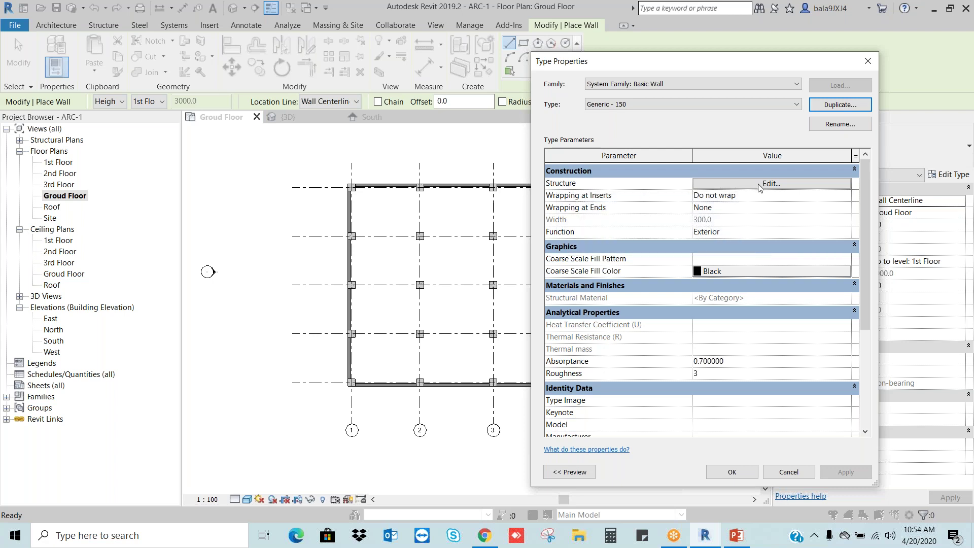
- Set the Generic - 150 type's Structure layer thickness to 150 mm and accept the type properties
left_click(758, 184)
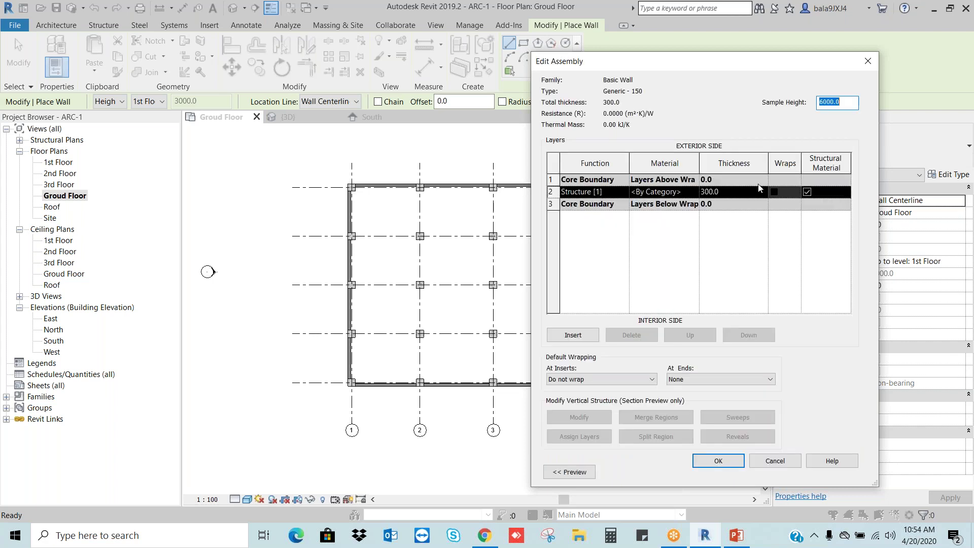
left_click(716, 193)
type("150")
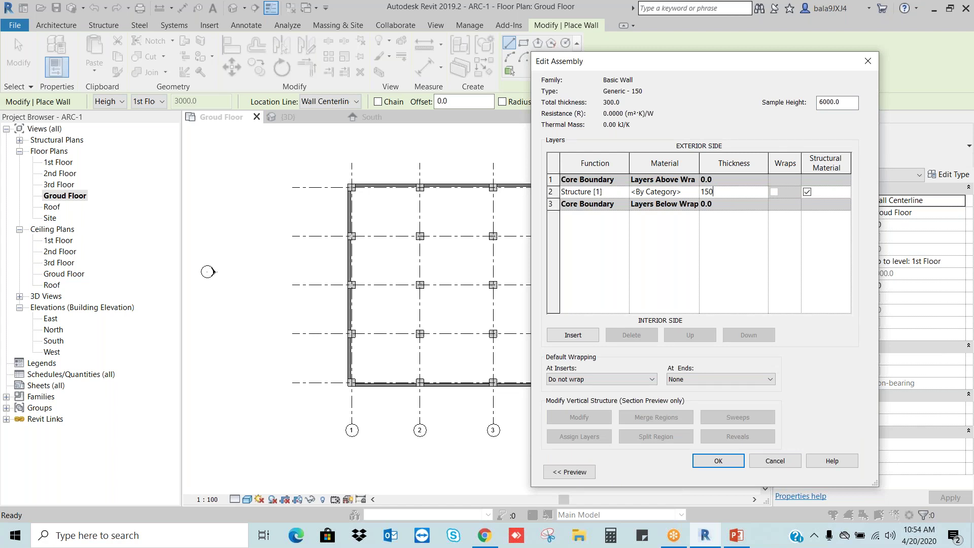
left_click(718, 459)
left_click(726, 472)
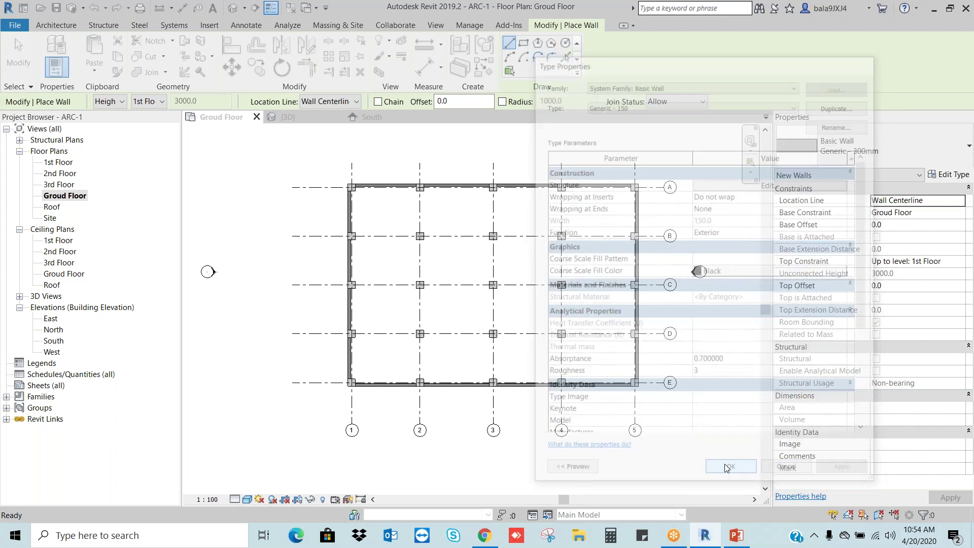
- Draw a Generic - 150 wall along grid 2 between the columns at grids A and B
left_click(872, 151)
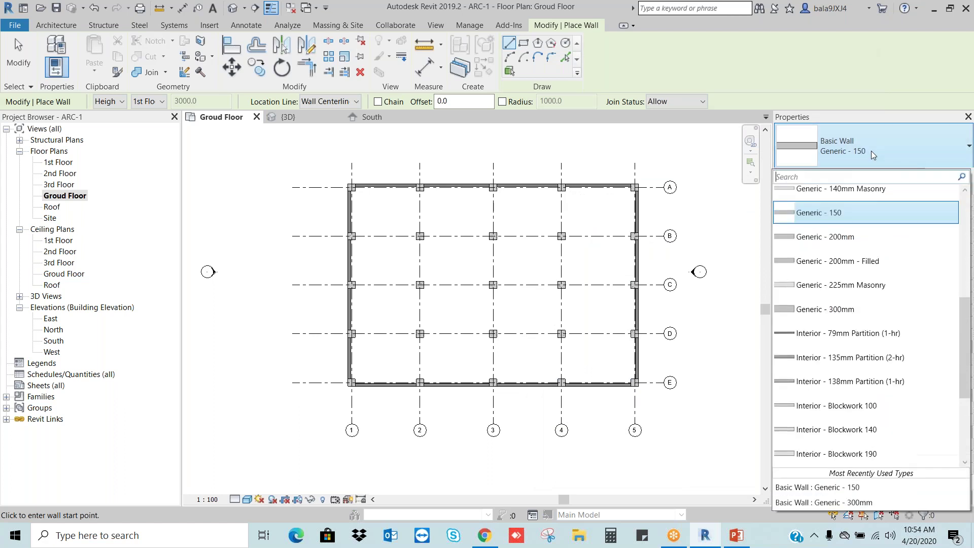
left_click(834, 216)
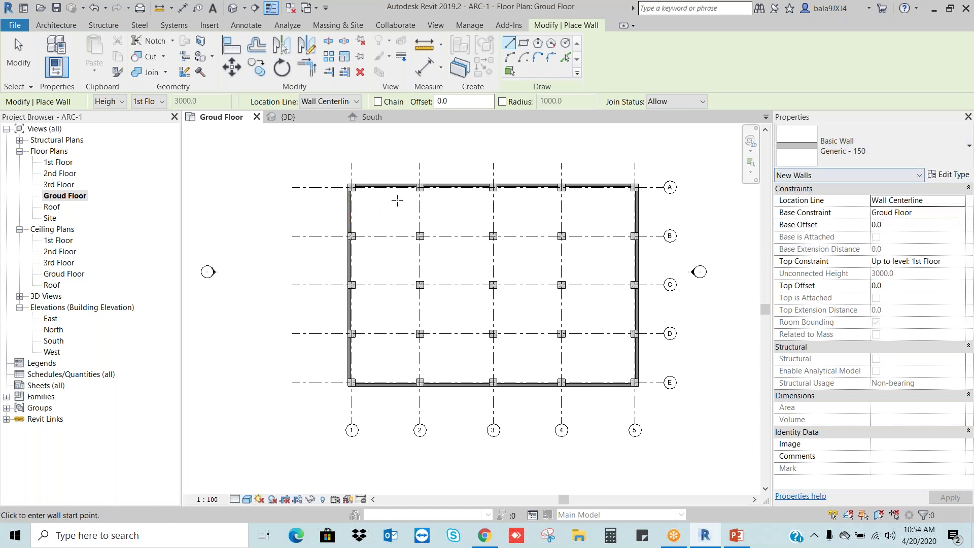
scroll(397, 201, "up", 3)
left_click(436, 175)
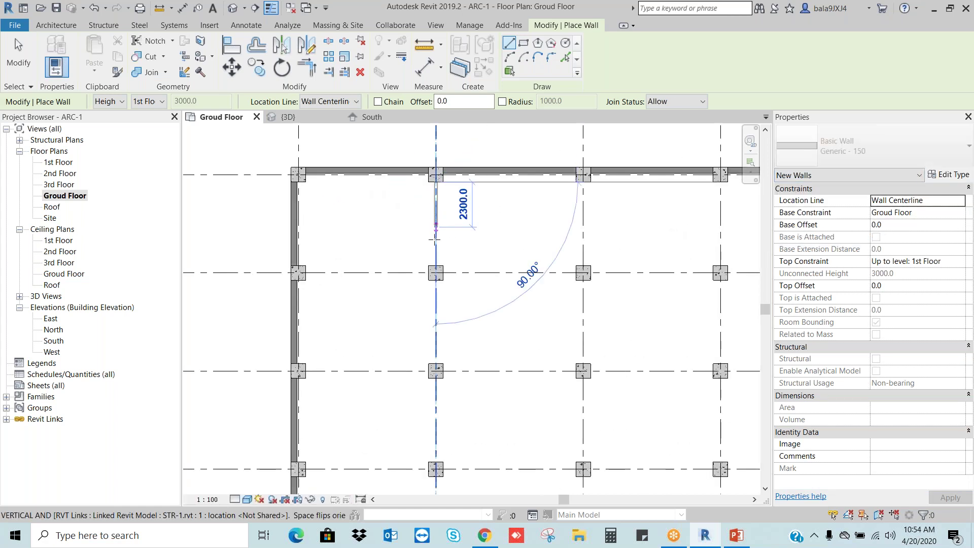
left_click(436, 266)
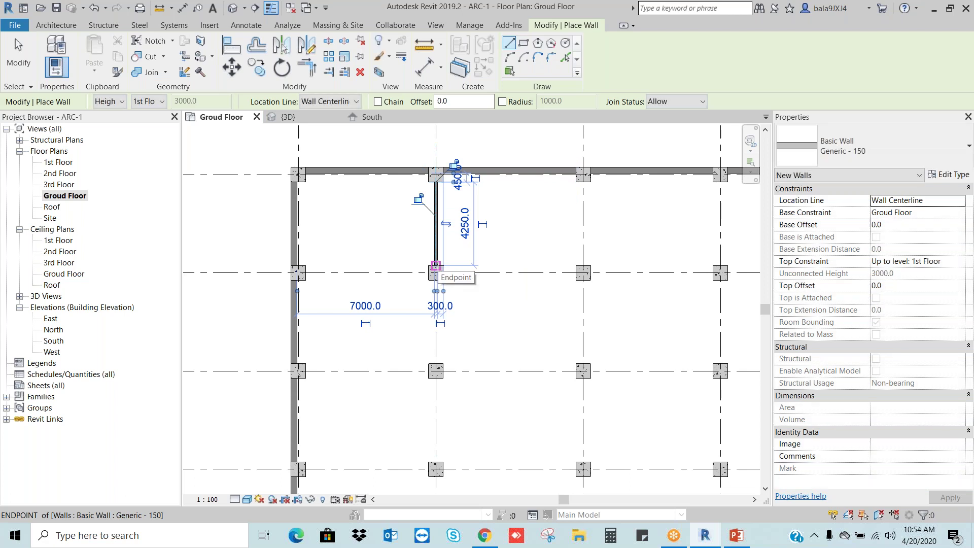
- Draw a Generic - 150 wall along grid B between the columns at grids 1 and 2, then end wall placement
scroll(435, 266, "up", 3)
left_click(199, 264)
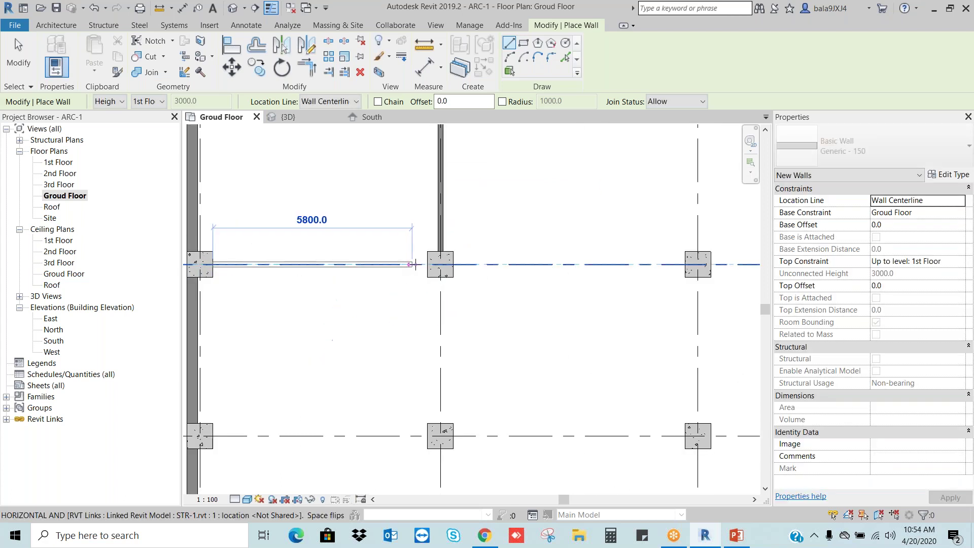
left_click(435, 264)
key("Escape")
key("Escape")
scroll(486, 276, "down", 3)
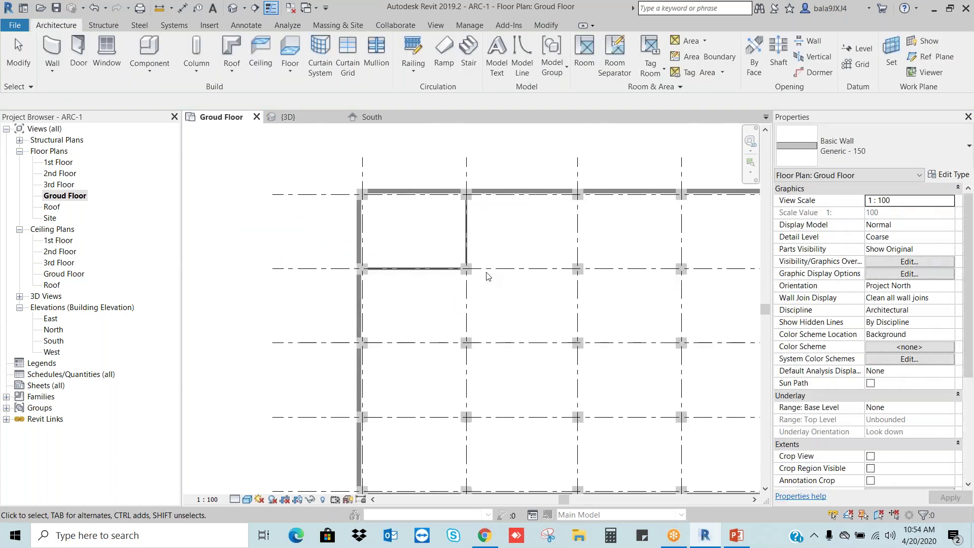
- Dimension the thickness of the new grid 2 wall with an Aligned dimension referencing Wall faces
scroll(486, 276, "up", 5)
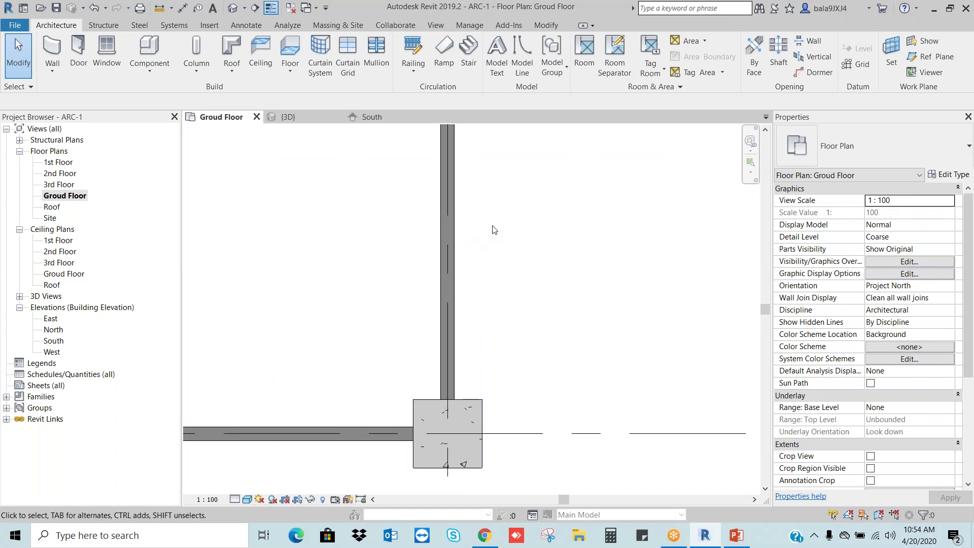
scroll(477, 226, "down", 2)
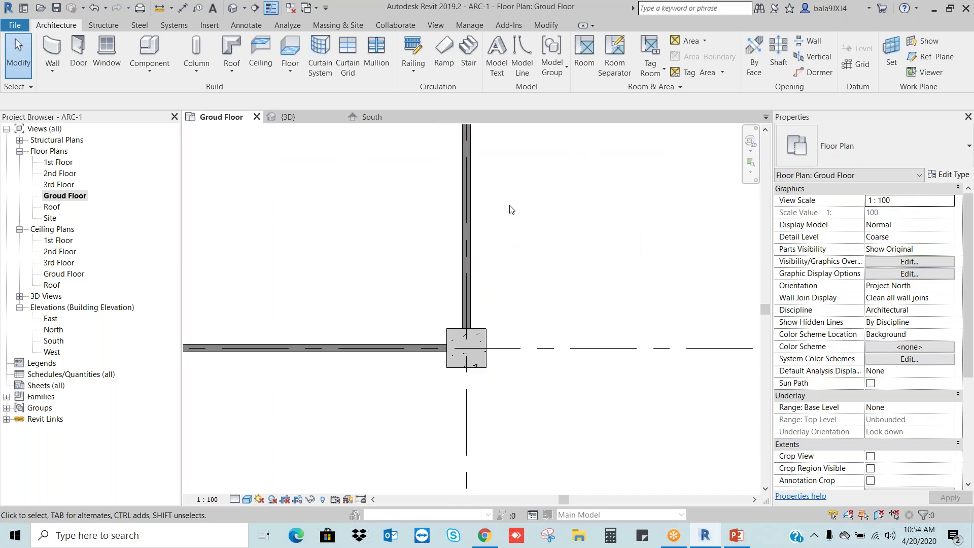
middle_click_drag(511, 209, 523, 292)
scroll(479, 271, "up", 2)
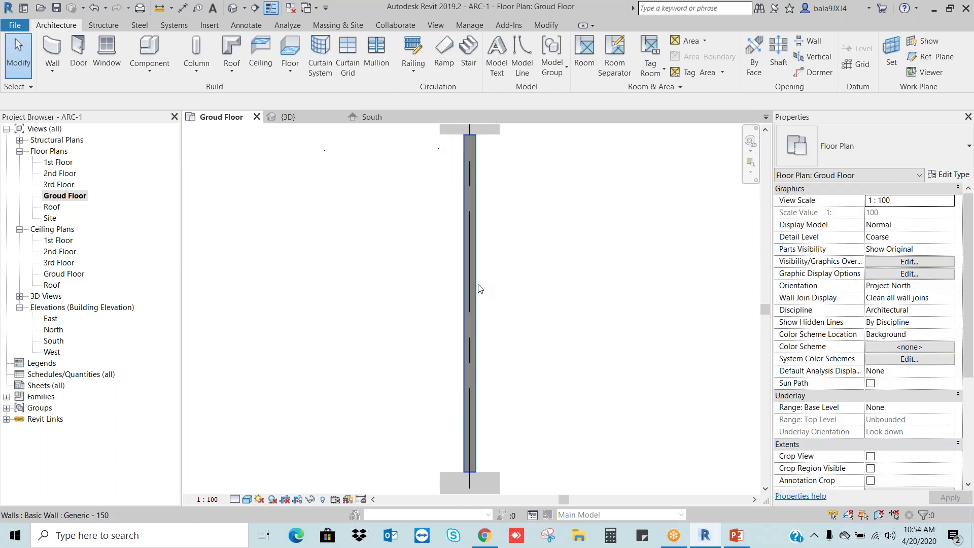
left_click(249, 28)
left_click(53, 54)
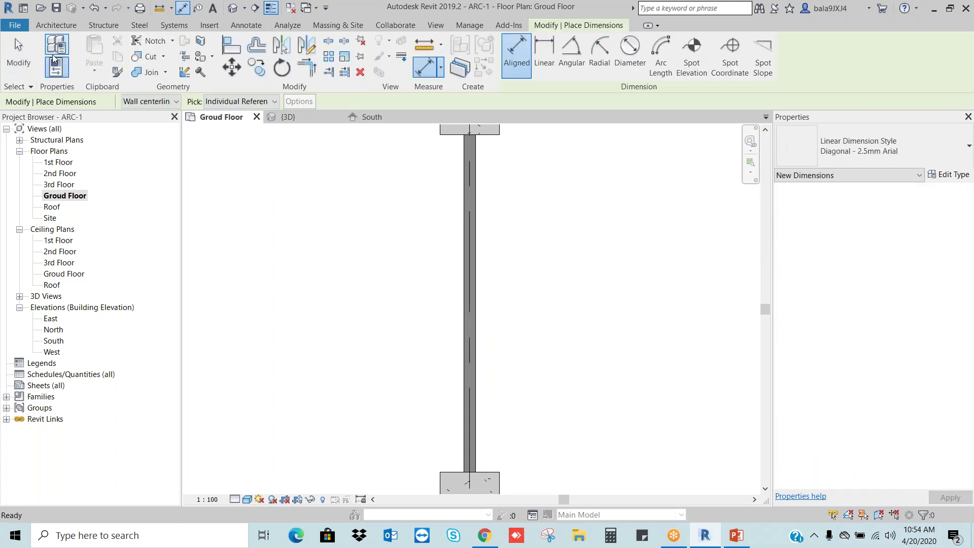
scroll(457, 198, "up", 2)
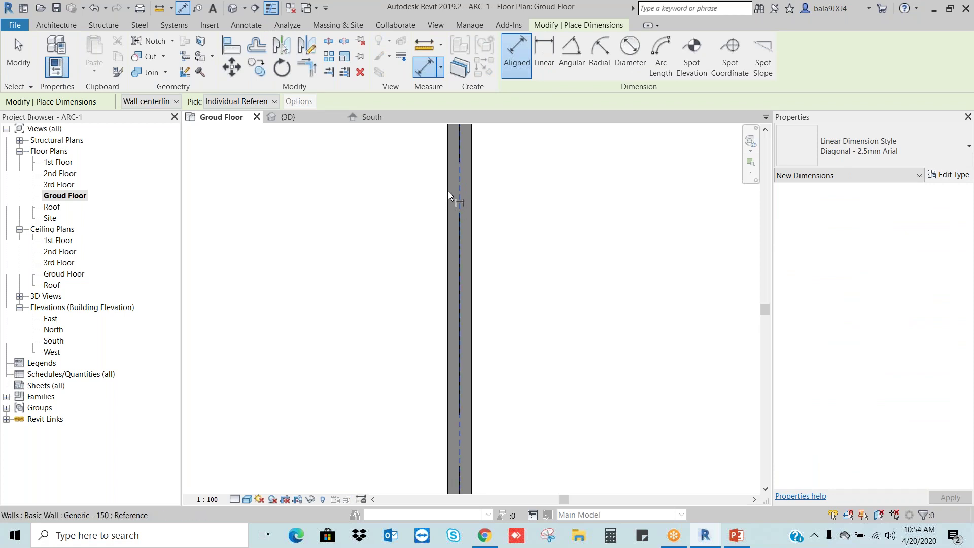
left_click(177, 102)
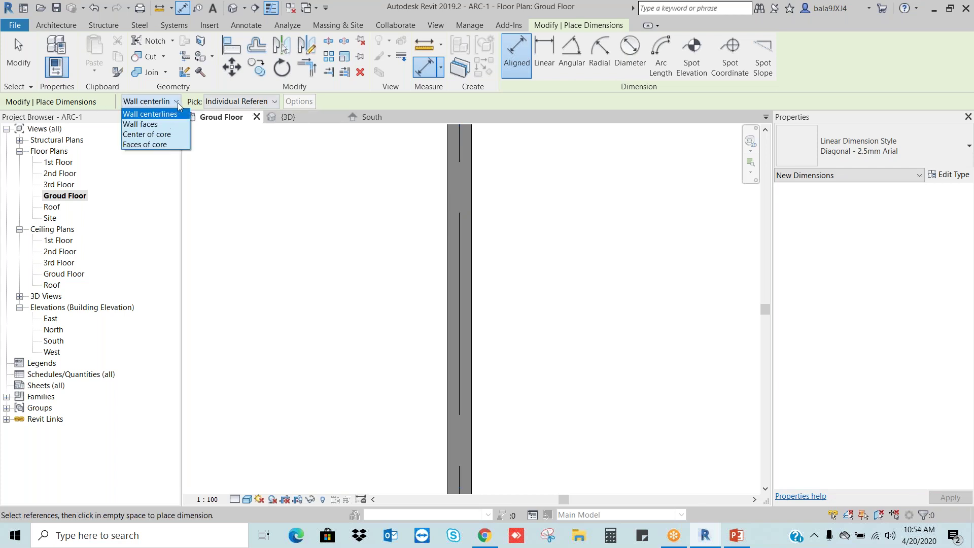
left_click(145, 128)
left_click(448, 181)
left_click(473, 179)
scroll(453, 242, "down", 3)
left_click(544, 251)
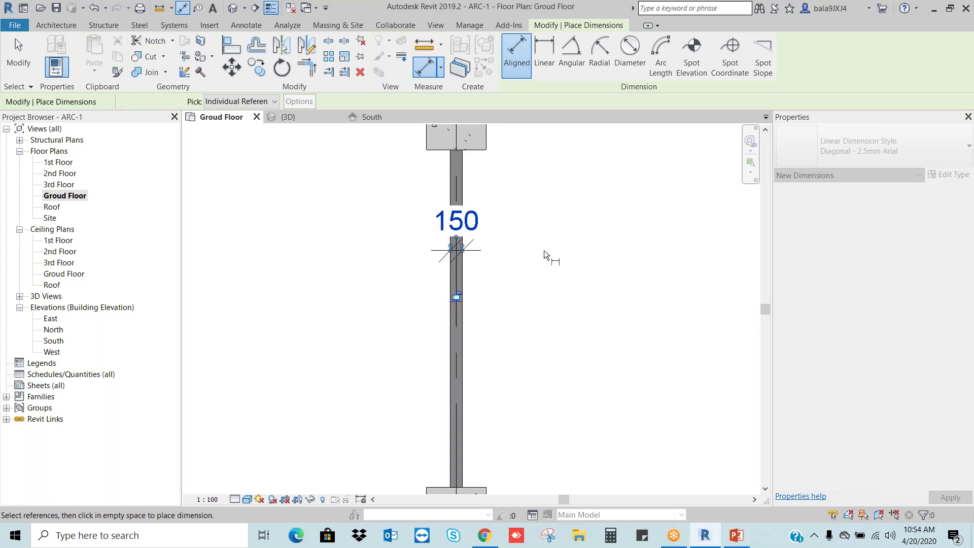
- Dimension the thickness of the grid A perimeter wall between grids 1 and 2 with an Aligned dimension referencing Wall faces
scroll(544, 251, "down", 3)
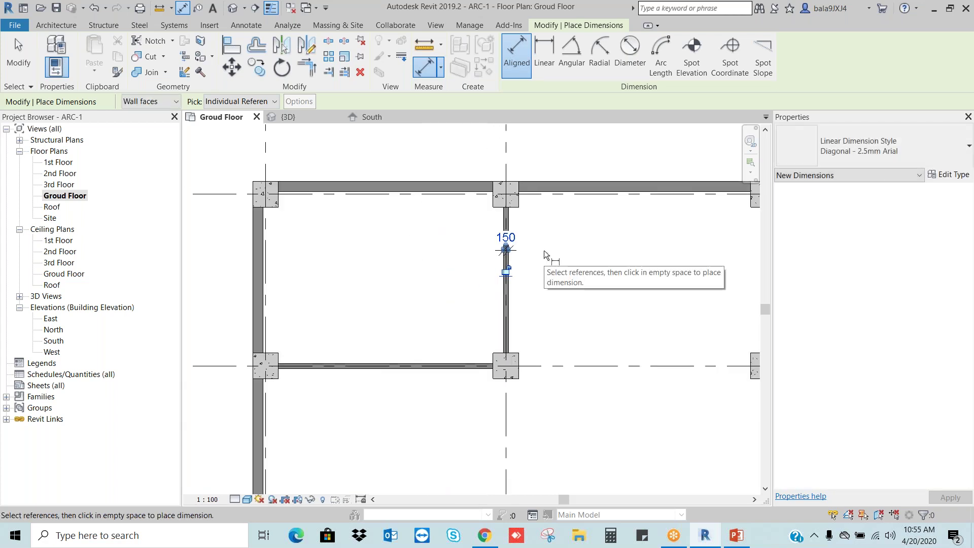
key("Escape")
key("Escape")
scroll(419, 182, "up", 2)
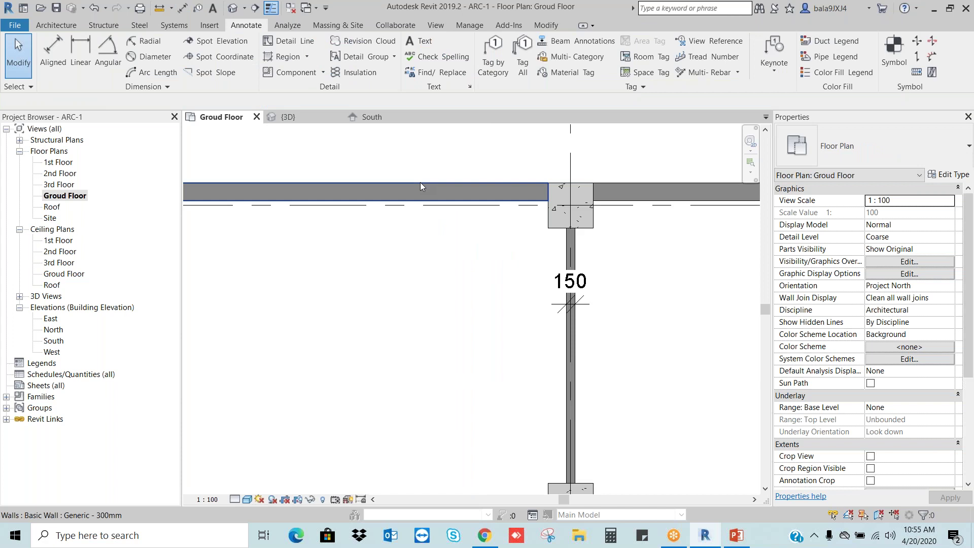
left_click(53, 50)
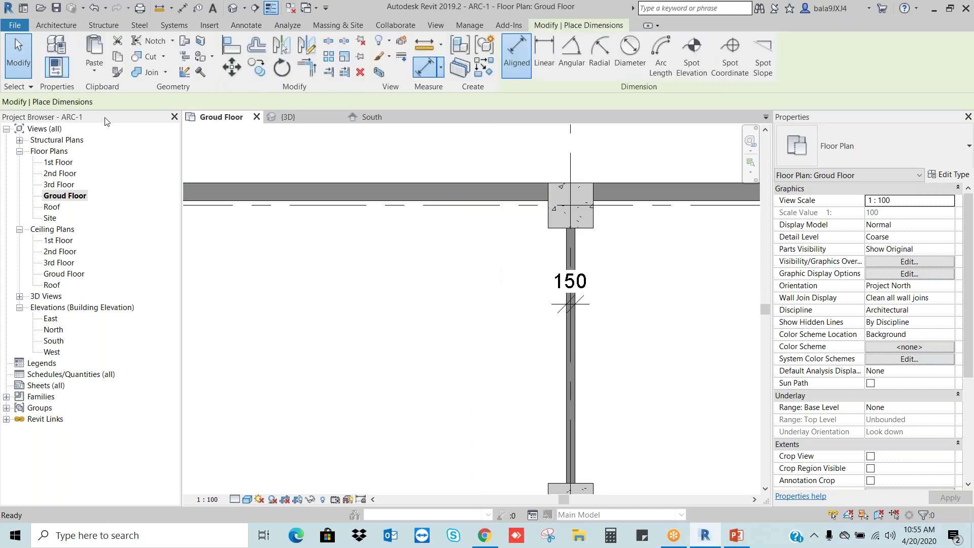
left_click(166, 102)
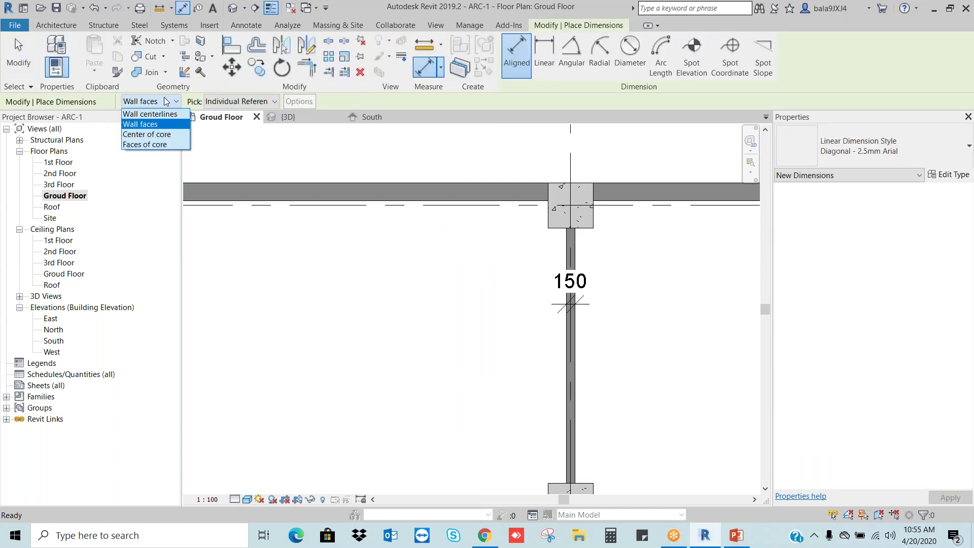
left_click(141, 127)
left_click(358, 192)
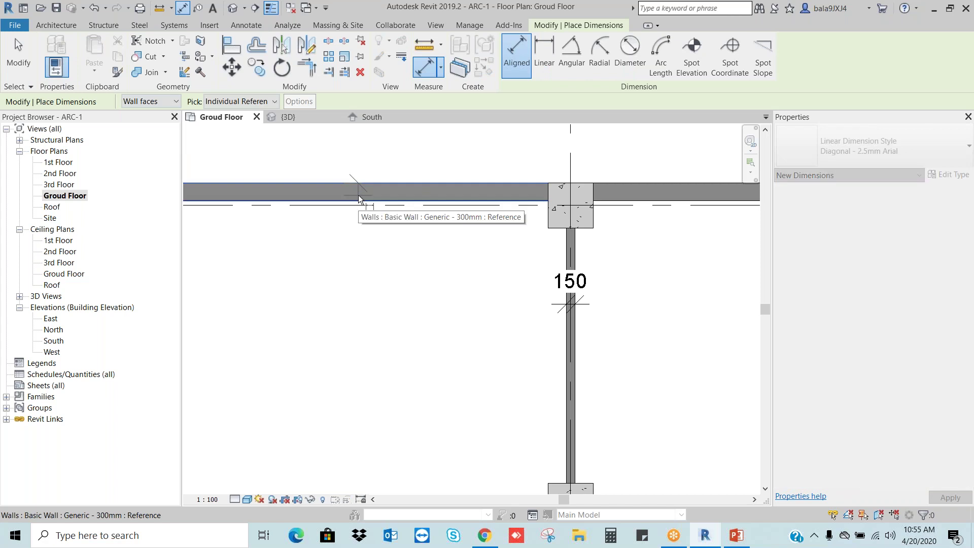
scroll(398, 156, "down", 2)
left_click(373, 214)
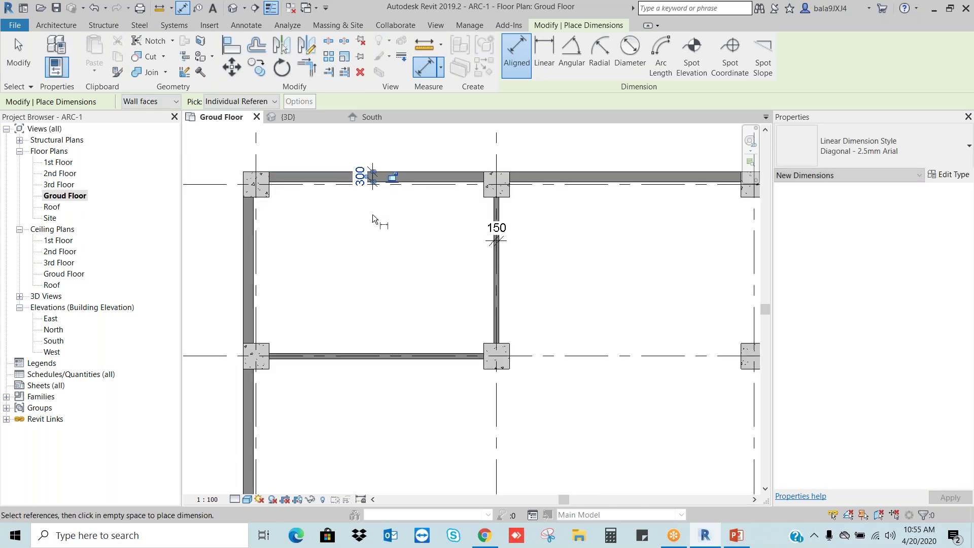
key("Escape")
key("Escape")
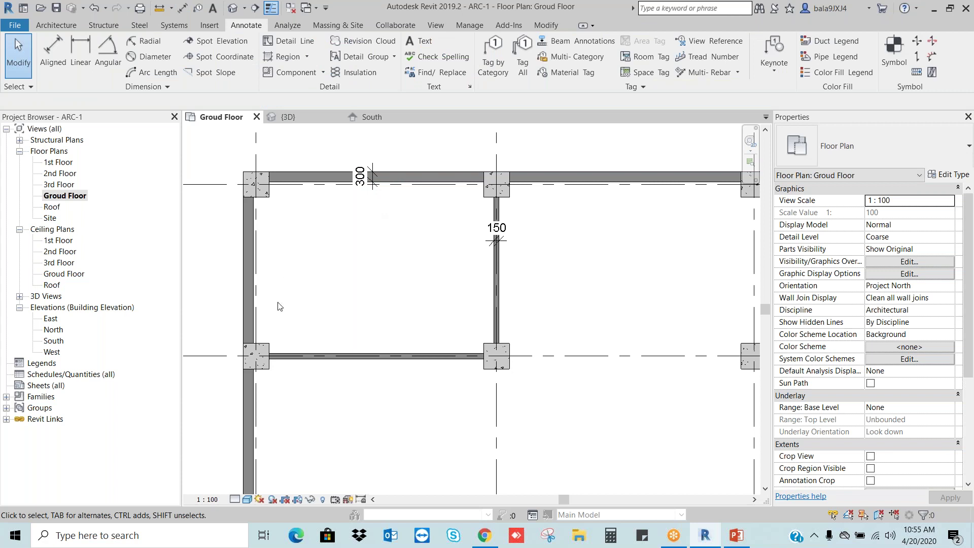
- Add an Aligned dimension from the inner face of the grid 1 perimeter wall to the facing side of the grid 2 wall
scroll(227, 272, "up", 3)
scroll(229, 271, "down", 2)
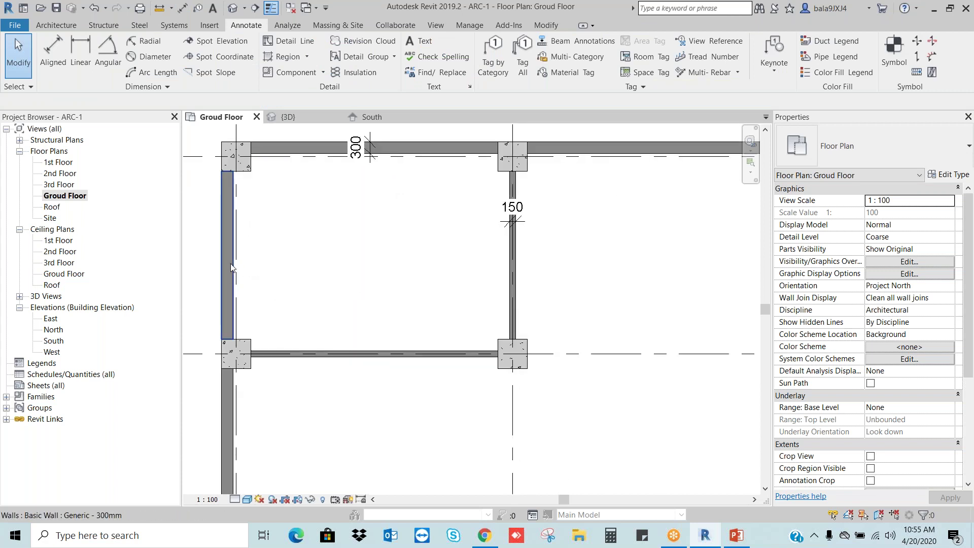
left_click(63, 51)
scroll(232, 230, "up", 2)
left_click(232, 229)
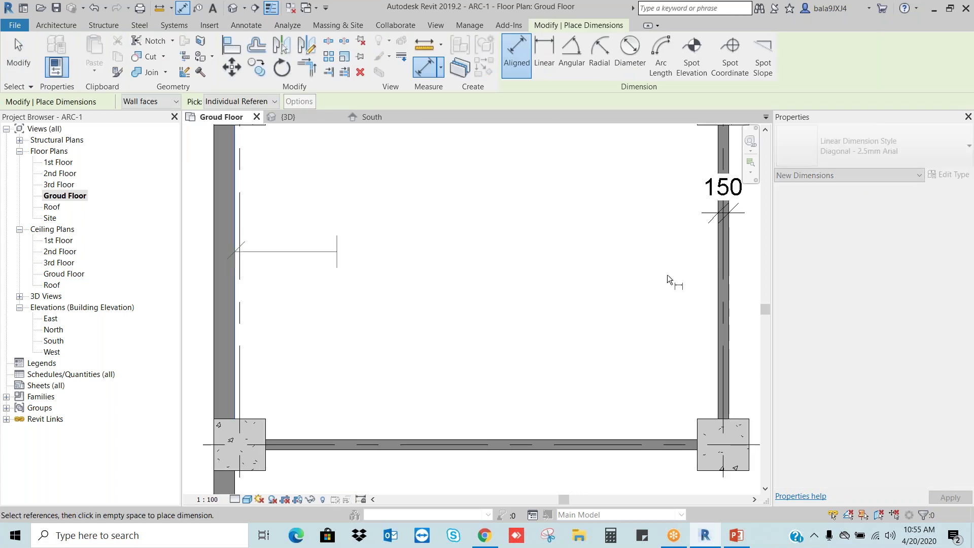
left_click(717, 274)
left_click(525, 298)
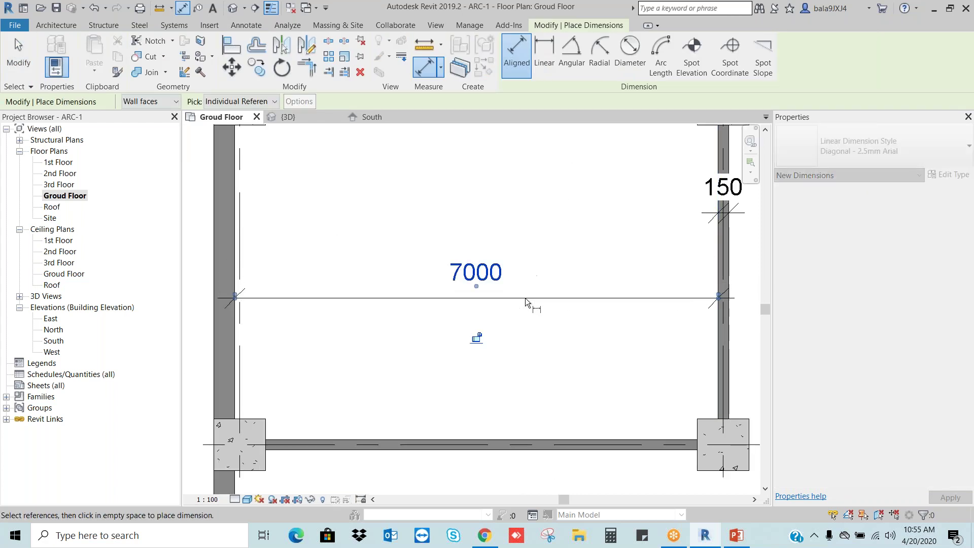
- Add an Aligned dimension from the inner face of the grid A perimeter wall to the facing side of the grid B wall, and end dimensioning
scroll(525, 297, "down", 2)
scroll(591, 198, "up", 4)
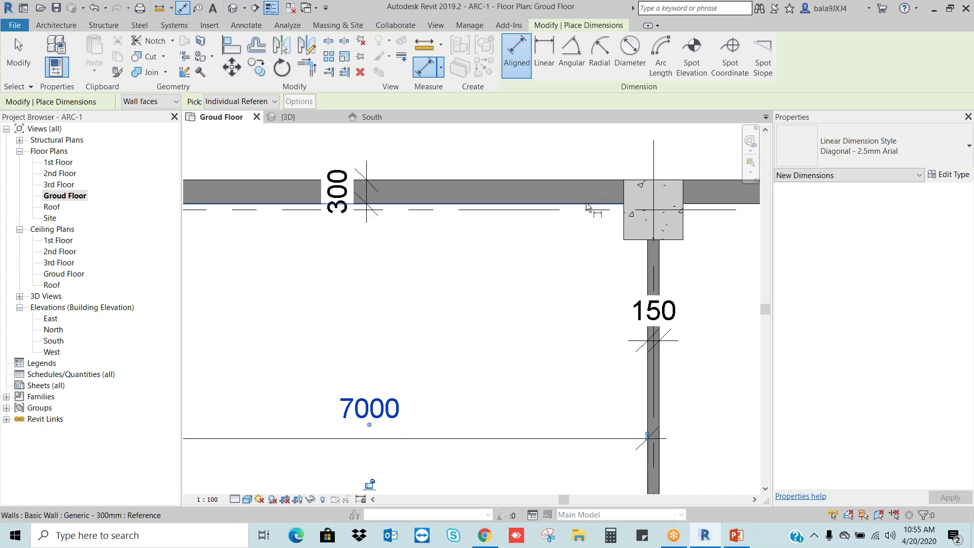
left_click(586, 202)
scroll(576, 175, "down", 3)
scroll(562, 401, "up", 3)
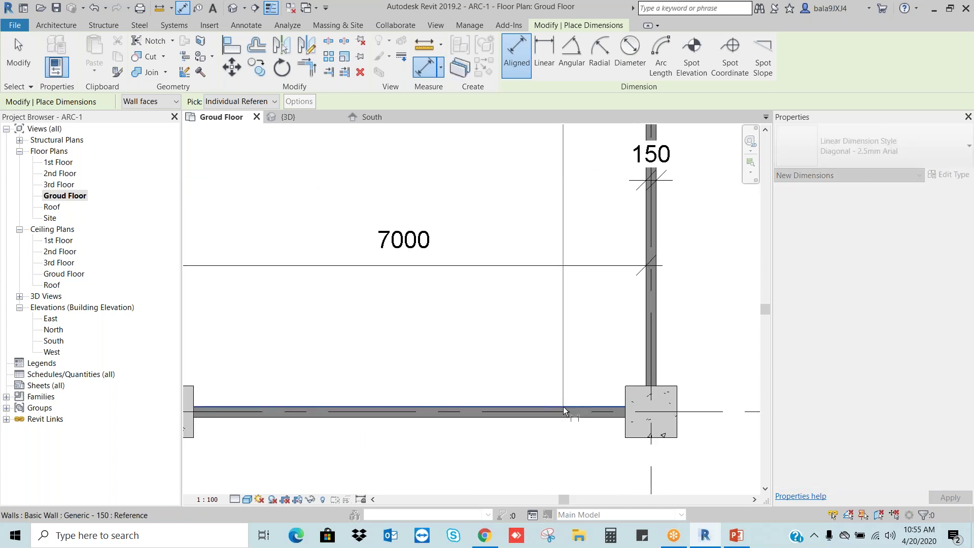
left_click(563, 407)
left_click(520, 328)
scroll(655, 314, "down", 3)
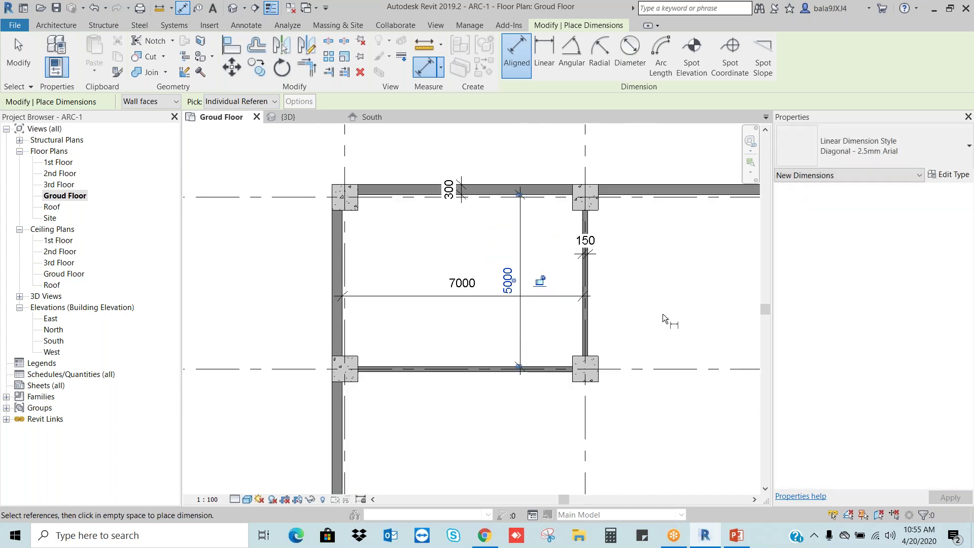
key("Escape")
key("Escape")
- Move the grid 2 interior wall by setting its dimension from the grid 1 perimeter wall to 6800 mm
scroll(580, 327, "up", 1)
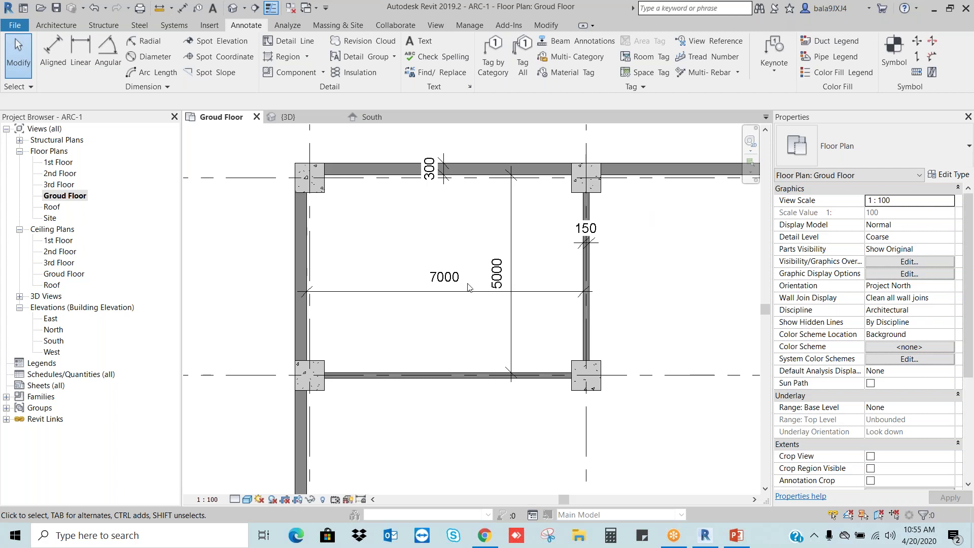
scroll(461, 291, "up", 1)
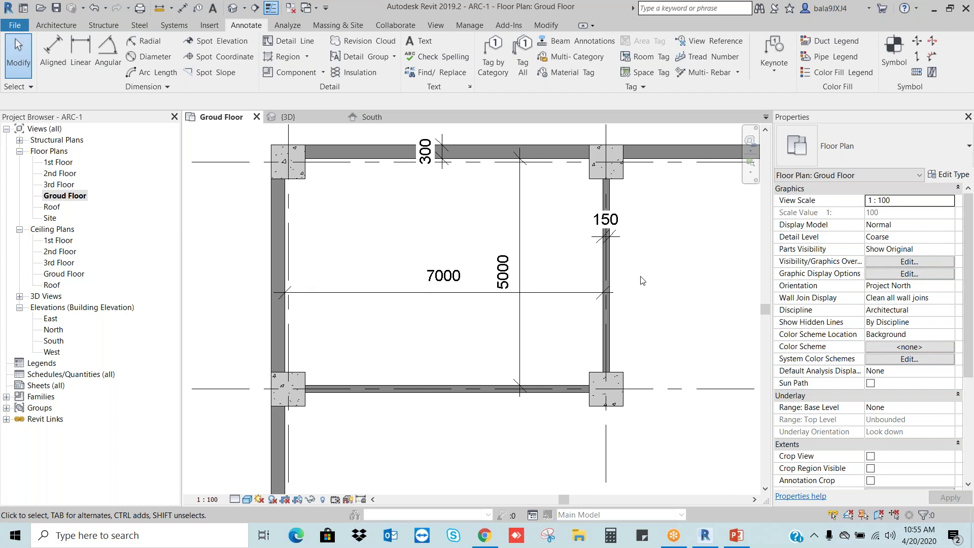
left_click(612, 273)
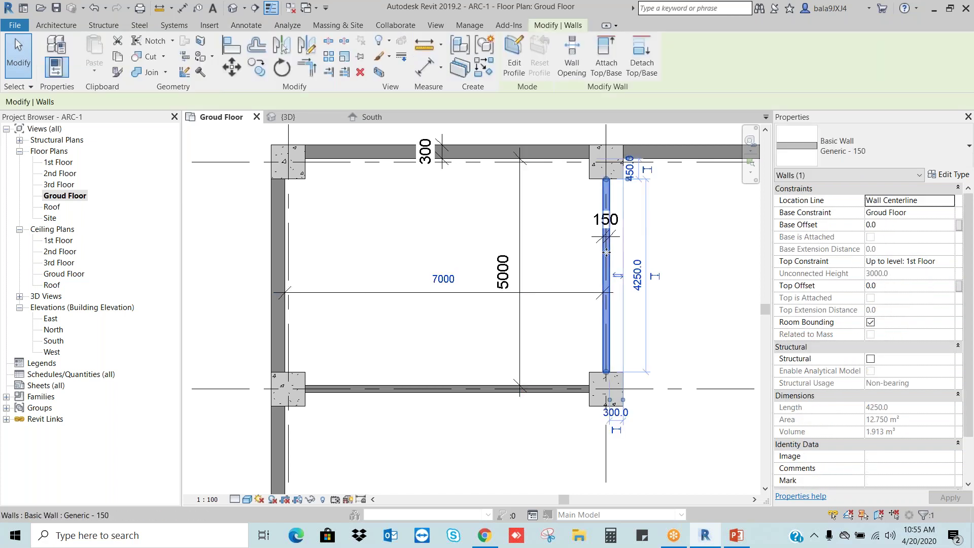
left_click(444, 279)
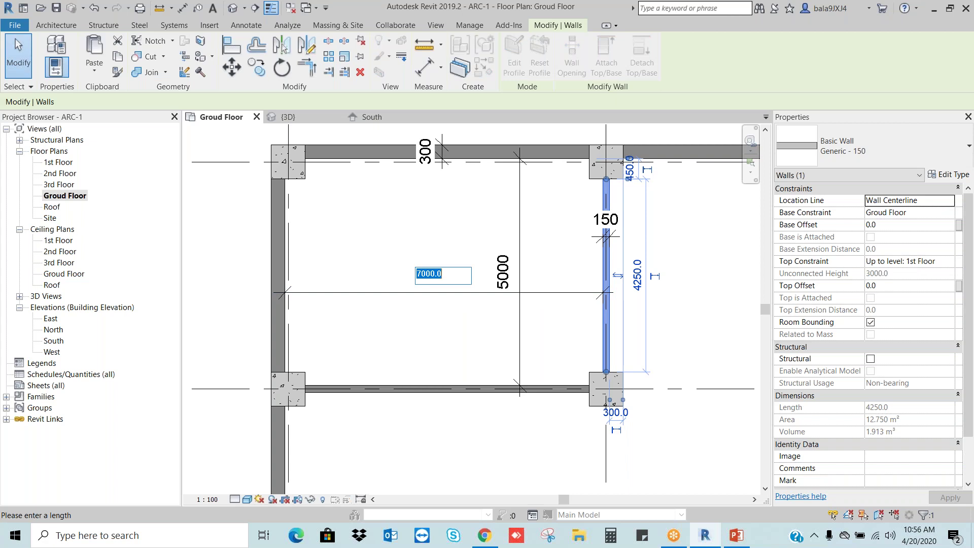
type("6800")
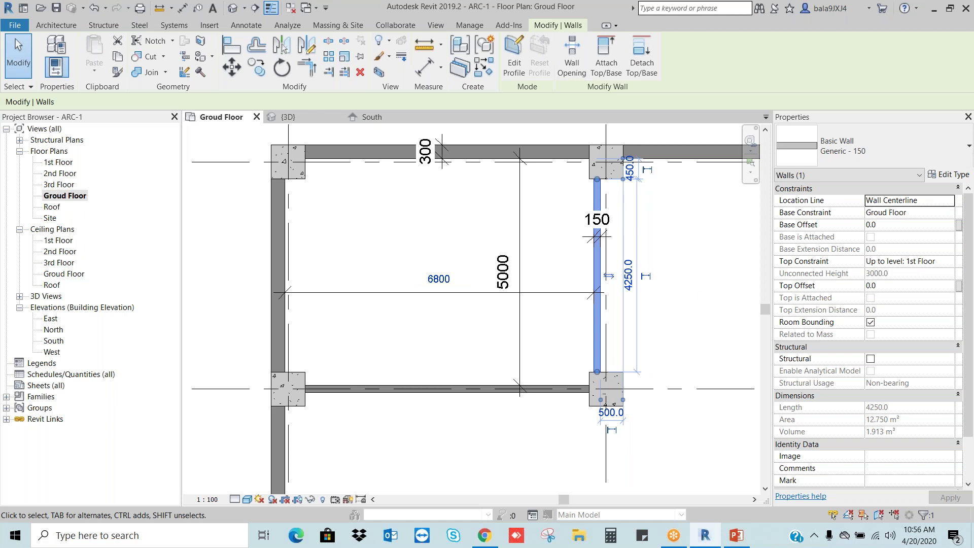
key("Escape")
- Align the grid 2 wall's room-side face with the matching face of the linked column at grids 2 and B
scroll(597, 361, "up", 2)
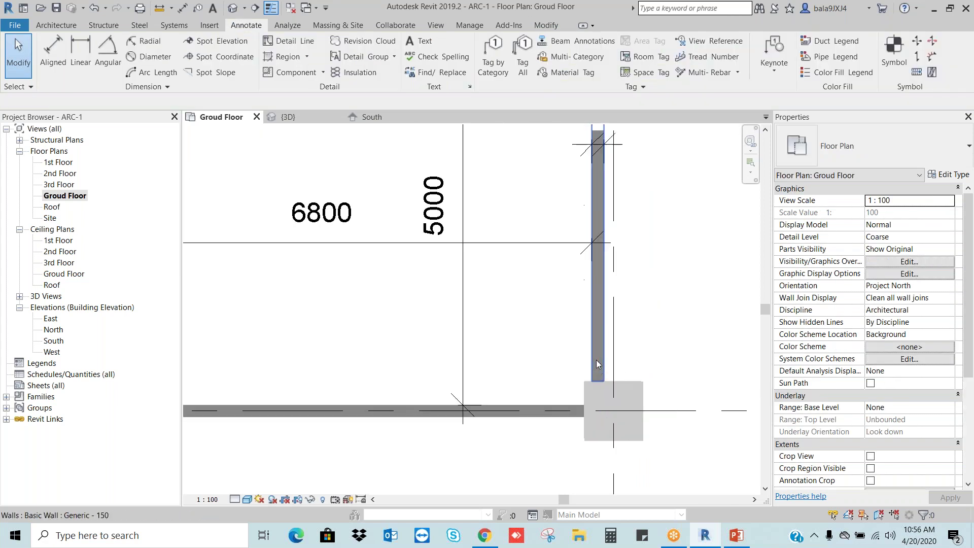
scroll(593, 385, "up", 2)
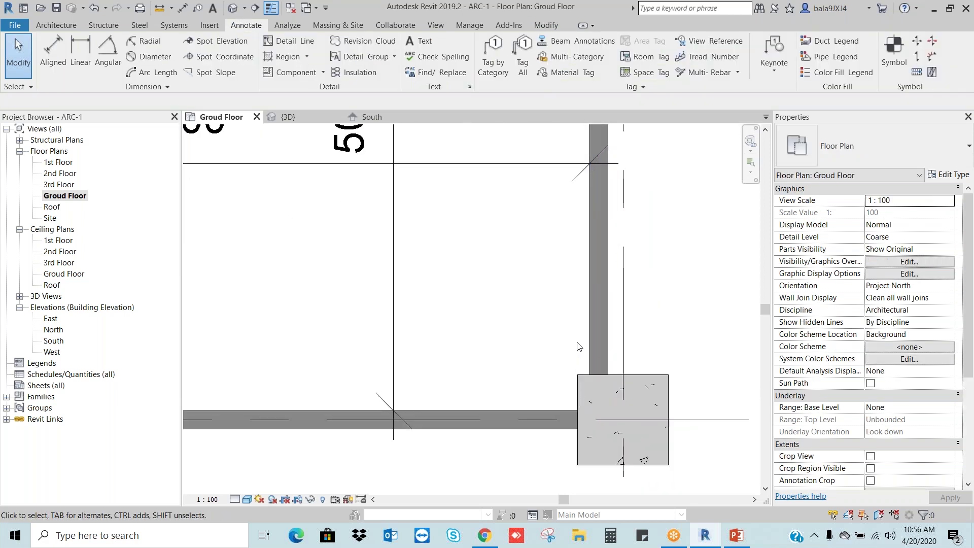
left_click(547, 26)
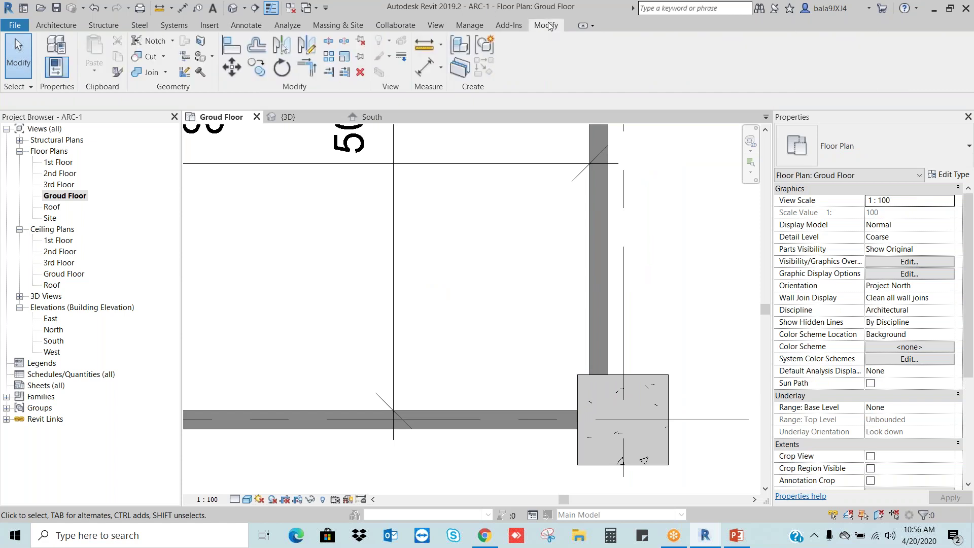
left_click(232, 45)
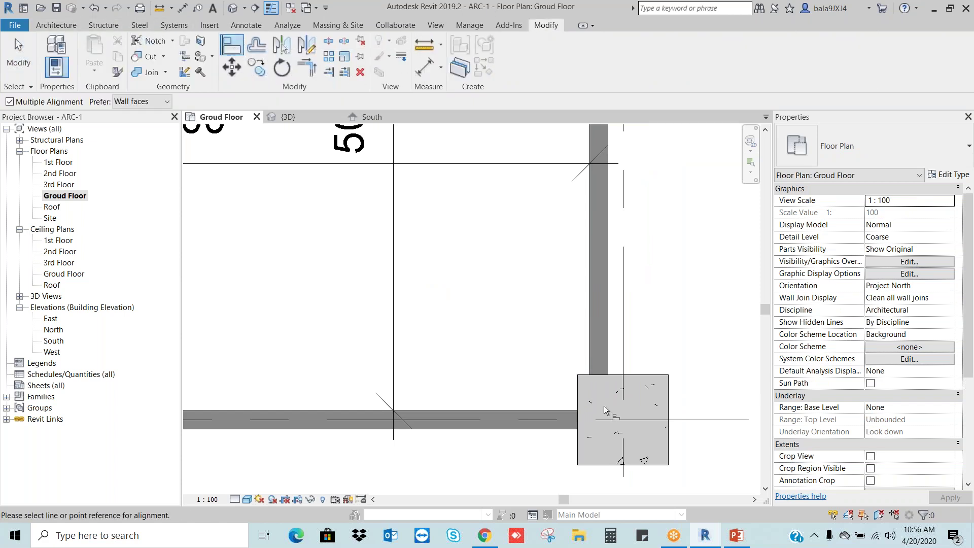
left_click(580, 388)
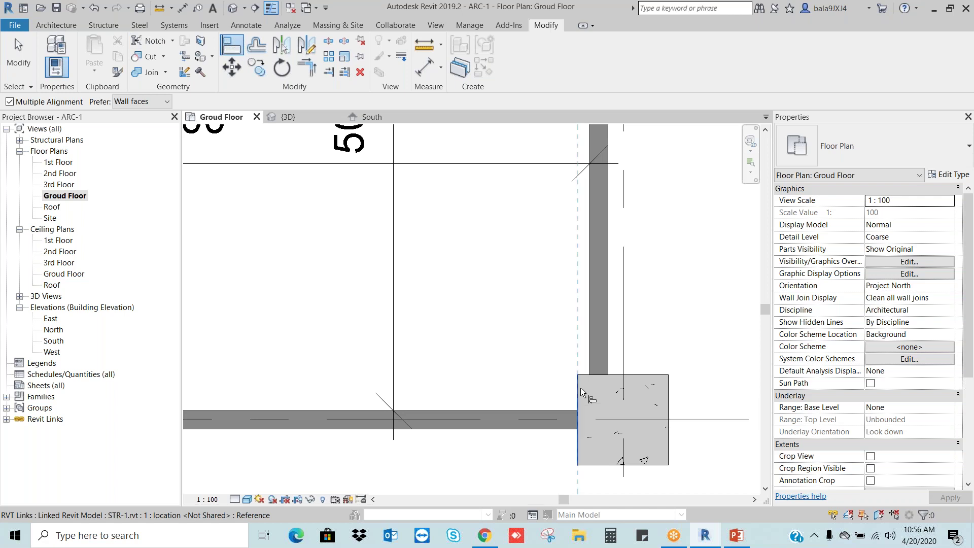
left_click(592, 320)
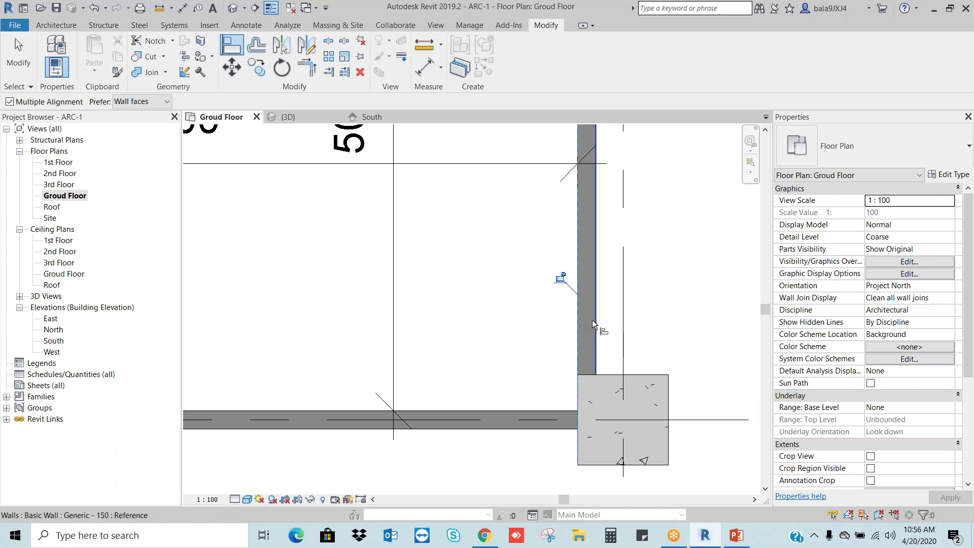
scroll(592, 319, "down", 3)
scroll(665, 319, "down", 2)
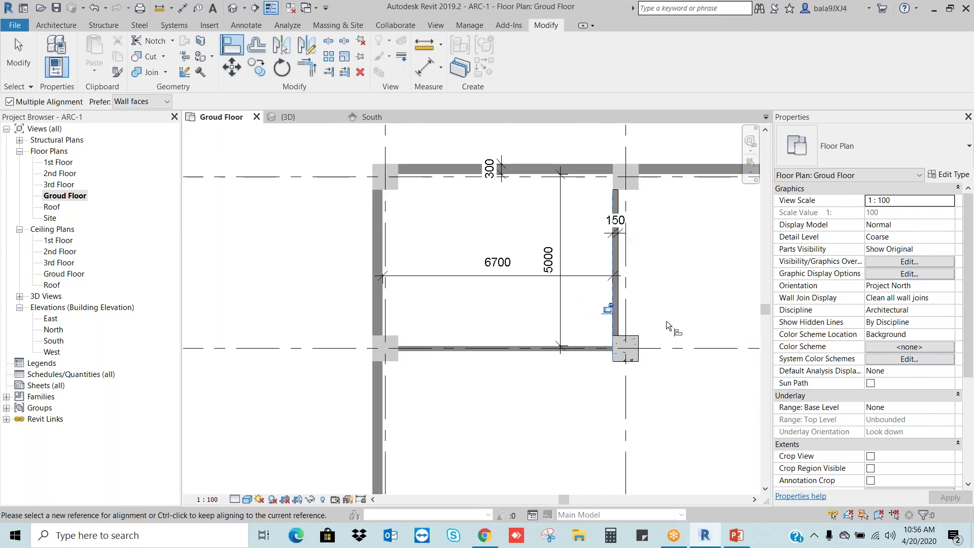
key("Escape")
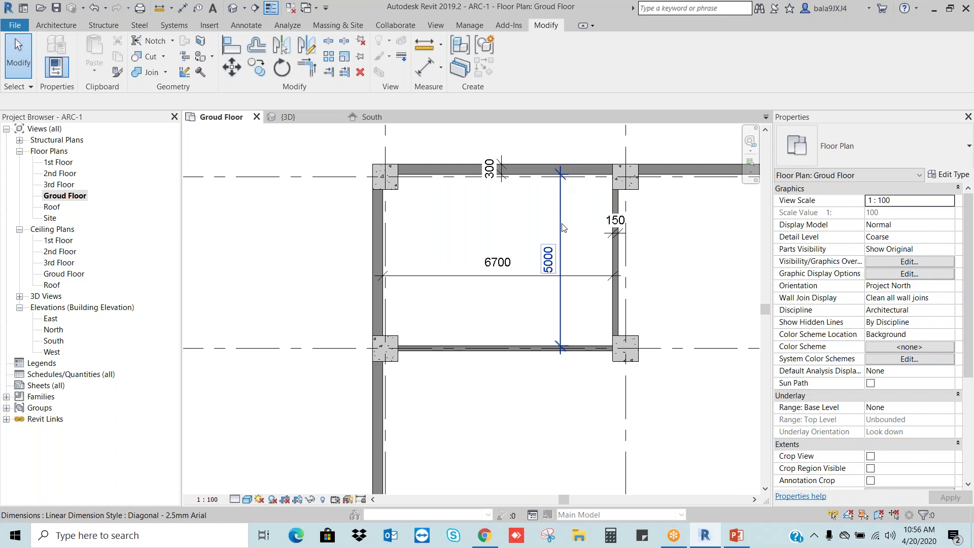
- Move the grid B interior wall by setting its dimension from the grid A perimeter wall to 4500 mm
left_click(594, 346)
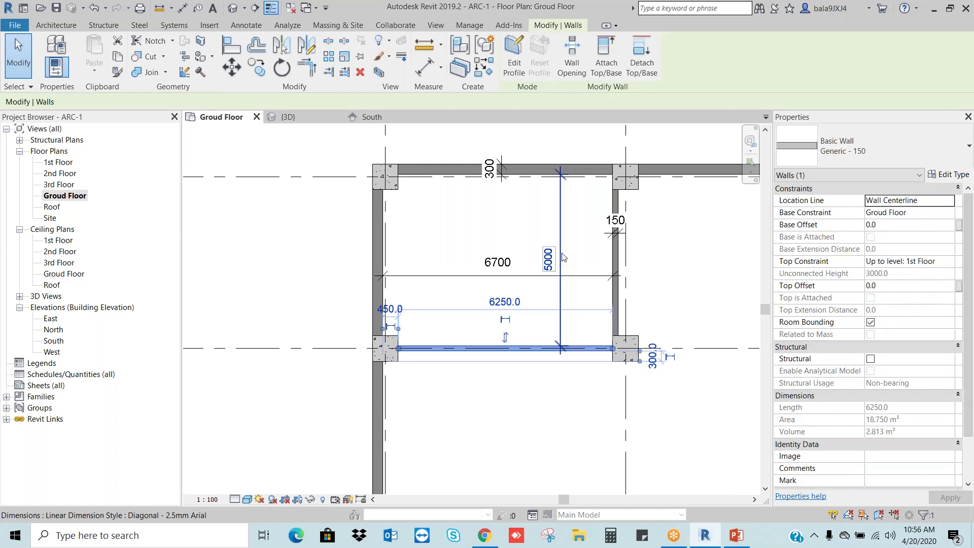
left_click(550, 258)
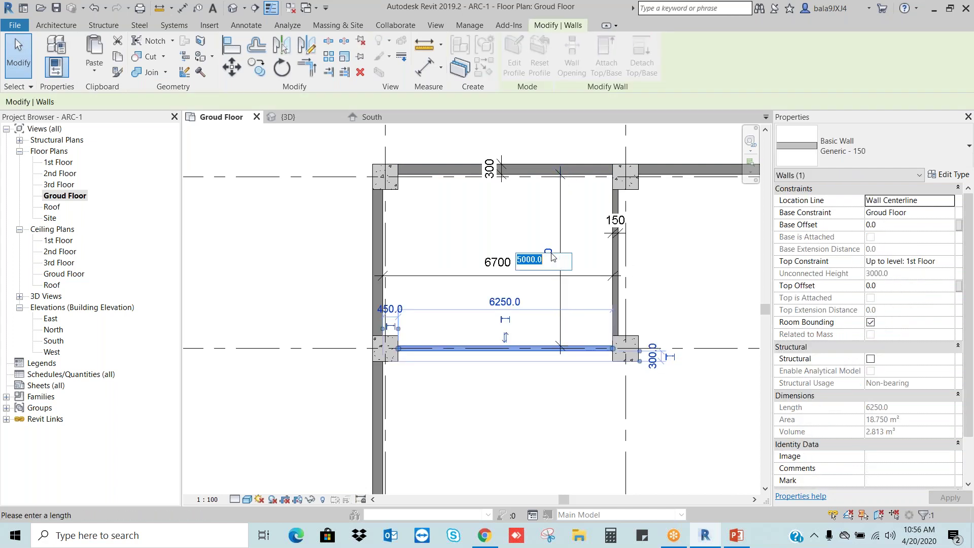
type("4500")
key("Return")
left_click(693, 248)
scroll(662, 432, "up", 3)
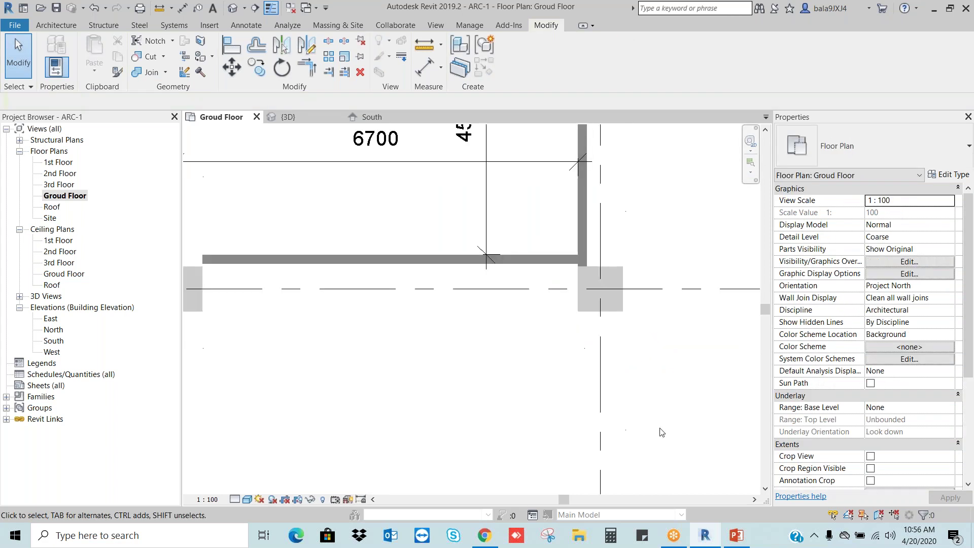
scroll(662, 432, "down", 2)
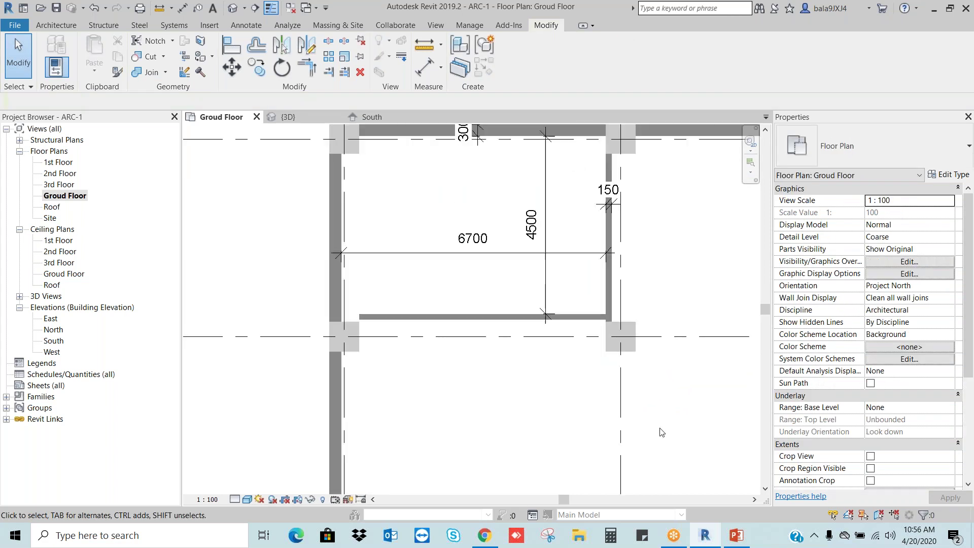
- Set the grid B wall's dimension from the grid A perimeter wall to 4700 mm, repositioning the wall
left_click(558, 318)
left_click(531, 224)
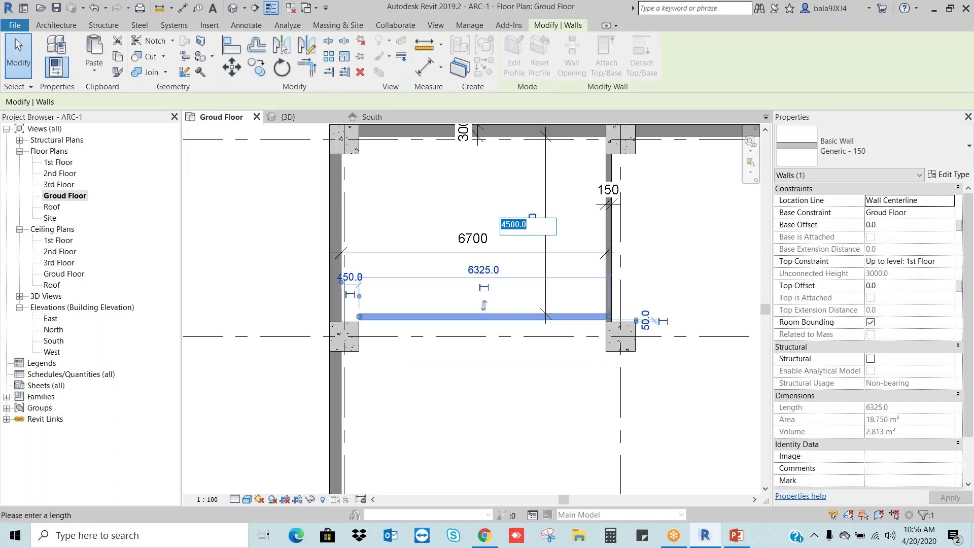
type("4700")
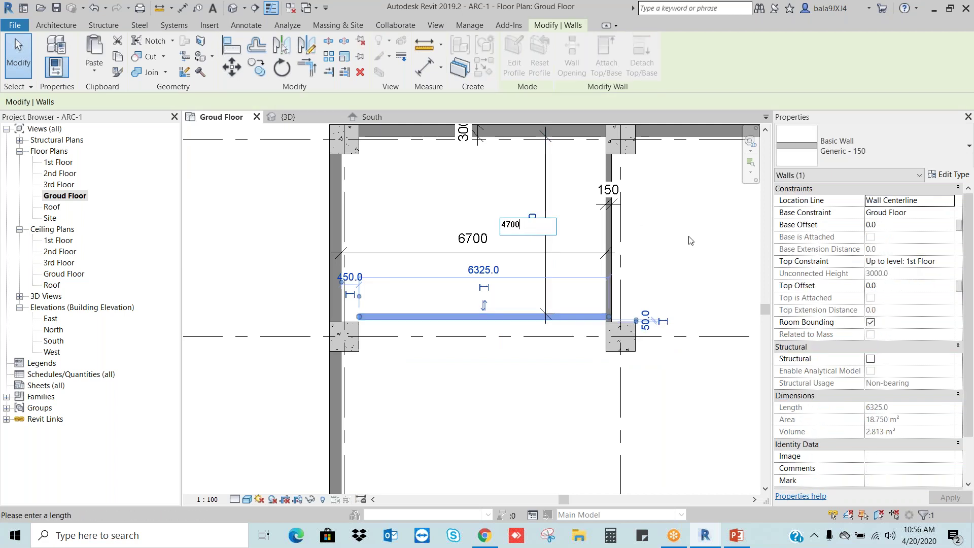
key("Return")
left_click(696, 243)
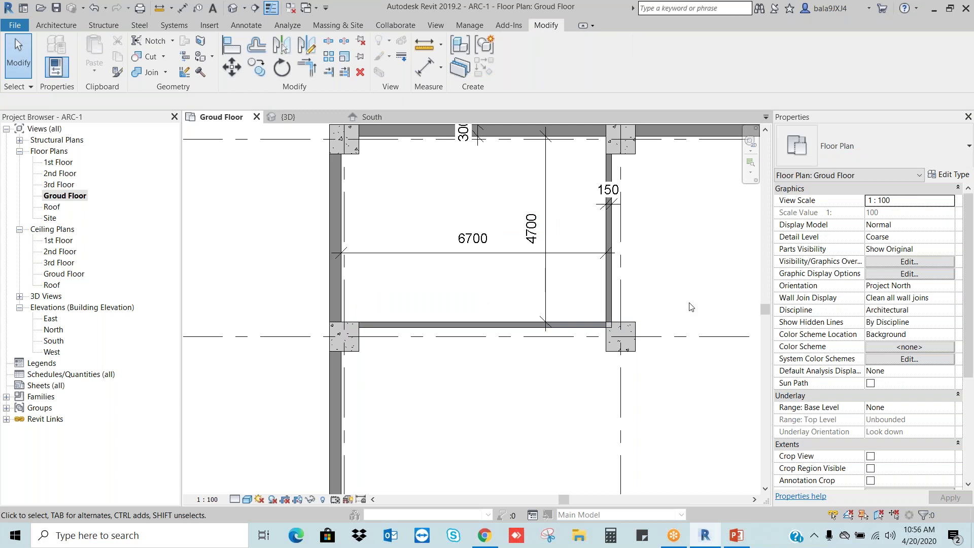
left_click(589, 326)
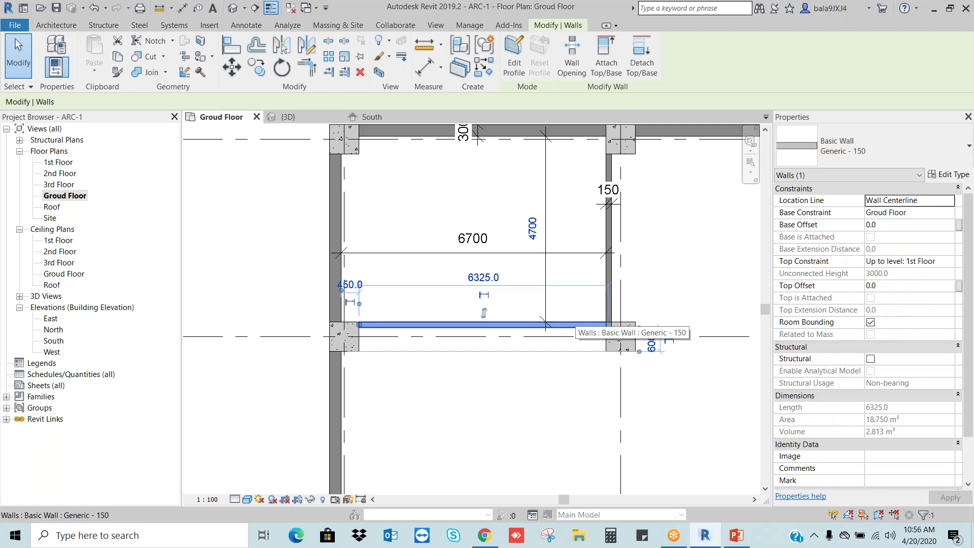
left_click(612, 354)
scroll(611, 354, "up", 3)
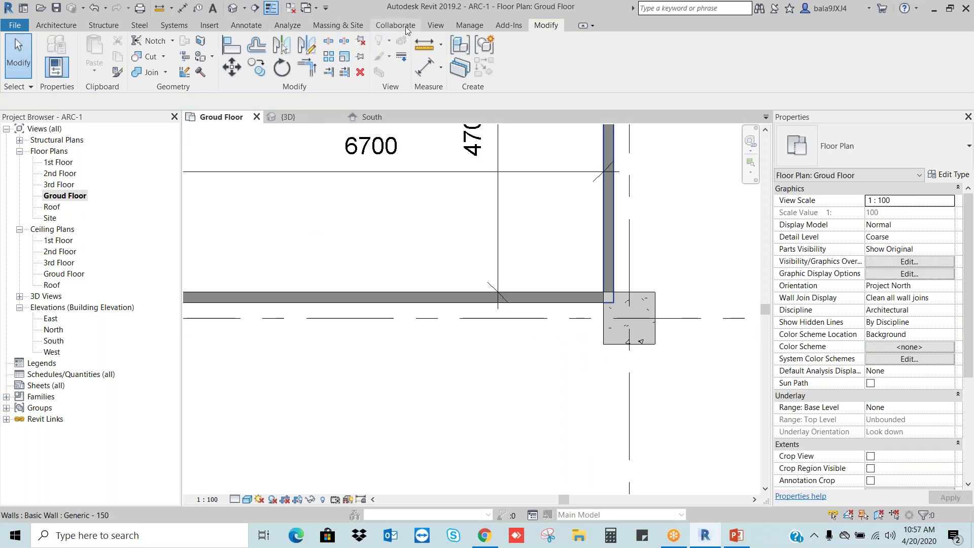
- Align the grid B wall's face away from the room with the matching face of the linked column at grids 2 and B
left_click(231, 50)
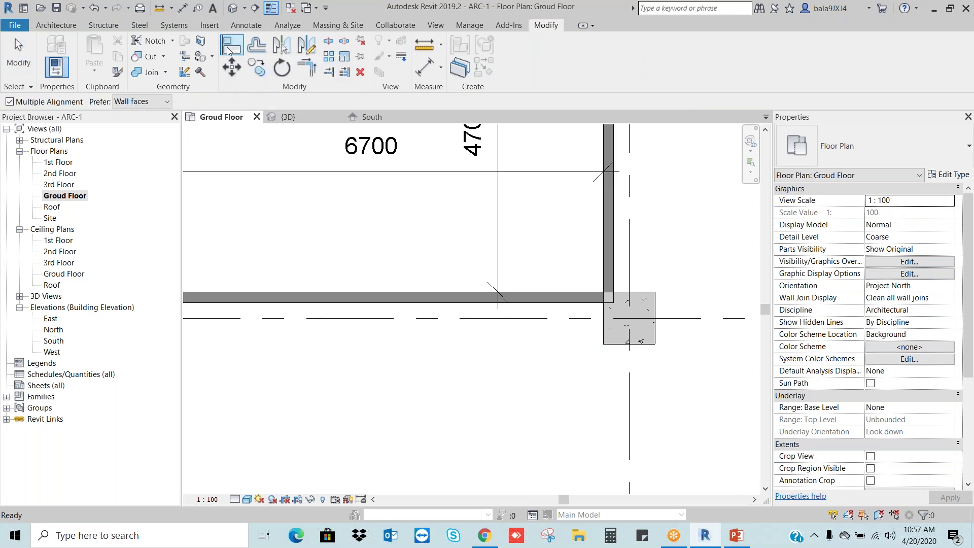
left_click(621, 344)
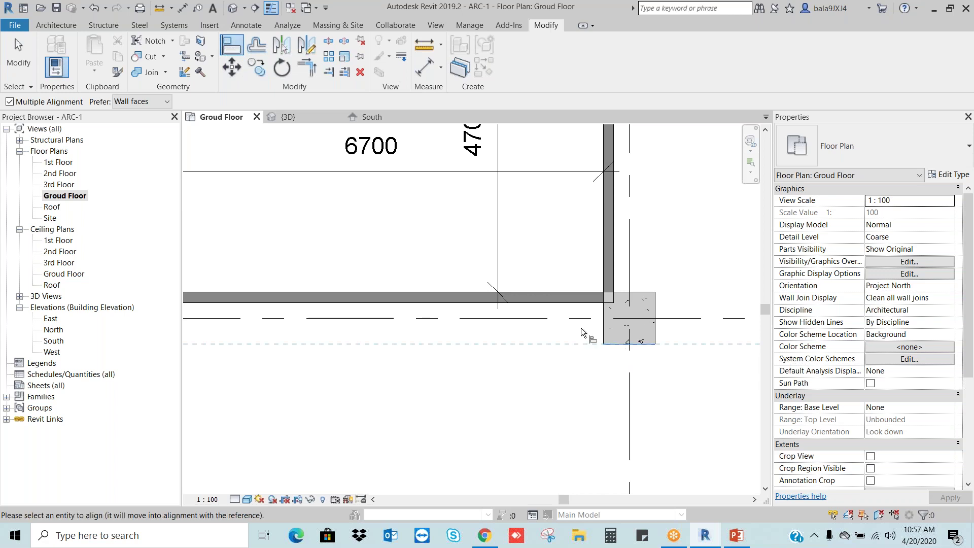
left_click(546, 304)
scroll(686, 329, "down", 5)
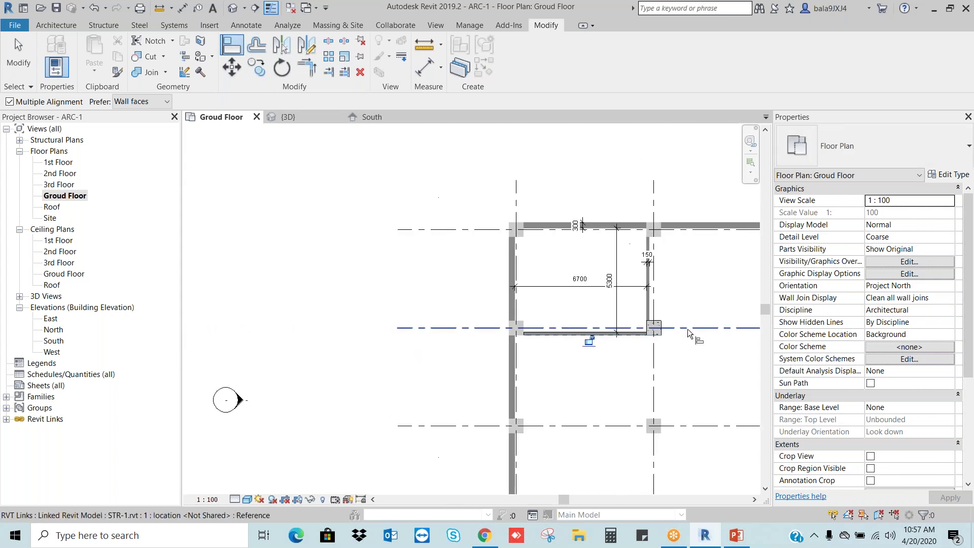
key("Escape")
key("Escape")
scroll(687, 328, "up", 3)
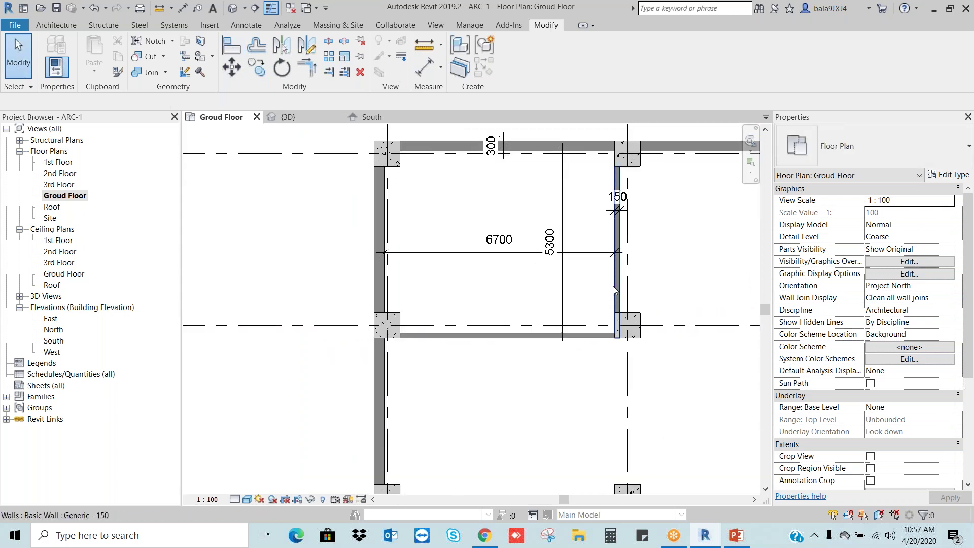
left_click(614, 291)
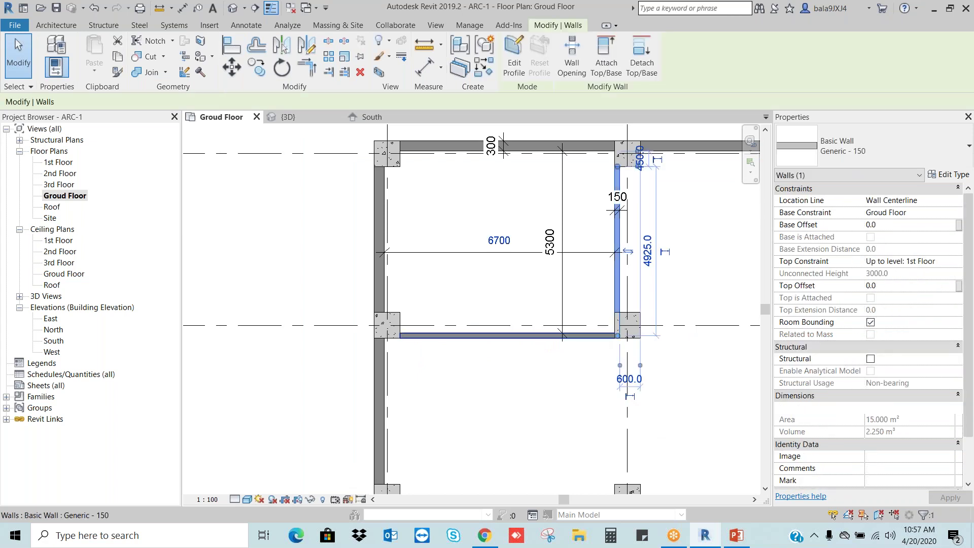
scroll(610, 334, "up", 2)
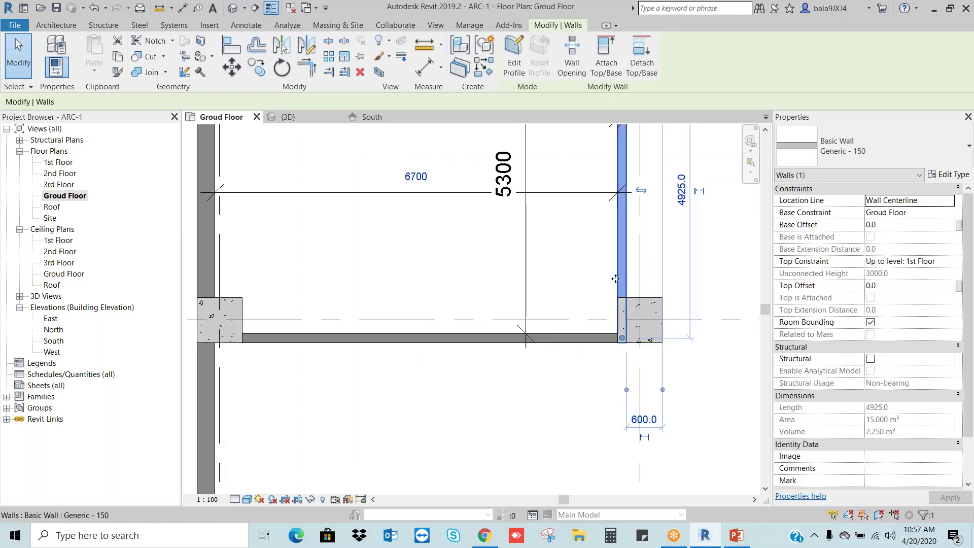
key("Escape")
scroll(577, 333, "down", 2)
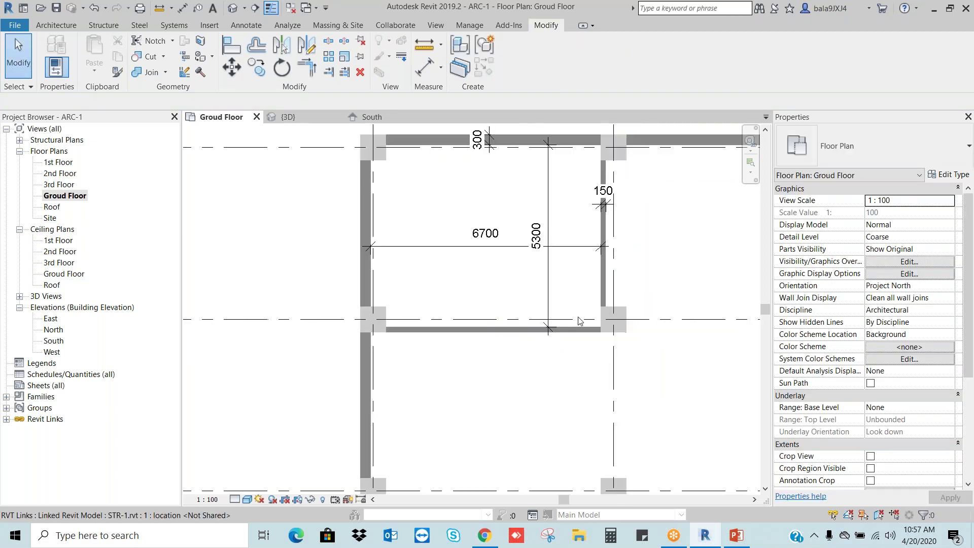
- Draw a horizontal 150 mm wall about 2900 mm long and a separate vertical one about 1100 mm long in the bay beyond grid B
left_click(48, 26)
left_click(51, 48)
left_click(423, 390)
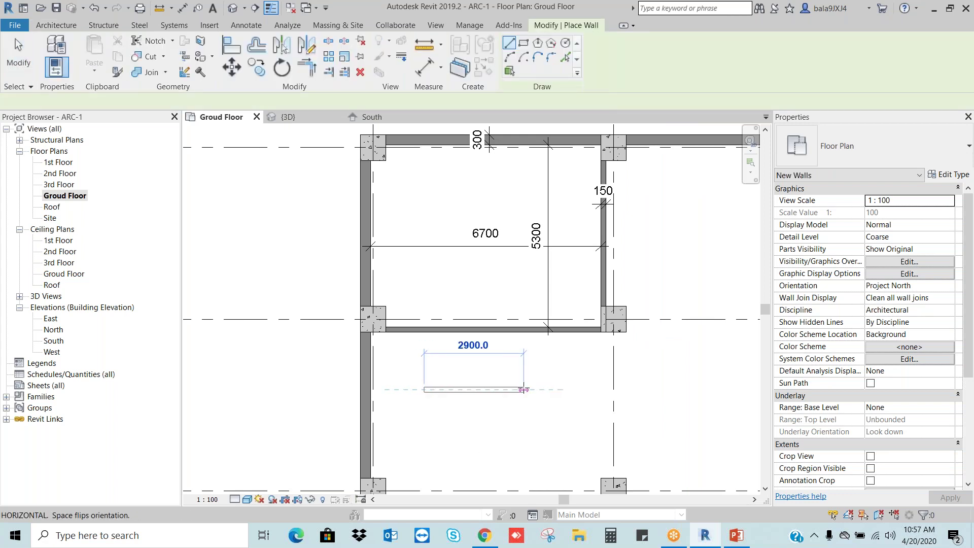
left_click(524, 389)
left_click(523, 420)
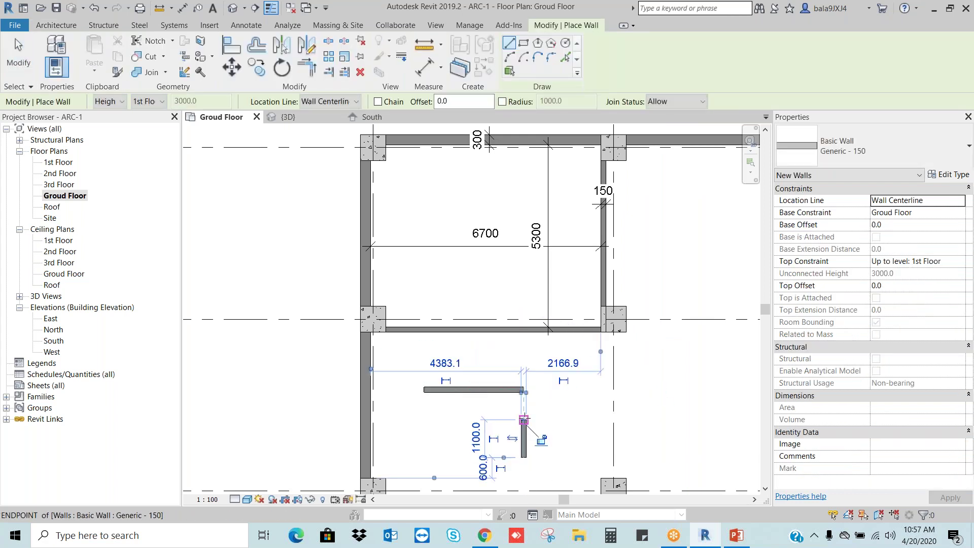
left_click(524, 457)
key("Escape")
key("Escape")
- Trim the two freestanding test walls into a corner and delete both of them
left_click(532, 25)
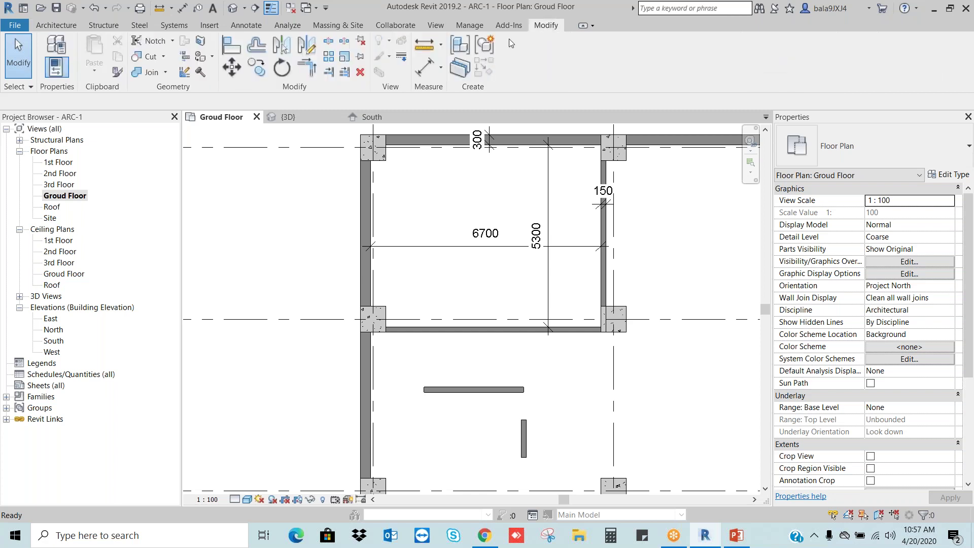
left_click(307, 67)
left_click(525, 431)
left_click(501, 390)
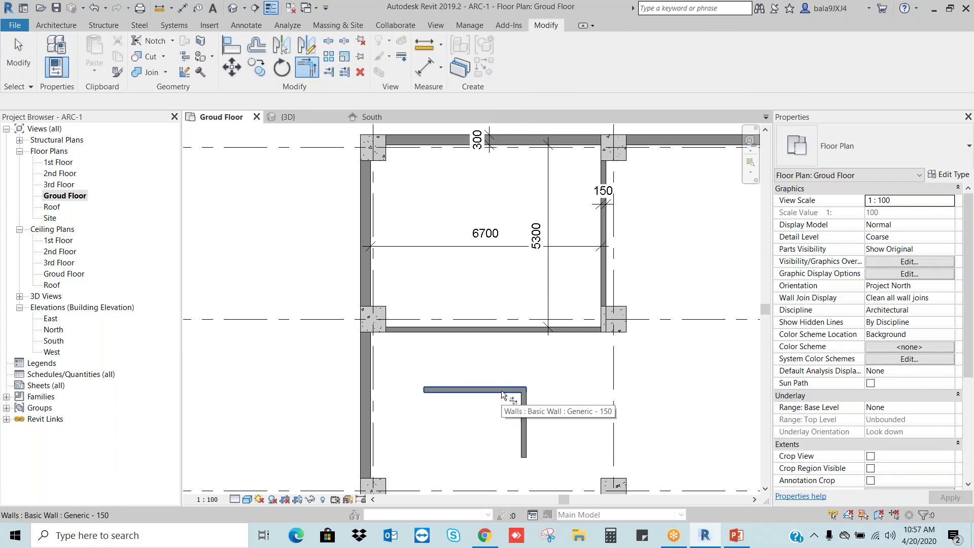
scroll(529, 395, "up", 3)
scroll(504, 385, "down", 3)
key("Escape")
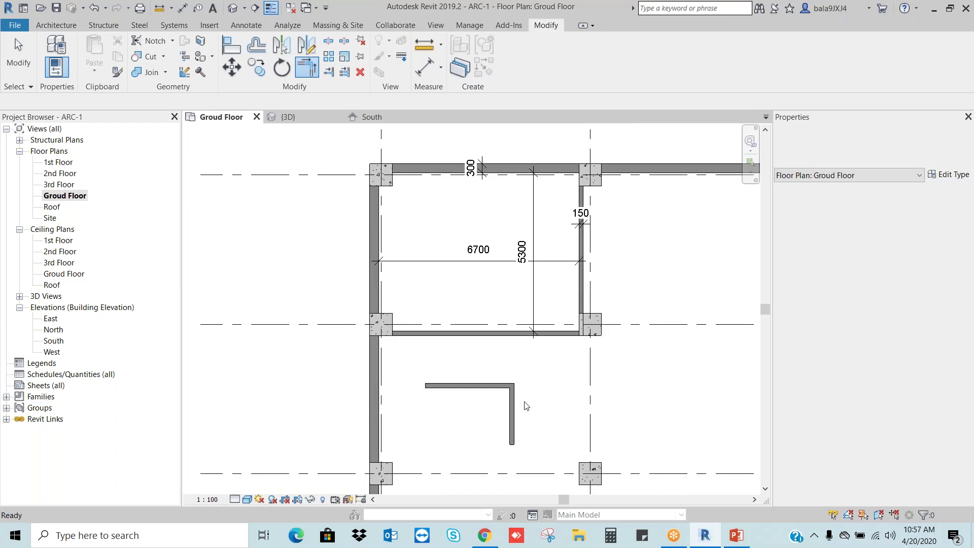
left_click_drag(544, 409, 492, 376)
key("Delete")
- Shorten the grid 2 interior wall by pulling its grid B end back clear of the linked column
scroll(566, 338, "up", 2)
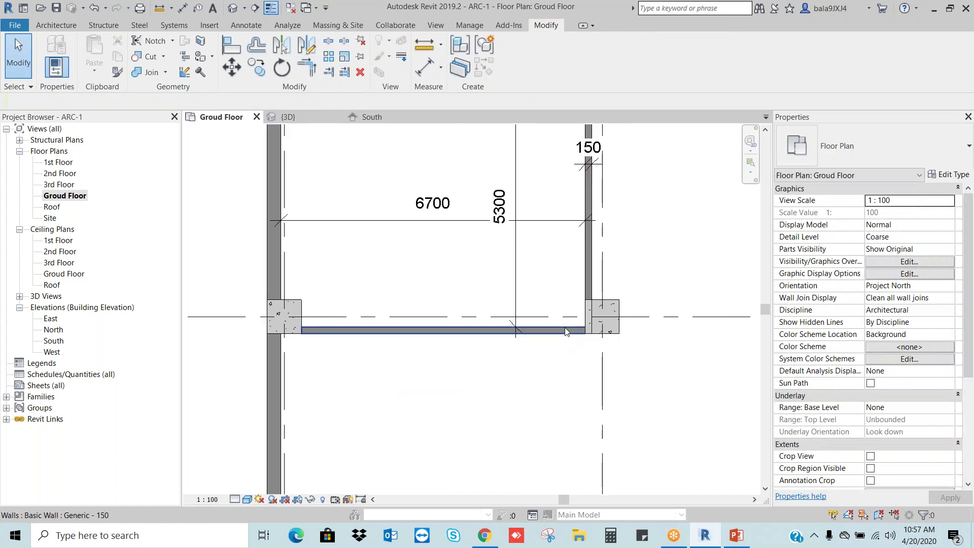
left_click(586, 284)
key("Escape")
scroll(590, 292, "up", 2)
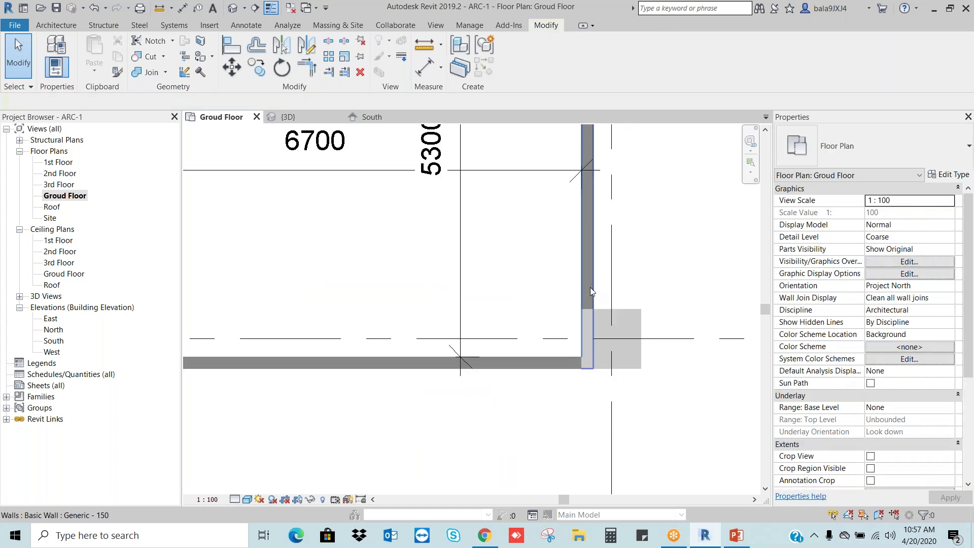
left_click(589, 287)
left_click_drag(588, 364, 587, 273)
key("Escape")
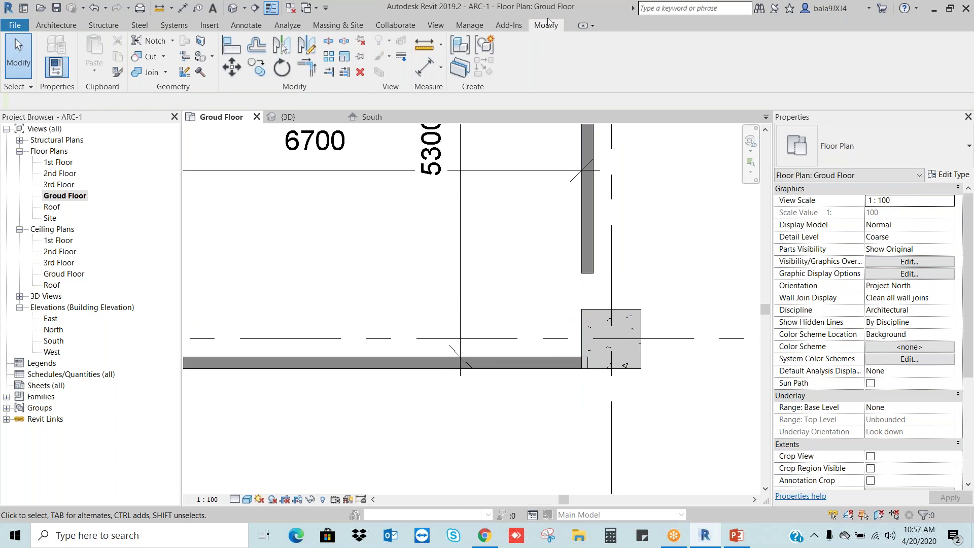
- Align the free end of the grid 2 wall with the facing side of the column at grids 2 and B
left_click(231, 46)
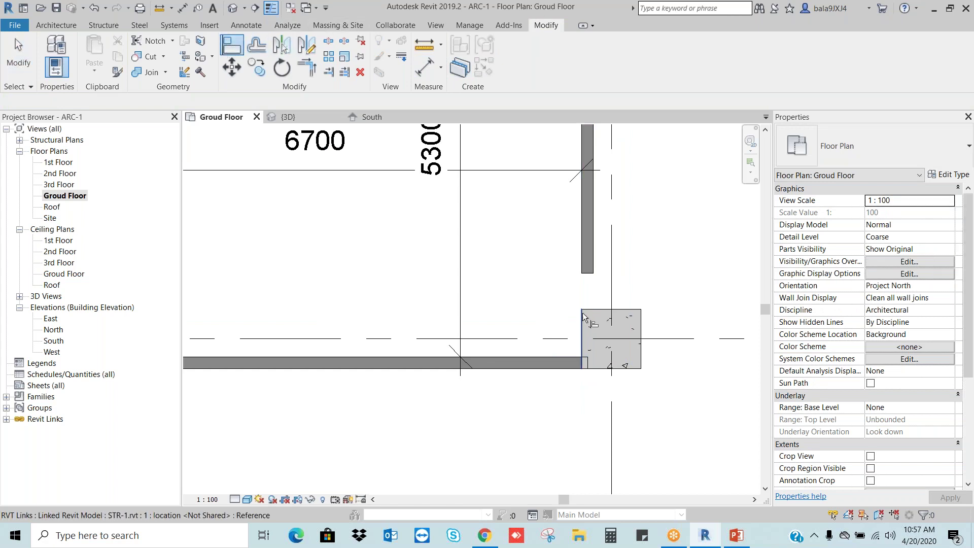
left_click(592, 311)
left_click(587, 274)
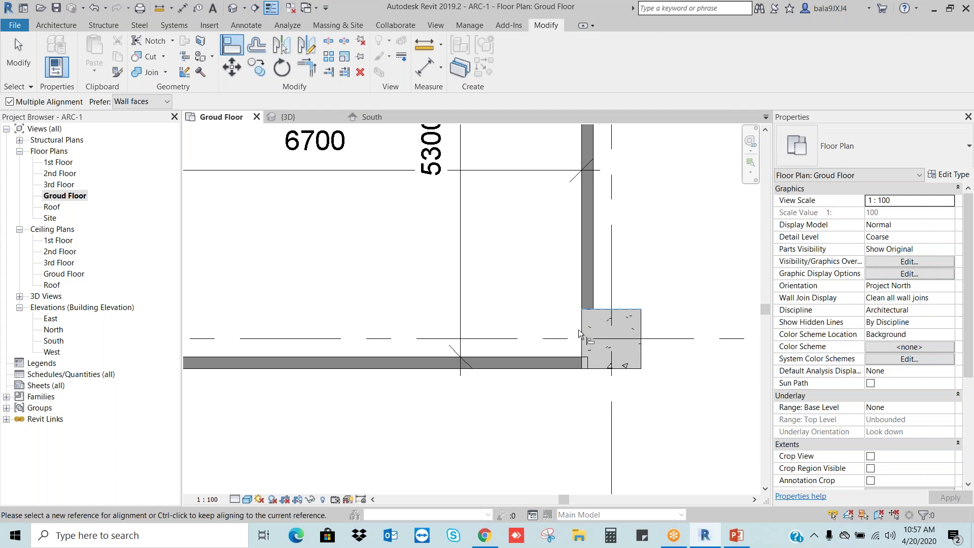
key("Escape")
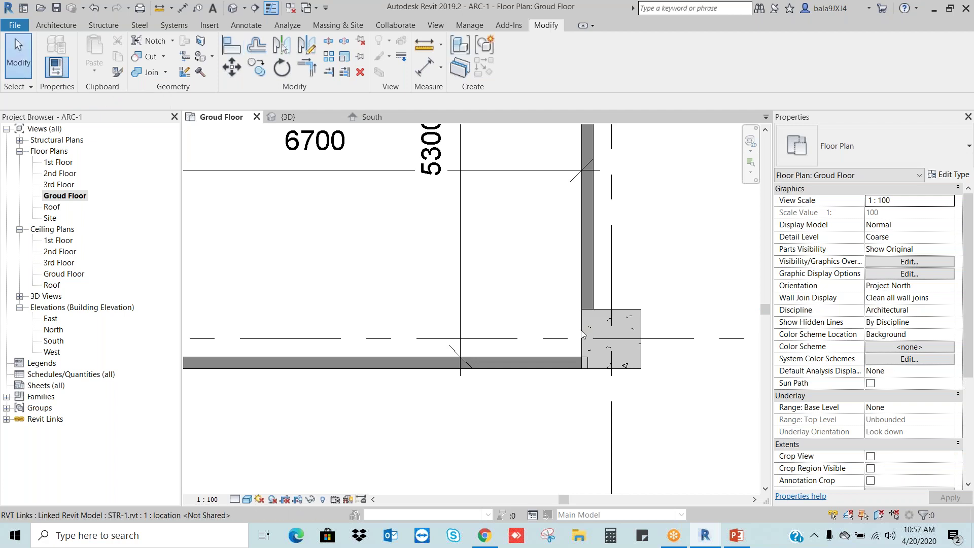
- Align the end of the grid B wall with the adjoining side face of the column at grids 2 and B
key("a")
key("l")
scroll(587, 366, "up", 2)
left_click(586, 366)
key("Escape")
scroll(677, 357, "down", 2)
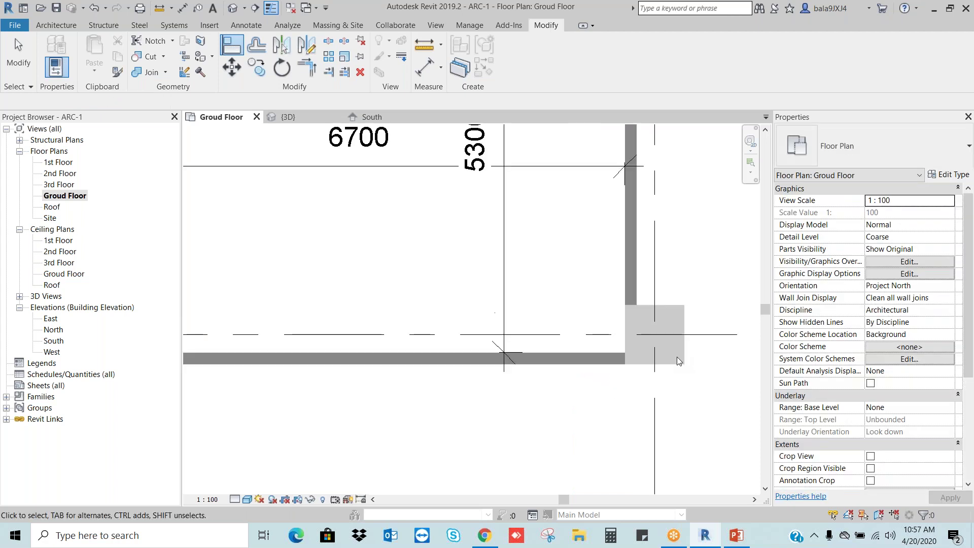
- Examine the corner room's interior walls and dimensions, and the neighbouring perimeter wall between grids 2 and 3
scroll(676, 357, "down", 3)
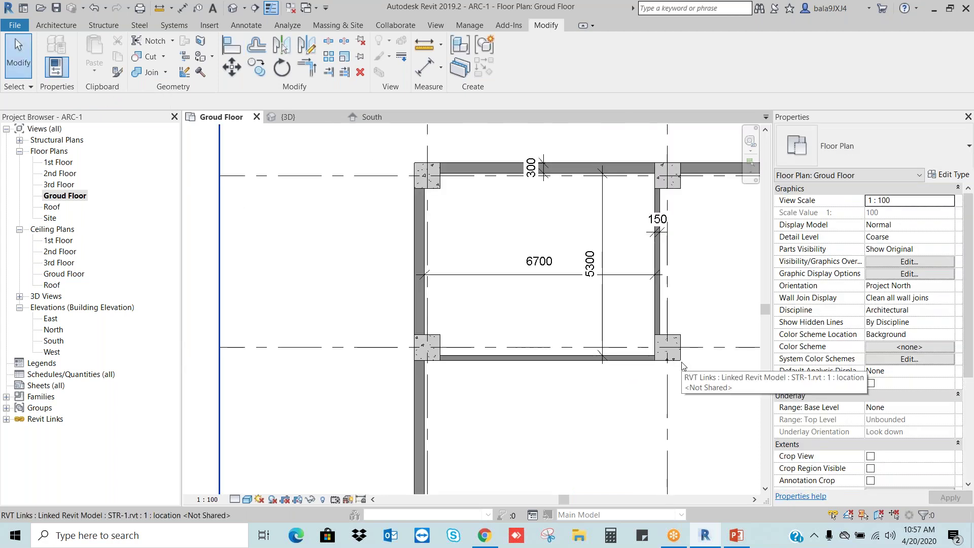
scroll(682, 363, "down", 1)
middle_click_drag(677, 322, 533, 301)
scroll(489, 303, "down", 2)
scroll(489, 316, "up", 2)
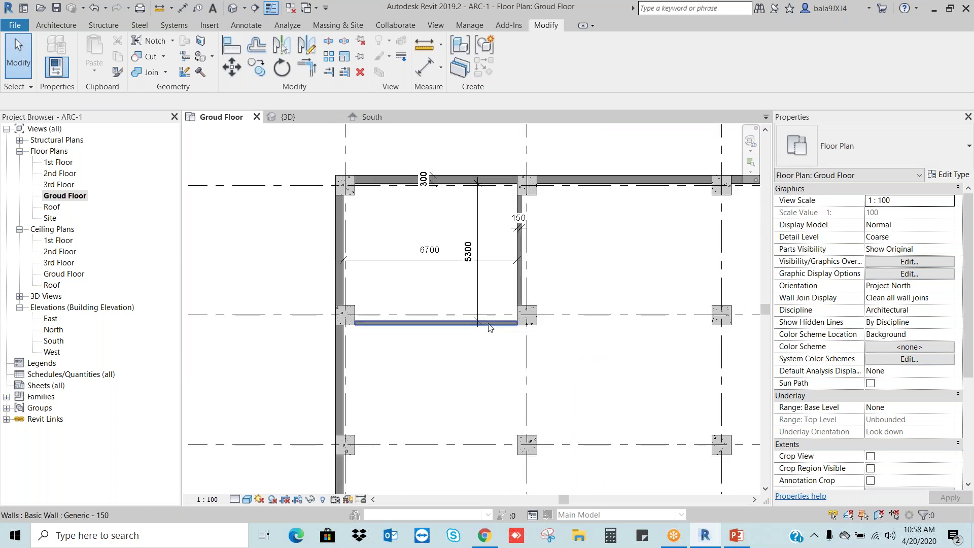
left_click(489, 327)
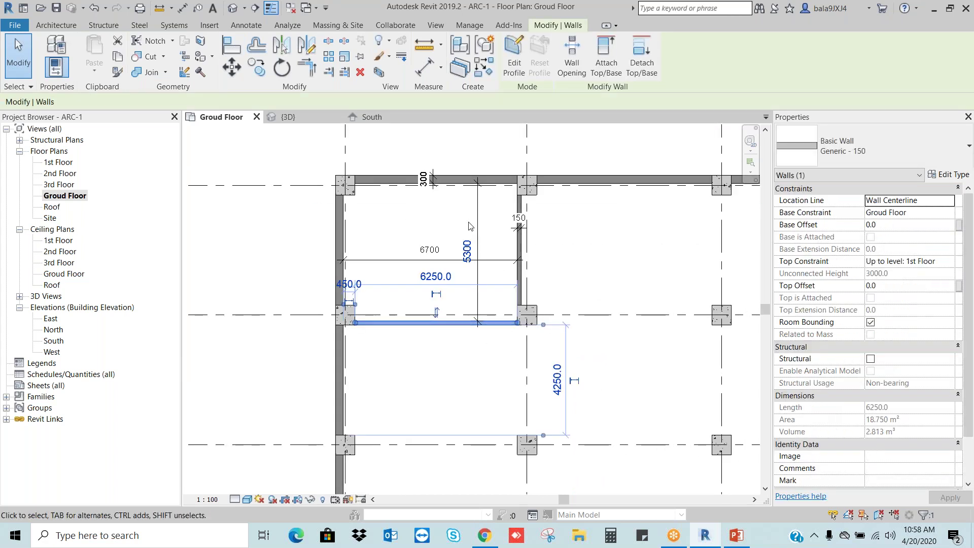
left_click(428, 233)
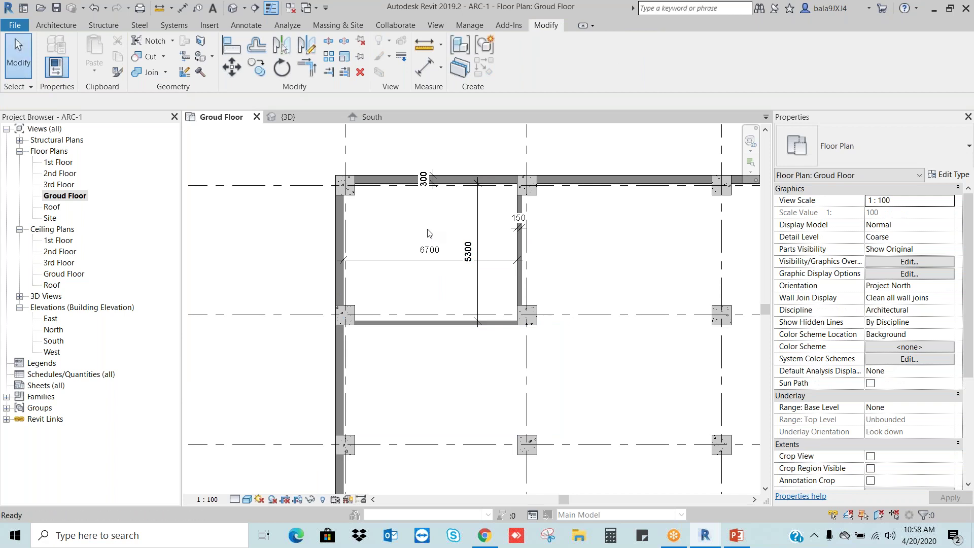
scroll(428, 233, "down", 4)
scroll(444, 336, "up", 4)
scroll(445, 335, "up", 3)
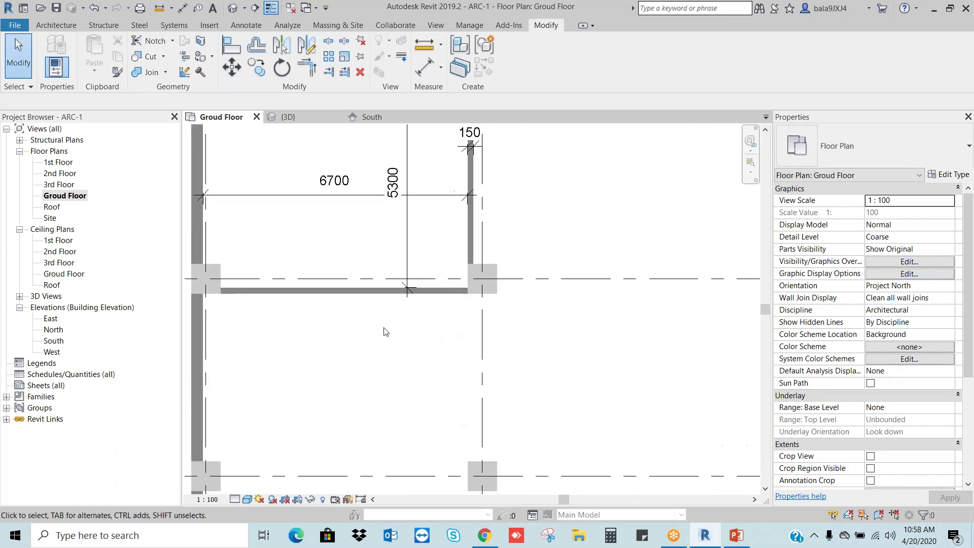
middle_click_drag(383, 330, 513, 348)
scroll(459, 350, "down", 4)
scroll(629, 234, "up", 4)
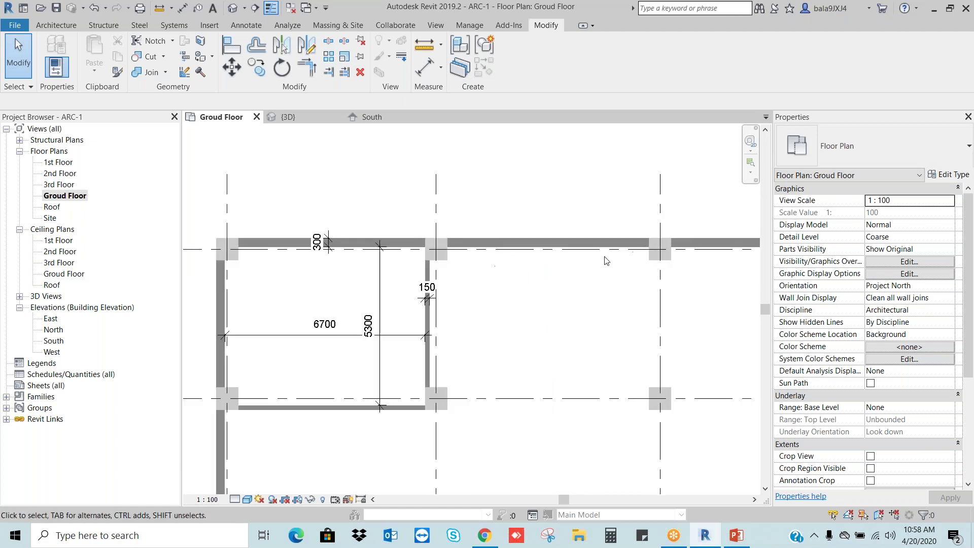
left_click(597, 237)
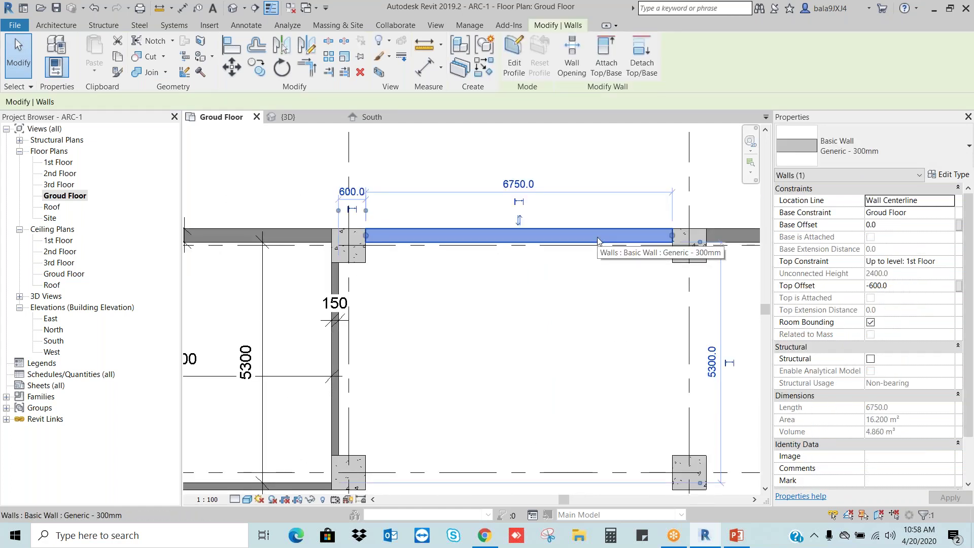
left_click(551, 345)
- Switch to Snipping Tool, capture an empty area of the plan, and sketch two vertical blue lines as a wall's outer faces
left_click(547, 535)
left_click(507, 308)
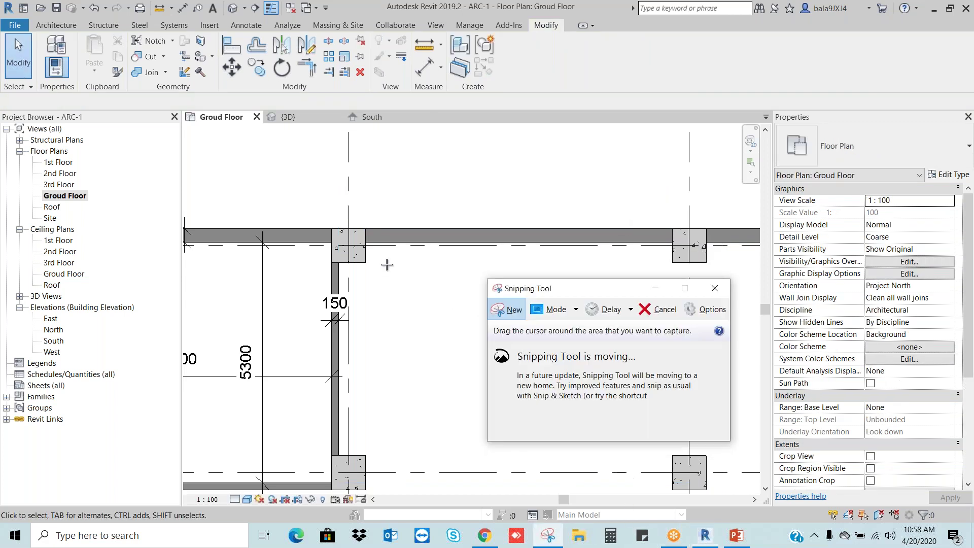
left_click_drag(381, 262, 644, 444)
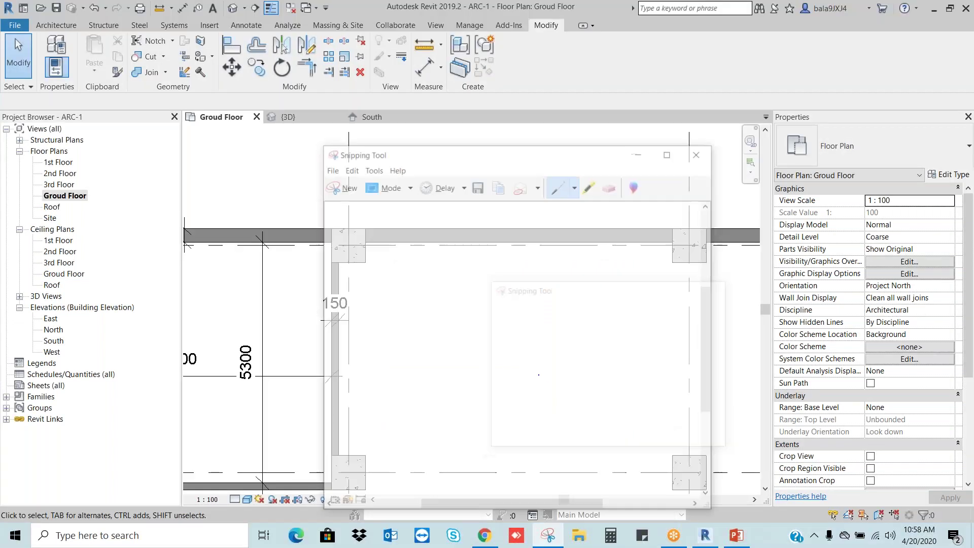
left_click_drag(467, 253, 480, 389)
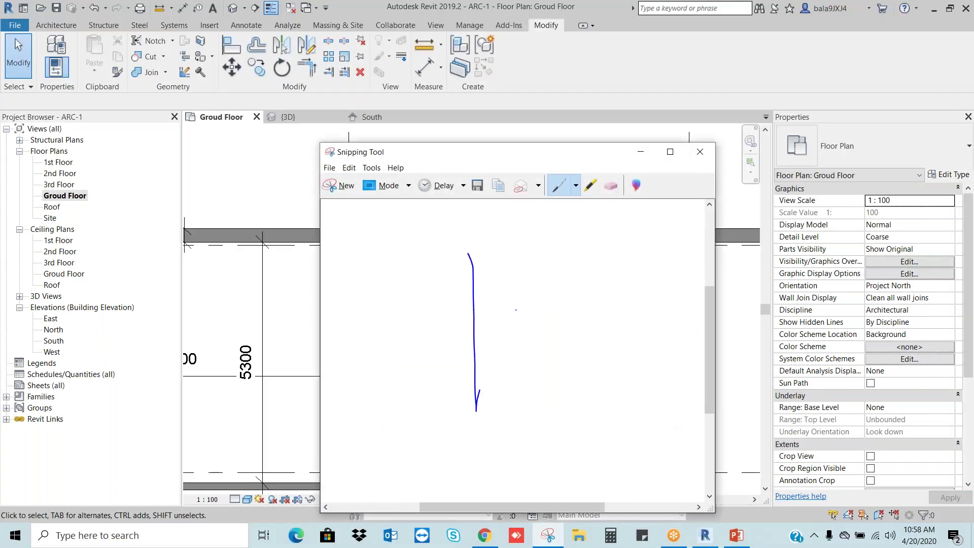
left_click_drag(523, 253, 528, 406)
- Sketch two inner wall lines in red, label the core 200 and each outer layer 25, and close the sketch
left_click(576, 188)
left_click(589, 202)
left_click_drag(481, 333, 481, 408)
left_click_drag(518, 248, 514, 366)
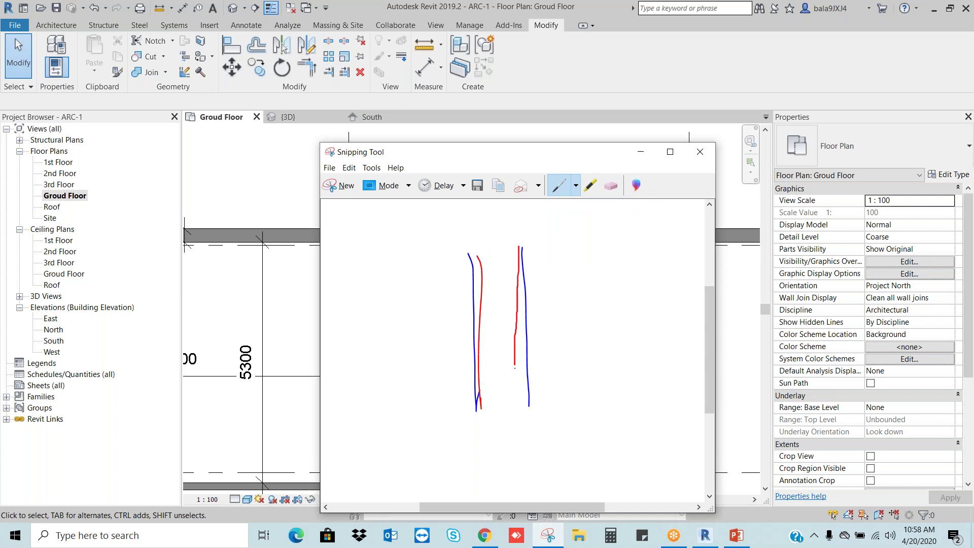
left_click_drag(518, 413, 517, 412)
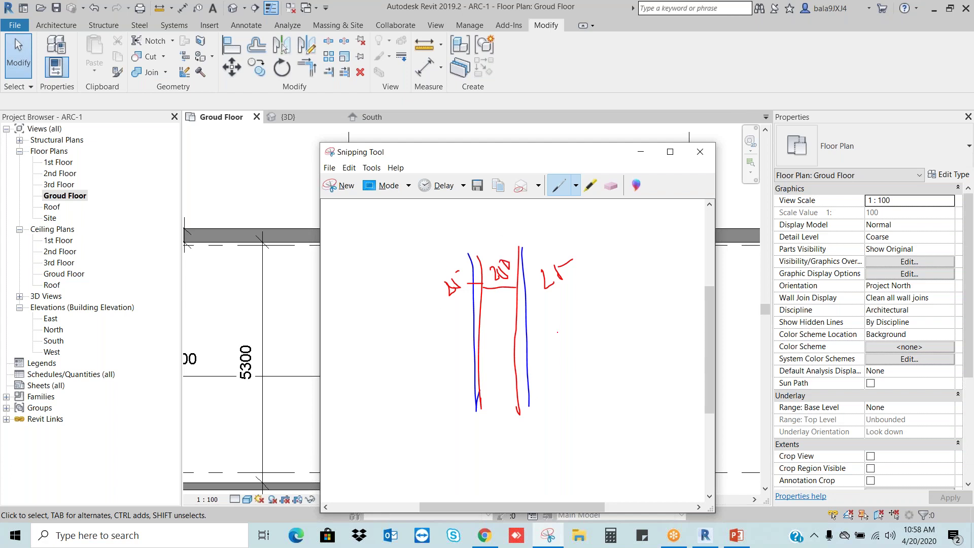
left_click(702, 148)
left_click(568, 341)
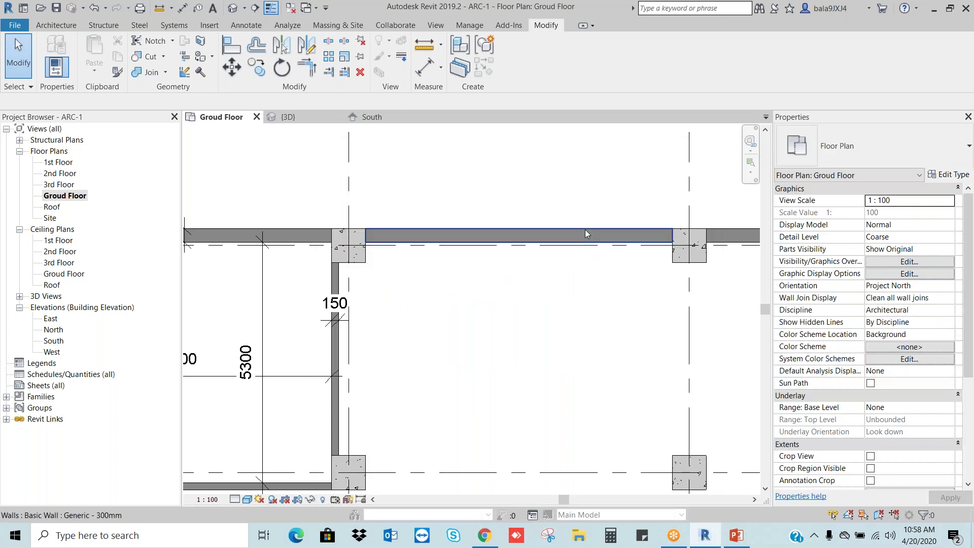
left_click(585, 234)
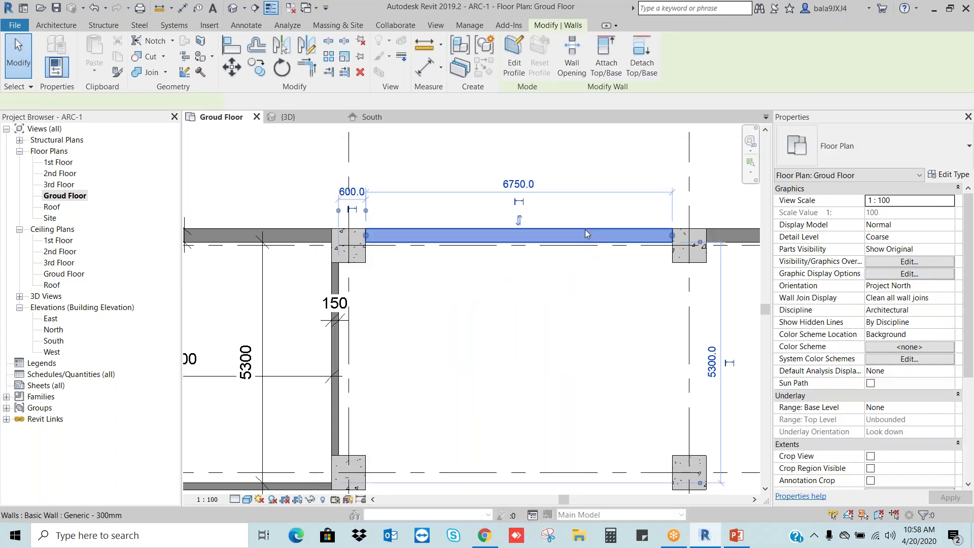
left_click(948, 176)
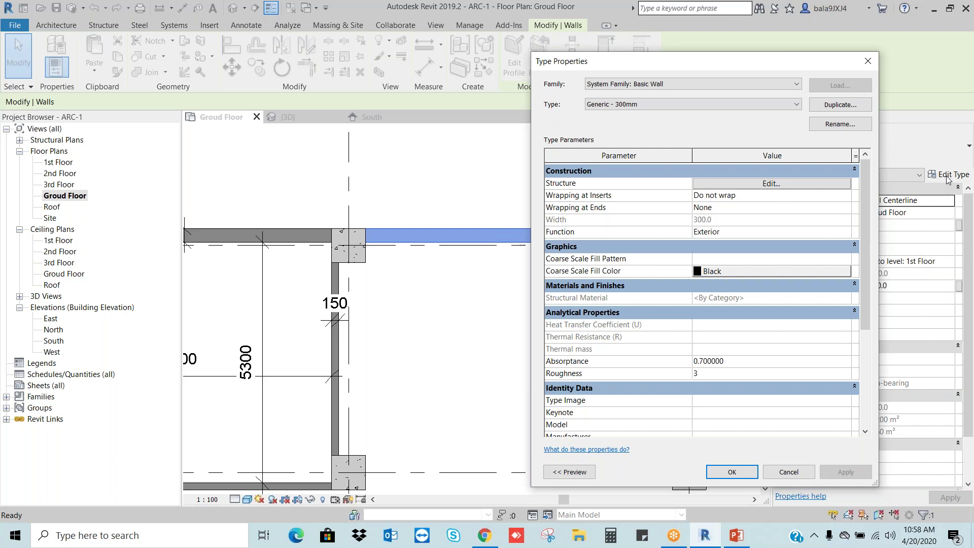
key("Escape")
key("Escape")
- Open the structure of the Generic - 300mm perimeter wall between the columns and insert two new layers
left_click(623, 233)
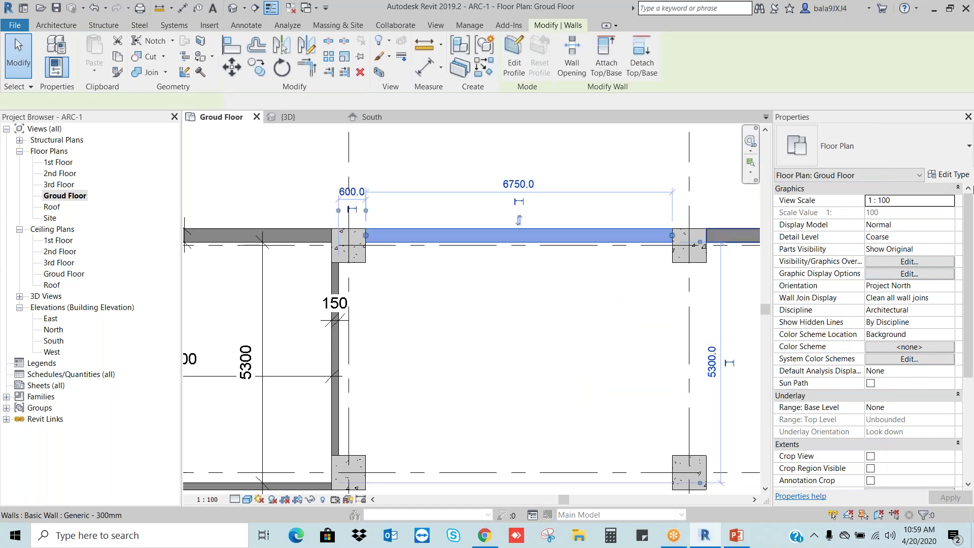
left_click(953, 175)
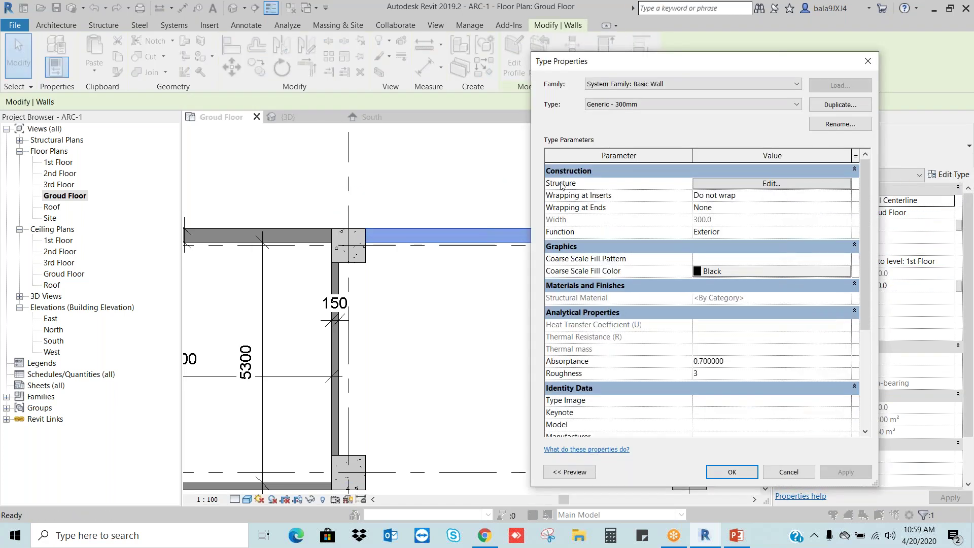
left_click(749, 184)
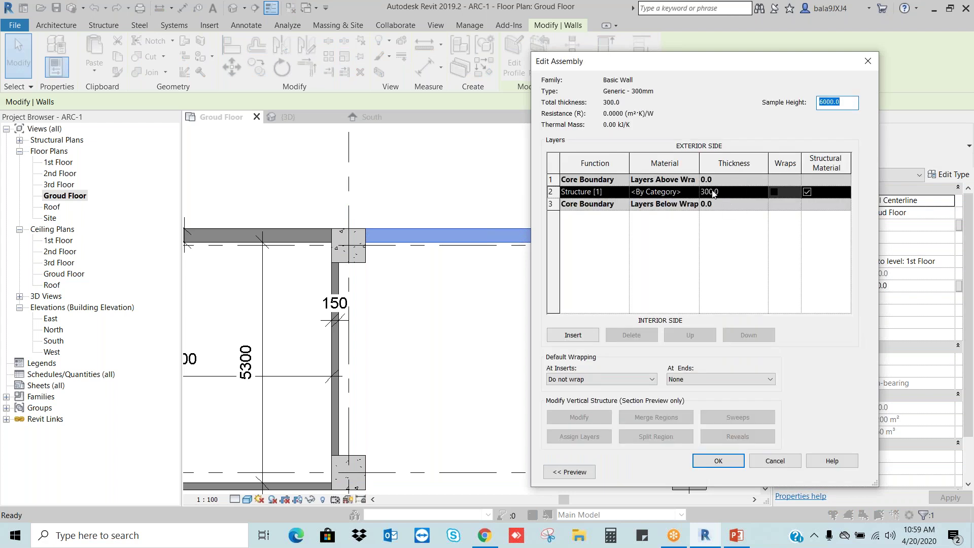
left_click(573, 336)
left_click(573, 336)
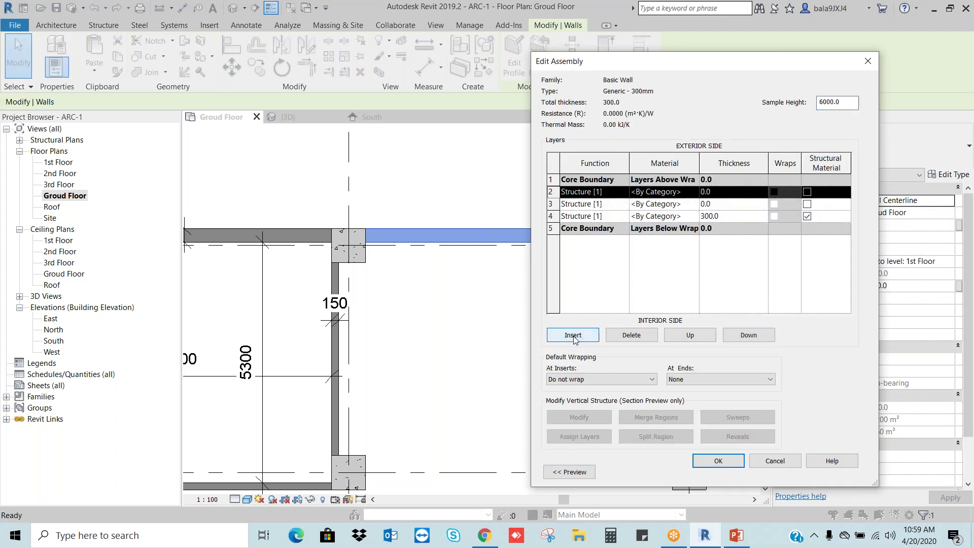
- Set the two new layers' thickness to 25 each and the original structure layer's to 250, and apply the changes to the wall type
left_click(727, 191)
type("25")
left_click(726, 202)
type("25")
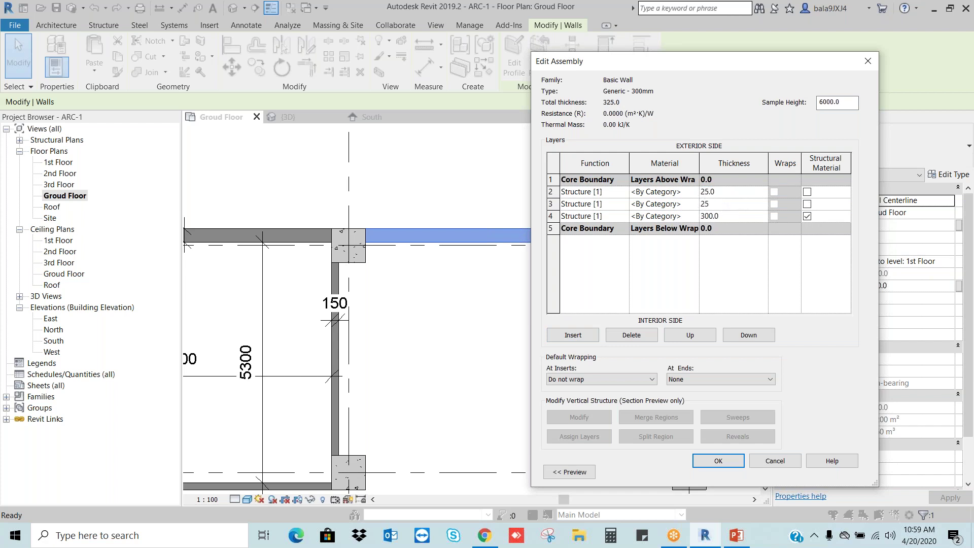
left_click(724, 217)
type("250")
key("Return")
left_click(717, 462)
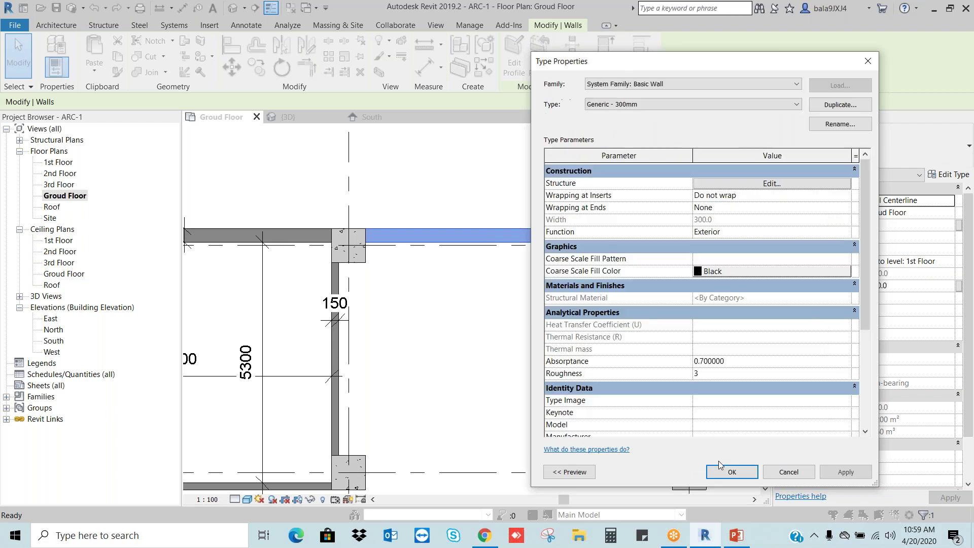
left_click(729, 470)
left_click(524, 223)
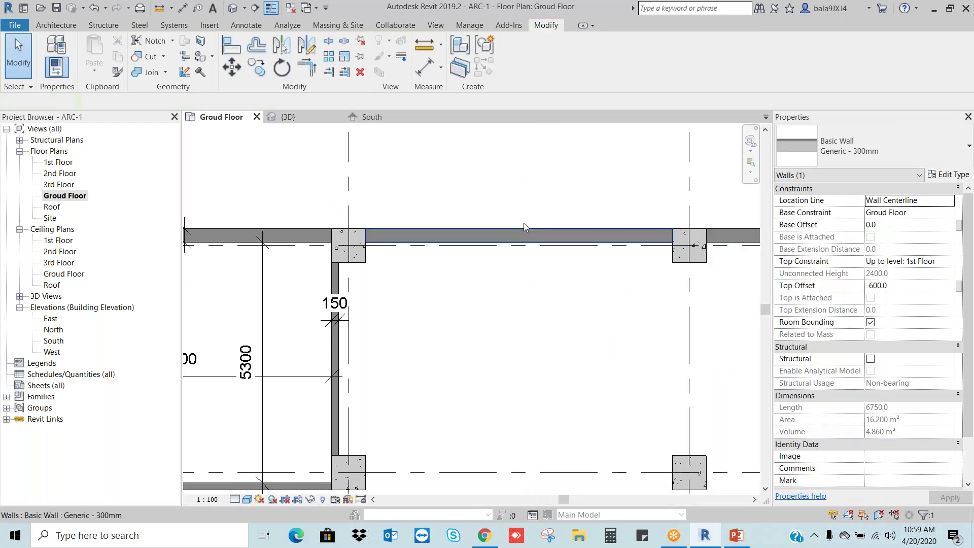
- Set the ground floor plan's detail level to Fine and inspect the wall's layer lines up close
scroll(537, 237, "up", 2)
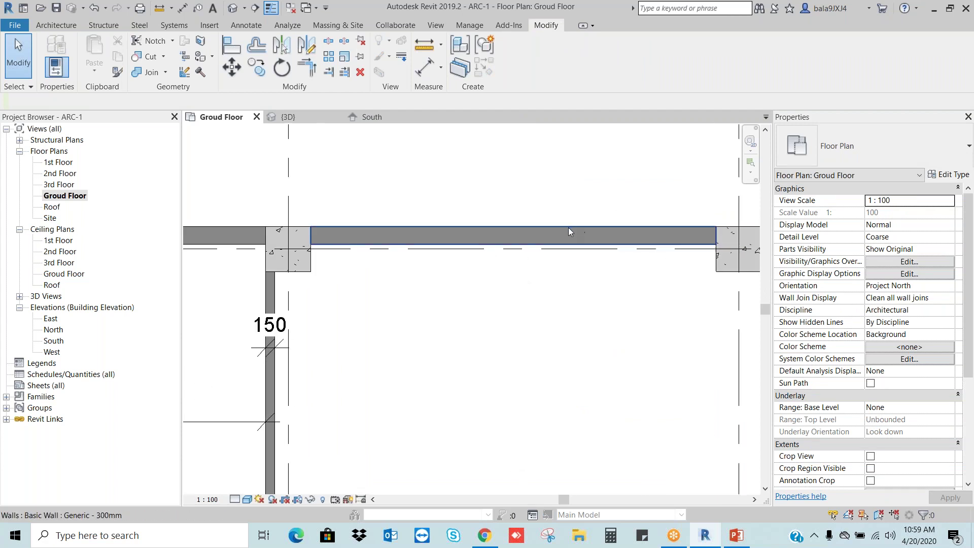
left_click(234, 501)
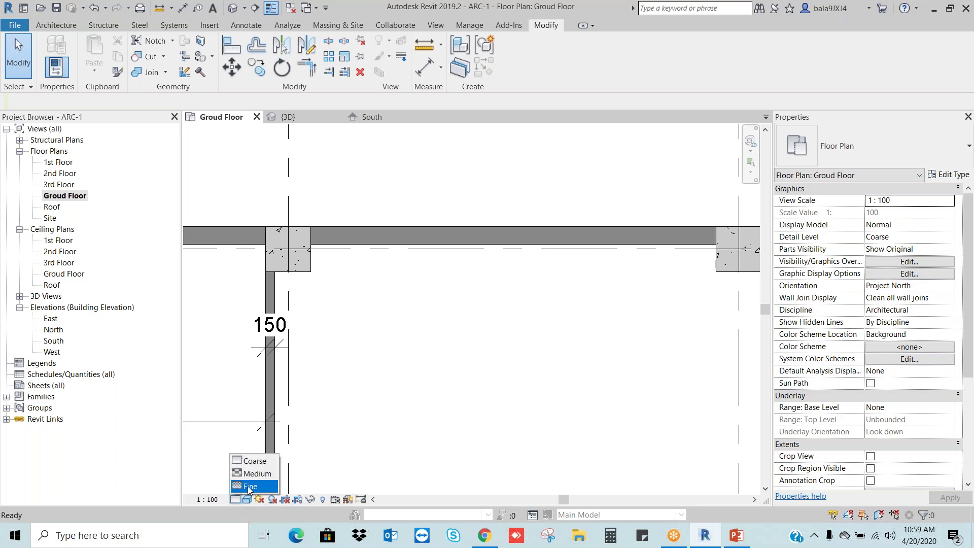
left_click(250, 486)
scroll(565, 256, "up", 5)
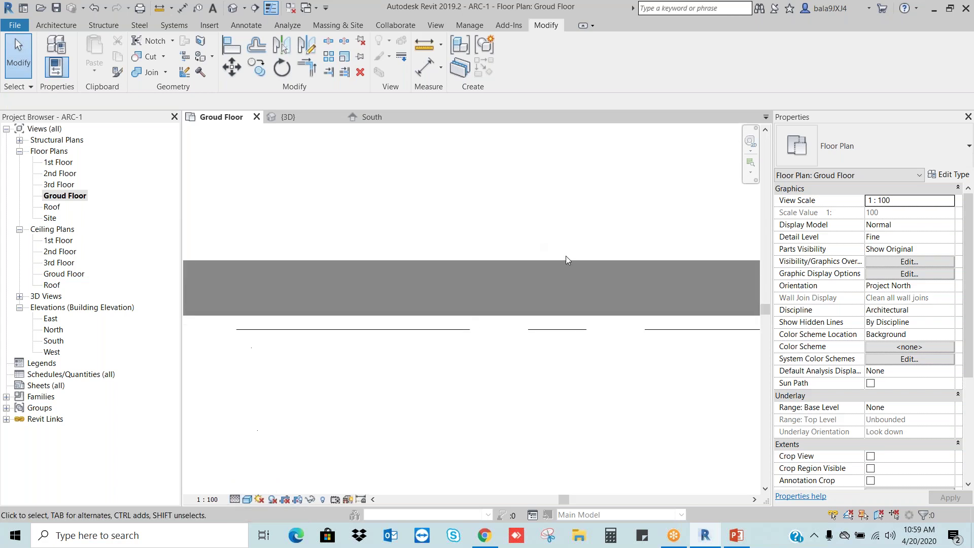
scroll(561, 278, "up", 2)
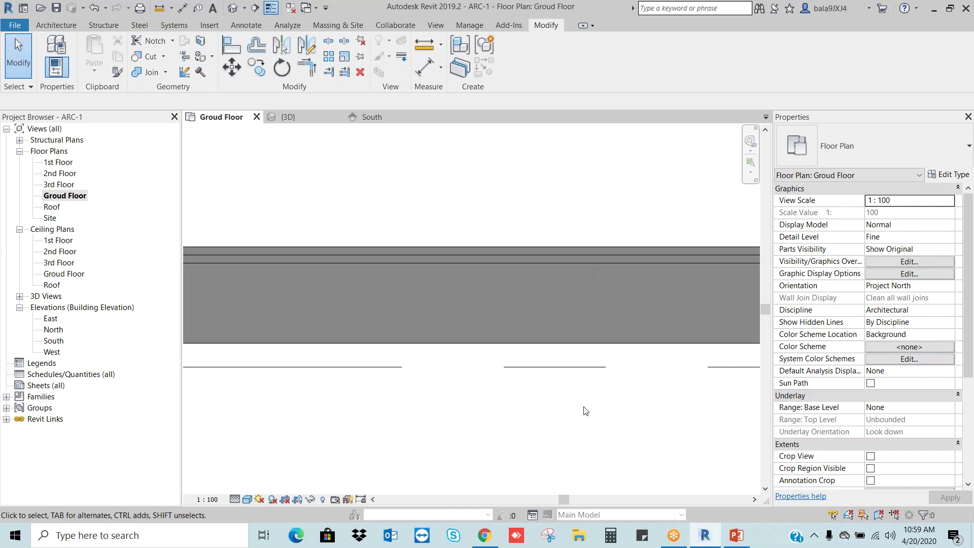
scroll(508, 314, "down", 3)
scroll(553, 301, "up", 2)
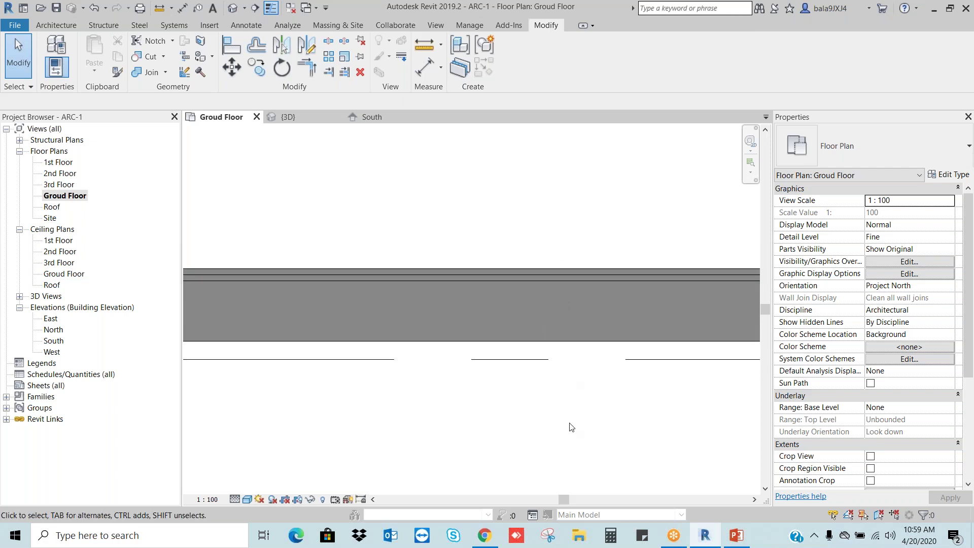
- Reorder the Generic - 300mm layers so the 250 structure layer sits between the two 25 layers, and apply the change
left_click(568, 278)
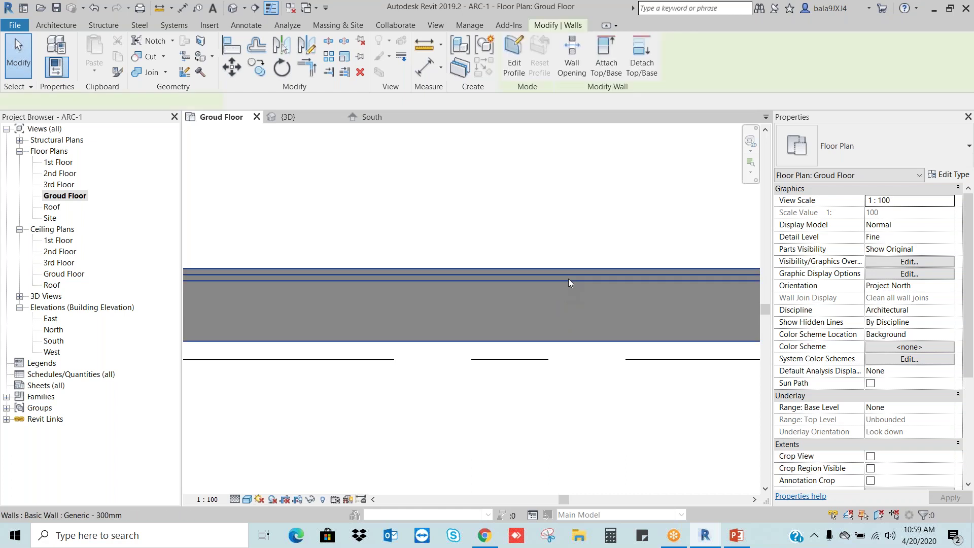
left_click(947, 175)
left_click(770, 183)
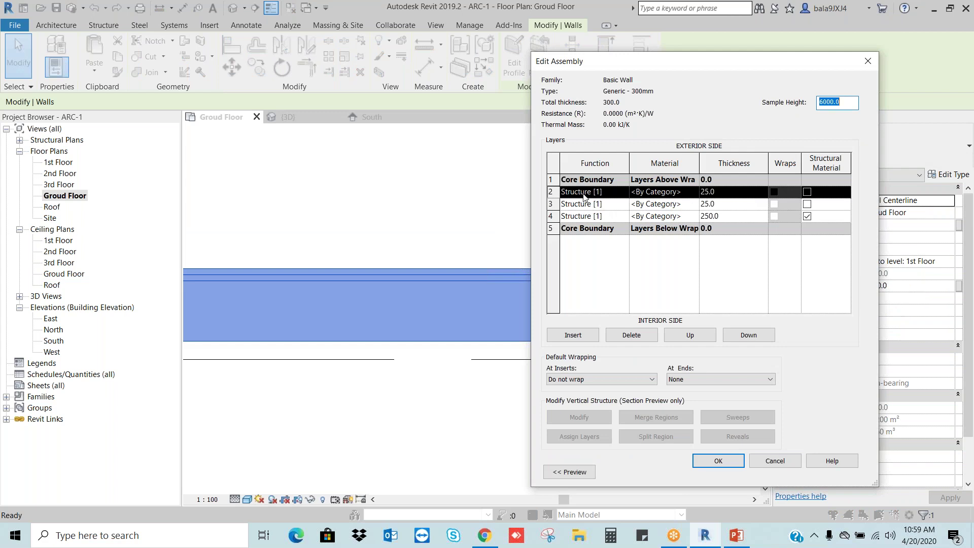
left_click(752, 336)
left_click(753, 336)
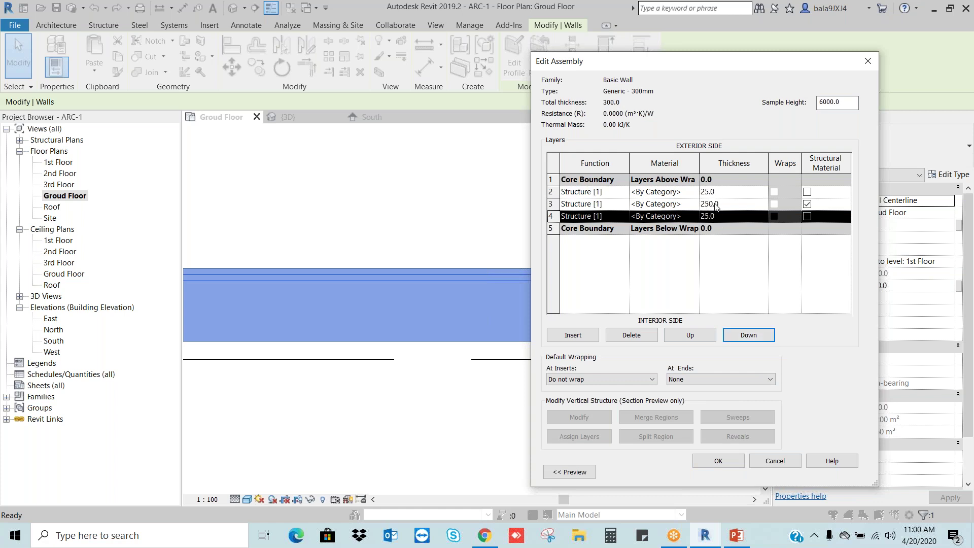
left_click(718, 461)
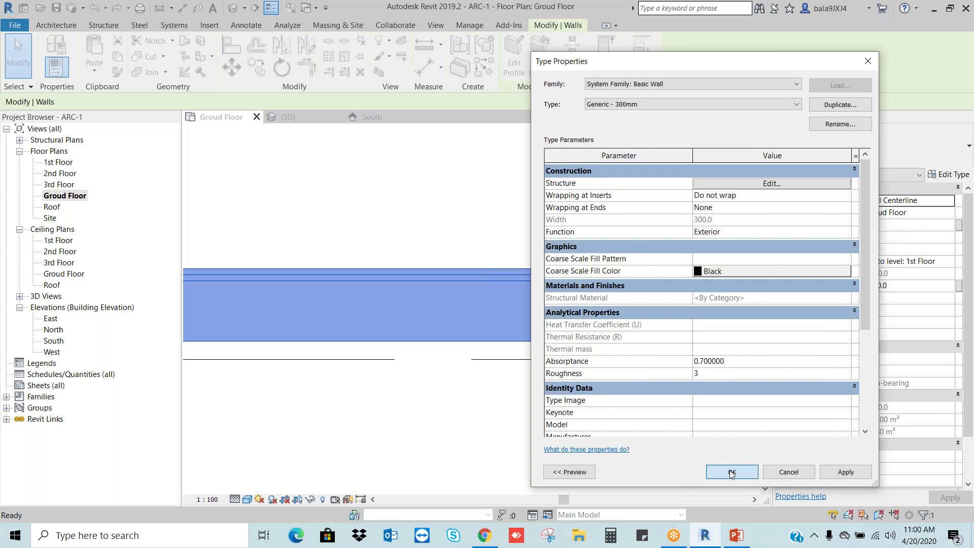
left_click(730, 467)
left_click(652, 436)
middle_click_drag(652, 436, 610, 269)
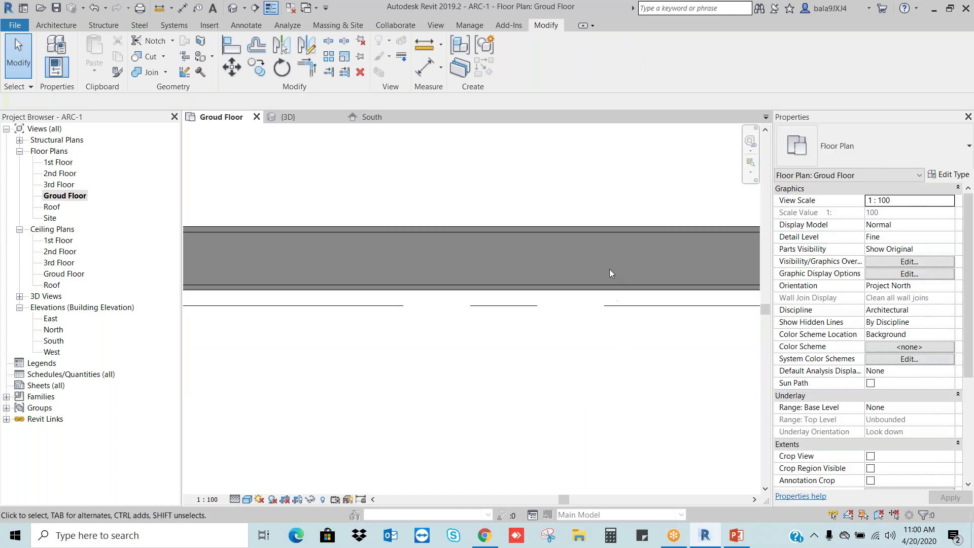
- Assign the material Brick, Common to the 250 layer of the Generic - 300mm wall type and apply it
left_click(585, 230)
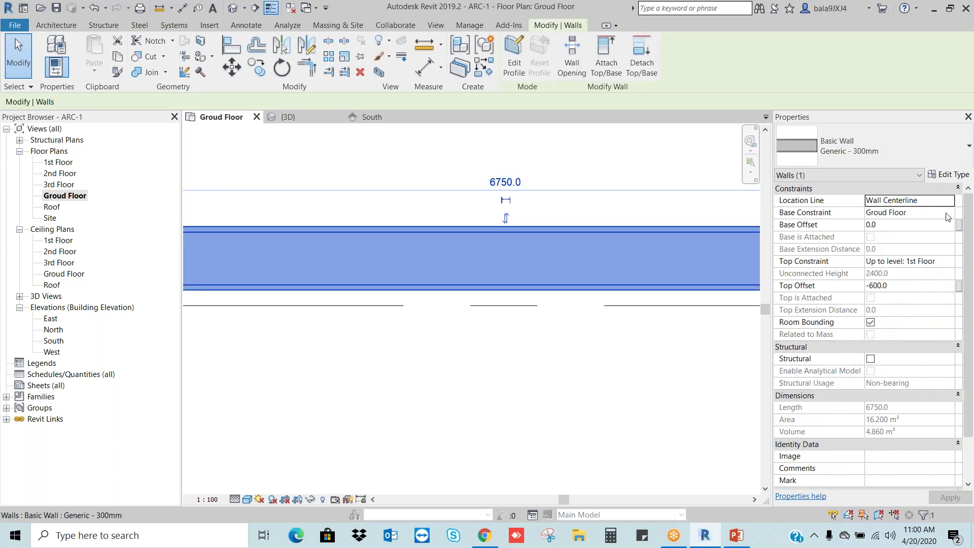
left_click(946, 178)
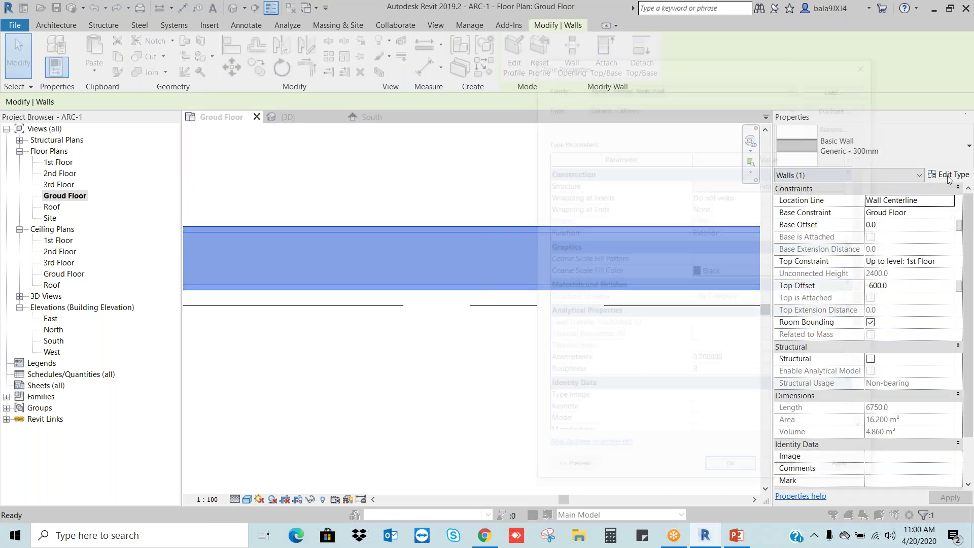
left_click(756, 183)
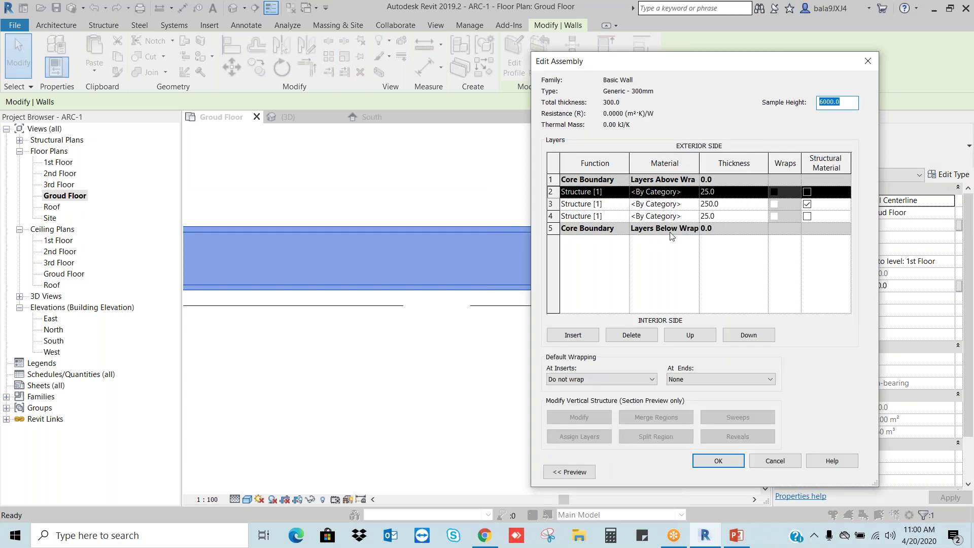
left_click(694, 205)
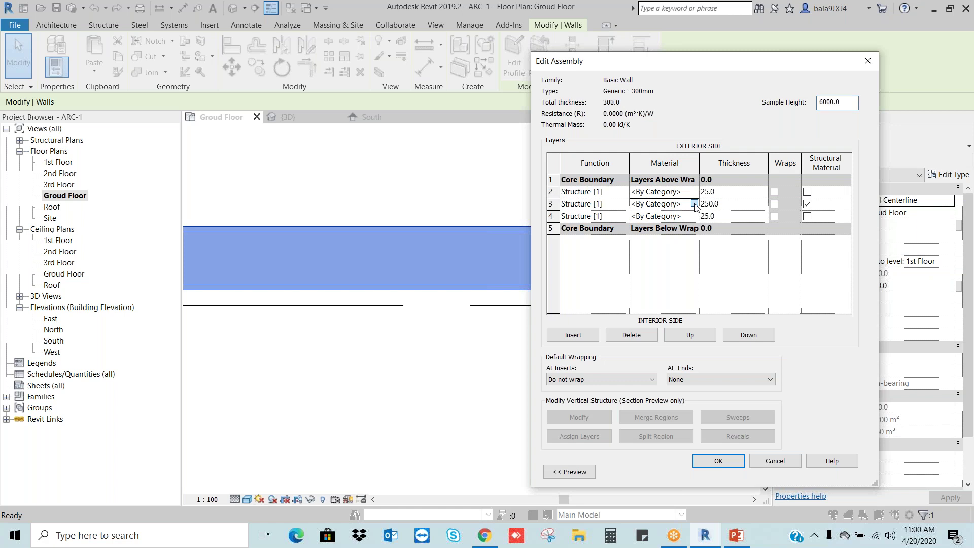
left_click(695, 205)
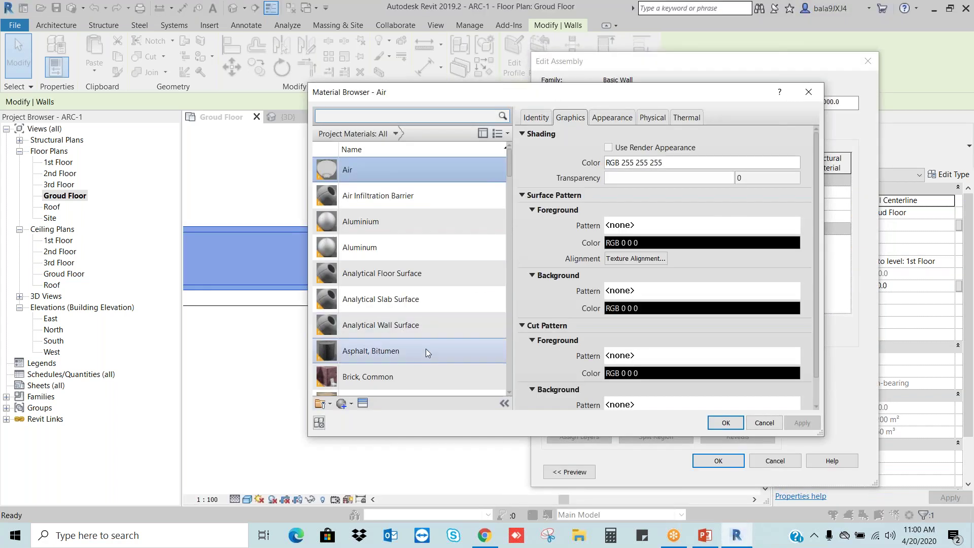
left_click(391, 376)
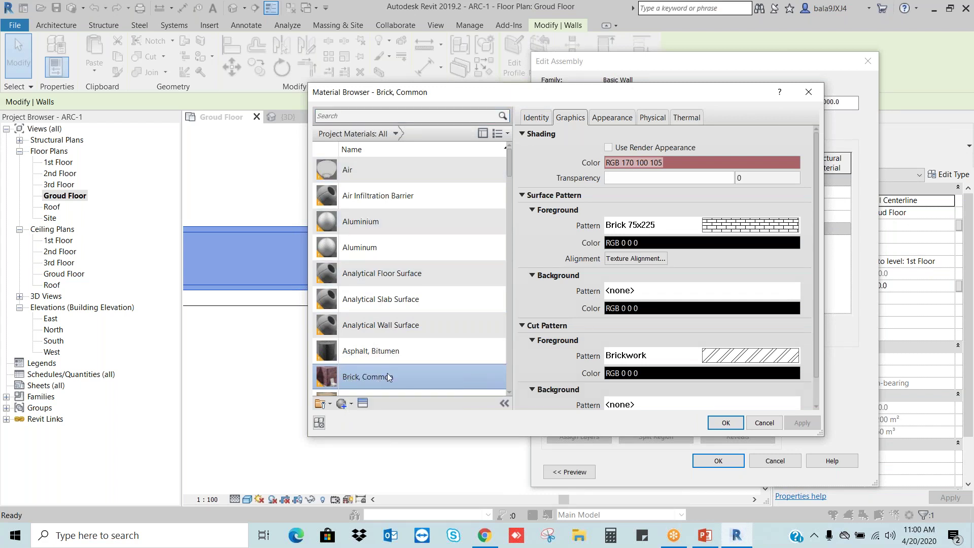
left_click(726, 423)
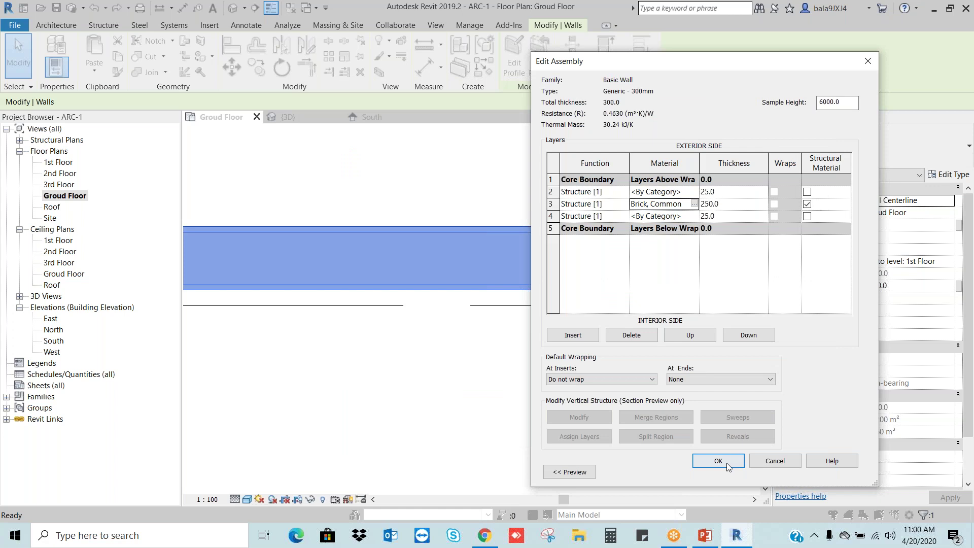
left_click(725, 463)
left_click(729, 469)
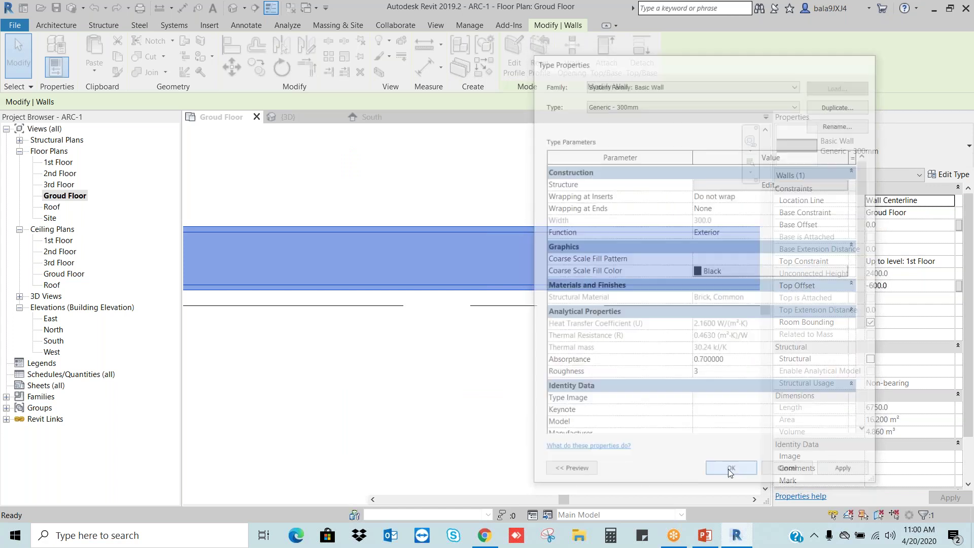
left_click(491, 311)
- Set the cut foreground pattern of the 250 layer's Brick, Common material to Crosshatch and apply it to the Generic - 300mm wall type
scroll(491, 311, "down", 4)
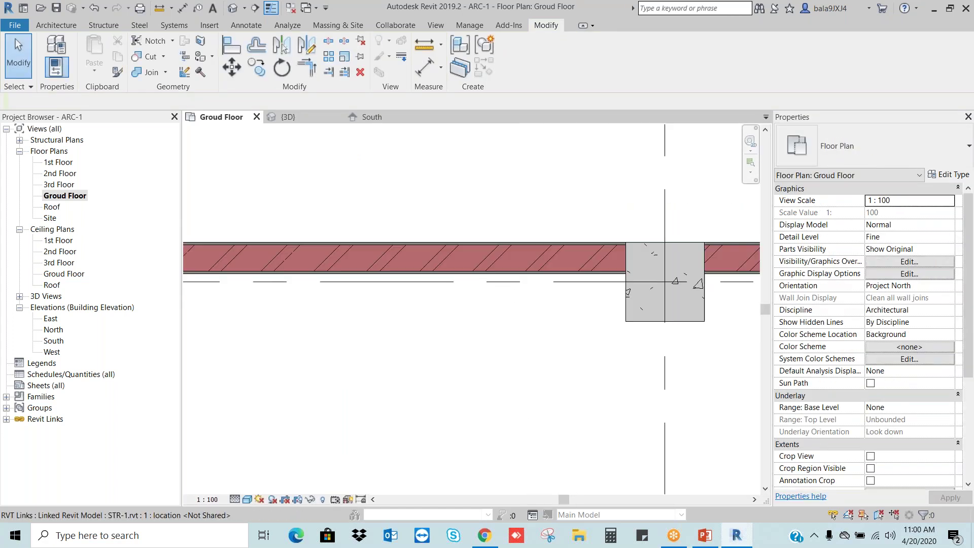
scroll(517, 300, "up", 3)
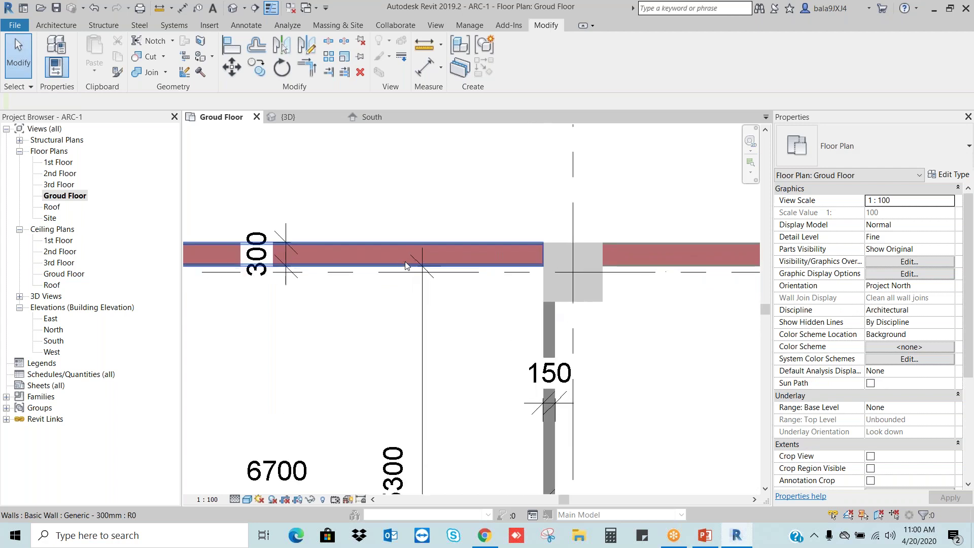
middle_click_drag(703, 312, 486, 305)
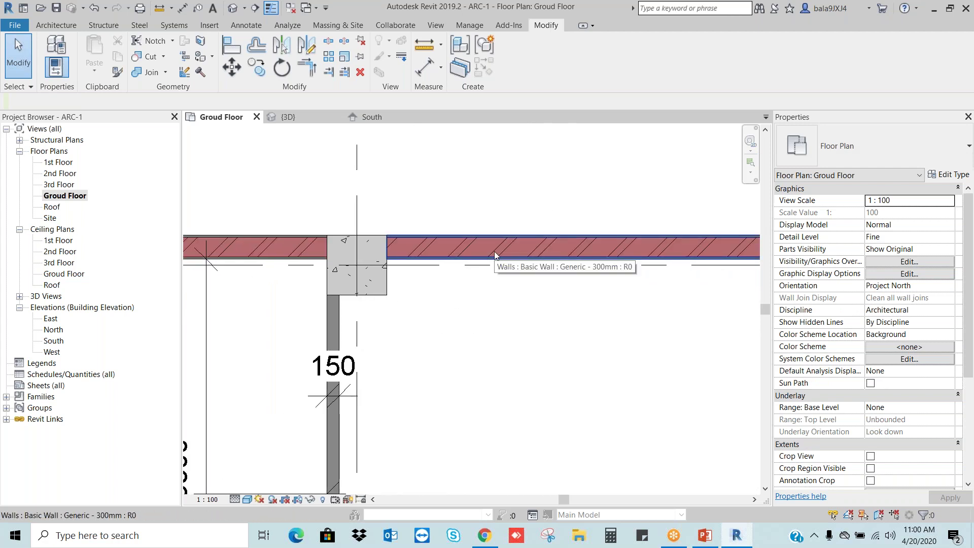
left_click(517, 248)
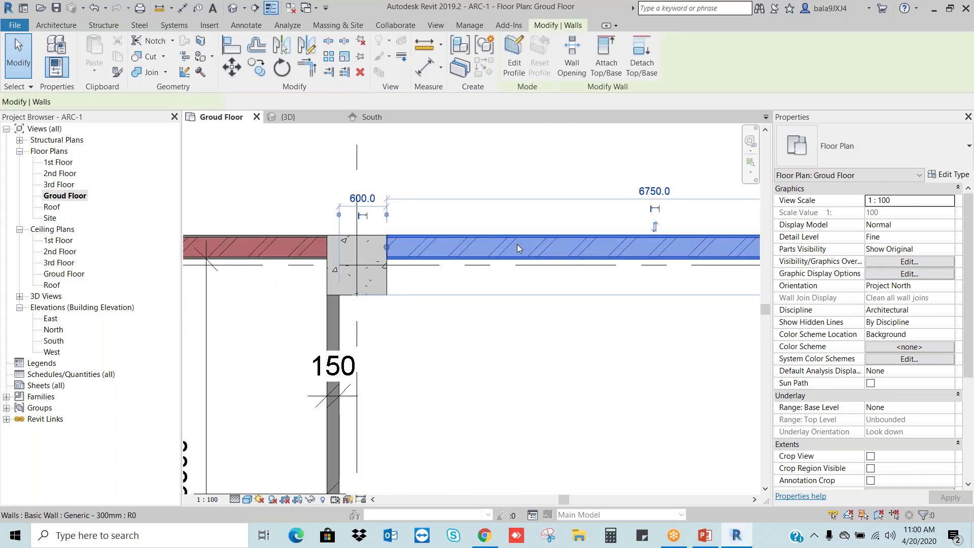
left_click(950, 175)
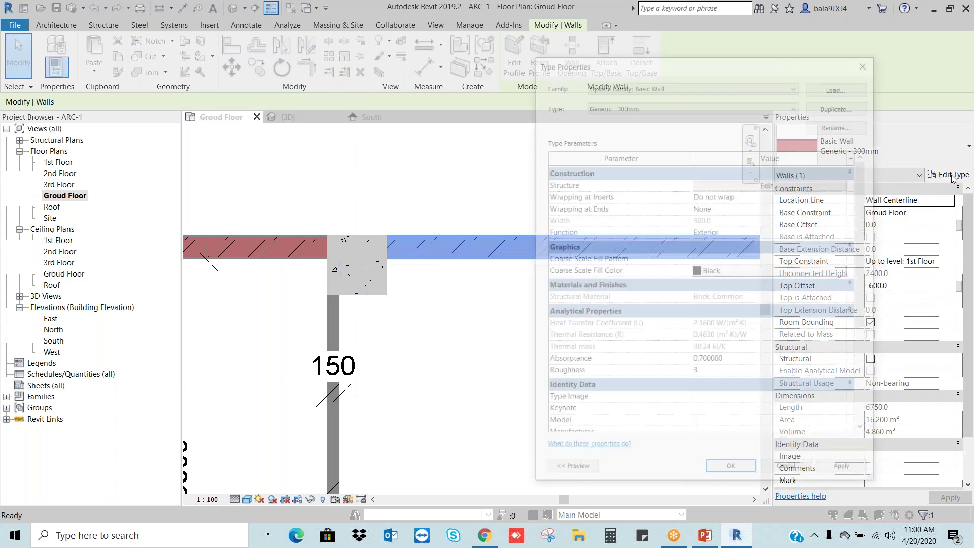
left_click(754, 184)
left_click(771, 184)
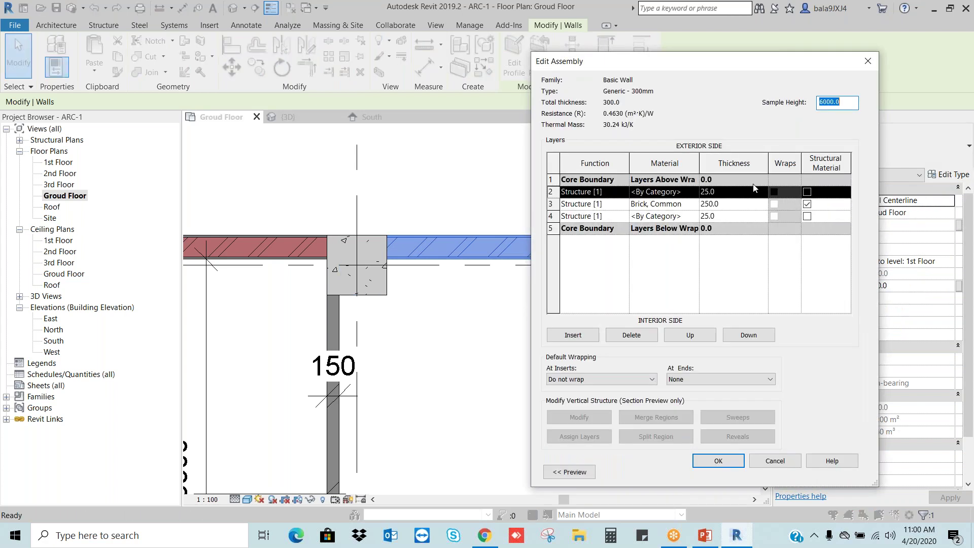
left_click(696, 205)
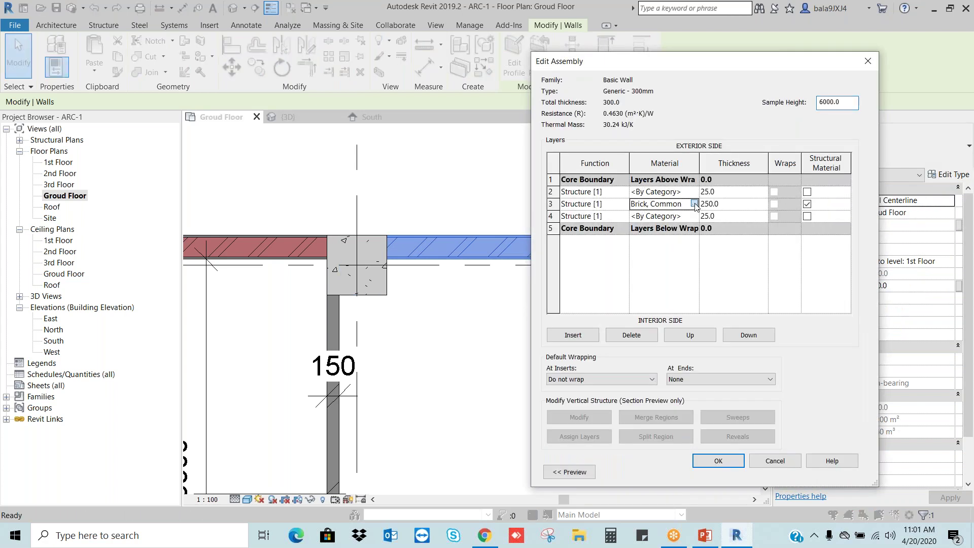
left_click(694, 203)
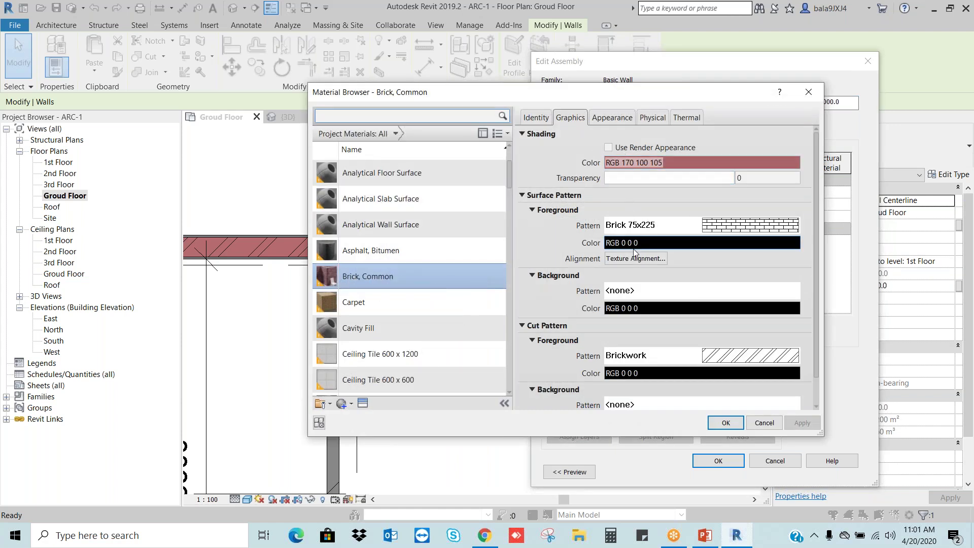
left_click_drag(821, 434, 840, 488)
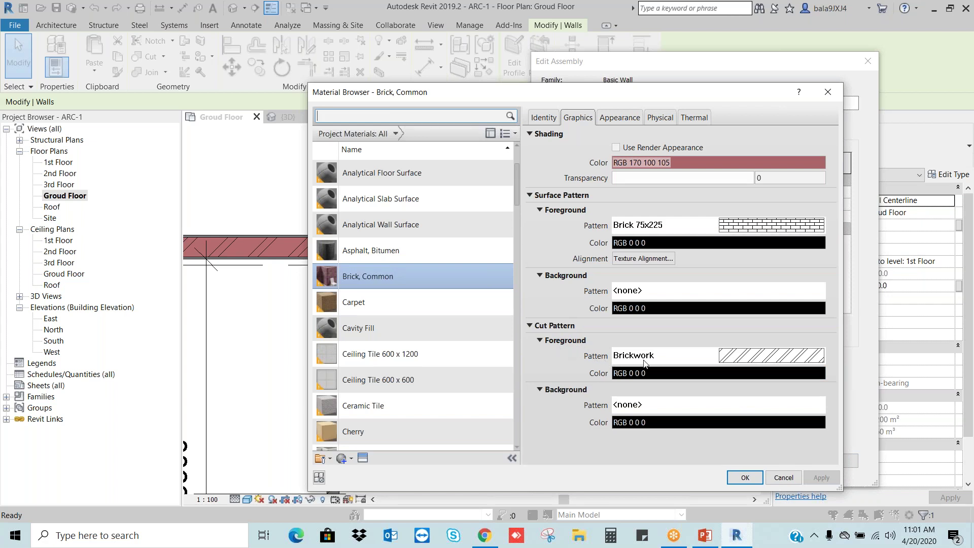
left_click(754, 362)
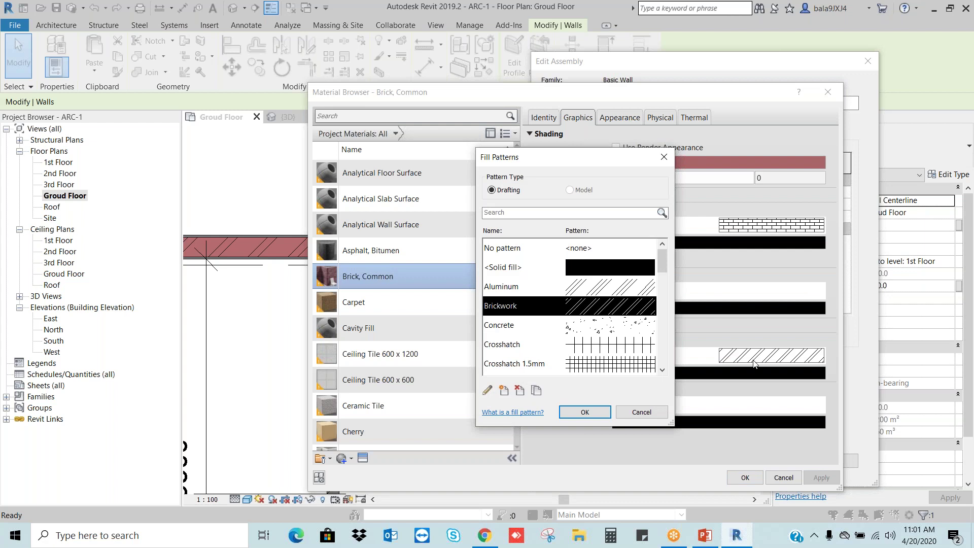
left_click(601, 347)
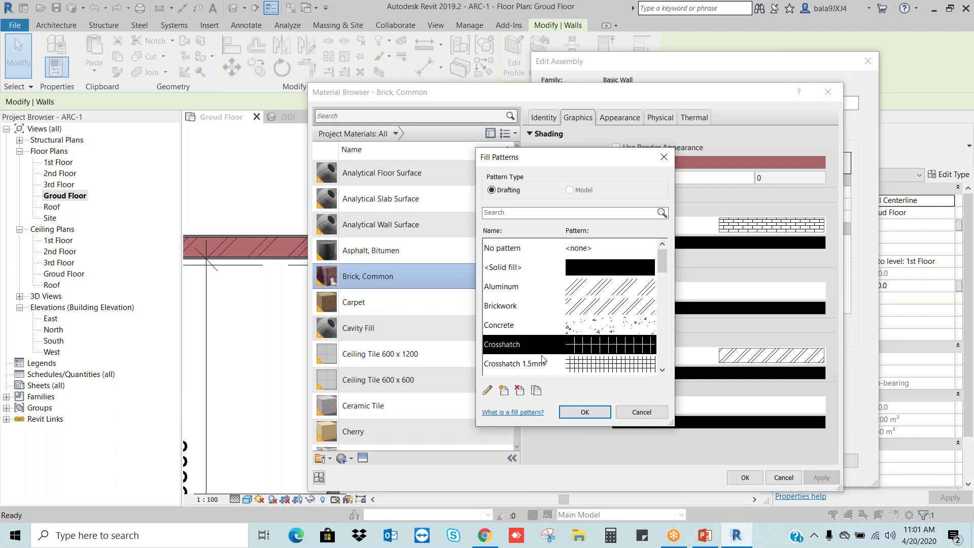
left_click(586, 411)
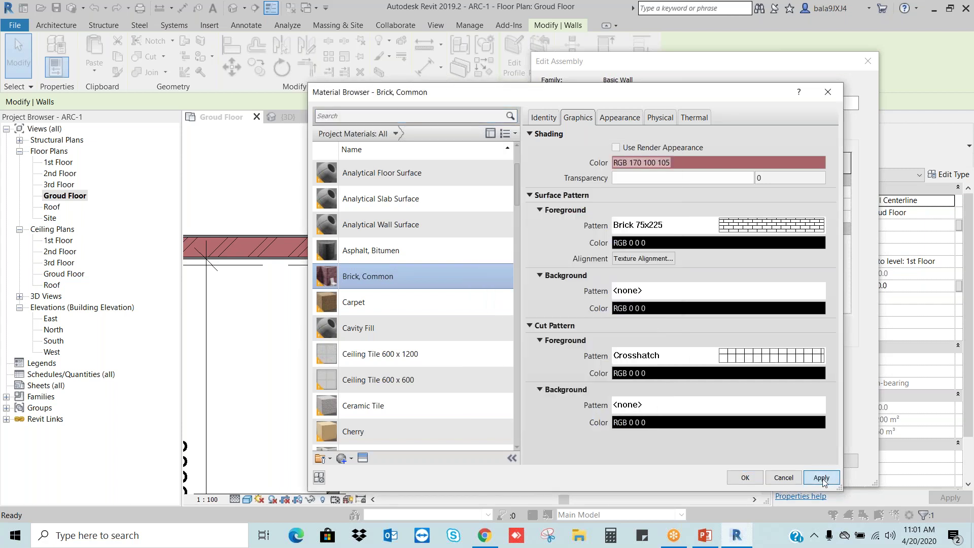
left_click(744, 477)
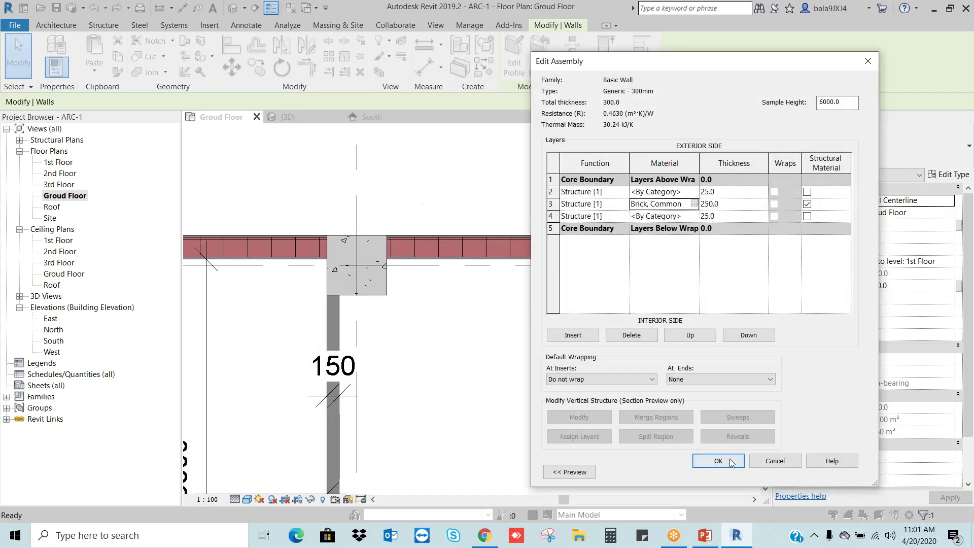
left_click(714, 461)
left_click(733, 472)
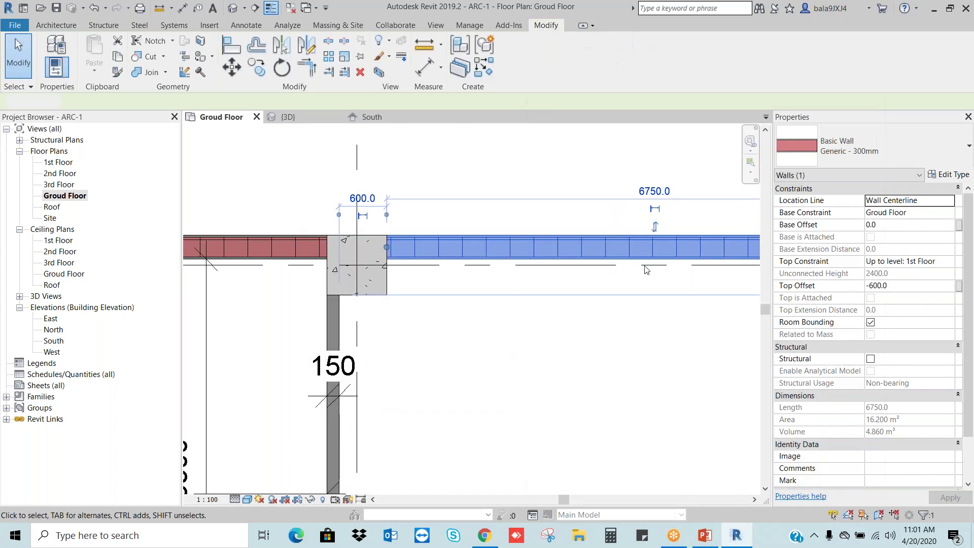
left_click(638, 370)
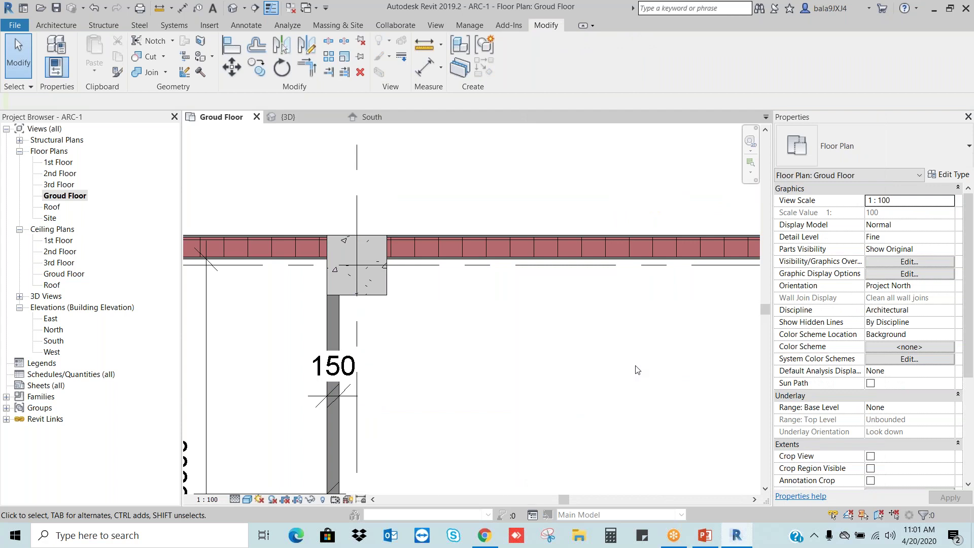
- Restore the Brickwork cut foreground pattern on the Generic - 300mm wall's Brick, Common material and confirm the wall type changes
scroll(580, 330, "down", 2)
scroll(583, 277, "up", 2)
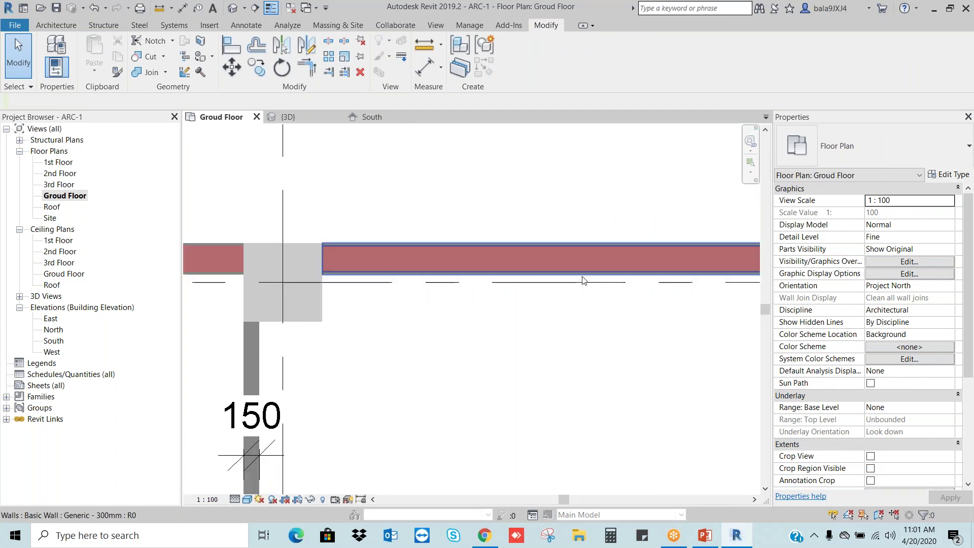
left_click(602, 249)
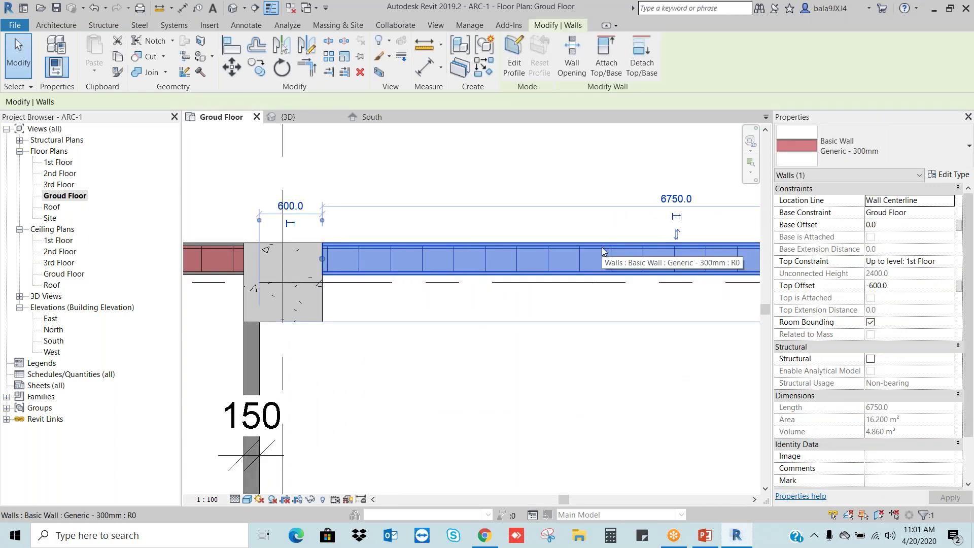
left_click(948, 174)
left_click(781, 185)
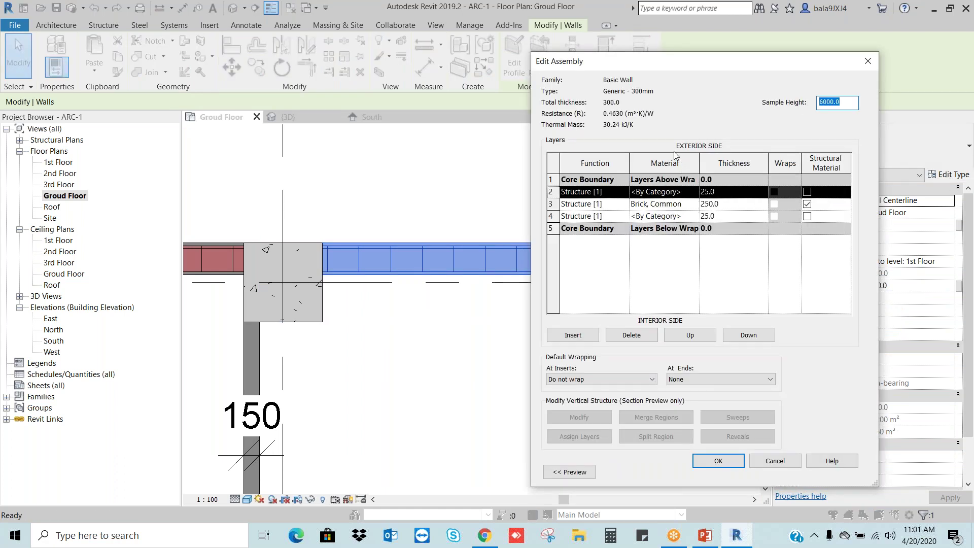
left_click(696, 207)
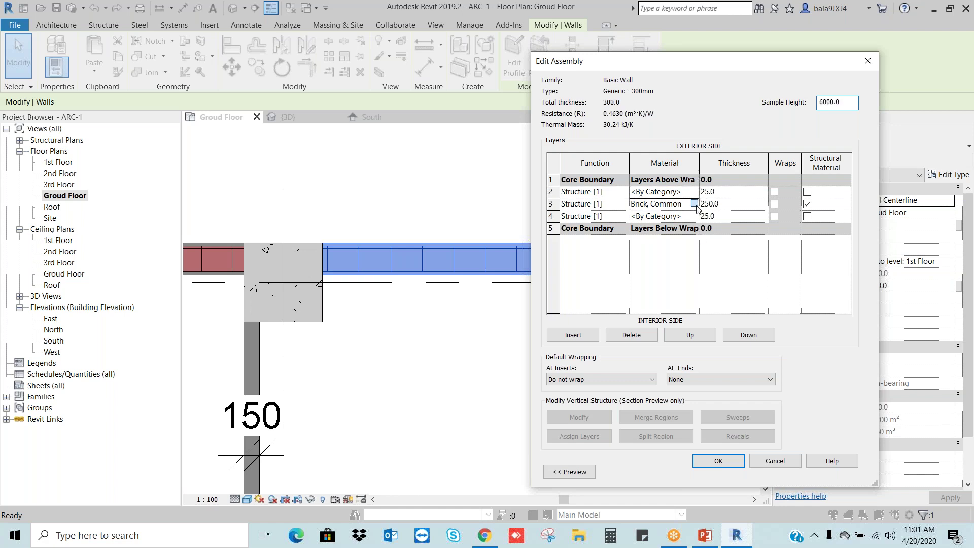
left_click(694, 203)
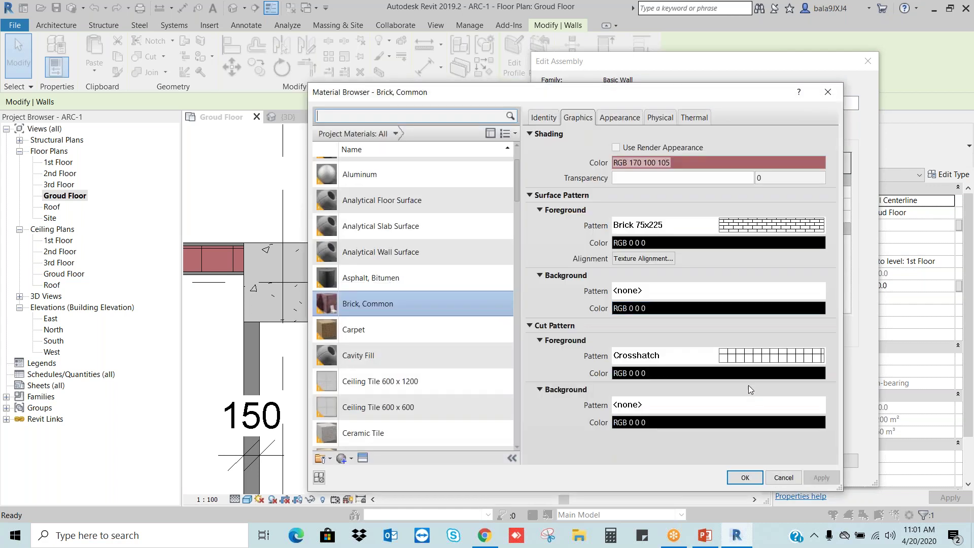
left_click(751, 356)
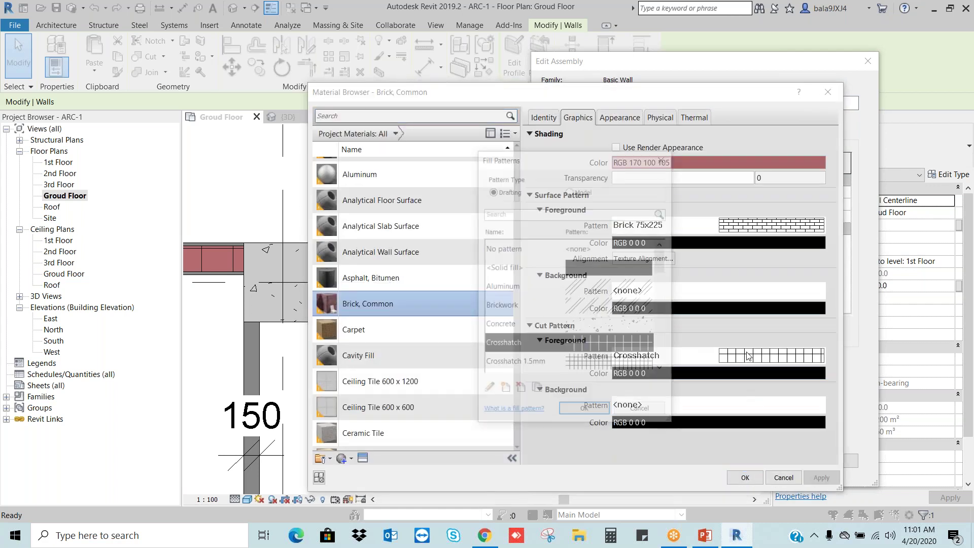
left_click_drag(583, 163, 420, 164)
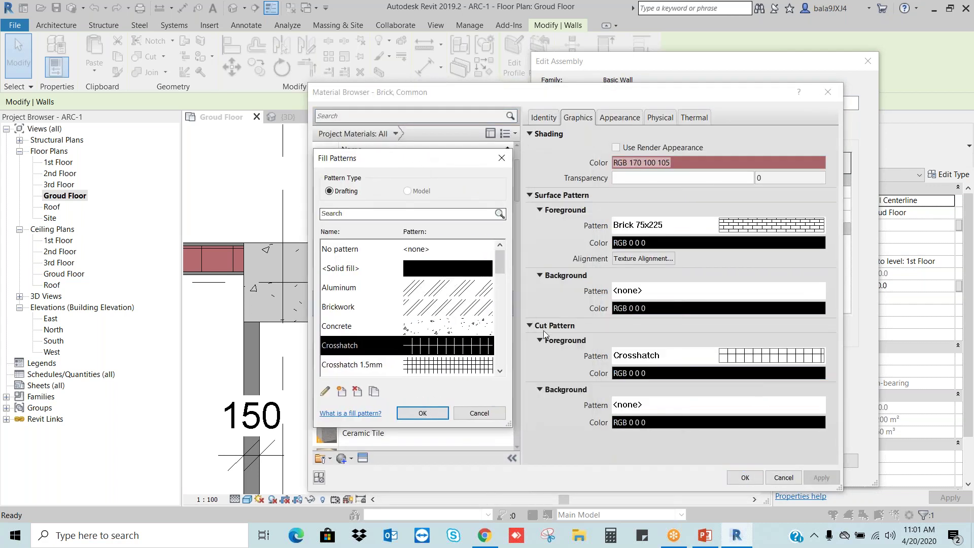
left_click(461, 308)
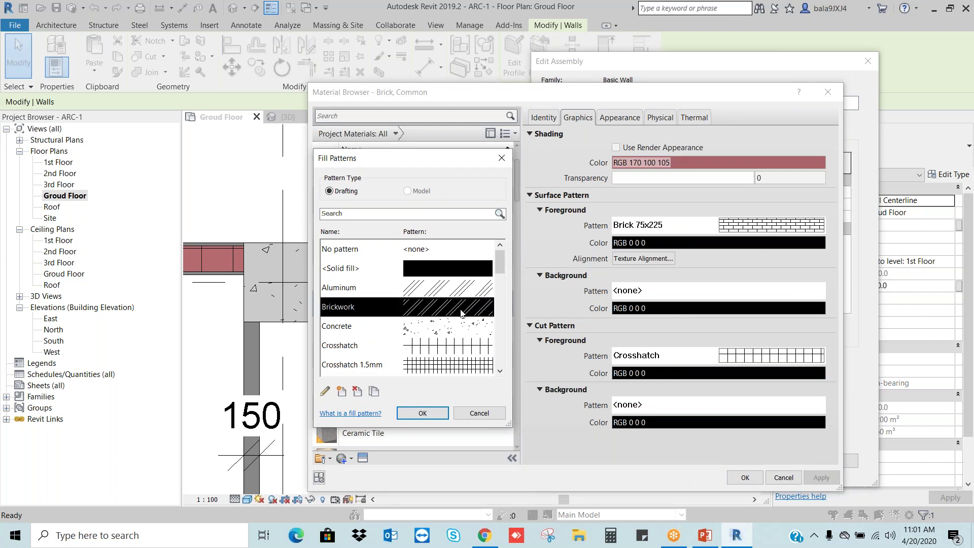
left_click(423, 413)
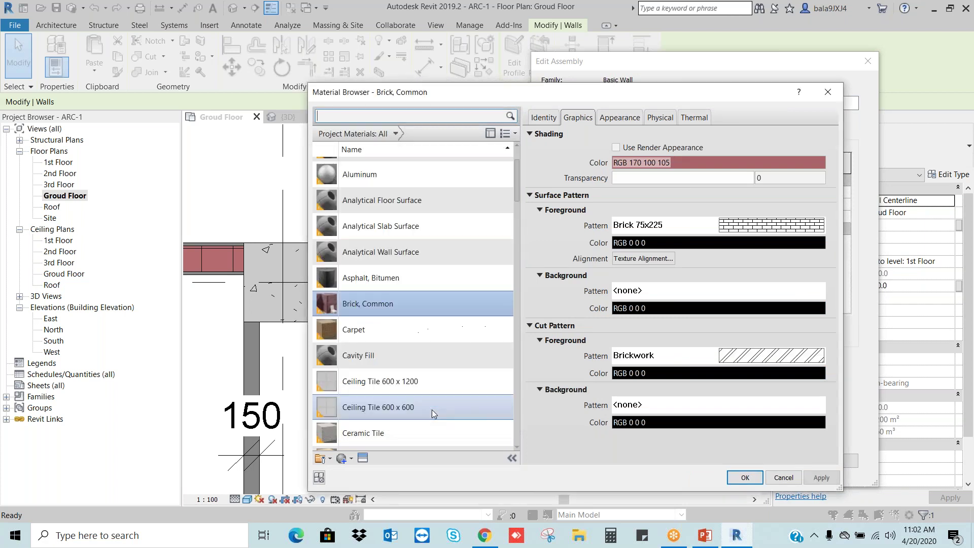
left_click(744, 478)
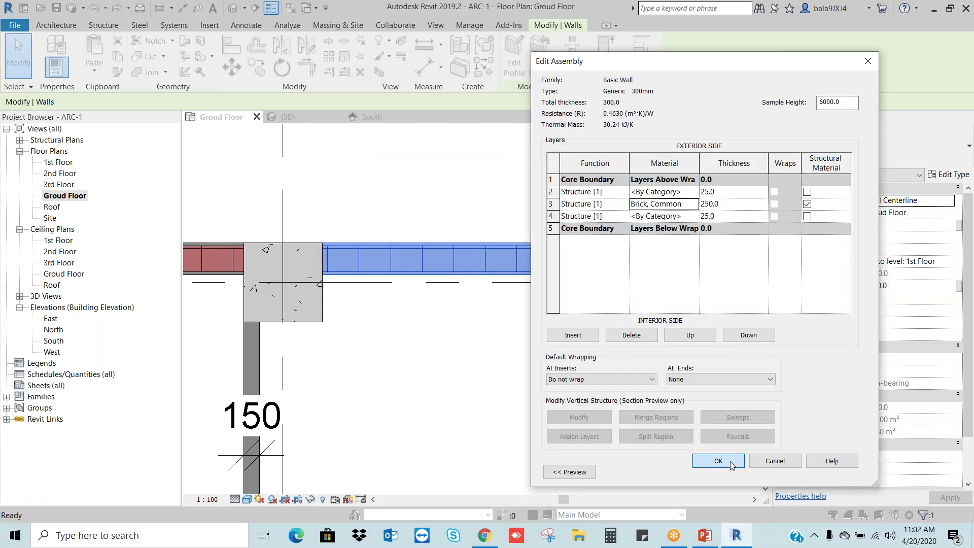
left_click(718, 462)
left_click(732, 472)
left_click(663, 373)
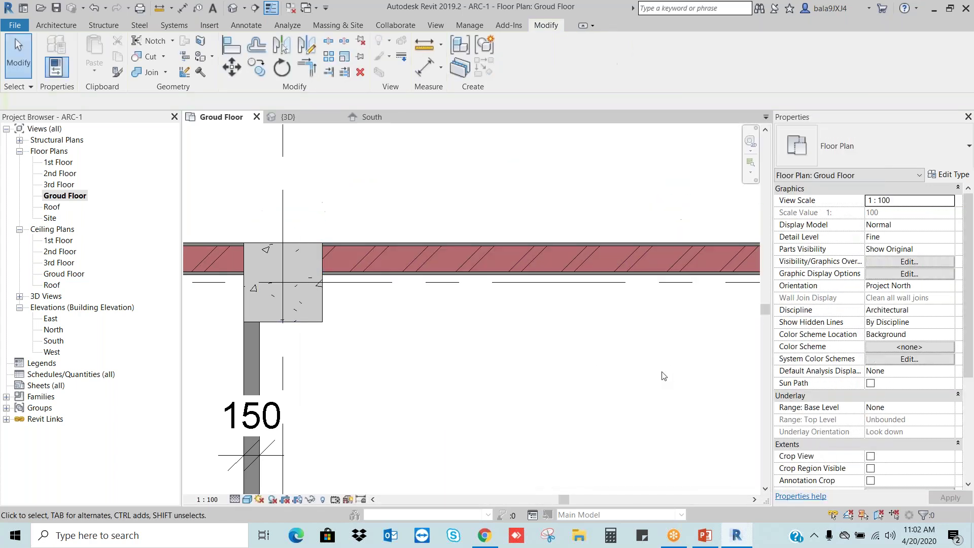
- Examine the brick hatching and layers of the 300 mm walls across the ground floor plan and up close
scroll(669, 369, "down", 3)
middle_click_drag(653, 209, 667, 159)
scroll(668, 168, "down", 2)
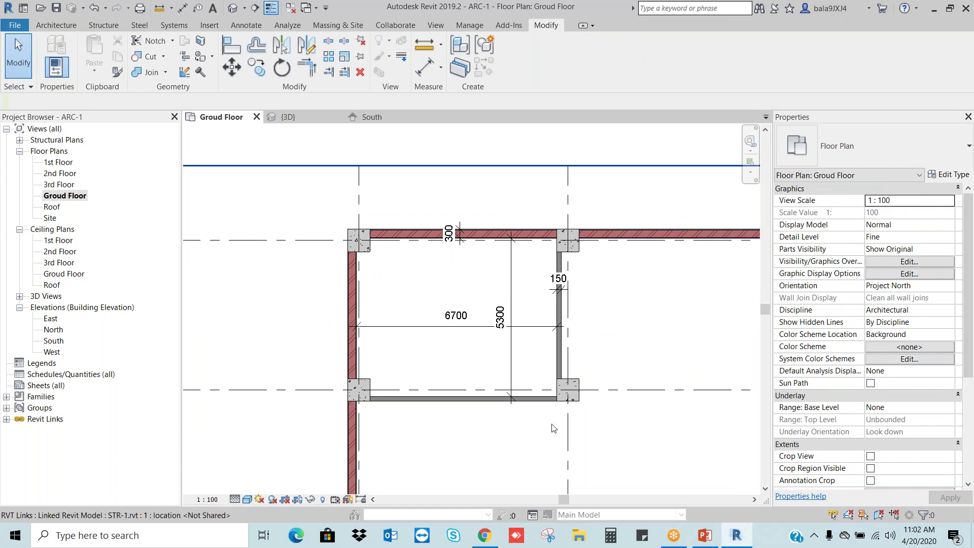
scroll(544, 424, "up", 4)
scroll(533, 369, "down", 3)
key("z")
key("a")
scroll(609, 294, "up", 8)
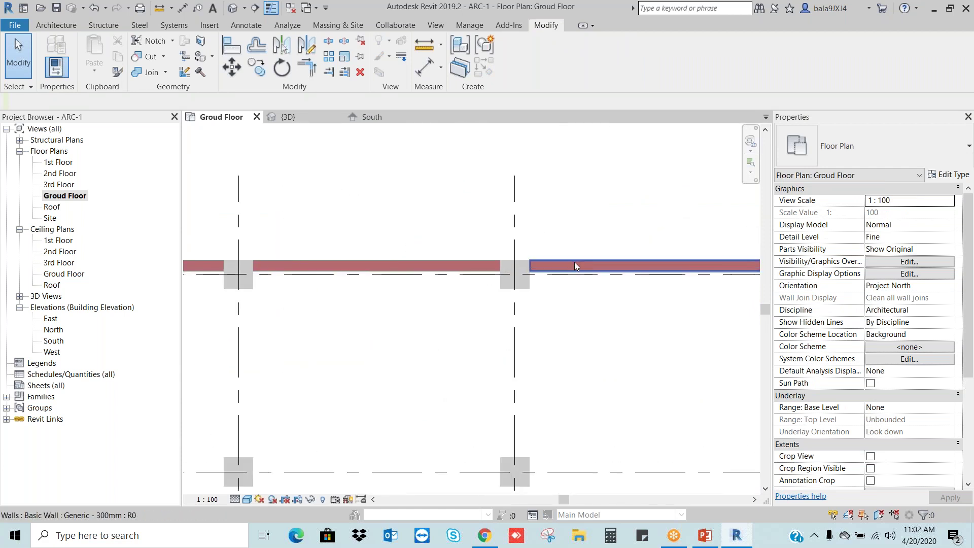
middle_click_drag(593, 311, 535, 373)
scroll(536, 276, "up", 2)
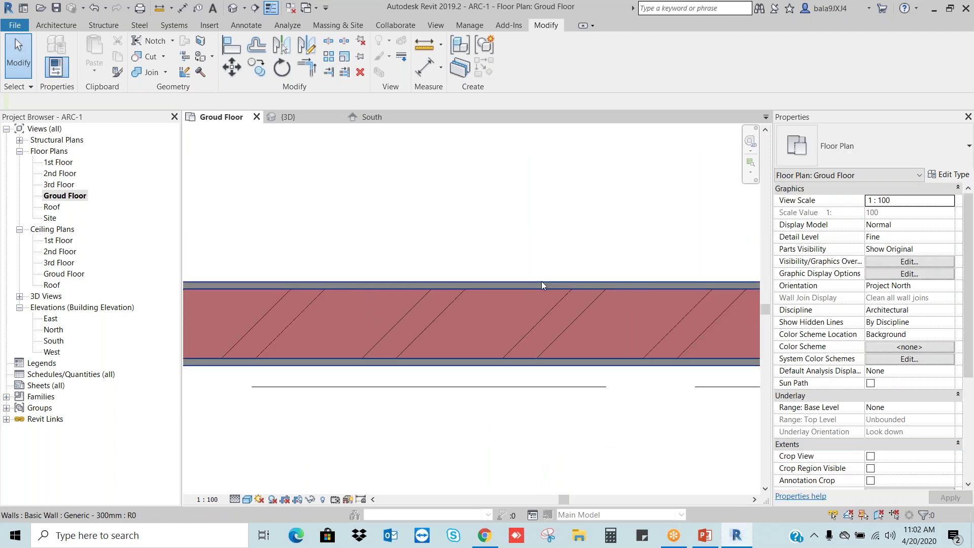
- Assign the material Clad - White to the exterior 25 layer of the Generic - 300mm wall type
left_click(541, 282)
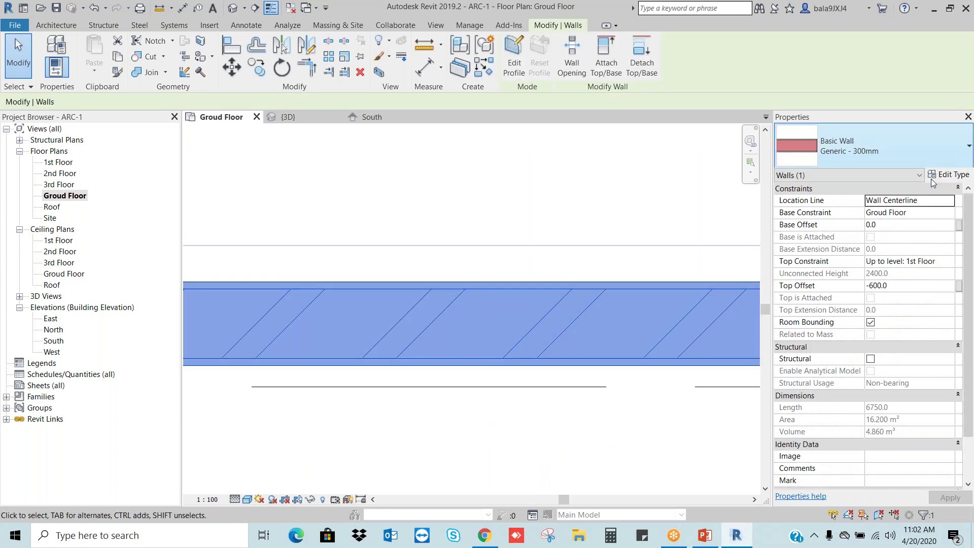
left_click(950, 176)
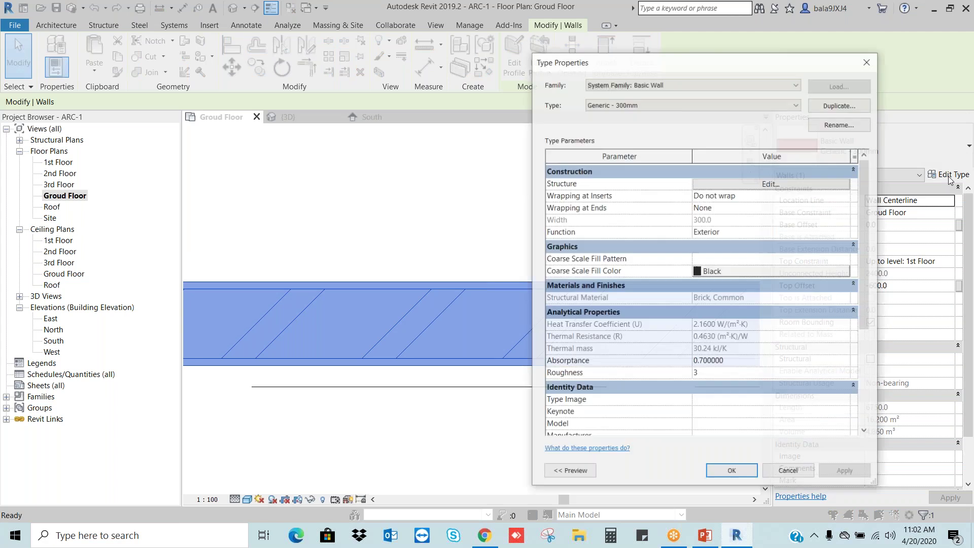
left_click(746, 148)
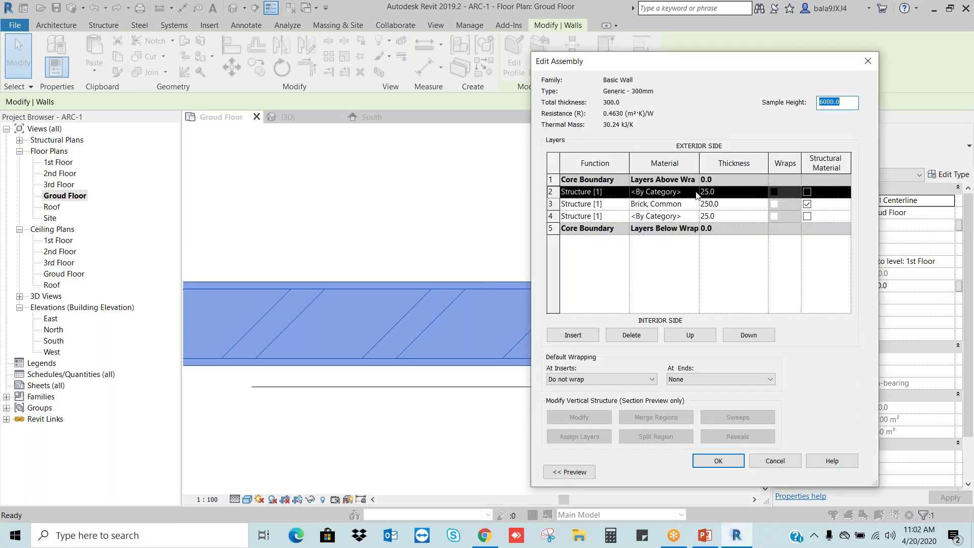
left_click(696, 193)
left_click(695, 192)
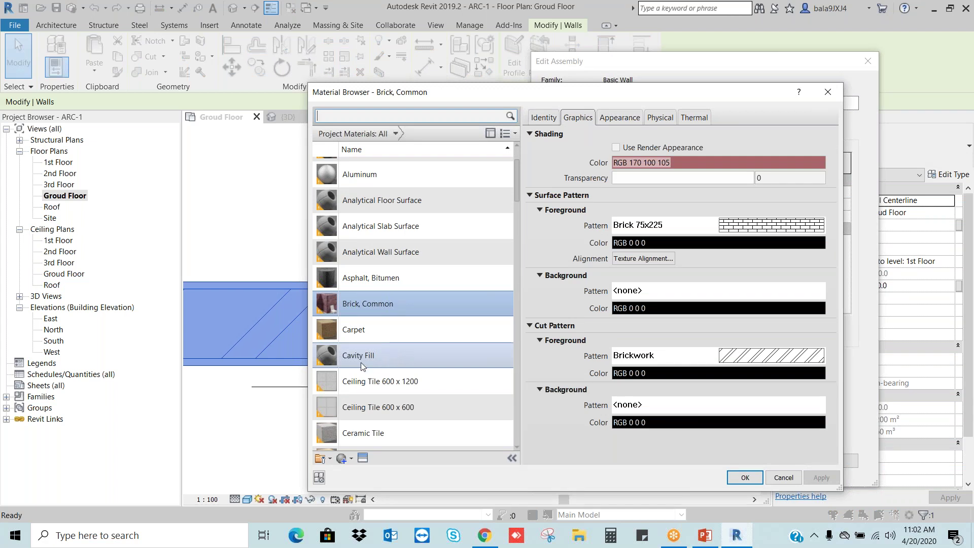
left_click_drag(516, 188, 516, 209)
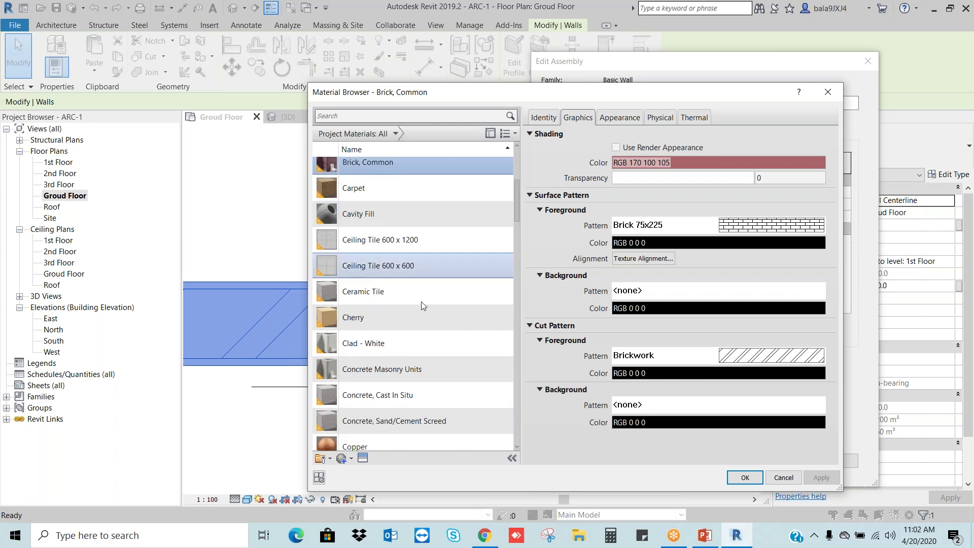
left_click(385, 342)
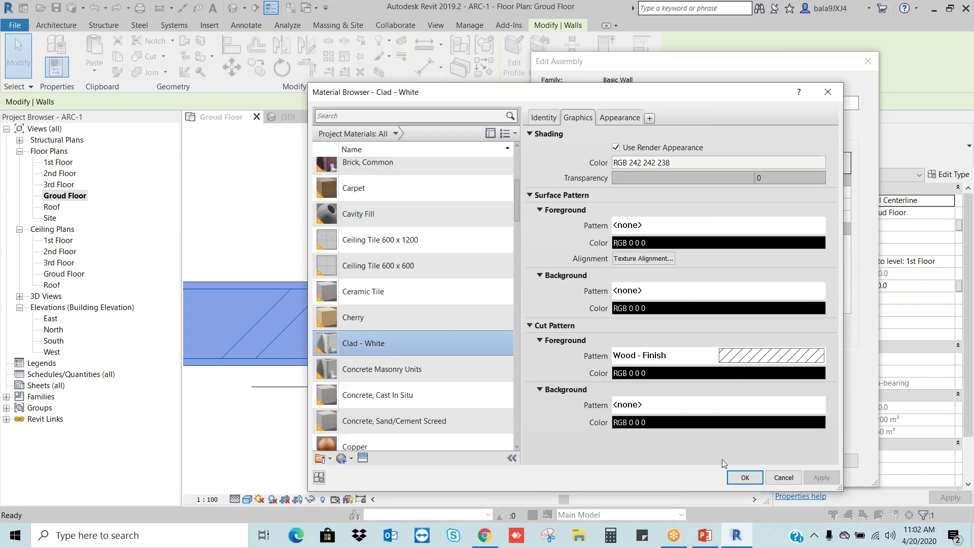
left_click(744, 478)
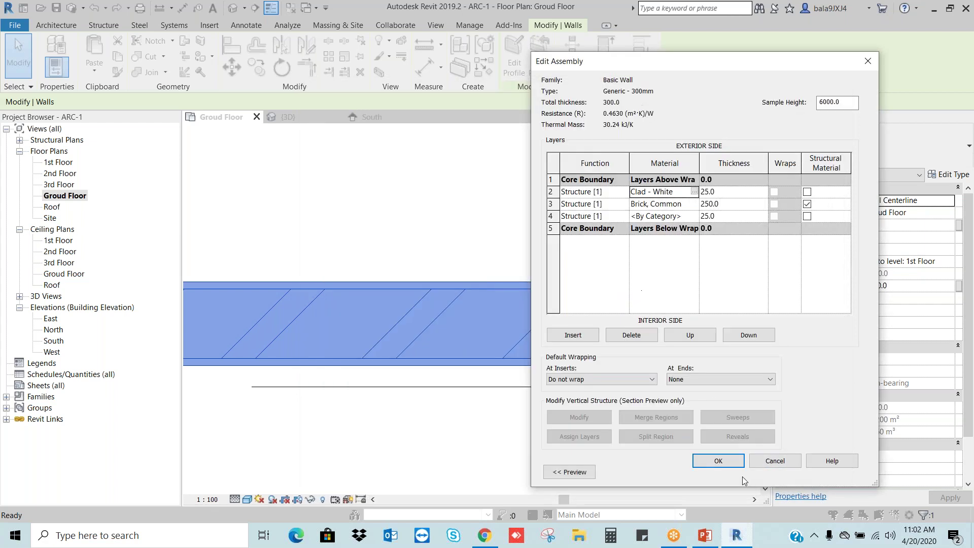
- Assign Clad - White to the interior 25 layer of the Generic - 300mm wall type and confirm the type changes
left_click(695, 218)
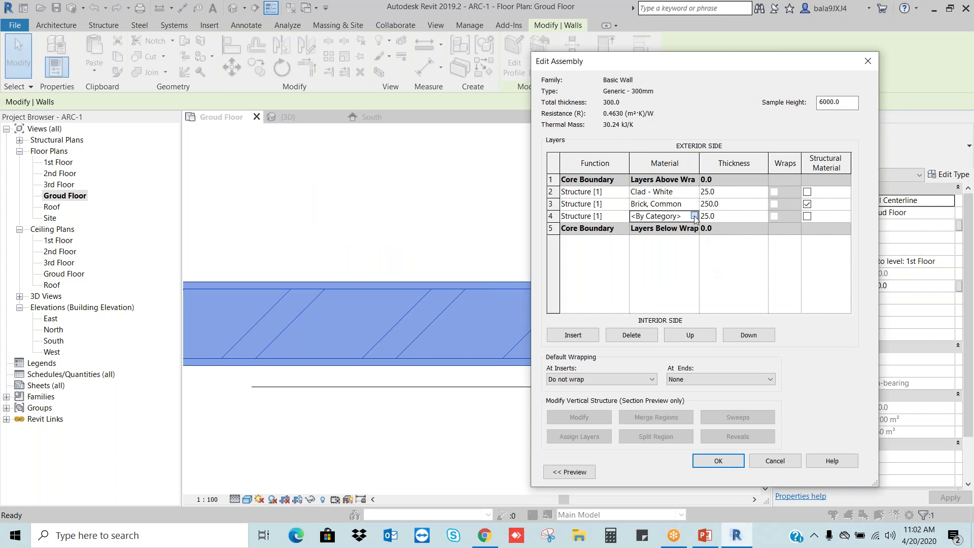
left_click(694, 217)
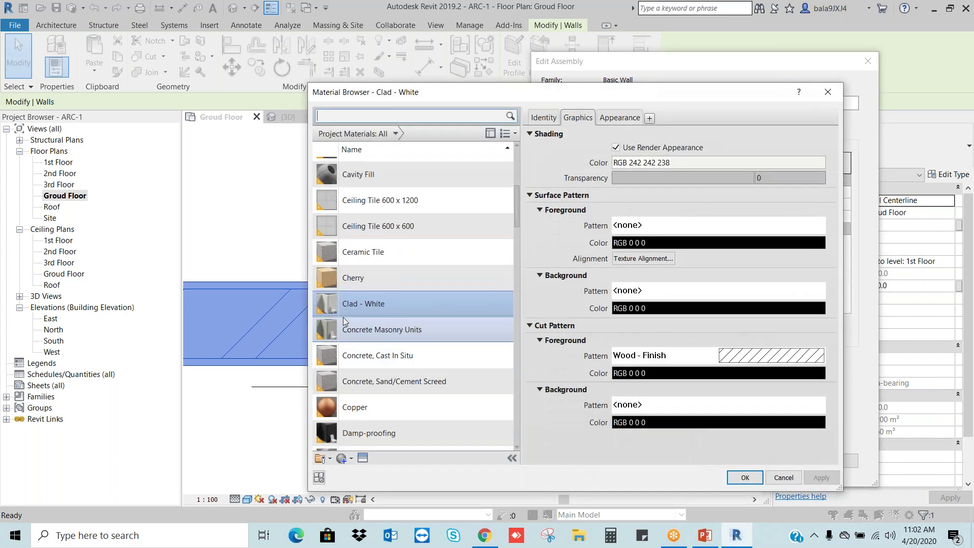
left_click(744, 477)
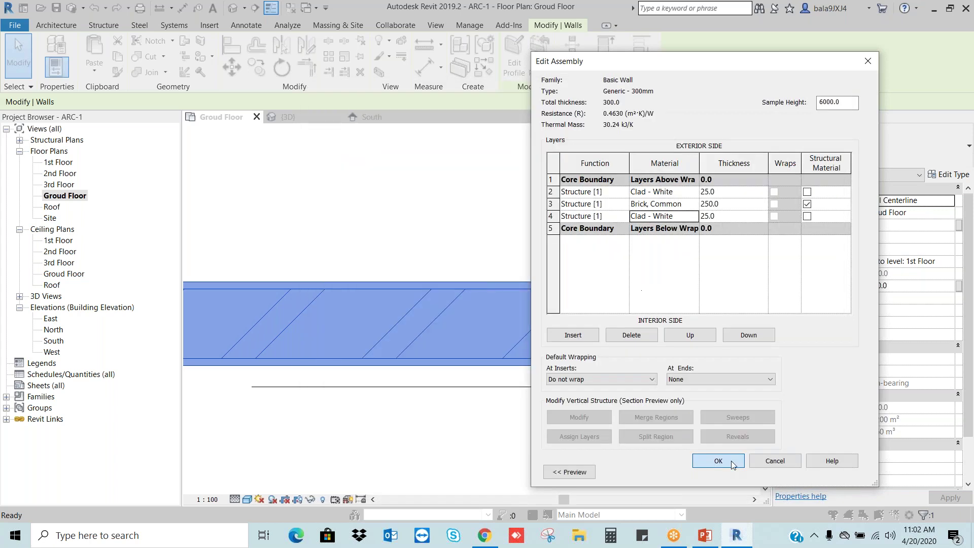
left_click(731, 460)
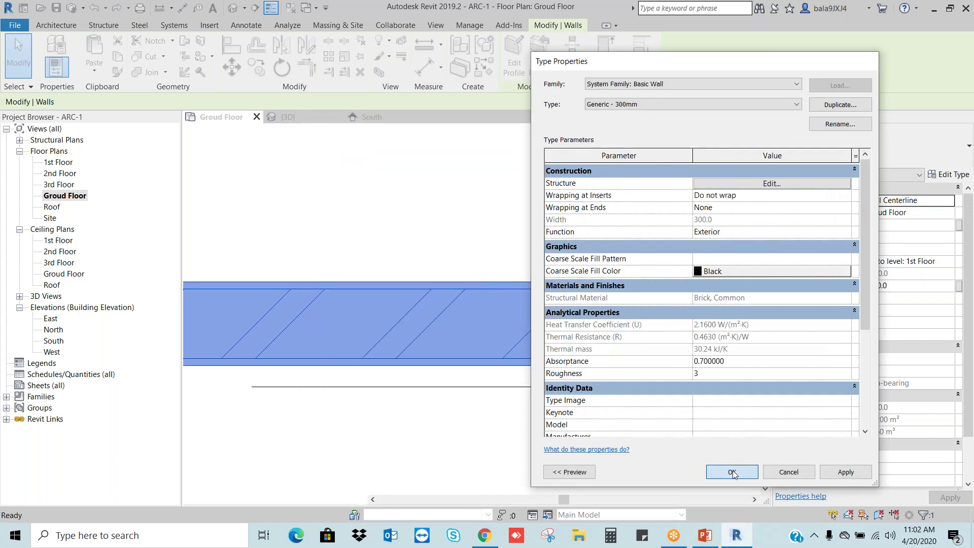
left_click(733, 470)
left_click(562, 424)
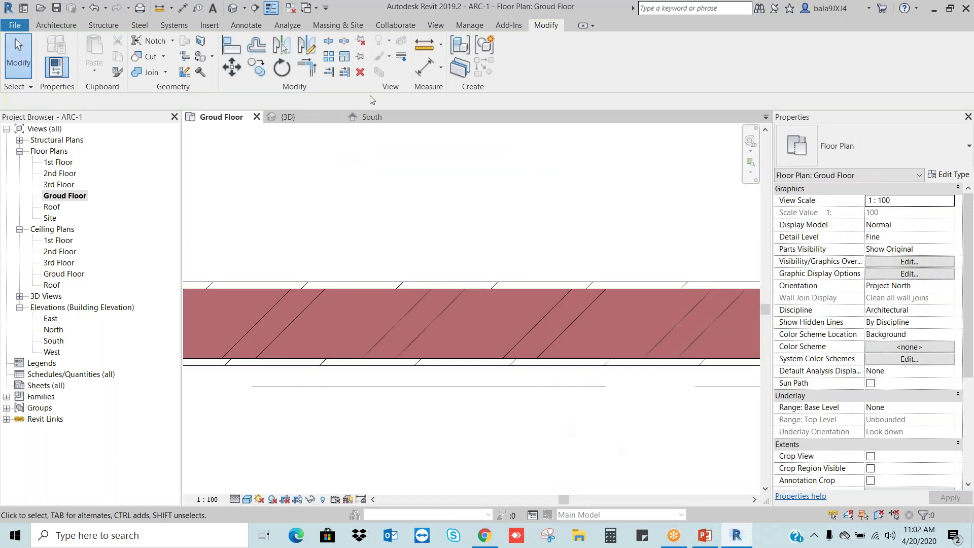
- Open the 3D view and set its detail level to Fine and its visual style to Realistic
left_click(233, 8)
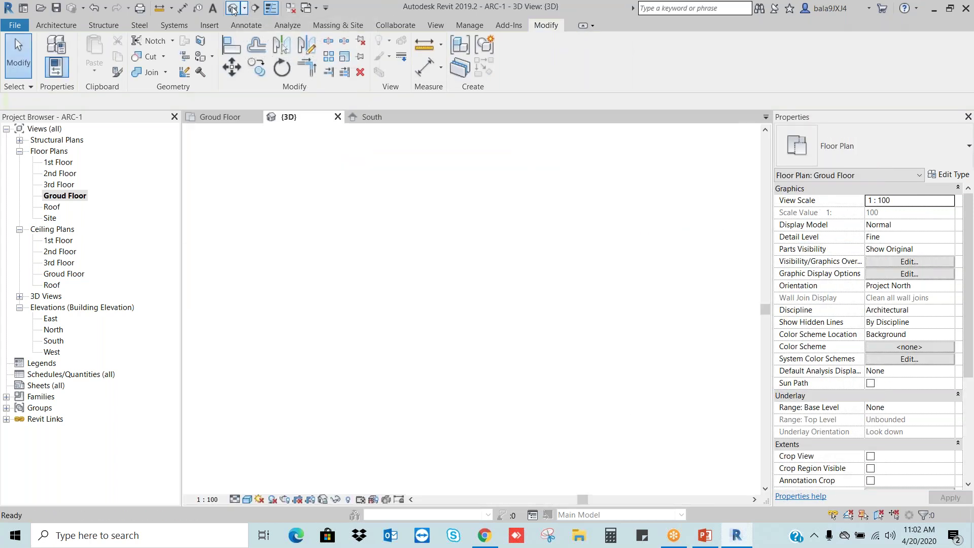
left_click(236, 499)
left_click(251, 485)
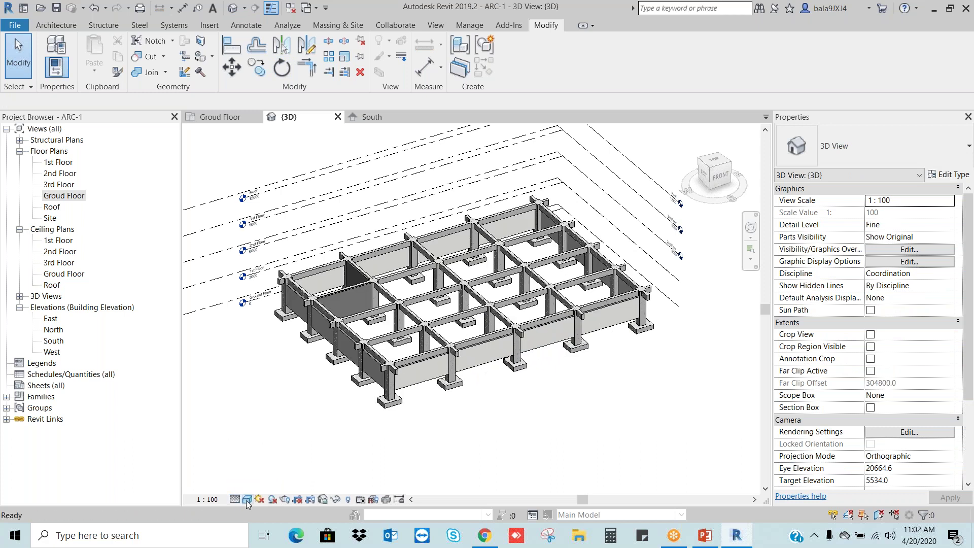
left_click(247, 499)
- Examine the finishes of the 300 mm walls in the 3D model up close and from several sides
scroll(548, 335, "up", 10)
scroll(583, 337, "down", 8)
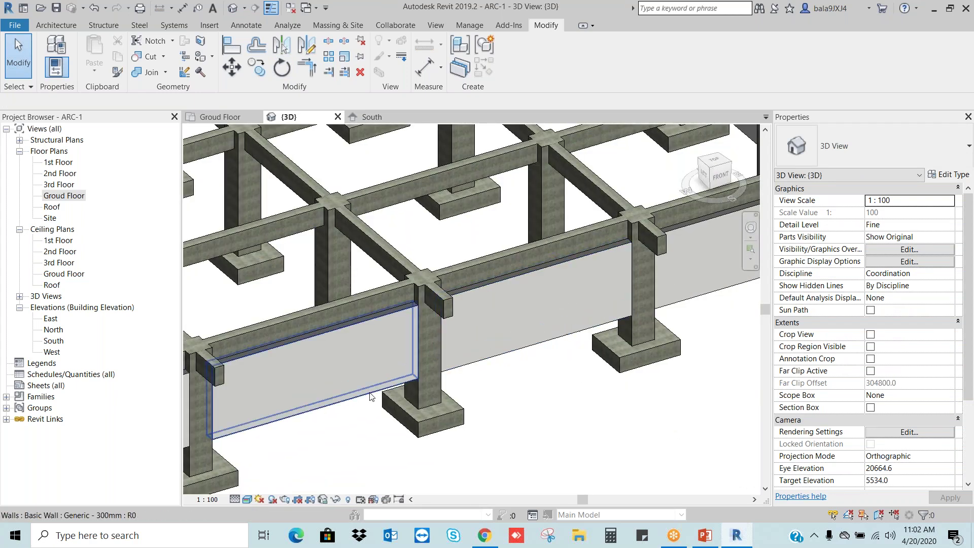
scroll(588, 368, "down", 5)
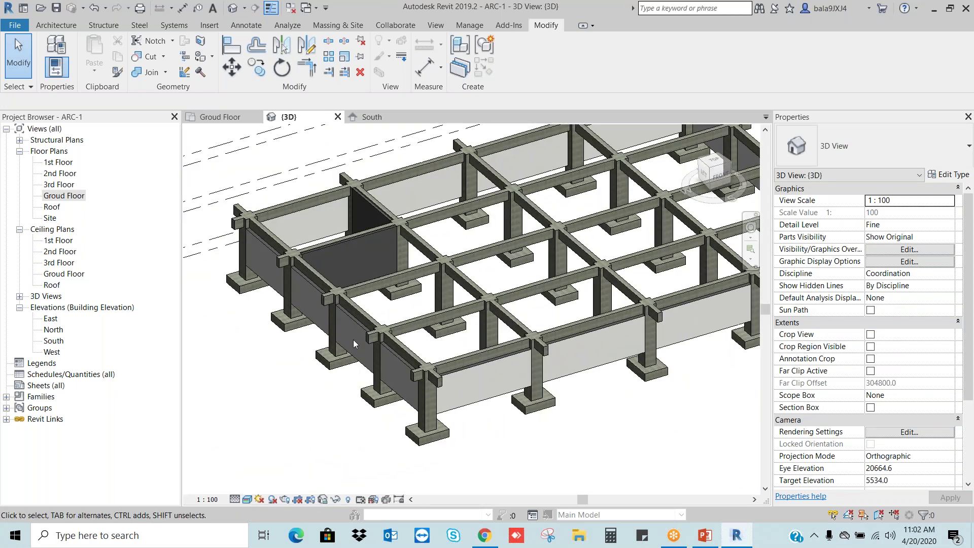
scroll(353, 343, "up", 8)
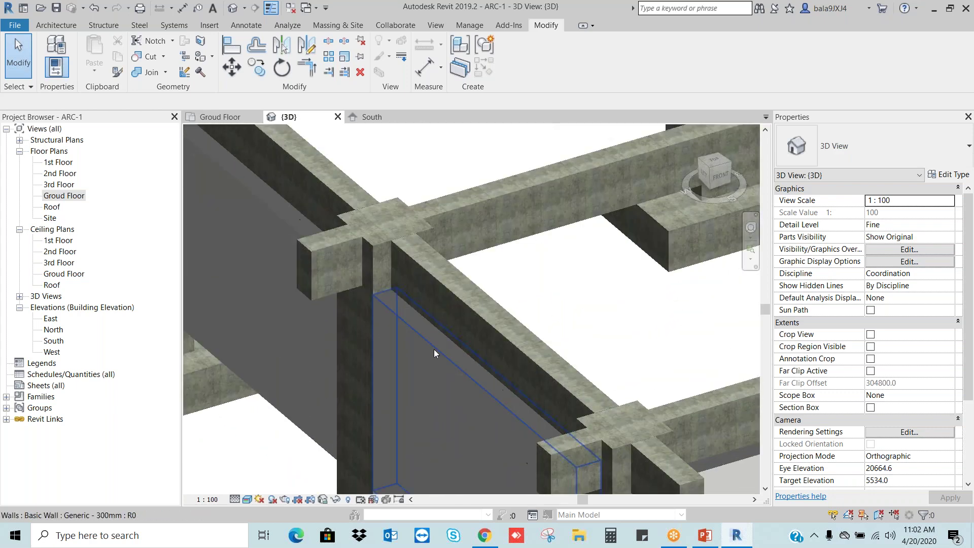
scroll(435, 354, "down", 4)
scroll(619, 401, "down", 3)
middle_click_drag(578, 310, 282, 361)
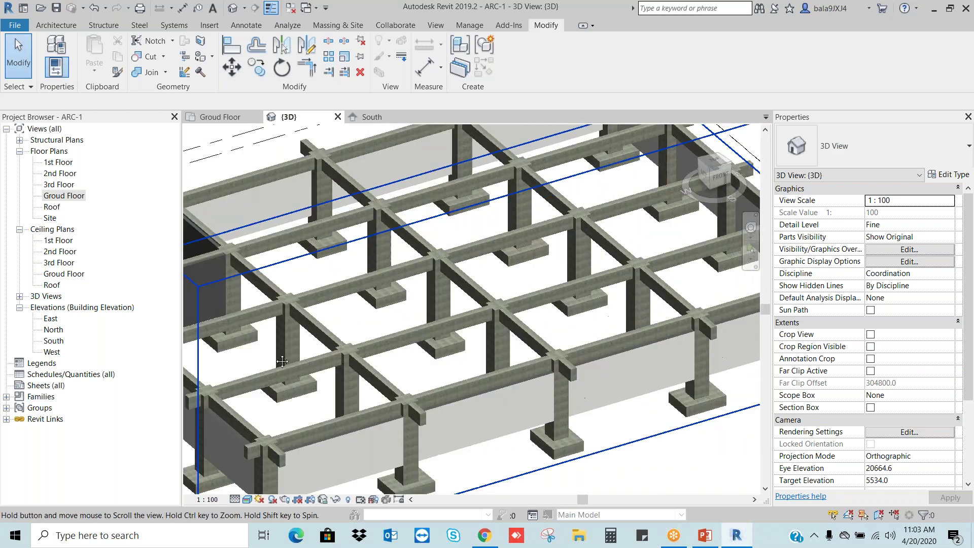
scroll(282, 361, "down", 3)
middle_click_drag(510, 337, 339, 356, "shift")
middle_click_drag(584, 375, 748, 475)
scroll(446, 218, "up", 1)
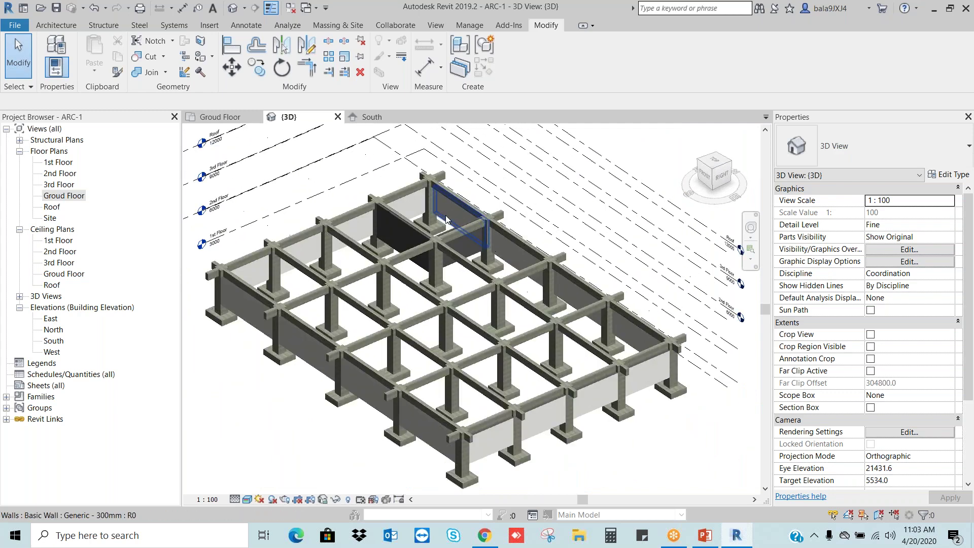
- Assign the material Cherry to the 150 layer of the interior Generic - 150 wall type and confirm the type changes
scroll(446, 219, "up", 4)
left_click(519, 323)
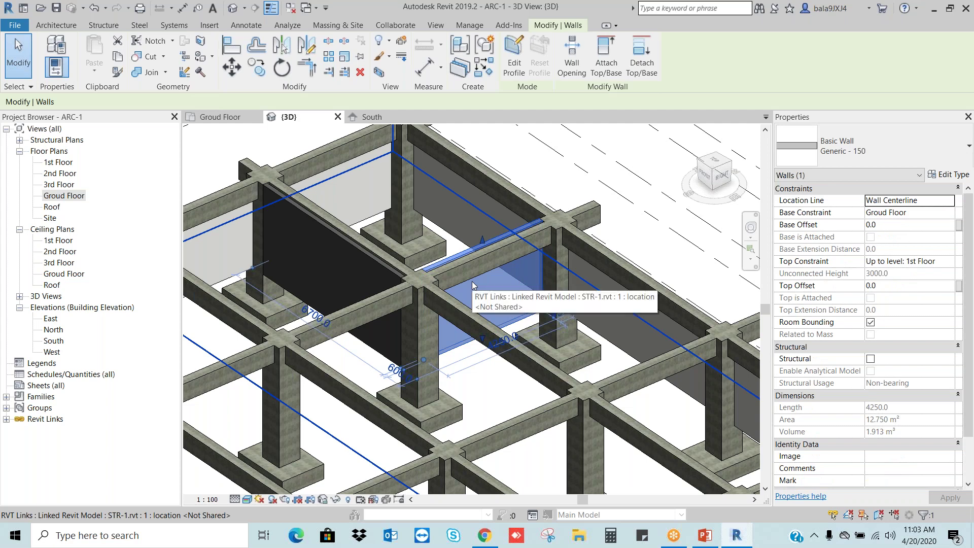
left_click(948, 174)
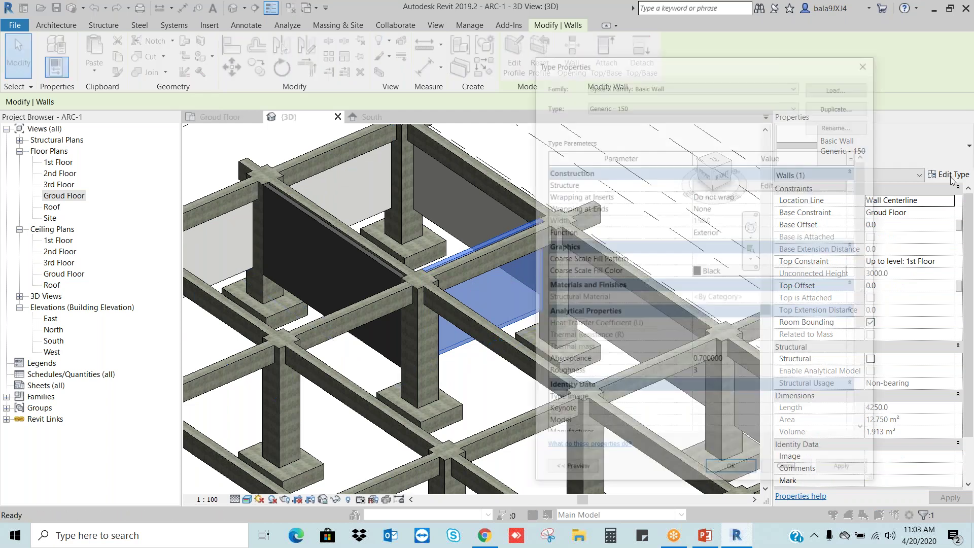
left_click(761, 185)
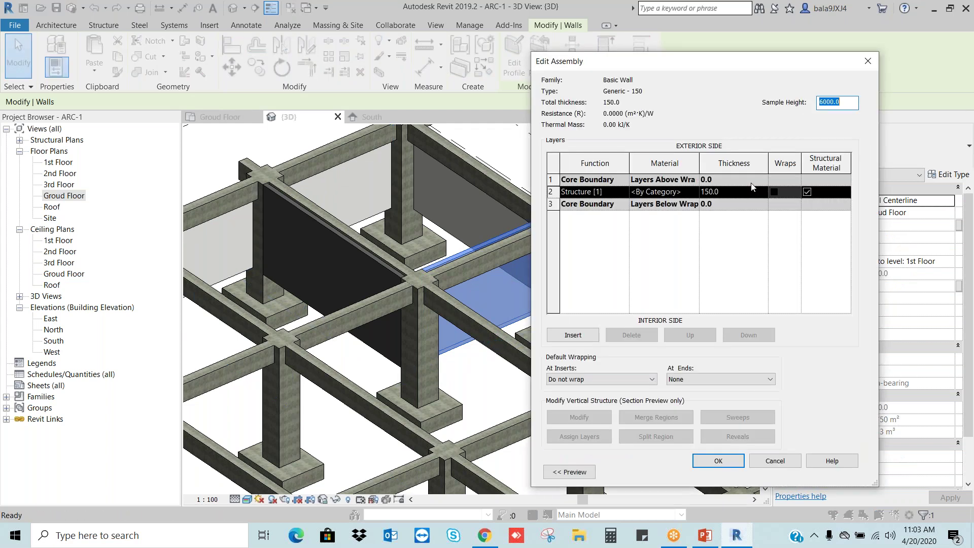
left_click(693, 196)
left_click(694, 191)
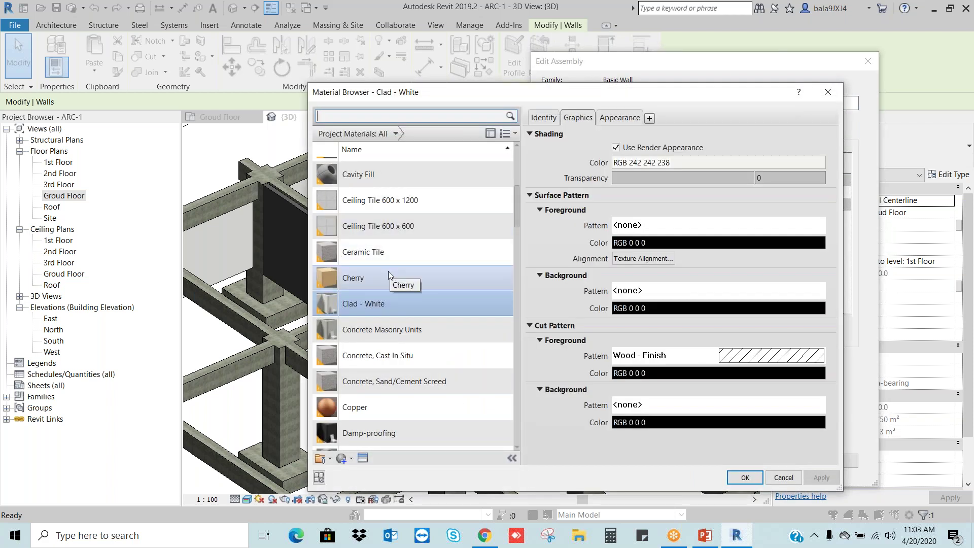
left_click(362, 279)
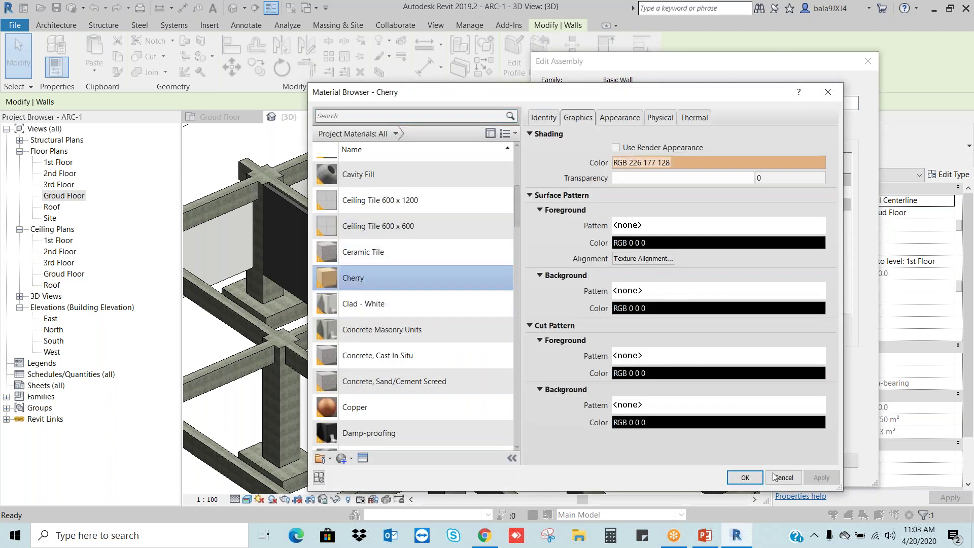
left_click(745, 477)
left_click(733, 461)
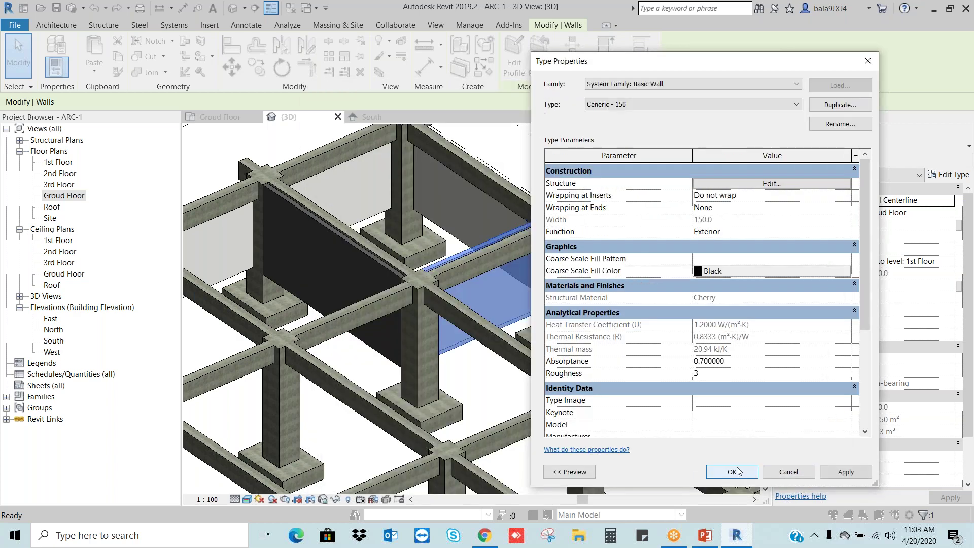
left_click(733, 471)
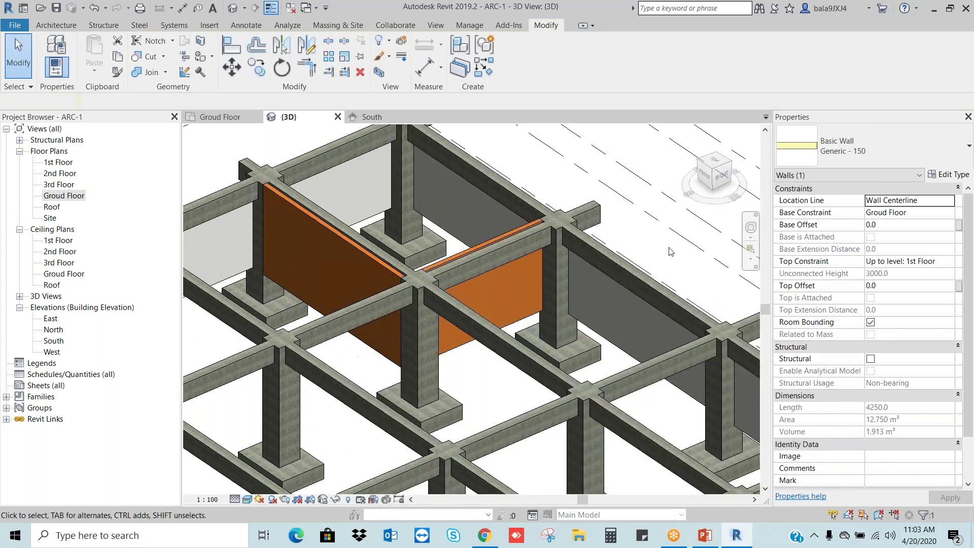
key("Escape")
- Switch the 3D view to the Shaded visual style and inspect the wall and structure colours
scroll(551, 245, "down", 3)
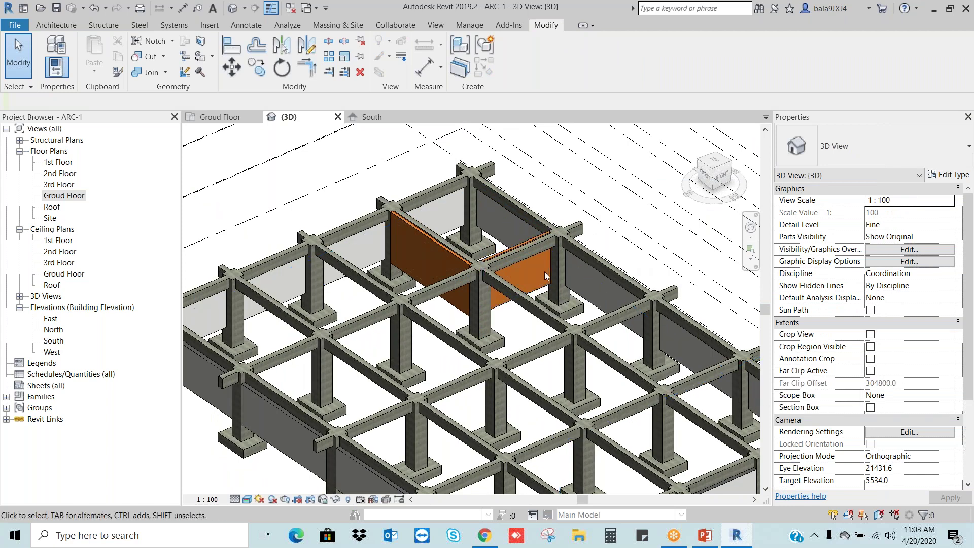
scroll(544, 272, "down", 3)
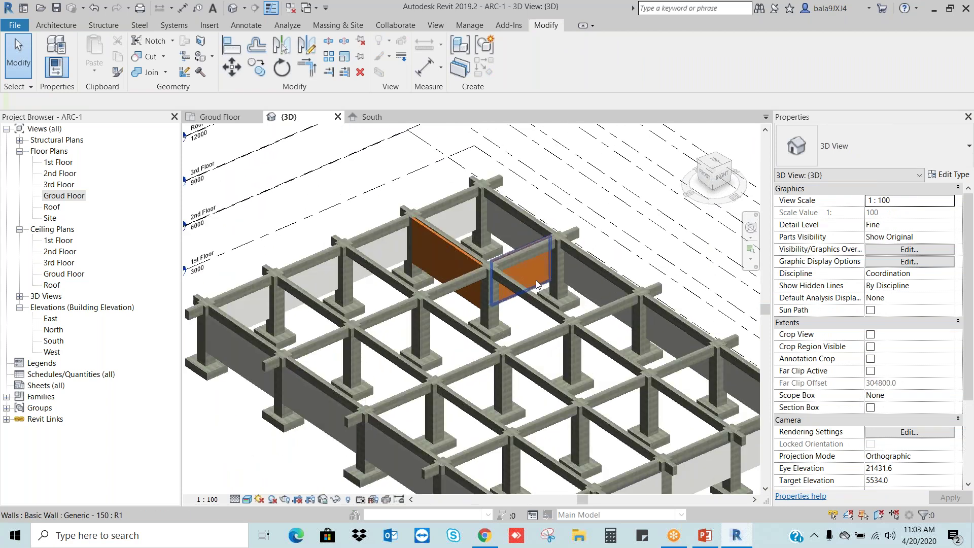
scroll(537, 284, "up", 2)
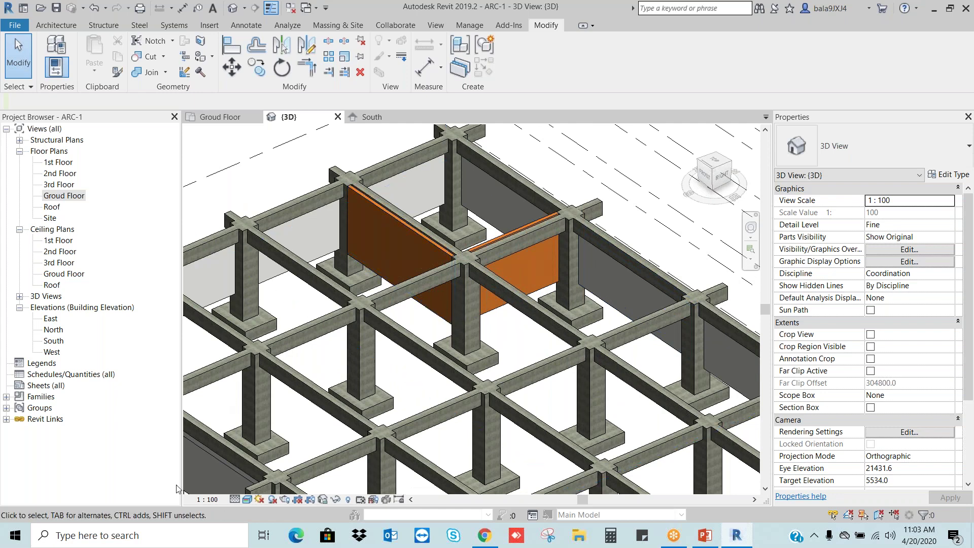
left_click(248, 499)
left_click(263, 451)
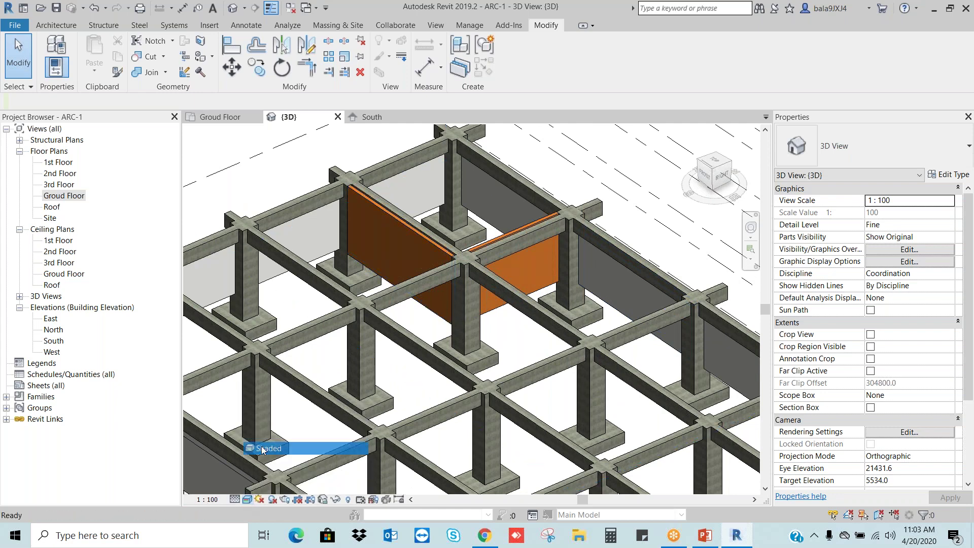
scroll(516, 243, "down", 1)
scroll(515, 243, "down", 3)
middle_click_drag(528, 325, 463, 231)
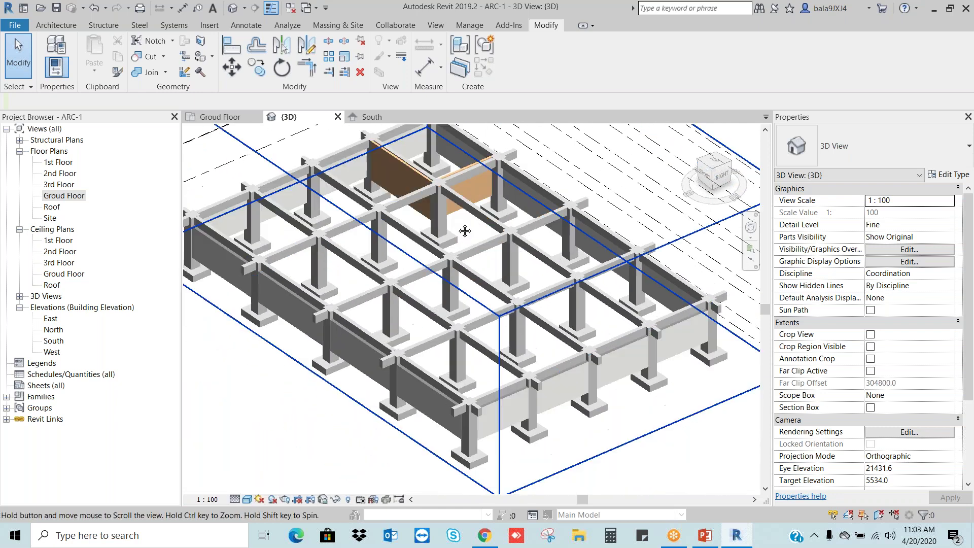
scroll(573, 340, "up", 4)
- Set the 3D view's visual style to Realistic and inspect the walls, beams and columns up close
left_click(247, 499)
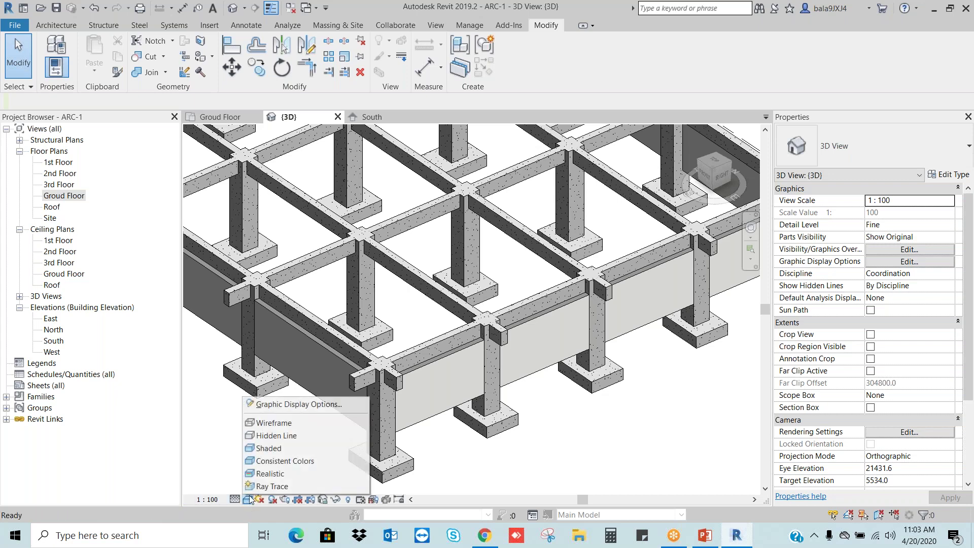
left_click(269, 473)
scroll(555, 322, "down", 3)
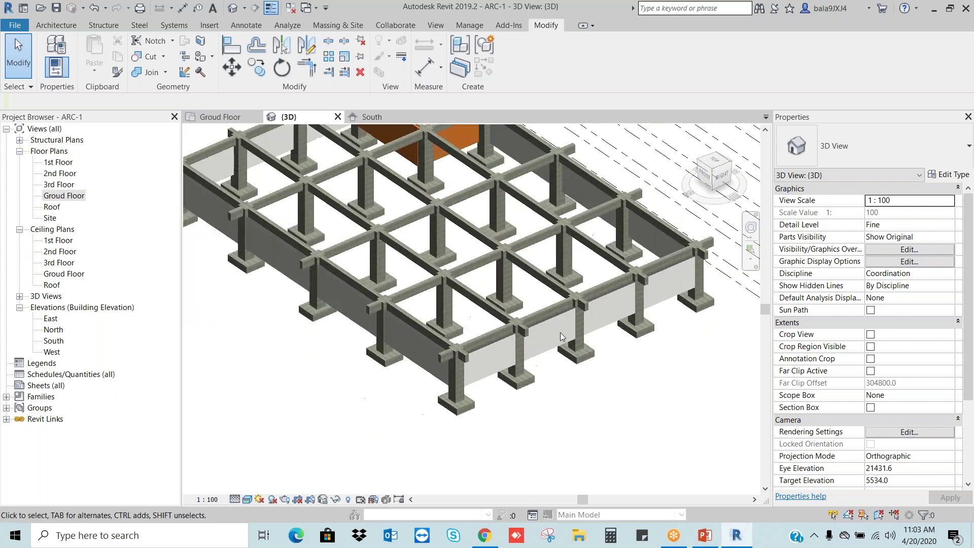
scroll(471, 267, "up", 4)
scroll(398, 413, "up", 8)
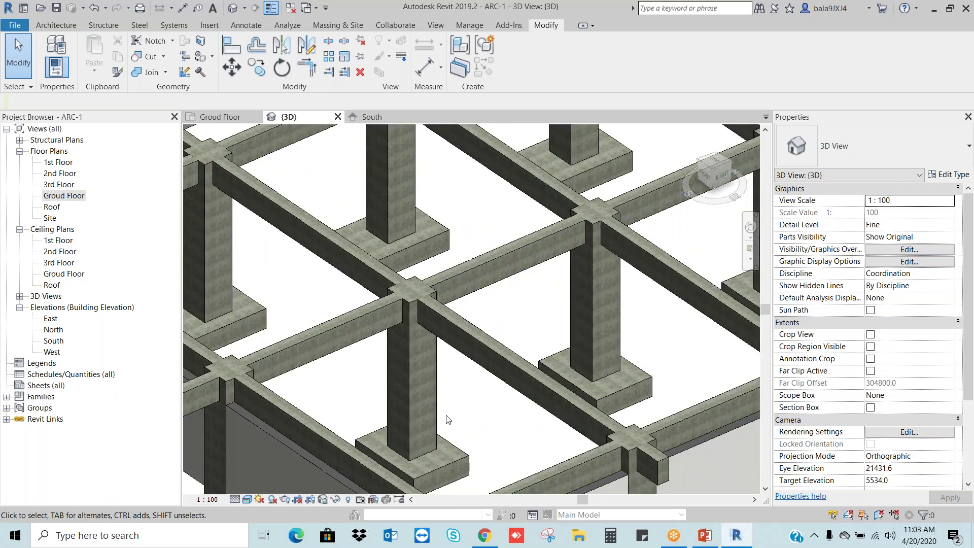
scroll(397, 413, "down", 6)
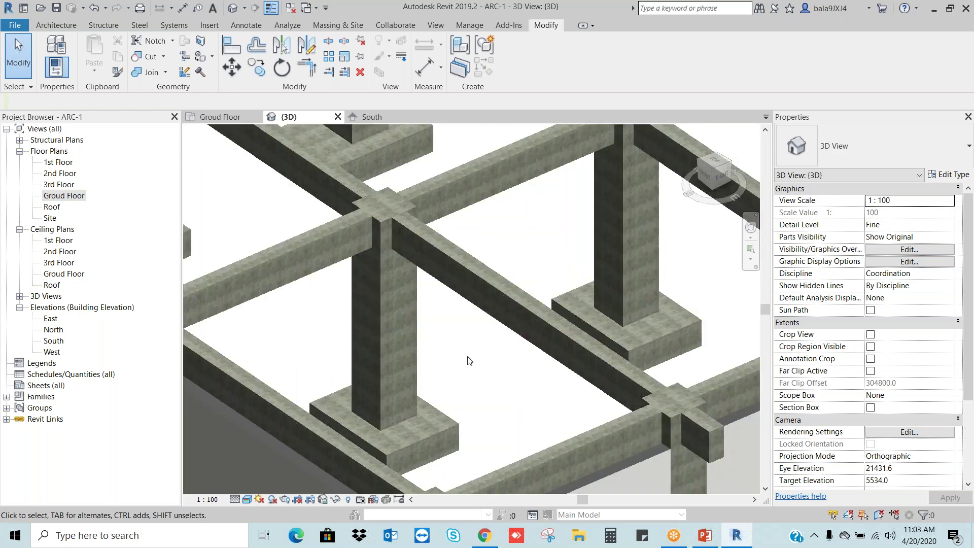
- Examine the realistic textures of the structural frame, the outer walls and the Cherry interior walls in the 3D model
scroll(524, 419, "up", 4)
scroll(525, 418, "up", 2)
scroll(512, 351, "down", 4)
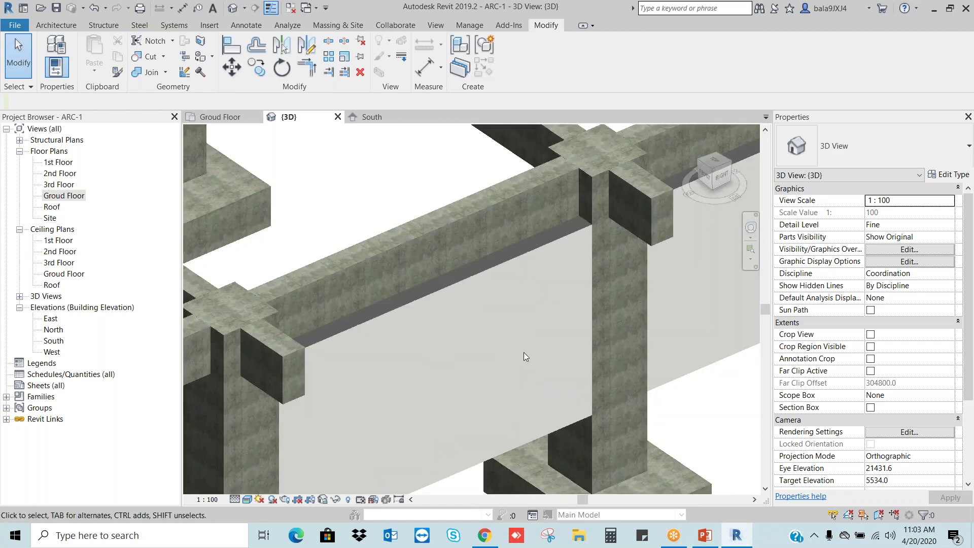
scroll(553, 333, "down", 4)
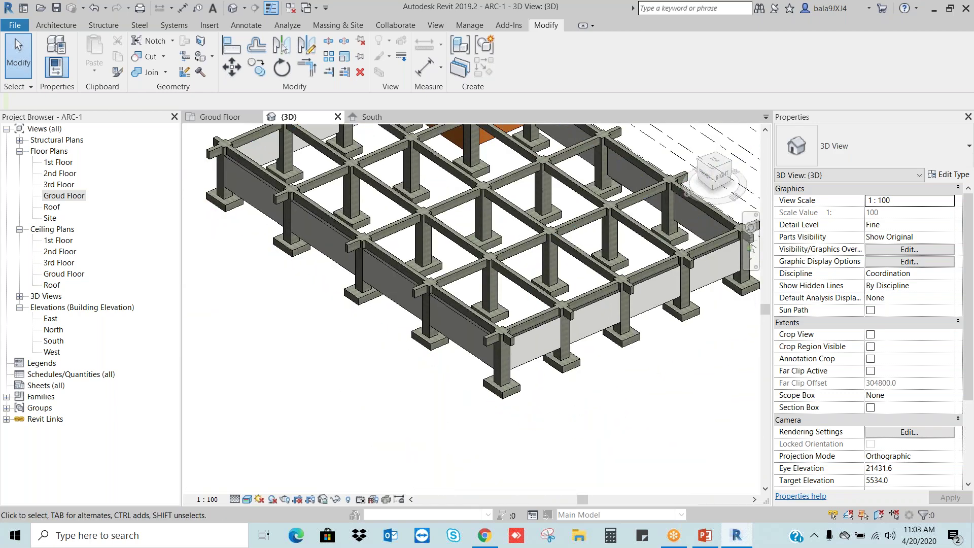
scroll(558, 305, "up", 5)
scroll(551, 323, "up", 5)
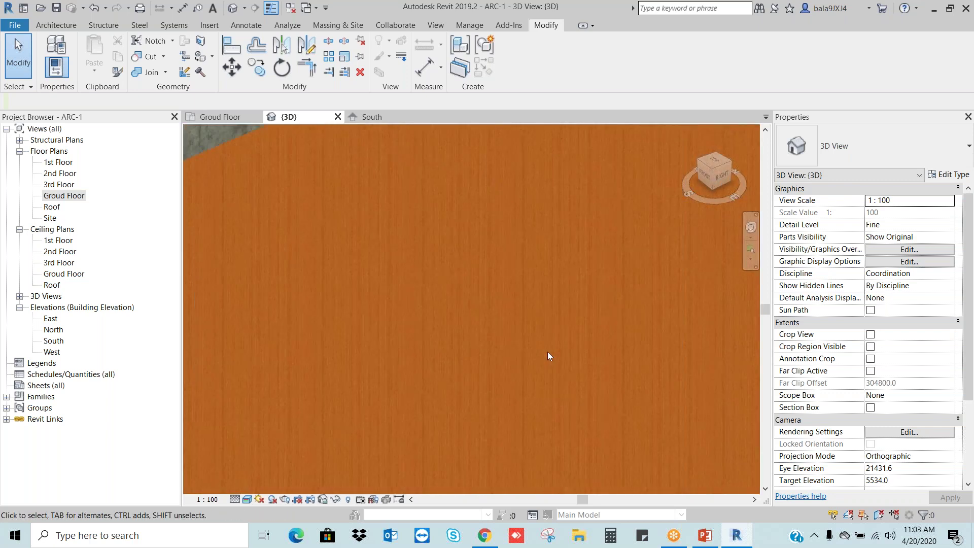
scroll(548, 356, "down", 2)
scroll(547, 351, "down", 3)
scroll(553, 287, "up", 2)
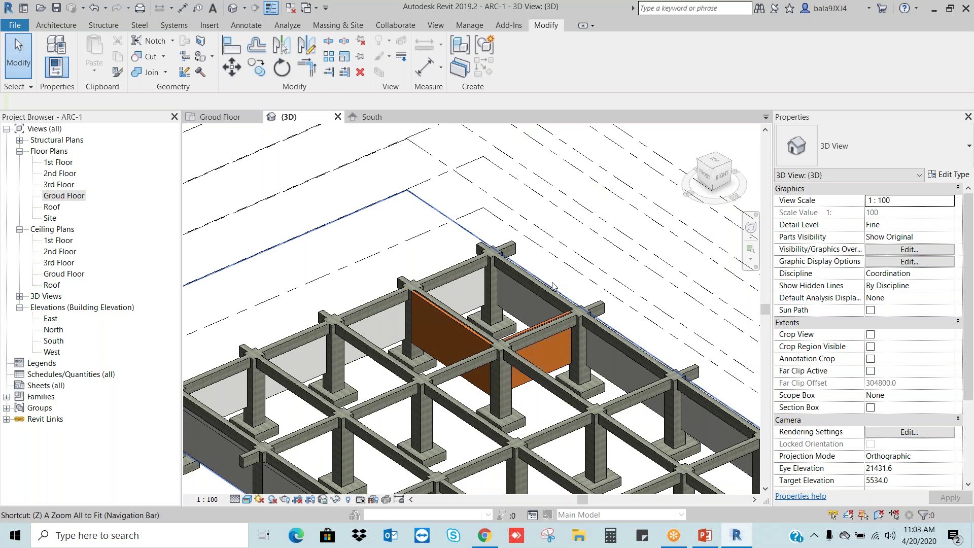
key("a")
- Open the Groud Floor plan and fit the entire wall and column layout in the view
double_click(71, 199)
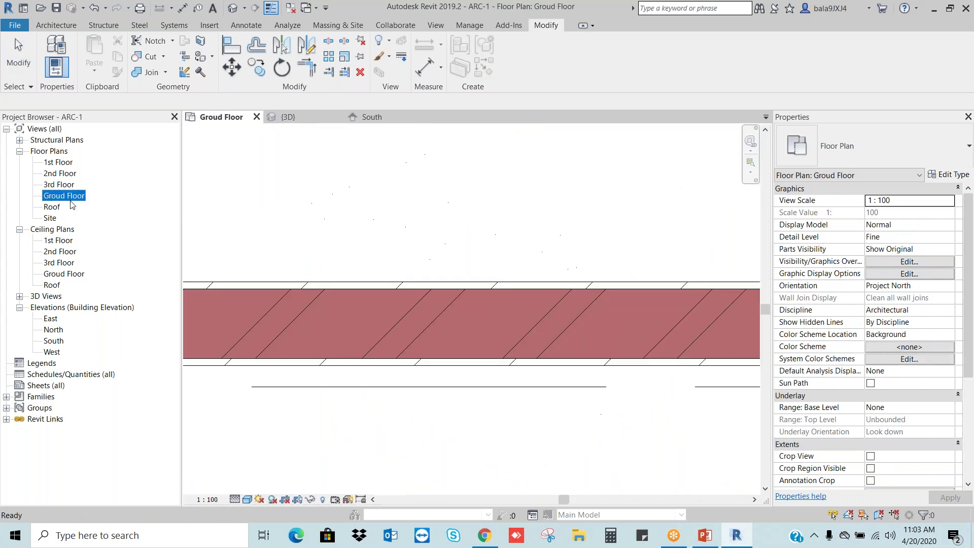
key("a")
key("z")
left_click_drag(388, 237, 661, 421)
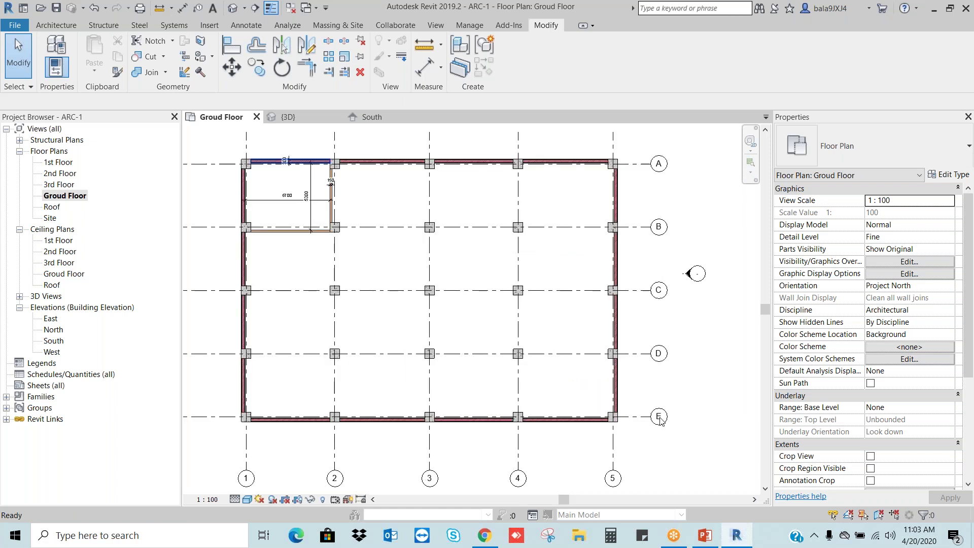